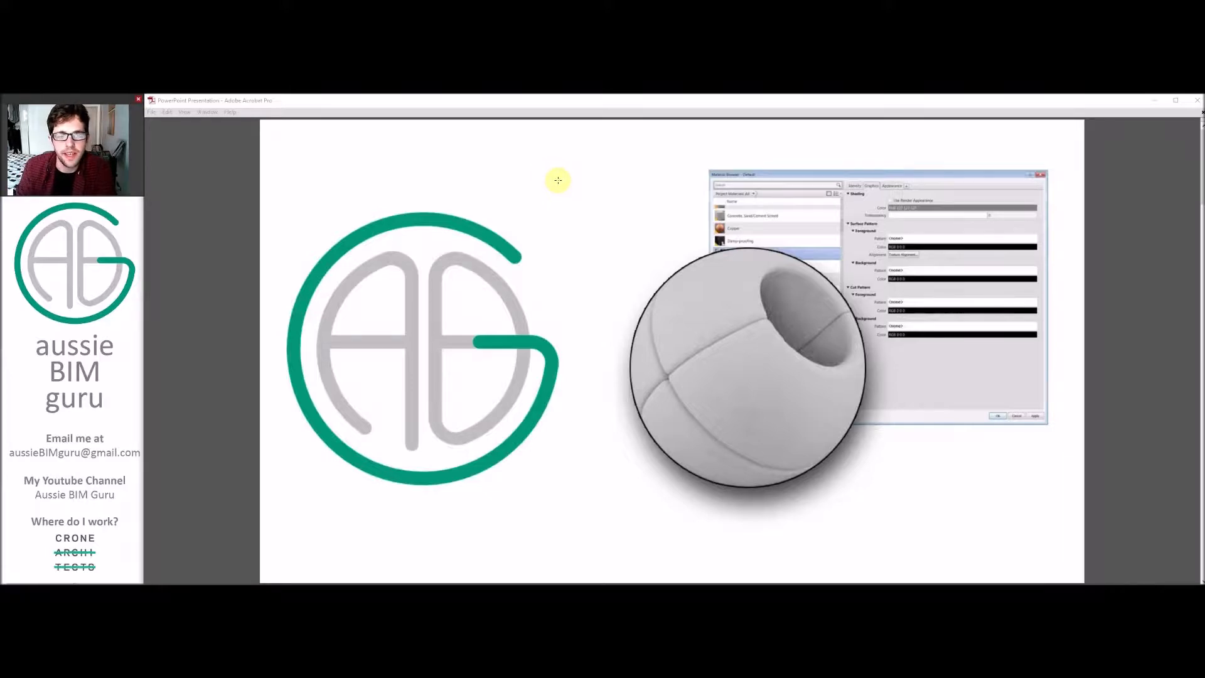
pyautogui.press('Right')
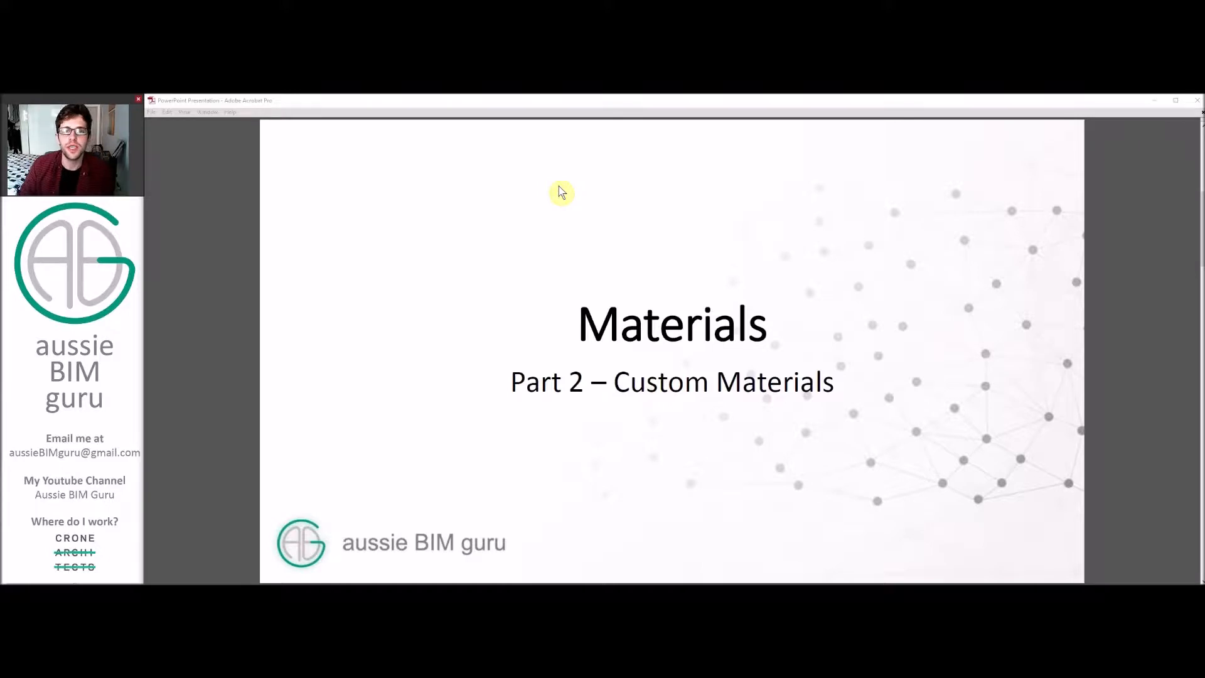
pyautogui.press('Right')
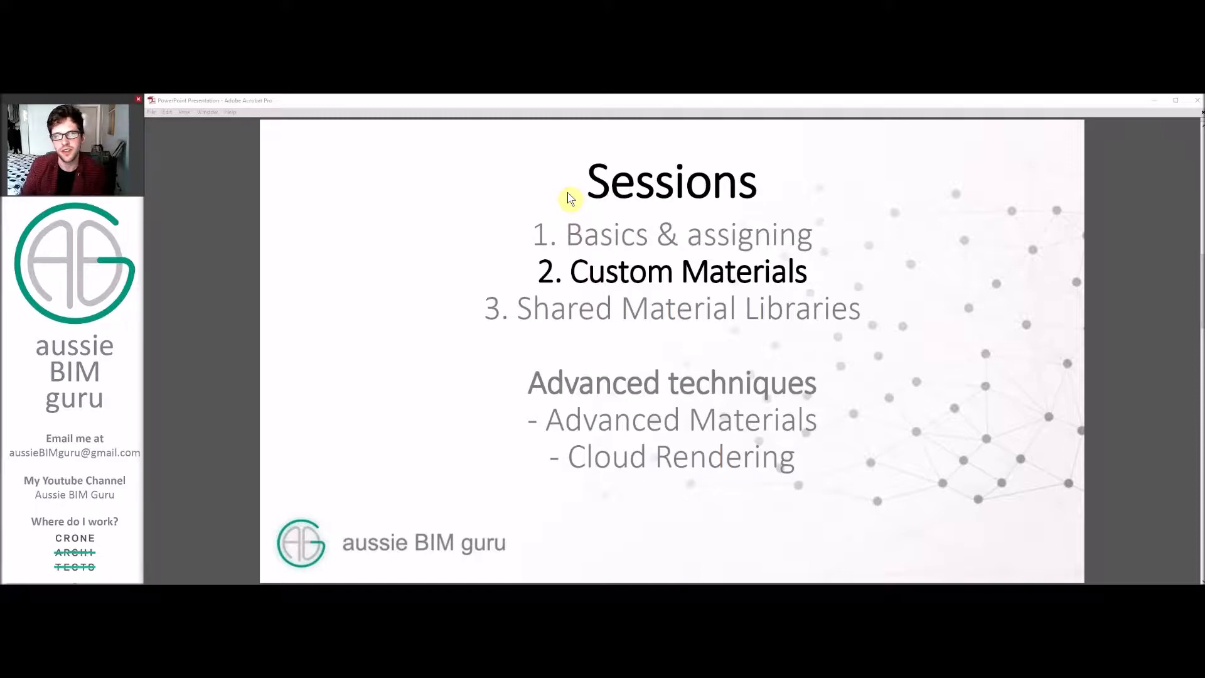
pyautogui.press('Right')
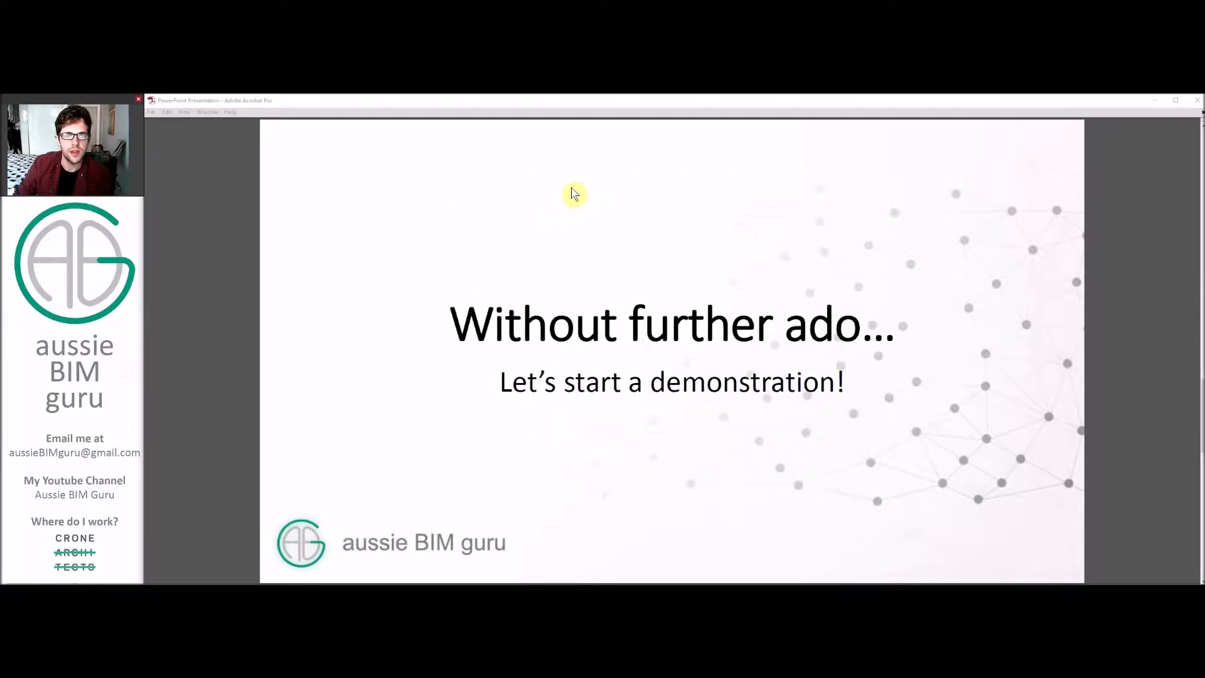
pyautogui.press('Right')
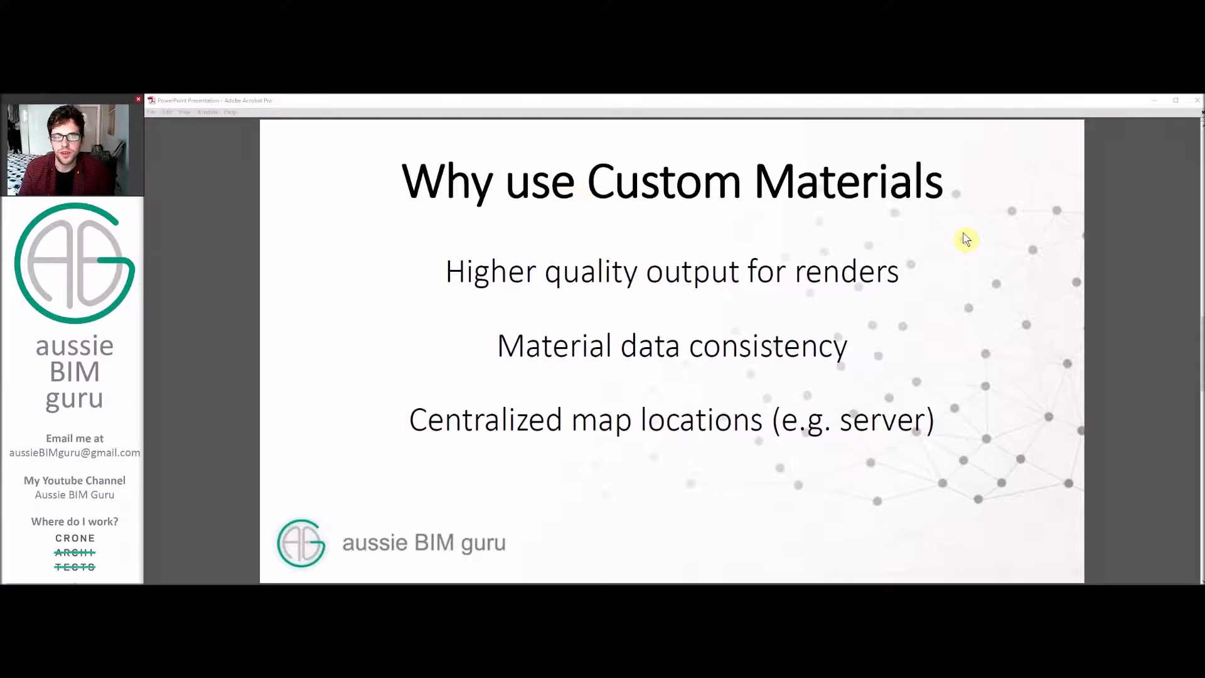
pyautogui.scroll(-1, 965, 235)
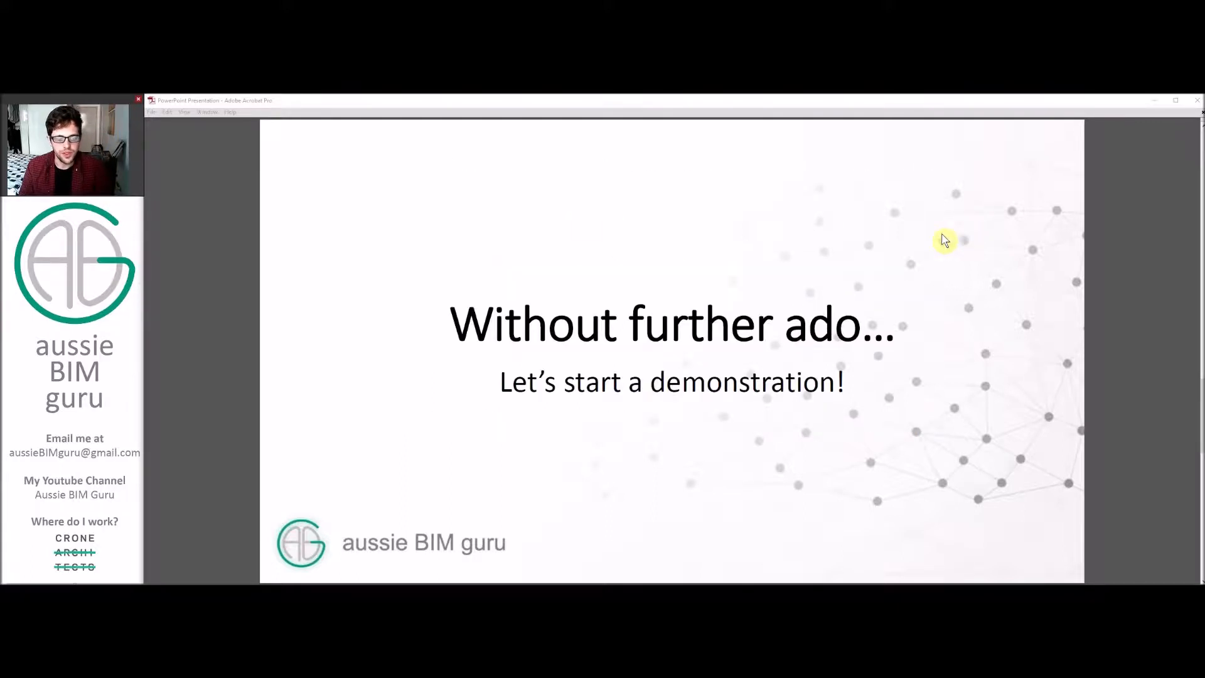
# - Switch to Revit and set the house's 3D view to the Hidden Line visual style
pyautogui.click(493, 584)
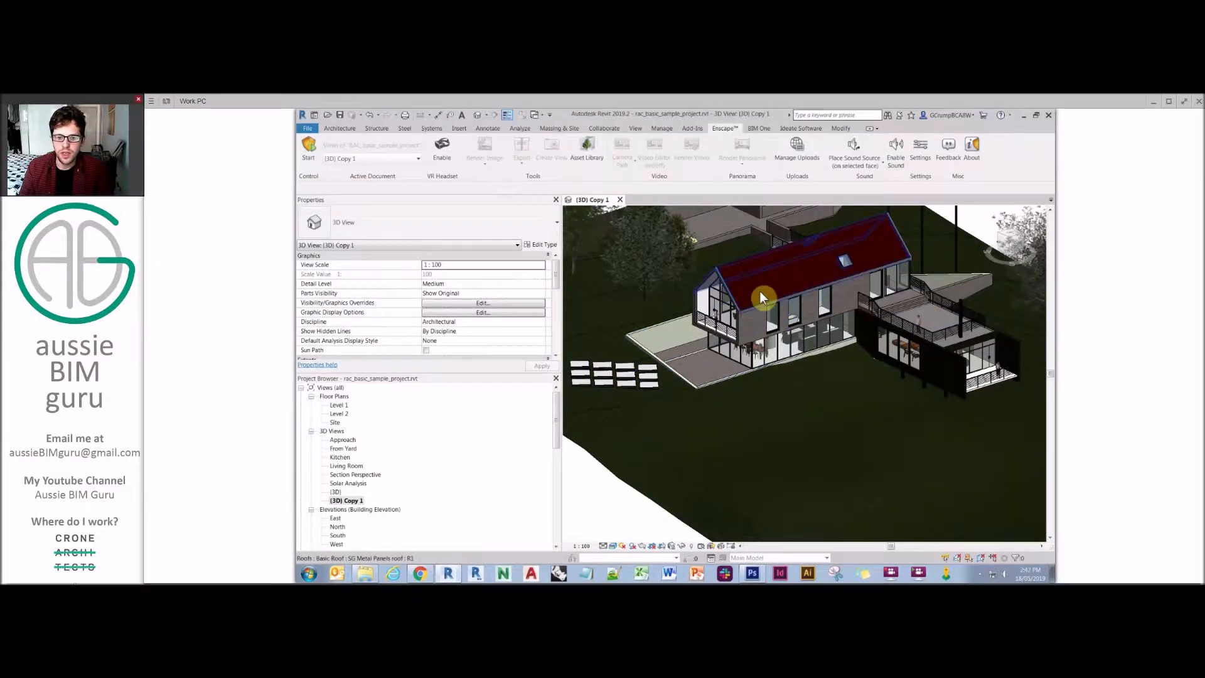
pyautogui.scroll(4, 753, 283)
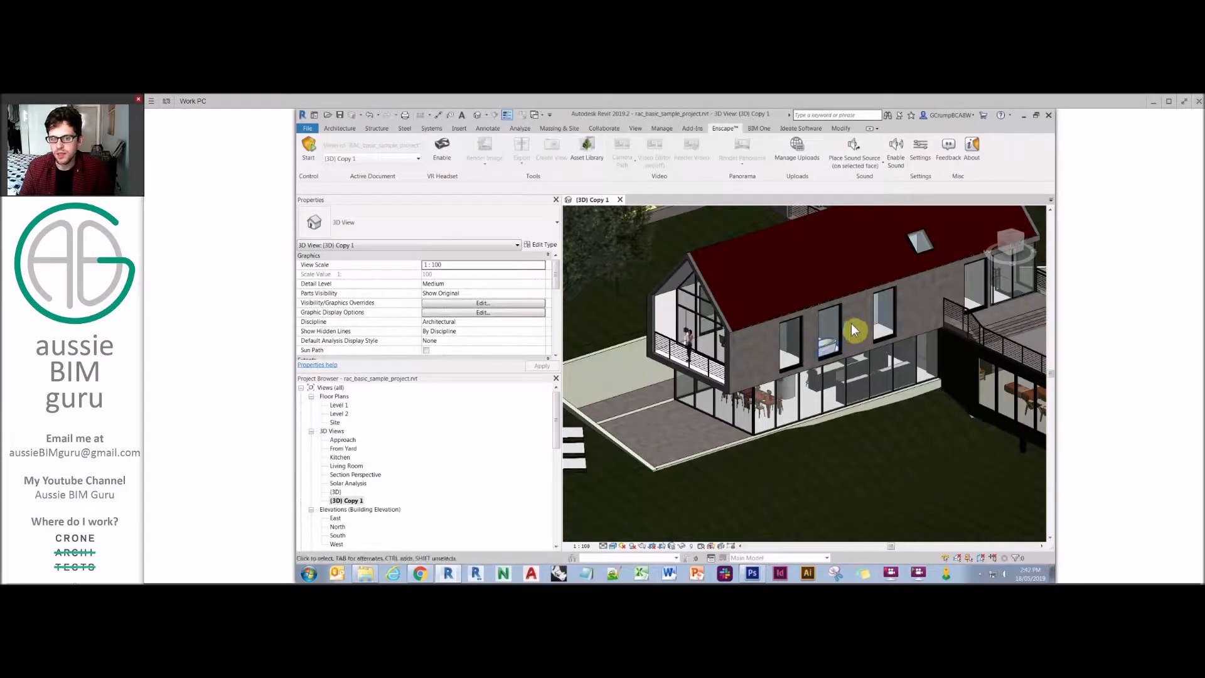
pyautogui.moveTo(853, 321); pyautogui.dragTo(789, 333, button='middle')
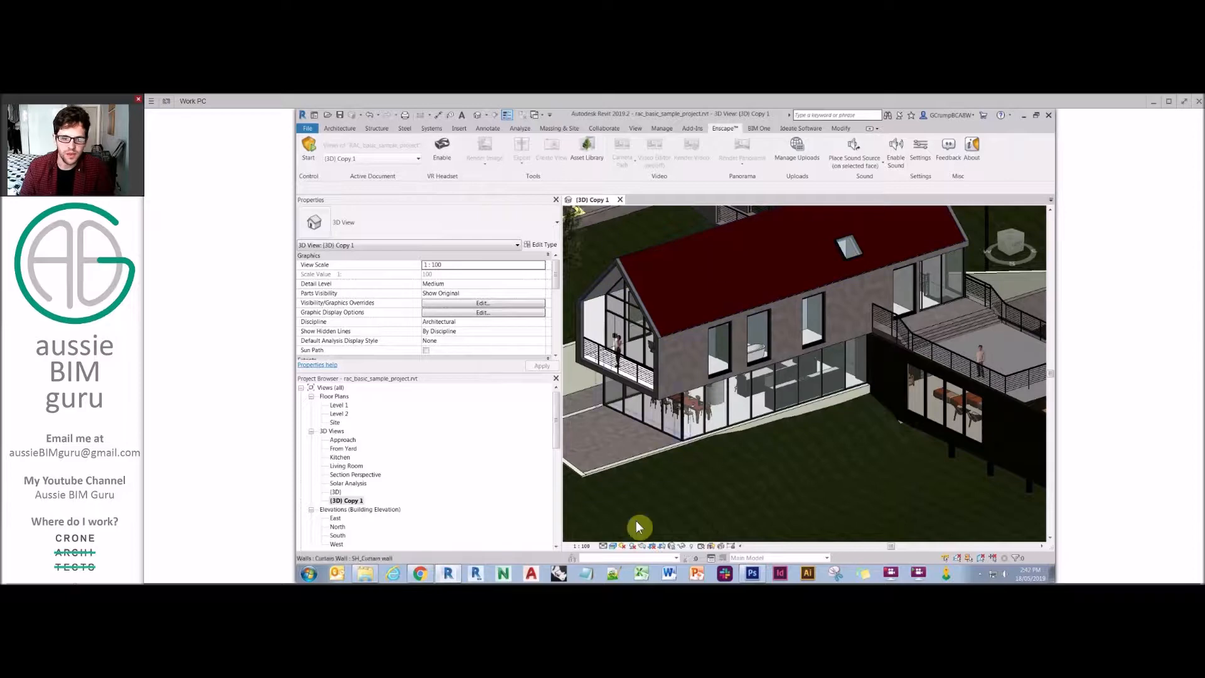
pyautogui.click(613, 546)
pyautogui.click(633, 496)
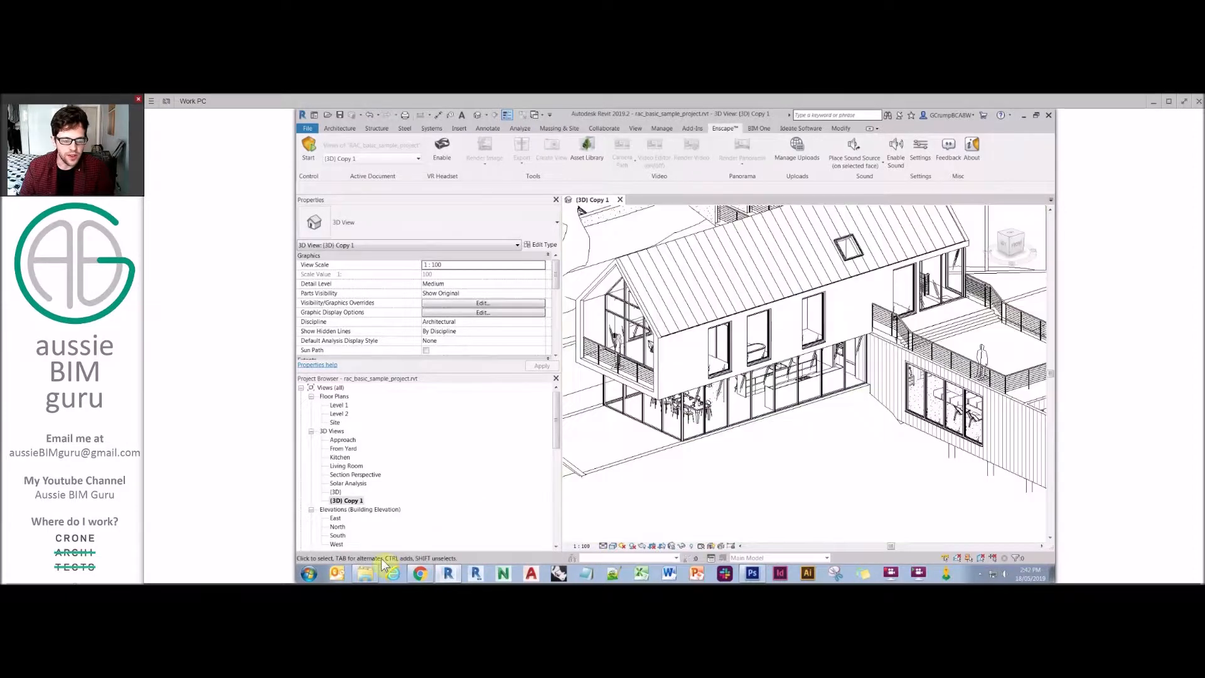
# - Examine the texture files in the Concrete Rep Issues and Seam issues folders inside Mats
pyautogui.click(365, 573)
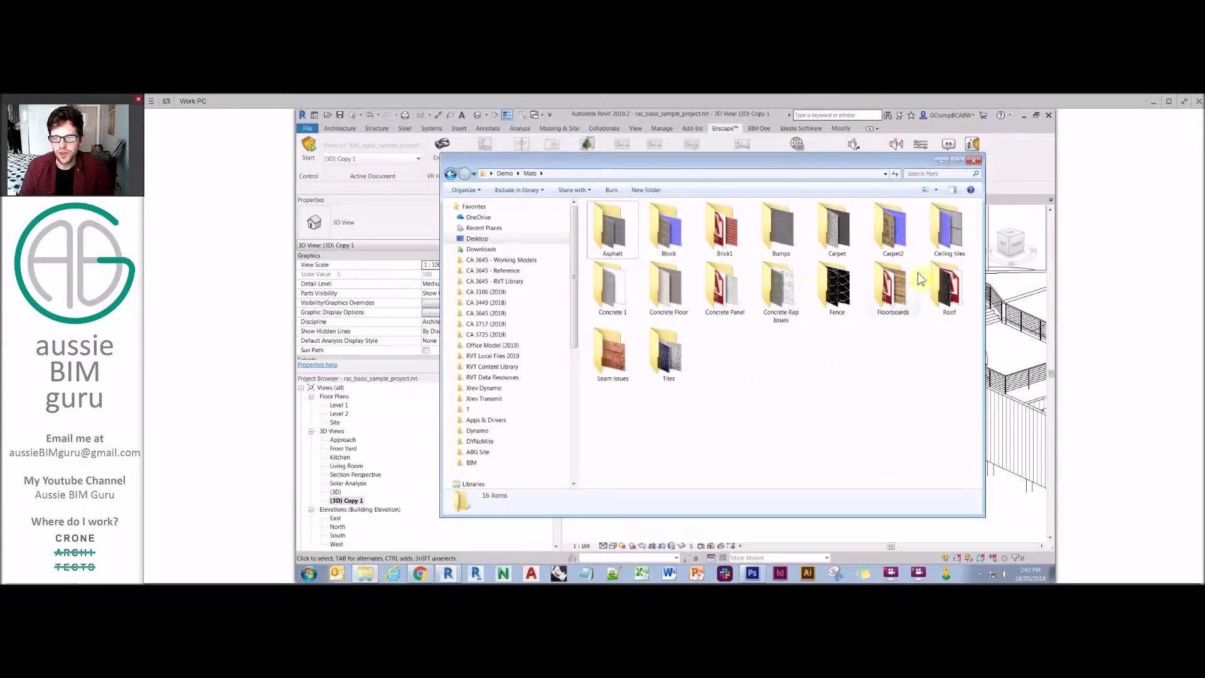
pyautogui.doubleClick(779, 292)
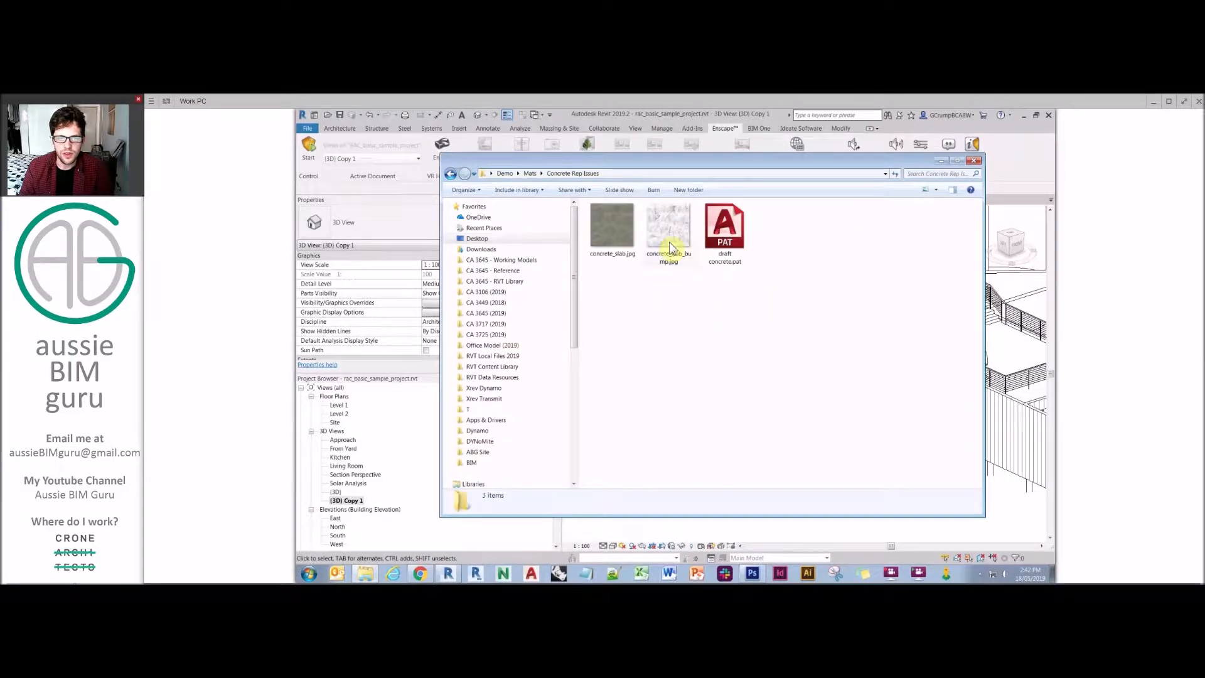
pyautogui.click(530, 173)
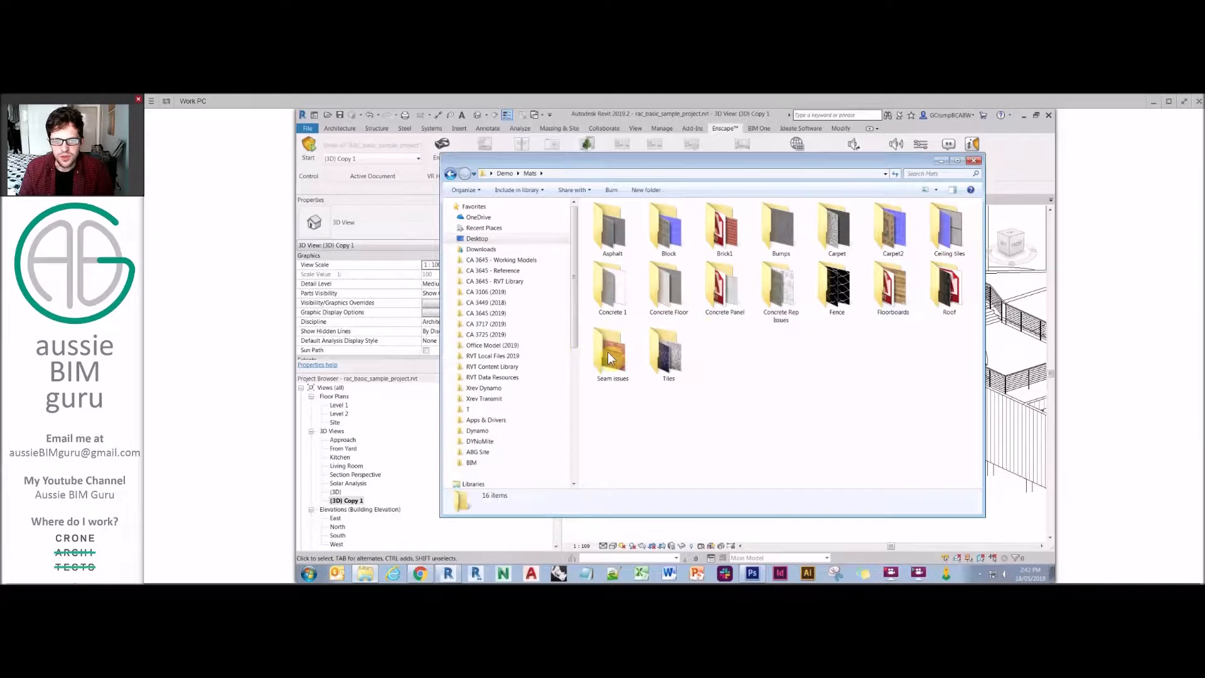
pyautogui.doubleClick(611, 354)
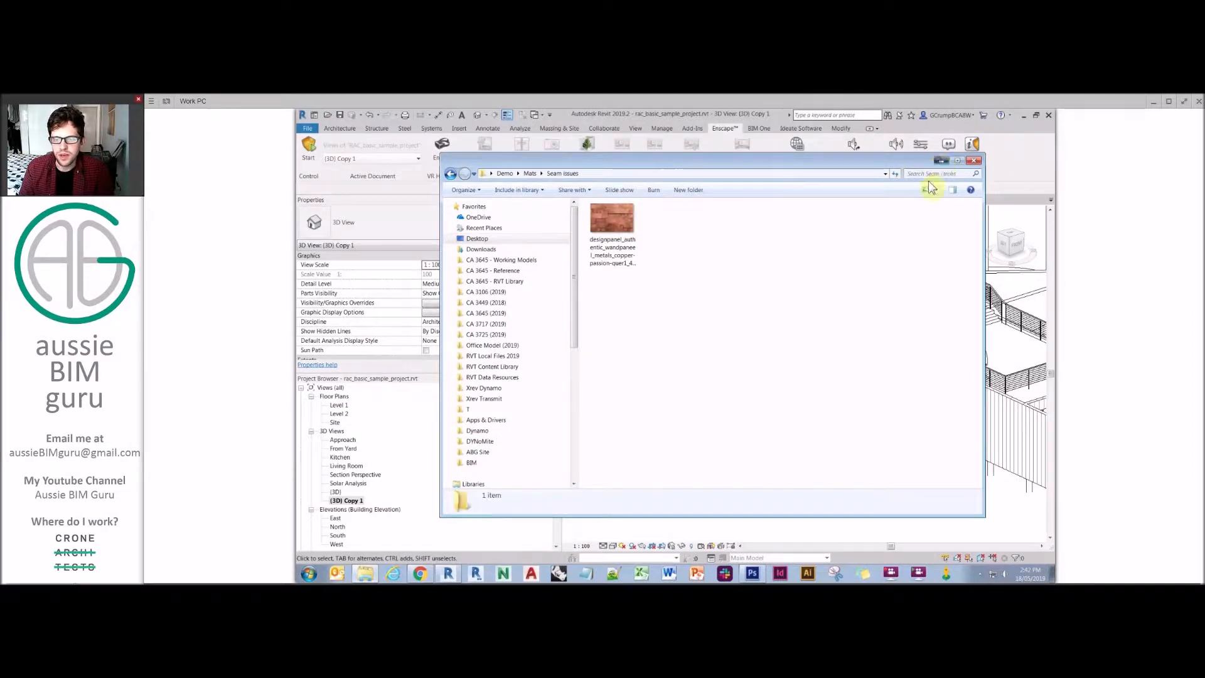
pyautogui.click(941, 162)
# - Open the material browser, widen its window and give the project materials list more height
pyautogui.click(661, 128)
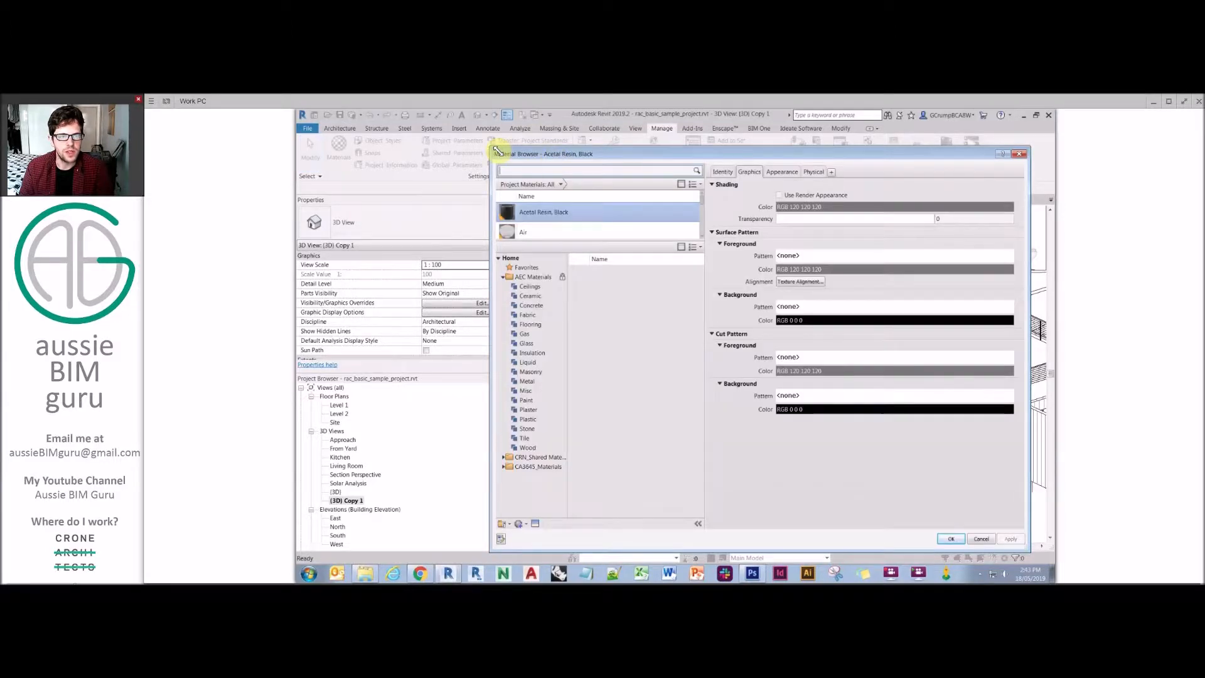
pyautogui.moveTo(492, 151); pyautogui.dragTo(575, 168)
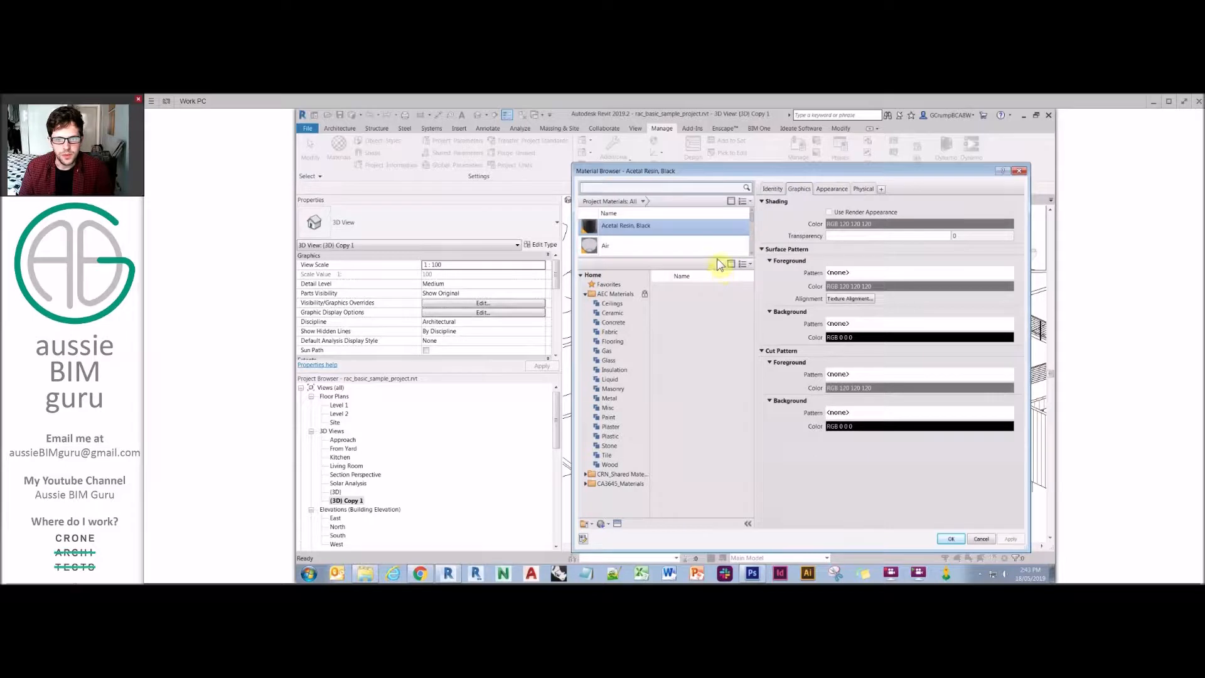
pyautogui.moveTo(709, 256); pyautogui.dragTo(705, 364)
pyautogui.moveTo(572, 286); pyautogui.dragTo(431, 286)
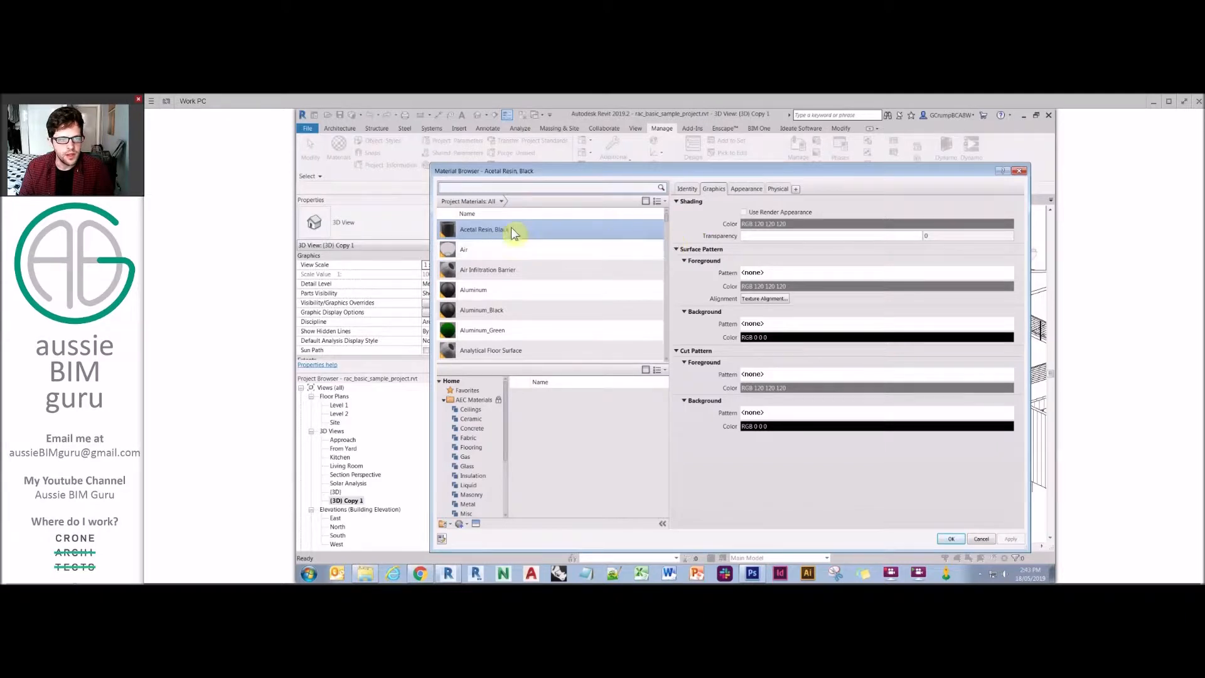
# - Duplicate the Default material and name the copy "Seaming study"
pyautogui.scroll(-6, 495, 251)
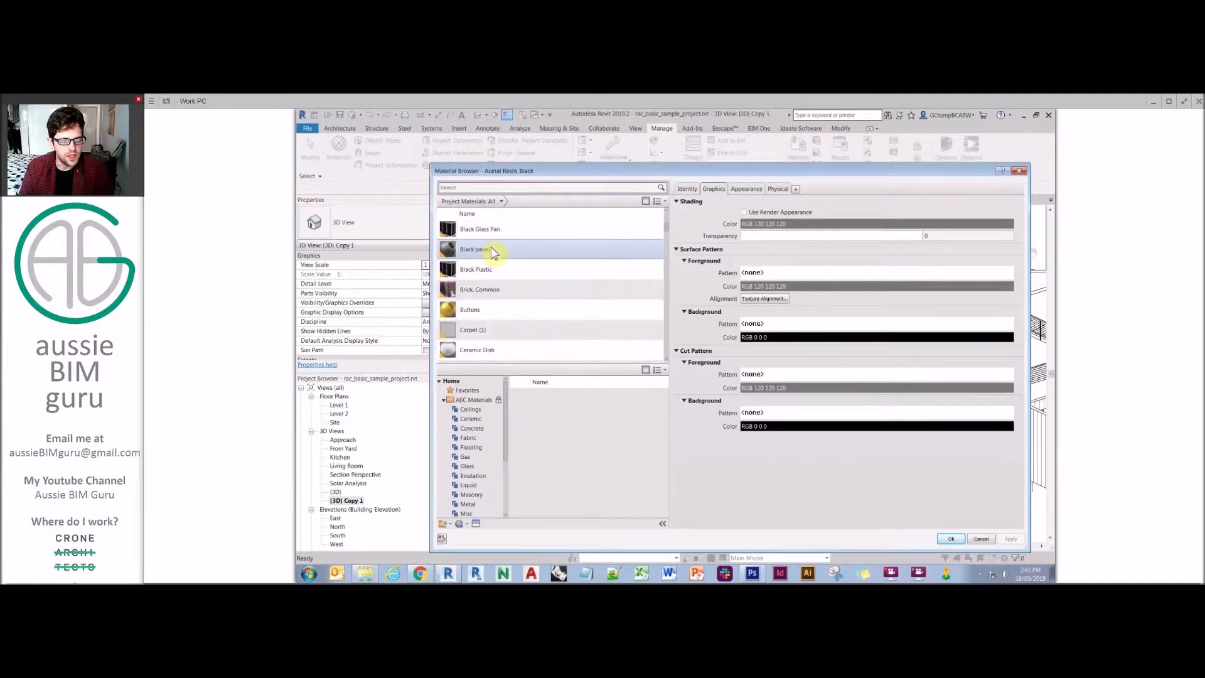
pyautogui.scroll(-1, 493, 250)
pyautogui.scroll(1, 493, 249)
pyautogui.click(474, 277)
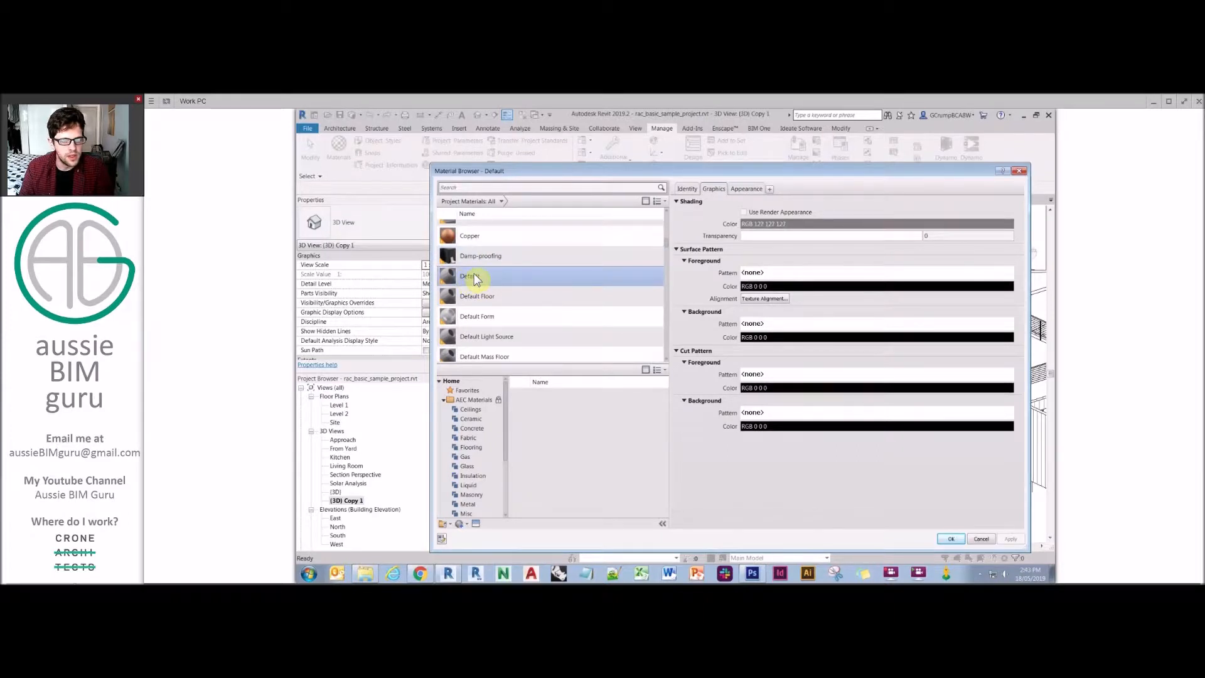
pyautogui.rightClick(474, 277)
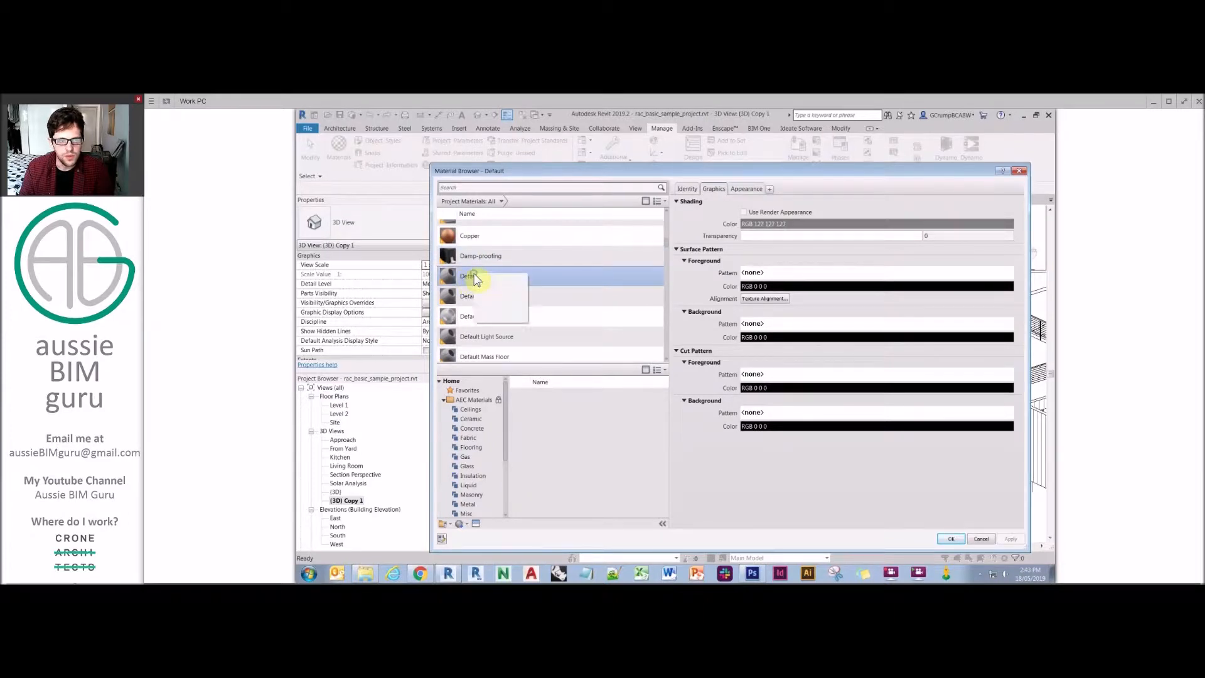
pyautogui.click(502, 296)
pyautogui.write('Seamin')
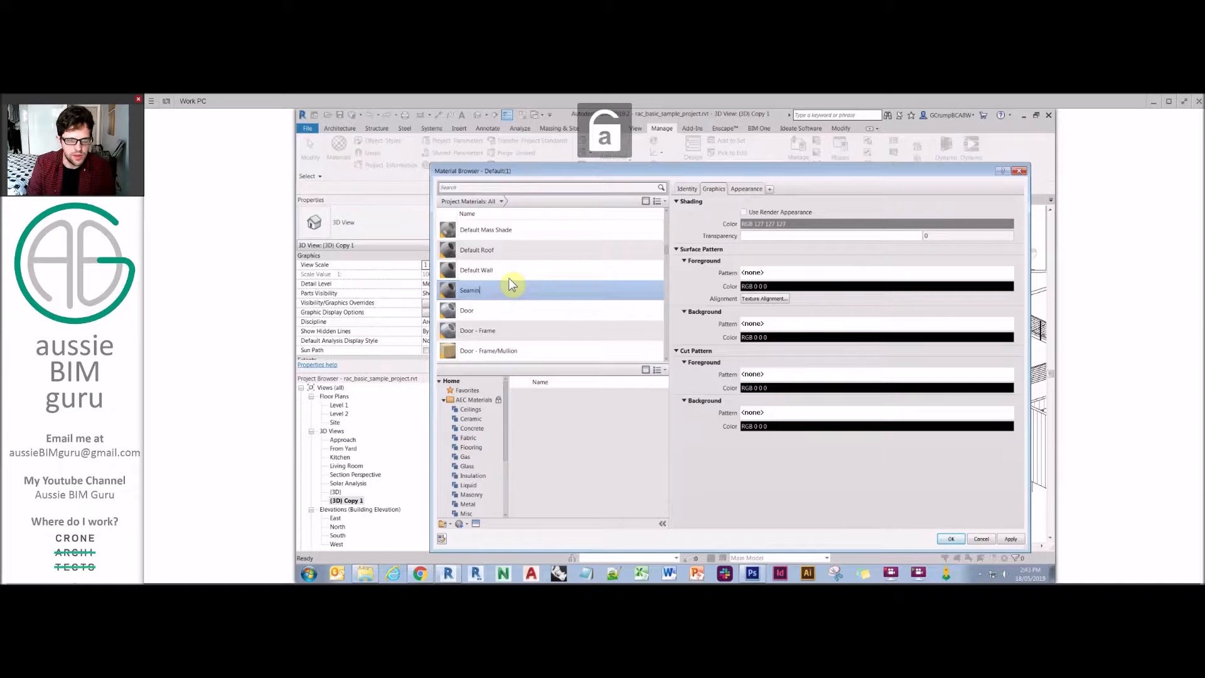
pyautogui.write('g study')
pyautogui.press('Return')
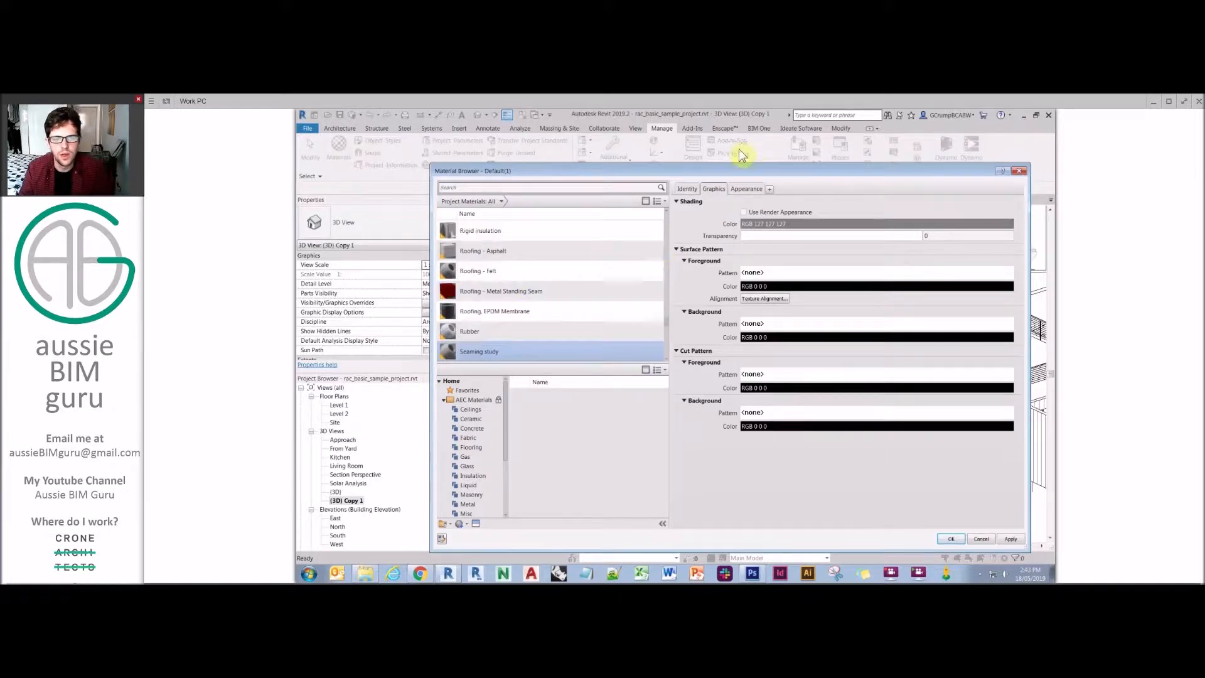
# - Rename the new material's appearance asset as "Seaming study"
pyautogui.click(751, 189)
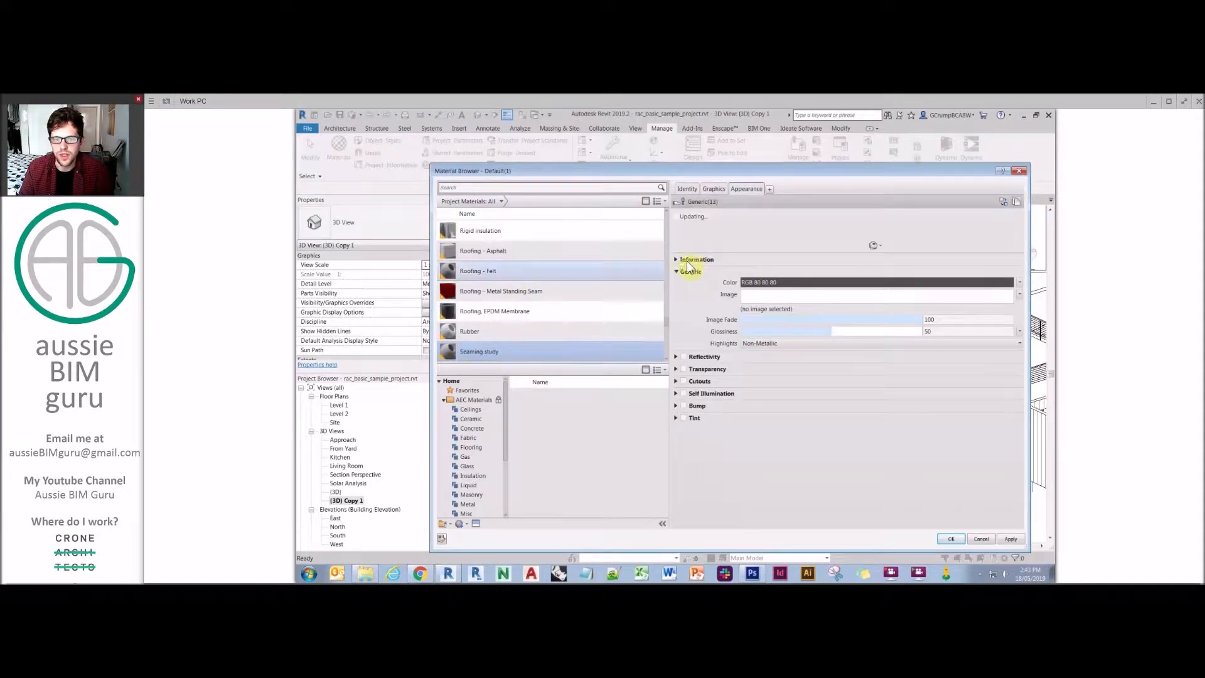
pyautogui.click(677, 260)
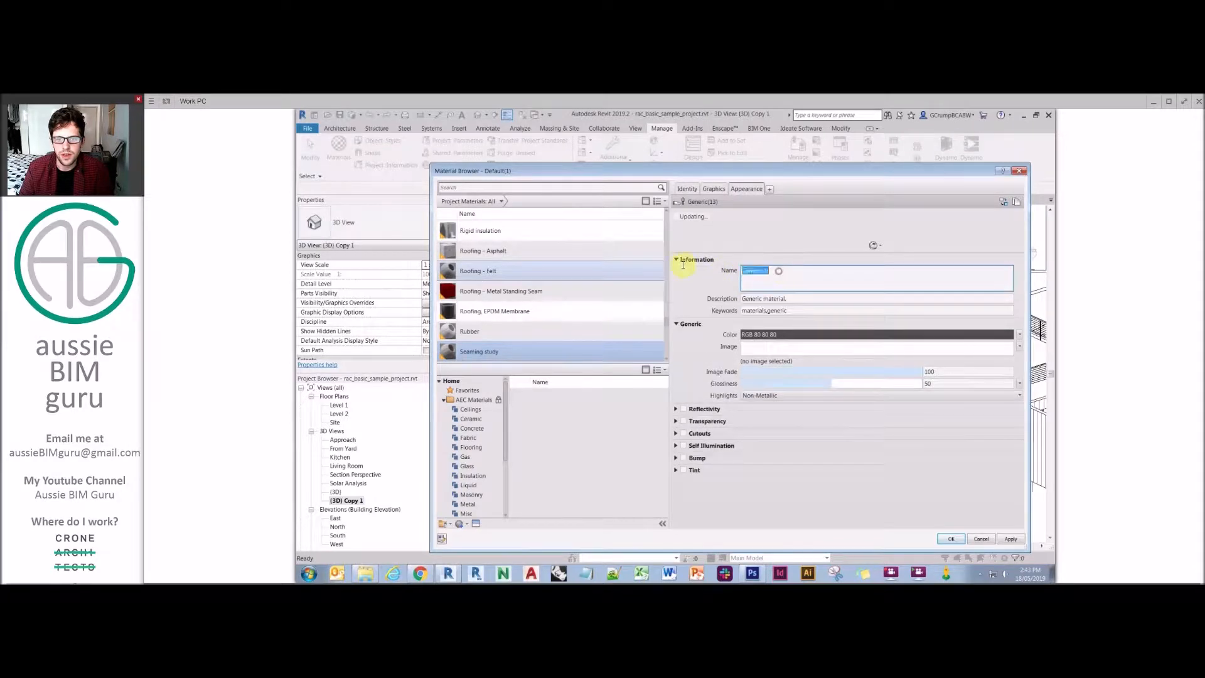
pyautogui.write('Ser')
pyautogui.write('ming st')
pyautogui.write('udy')
# - Load the copper designpanel image from the Mats > Seam issues folder as the Seaming study material's generic appearance image
pyautogui.click(1020, 334)
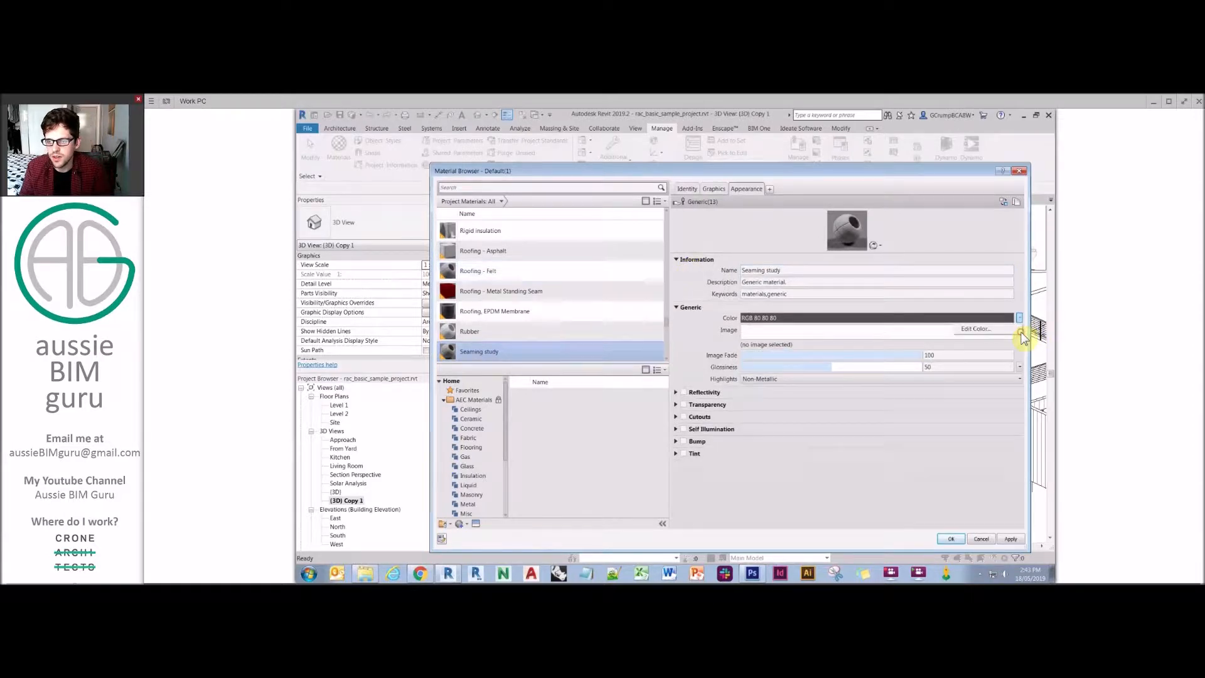
pyautogui.click(1022, 320)
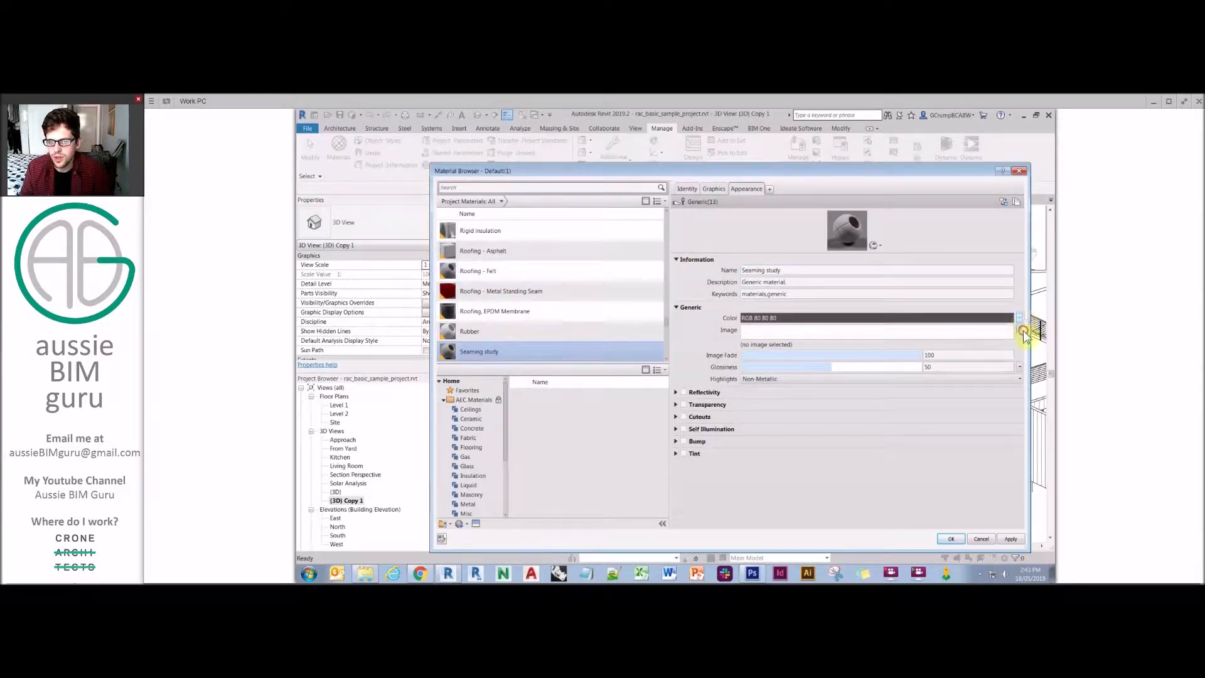
pyautogui.click(1021, 331)
pyautogui.click(988, 342)
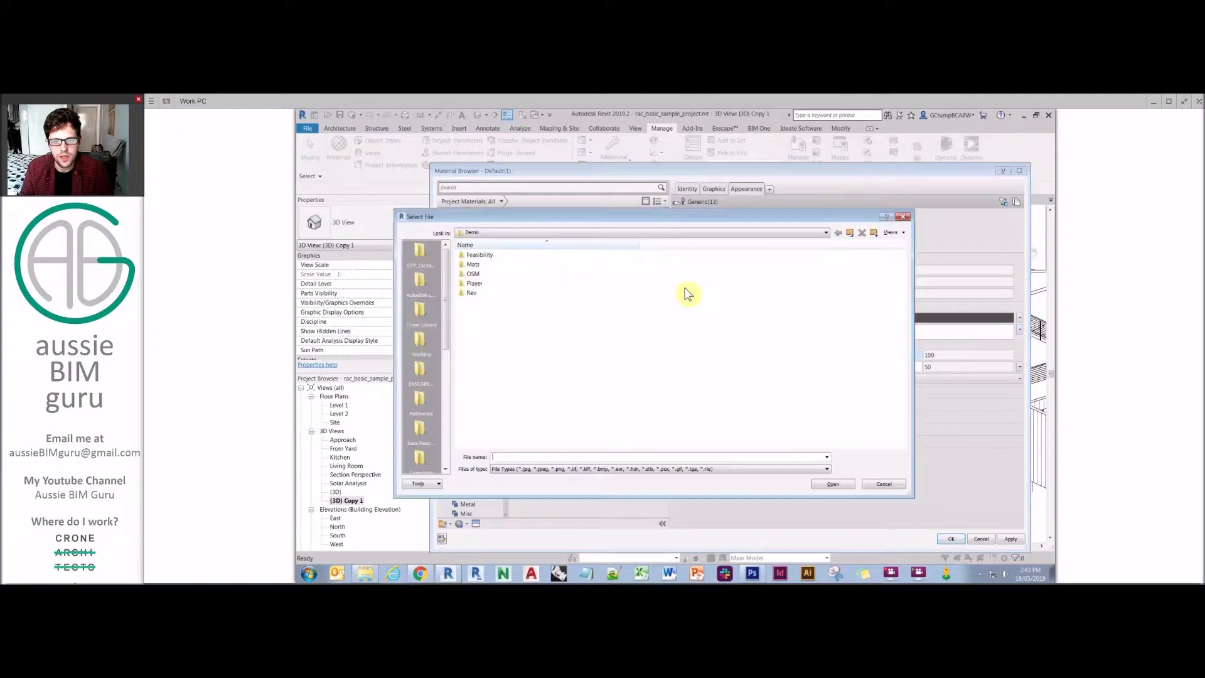
pyautogui.doubleClick(475, 265)
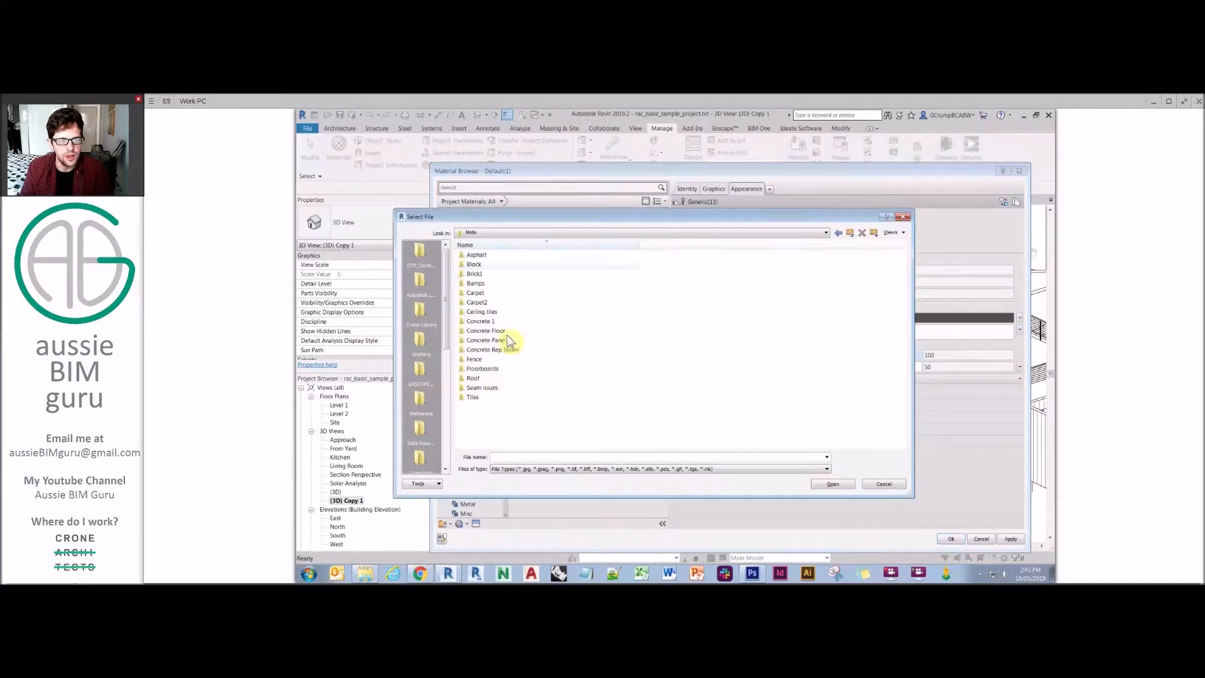
pyautogui.doubleClick(483, 388)
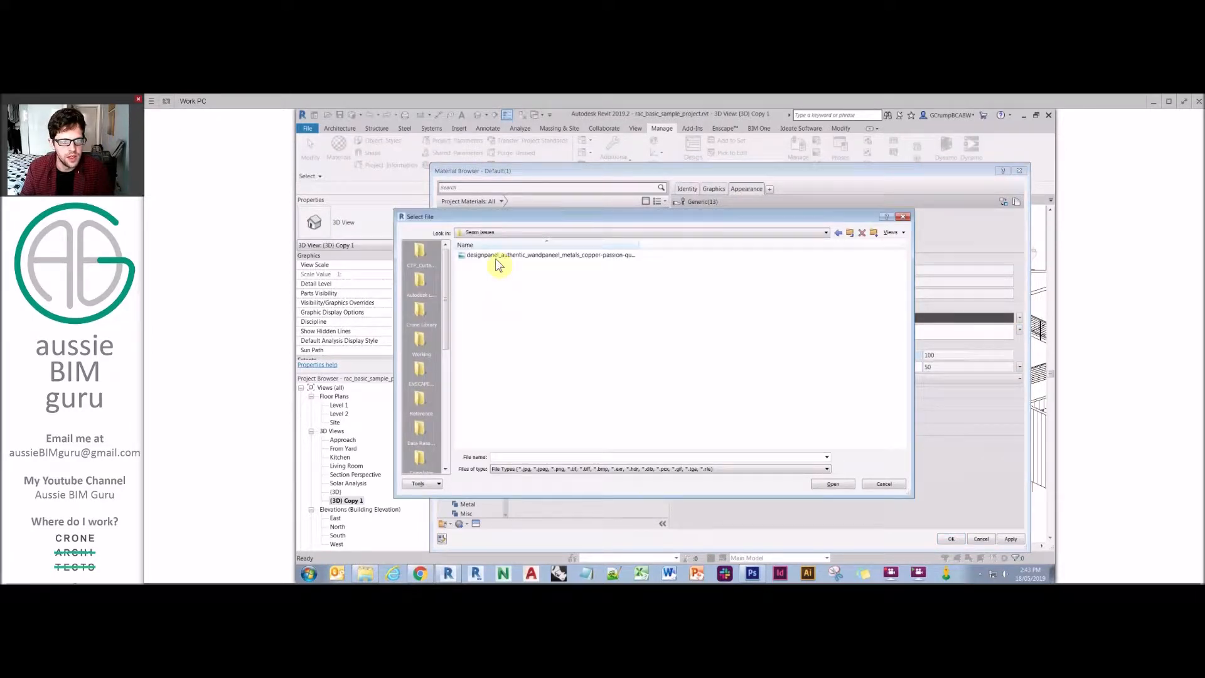
pyautogui.click(497, 255)
pyautogui.rightClick(520, 275)
pyautogui.moveTo(552, 279)
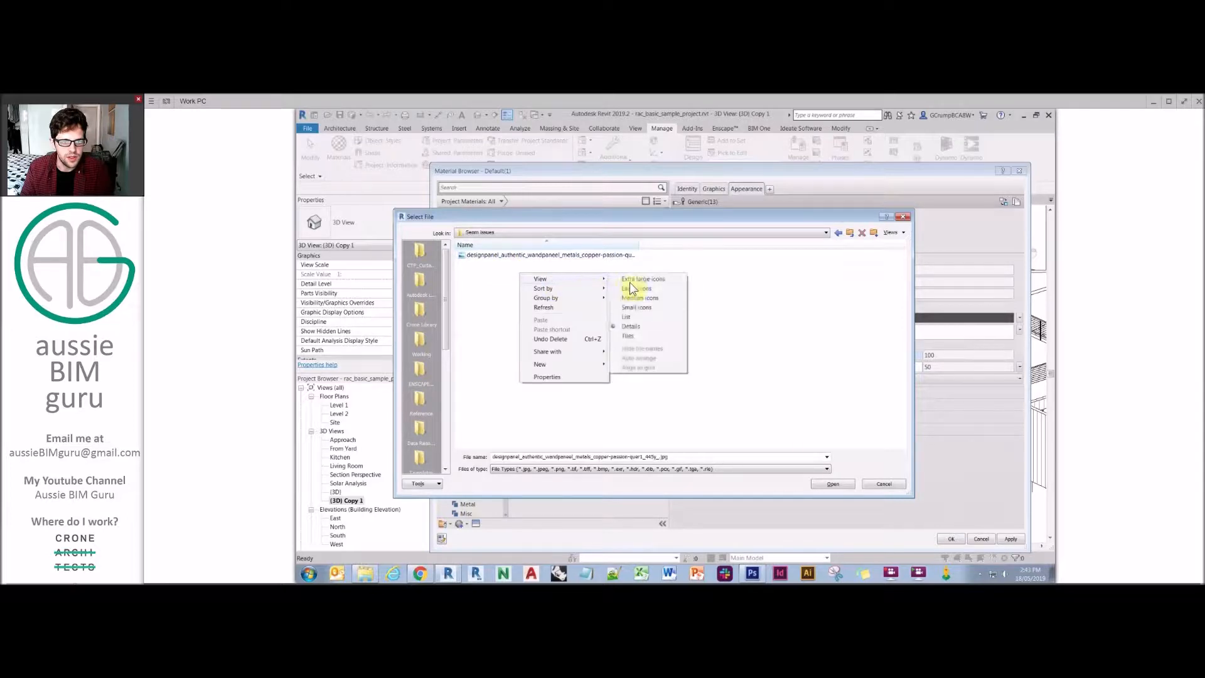
pyautogui.click(630, 288)
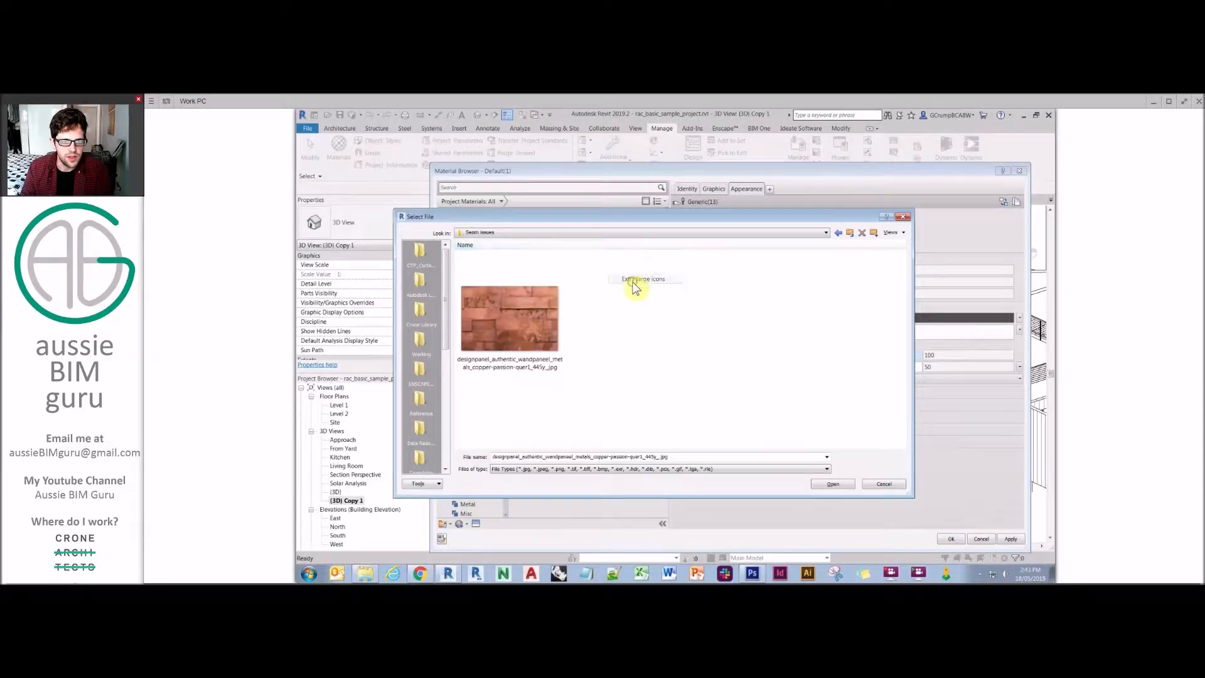
pyautogui.doubleClick(506, 324)
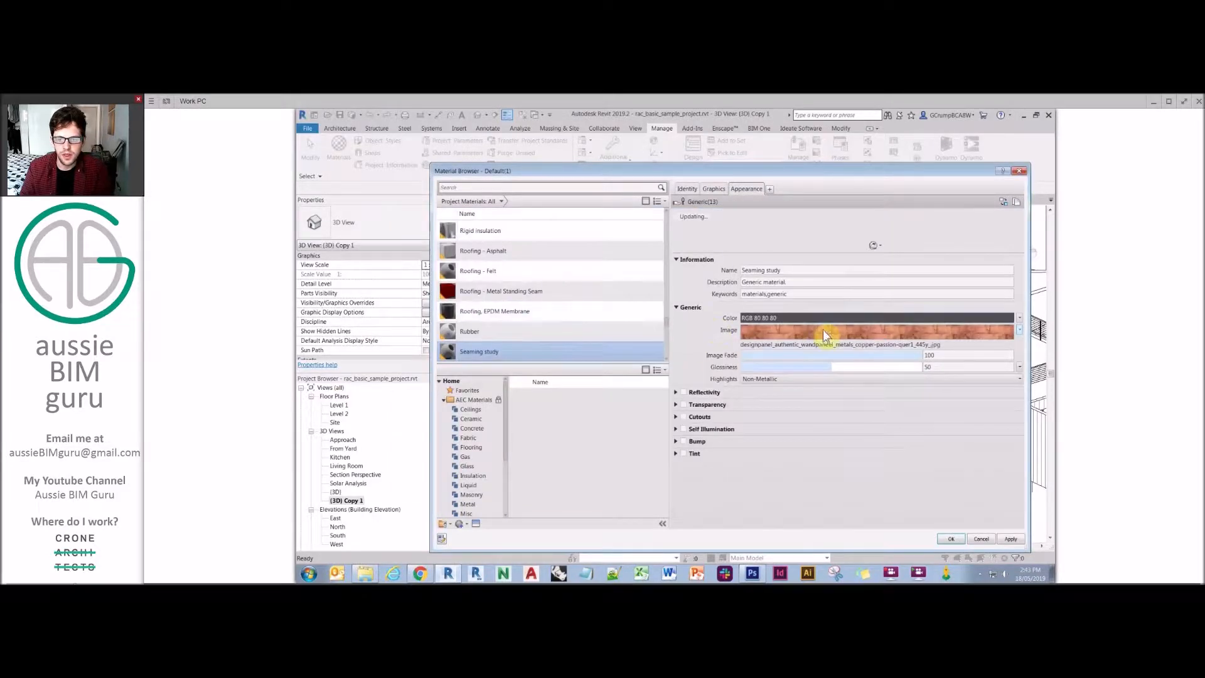
# - Enlarge the Seaming study material's appearance preview and set its preview scene to Plane
pyautogui.click(877, 245)
pyautogui.moveTo(872, 258)
pyautogui.click(905, 298)
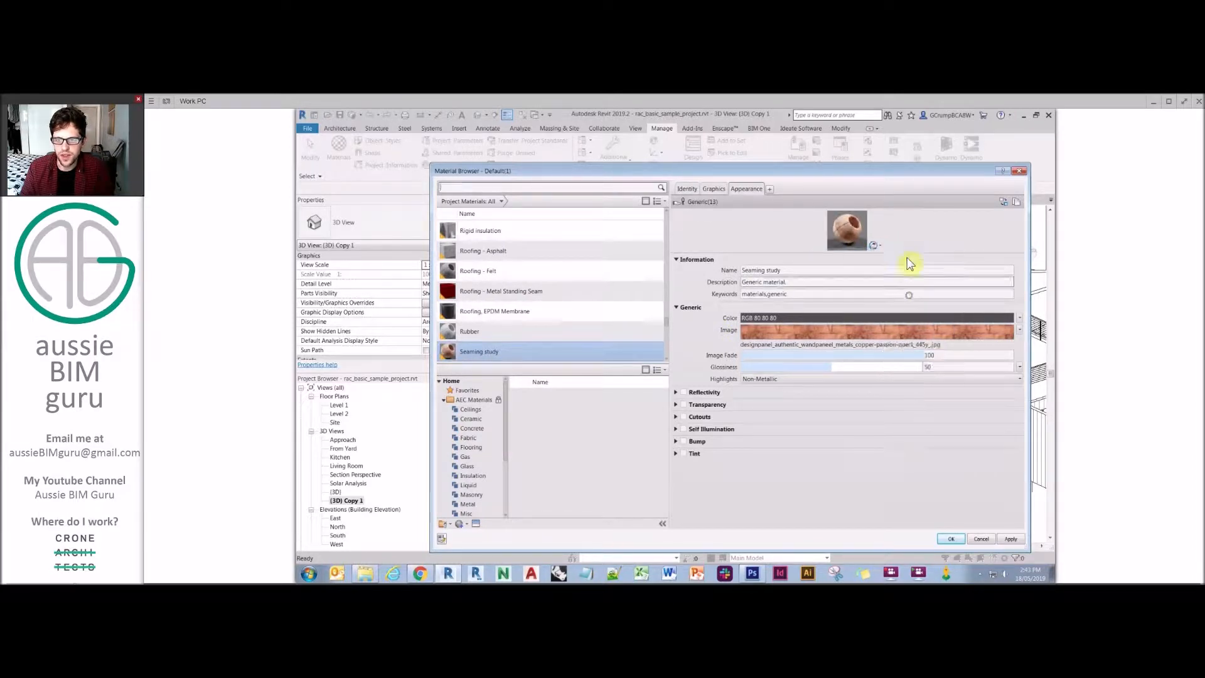
pyautogui.moveTo(912, 253); pyautogui.dragTo(910, 373)
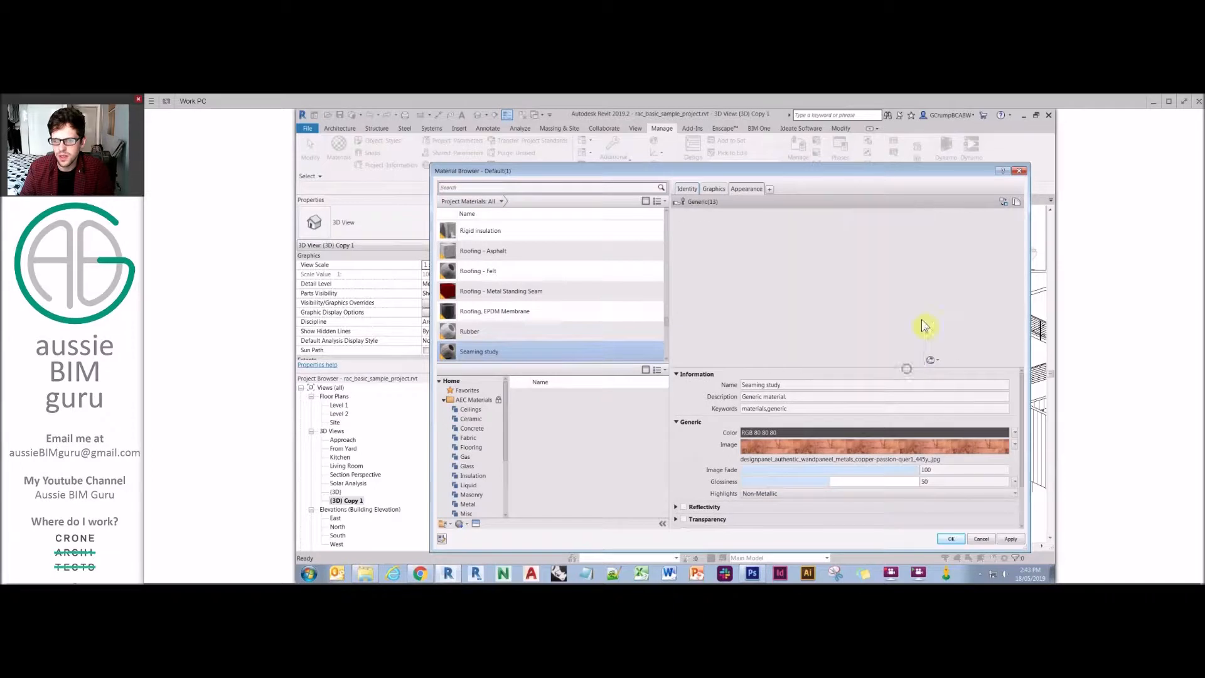
pyautogui.click(932, 360)
pyautogui.moveTo(937, 375)
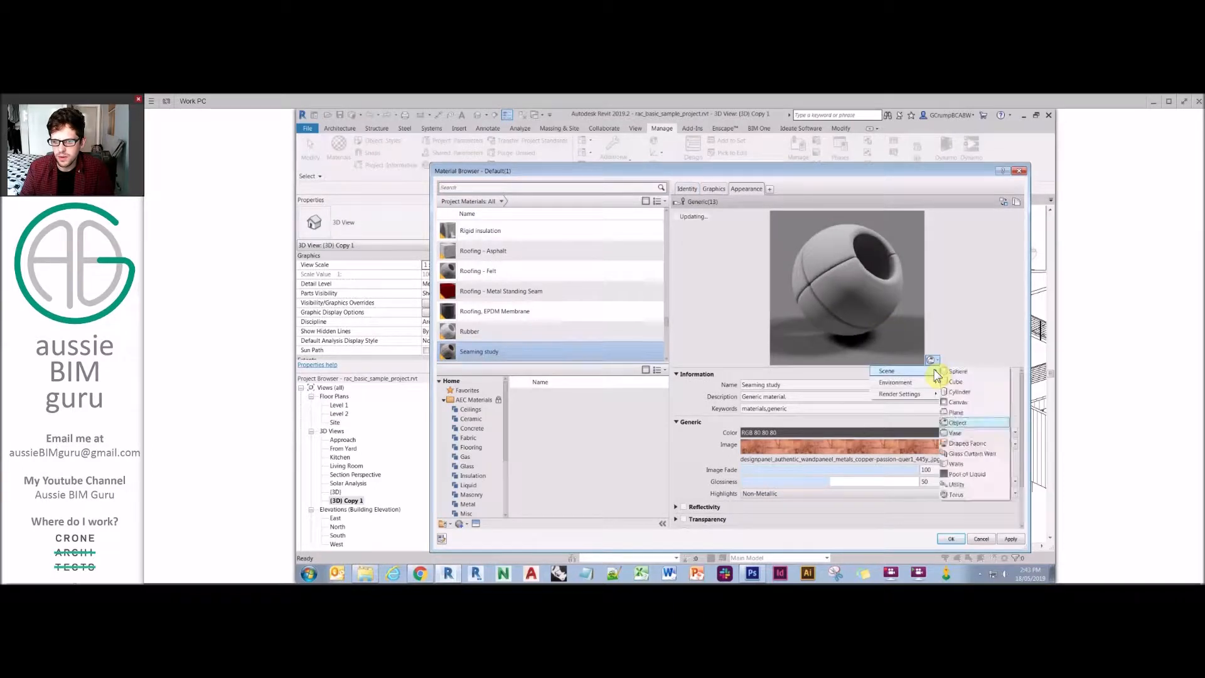
pyautogui.click(960, 418)
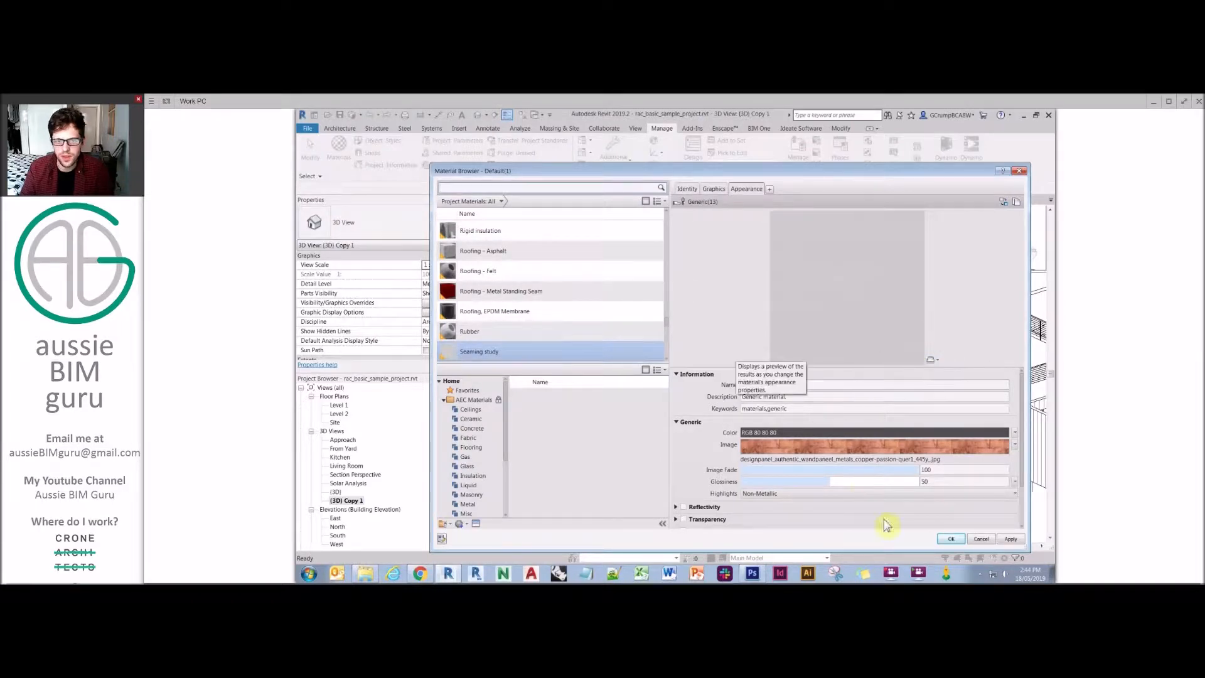
# - Accept the material edits and paint the main house's sloped roof face with the Seaming study material
pyautogui.click(950, 539)
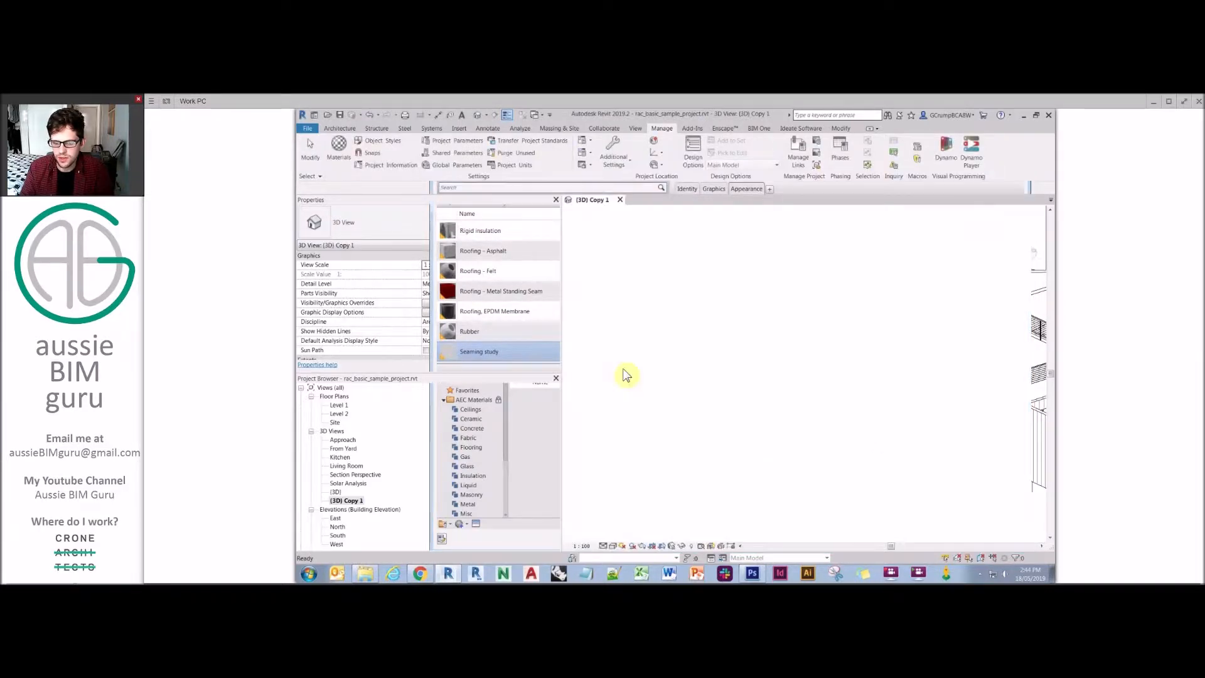
pyautogui.click(836, 130)
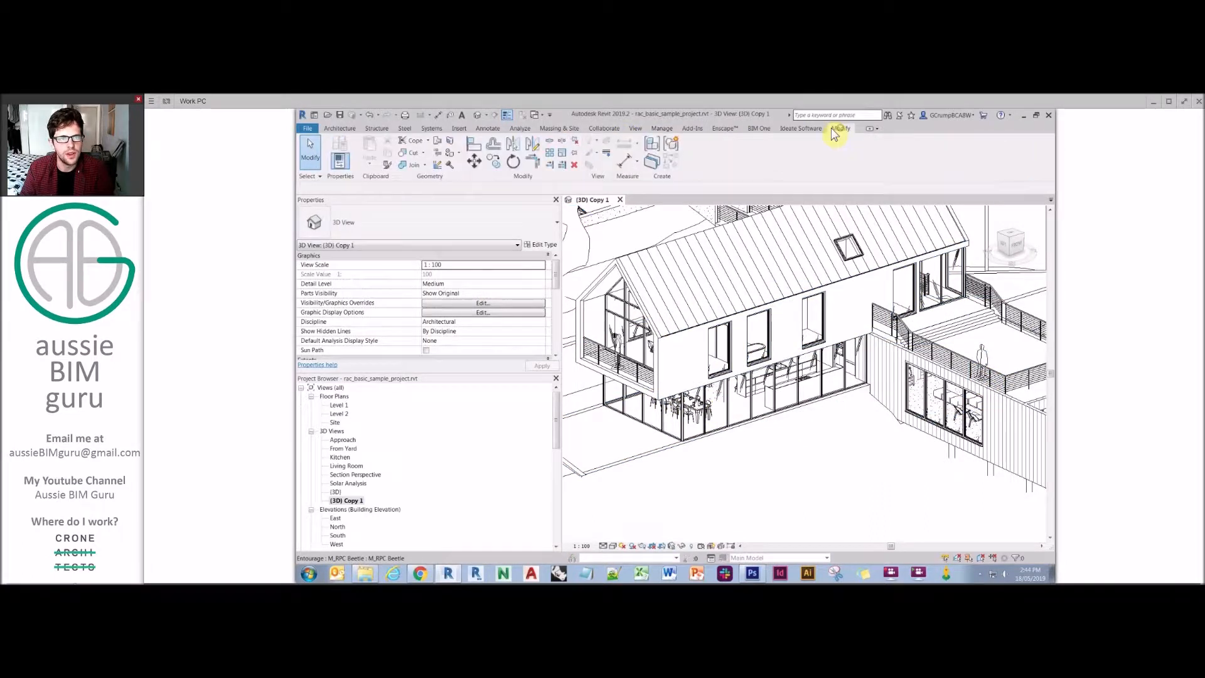
pyautogui.click(452, 152)
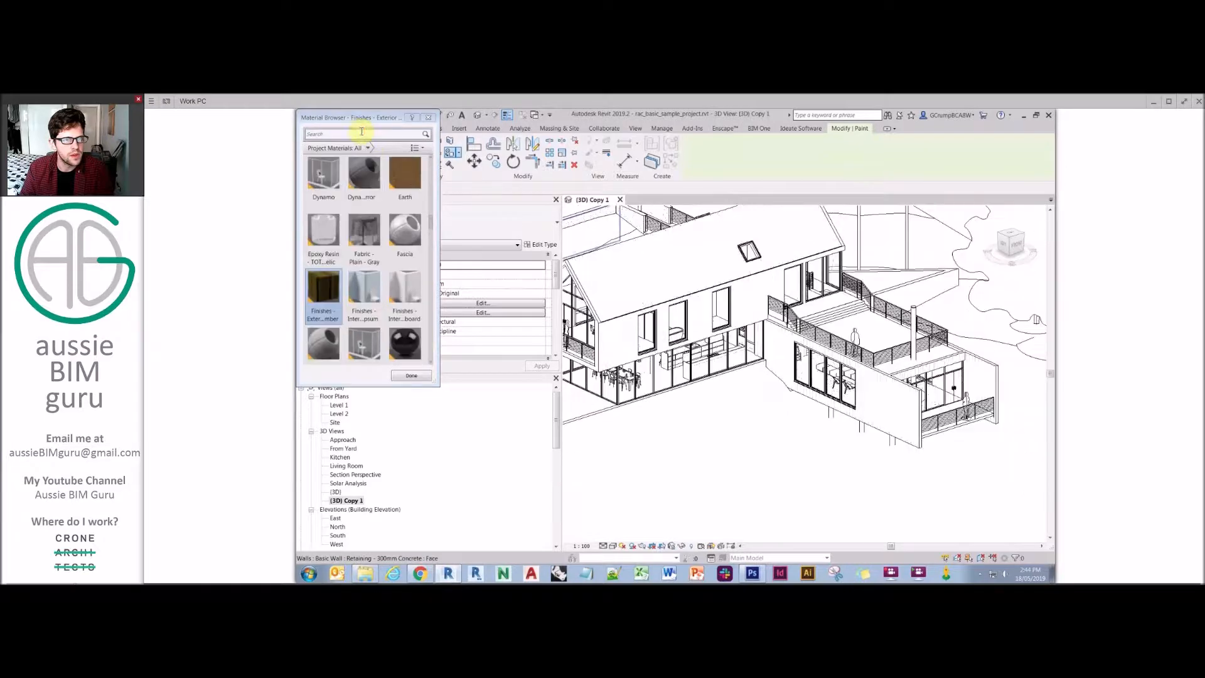
pyautogui.click(361, 131)
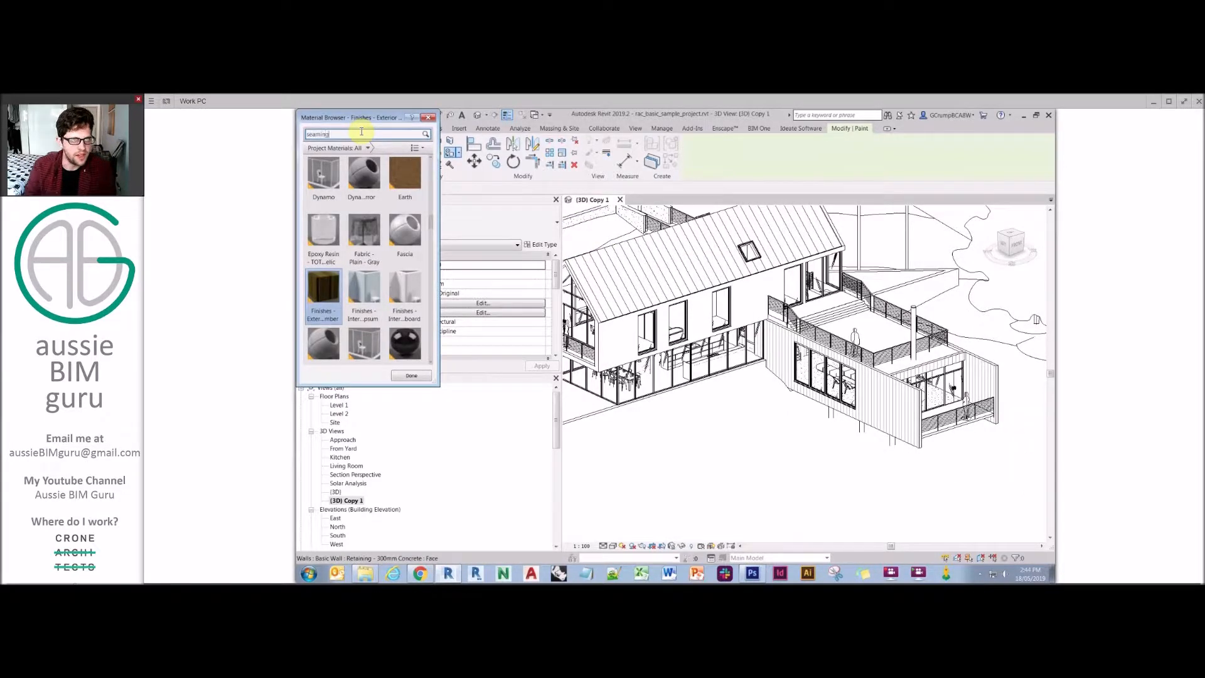
pyautogui.click(331, 187)
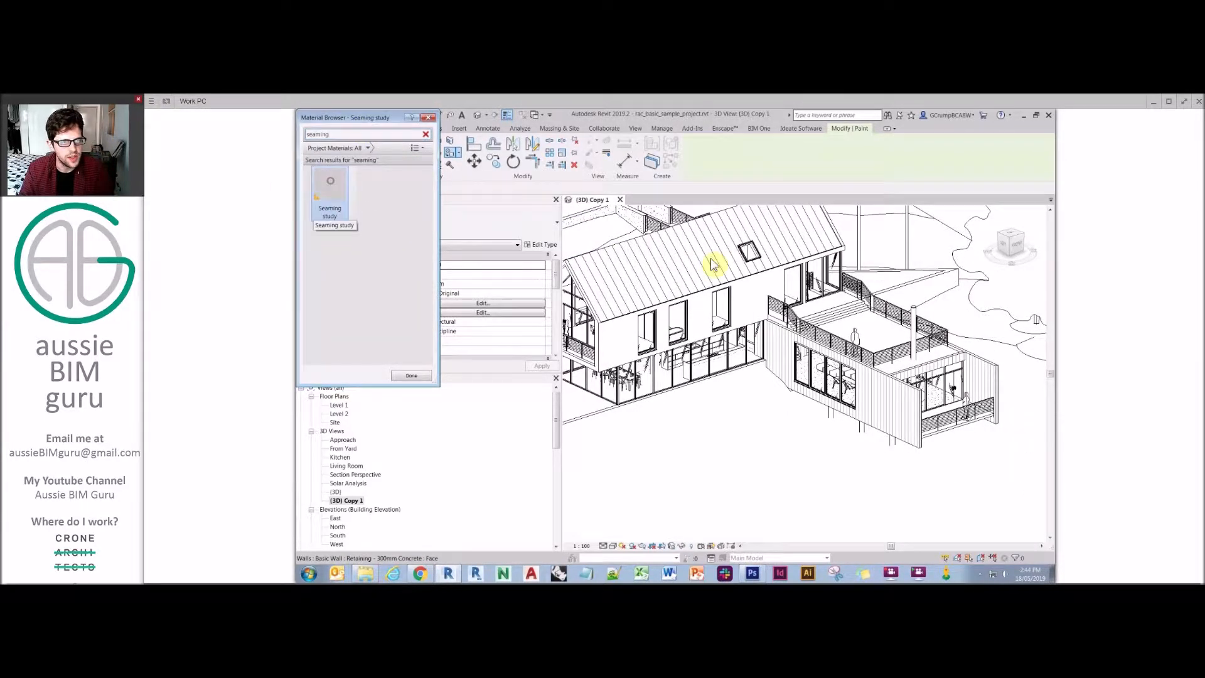
pyautogui.click(667, 270)
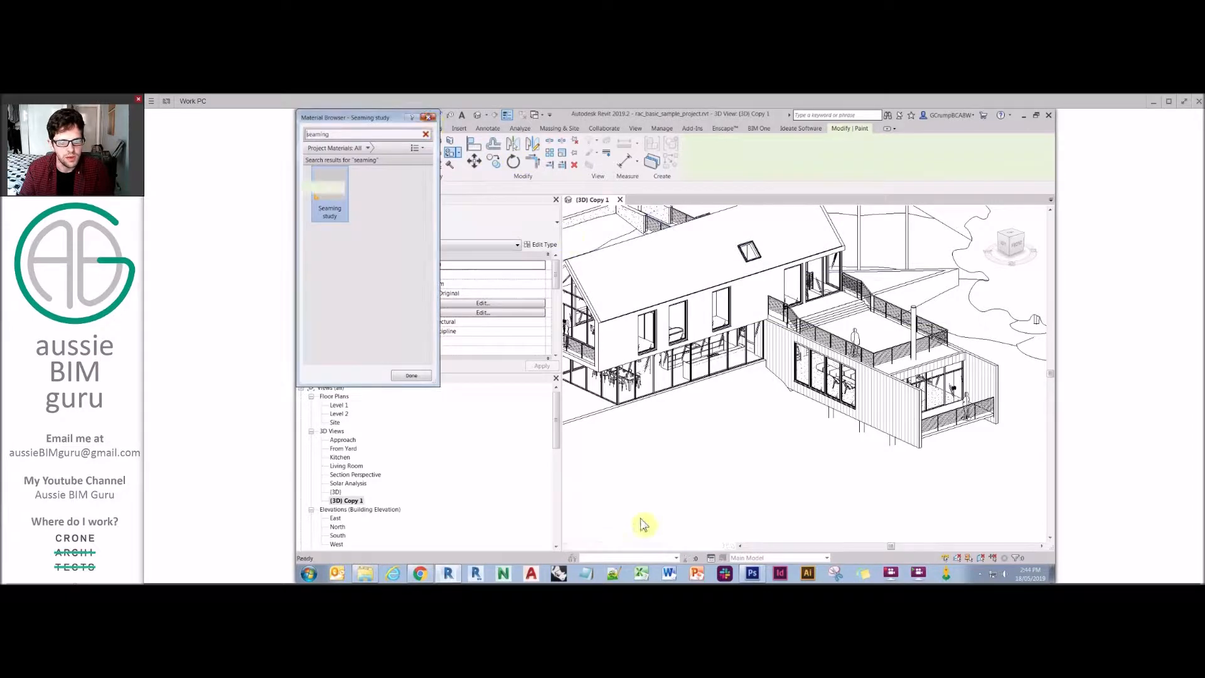
# - End painting and show the 3D view in the Realistic visual style, with the roof in close view
pyautogui.press('Escape')
pyautogui.click(613, 545)
pyautogui.scroll(2, 653, 269)
pyautogui.press('r')
pyautogui.press('r')
pyautogui.scroll(2, 623, 278)
pyautogui.keyDown('shift'); pyautogui.moveTo(623, 278); pyautogui.dragTo(708, 297, button='middle'); pyautogui.keyUp('shift')
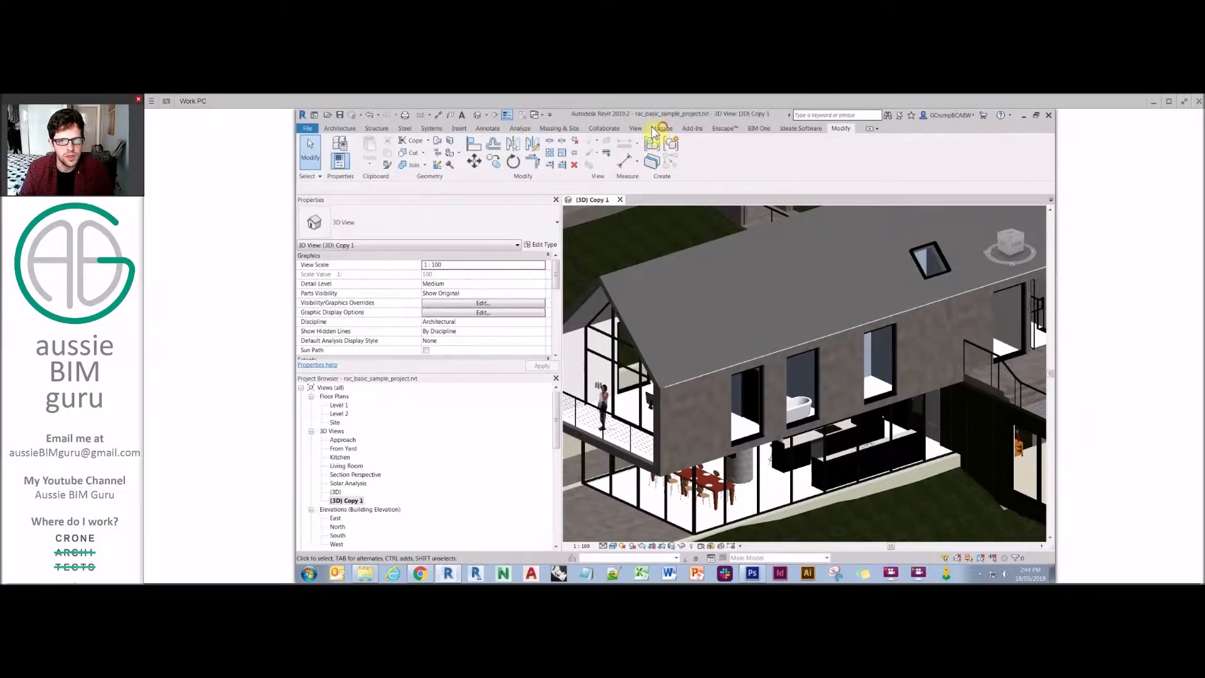
# - Reopen the Seaming study material's appearance settings and rename its appearance asset as "Seaming study"
pyautogui.click(662, 128)
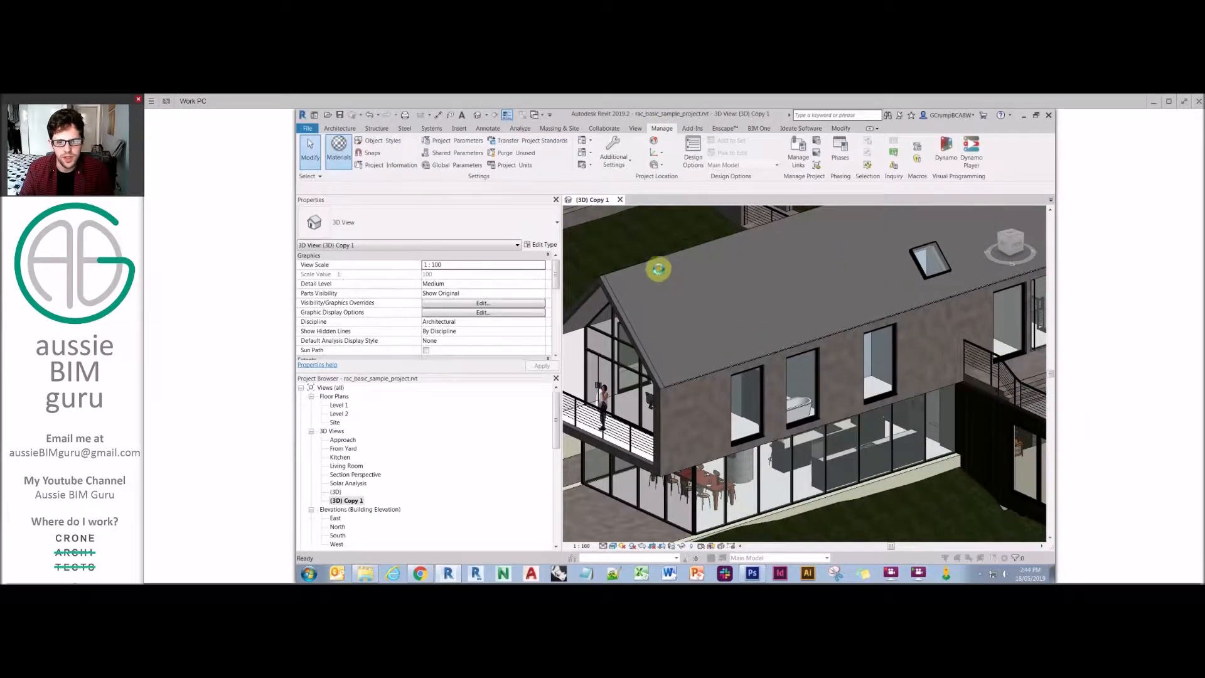
pyautogui.press('m')
pyautogui.press('a')
pyautogui.press('t')
pyautogui.click(744, 189)
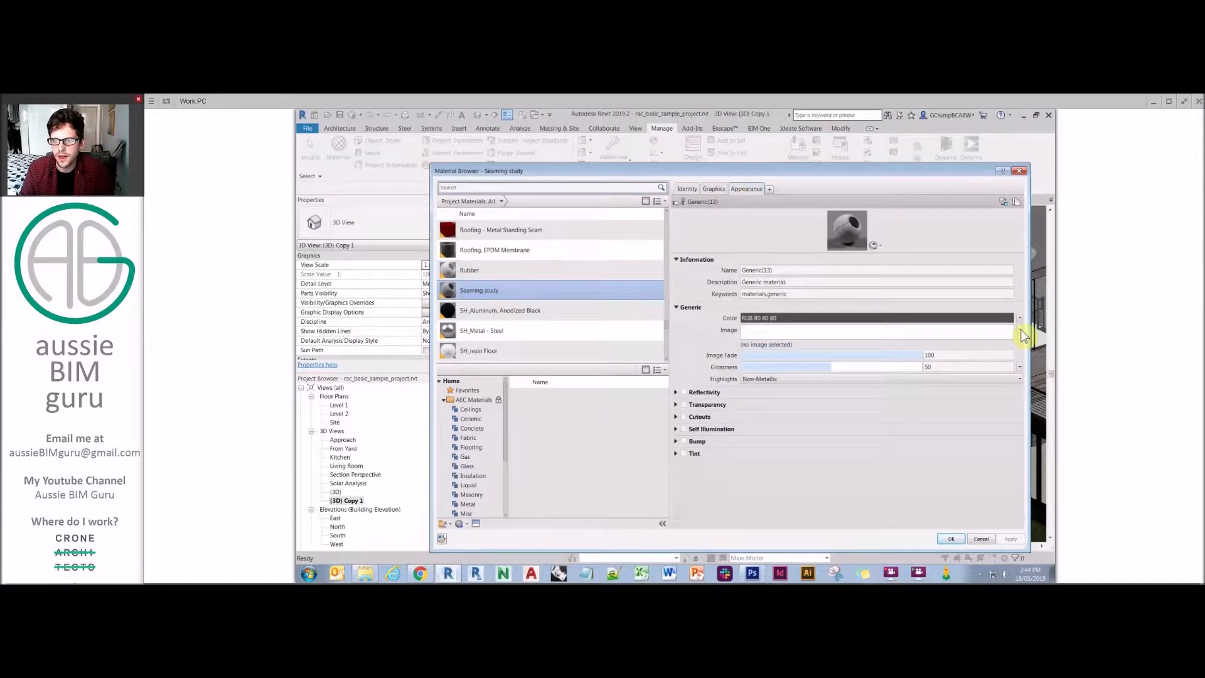
pyautogui.click(1020, 331)
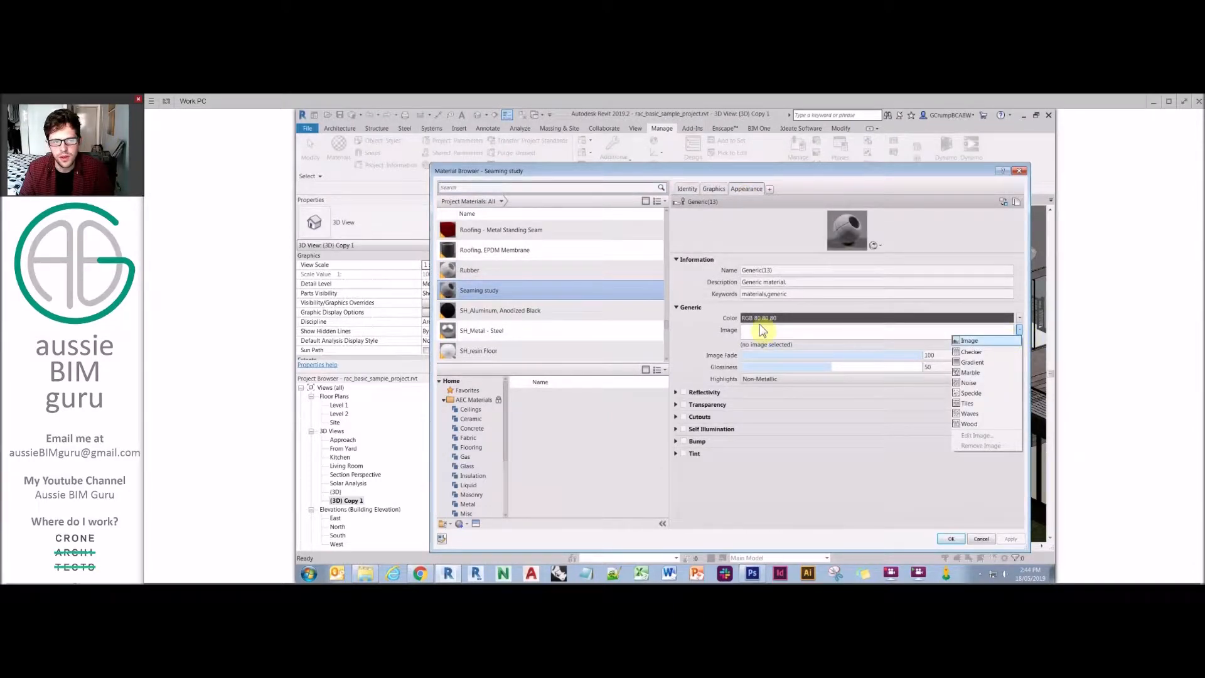
pyautogui.click(477, 274)
pyautogui.click(488, 293)
pyautogui.click(762, 269)
pyautogui.moveTo(786, 272); pyautogui.dragTo(722, 270)
pyautogui.write('Seami')
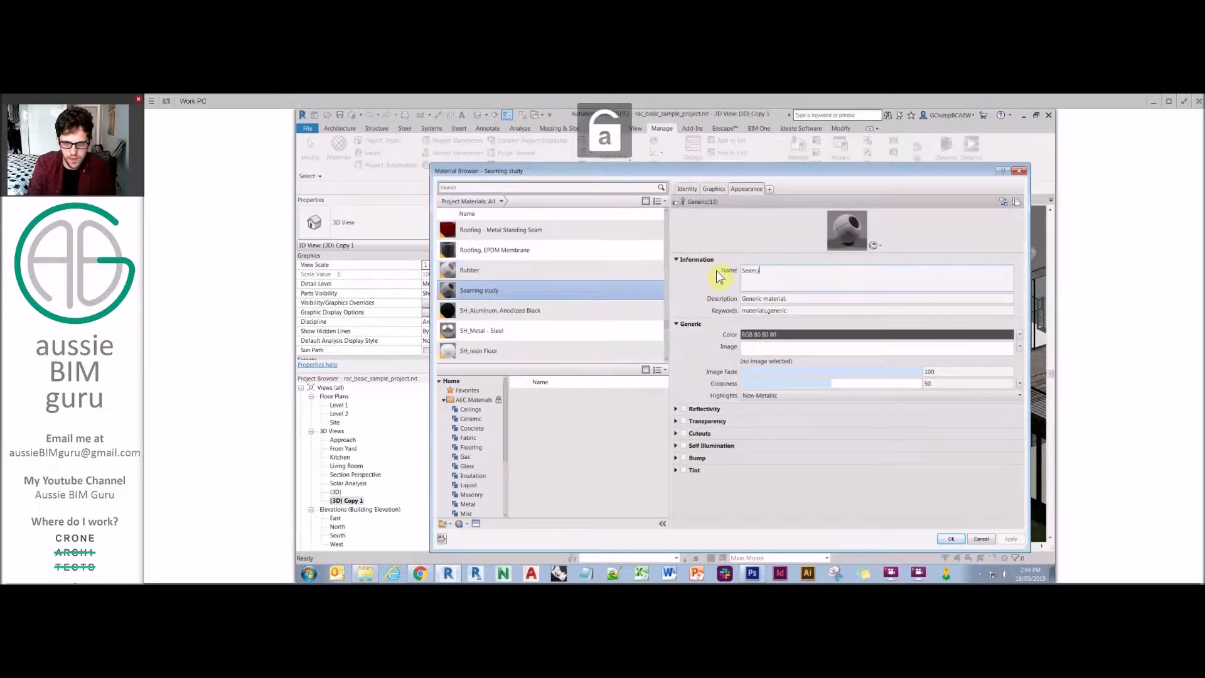
pyautogui.press('BackSpace')
pyautogui.write('ing study')
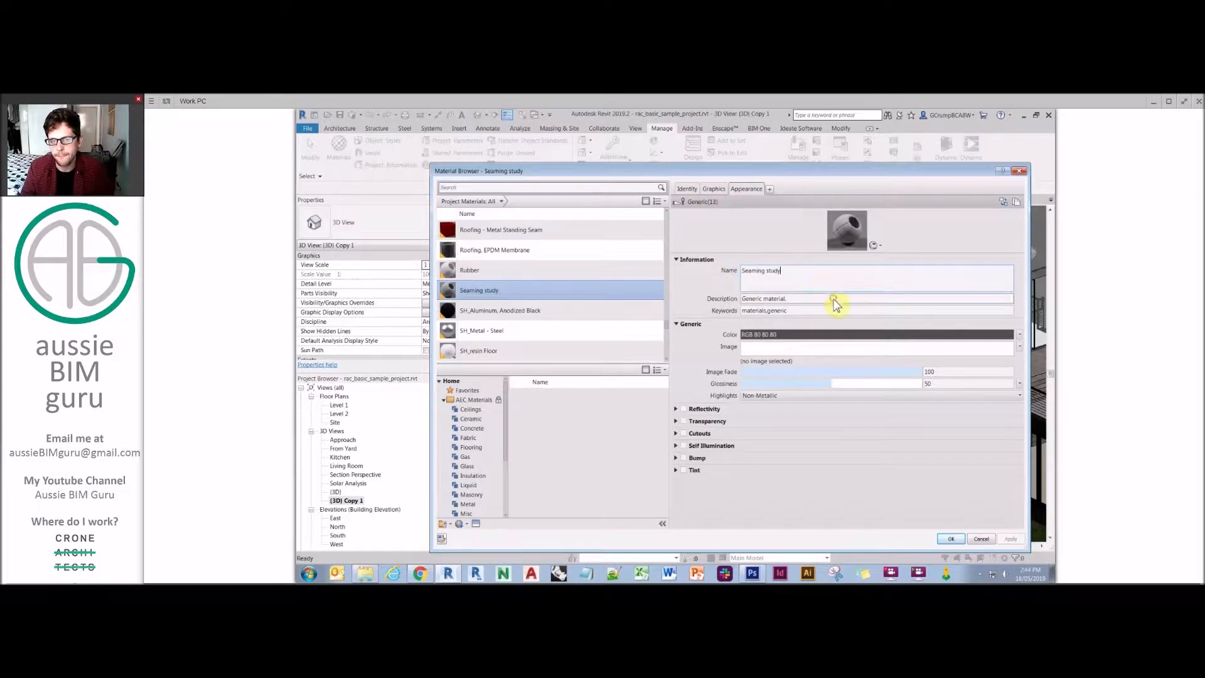
pyautogui.click(834, 299)
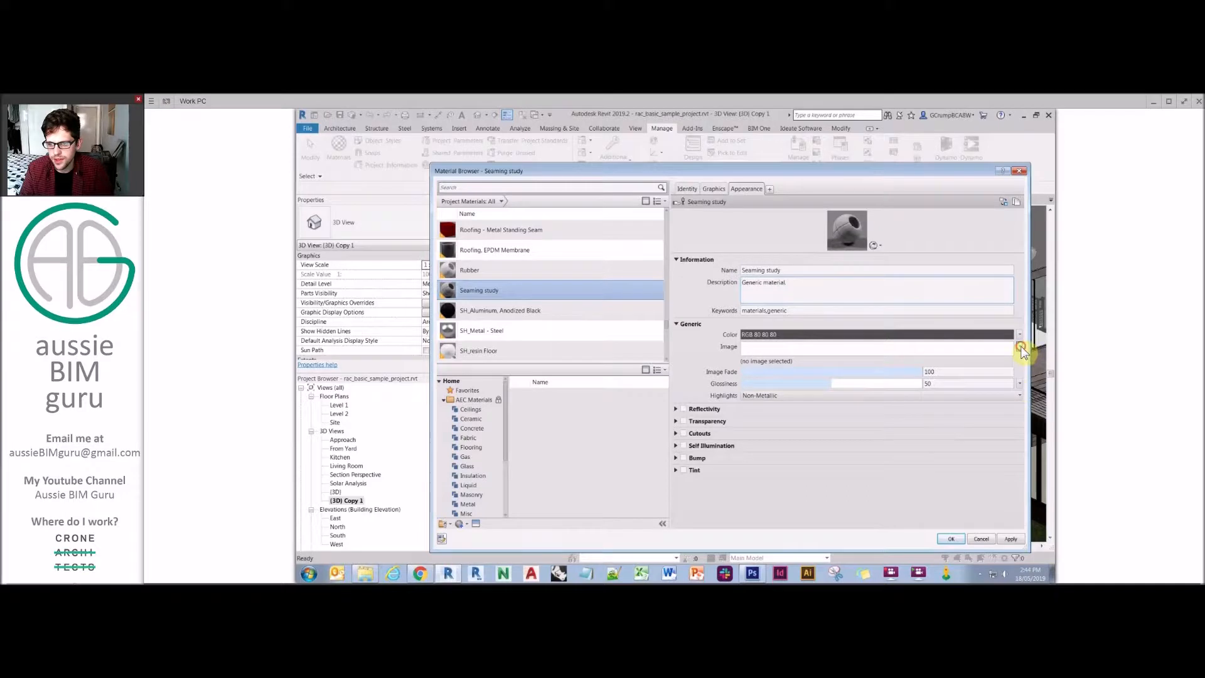
# - Load the copper designpanel image as the Seaming study material's generic appearance image
pyautogui.click(1020, 348)
pyautogui.click(983, 342)
pyautogui.doubleClick(476, 271)
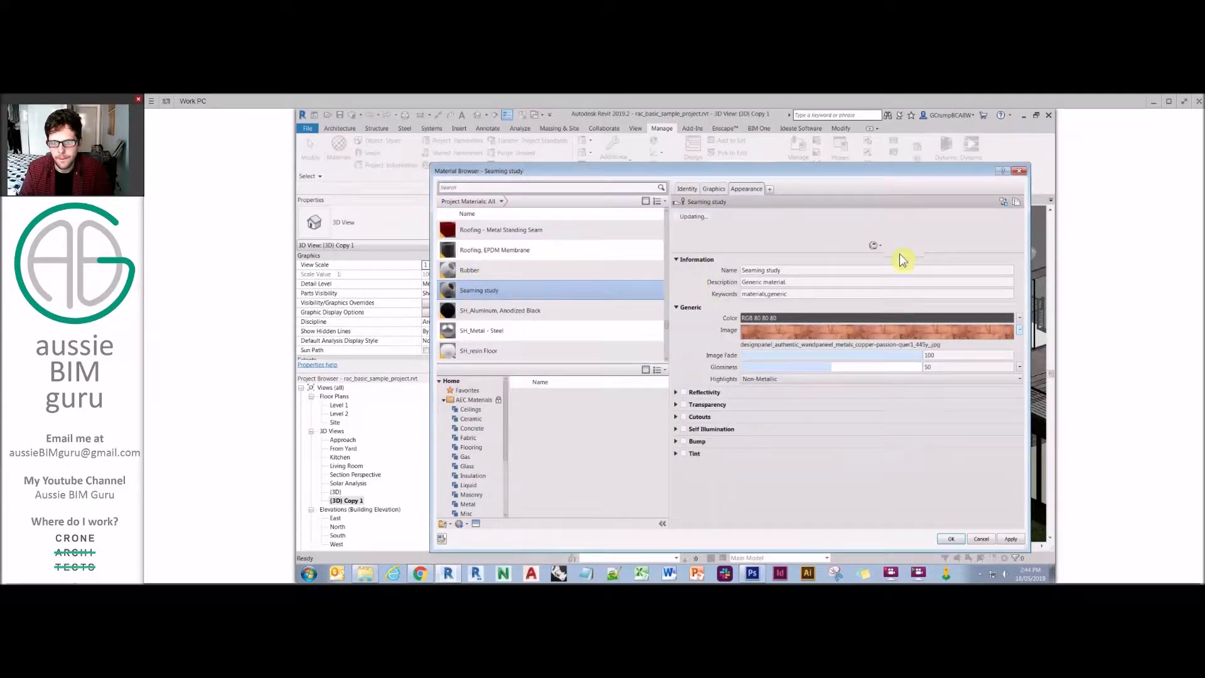
# - Set the Seaming study preview scene to Plane, enlarge the preview, and accept the material changes
pyautogui.click(874, 246)
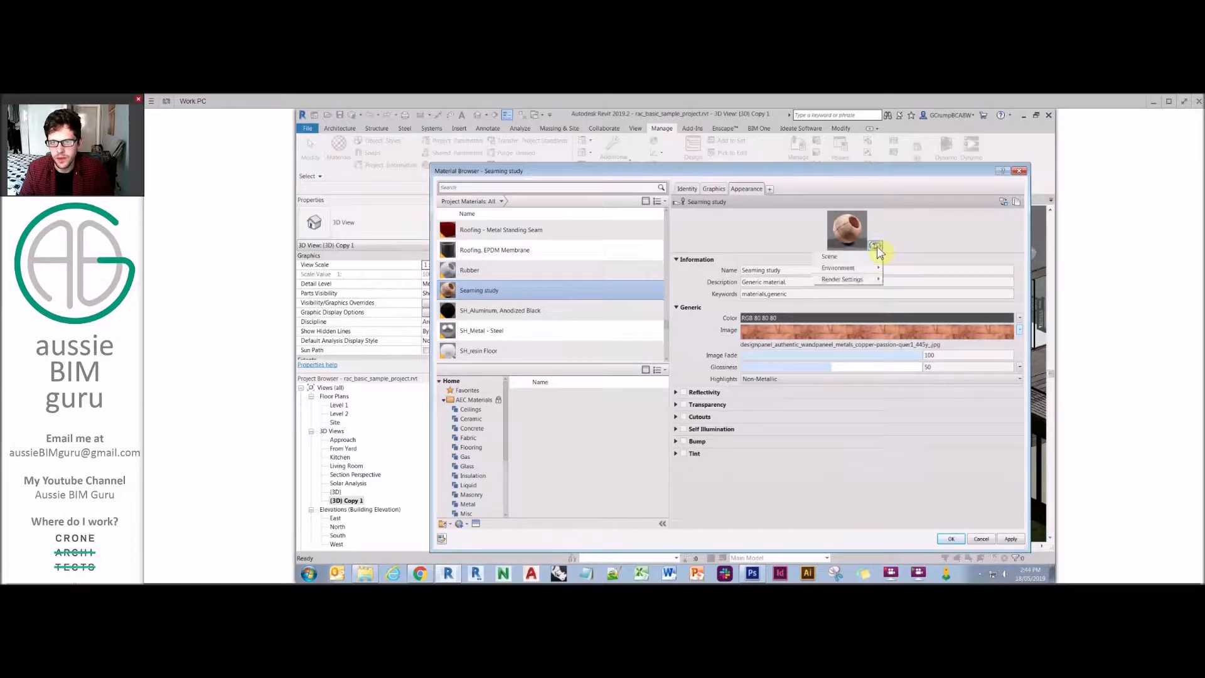
pyautogui.moveTo(872, 262)
pyautogui.click(904, 296)
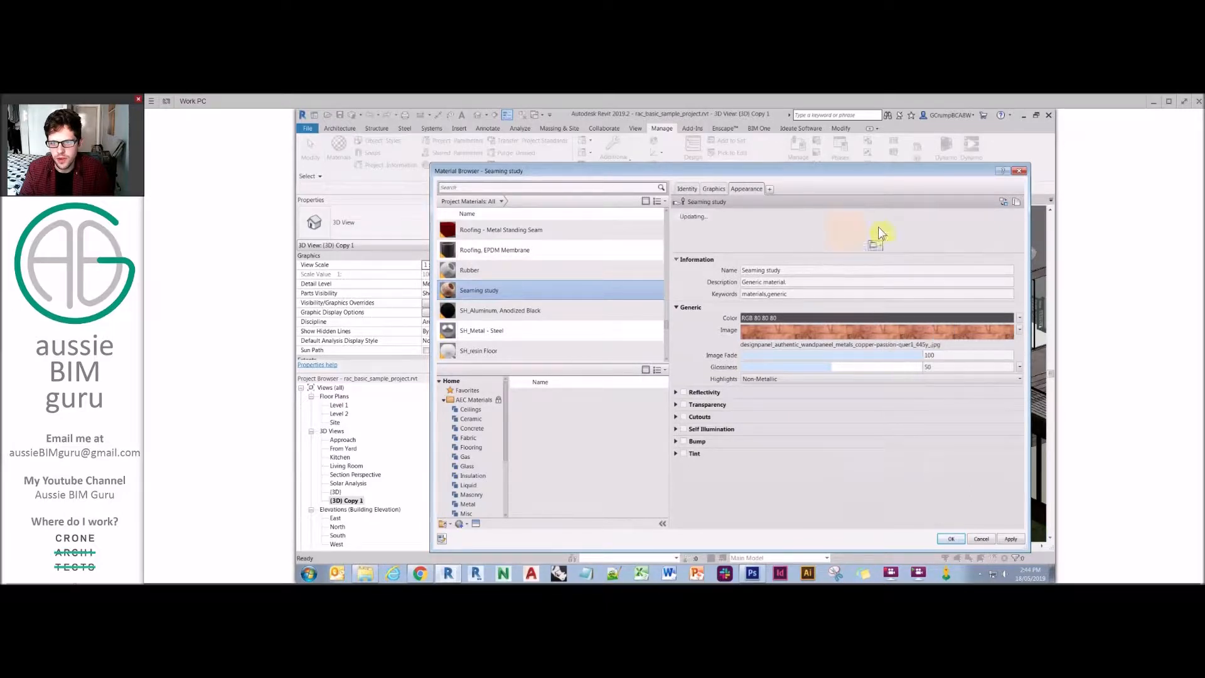
pyautogui.moveTo(893, 250); pyautogui.dragTo(872, 384)
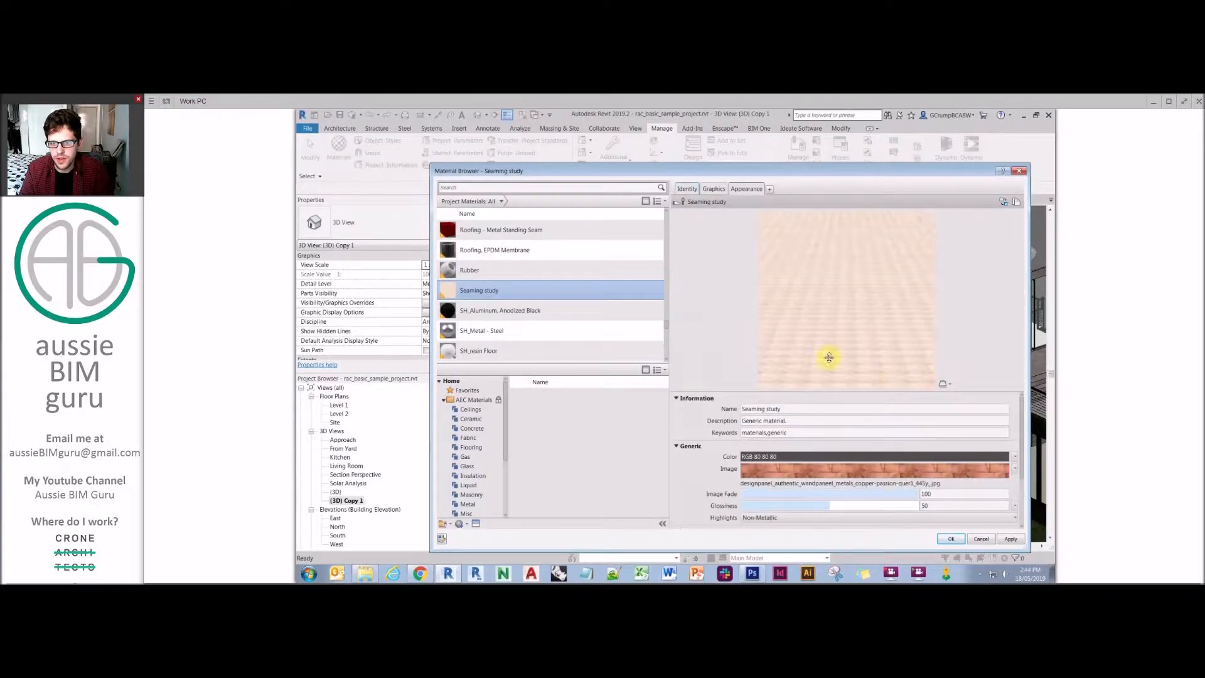
pyautogui.click(949, 540)
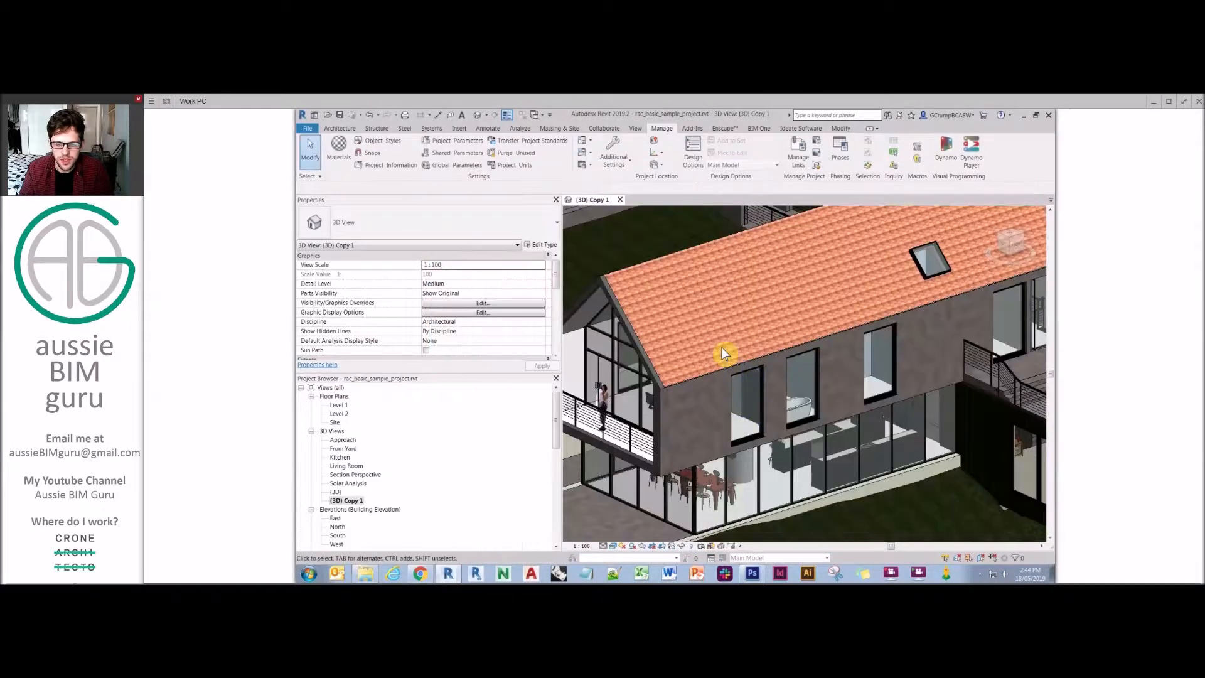
# - Examine the repeating seams on the painted roof and compare them with the source copper panel image from the Seam issues folder
pyautogui.scroll(6, 682, 285)
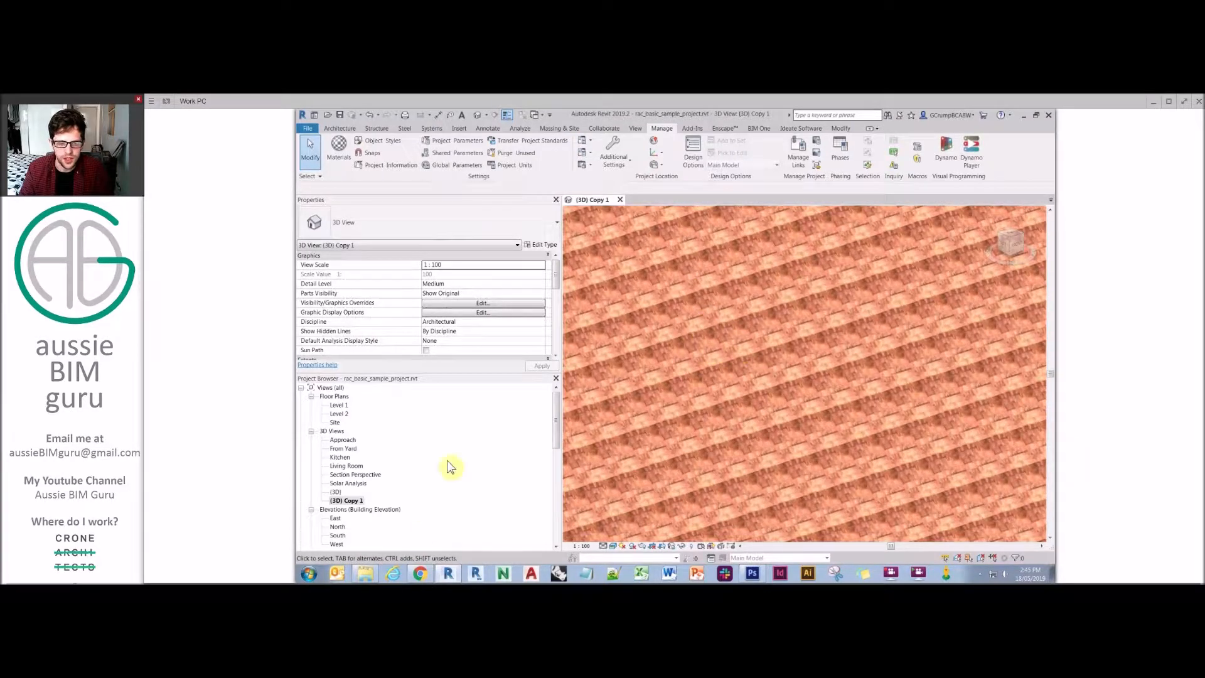
pyautogui.click(364, 573)
pyautogui.click(612, 237)
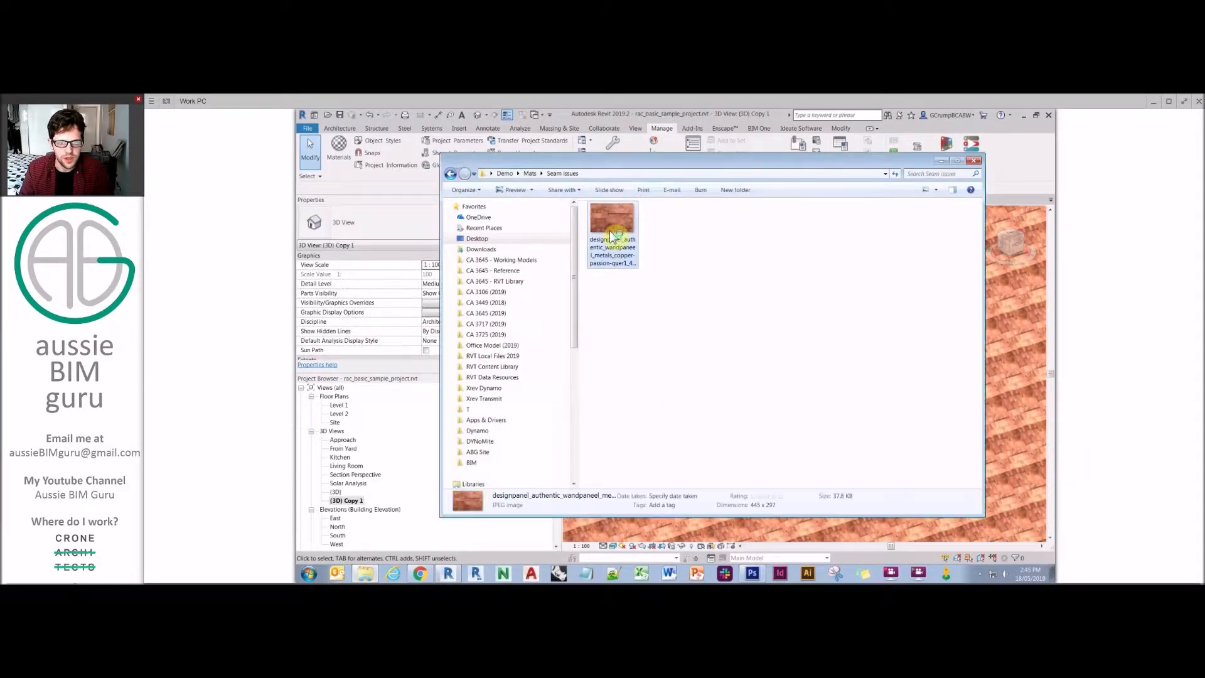
pyautogui.doubleClick(612, 237)
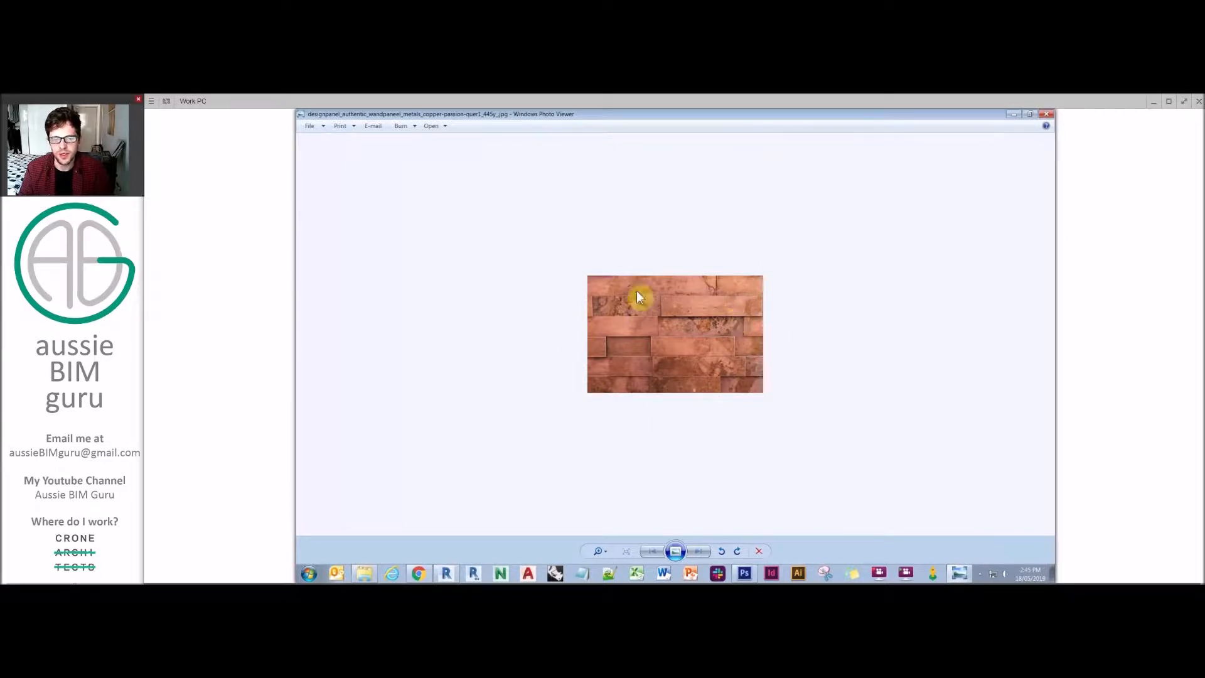
pyautogui.click(1047, 115)
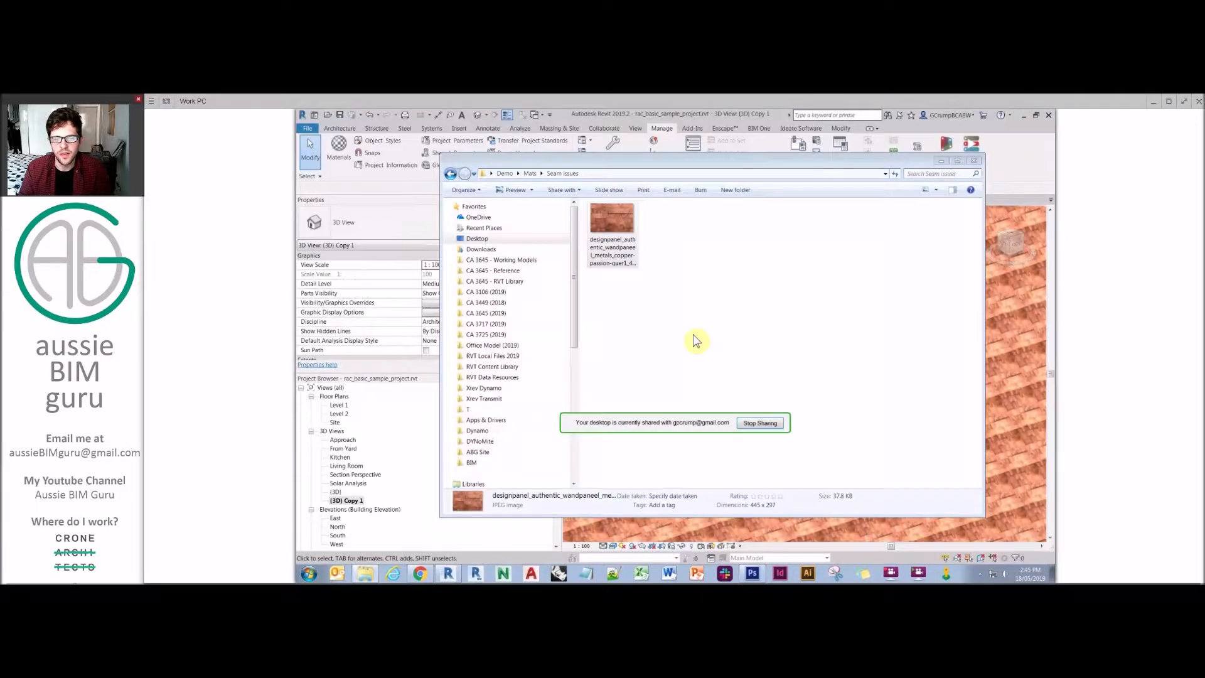
# - Browse from the Mats folder to its Roof folder and select slate_tiles.jpg
pyautogui.click(530, 173)
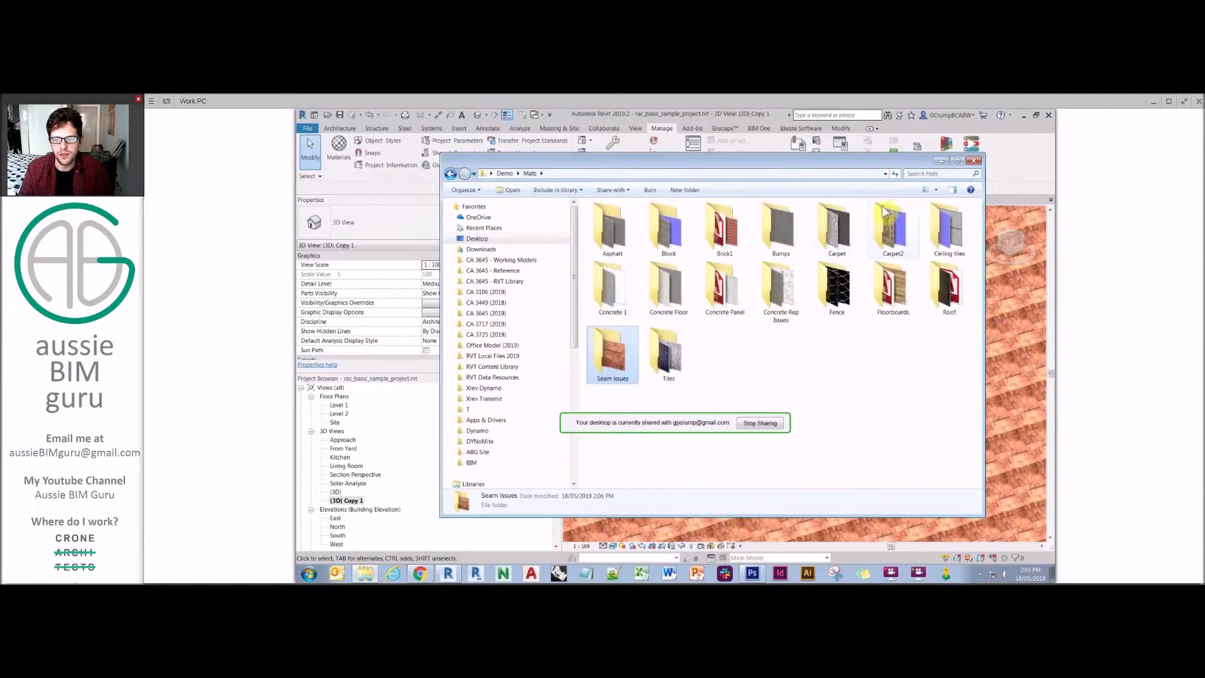
pyautogui.click(759, 336)
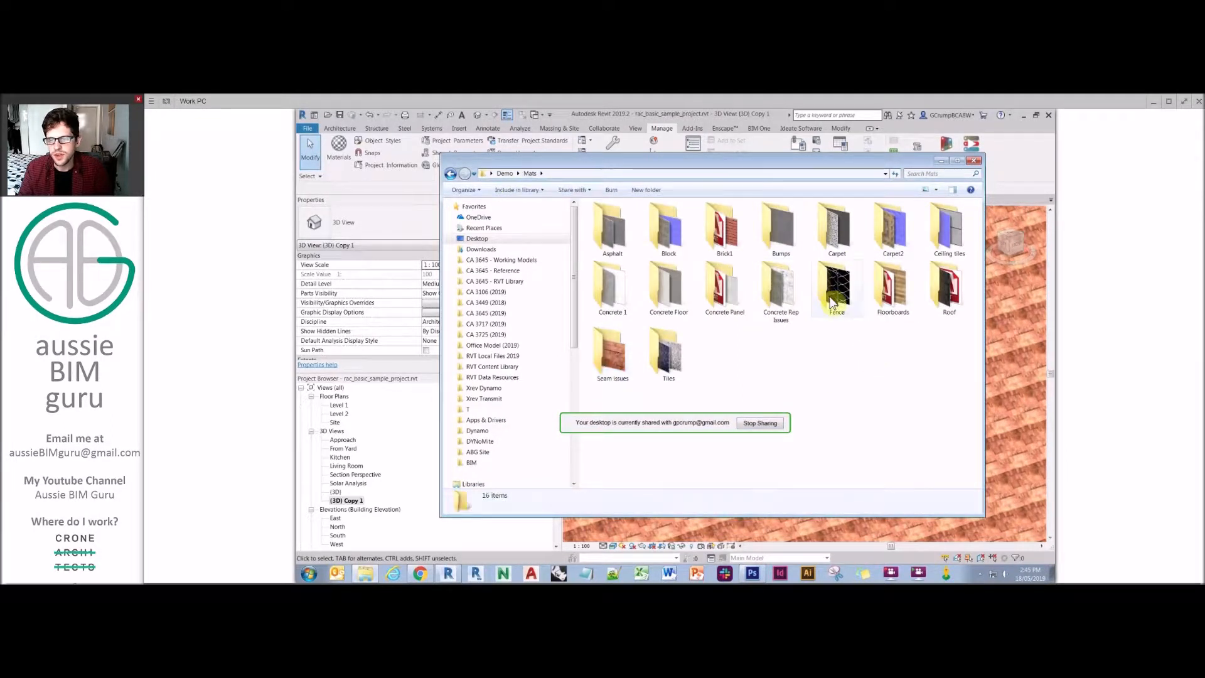
pyautogui.click(939, 162)
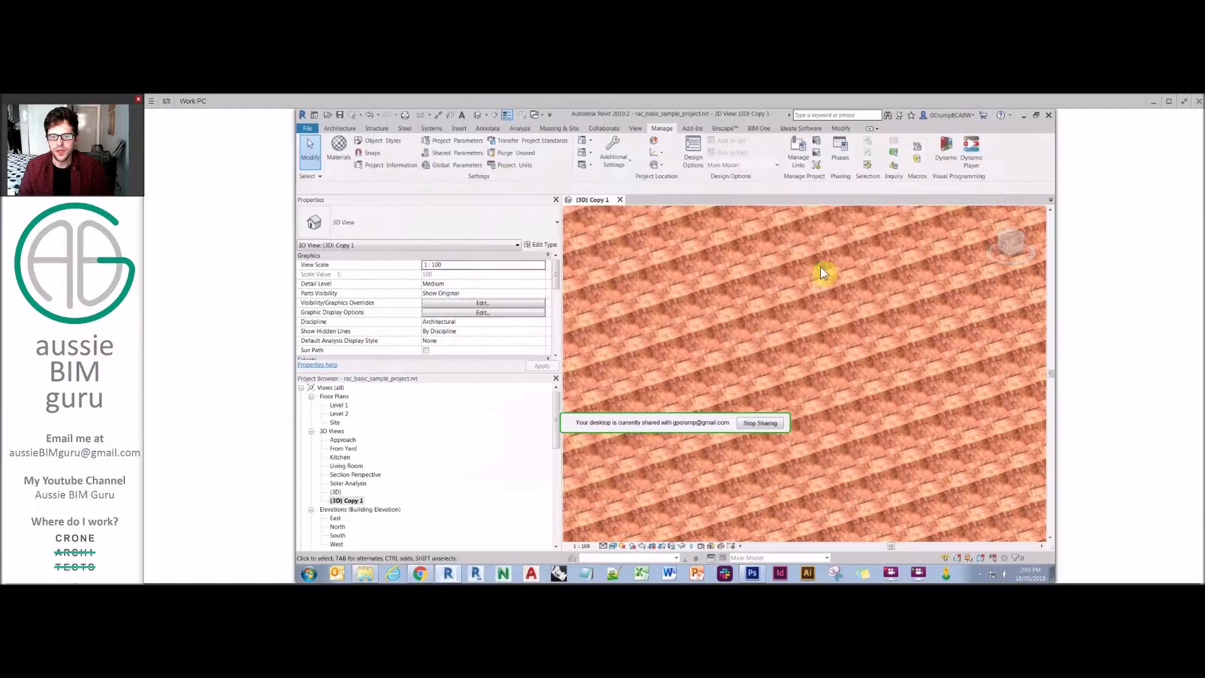
pyautogui.click(366, 573)
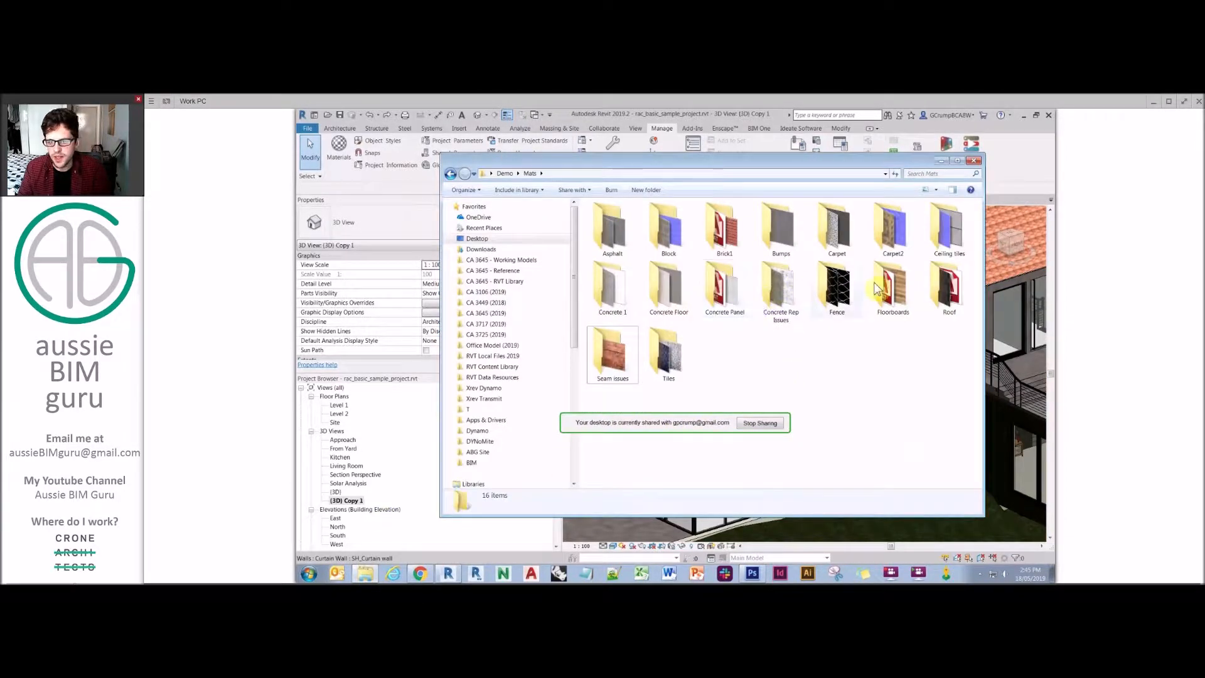
pyautogui.doubleClick(946, 283)
pyautogui.click(668, 226)
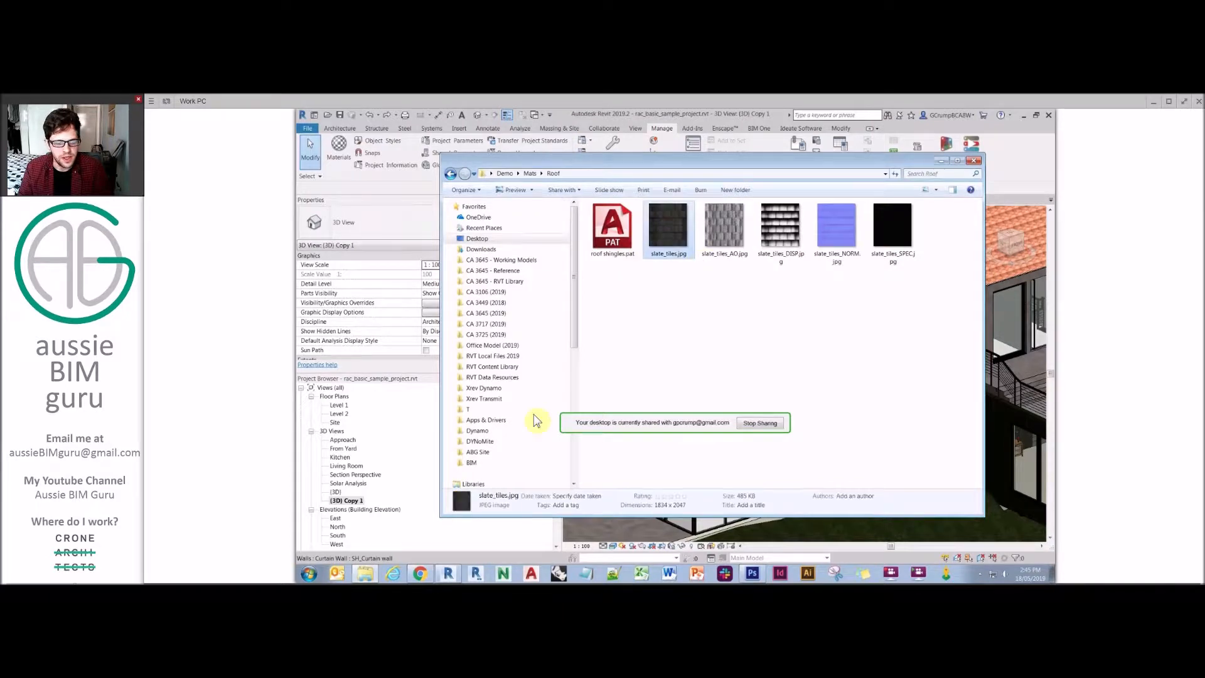
# - Switch to Chrome to view the Welsh Slate Roof material page on vray-materials.de
pyautogui.moveTo(420, 577)
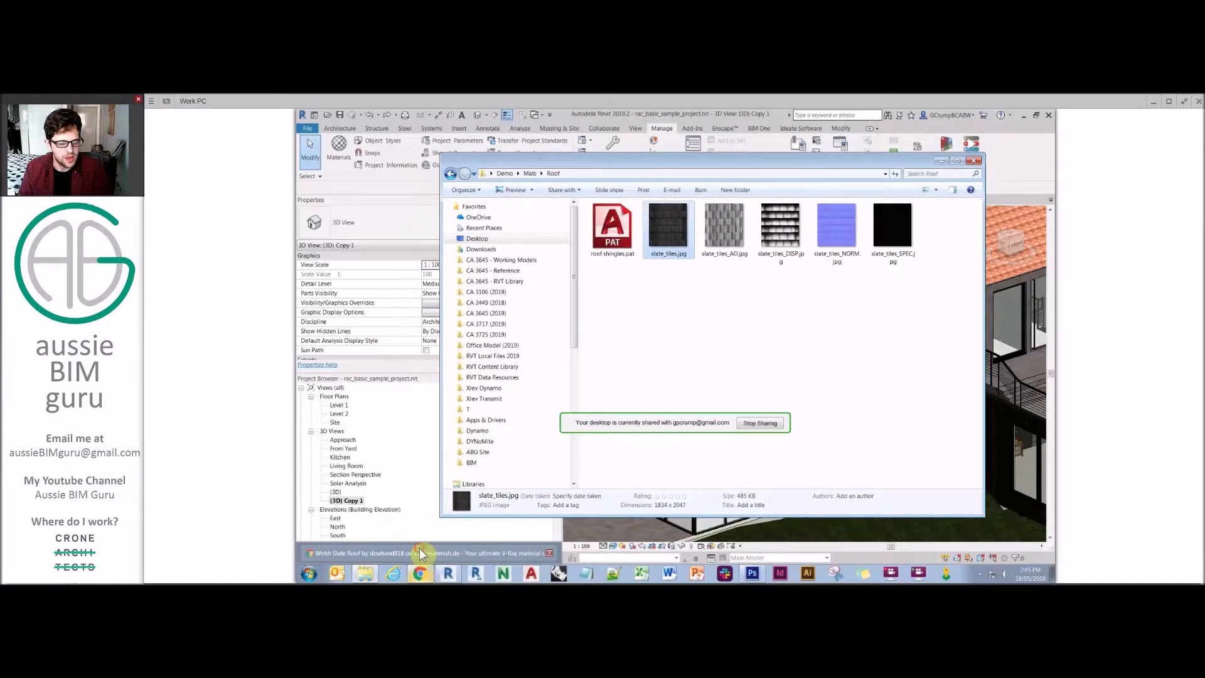
pyautogui.click(419, 550)
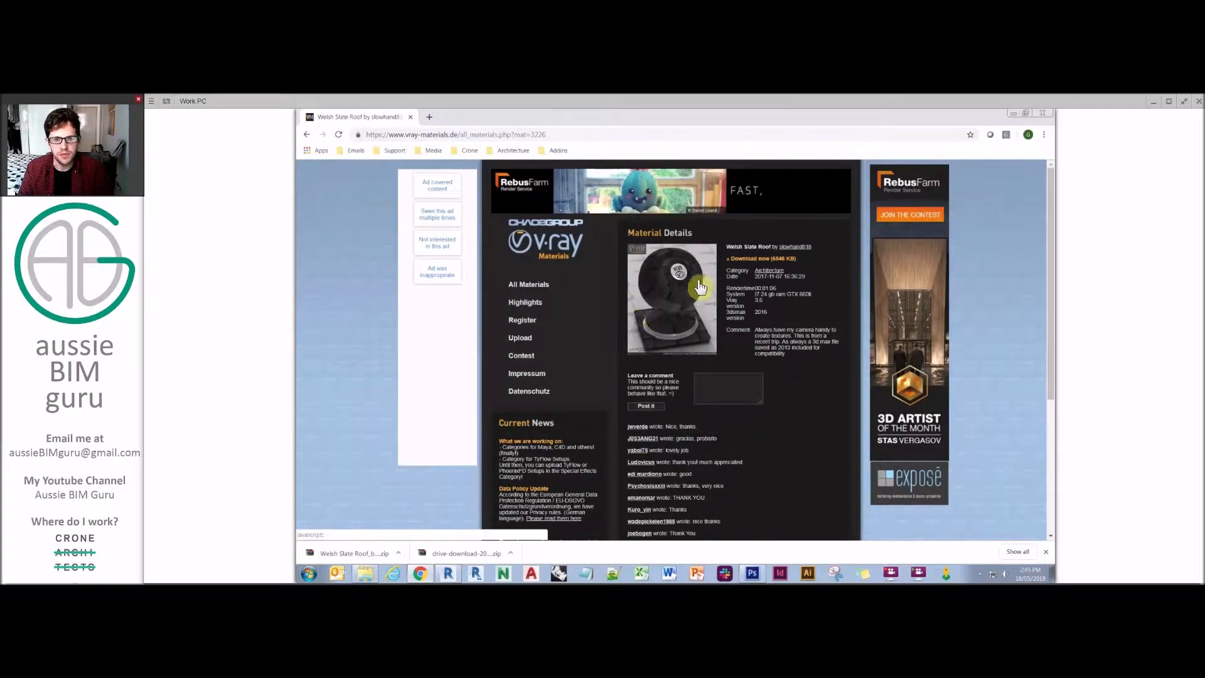
pyautogui.click(1015, 115)
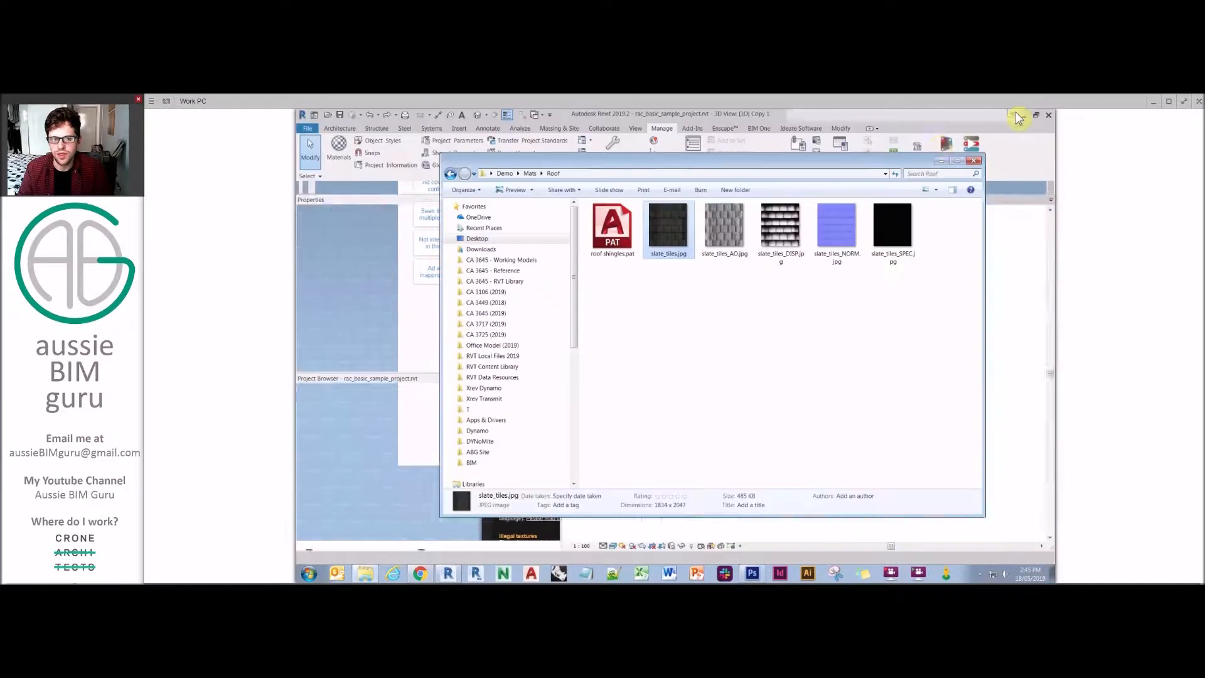
# - Look over the slate_tiles base, DISP and SPEC images in the Roof folder and return to Revit
pyautogui.click(708, 322)
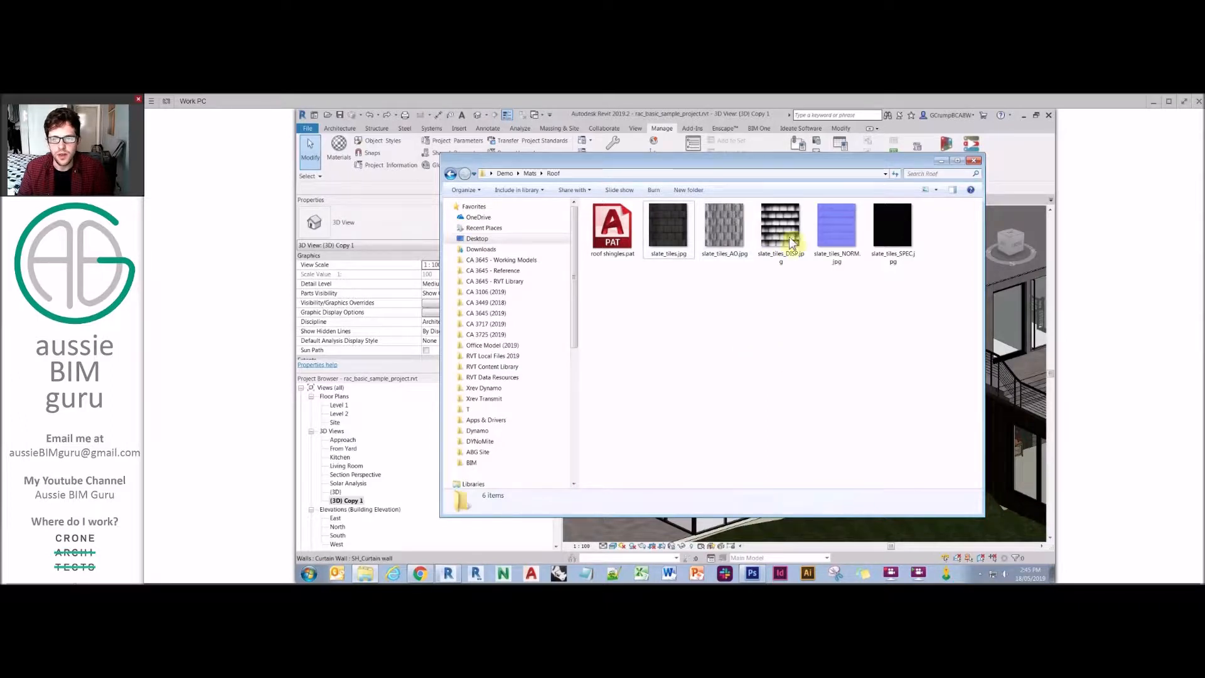
pyautogui.click(663, 241)
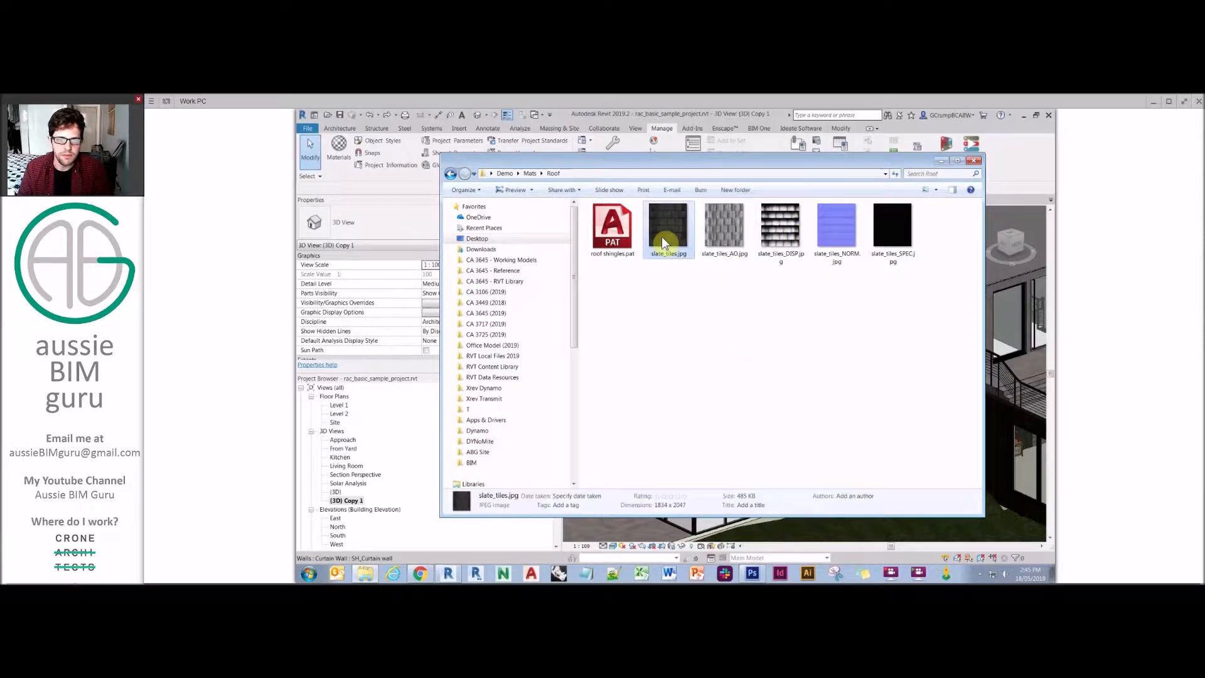
pyautogui.click(796, 229)
pyautogui.doubleClick(889, 237)
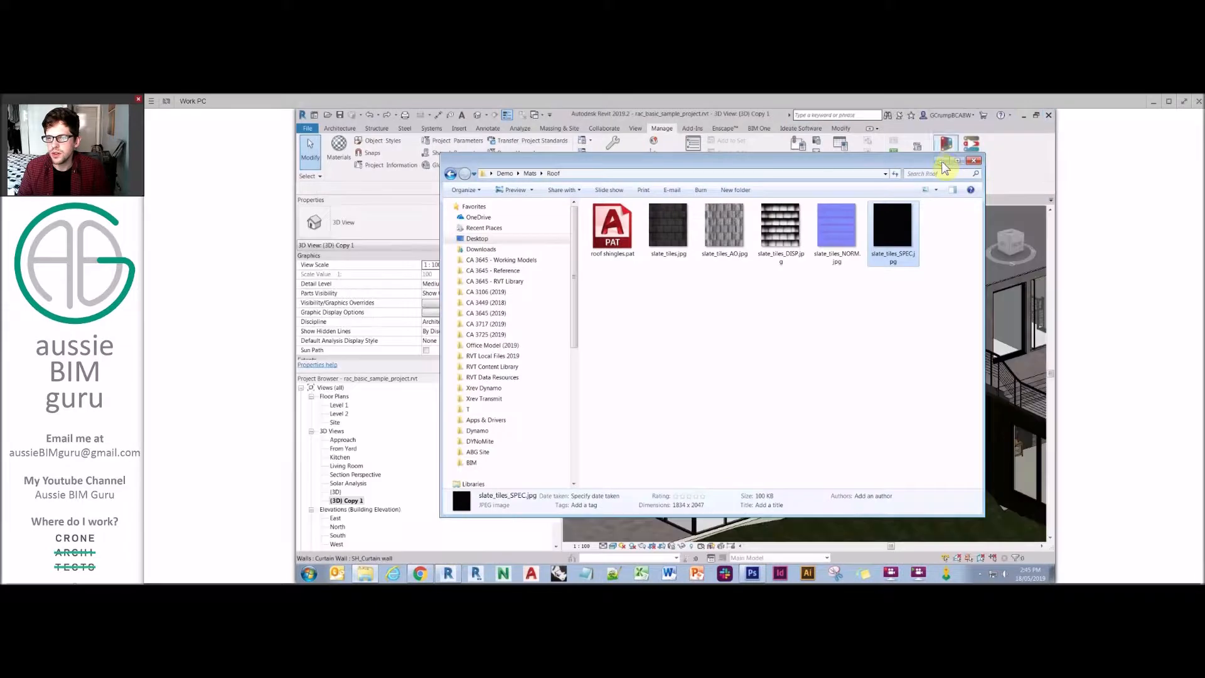
pyautogui.click(942, 161)
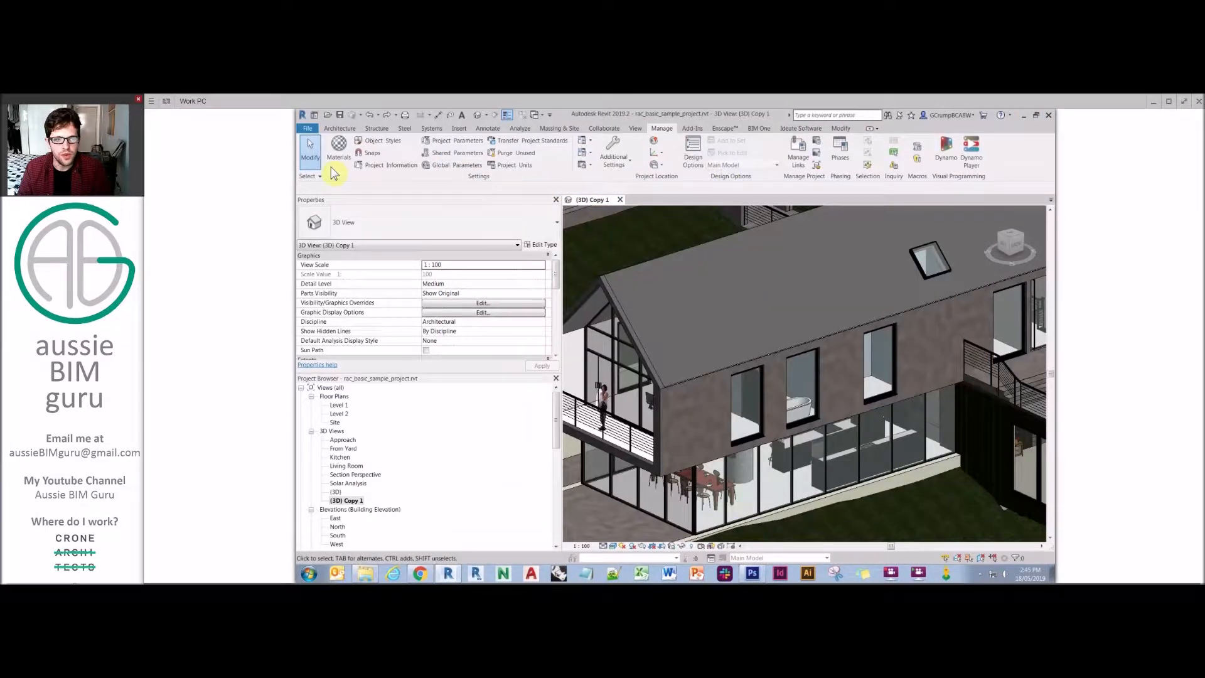
# - Open the material list and rename the Seaming study material to Roof-Shingles-Type1
pyautogui.click(339, 151)
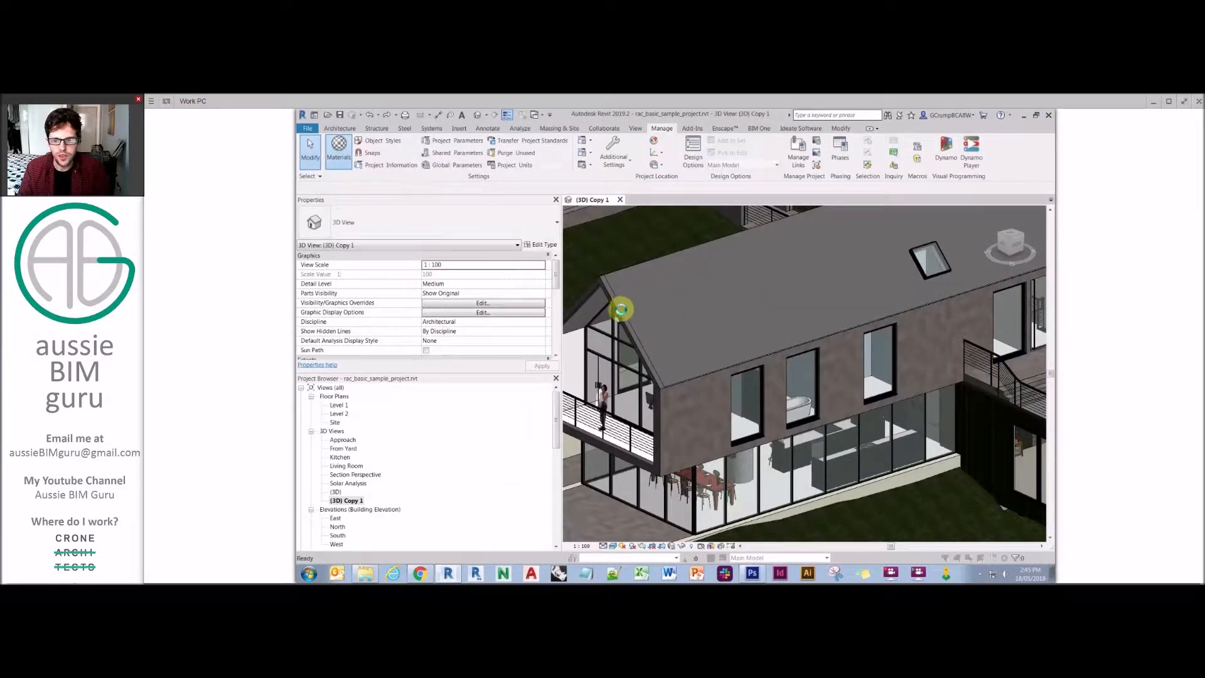
pyautogui.rightClick(480, 290)
pyautogui.click(511, 323)
pyautogui.press('capslock')
pyautogui.write('R')
pyautogui.press('capslock')
pyautogui.write('oof')
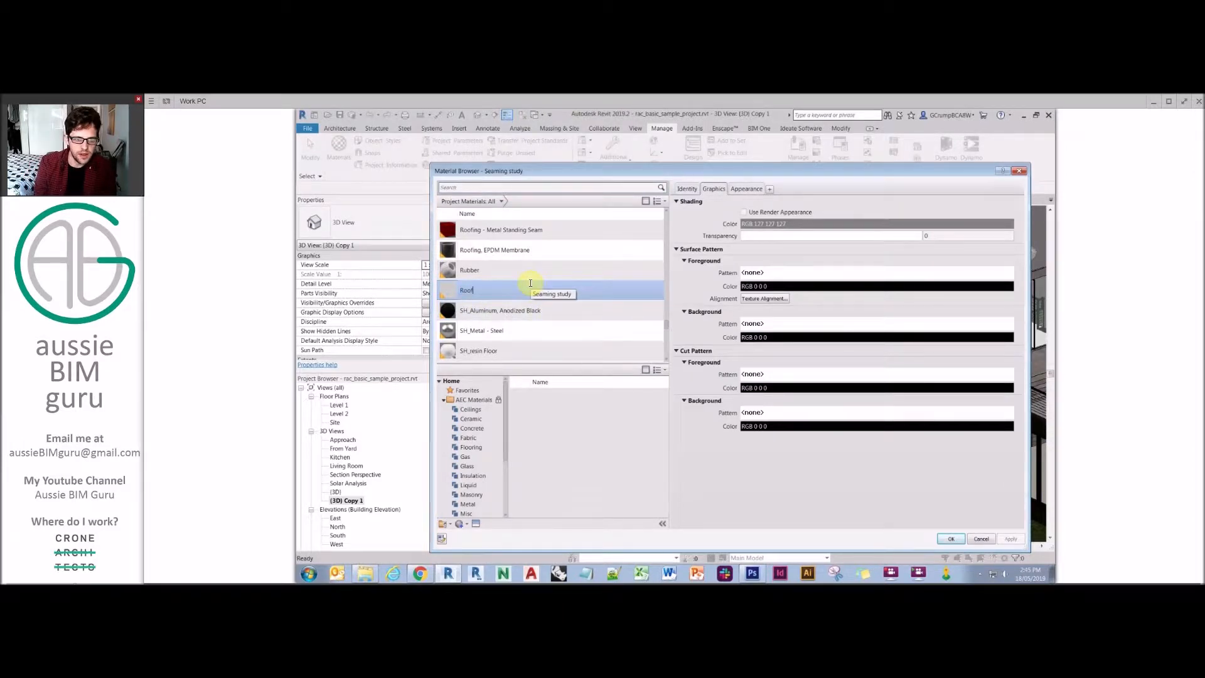
pyautogui.write('-')
pyautogui.press('capslock')
pyautogui.write('S')
pyautogui.press('capslock')
pyautogui.write('hin')
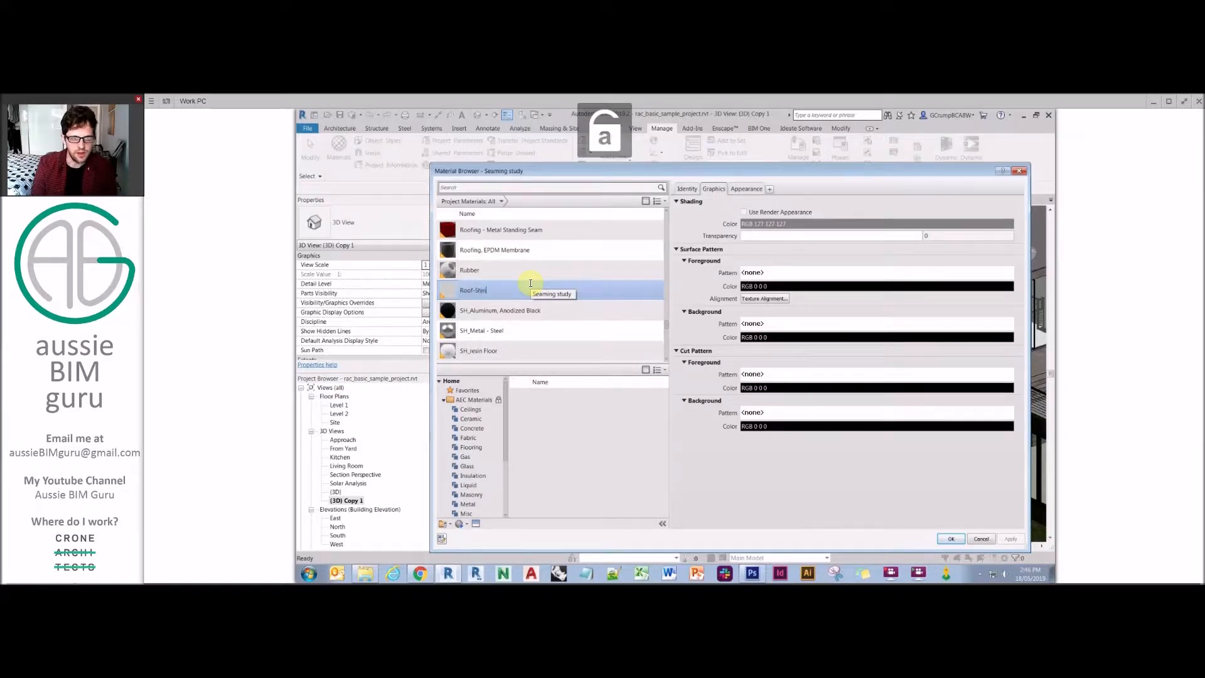
pyautogui.write('gles-')
pyautogui.press('capslock')
pyautogui.write('T')
pyautogui.press('capslock')
pyautogui.write('y')
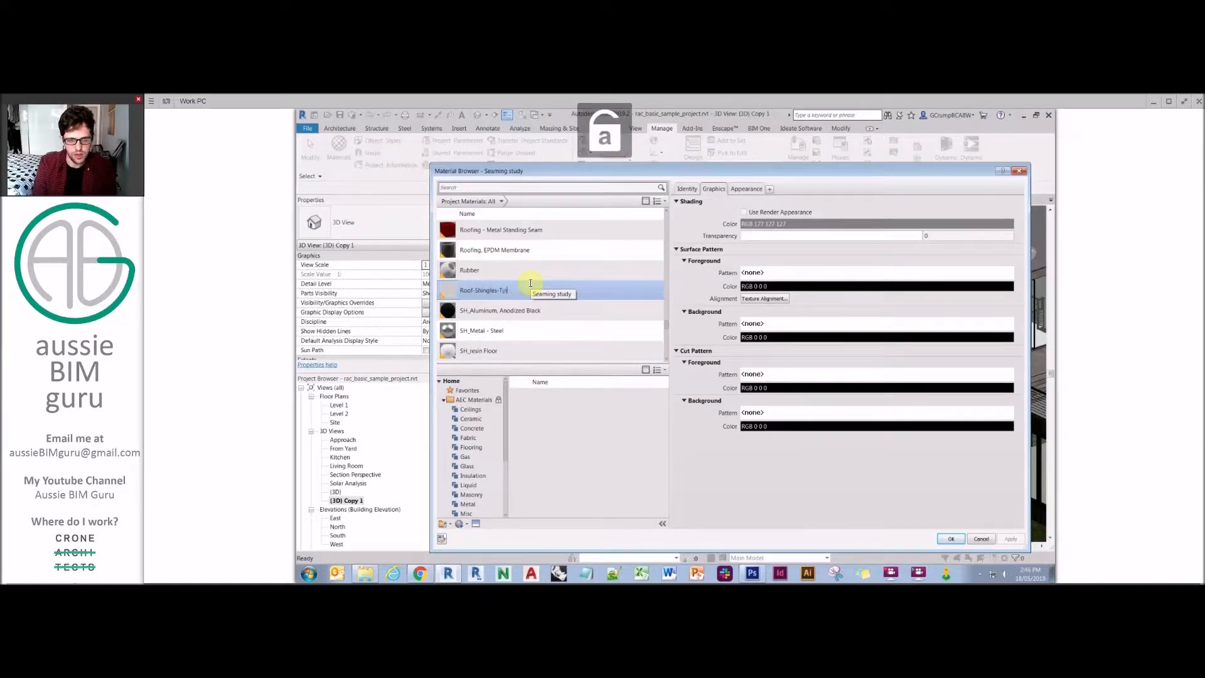
pyautogui.write('pe1')
pyautogui.press('Return')
# - Add the prefix ABG_ to the material's name so it reads ABG_Roof-Shingles-Type1
pyautogui.rightClick(508, 271)
pyautogui.click(518, 294)
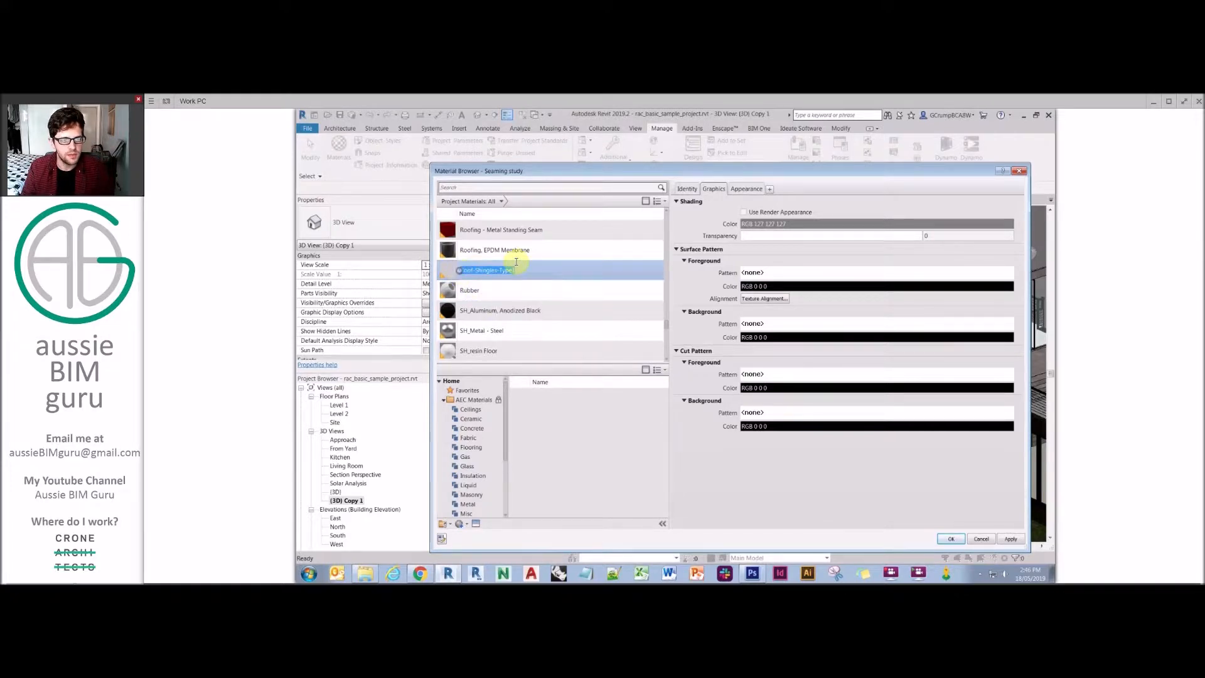
pyautogui.press('capslock')
pyautogui.write('ABC')
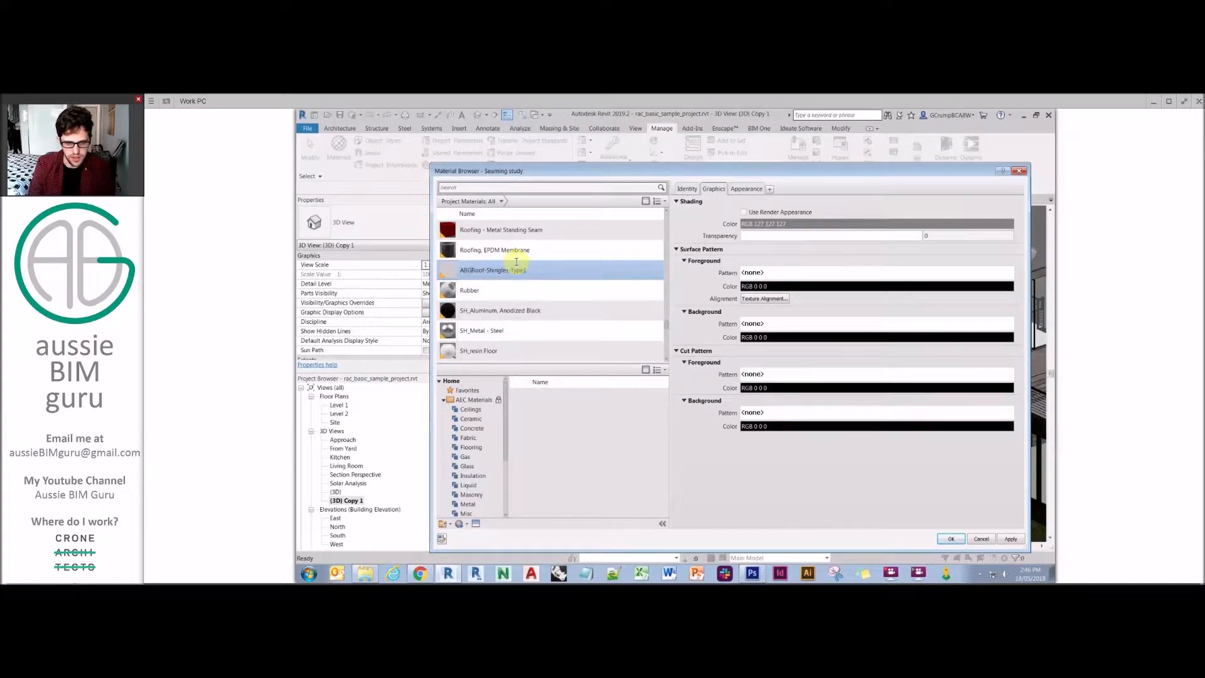
pyautogui.write('_')
pyautogui.press('Return')
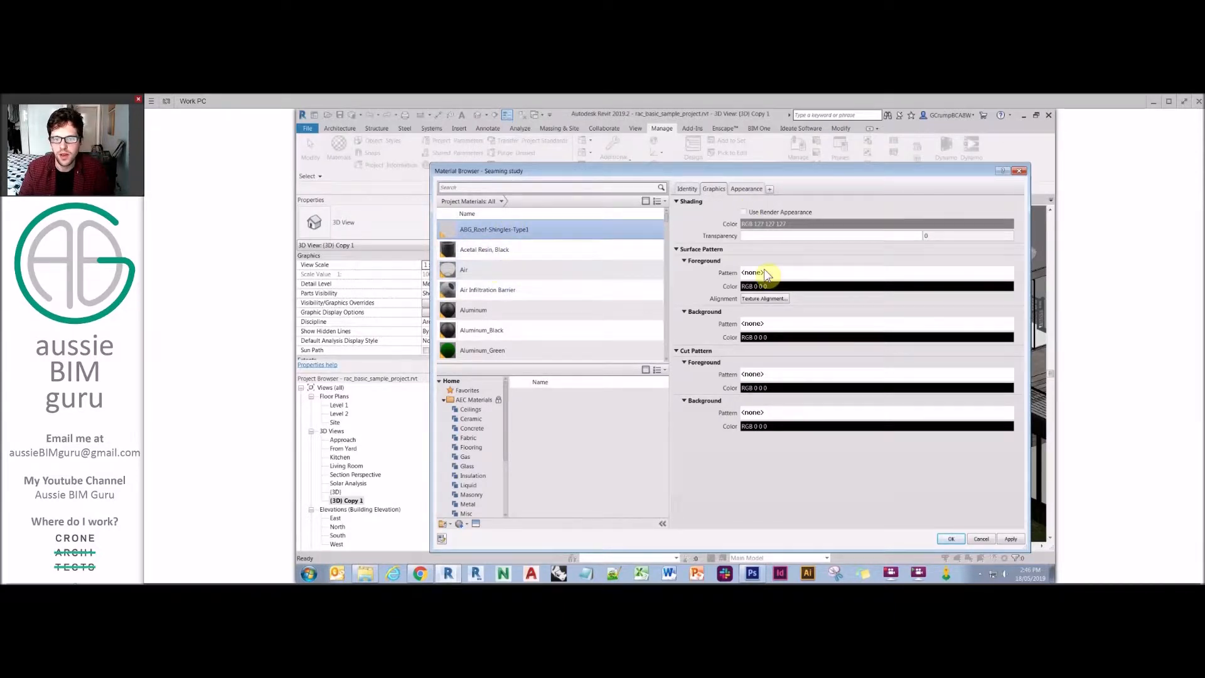
# - Add a custom model fill pattern for the surface foreground by importing CRN_MOD_Roof-Shingles from the Roof folder
pyautogui.click(789, 275)
pyautogui.click(485, 242)
pyautogui.click(431, 457)
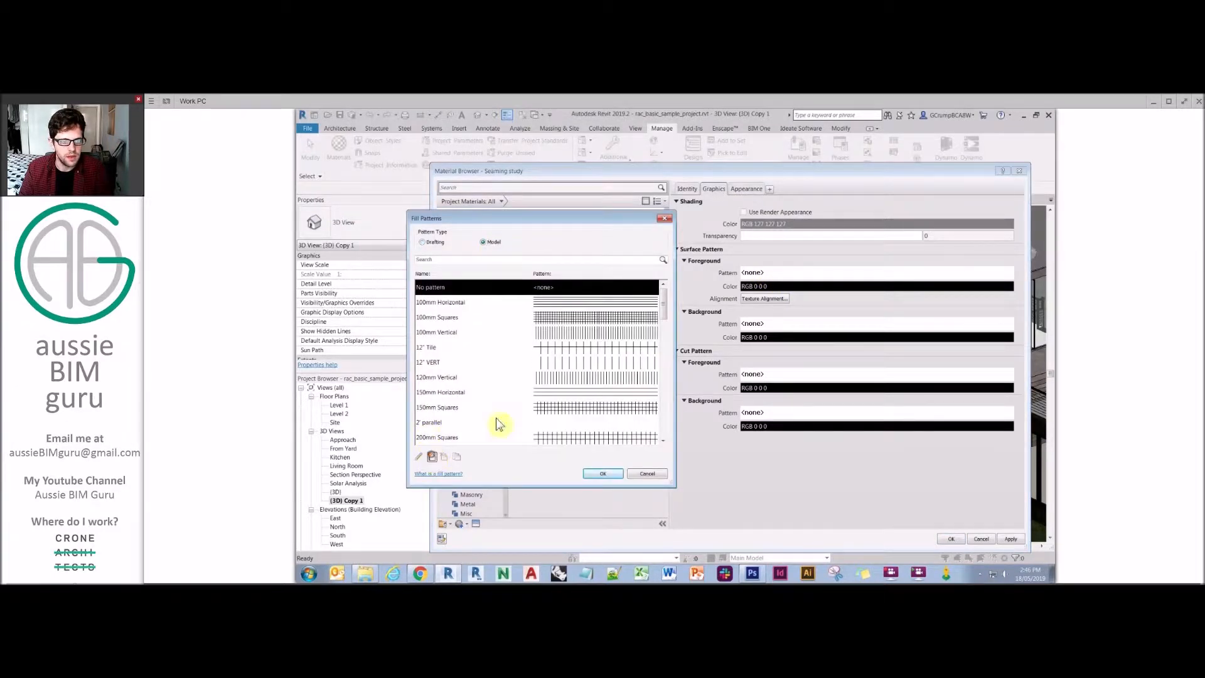
pyautogui.click(527, 352)
pyautogui.click(578, 386)
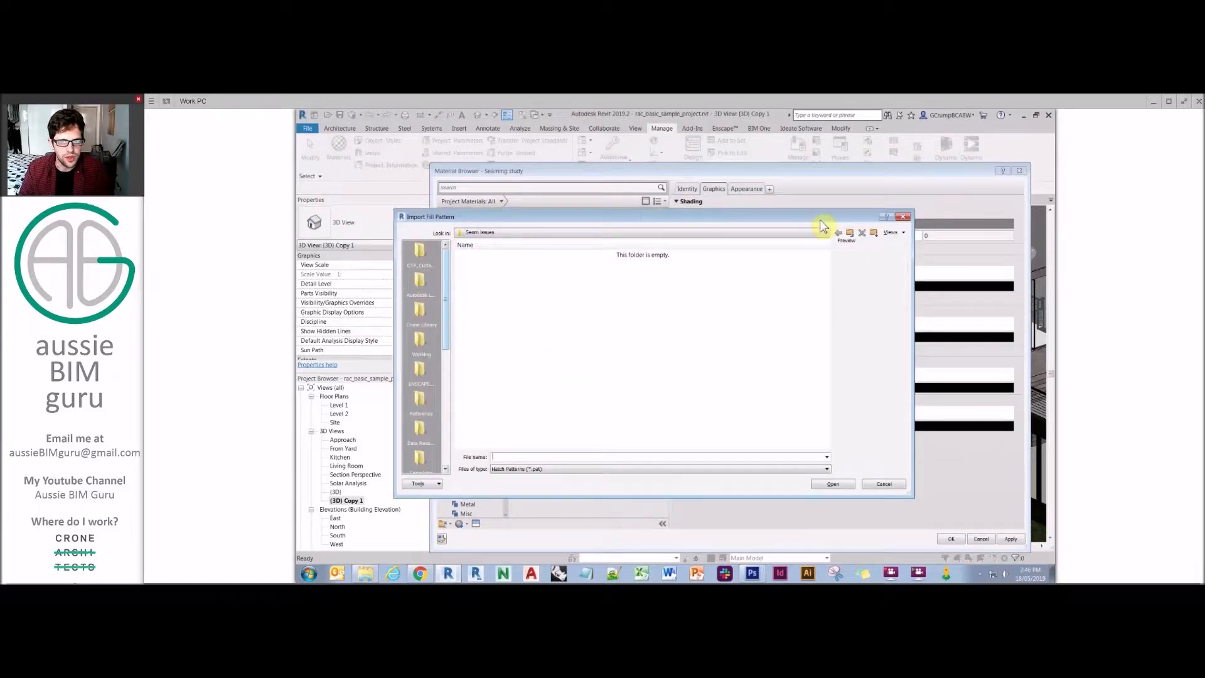
pyautogui.click(853, 236)
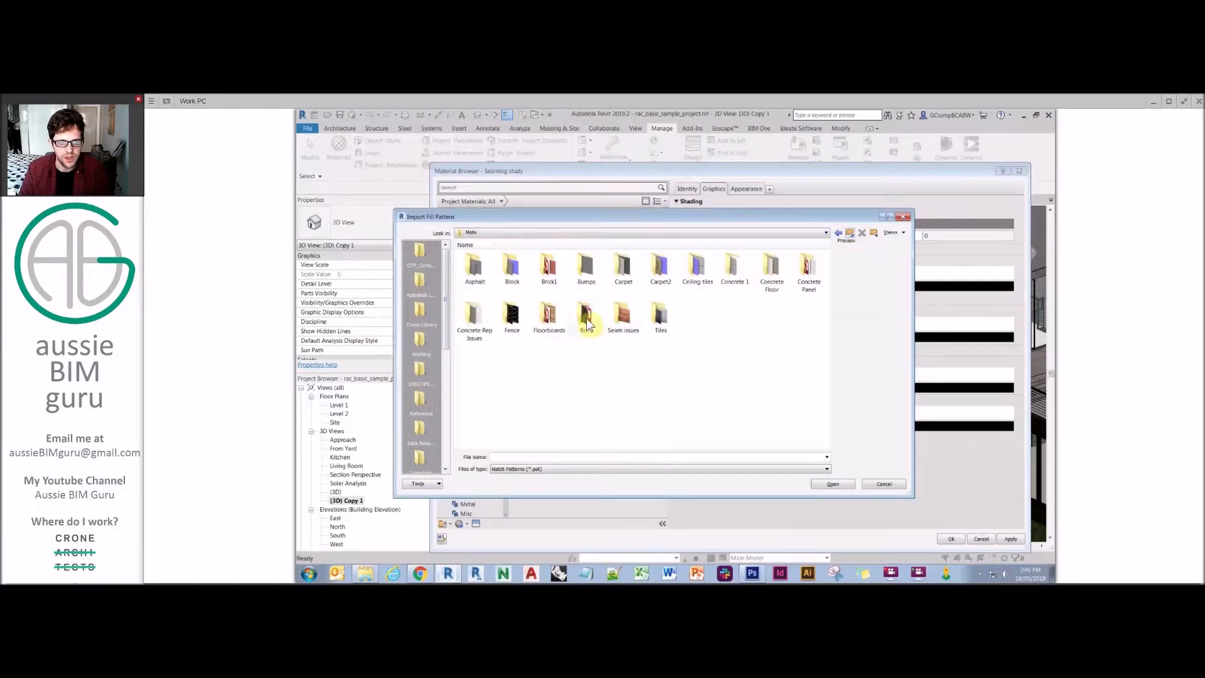
pyautogui.doubleClick(585, 318)
pyautogui.doubleClick(473, 261)
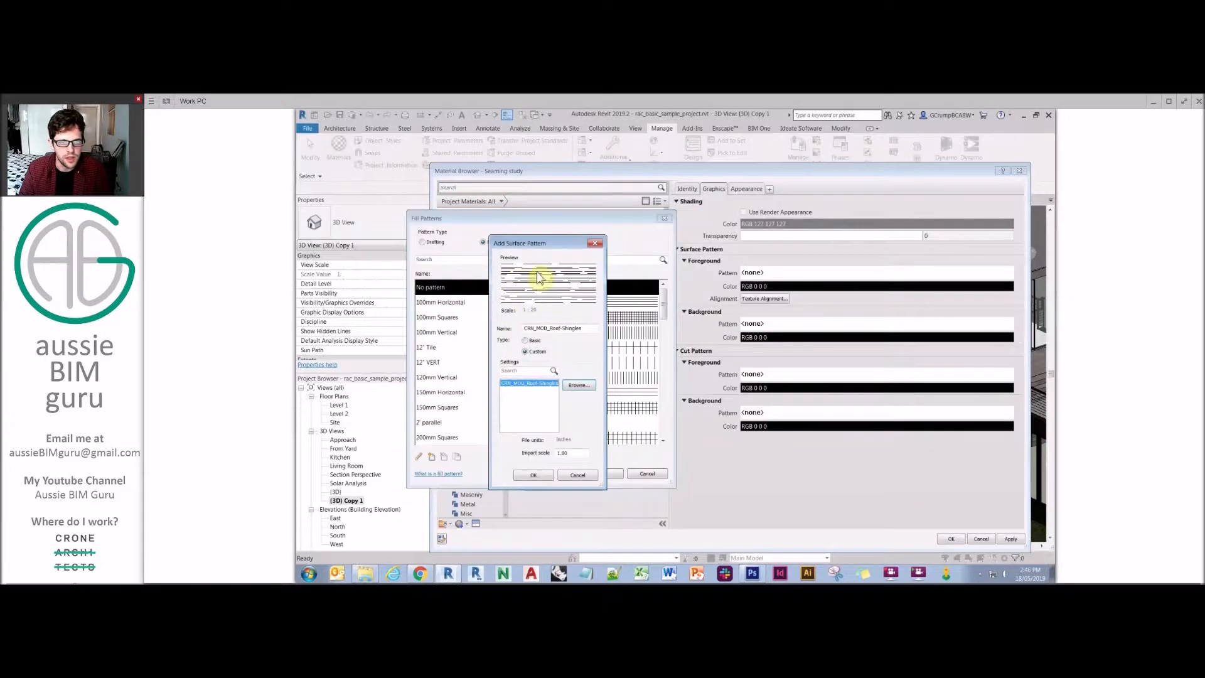
pyautogui.click(530, 475)
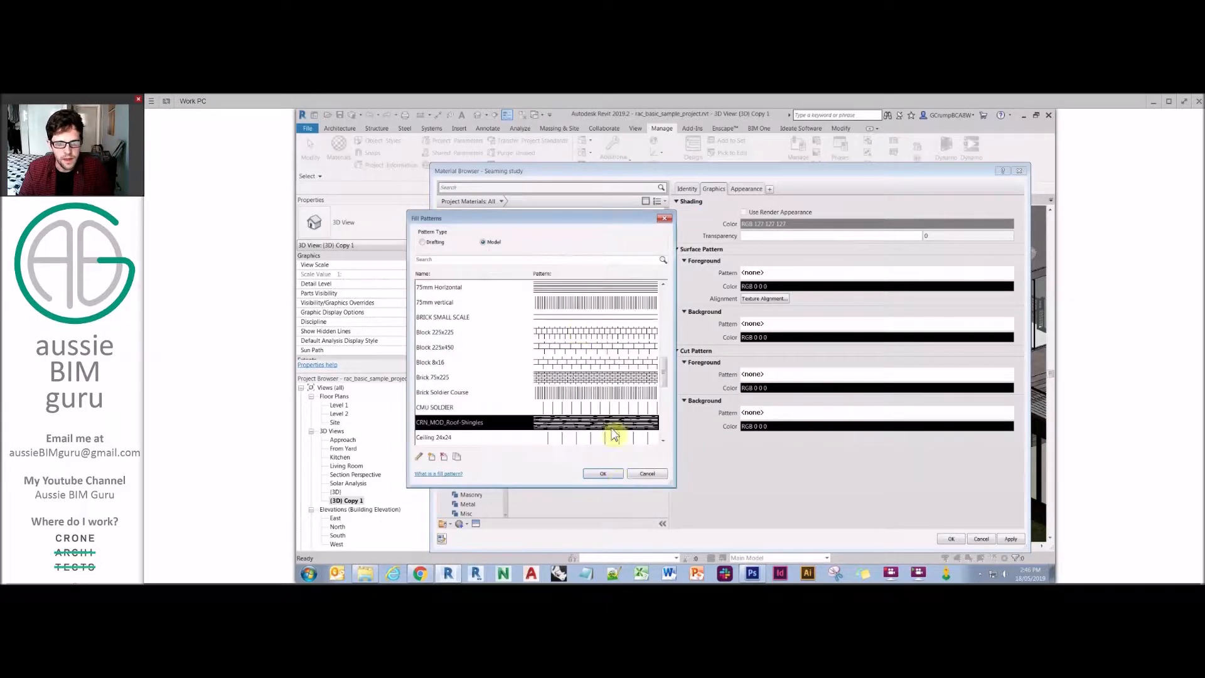
# - Apply CRN_MOD_Roof-Shingles as the surface foreground pattern and colour it grey, RGB 128 128 128
pyautogui.click(608, 475)
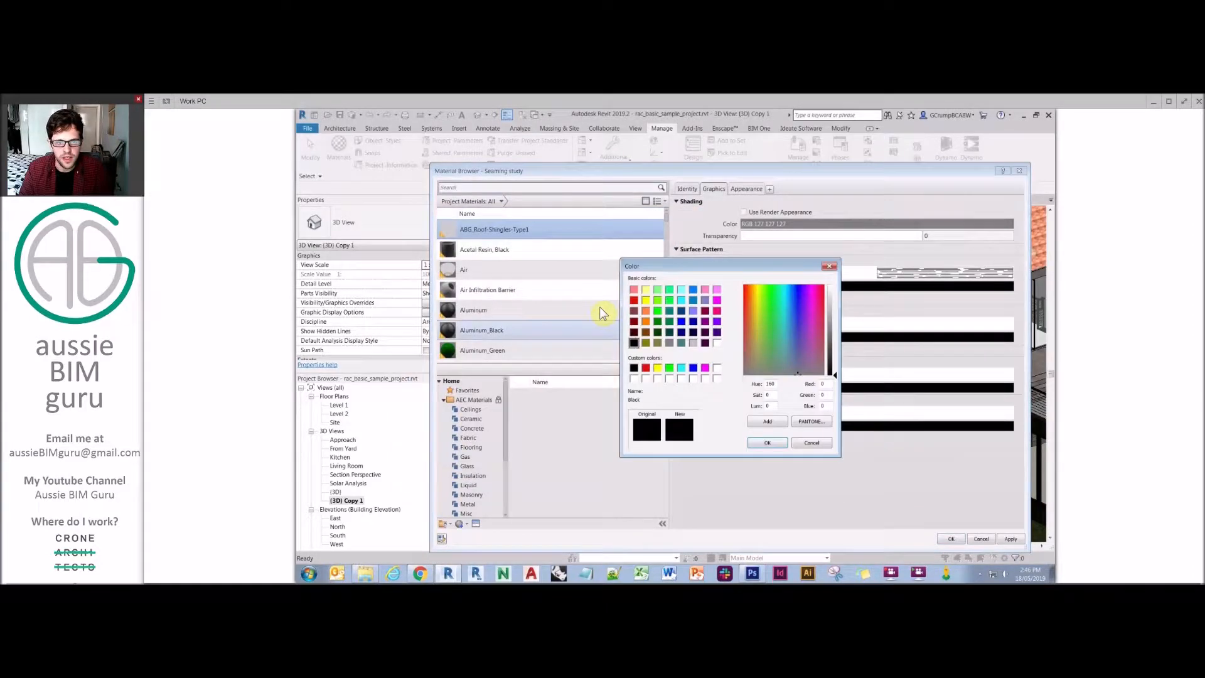
pyautogui.click(670, 343)
pyautogui.click(767, 442)
# - Duplicate the material's generic appearance asset and name the copy ABG_Roof-Shingles-Type1
pyautogui.click(746, 189)
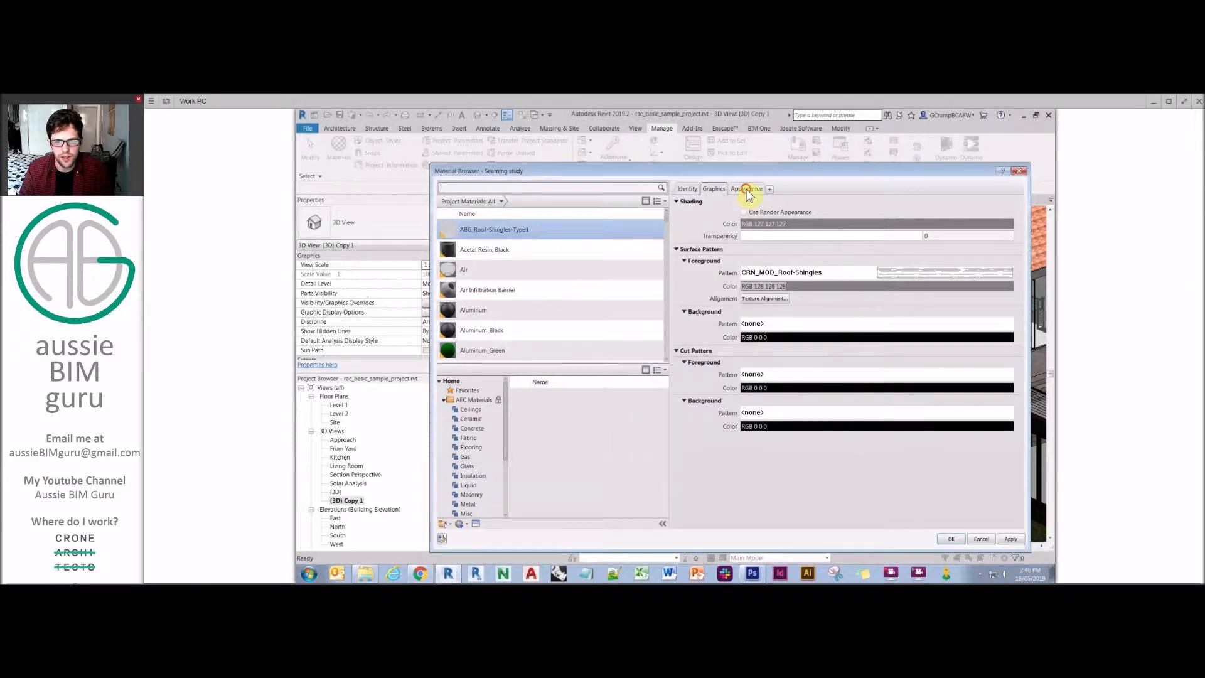
pyautogui.rightClick(529, 241)
pyautogui.click(549, 255)
pyautogui.hotkey('ctrl', 'c')
pyautogui.click(1016, 203)
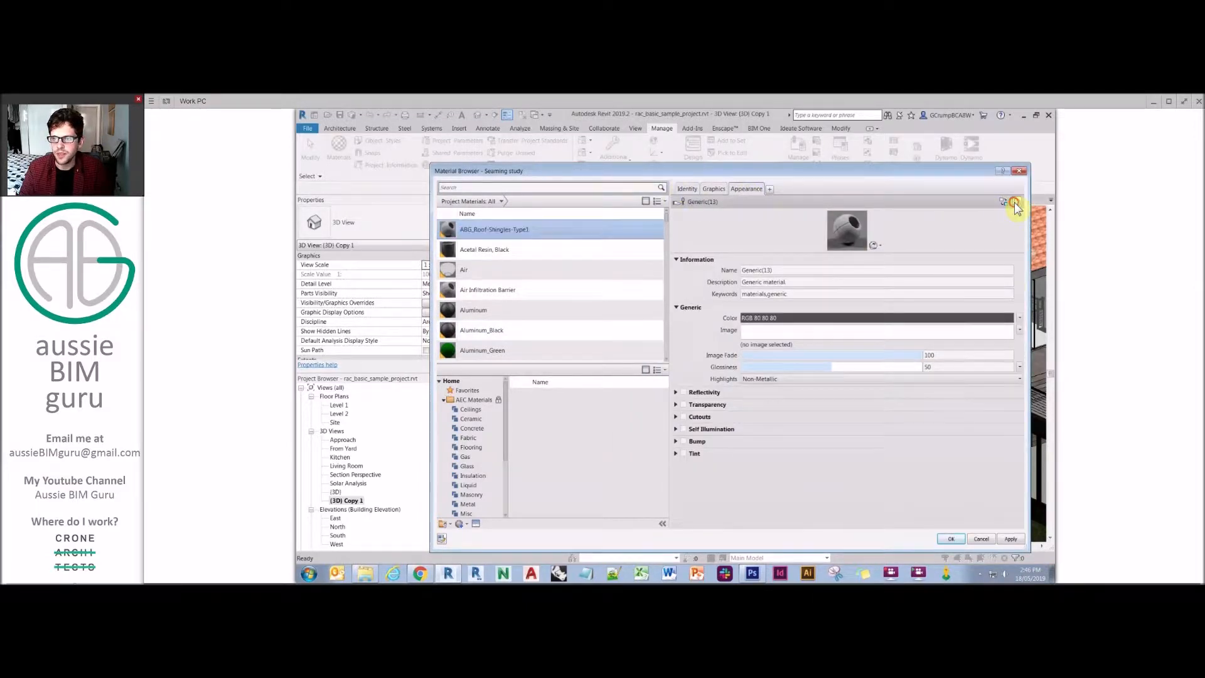
pyautogui.doubleClick(770, 270)
pyautogui.hotkey('ctrl', 'v')
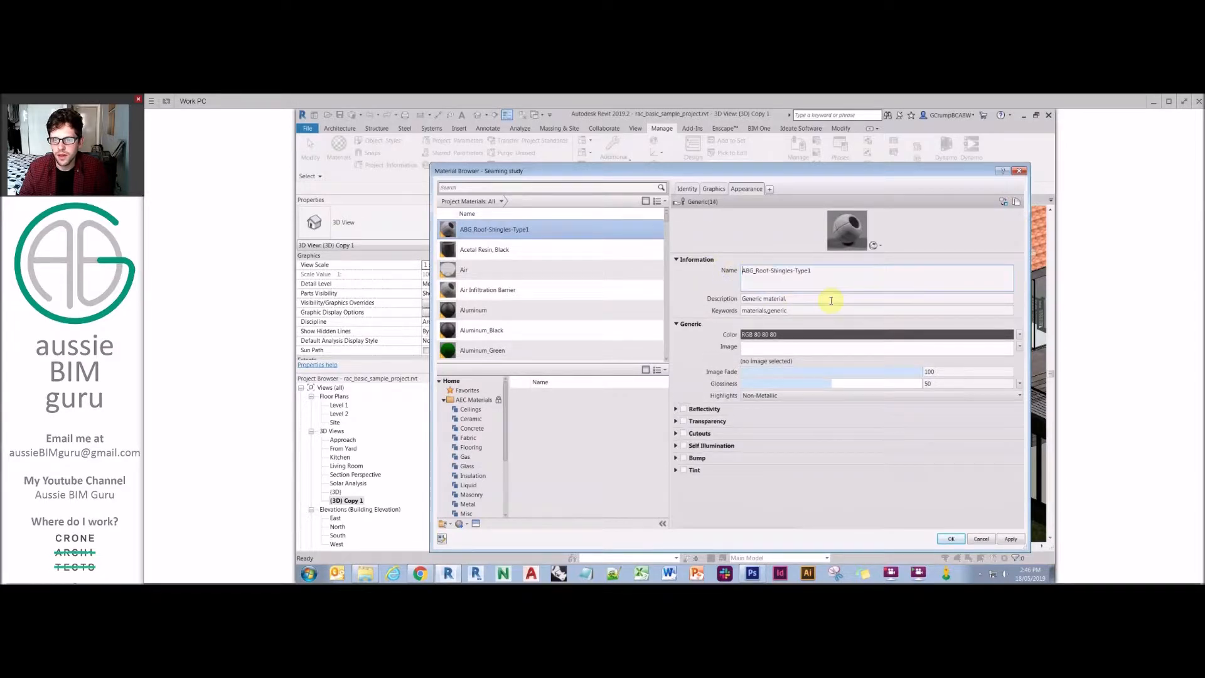
# - Assign slate_tiles.jpg from the Roof folder as the generic appearance image
pyautogui.click(1019, 350)
pyautogui.click(999, 343)
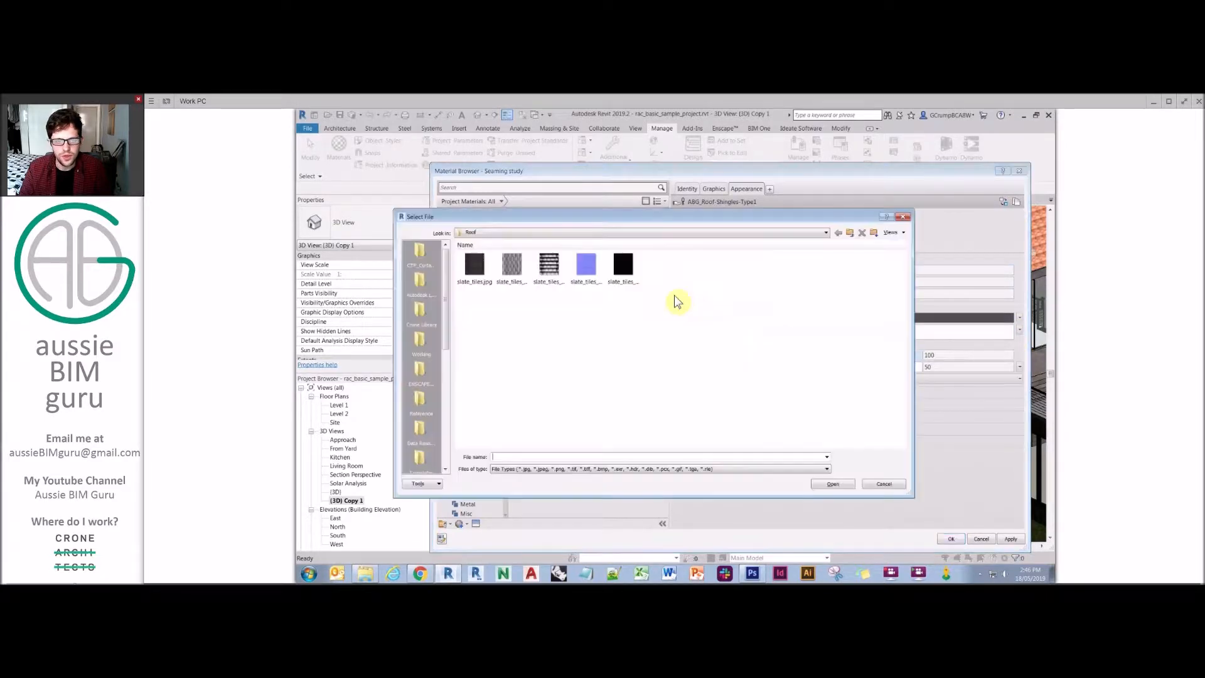
pyautogui.doubleClick(475, 265)
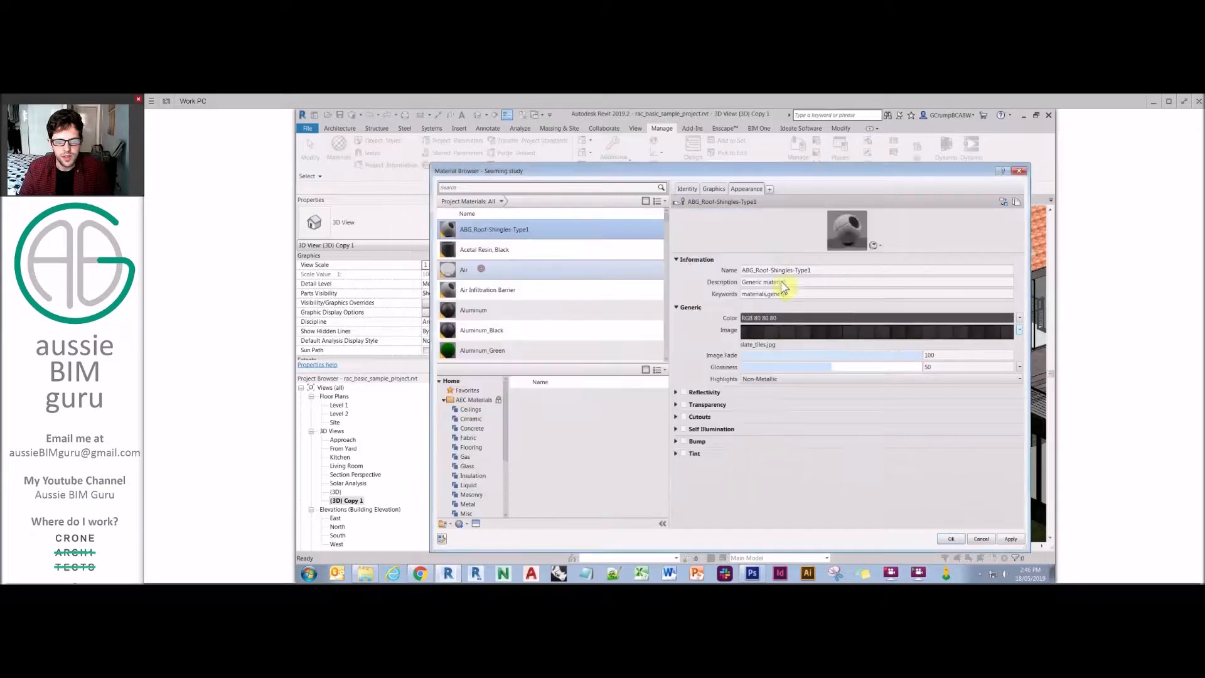
# - Set the slate_tiles texture's sample size to 1000 mm wide by 1200 mm high, without locked proportions
pyautogui.click(816, 332)
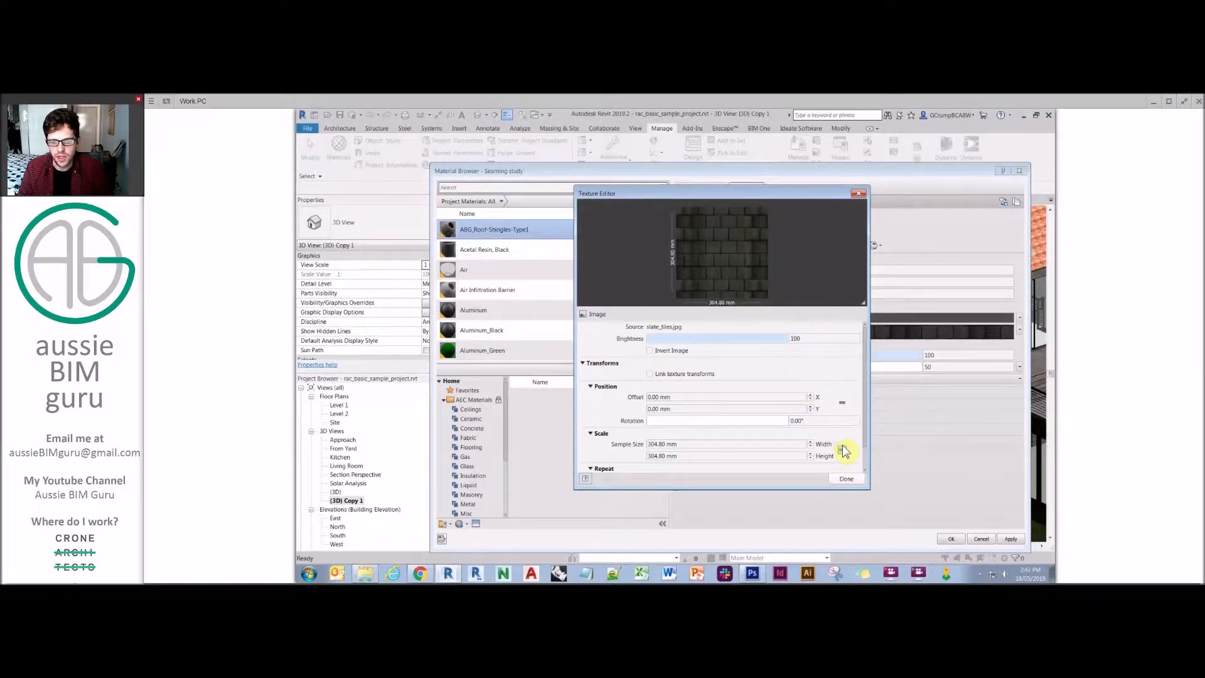
pyautogui.click(705, 442)
pyautogui.write('1000')
pyautogui.click(695, 456)
pyautogui.write('1200')
pyautogui.press('Return')
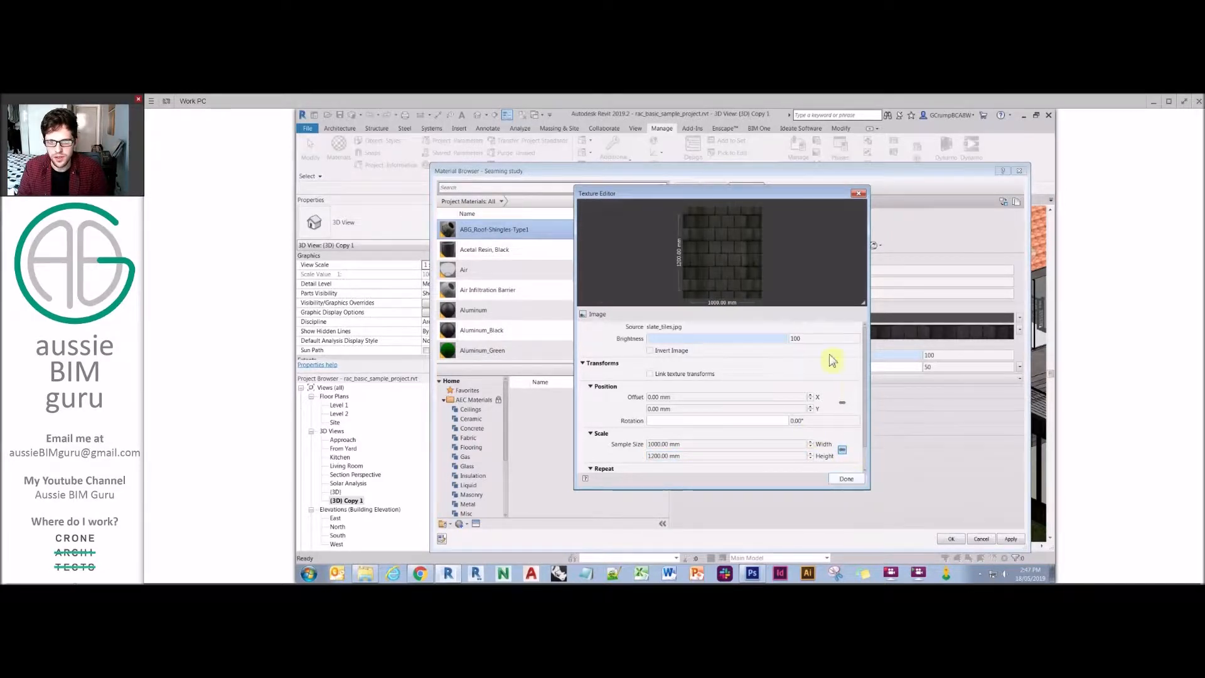
pyautogui.click(847, 479)
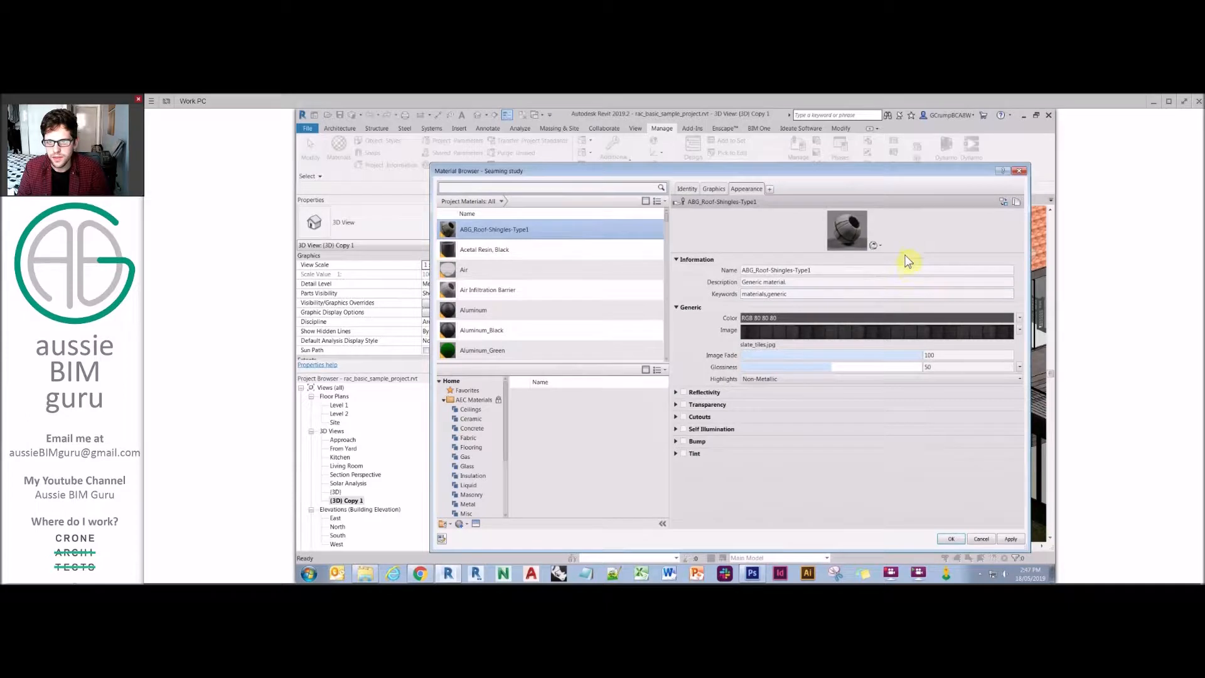
# - Switch the appearance preview to a flat surface scene and enlarge it to examine how the slate texture repeats
pyautogui.moveTo(904, 251); pyautogui.dragTo(904, 274)
pyautogui.click(885, 267)
pyautogui.moveTo(888, 279)
pyautogui.click(910, 320)
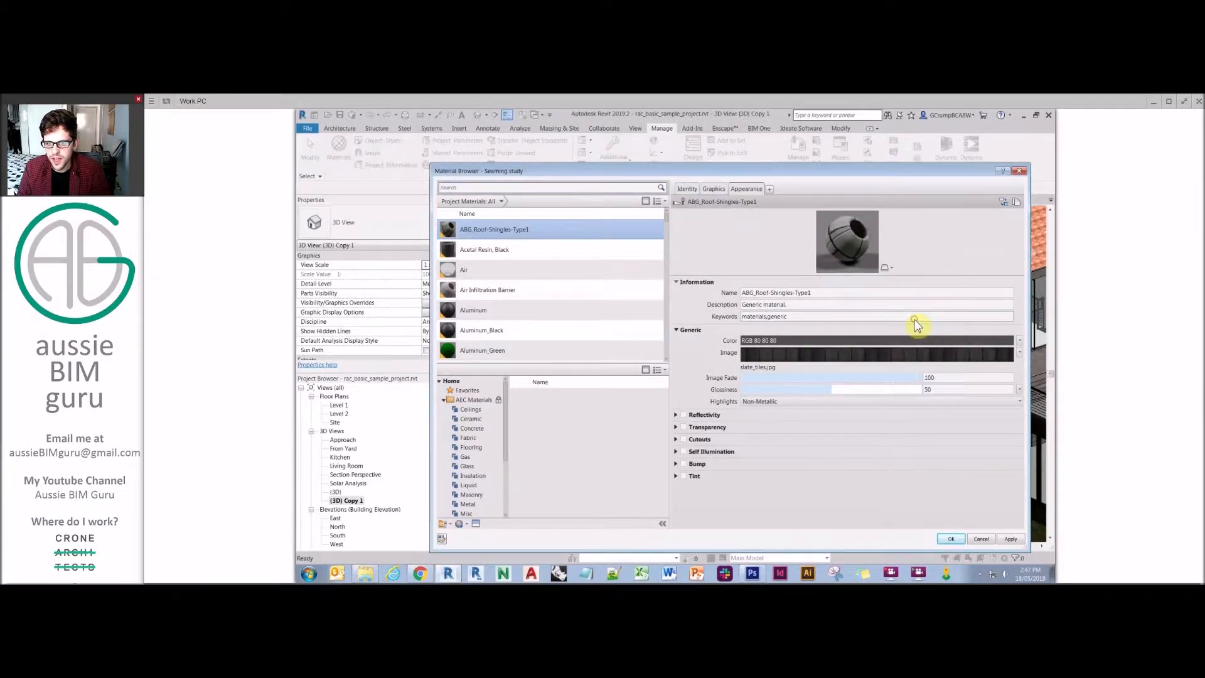
pyautogui.moveTo(895, 277); pyautogui.dragTo(895, 408)
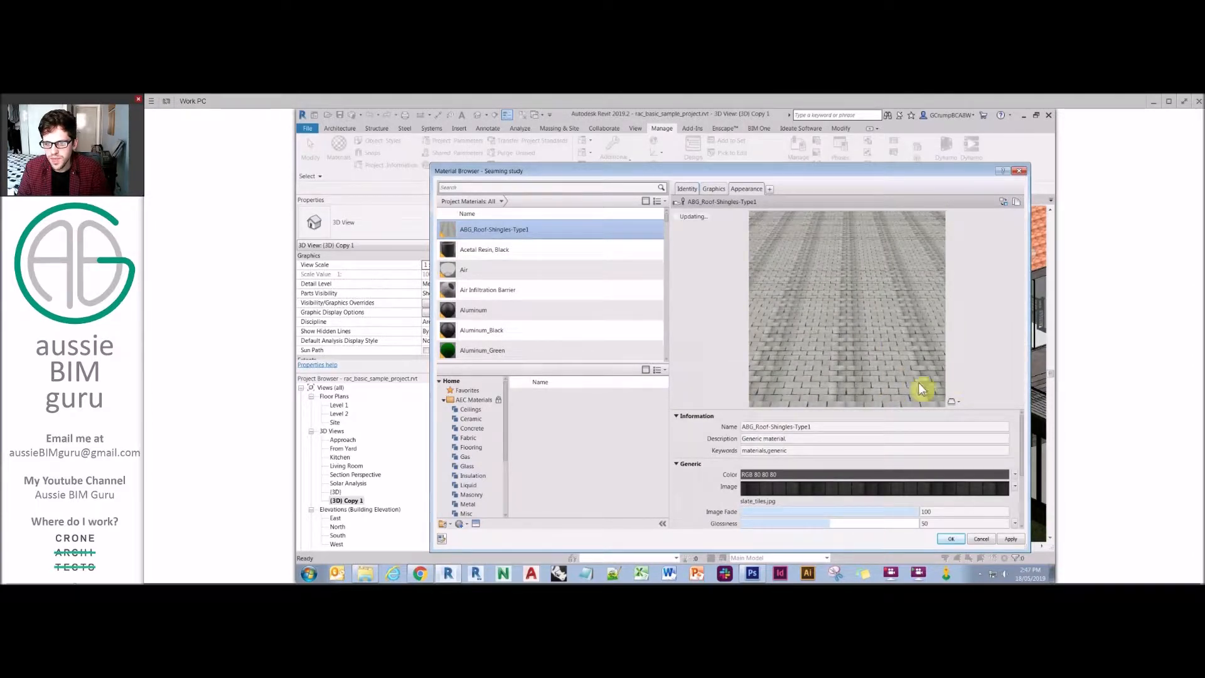
pyautogui.moveTo(976, 409); pyautogui.dragTo(950, 276)
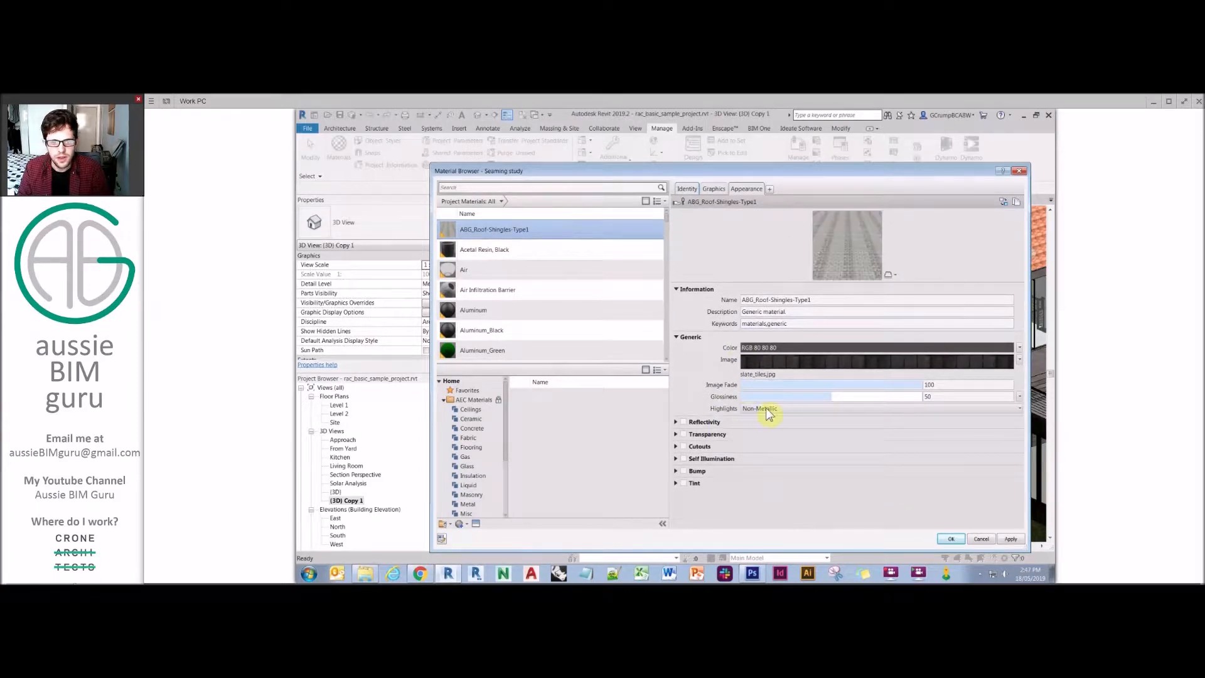
# - Use slate_tiles_SPEC.jpg from the Roof folder as the glossiness image
pyautogui.click(1019, 396)
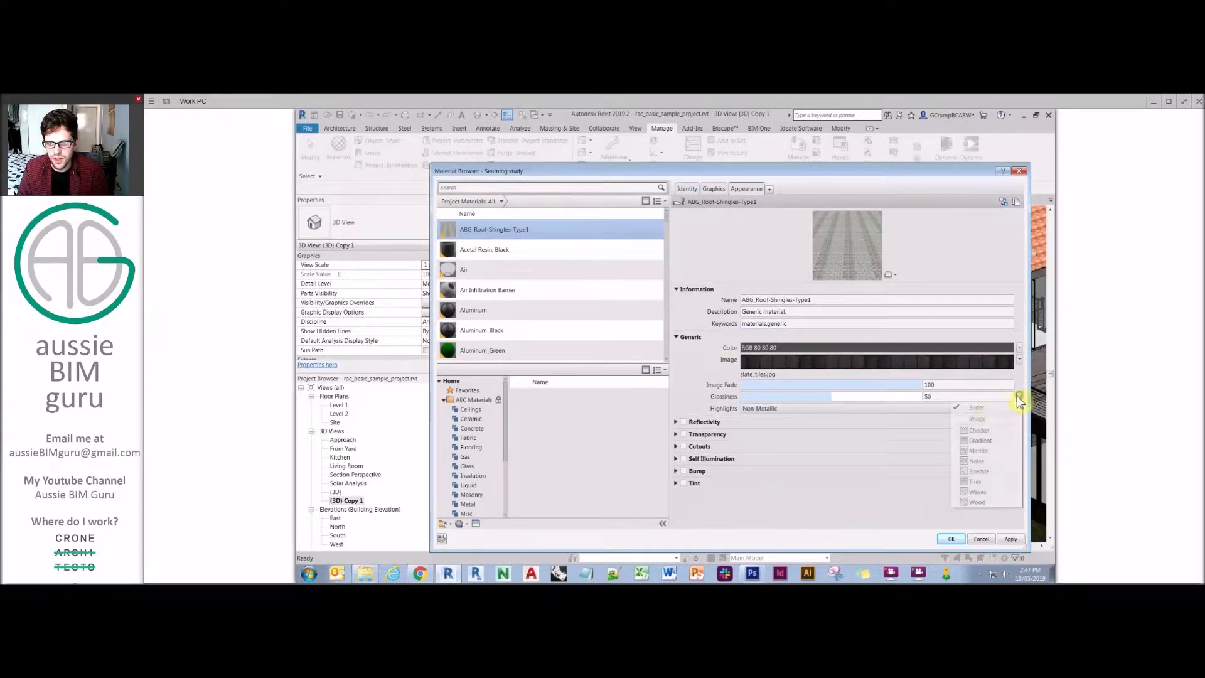
pyautogui.click(978, 418)
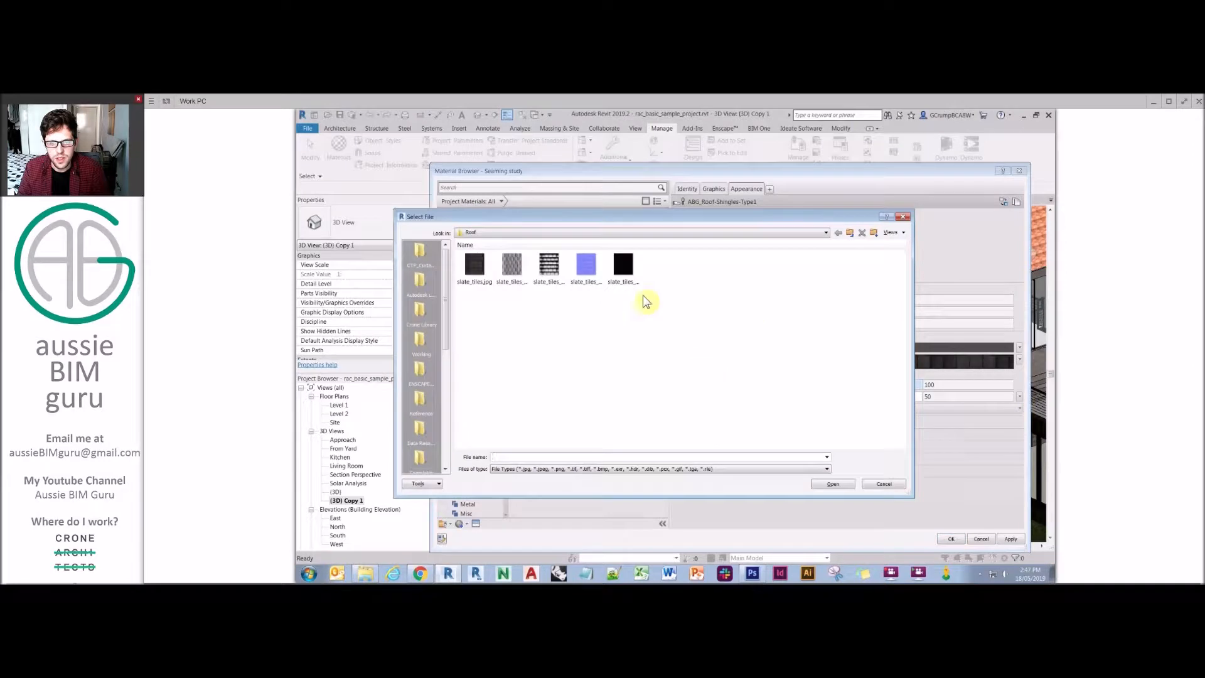
pyautogui.click(624, 262)
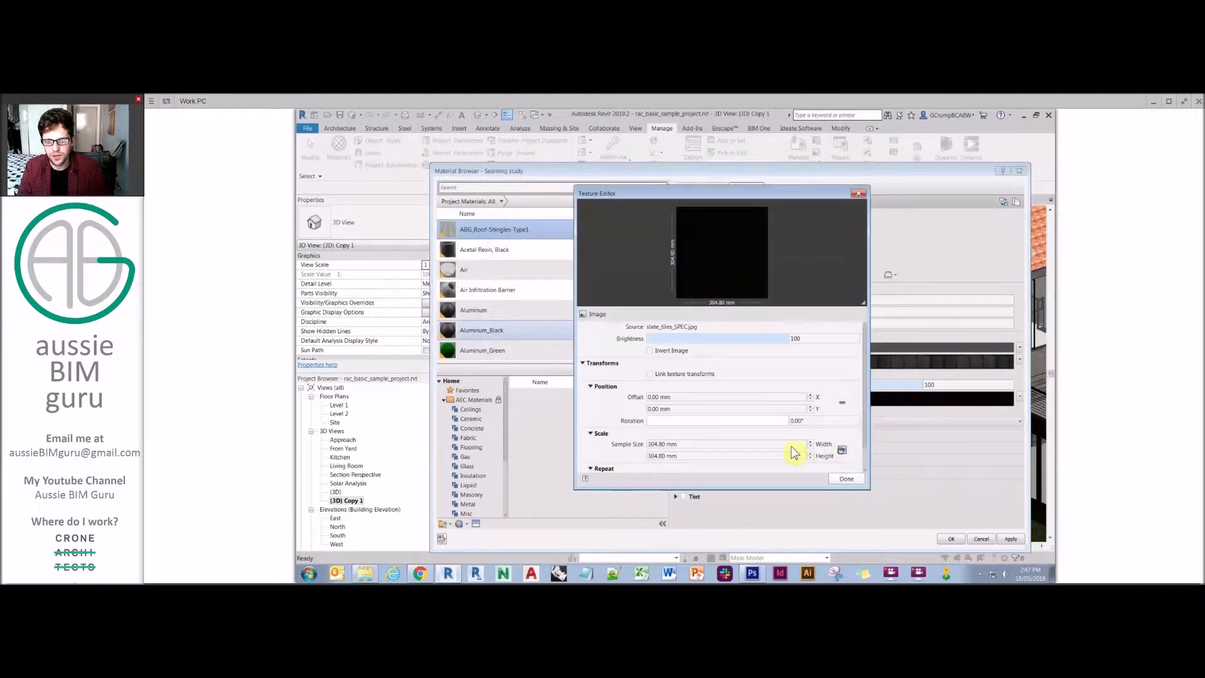
# - Set the glossiness texture's sample size to 1000 mm wide by 1200 mm high
pyautogui.click(792, 445)
pyautogui.write('1000')
pyautogui.click(772, 454)
pyautogui.write('1200')
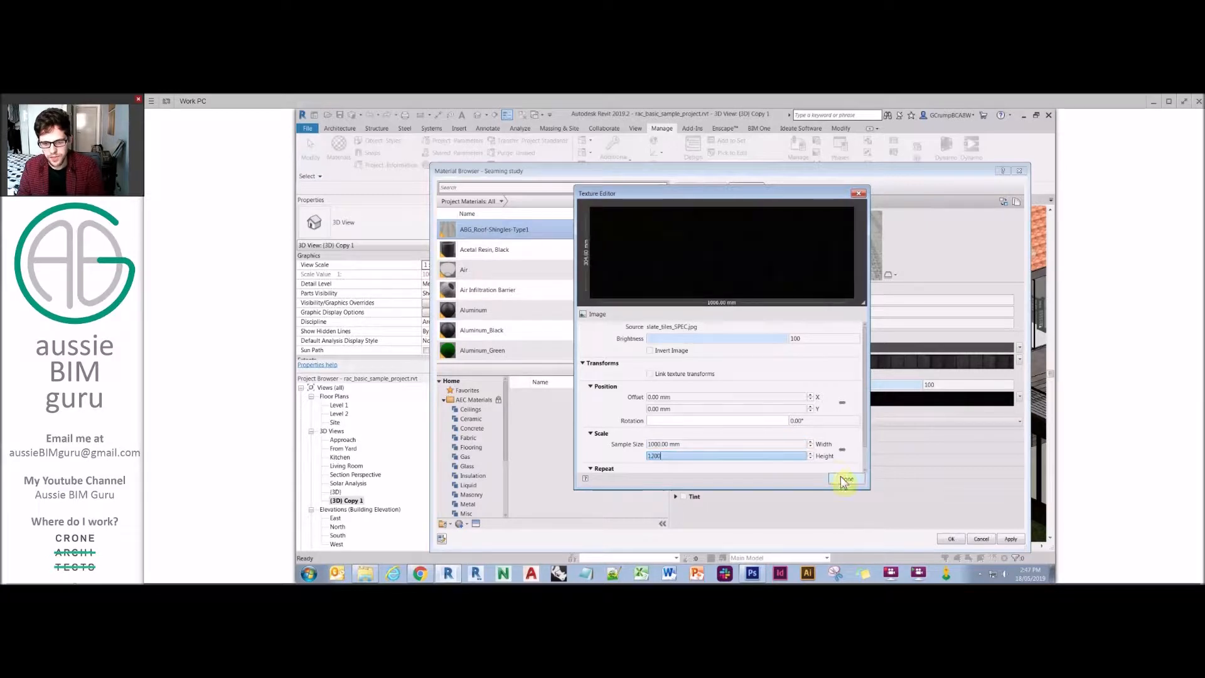
pyautogui.click(846, 479)
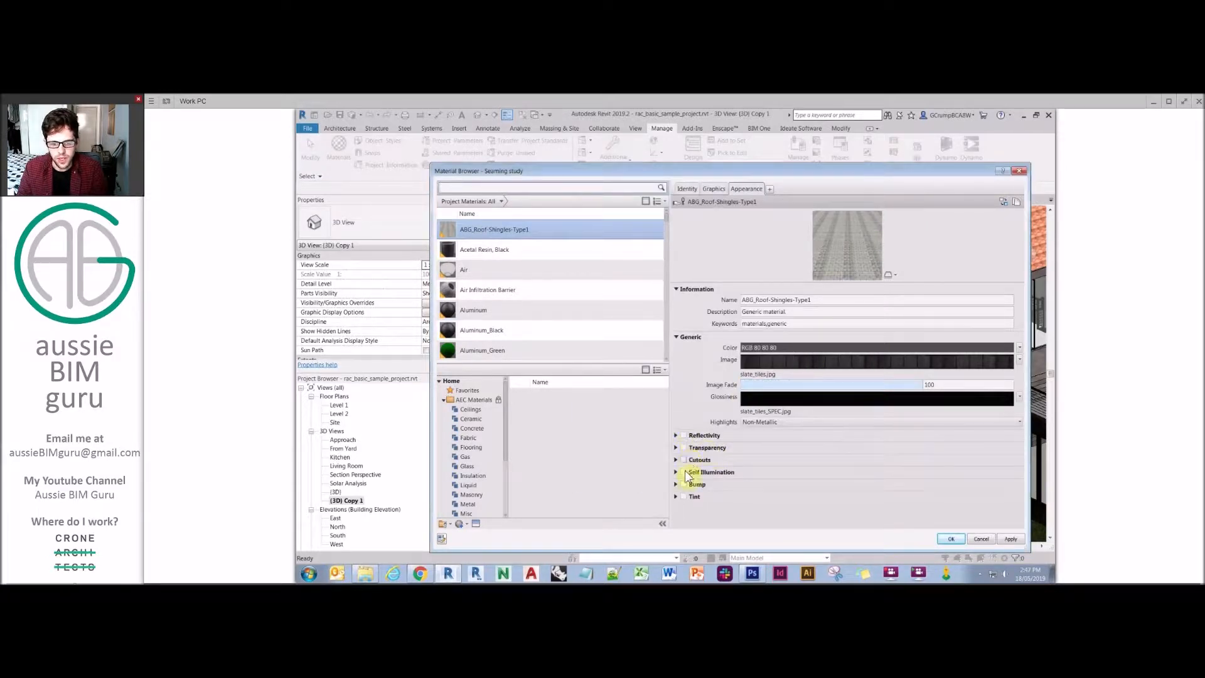
# - Enable the bump effect and load slate_tiles_DISP.jpg as its image
pyautogui.click(684, 484)
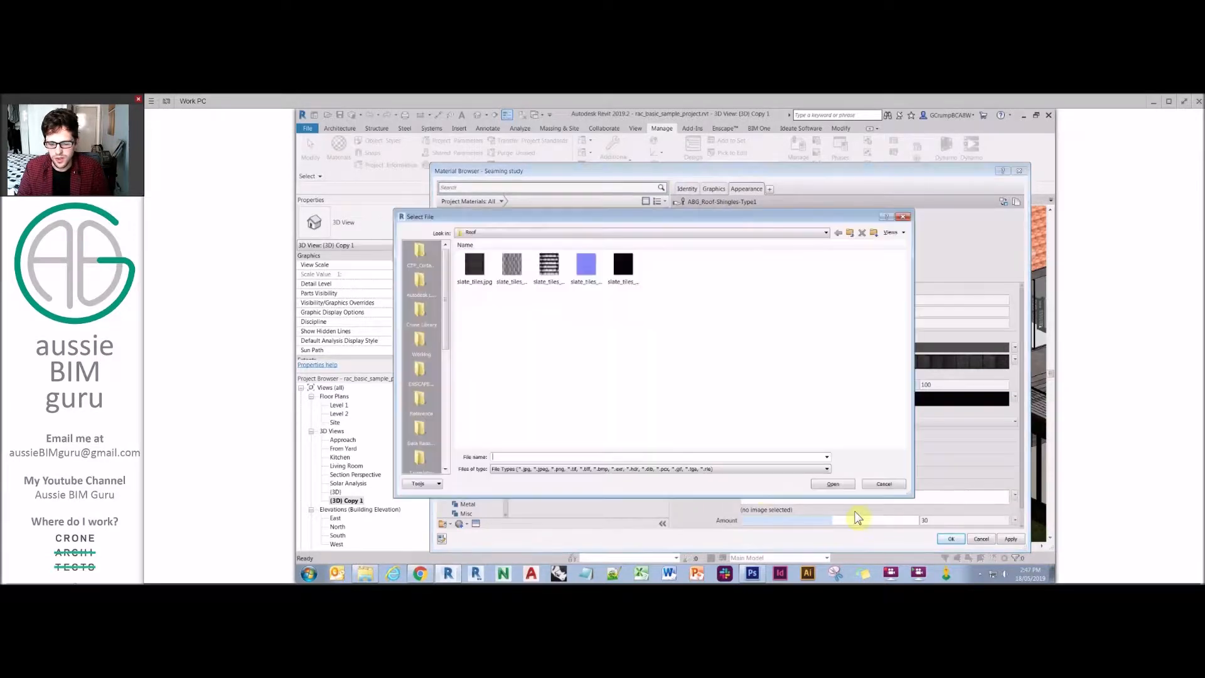
pyautogui.click(549, 269)
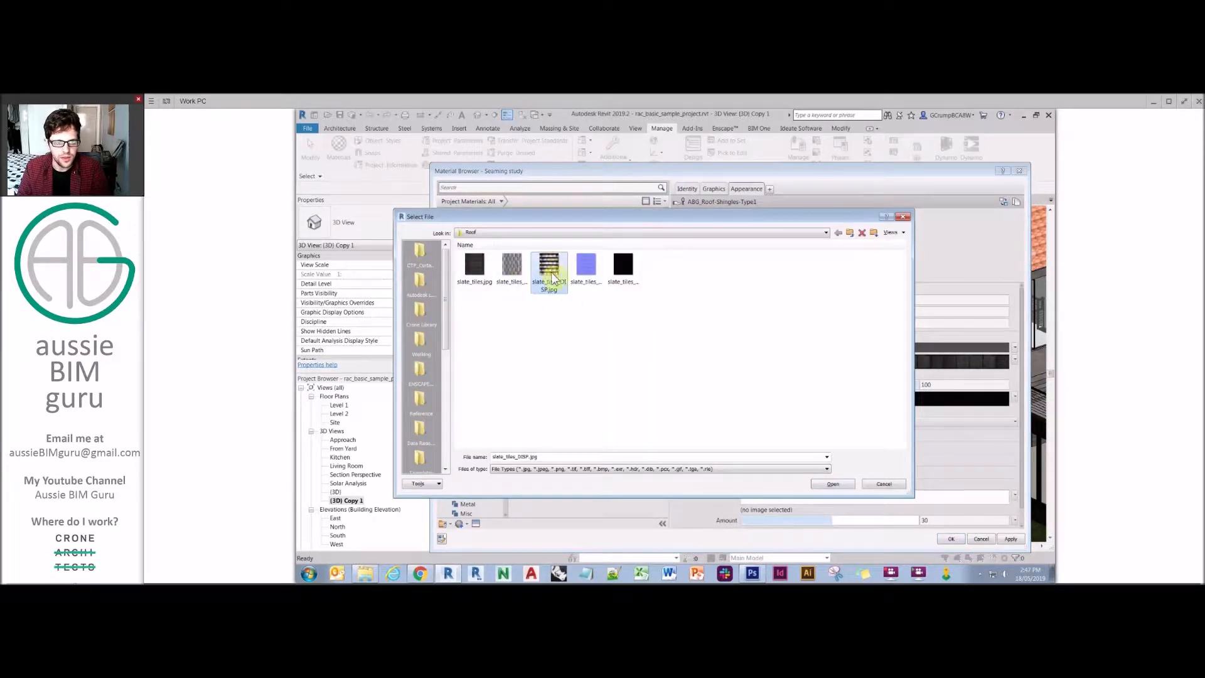
pyautogui.doubleClick(552, 268)
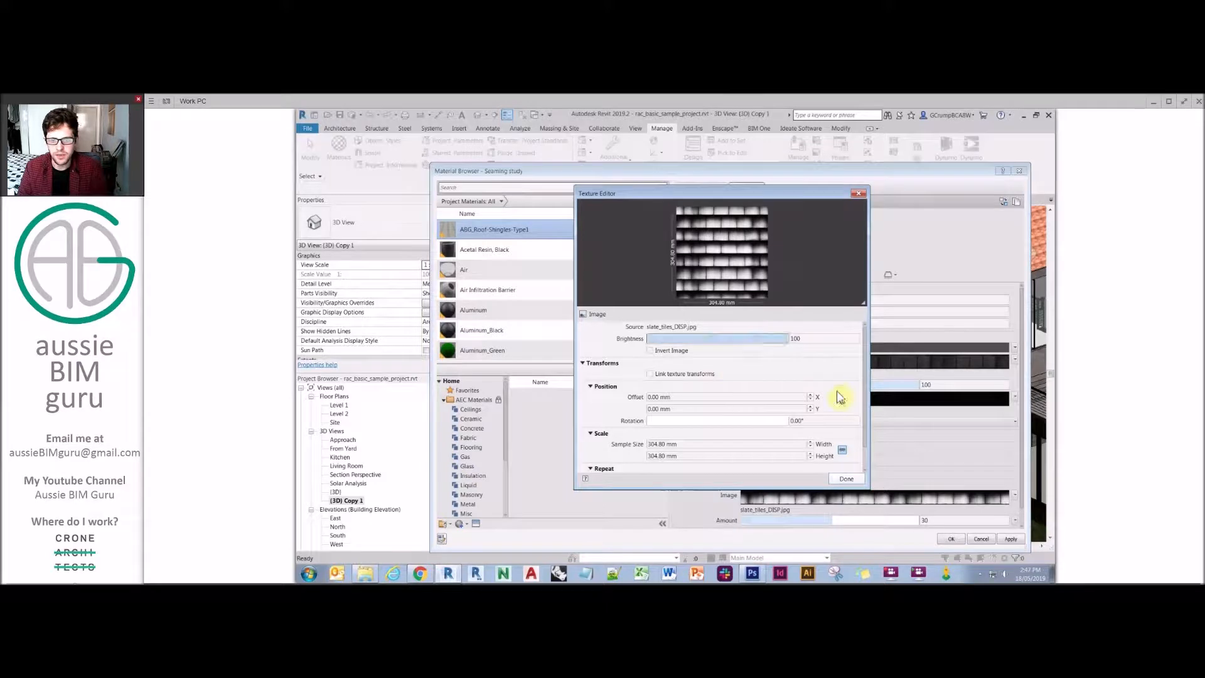
# - Set the bump texture's sample size to 1000 mm wide by 1200 mm high and relink the proportions
pyautogui.click(772, 444)
pyautogui.write('1000')
pyautogui.click(763, 455)
pyautogui.write('1200')
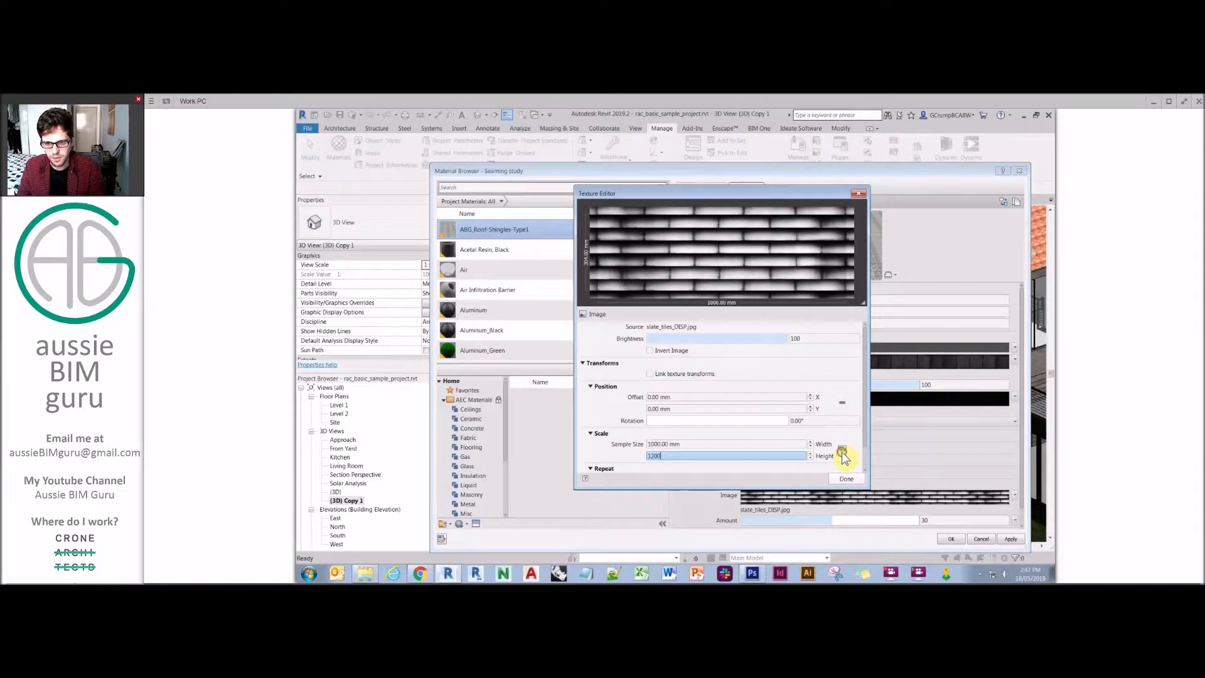
pyautogui.click(842, 452)
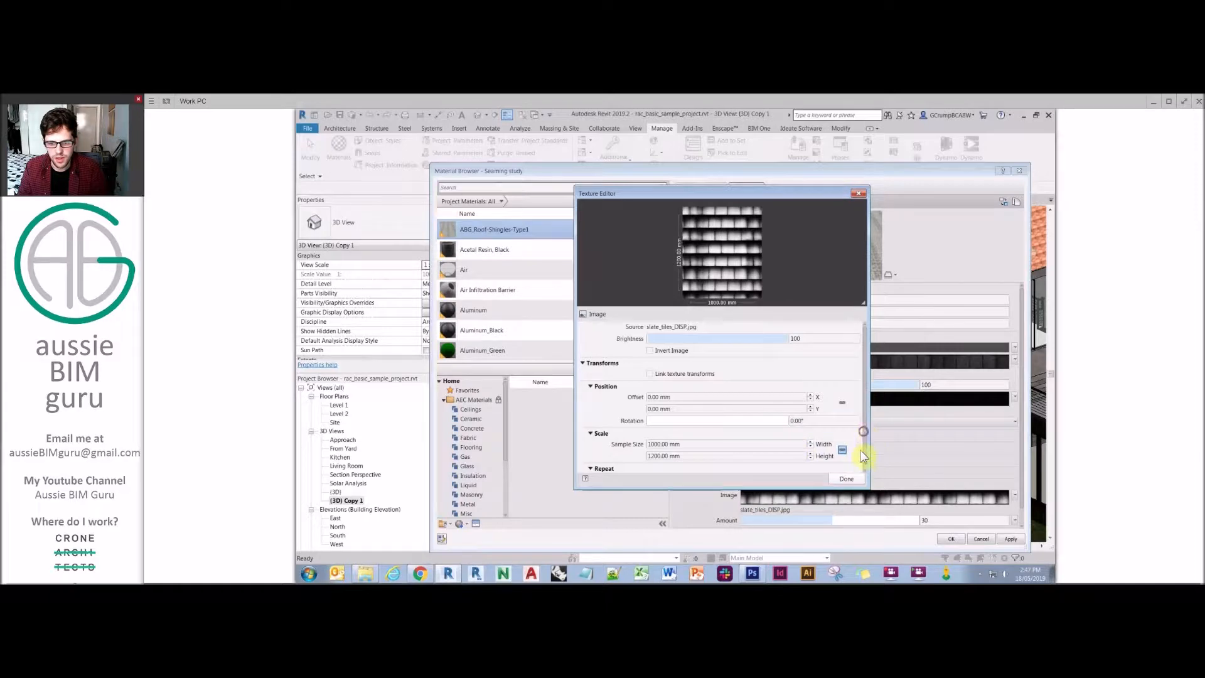
pyautogui.scroll(-1, 863, 457)
pyautogui.click(846, 479)
# - Change the material's appearance preview to the sphere scene and enlarge the preview
pyautogui.click(950, 521)
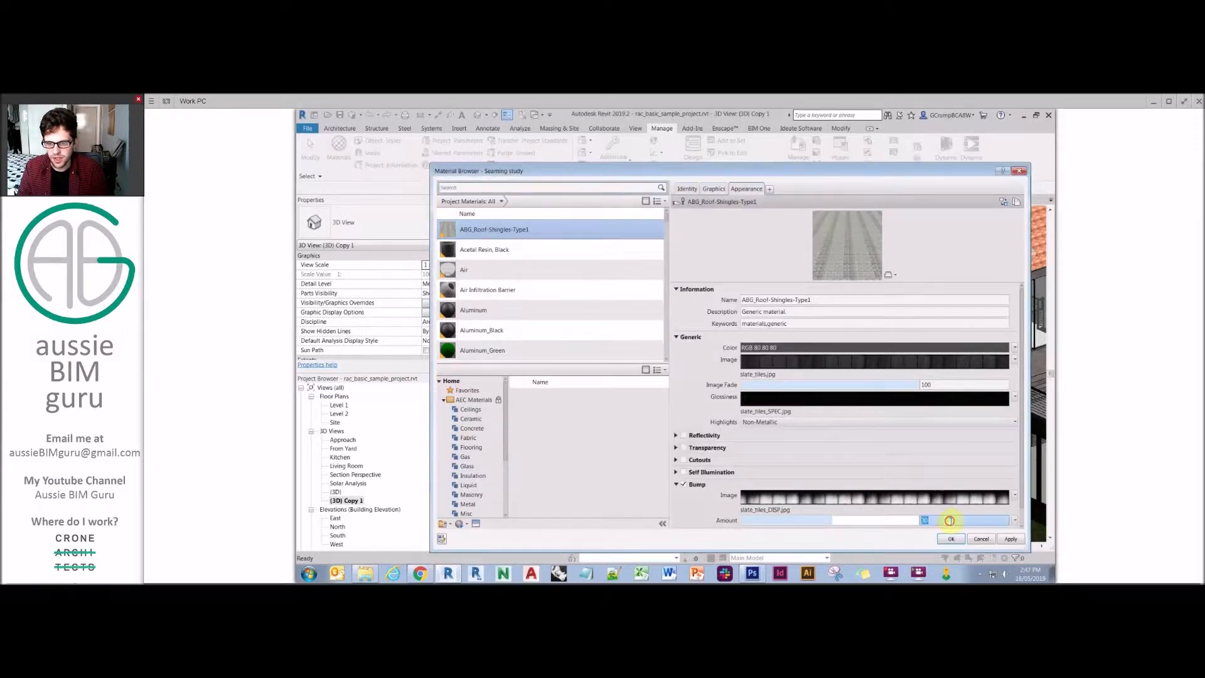
pyautogui.click(892, 277)
pyautogui.click(916, 287)
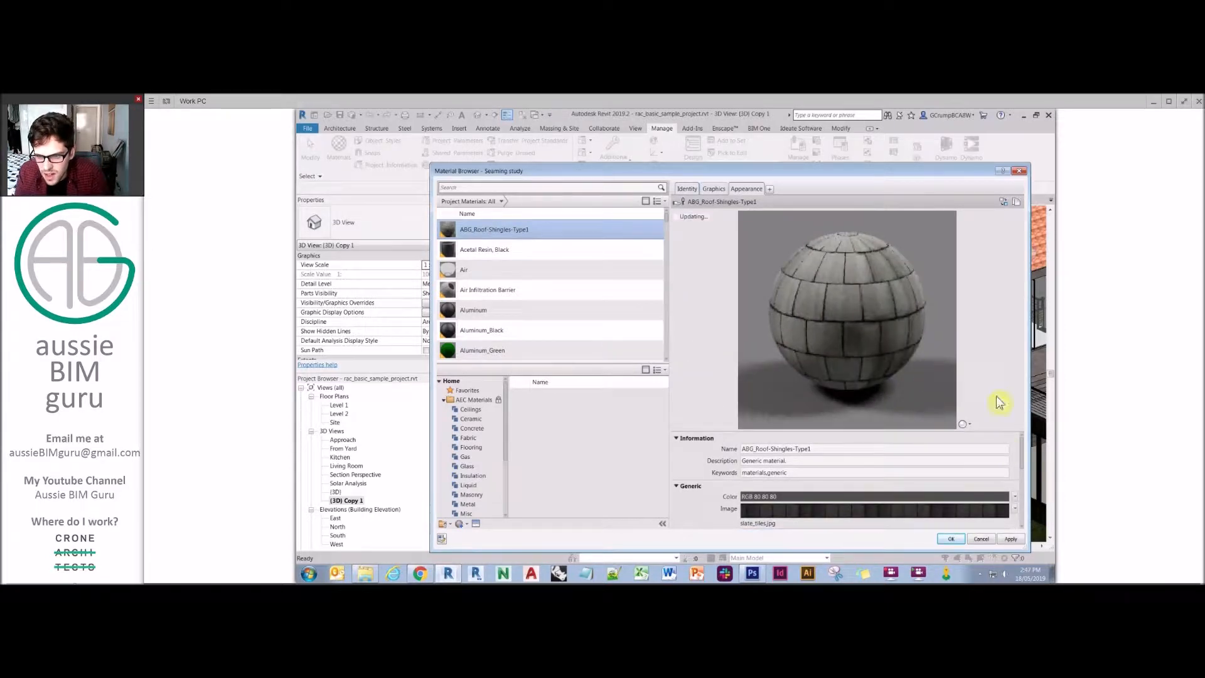
# - Try a bump amount of 300 for the slate_tiles_DISP.jpg bump map
pyautogui.moveTo(1022, 451); pyautogui.dragTo(1020, 510)
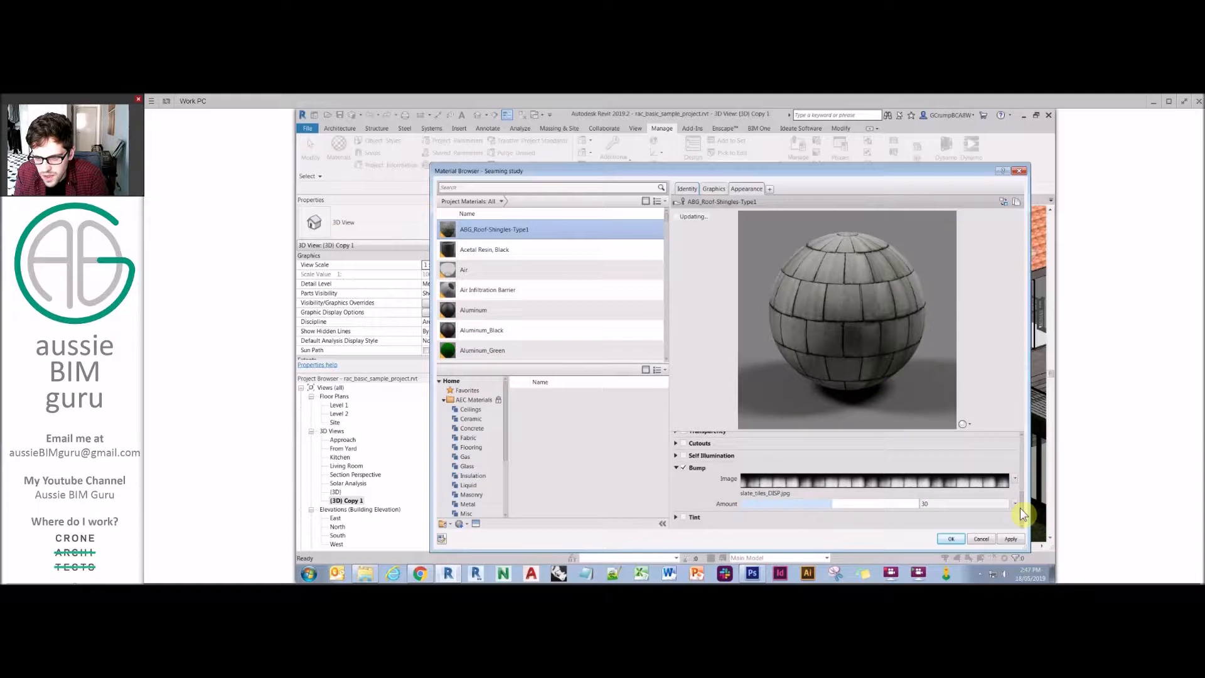
pyautogui.click(994, 502)
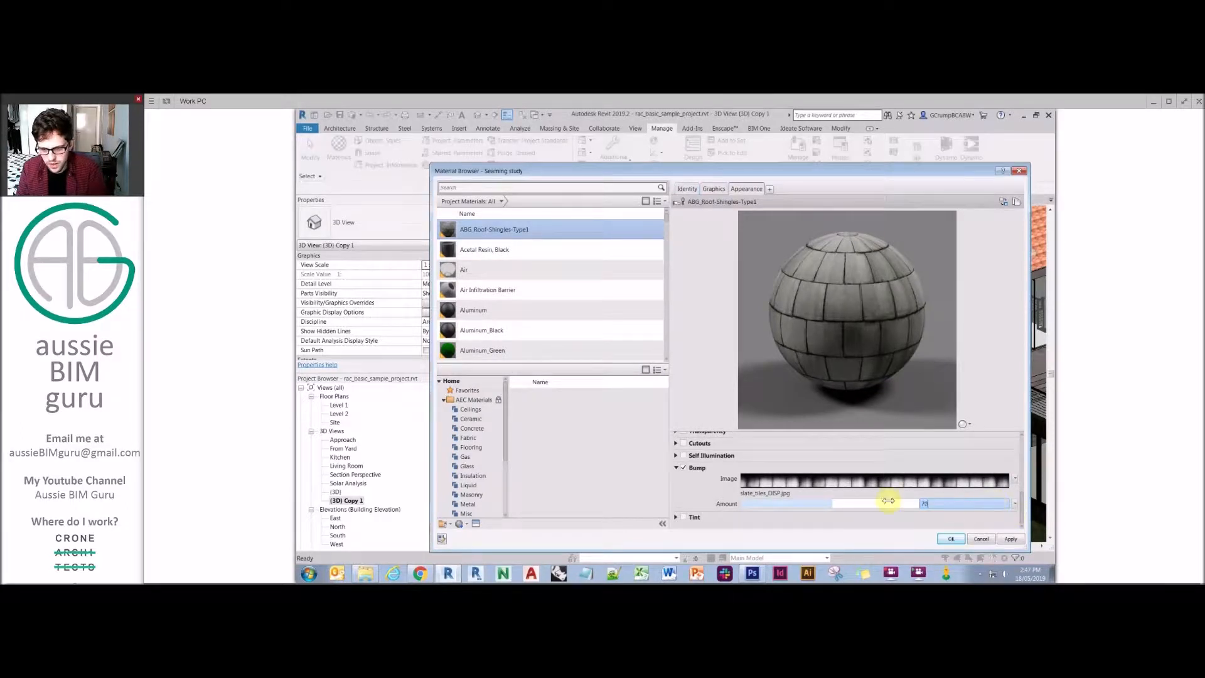
pyautogui.press('Return')
pyautogui.click(947, 503)
pyautogui.write('300')
pyautogui.press('Return')
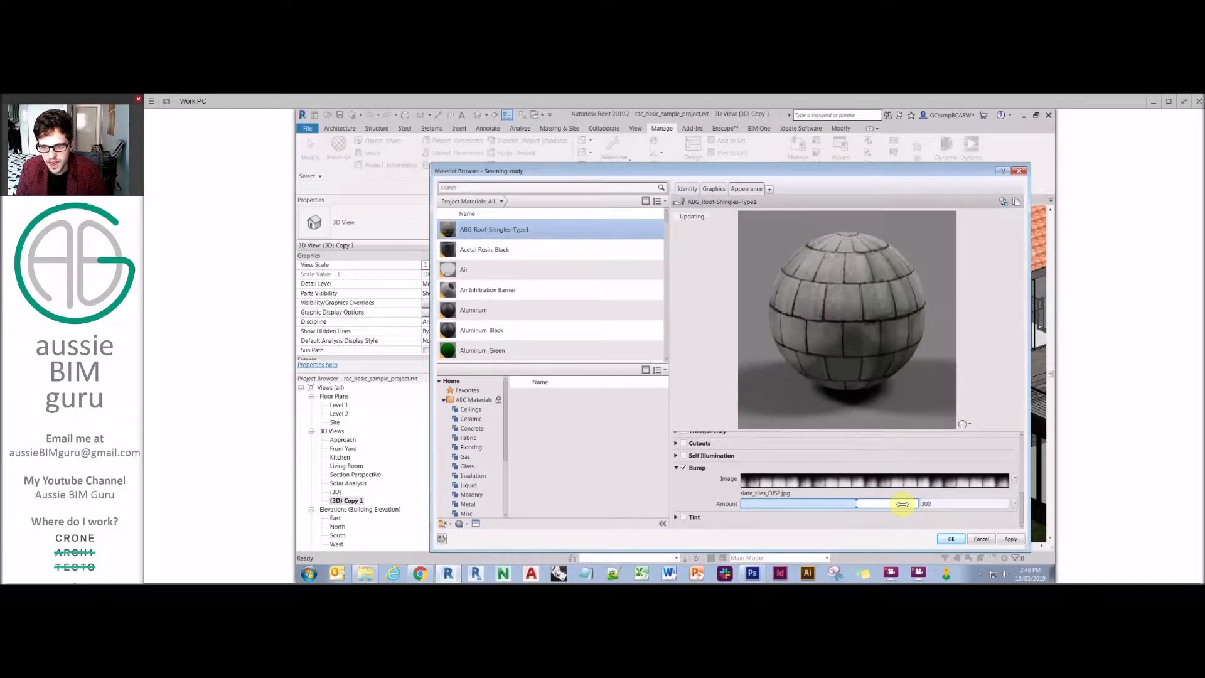
# - Set the bump amount to 30 and shrink the material preview
pyautogui.click(931, 503)
pyautogui.write('30')
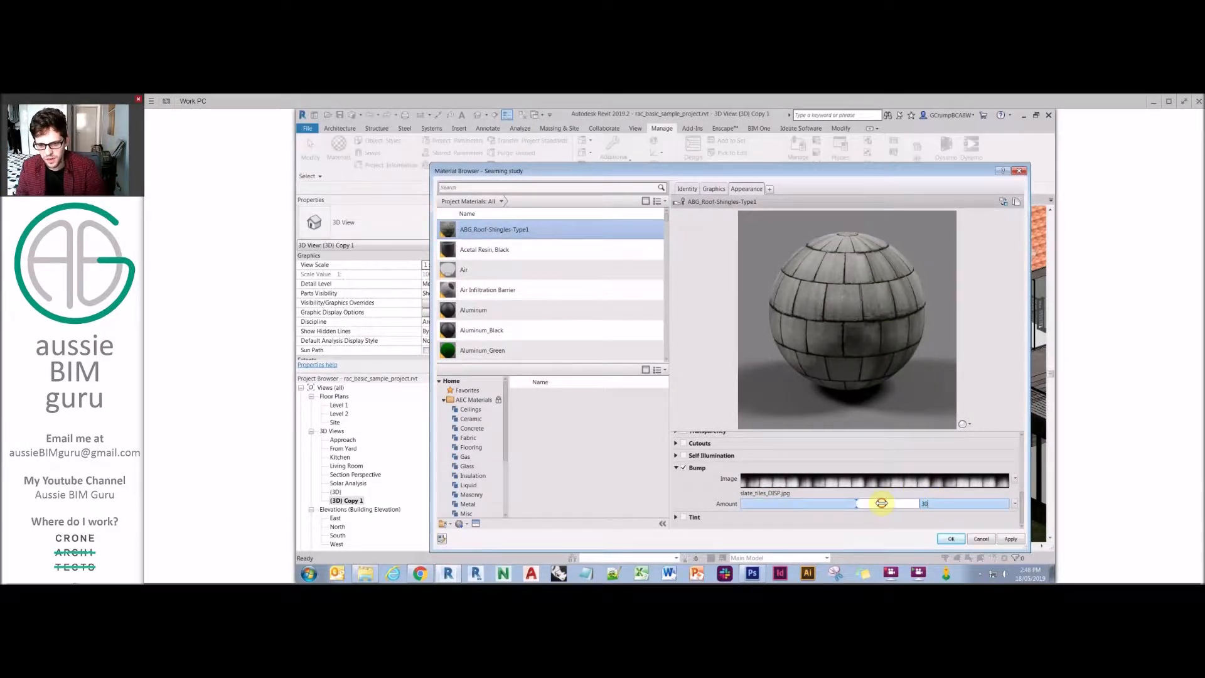
pyautogui.press('Return')
pyautogui.moveTo(963, 341); pyautogui.dragTo(956, 271)
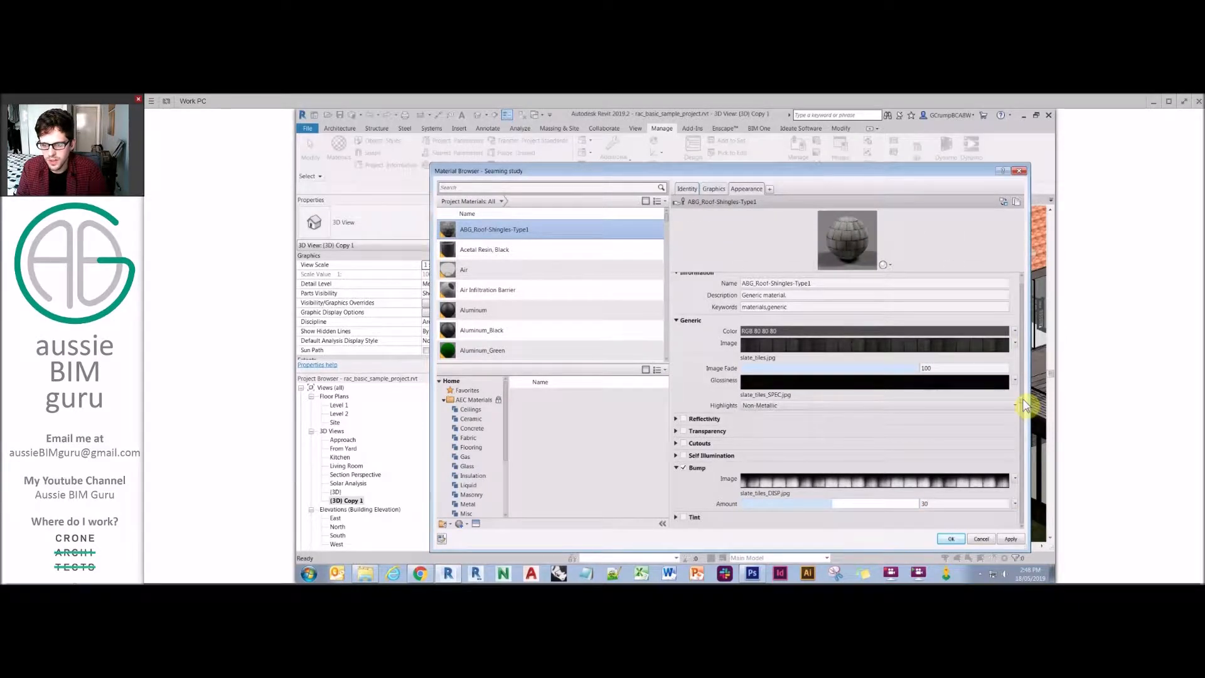
# - Enable the tint for the roof shingle material and set its color to grey RGB 128 128 128
pyautogui.click(684, 518)
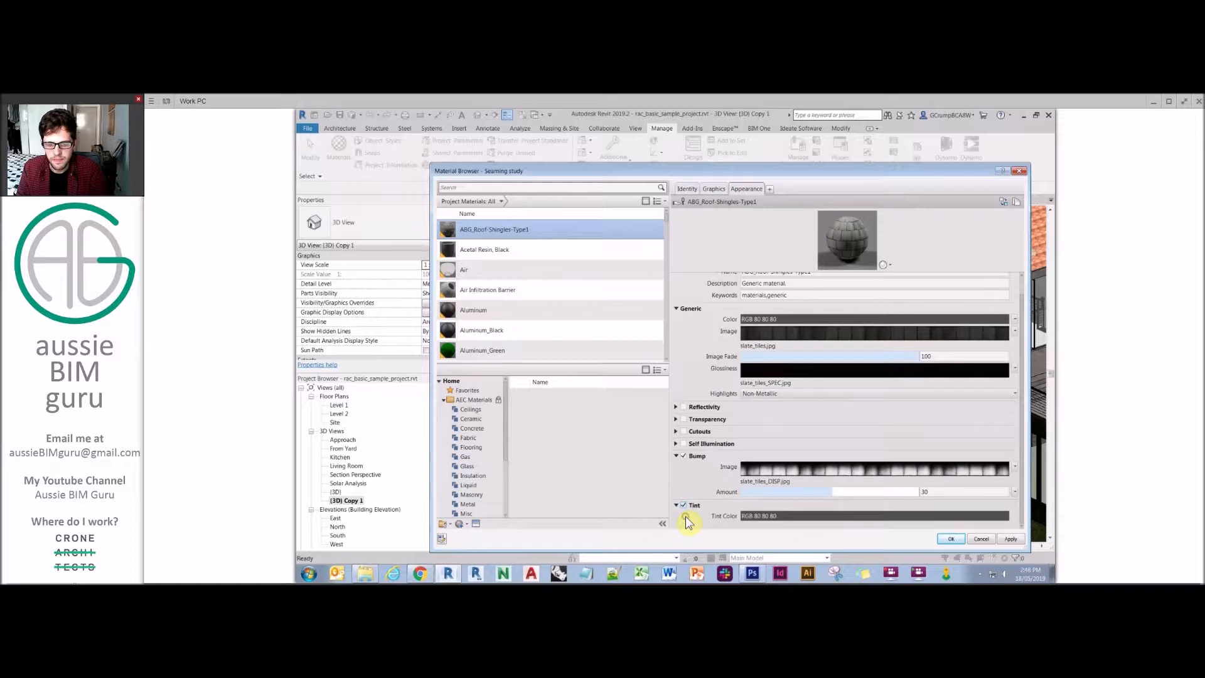
pyautogui.click(788, 512)
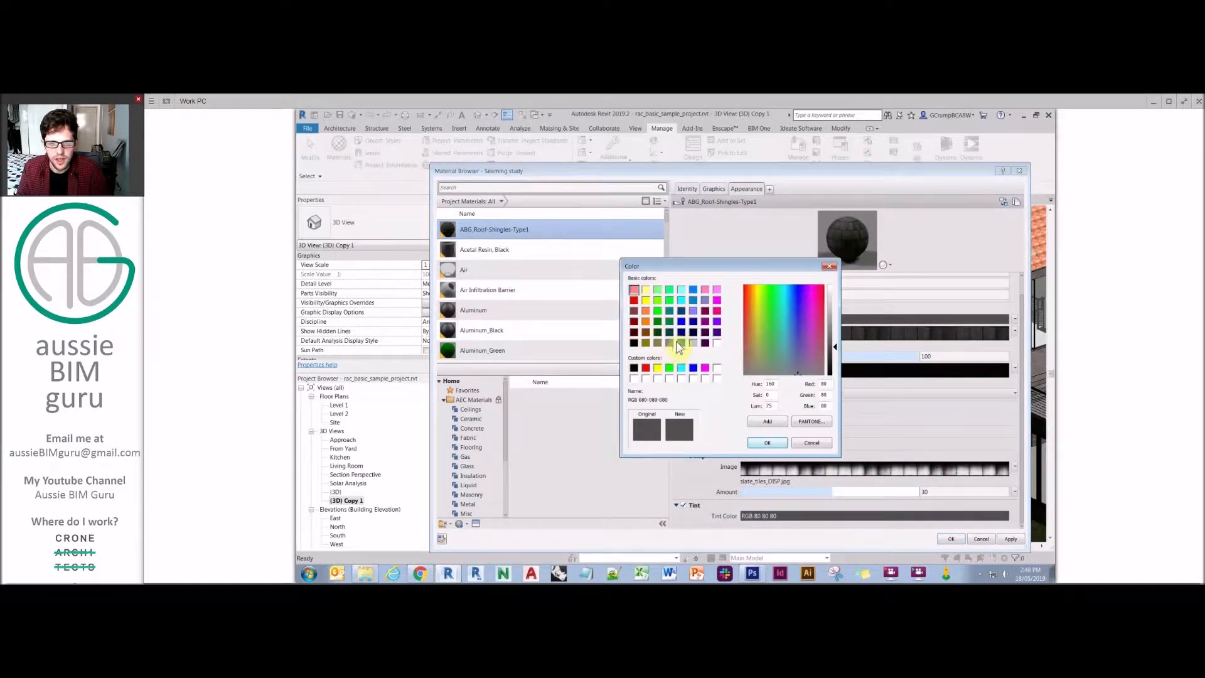
pyautogui.click(670, 342)
pyautogui.click(767, 443)
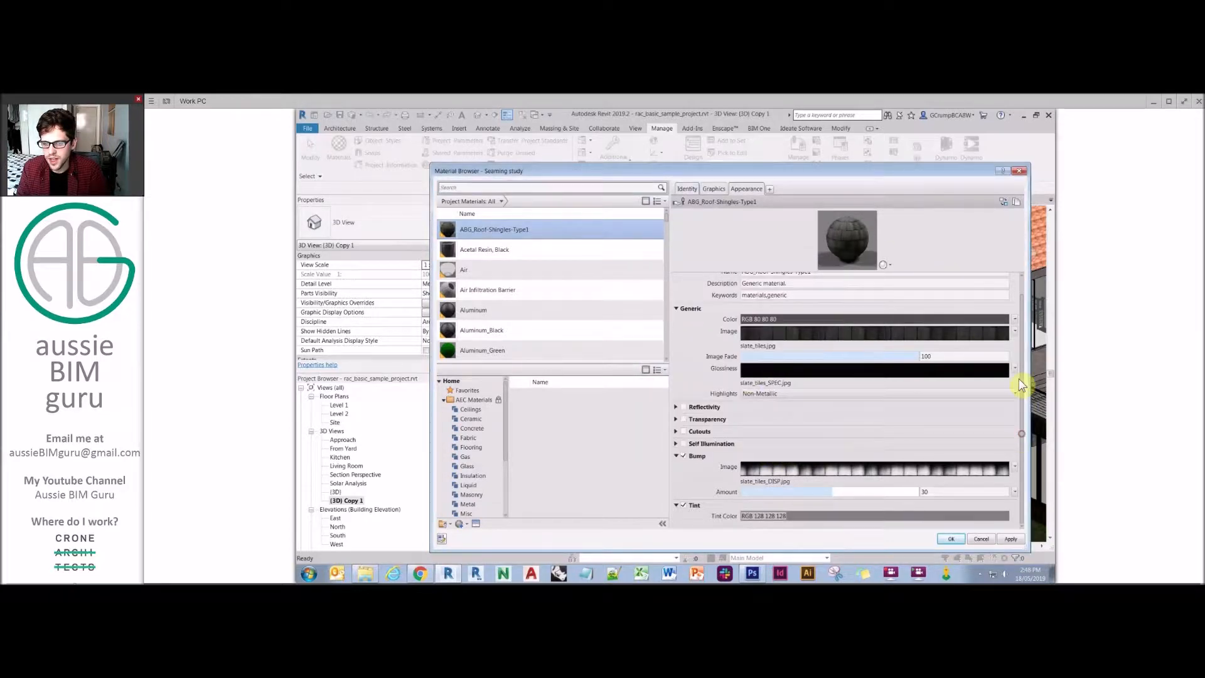
# - Reduce the slate texture's image fade to 64 and accept the material changes
pyautogui.scroll(2, 1019, 384)
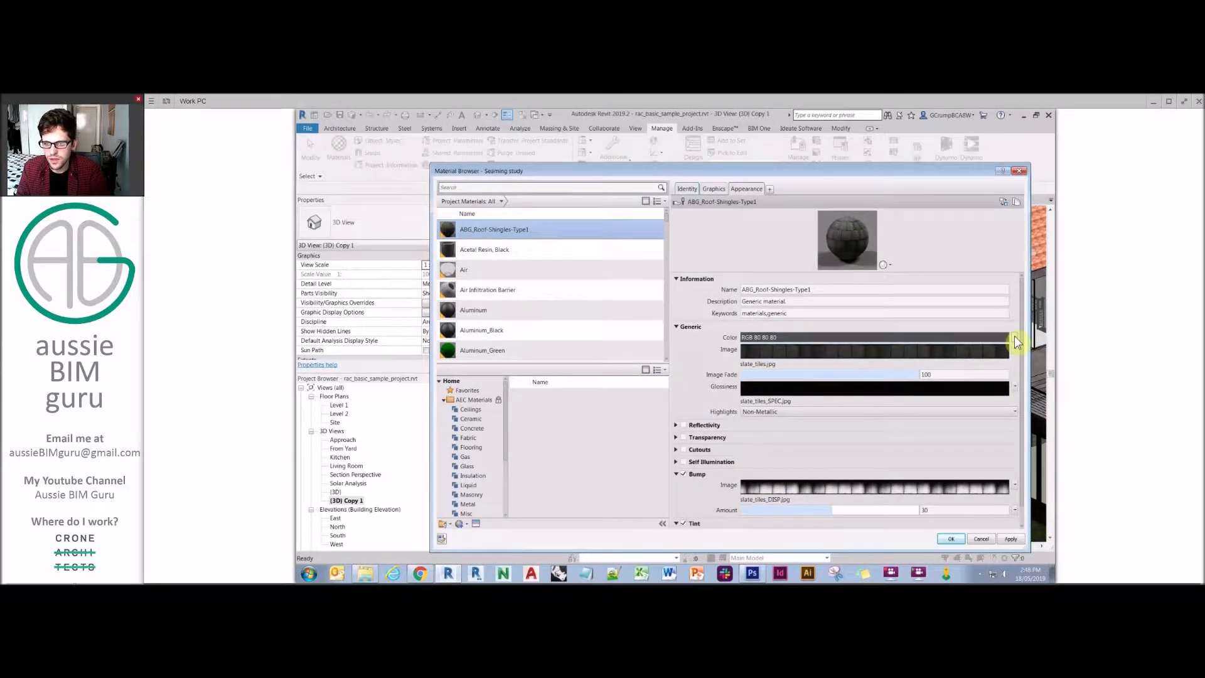
pyautogui.moveTo(919, 375); pyautogui.dragTo(822, 376)
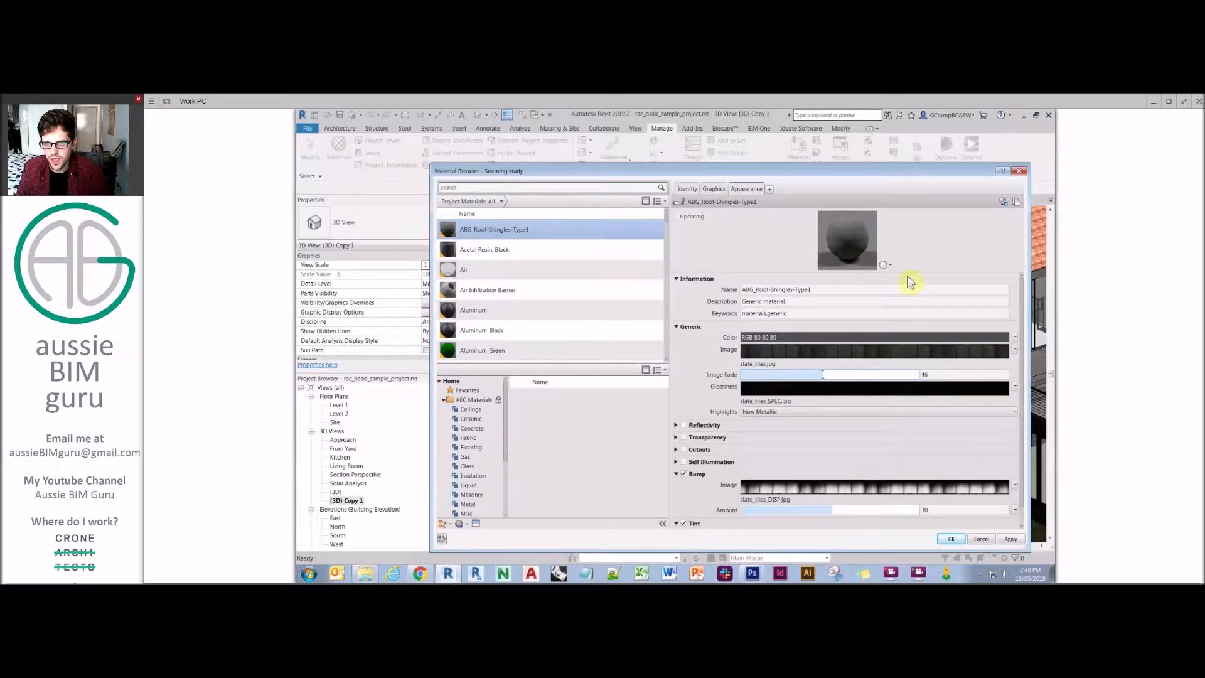
pyautogui.moveTo(909, 288); pyautogui.dragTo(916, 333)
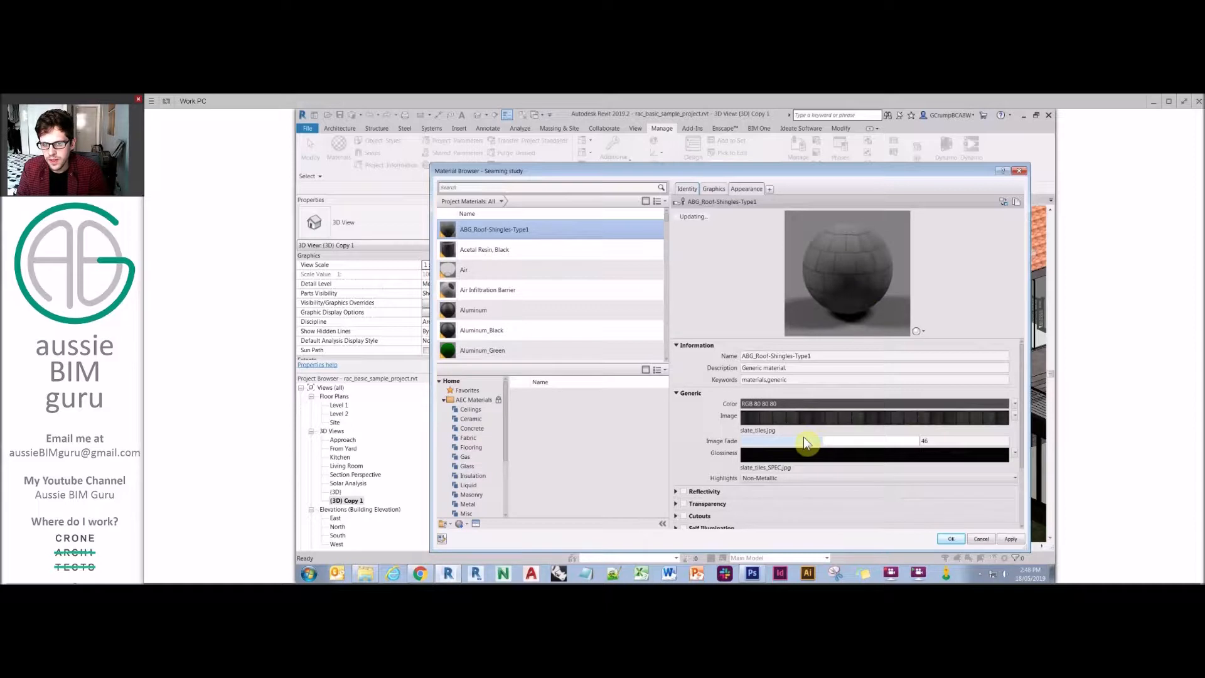
pyautogui.moveTo(819, 441); pyautogui.dragTo(854, 440)
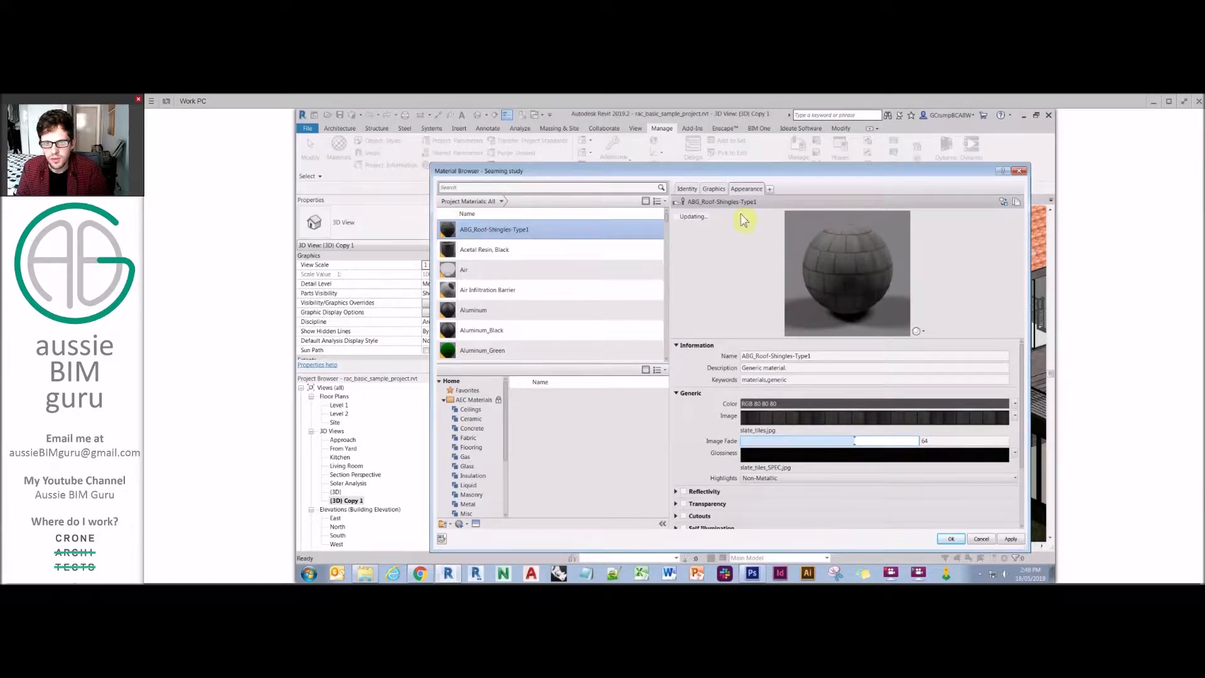
pyautogui.click(687, 189)
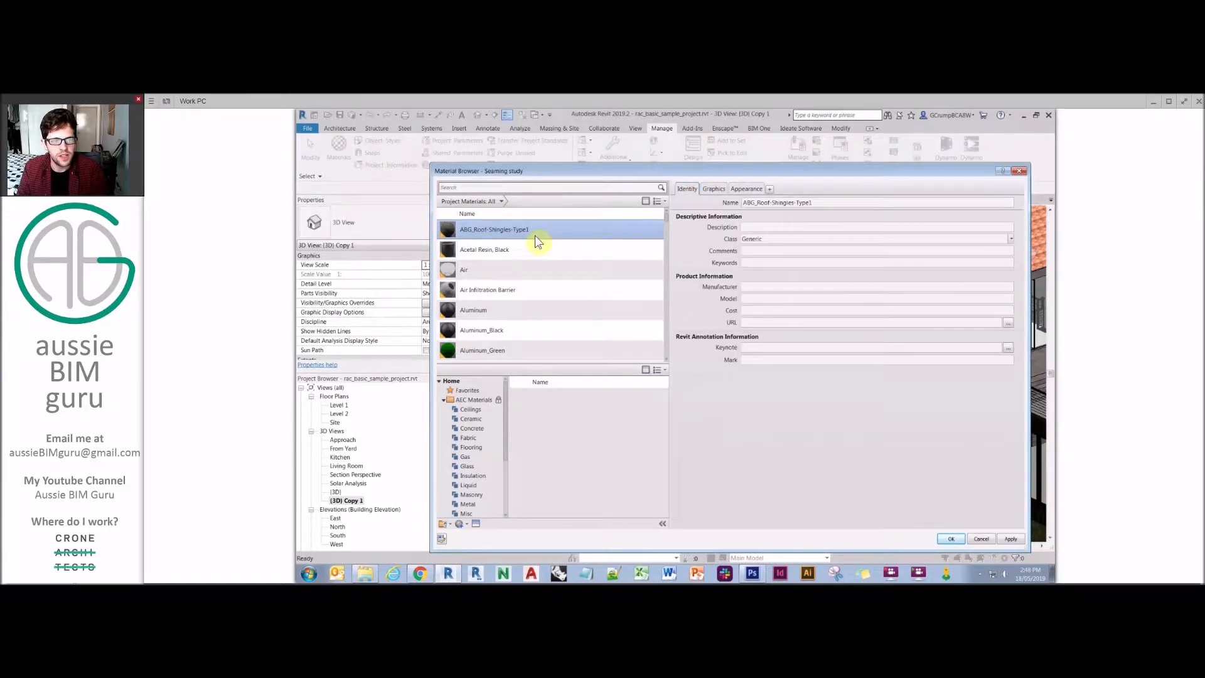
pyautogui.click(951, 539)
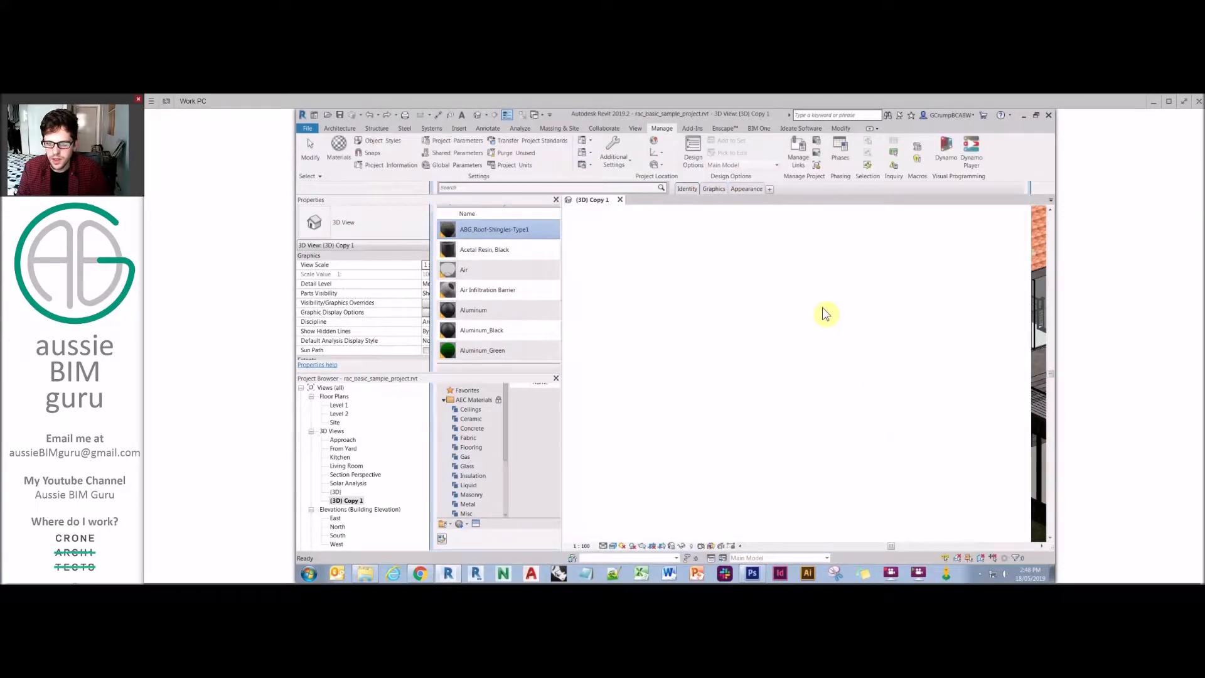
# - Remove the paint from the main roof face and switch the 3D view to the Hidden Line visual style
pyautogui.click(841, 129)
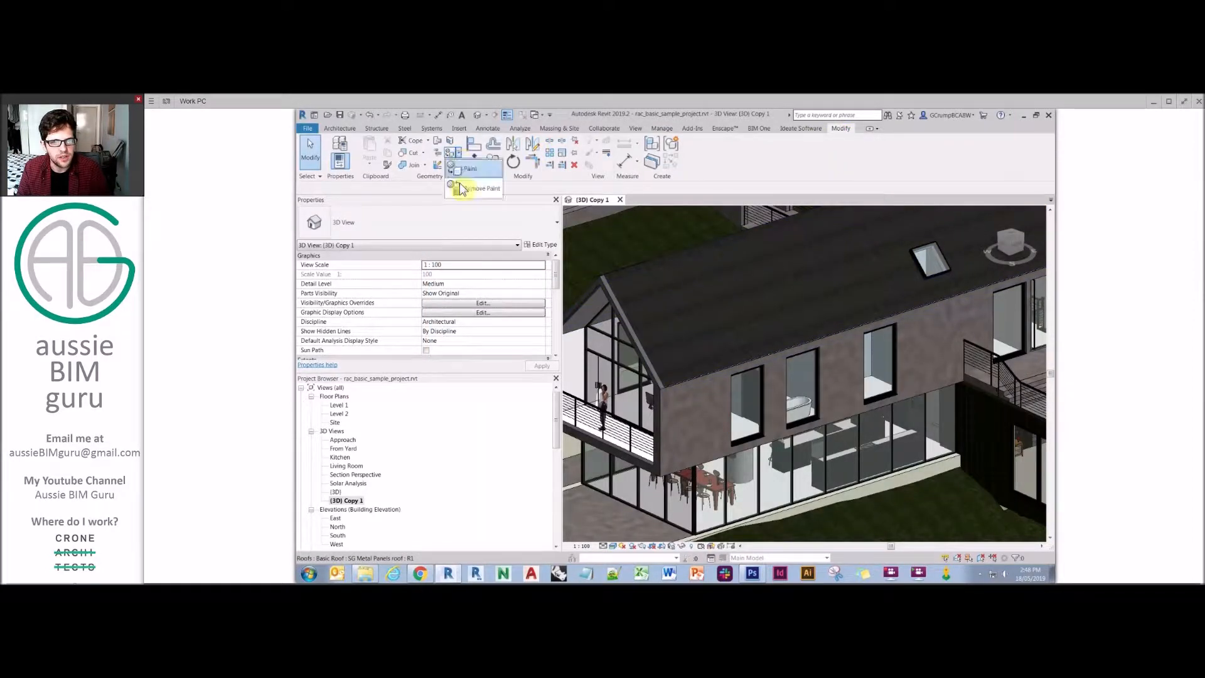
pyautogui.click(449, 152)
pyautogui.click(767, 268)
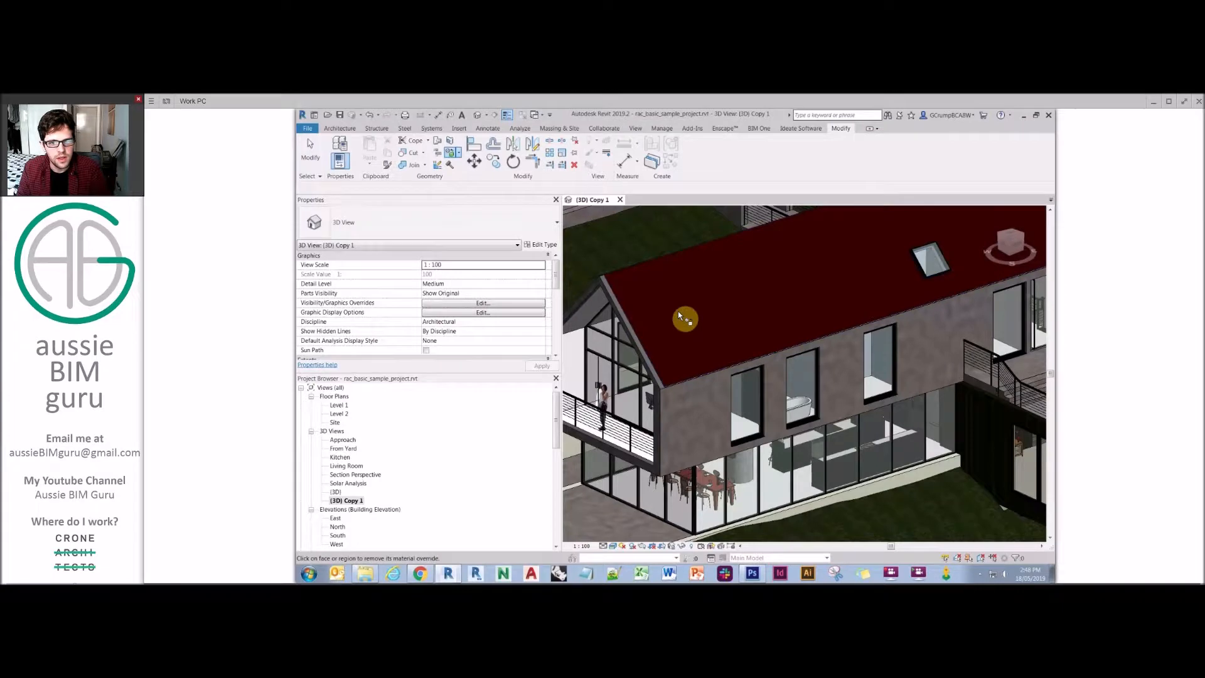
pyautogui.press('Escape')
pyautogui.click(613, 546)
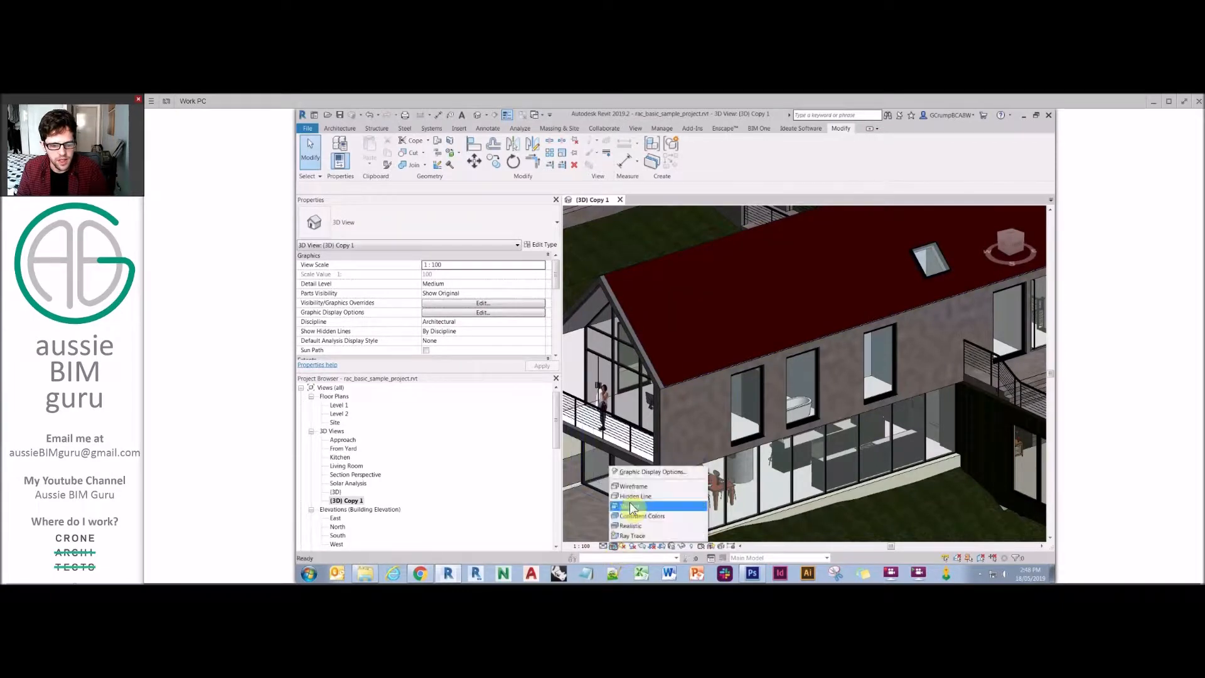
pyautogui.click(634, 482)
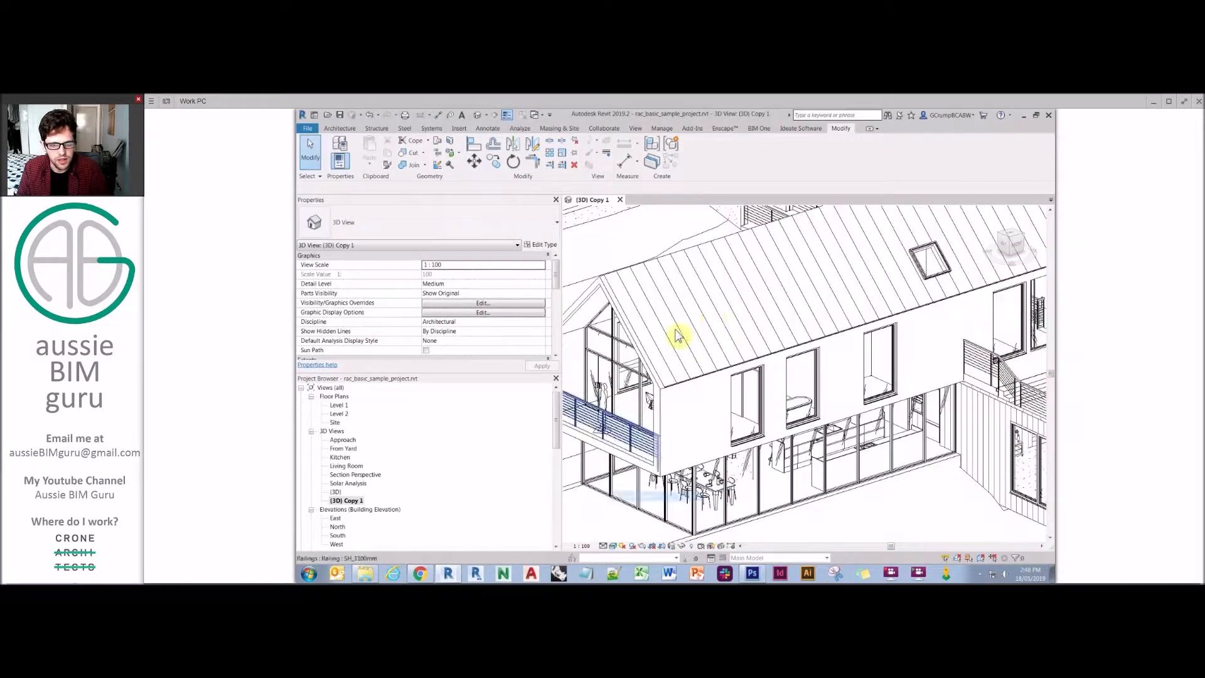
pyautogui.click(692, 288)
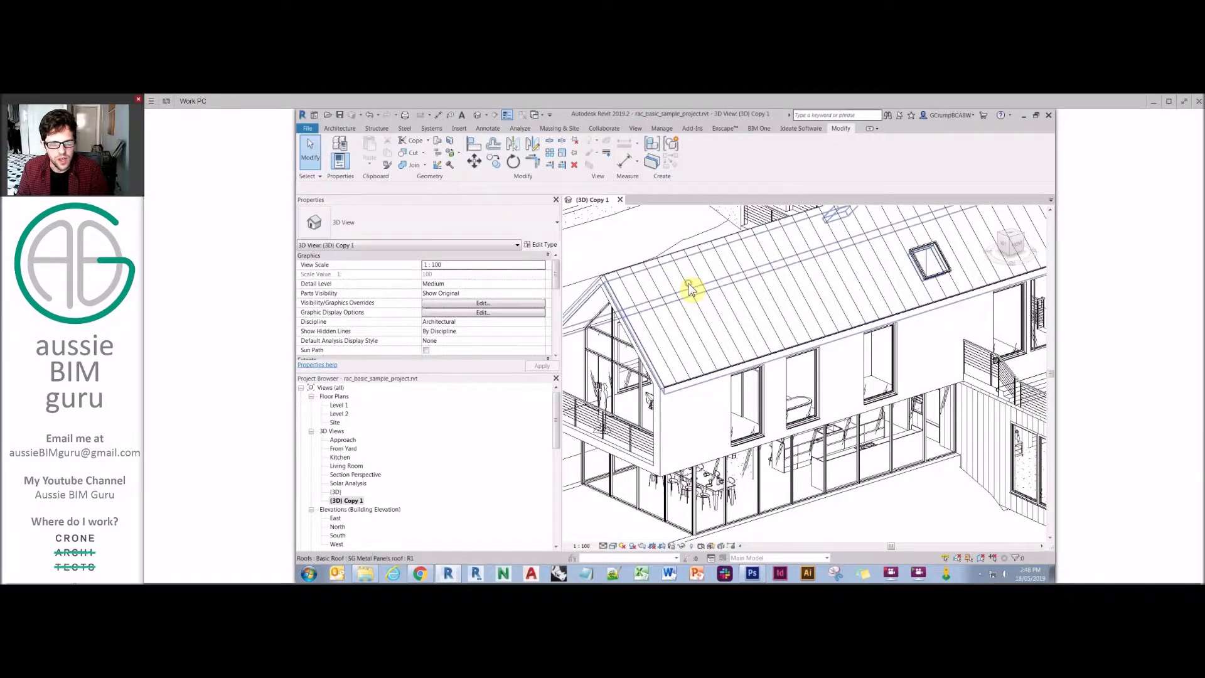
pyautogui.click(541, 246)
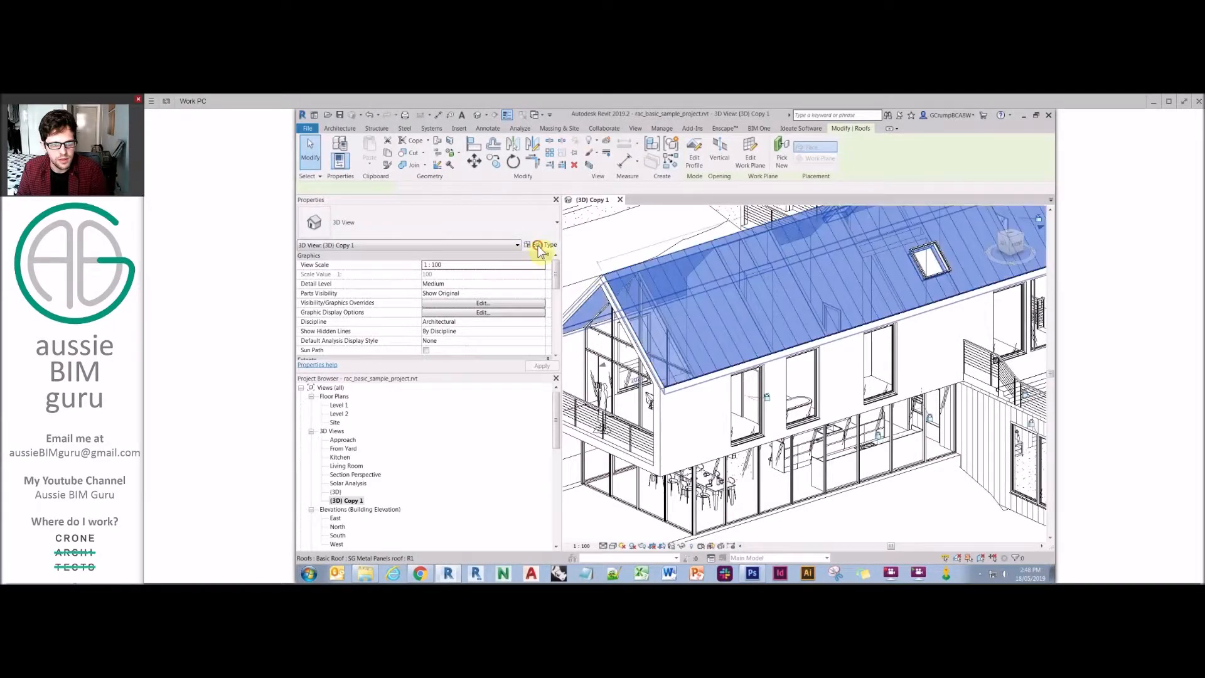
pyautogui.click(659, 291)
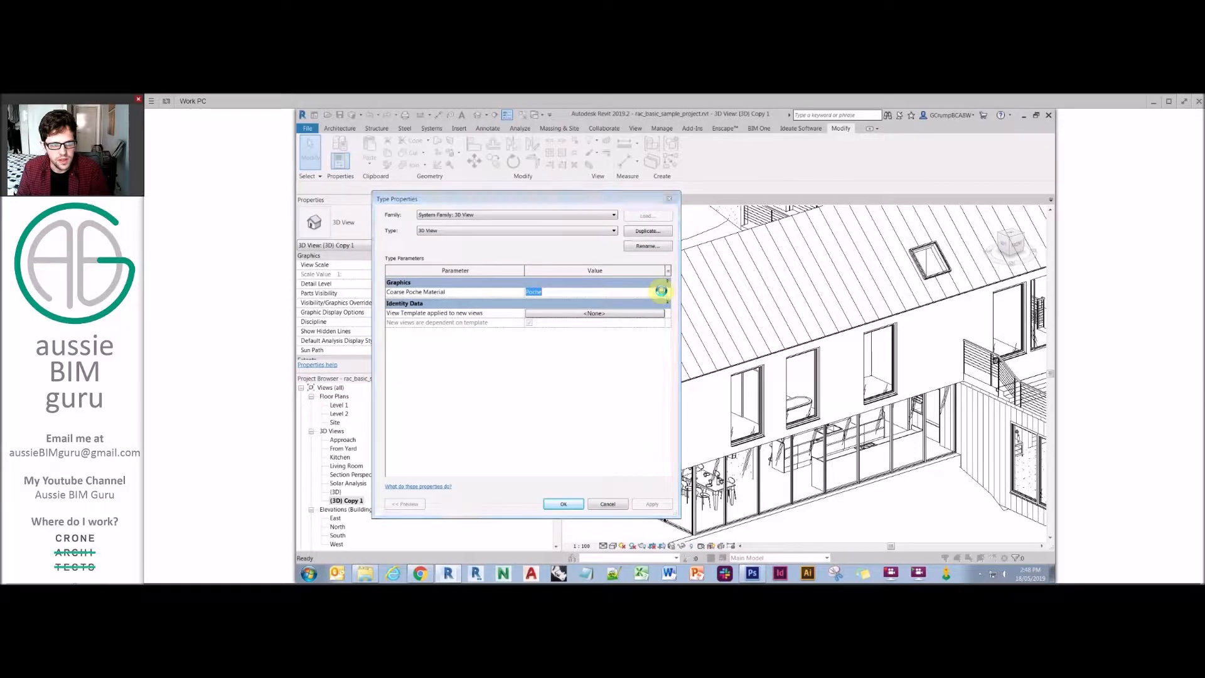
pyautogui.press('Escape')
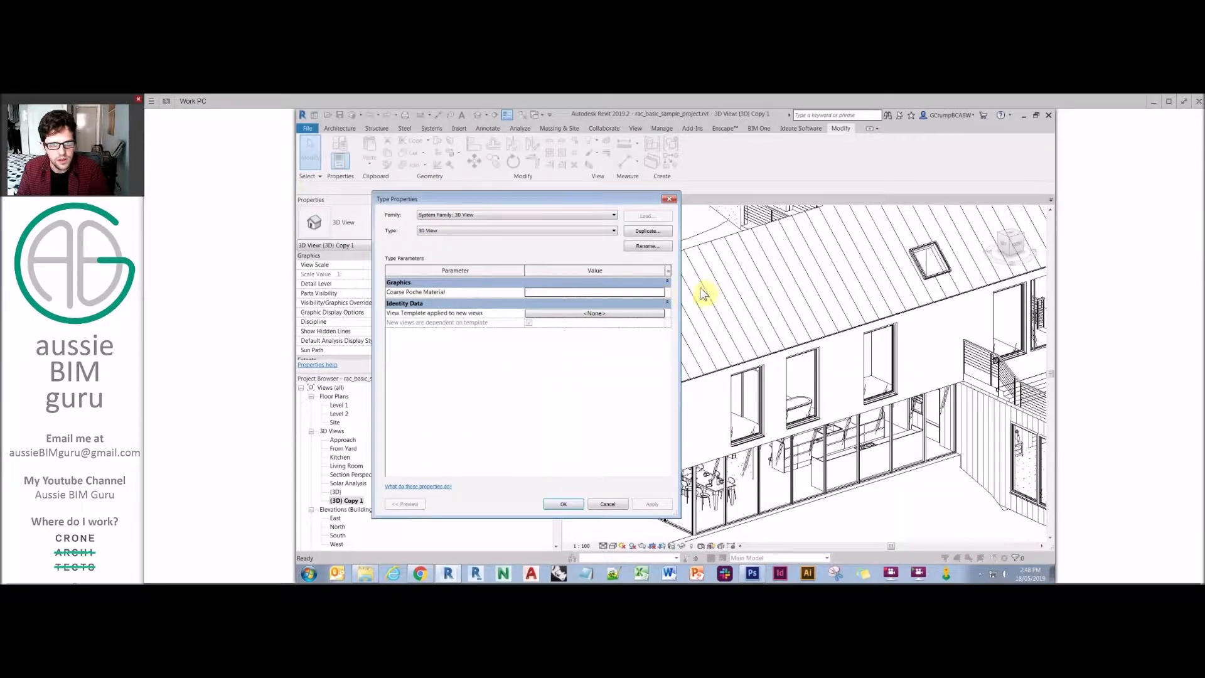
pyautogui.click(669, 199)
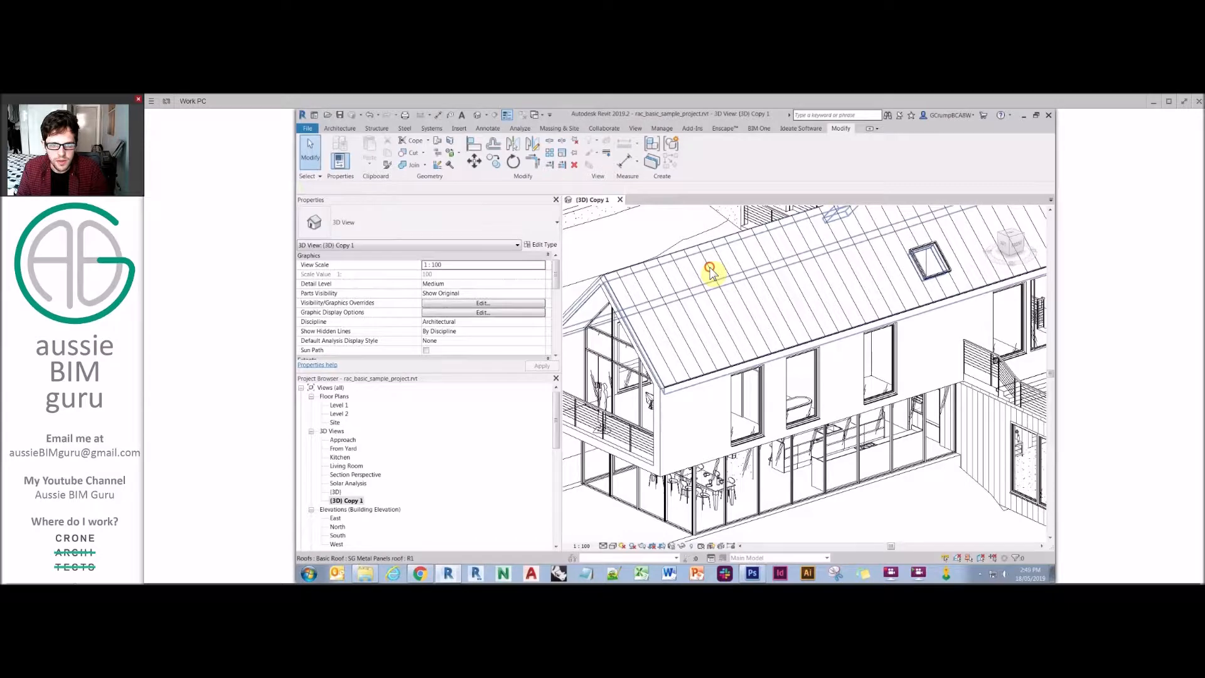
# - Assign ABG_Roof-Shingles-Type1 to the 40 mm metal standing seam layer in the structure of the SG Metal Panels roof type
pyautogui.click(711, 273)
pyautogui.click(540, 244)
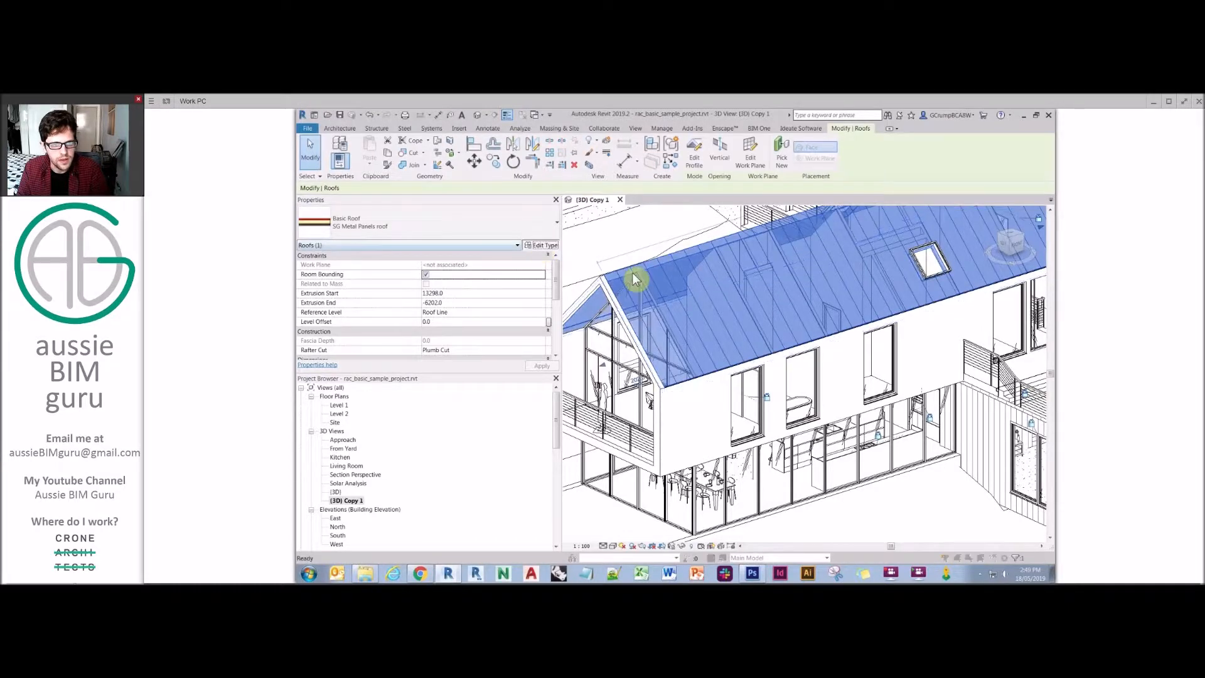
pyautogui.click(627, 292)
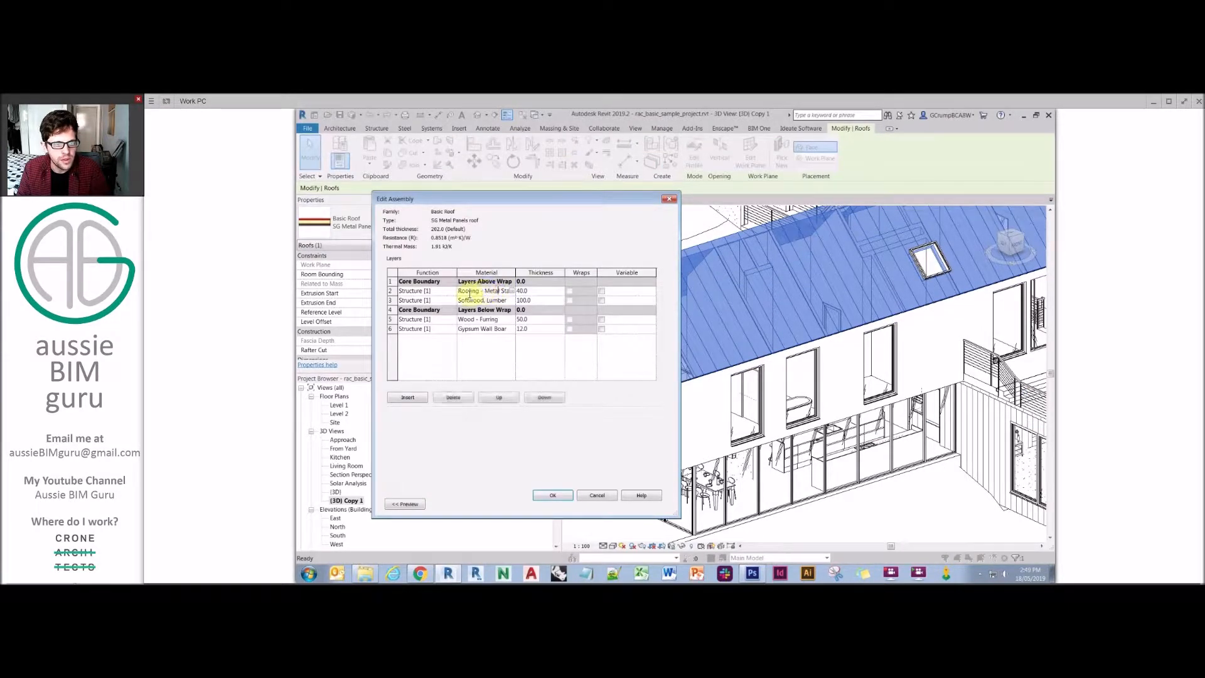
pyautogui.click(512, 292)
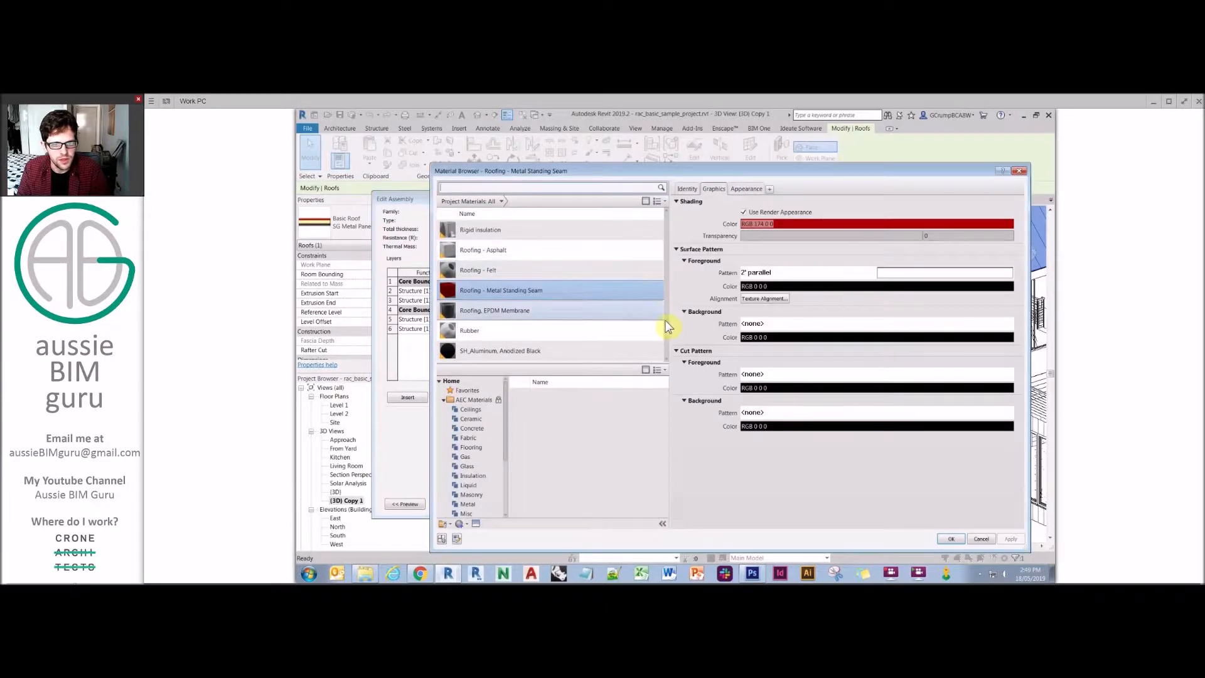
pyautogui.scroll(5, 655, 234)
pyautogui.doubleClick(538, 234)
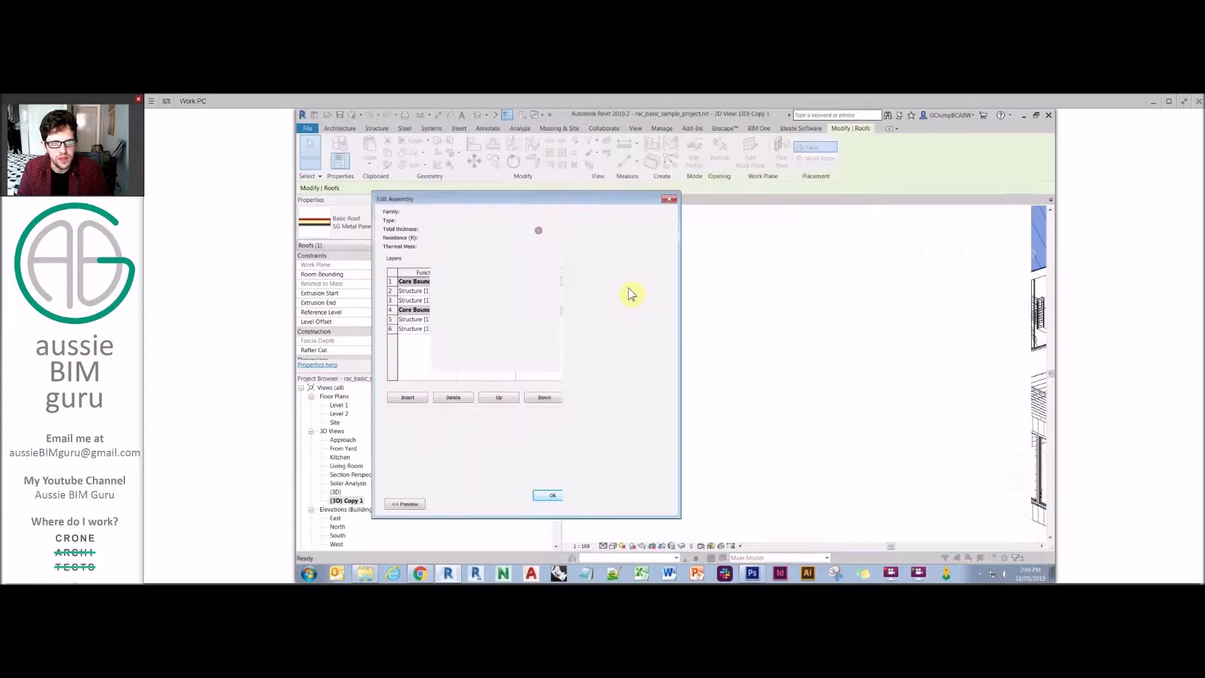
pyautogui.click(553, 497)
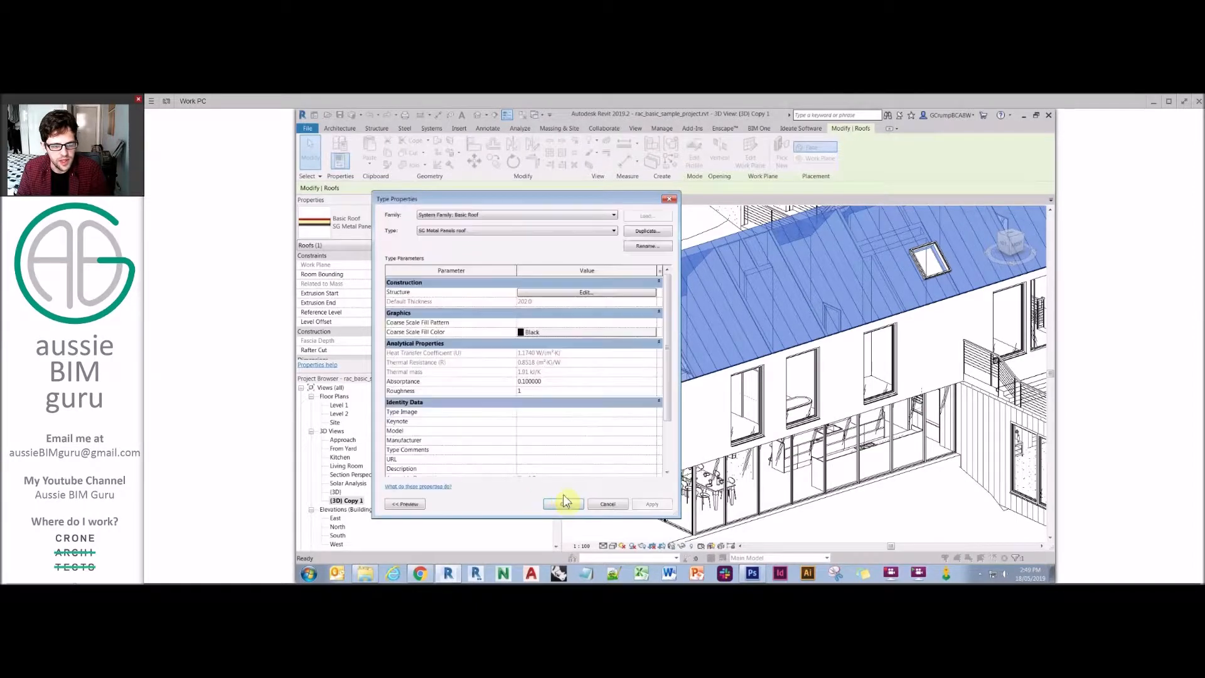
pyautogui.click(564, 504)
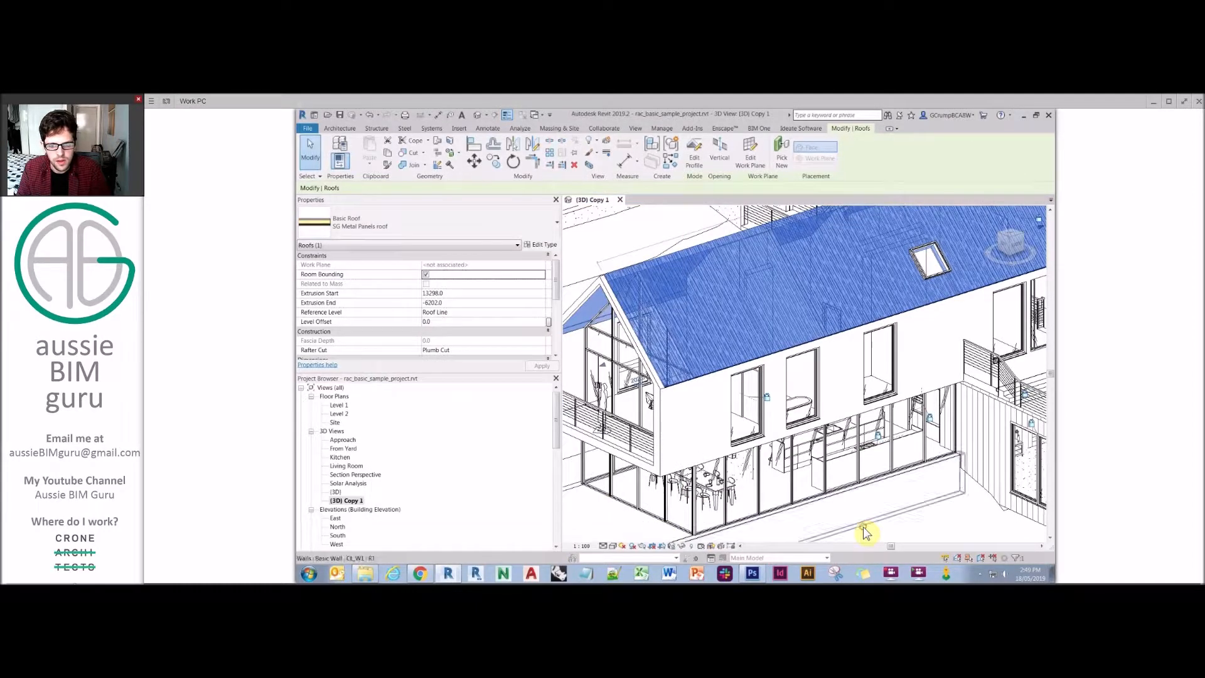
pyautogui.press('Escape')
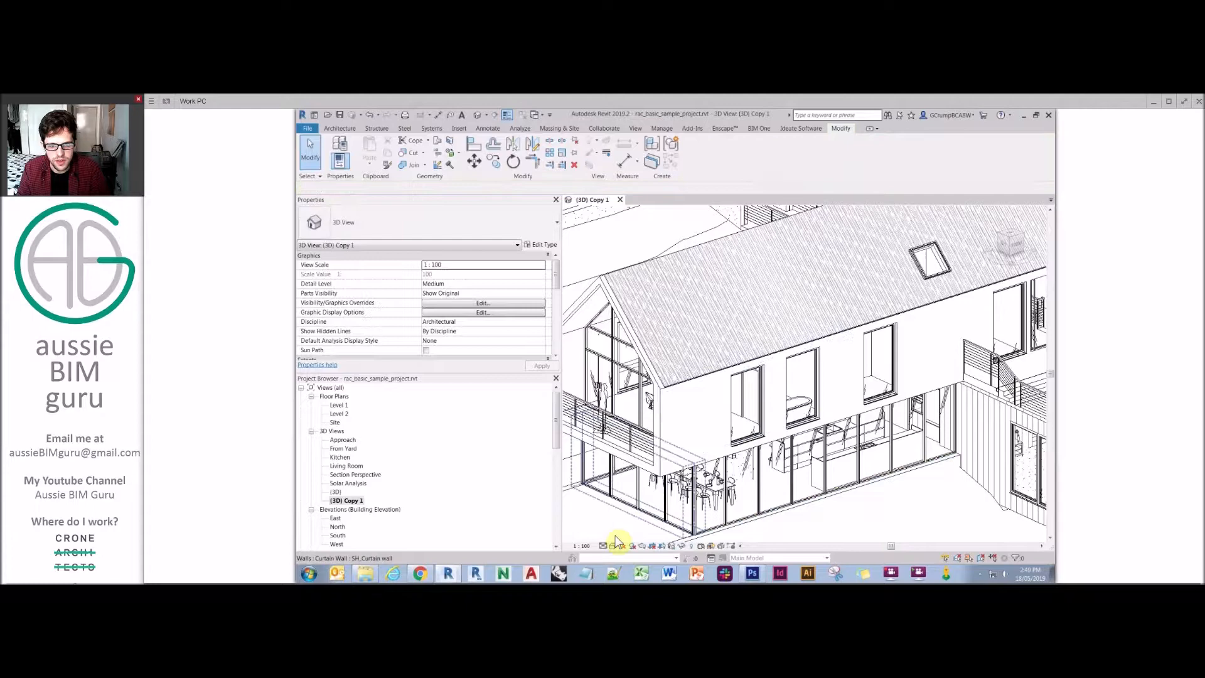
# - Switch the 3D view to the Realistic visual style and examine the shingle texture near the roof's corner
pyautogui.click(615, 546)
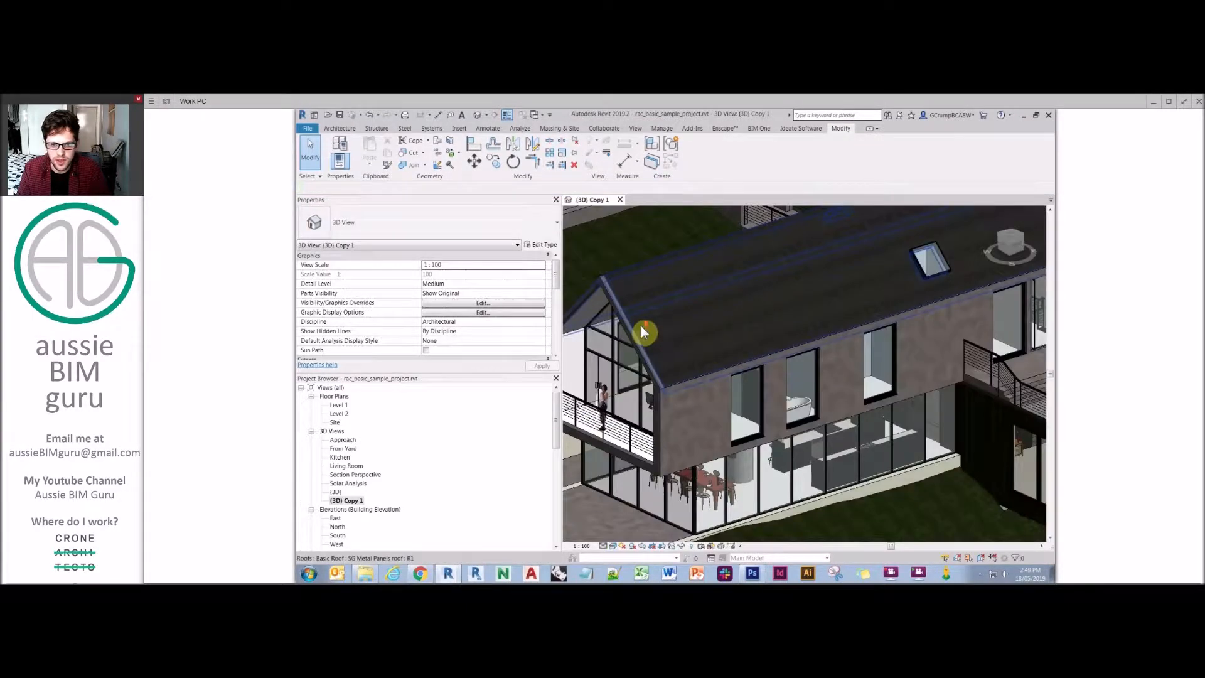
pyautogui.scroll(5, 667, 324)
pyautogui.moveTo(772, 434); pyautogui.dragTo(789, 402, button='middle')
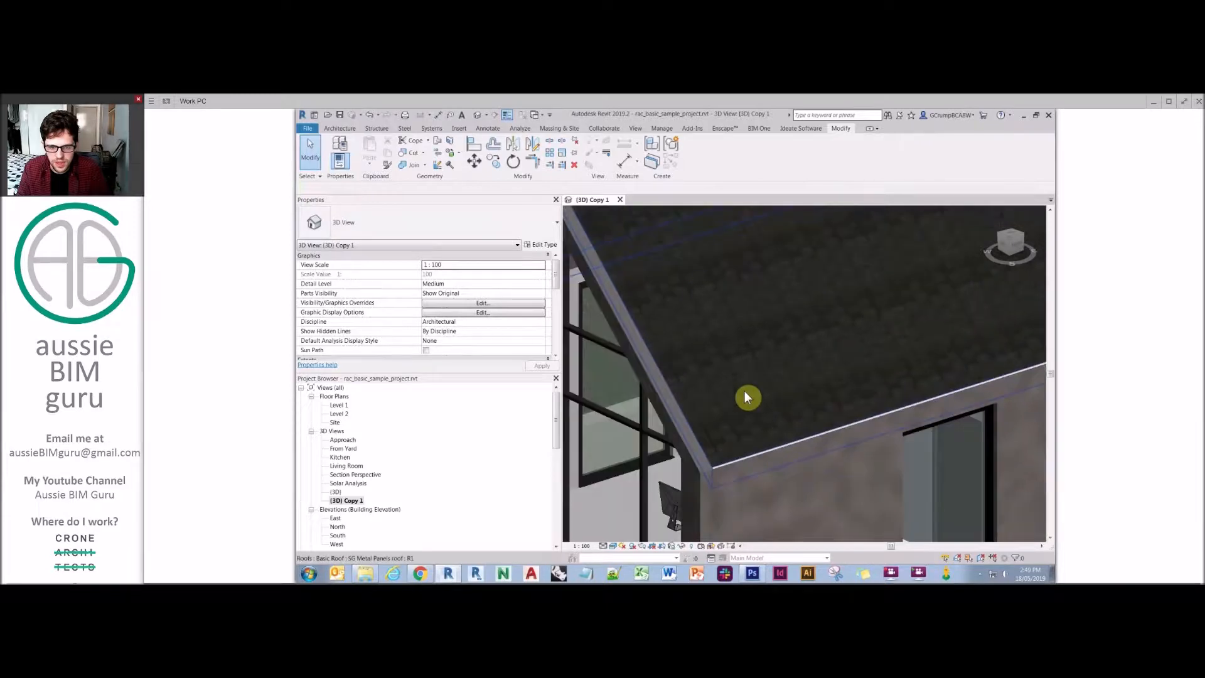
pyautogui.scroll(-4, 829, 312)
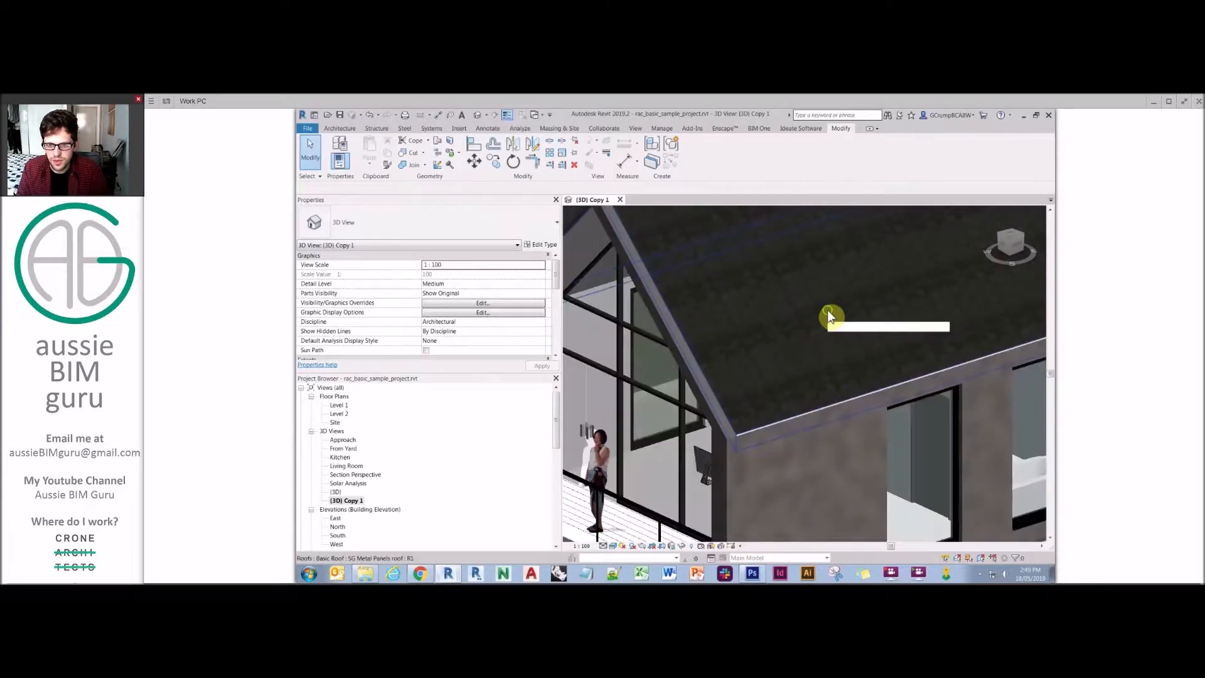
# - Examine the shingle texture across the main roof slope and switch the 3D view to the Hidden Line visual style
pyautogui.moveTo(770, 344); pyautogui.dragTo(708, 368, button='middle')
pyautogui.scroll(2, 708, 368)
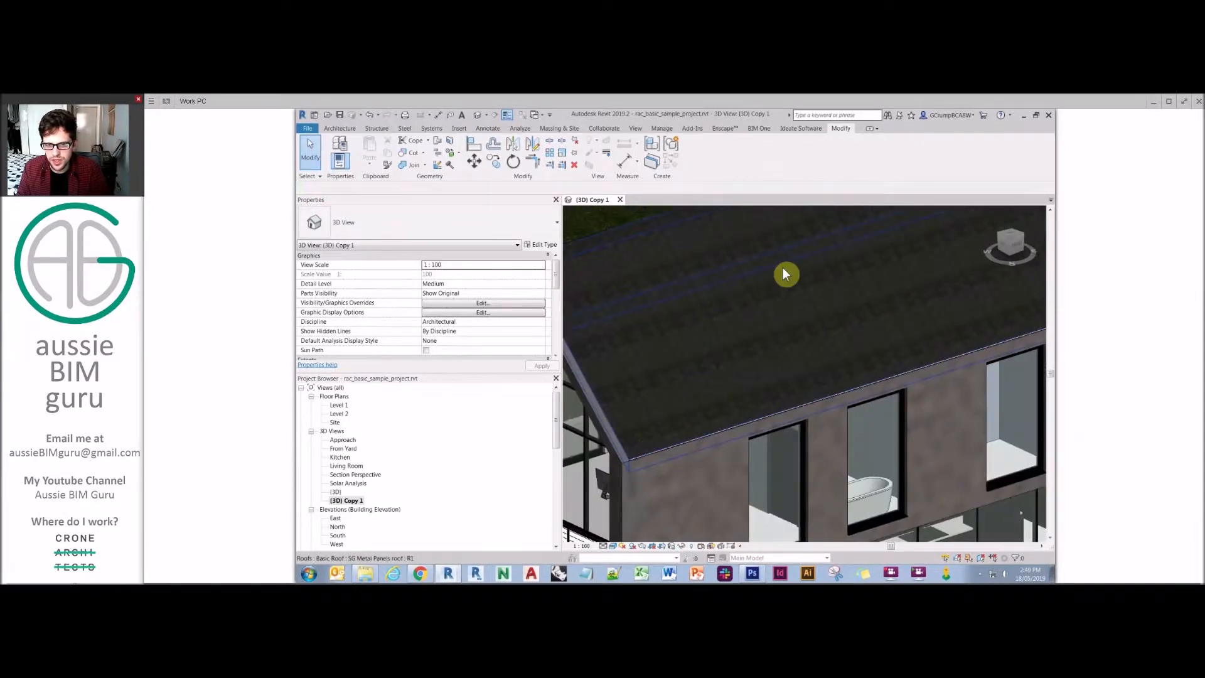
pyautogui.scroll(-3, 814, 338)
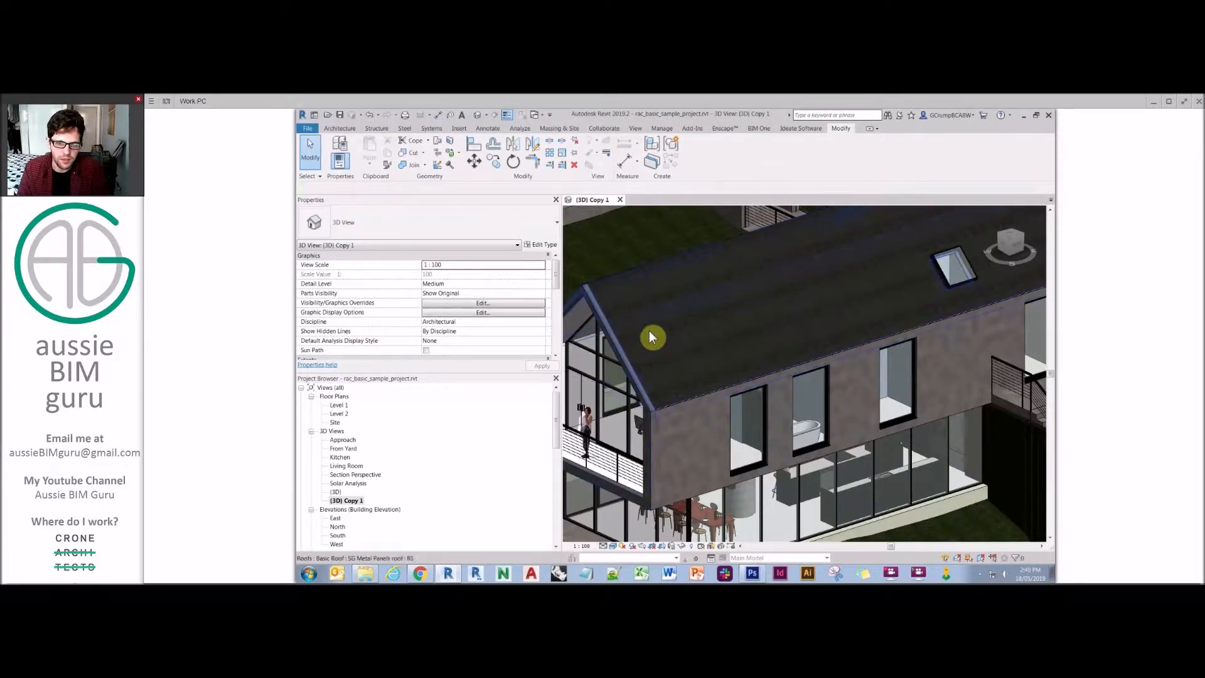
pyautogui.click(612, 546)
pyautogui.click(629, 496)
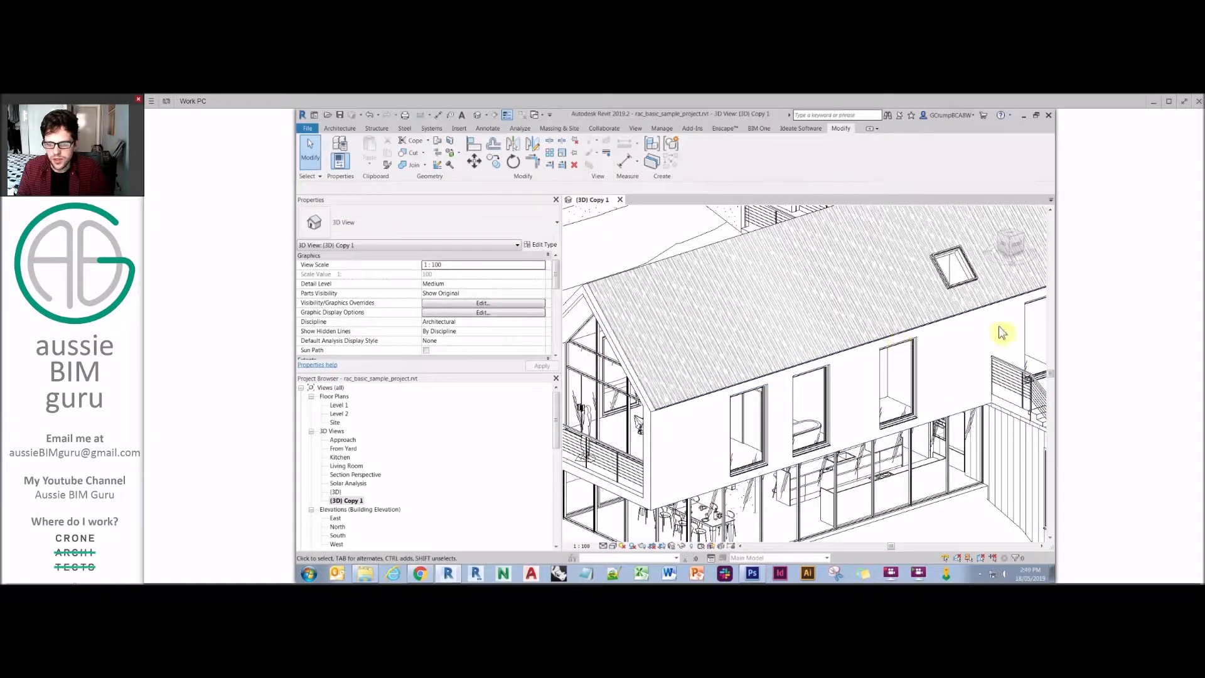
# - Select the long upper-level side wall and check the pattern and texture files in the Brick1 materials folder
pyautogui.click(658, 431)
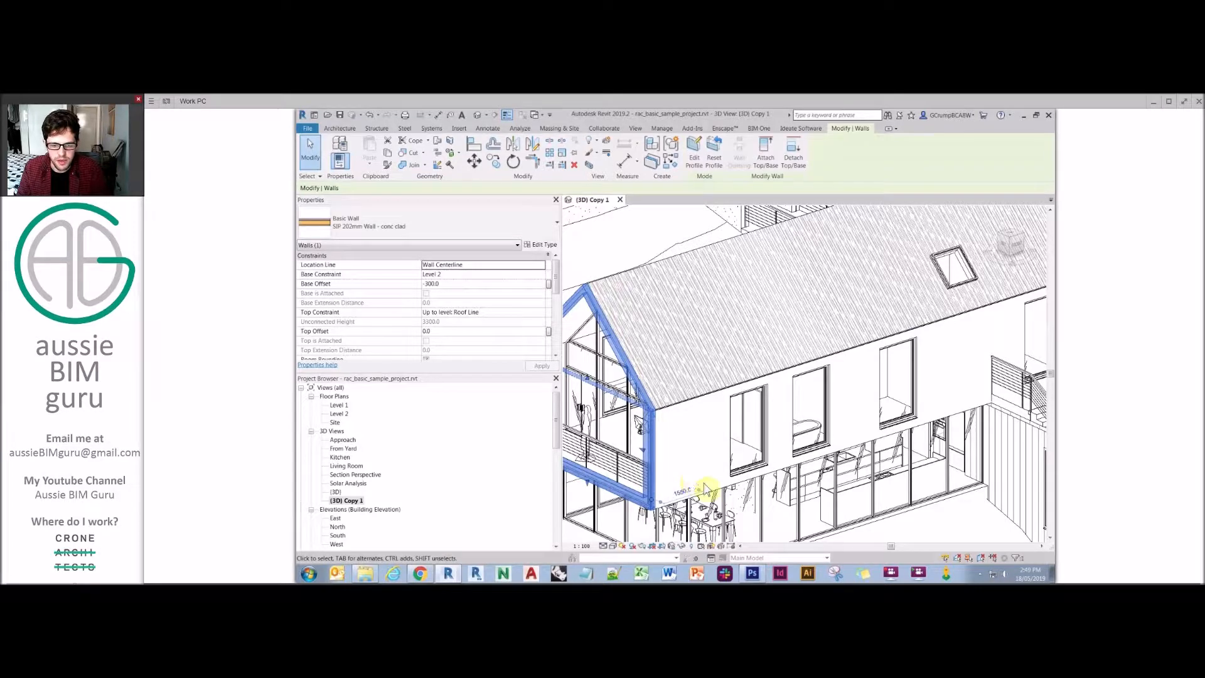
pyautogui.click(771, 454)
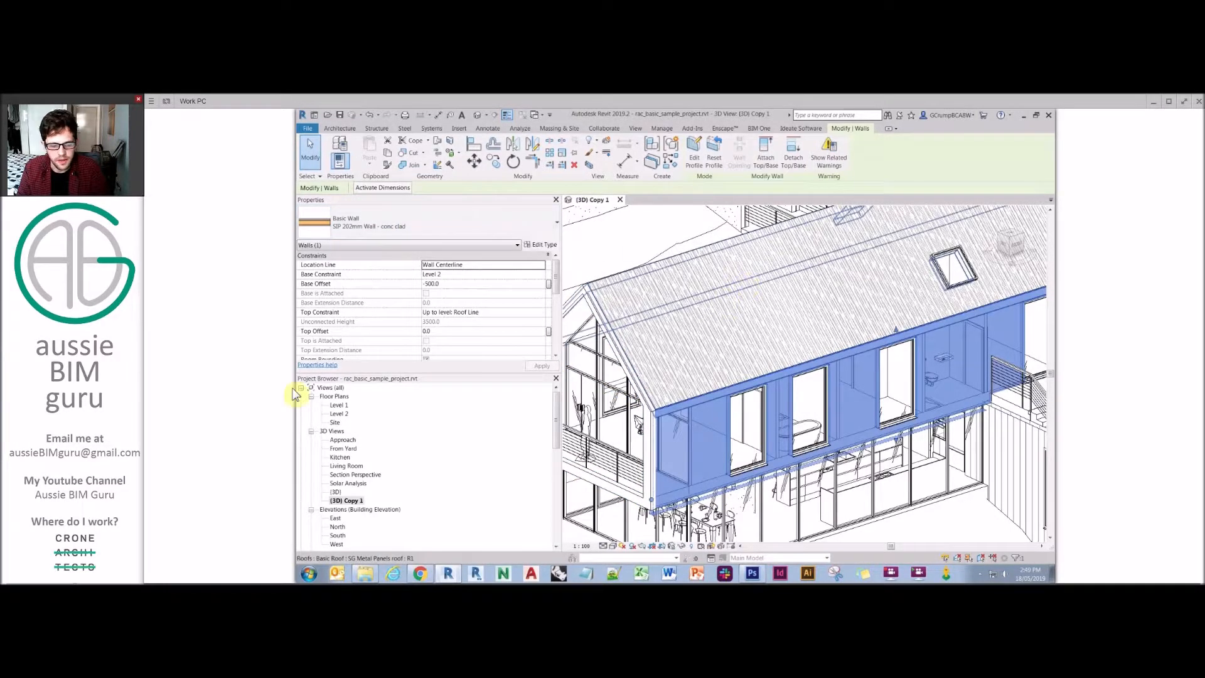
pyautogui.click(694, 322)
pyautogui.click(525, 176)
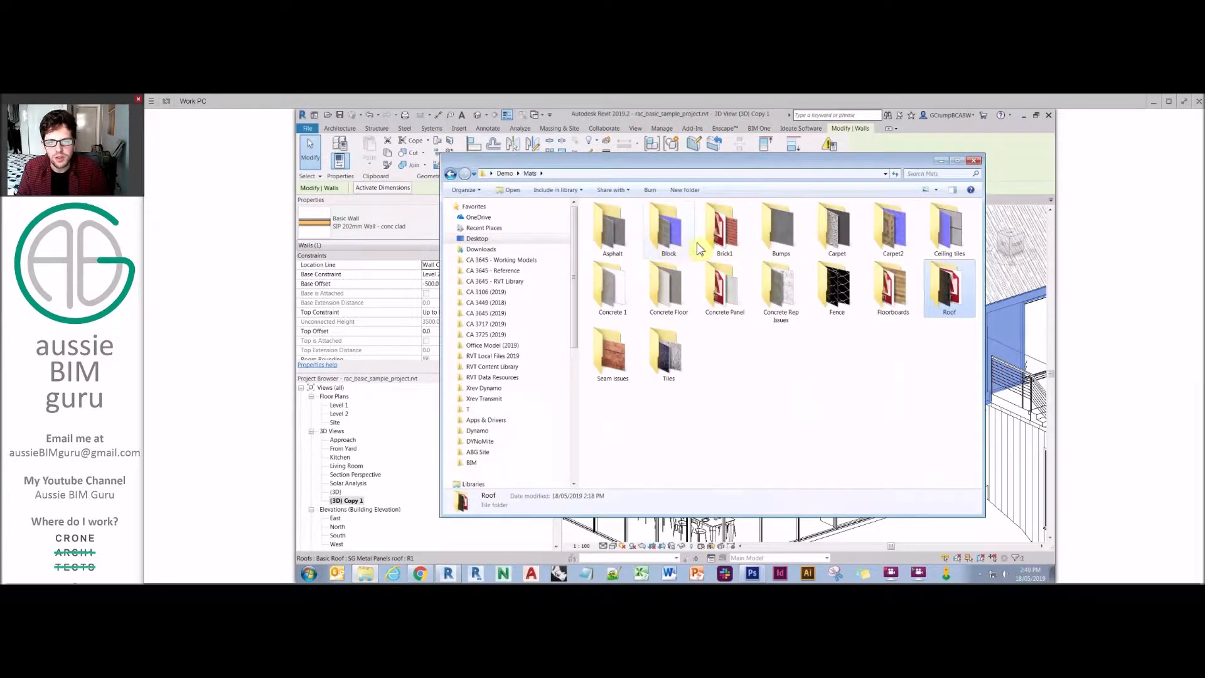
pyautogui.doubleClick(720, 241)
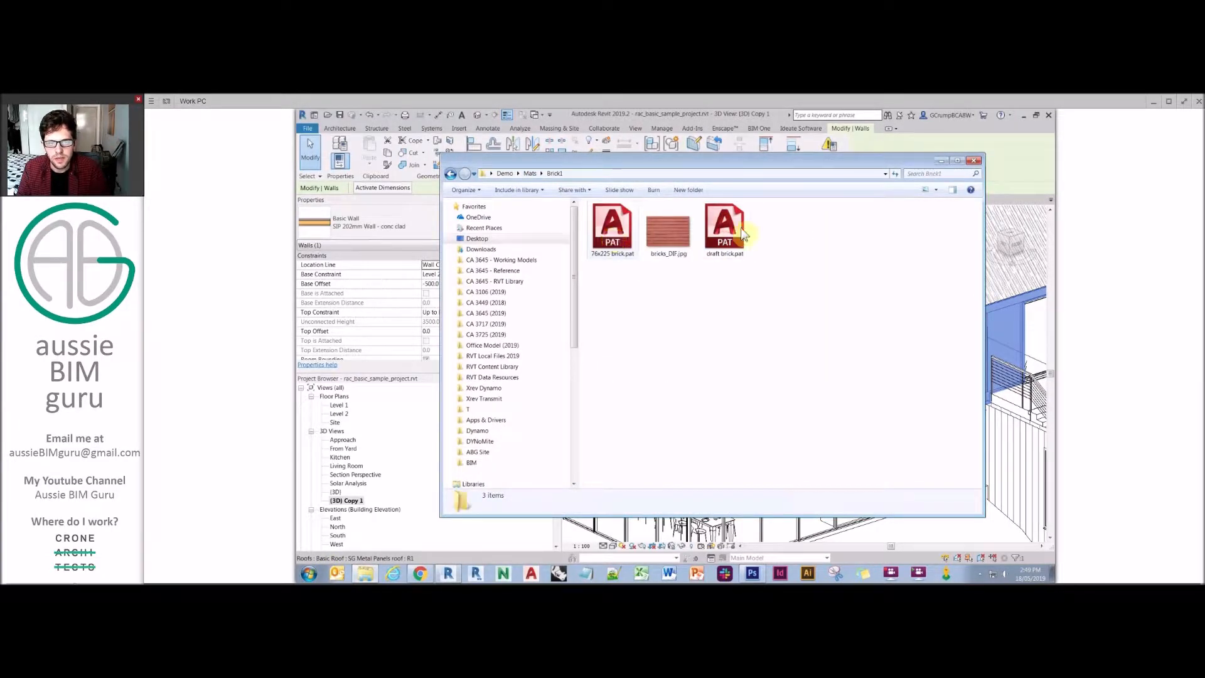
pyautogui.click(614, 233)
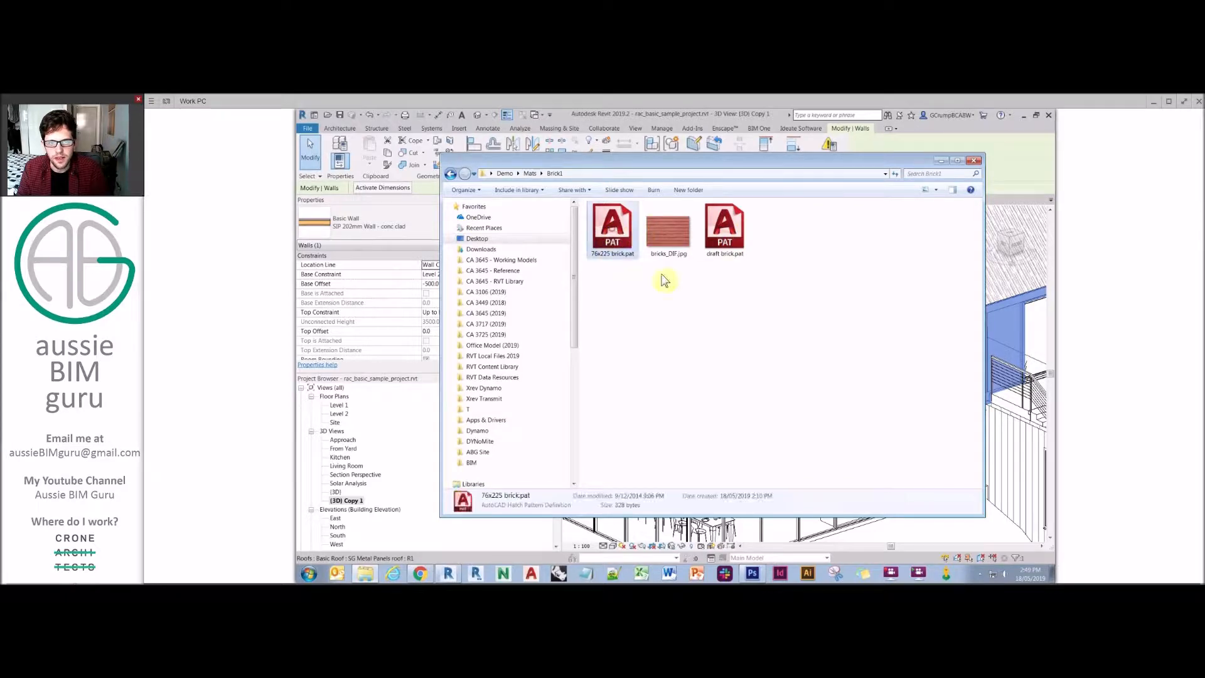
pyautogui.click(851, 278)
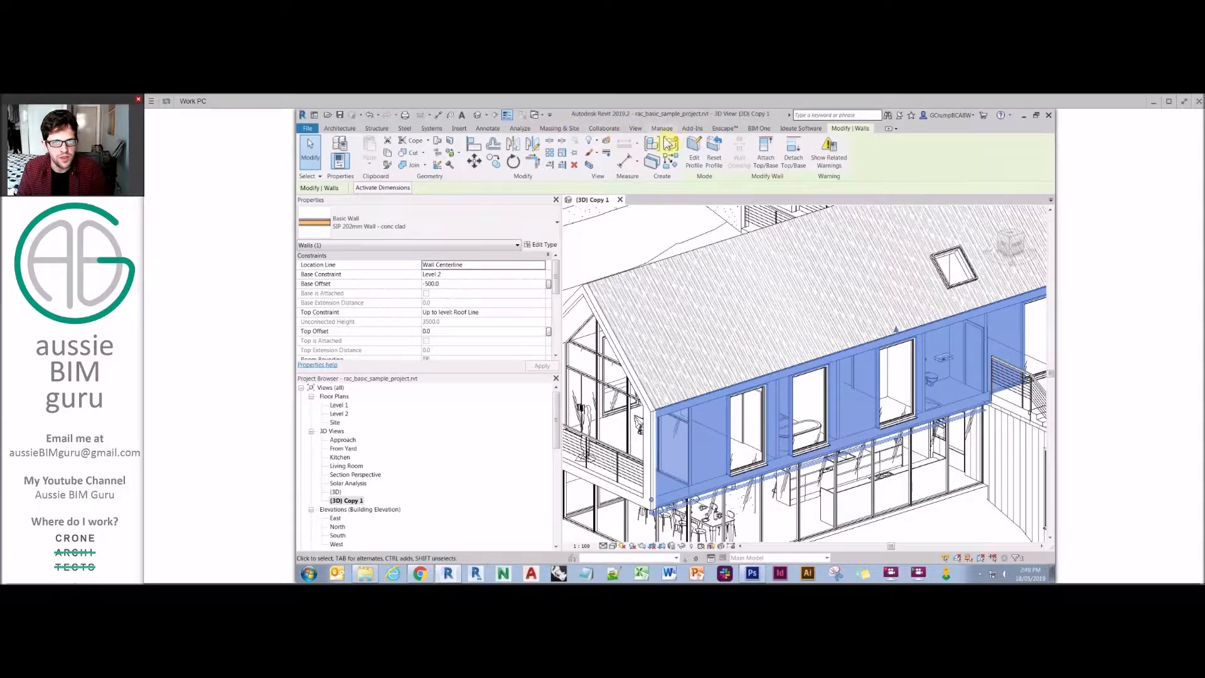
# - Duplicate the selected wall's type as SIP 202mm Wall - BRICK CLAD
pyautogui.click(541, 245)
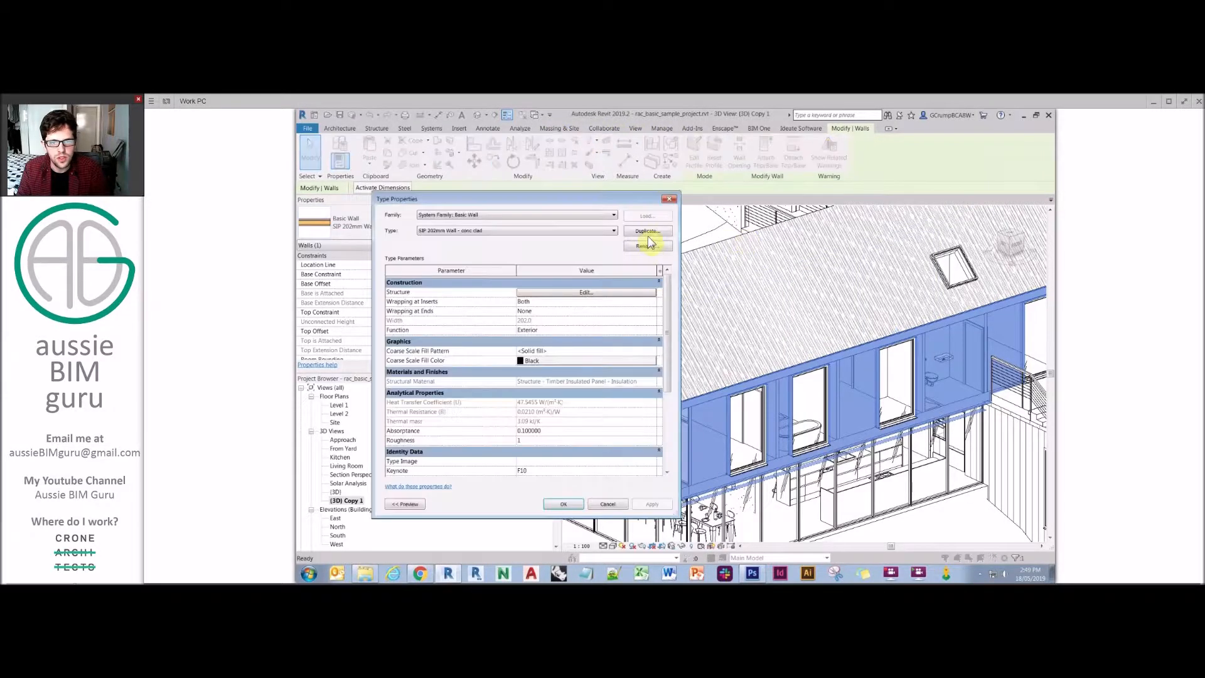
pyautogui.moveTo(613, 245); pyautogui.dragTo(704, 252)
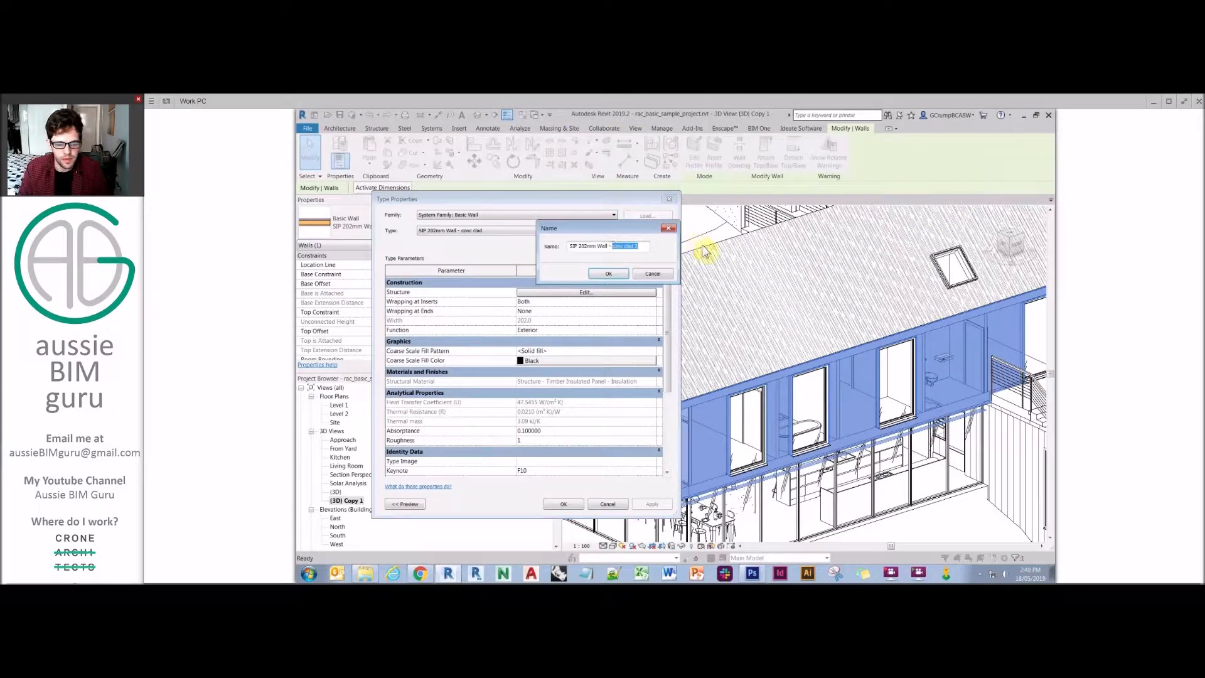
pyautogui.press('Return')
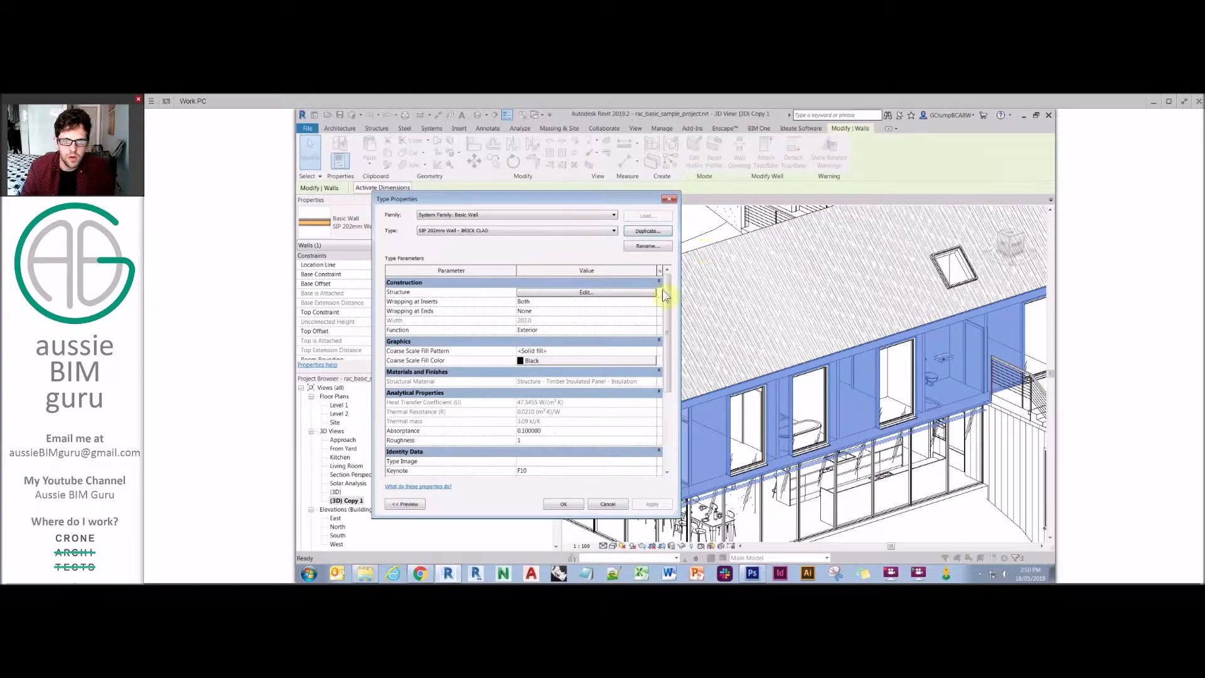
# - Open the material selection for the outermost Finish 2 layer in the brick-clad wall type's structure
pyautogui.click(623, 293)
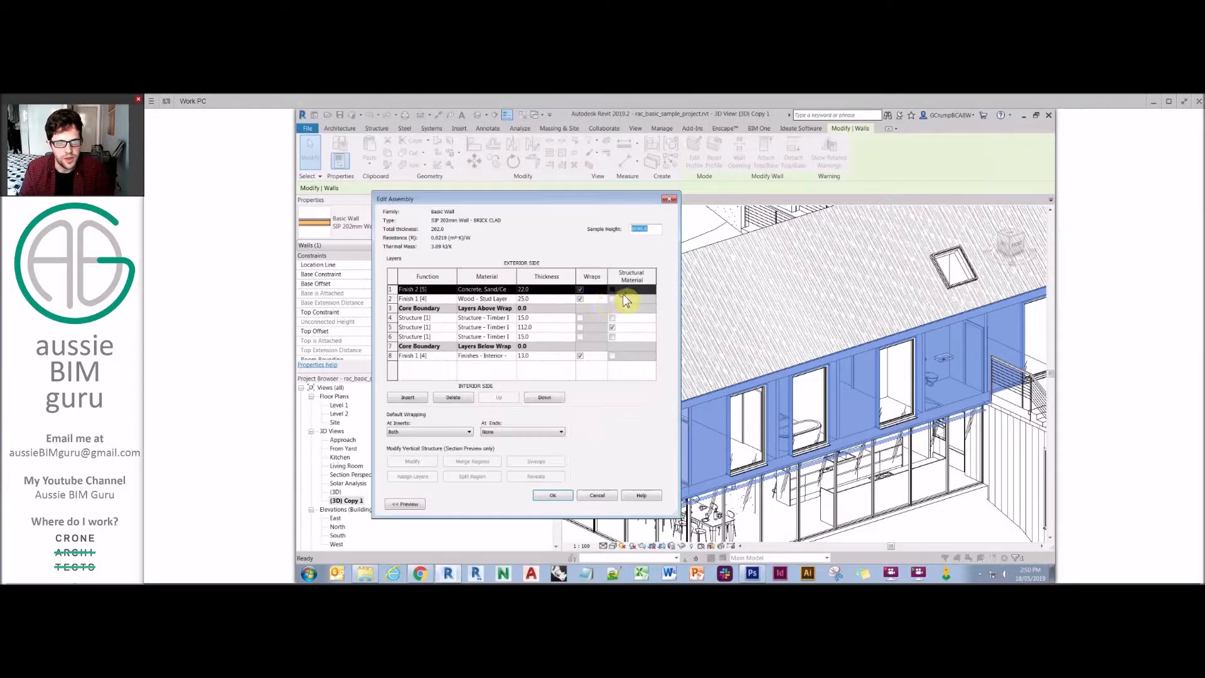
pyautogui.click(497, 290)
pyautogui.click(499, 300)
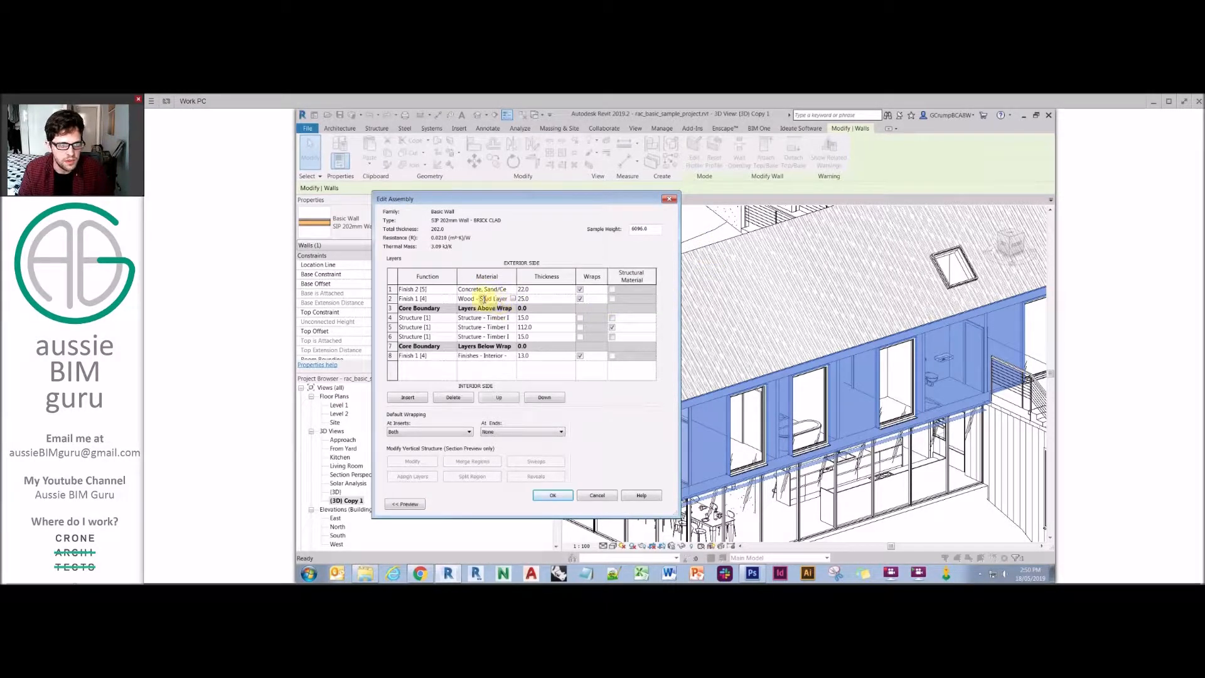
pyautogui.click(539, 290)
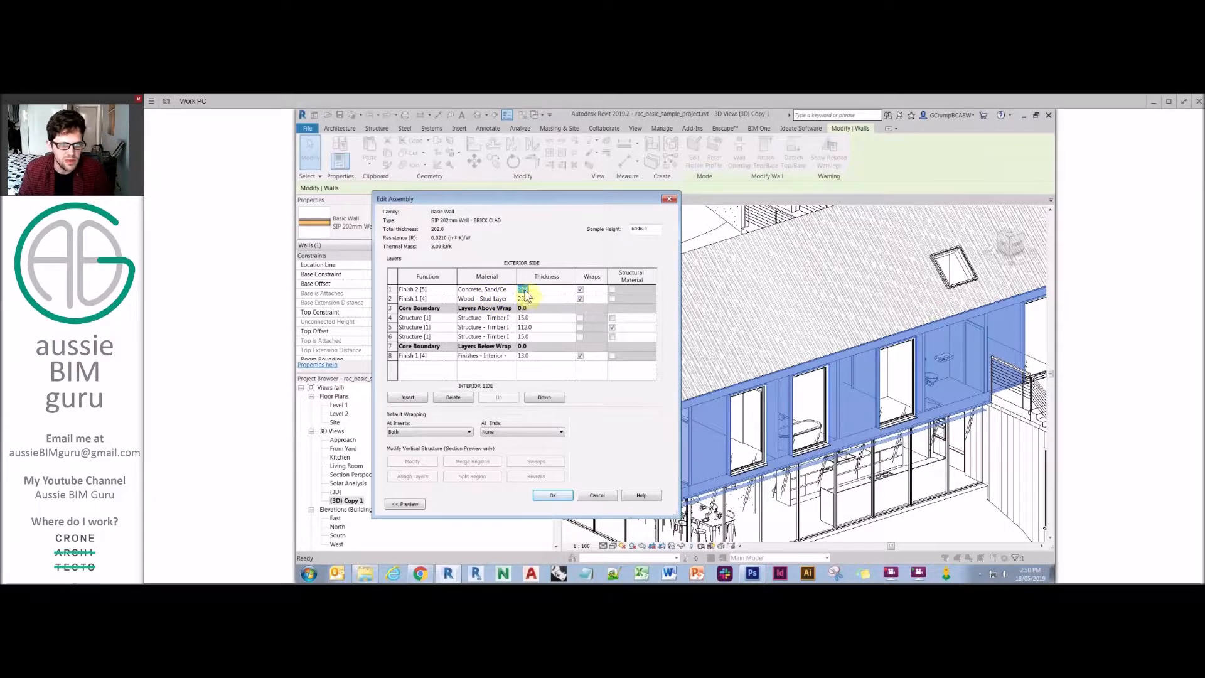
pyautogui.moveTo(519, 290); pyautogui.dragTo(736, 277)
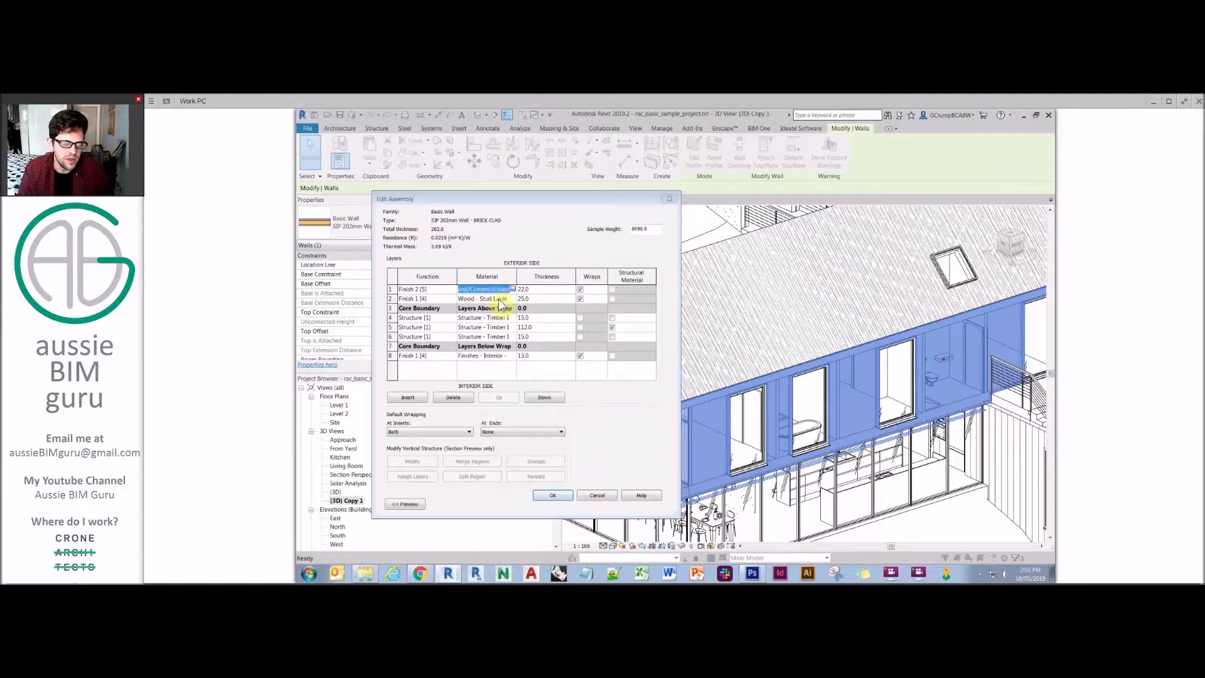
pyautogui.scroll(3, 531, 289)
pyautogui.scroll(5, 531, 289)
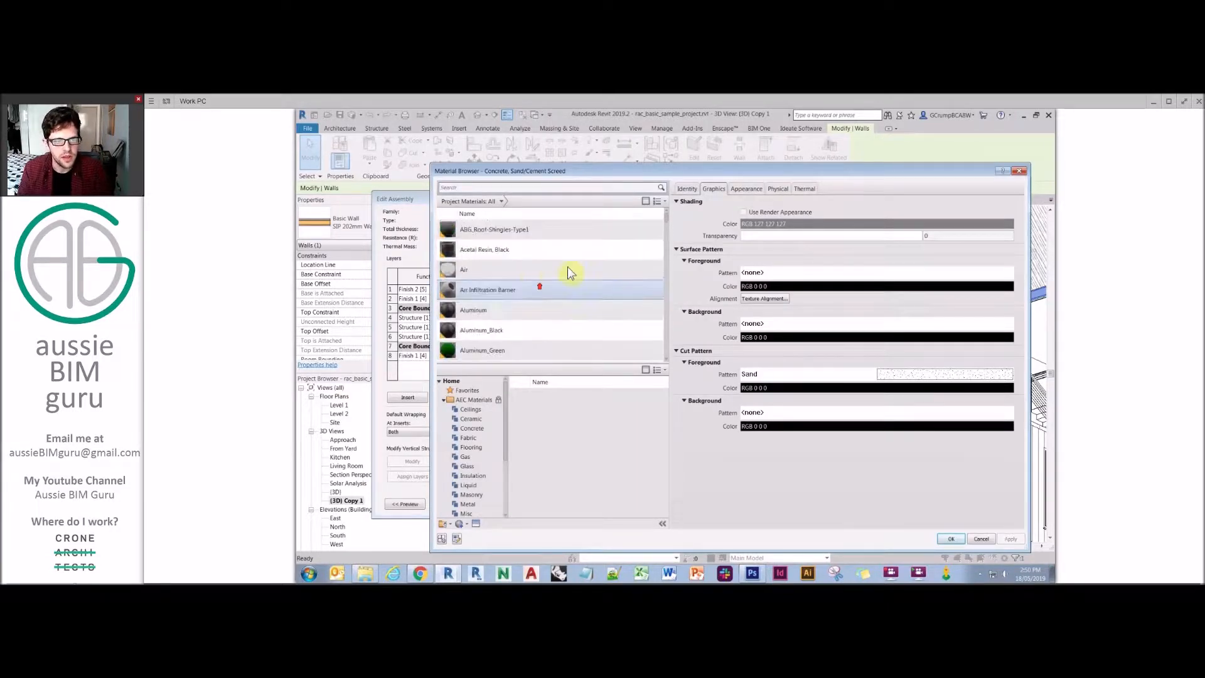
# - Duplicate the ABG_Roof-Shingles-Type1 material and name the copy ABG_Brick-Type1
pyautogui.click(496, 230)
pyautogui.rightClick(482, 229)
pyautogui.click(507, 244)
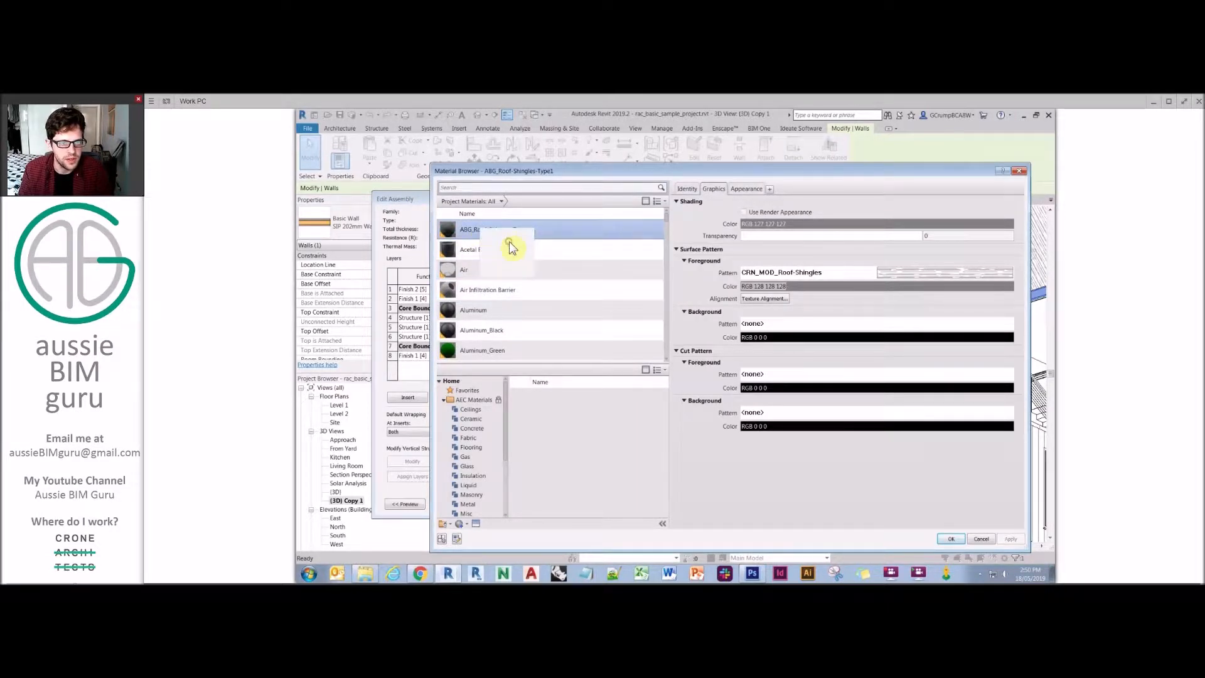
pyautogui.write('ABG_Brick-T')
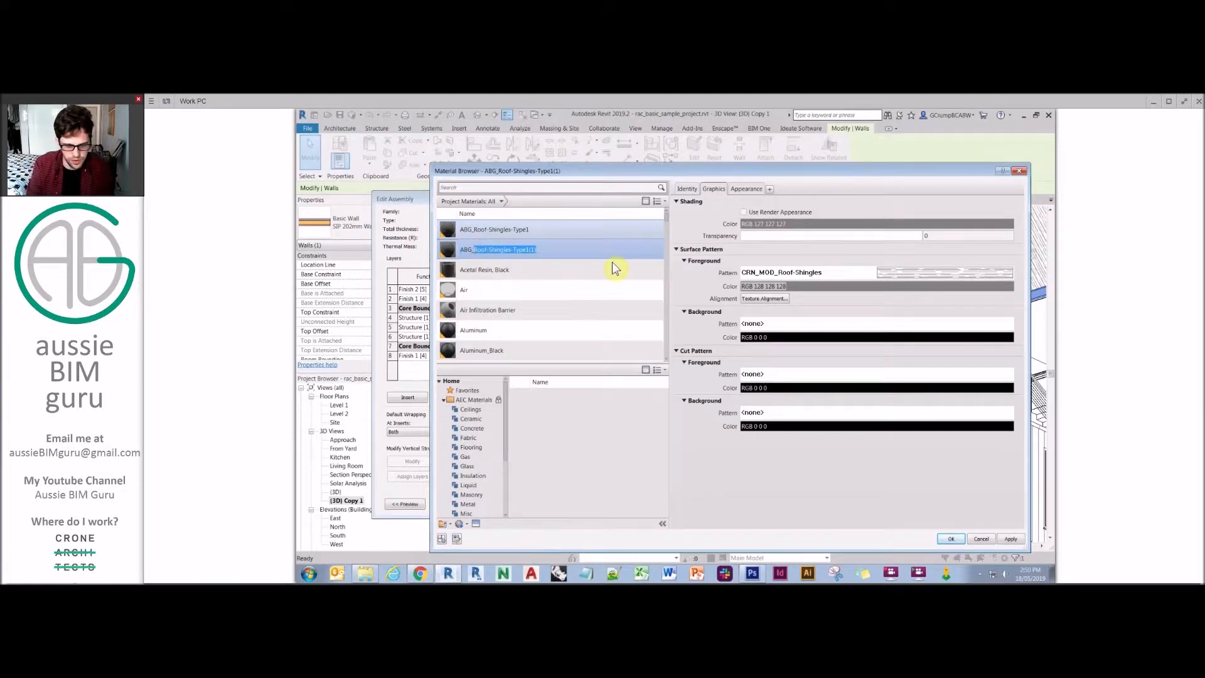
pyautogui.write('ype1')
pyautogui.press('Return')
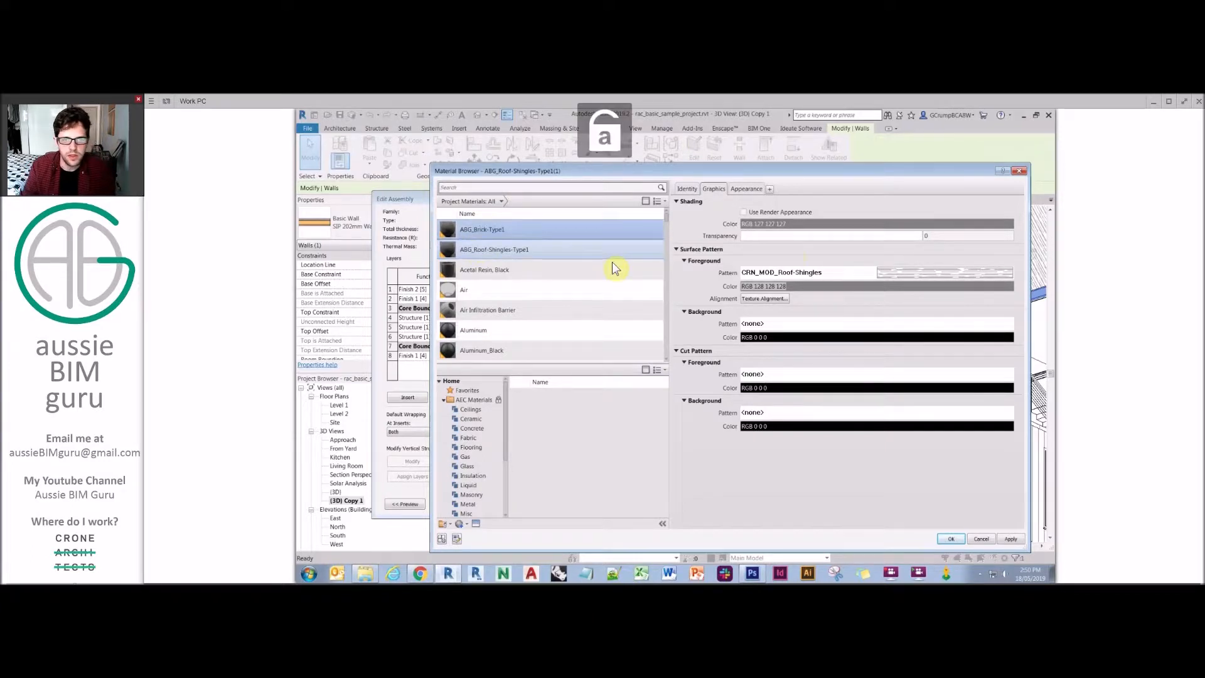
# - Import 76x225 brick.pat from the Brick1 folder as a custom model pattern and assign it to the brick's foreground surface pattern
pyautogui.click(877, 275)
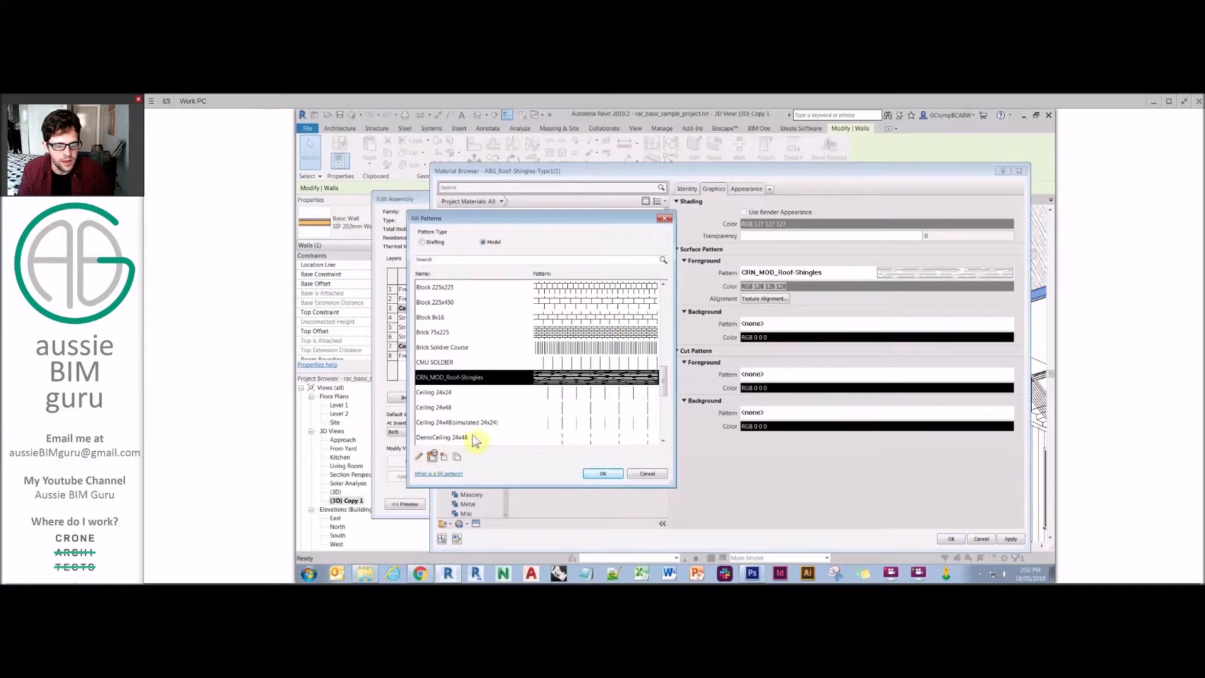
pyautogui.click(431, 456)
pyautogui.click(543, 352)
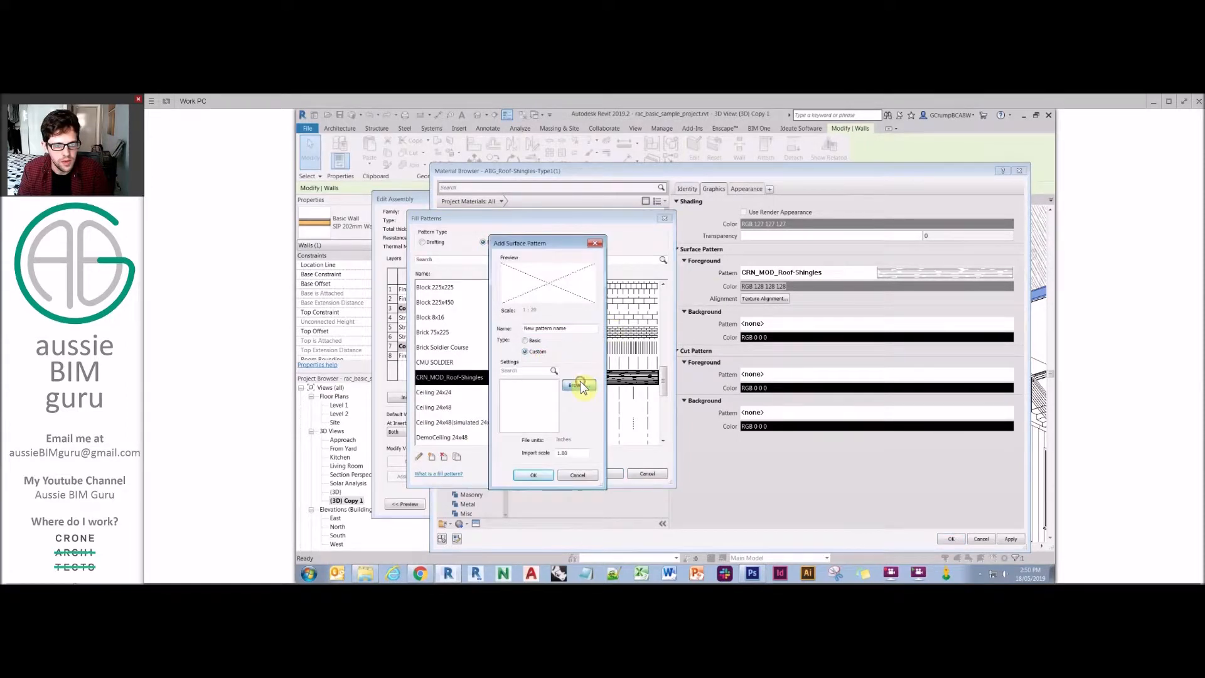
pyautogui.click(577, 385)
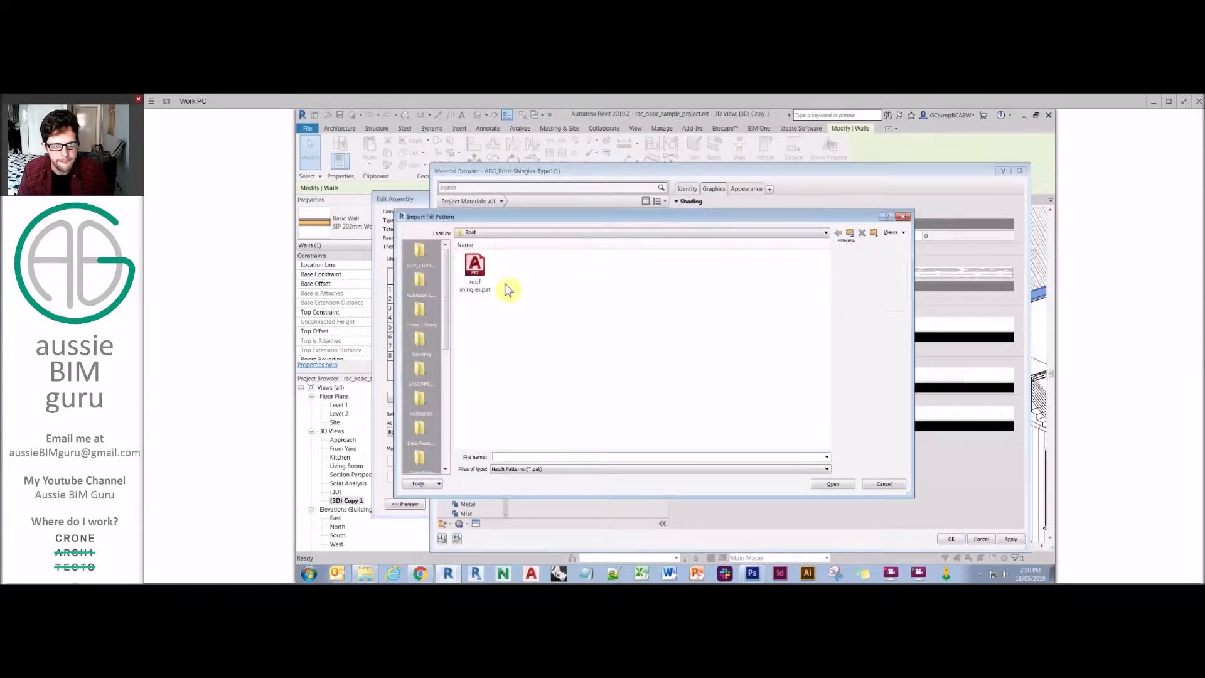
pyautogui.click(854, 235)
pyautogui.doubleClick(547, 270)
pyautogui.click(476, 276)
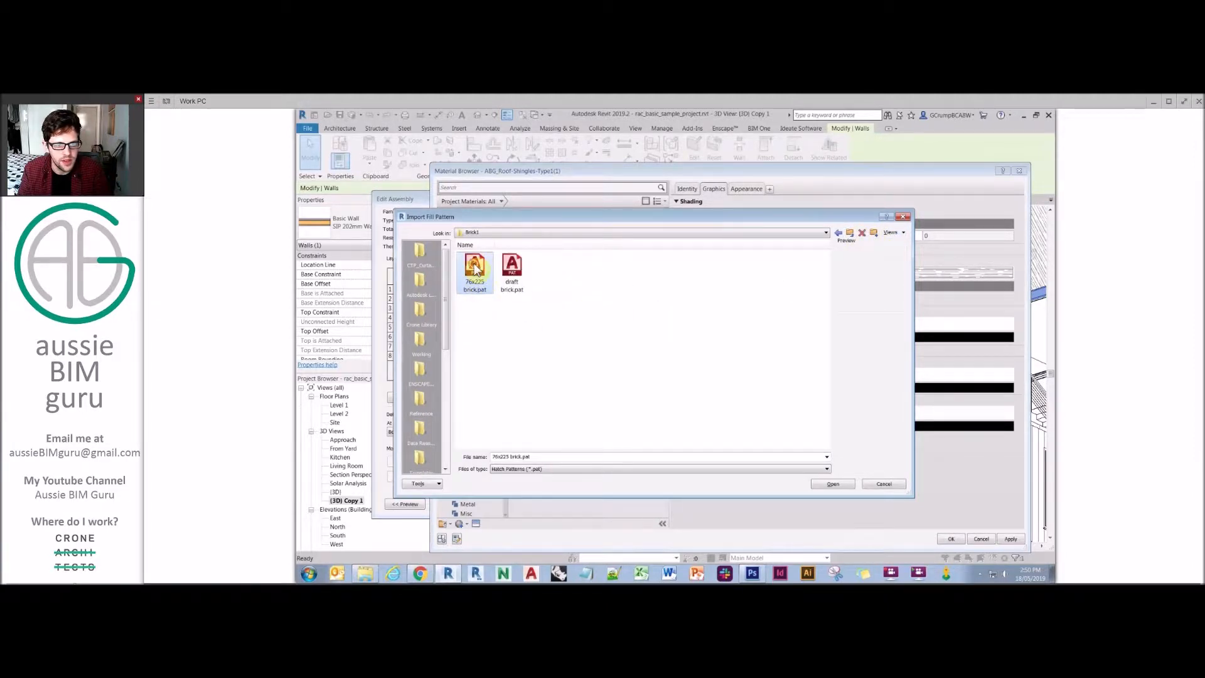
pyautogui.doubleClick(475, 269)
pyautogui.click(534, 476)
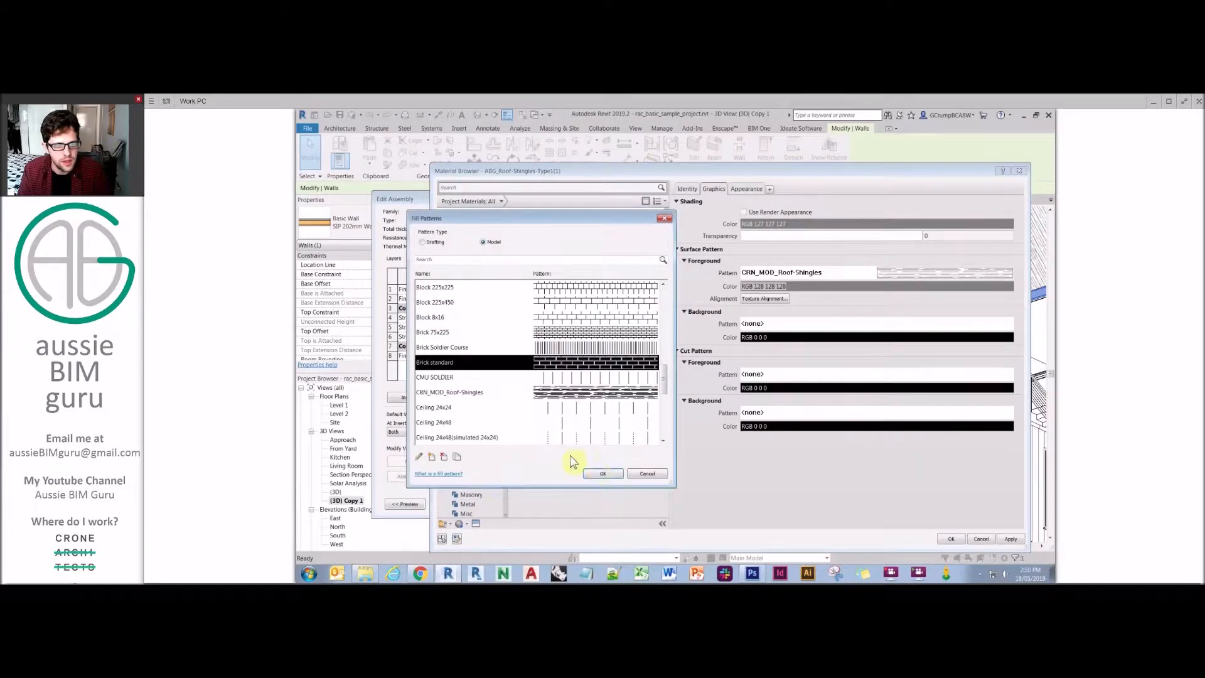
pyautogui.click(603, 474)
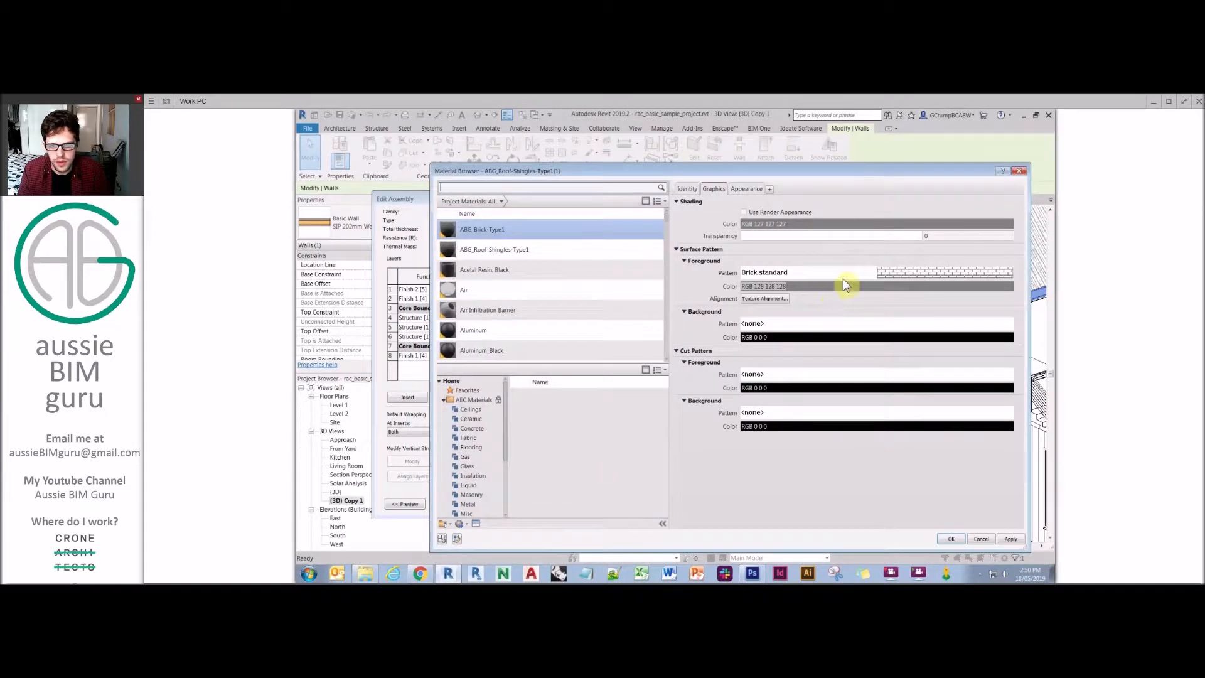
# - Import draft brick.pat as a custom drafting pattern and assign it to the brick material's foreground cut pattern
pyautogui.click(768, 374)
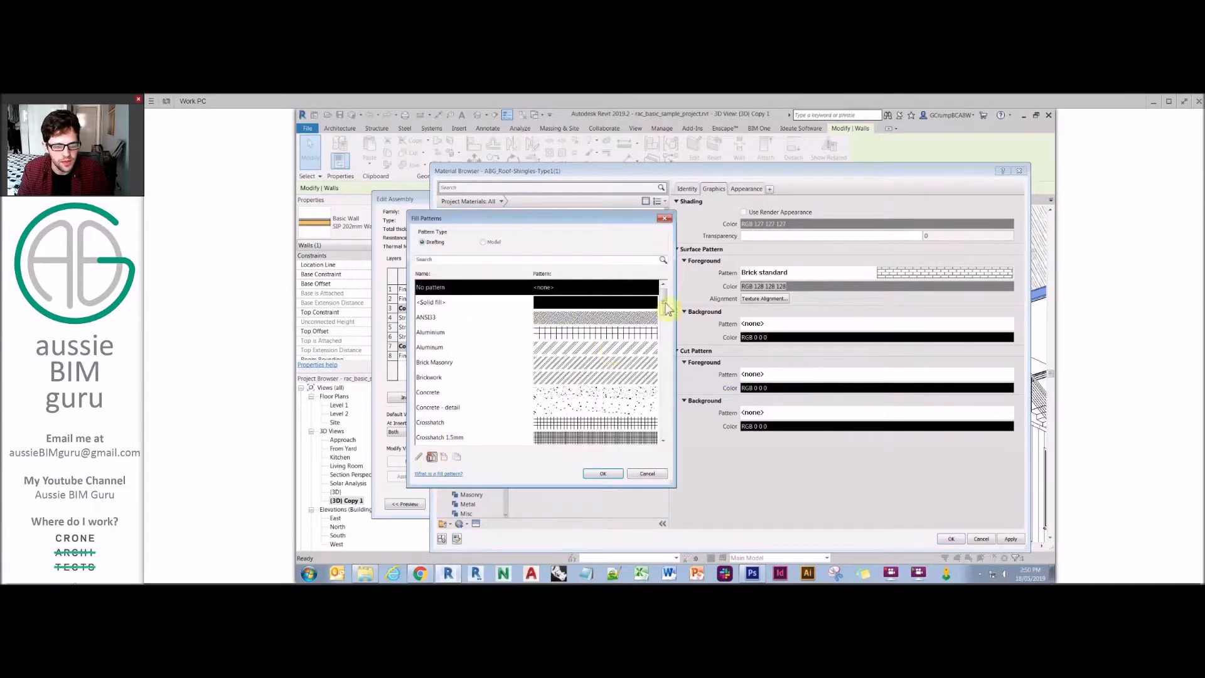
pyautogui.click(536, 353)
pyautogui.click(578, 389)
pyautogui.doubleClick(510, 269)
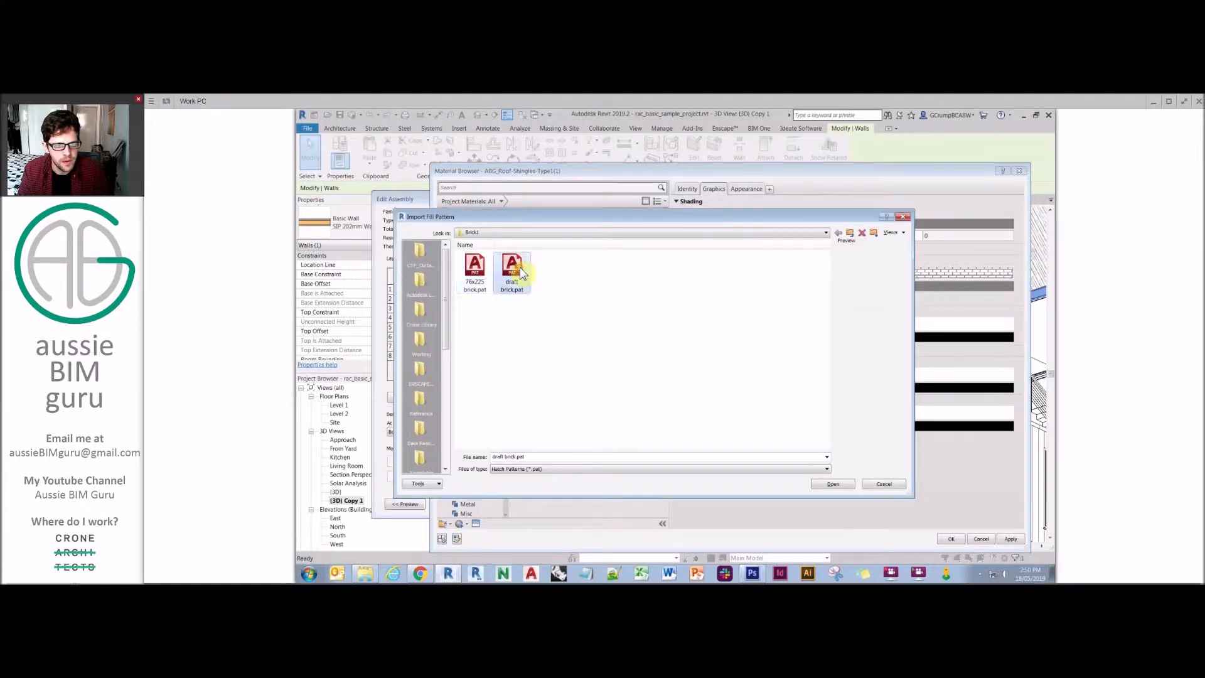
pyautogui.click(533, 476)
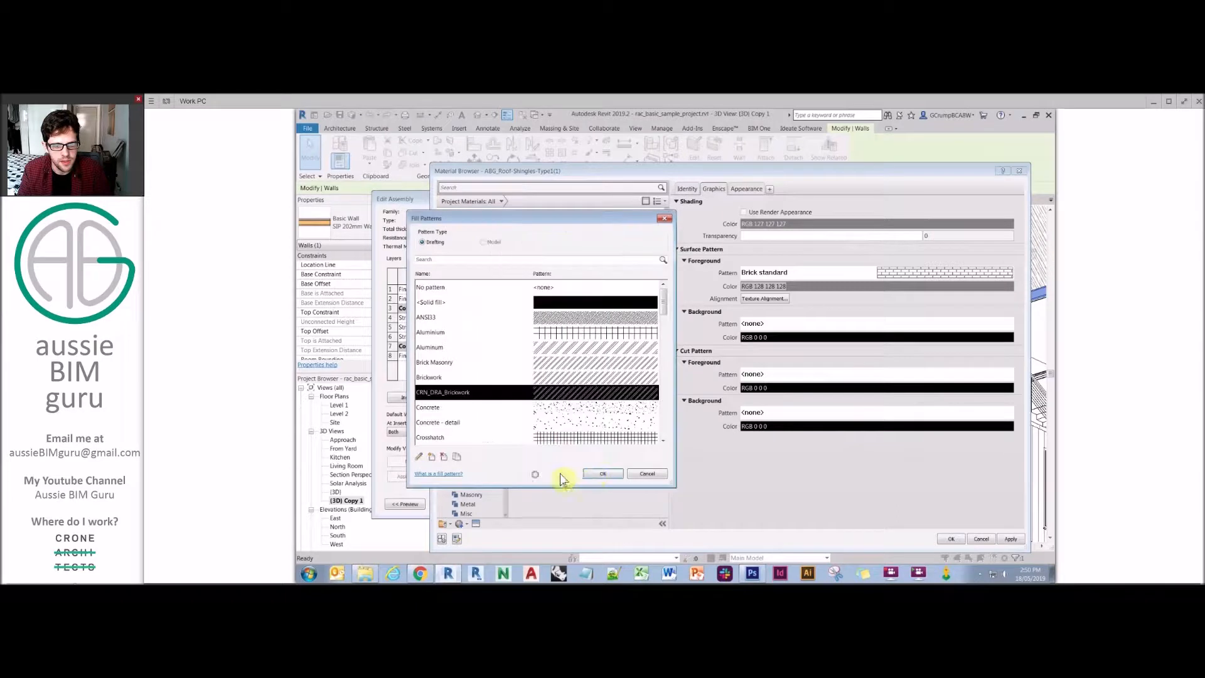
pyautogui.click(601, 475)
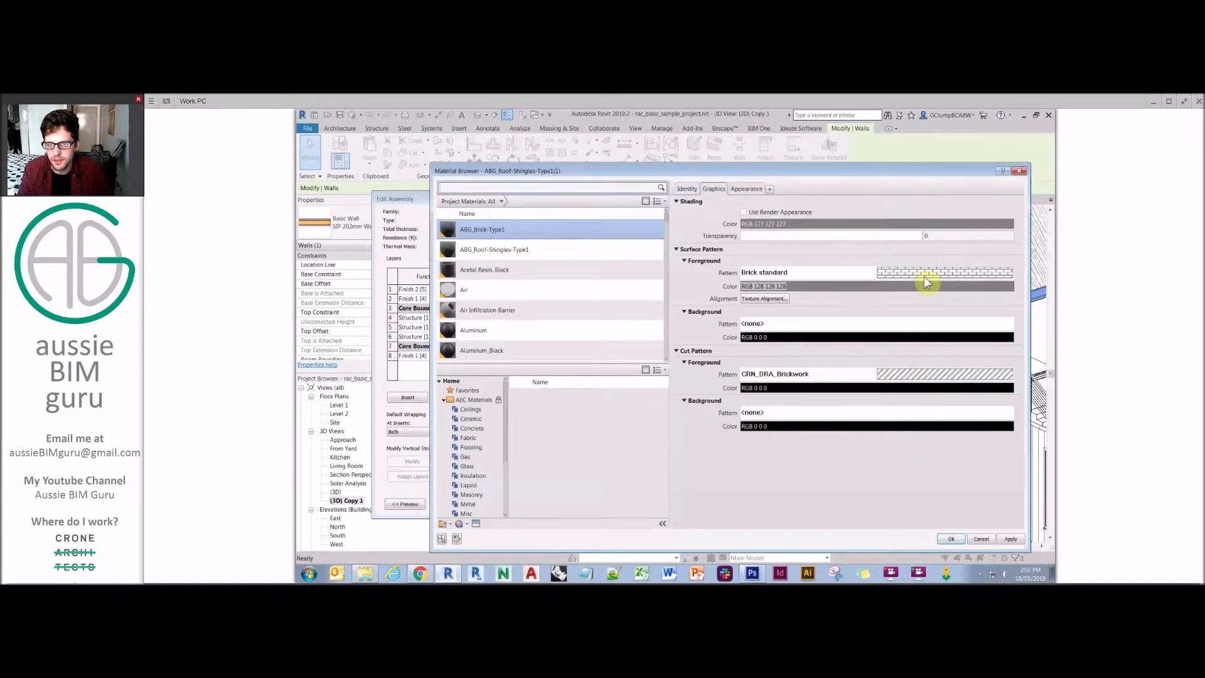
# - Duplicate the brick material's shared appearance asset and rename the copy ABG_Brick-Type1
pyautogui.click(747, 190)
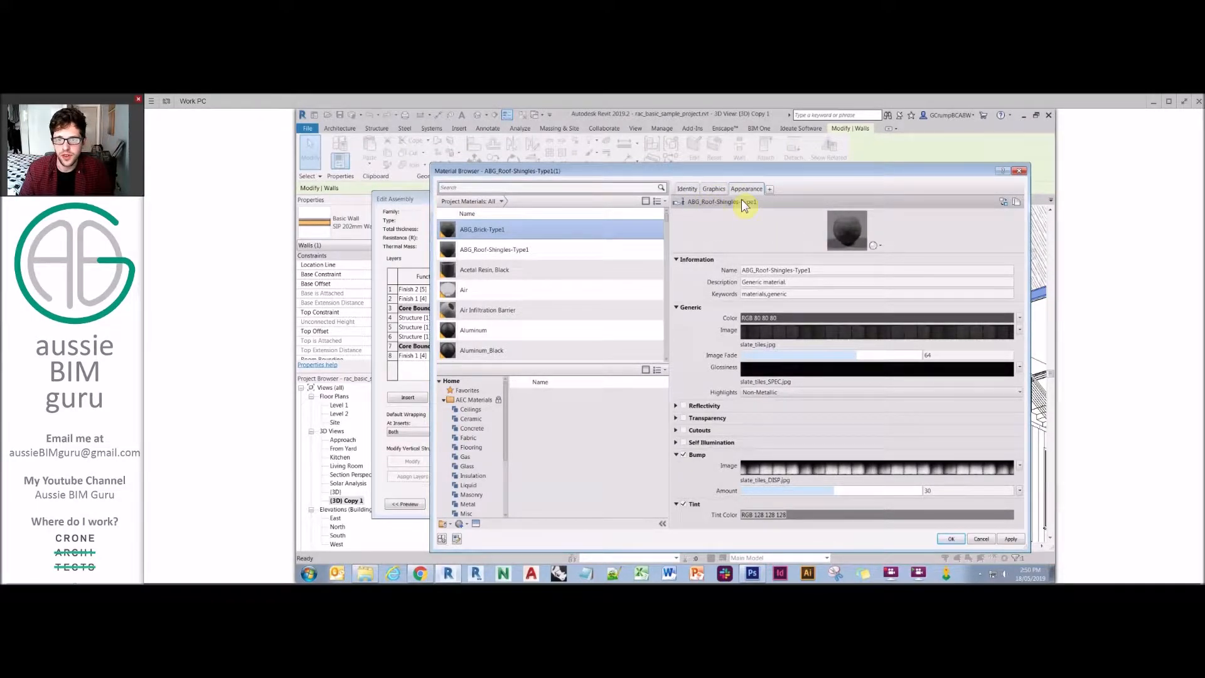
pyautogui.rightClick(498, 234)
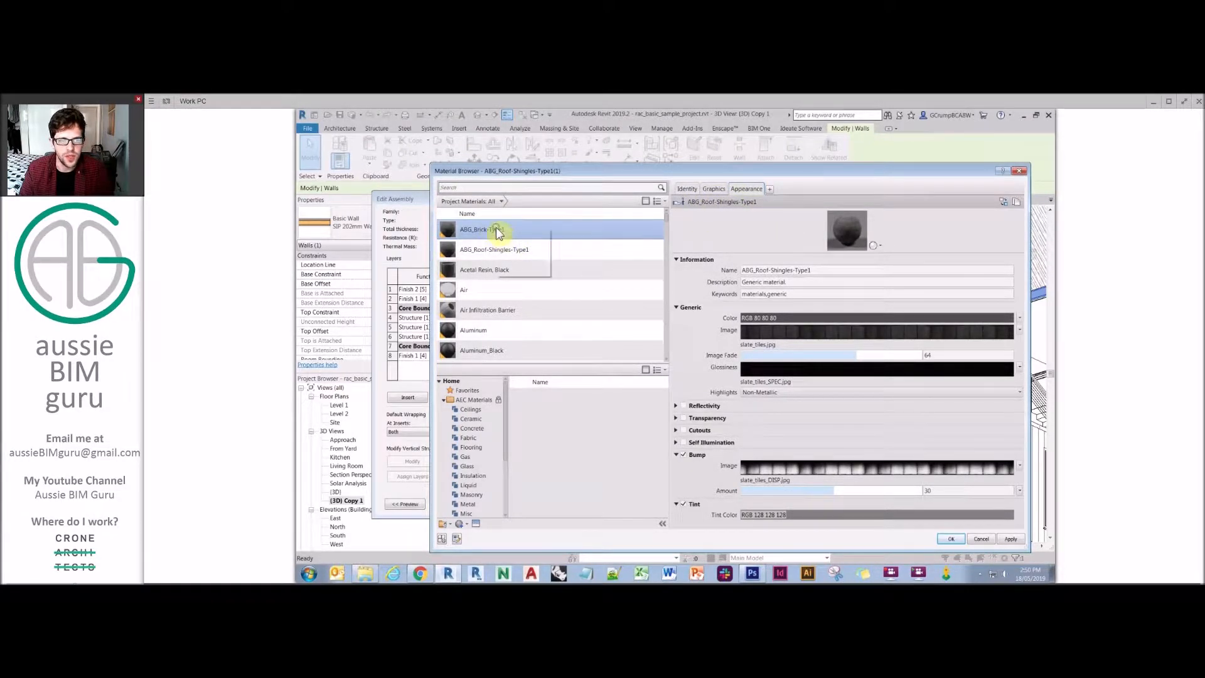
pyautogui.click(517, 255)
pyautogui.hotkey('ctrl', 'c')
pyautogui.click(1017, 202)
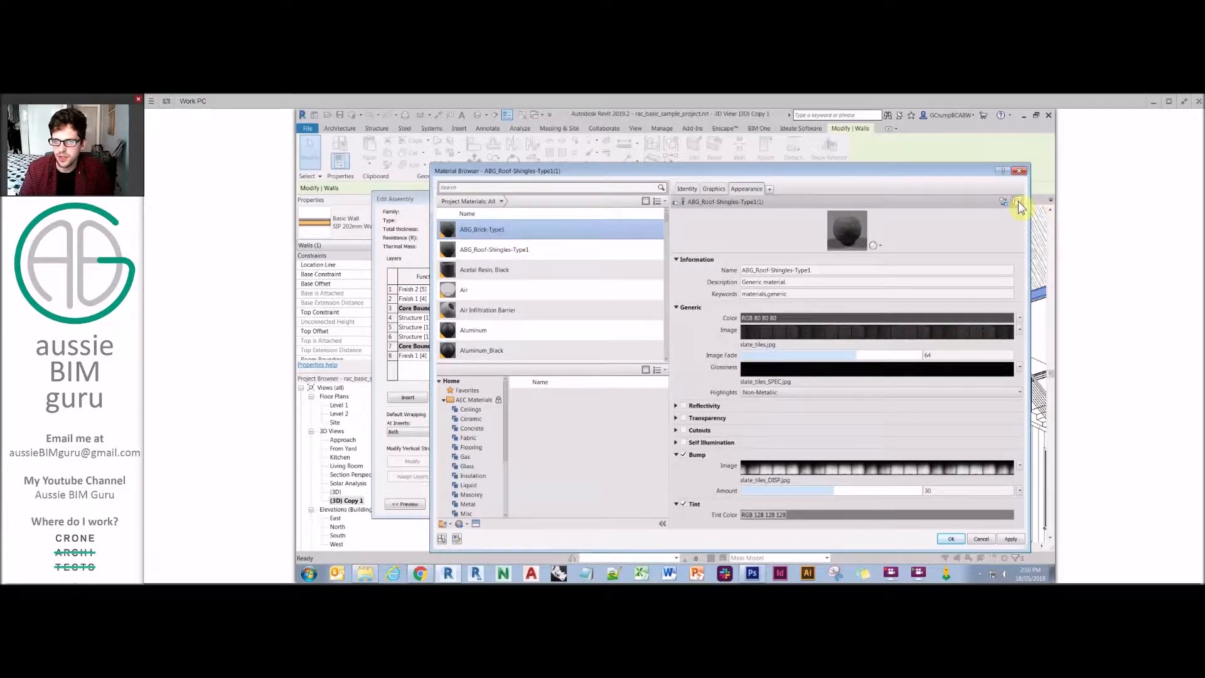
pyautogui.moveTo(825, 270); pyautogui.dragTo(705, 269)
pyautogui.hotkey('ctrl', 'v')
pyautogui.click(785, 299)
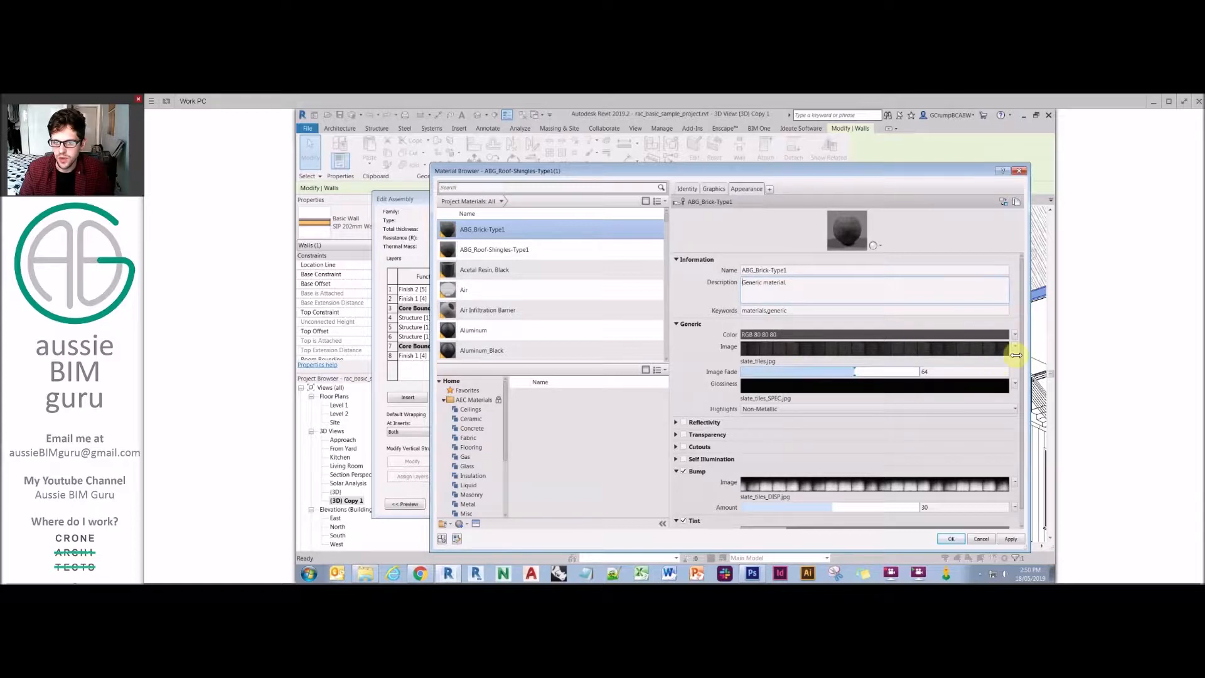
# - Replace the brick appearance's slate image with bricks_DIF.jpg from the Brick1 folder and check it in the Texture Editor
pyautogui.click(1017, 349)
pyautogui.click(983, 341)
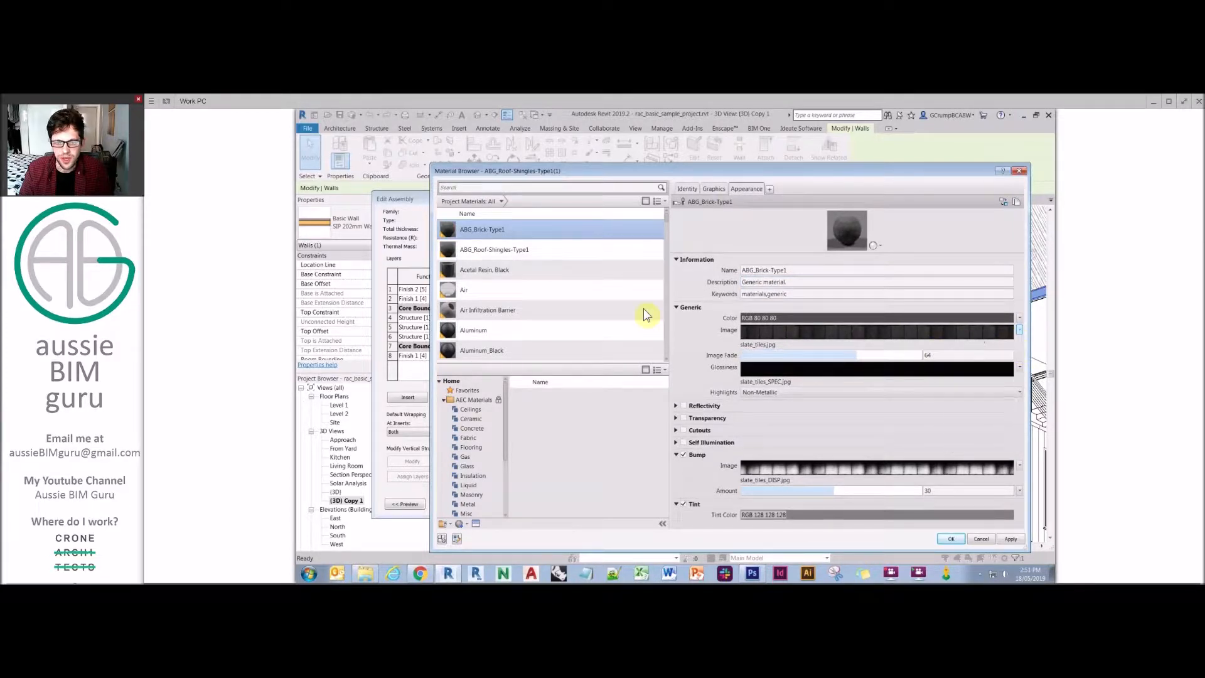
pyautogui.click(1020, 333)
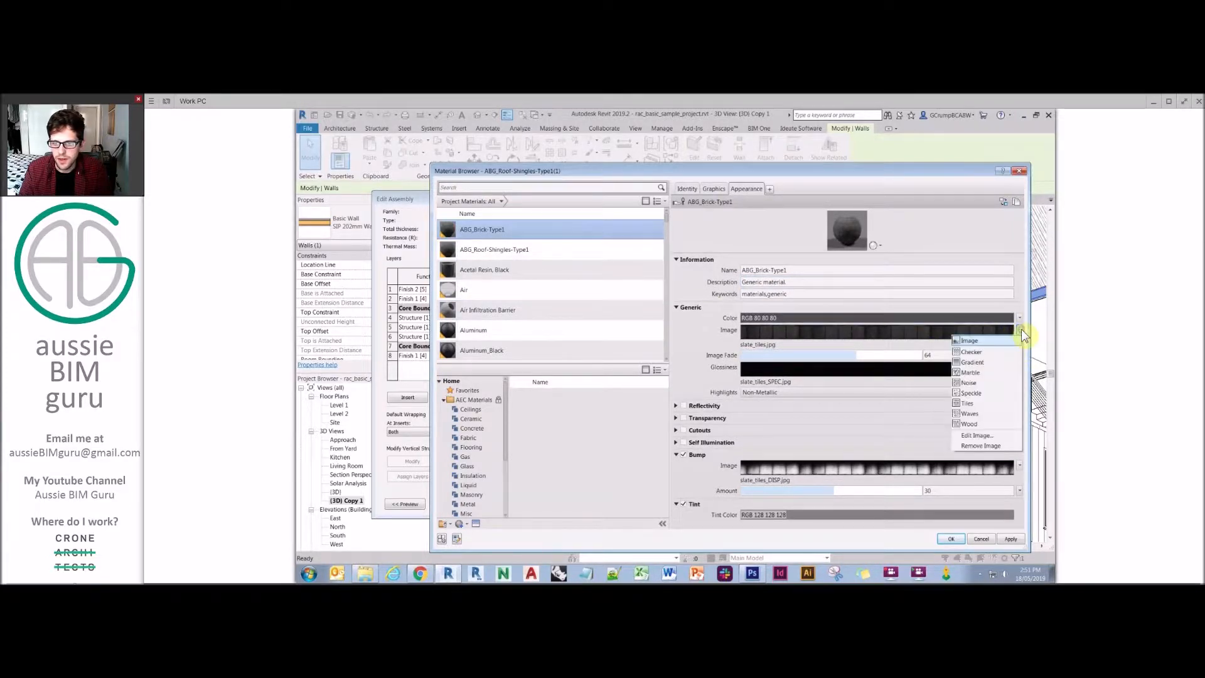
pyautogui.click(762, 344)
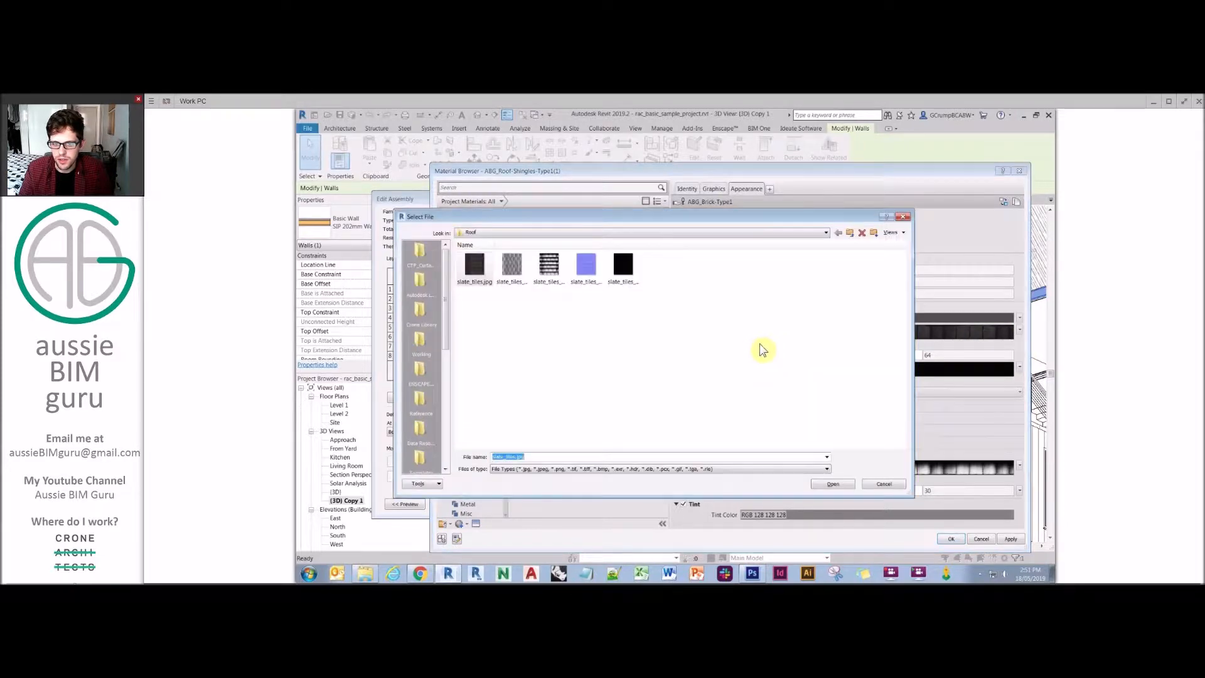
pyautogui.click(850, 232)
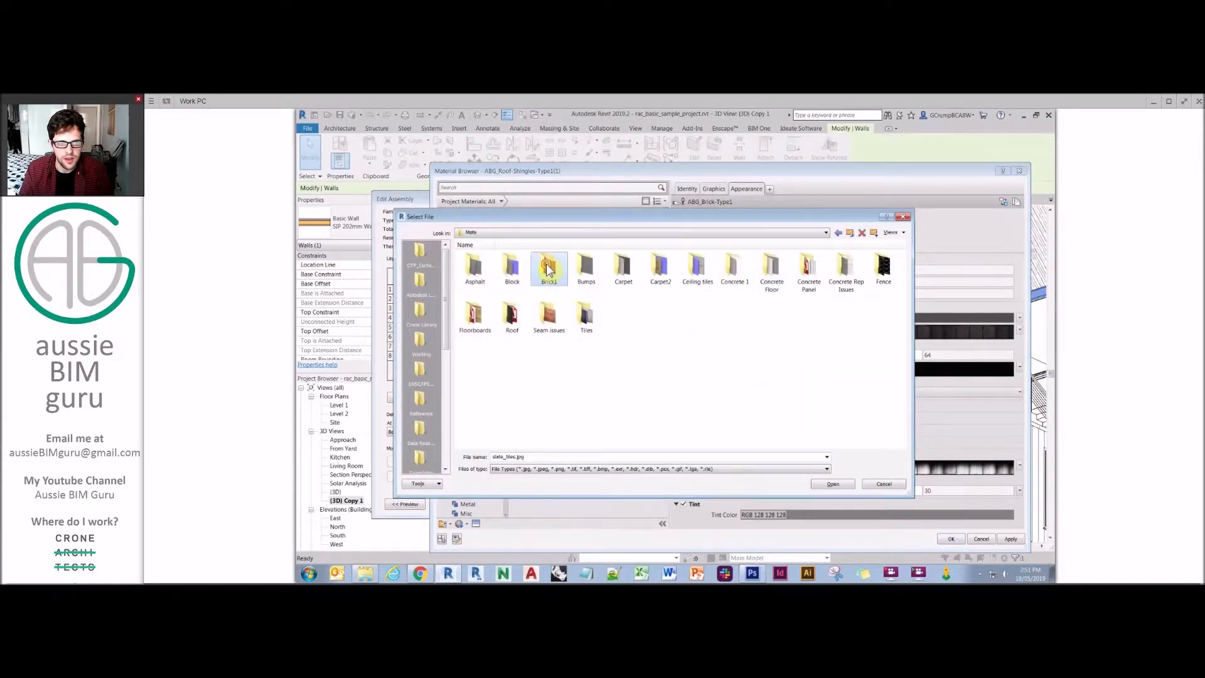
pyautogui.doubleClick(551, 270)
pyautogui.rightClick(471, 264)
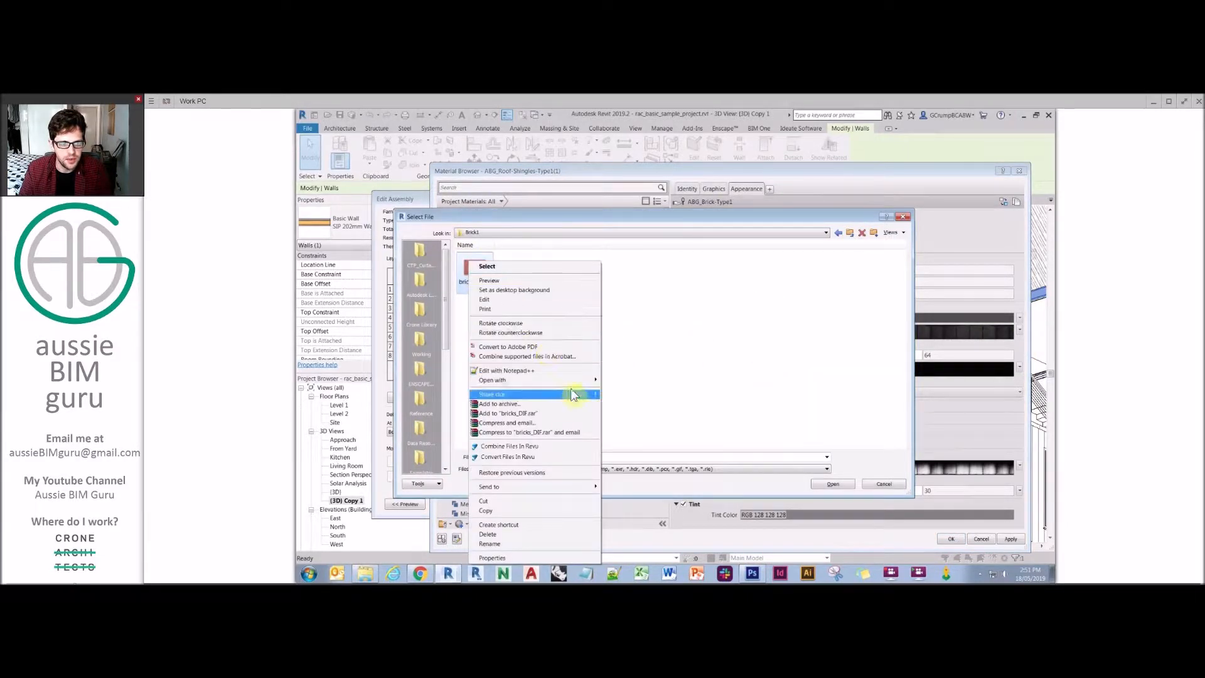
pyautogui.click(645, 359)
pyautogui.doubleClick(476, 271)
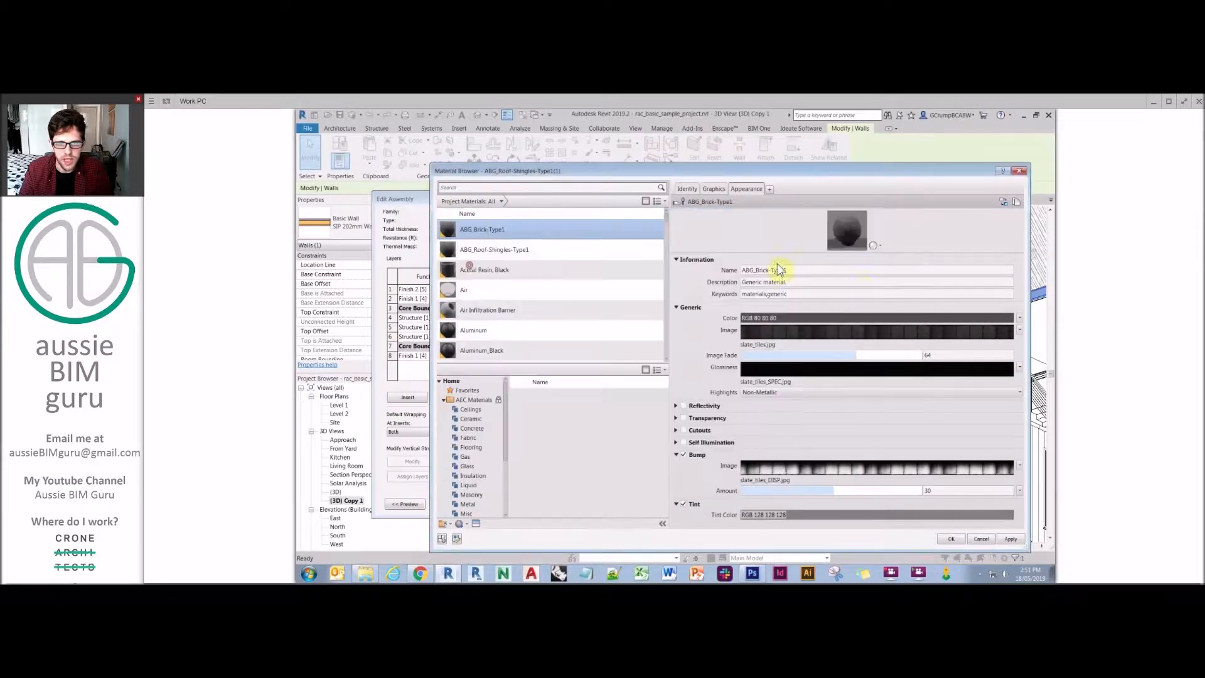
pyautogui.click(846, 330)
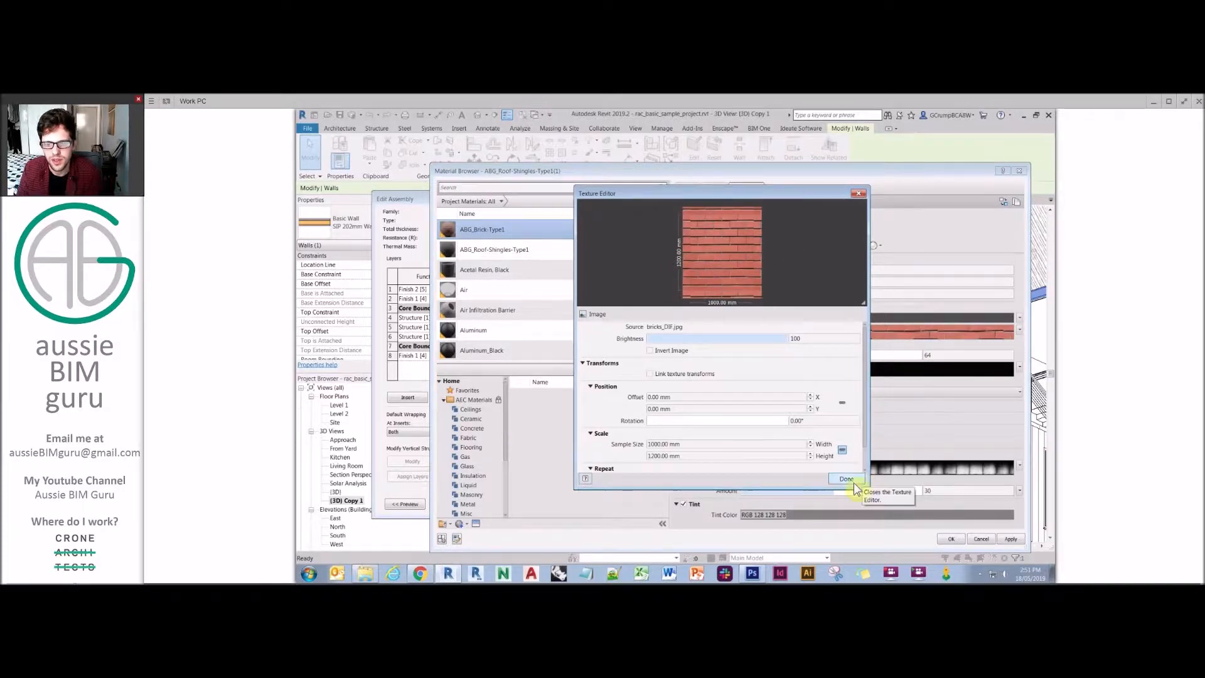
pyautogui.click(861, 193)
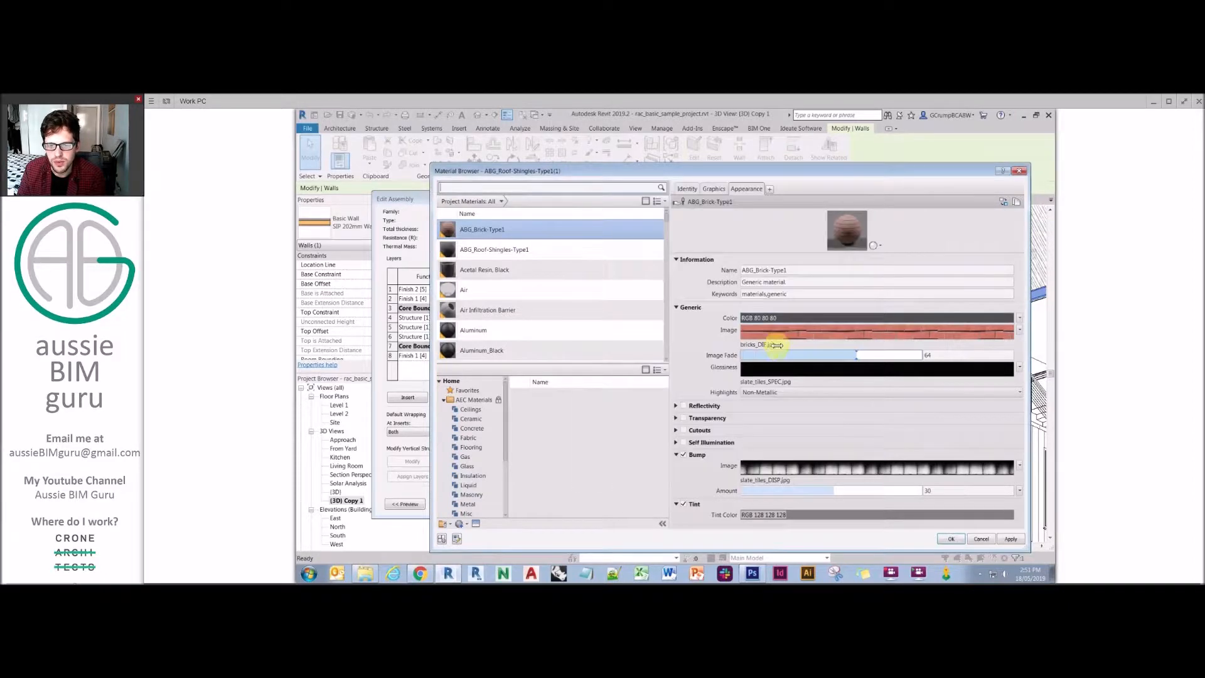
# - Set the brick appearance's generic image to CON065_DIFFUSE.png from the Block folder and inspect the texture
pyautogui.click(767, 340)
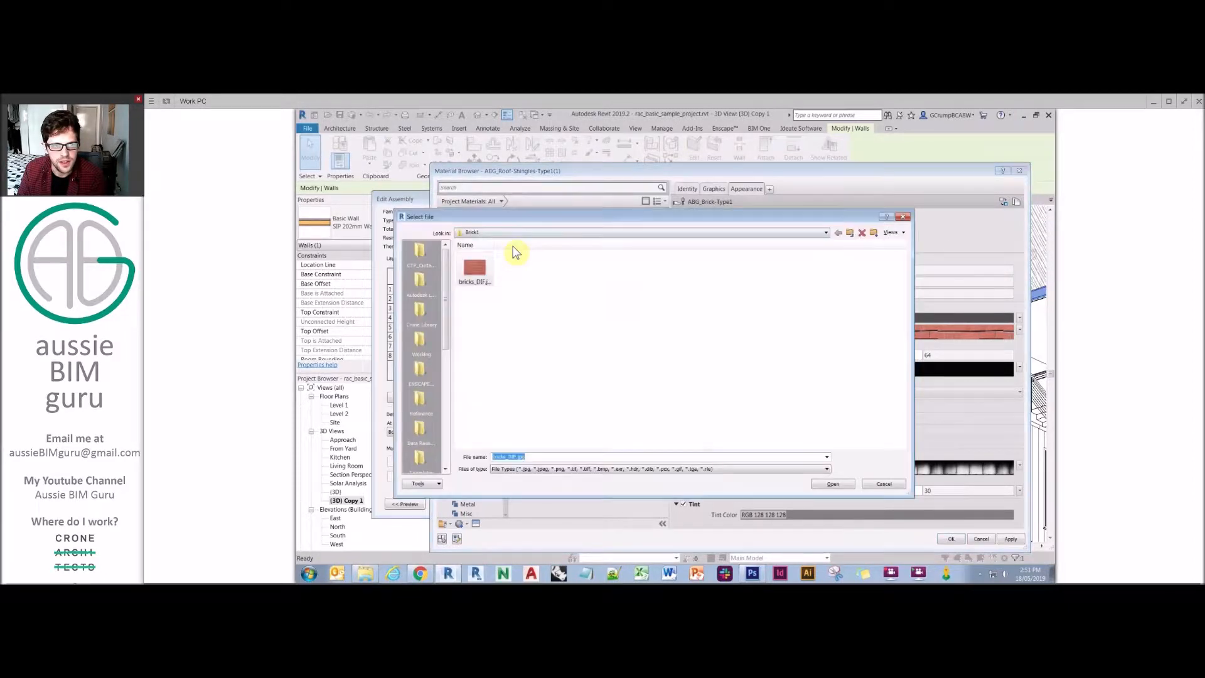
pyautogui.click(850, 233)
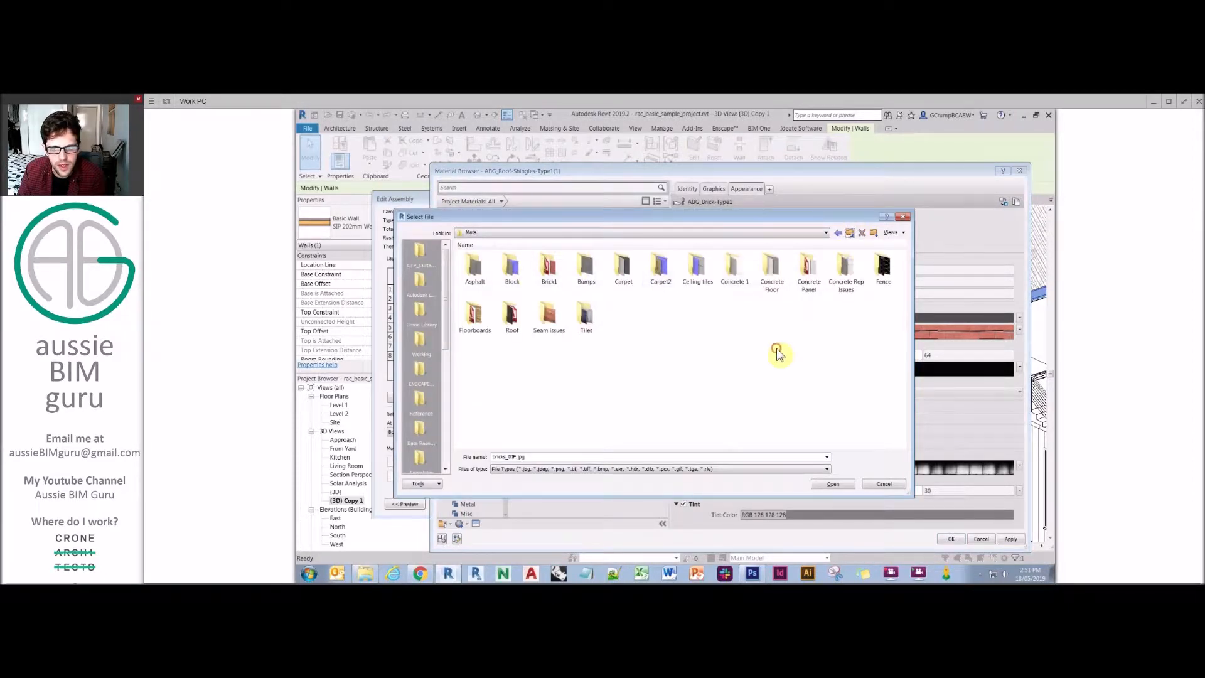
pyautogui.doubleClick(513, 266)
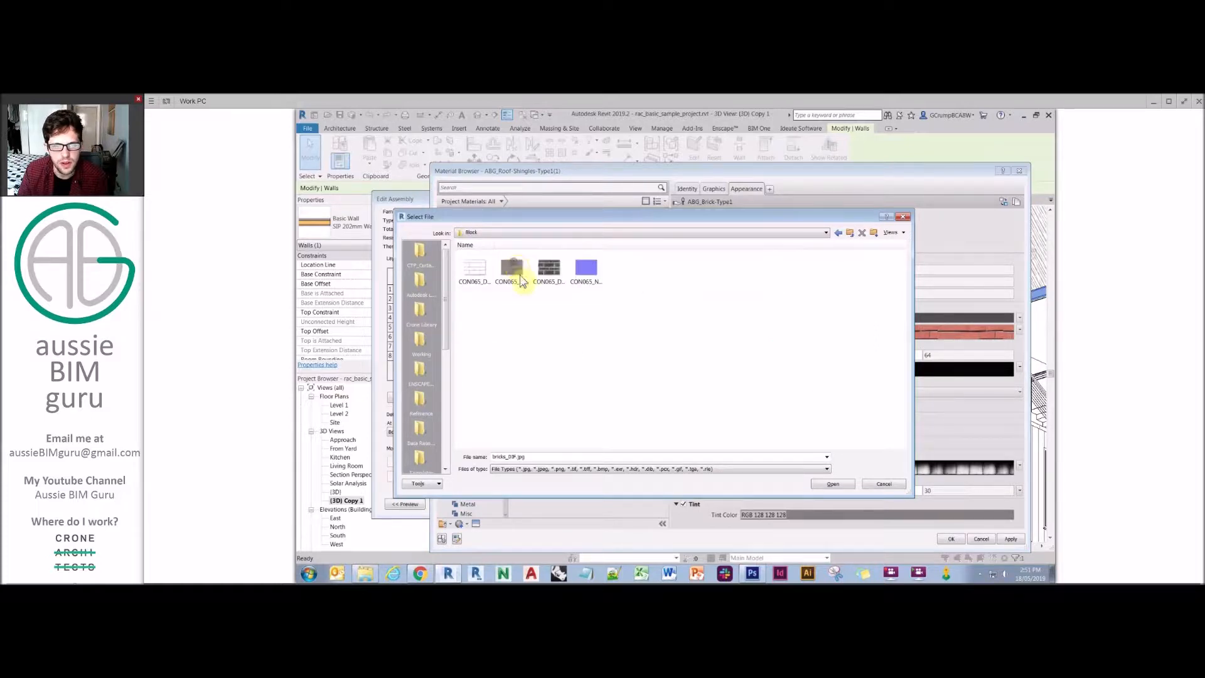
pyautogui.doubleClick(509, 268)
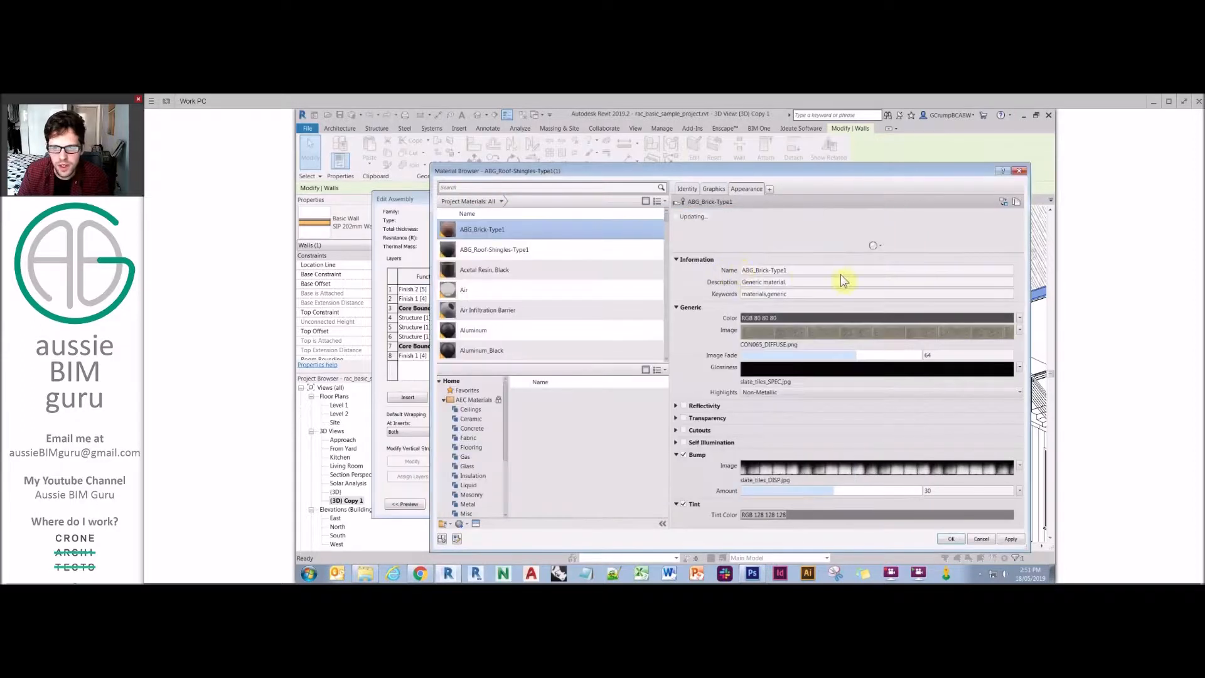
pyautogui.click(731, 344)
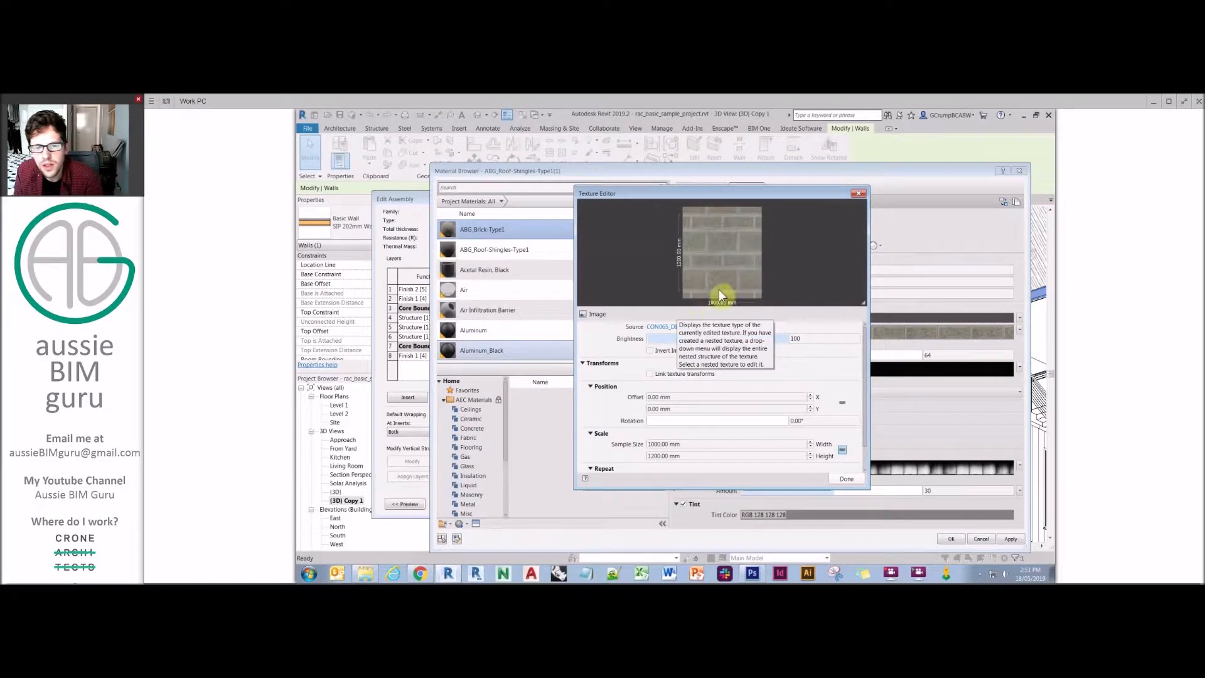
pyautogui.click(846, 478)
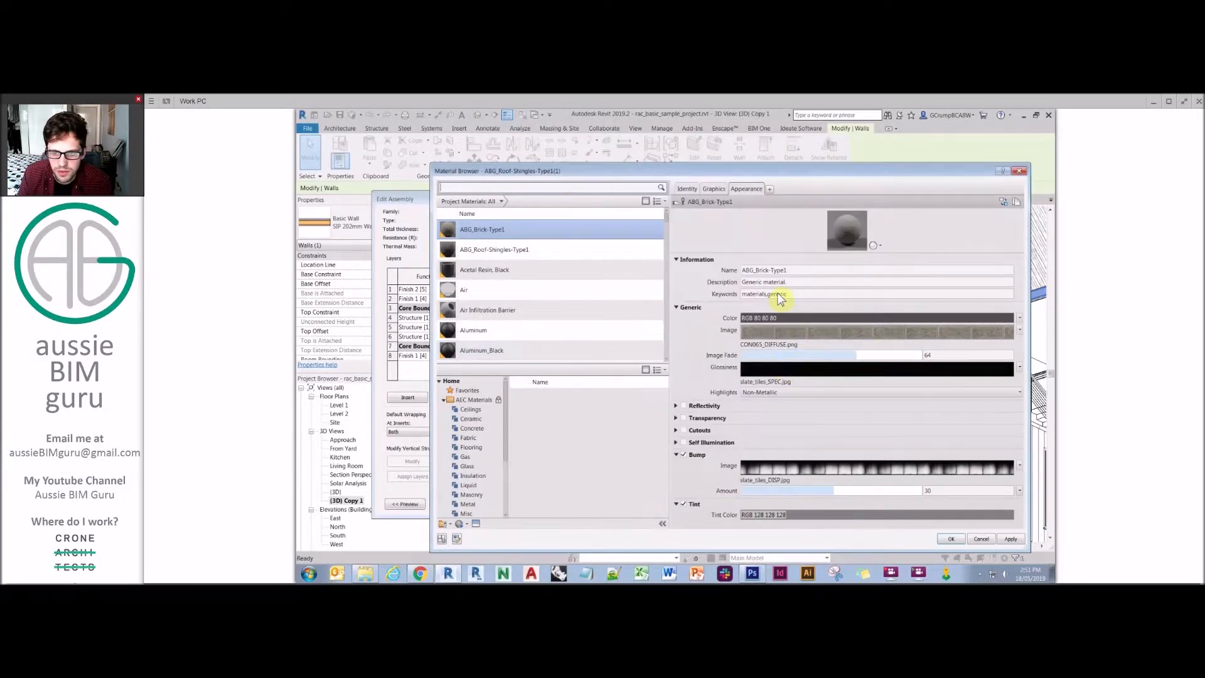
# - Import the 200x400 block pattern file from the Block folder as a custom model pattern and assign it to the foreground surface pattern
pyautogui.click(713, 189)
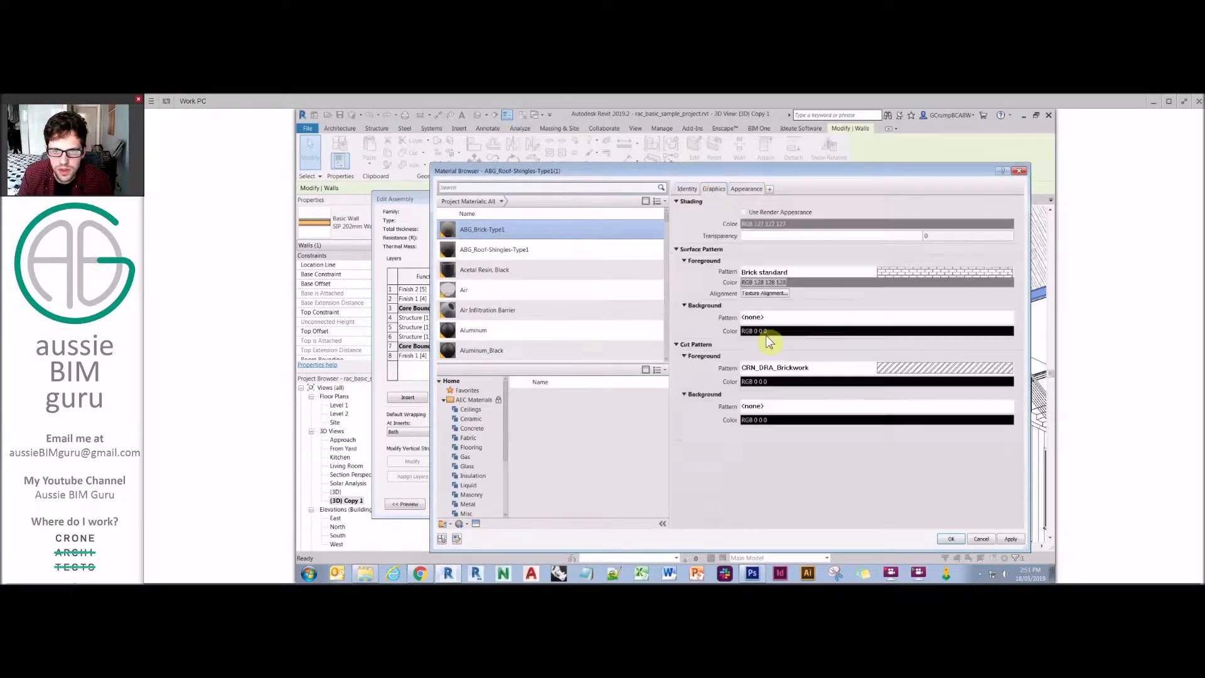
pyautogui.click(894, 274)
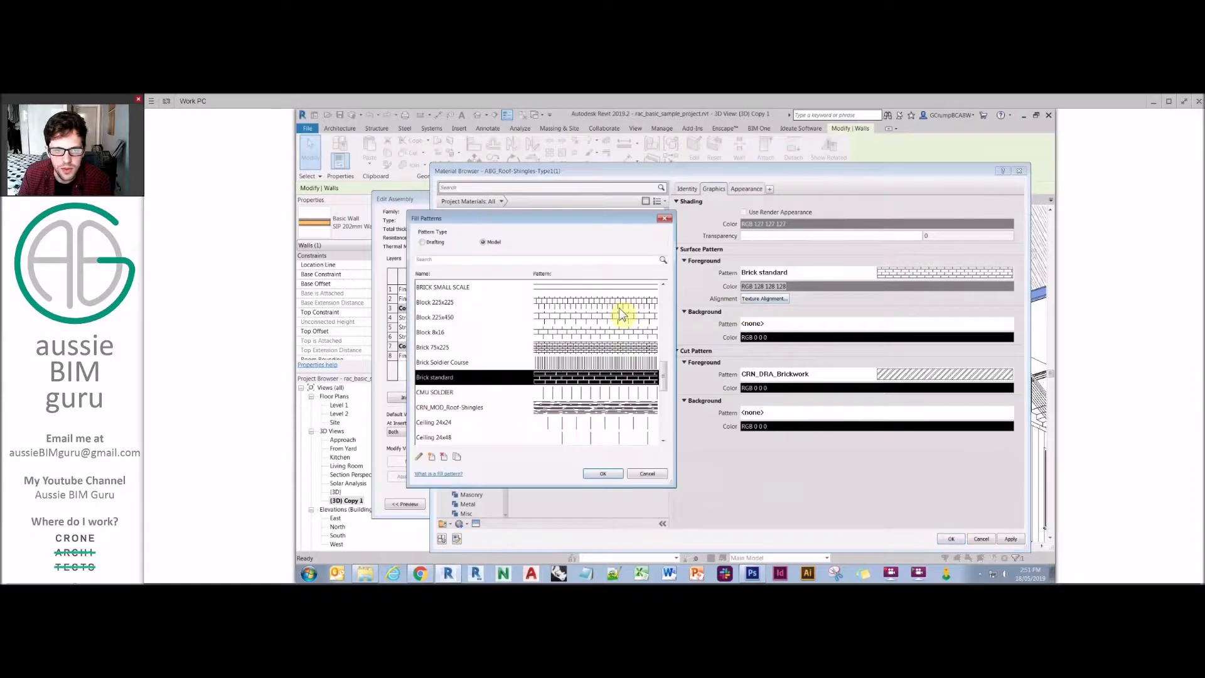
pyautogui.click(431, 457)
pyautogui.click(535, 353)
pyautogui.click(576, 385)
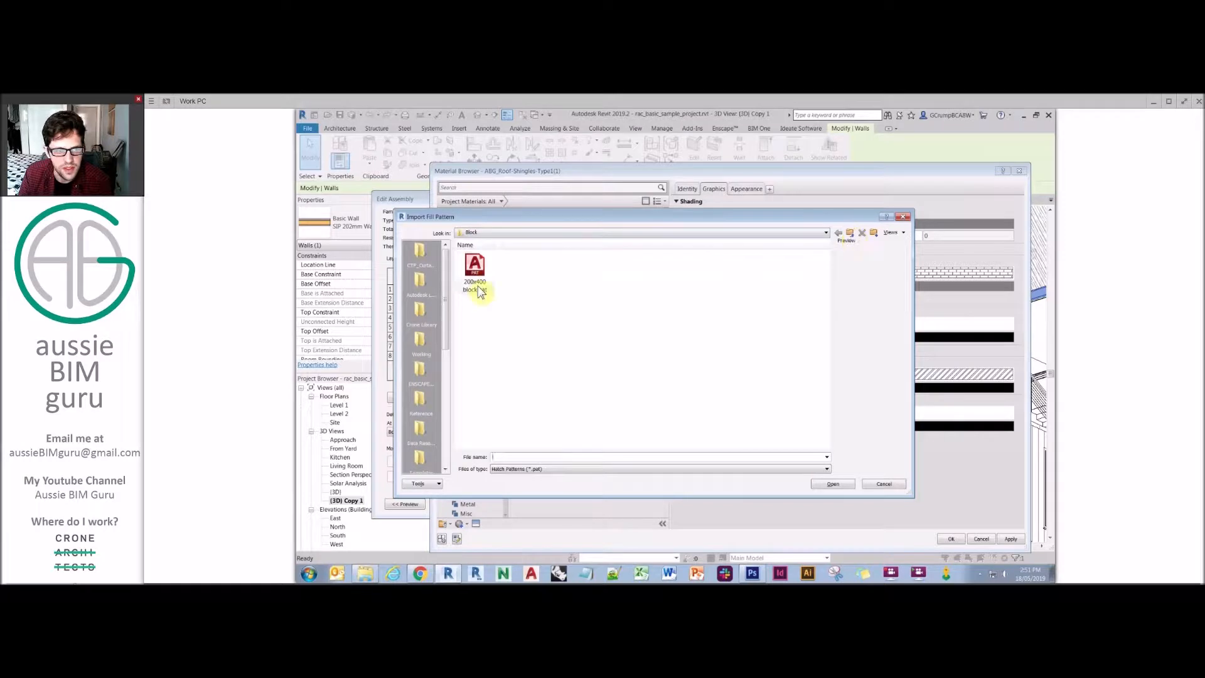
pyautogui.doubleClick(476, 263)
pyautogui.click(522, 478)
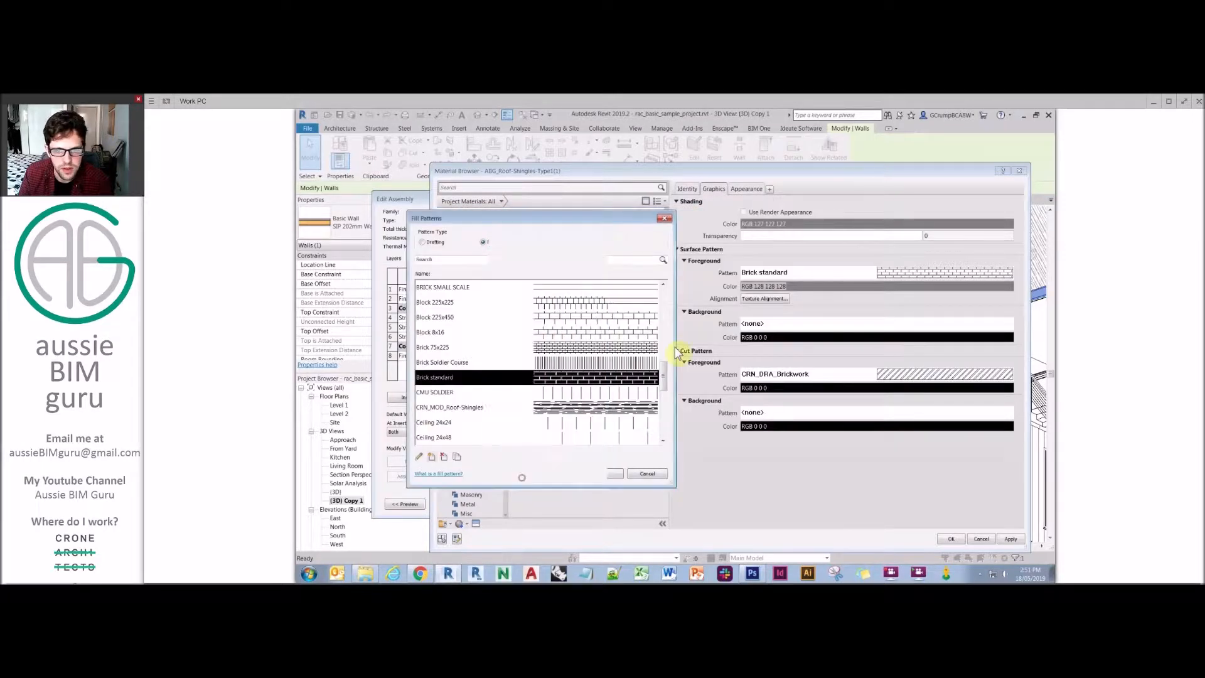
pyautogui.click(604, 473)
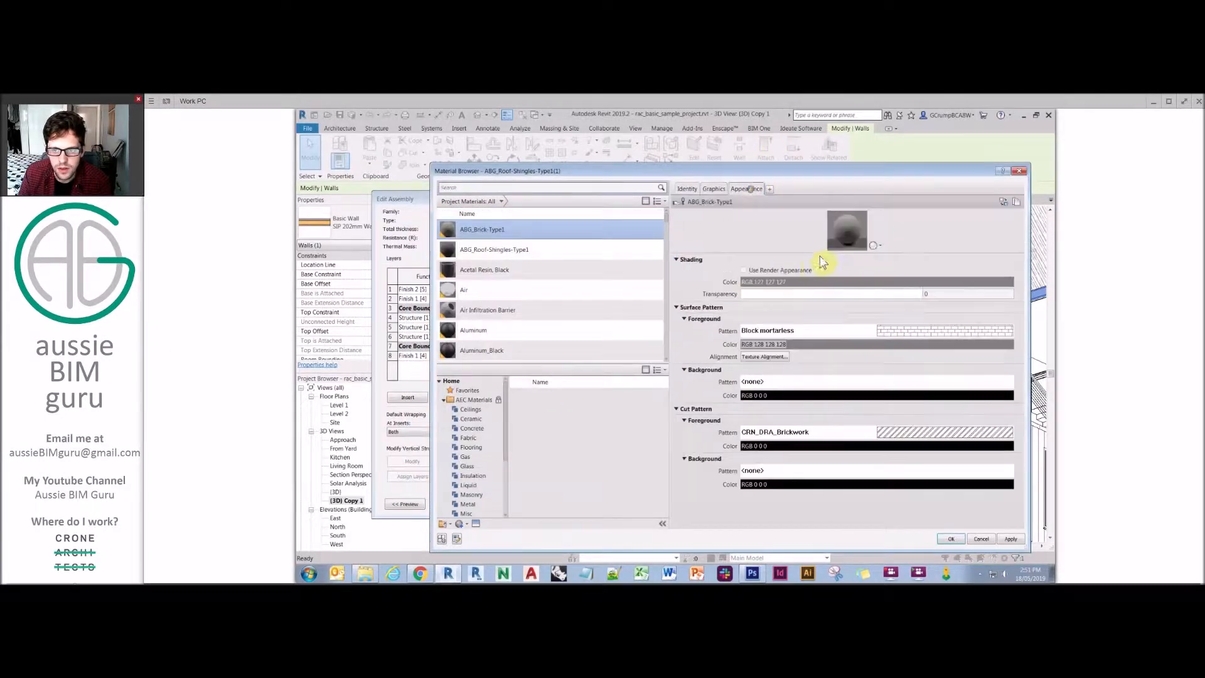
# - Unlink the block texture's width and height and set its sample size to 800 mm wide by 1200 mm high
pyautogui.click(808, 333)
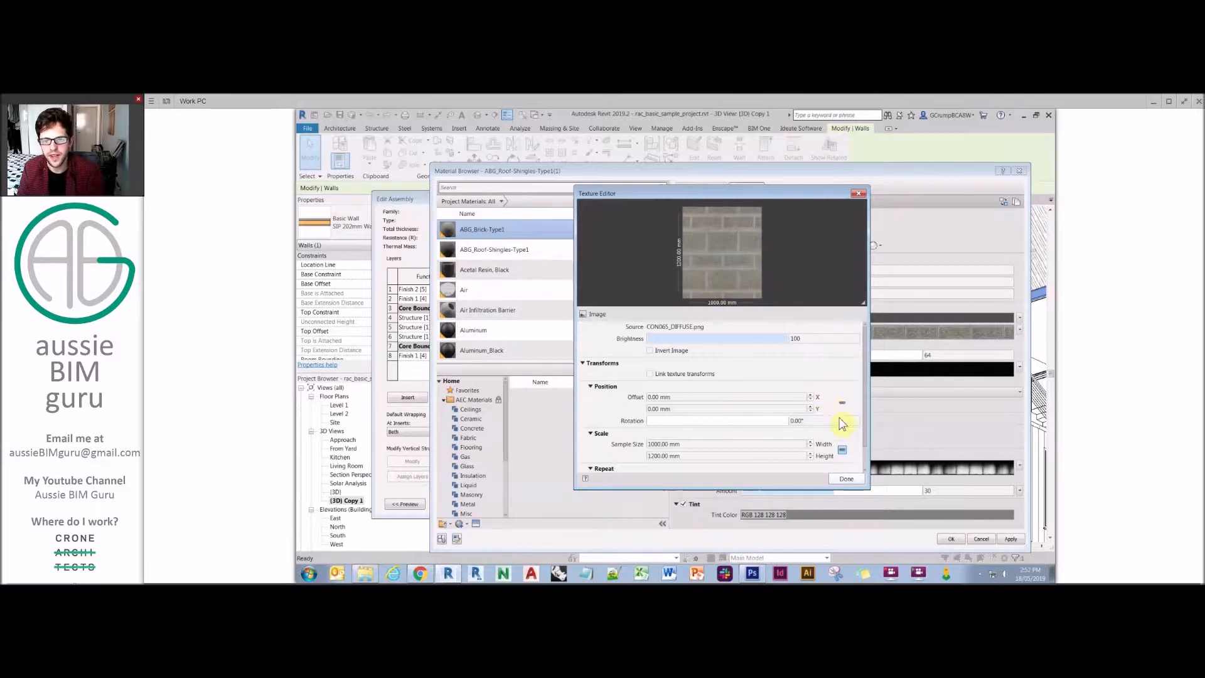
pyautogui.click(796, 444)
pyautogui.write('800')
pyautogui.press('Return')
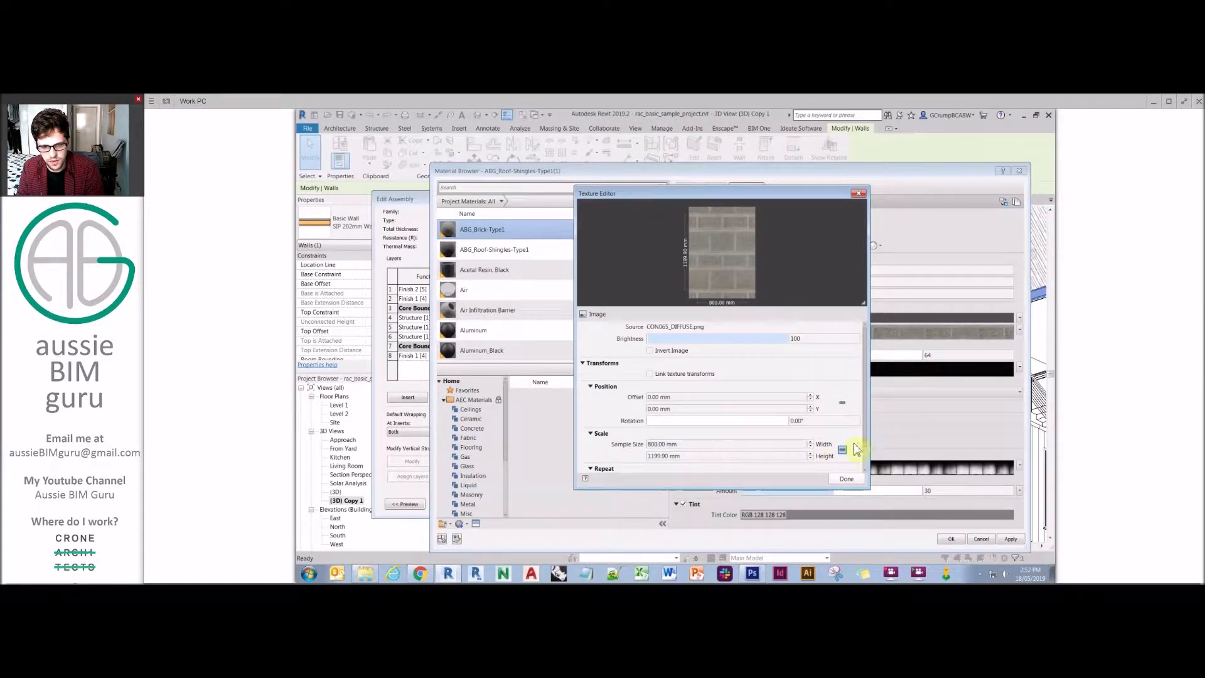
pyautogui.click(802, 454)
pyautogui.write('12')
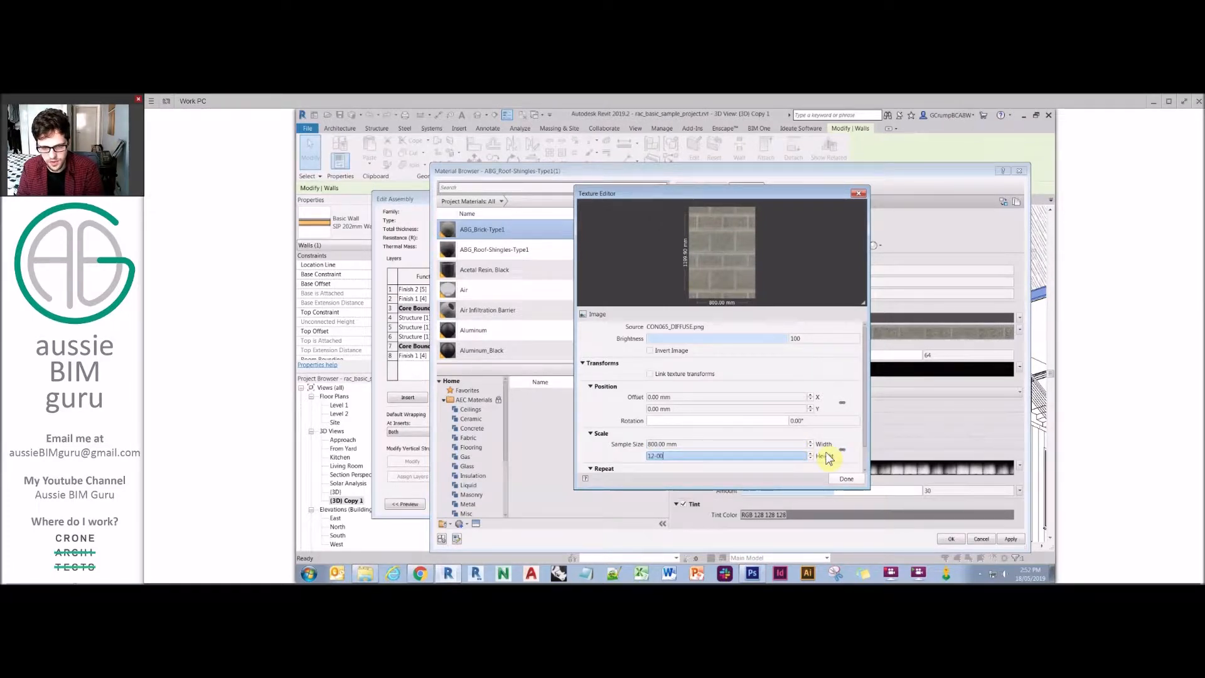
pyautogui.write('00')
pyautogui.press('Return')
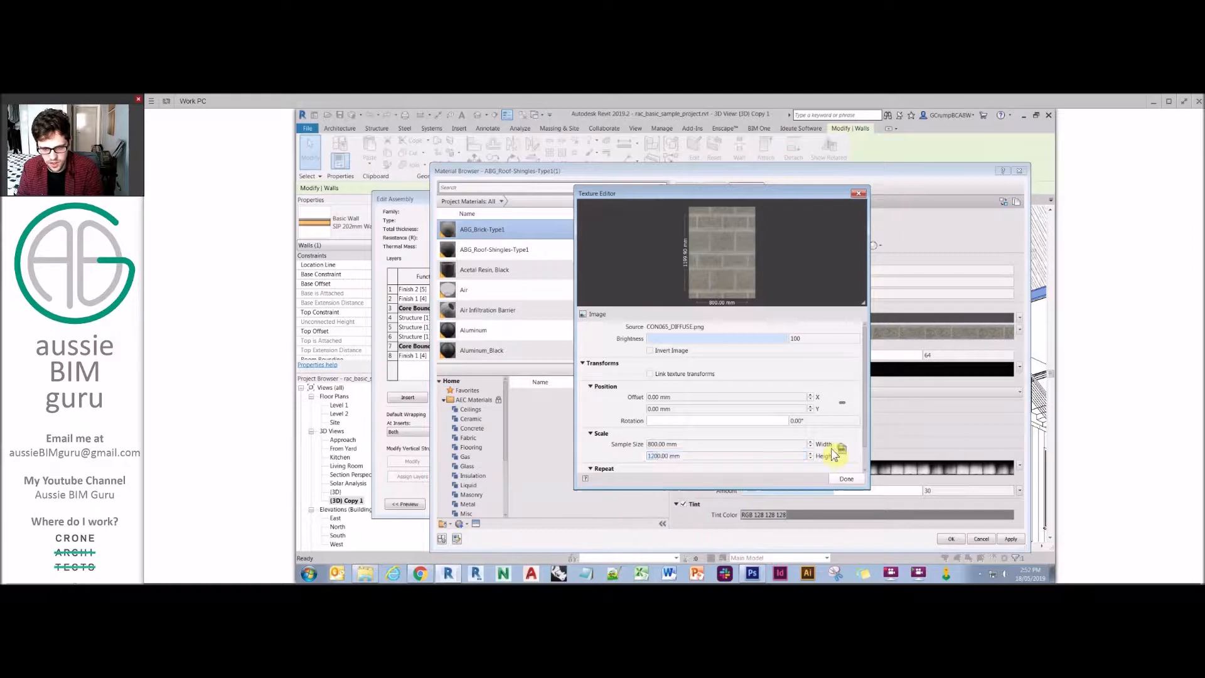
pyautogui.click(846, 477)
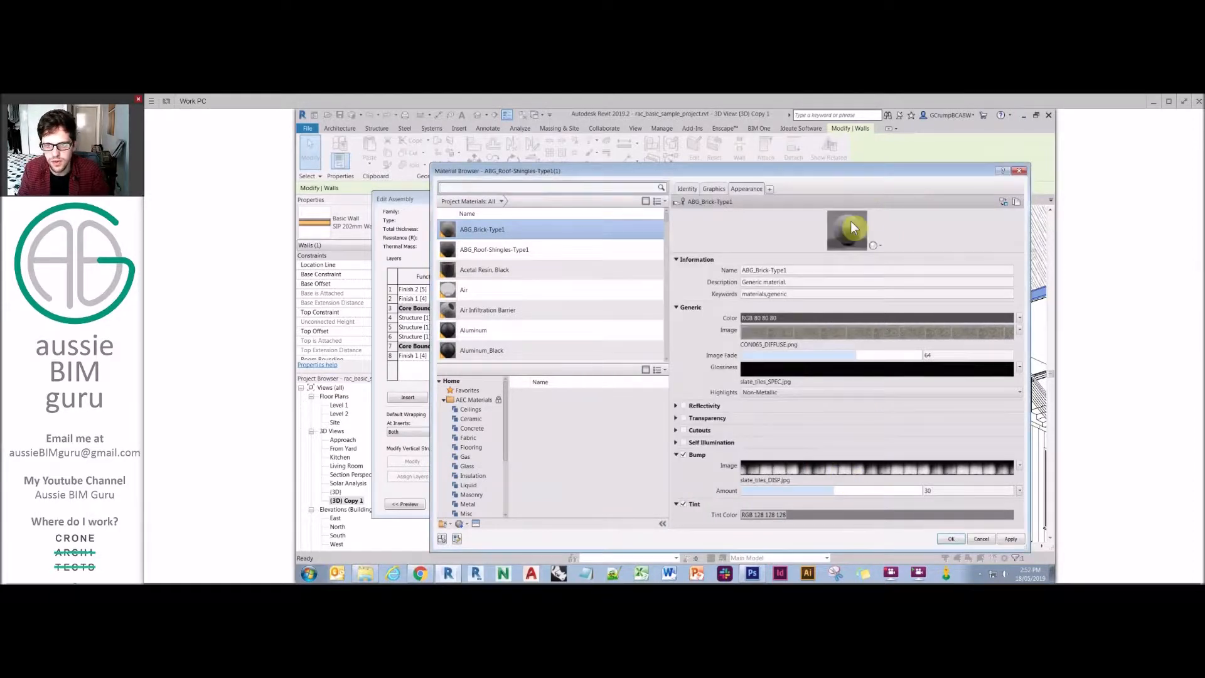
# - Replace the glossiness image with a slider value of 20 and set the image fade to 100
pyautogui.click(1005, 370)
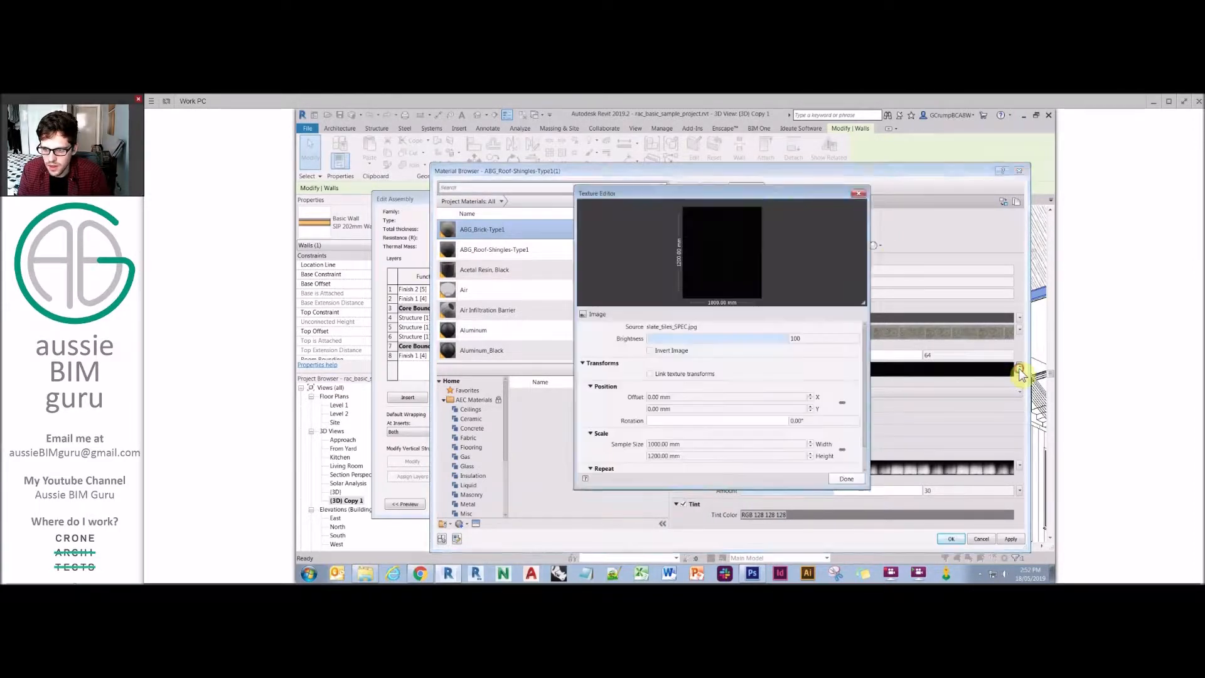
pyautogui.click(1019, 369)
pyautogui.click(860, 196)
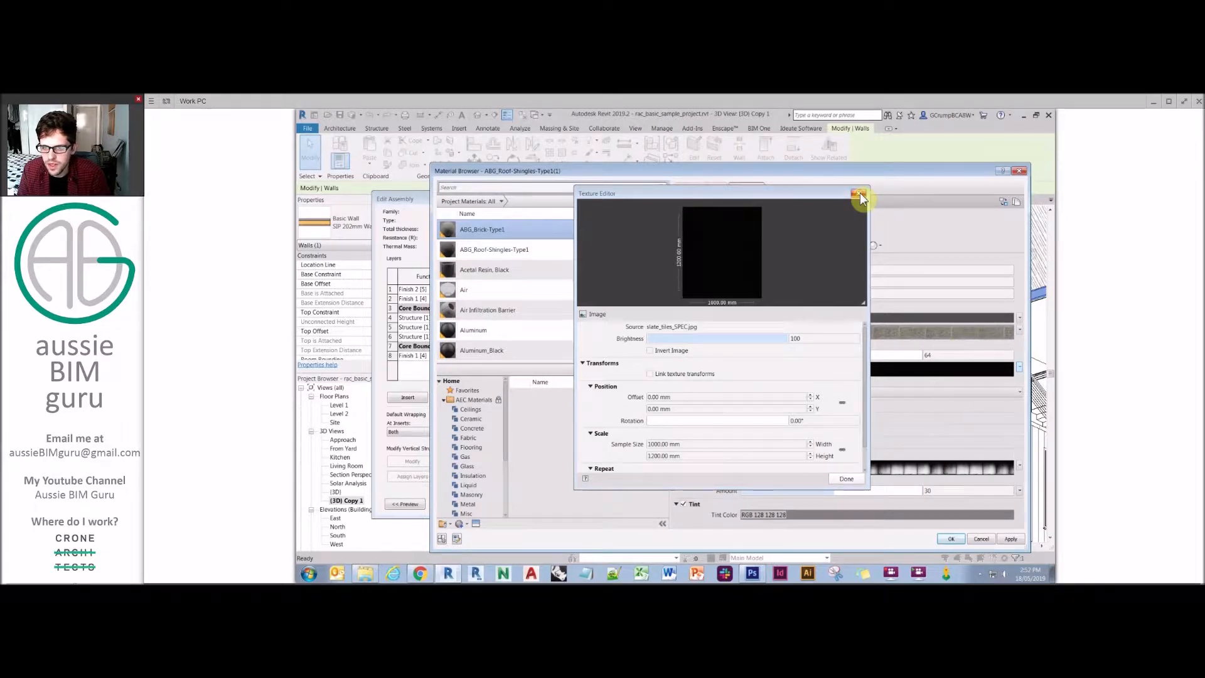
pyautogui.click(859, 194)
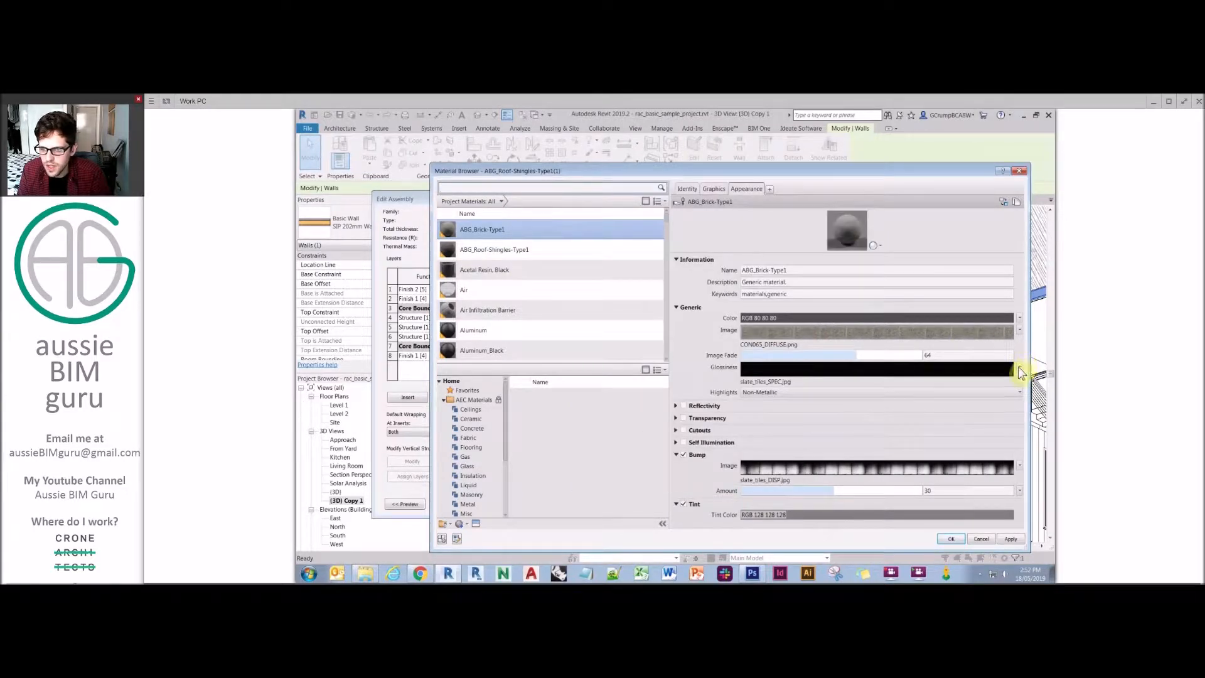
pyautogui.click(1018, 367)
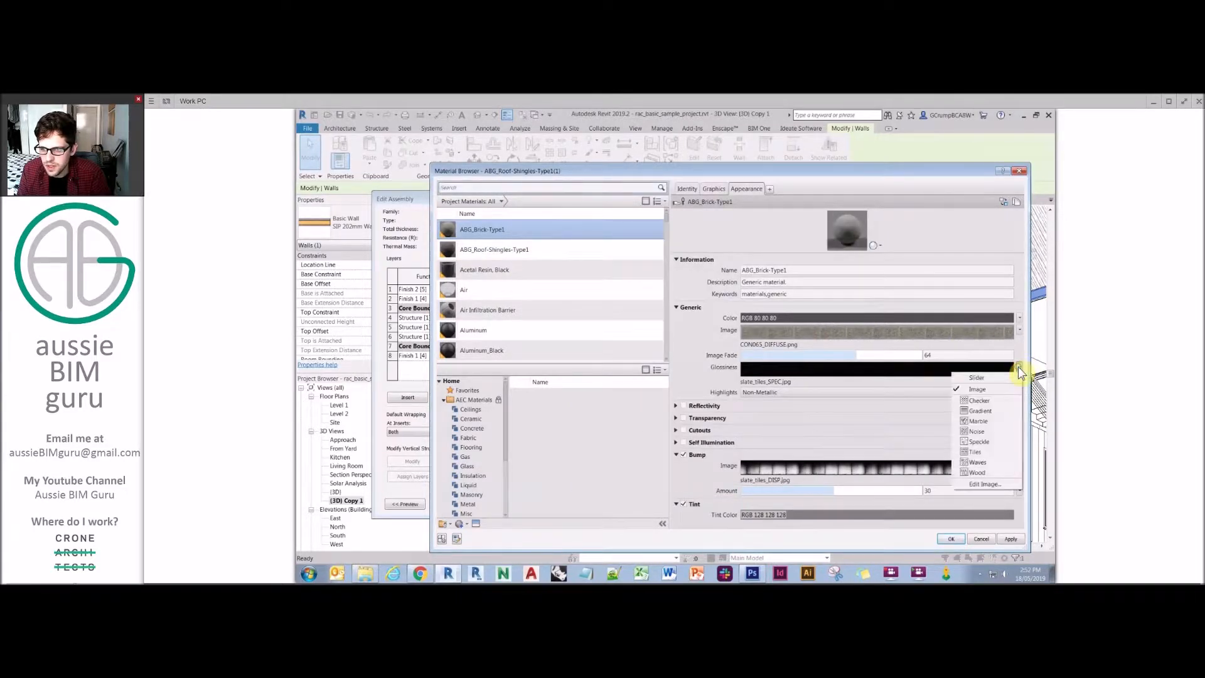
pyautogui.click(987, 380)
pyautogui.moveTo(789, 371)
pyautogui.mouseDown()
pyautogui.moveTo(764, 372)
pyautogui.moveTo(777, 367)
pyautogui.mouseUp()
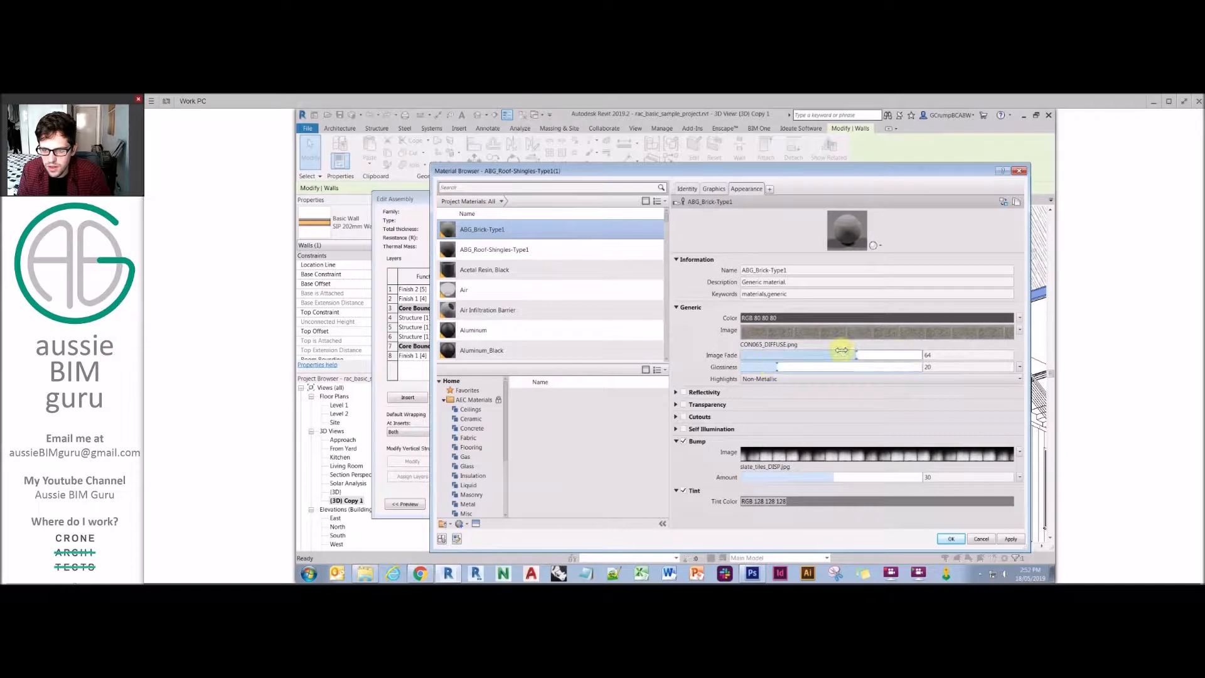
pyautogui.moveTo(850, 351); pyautogui.dragTo(1055, 350)
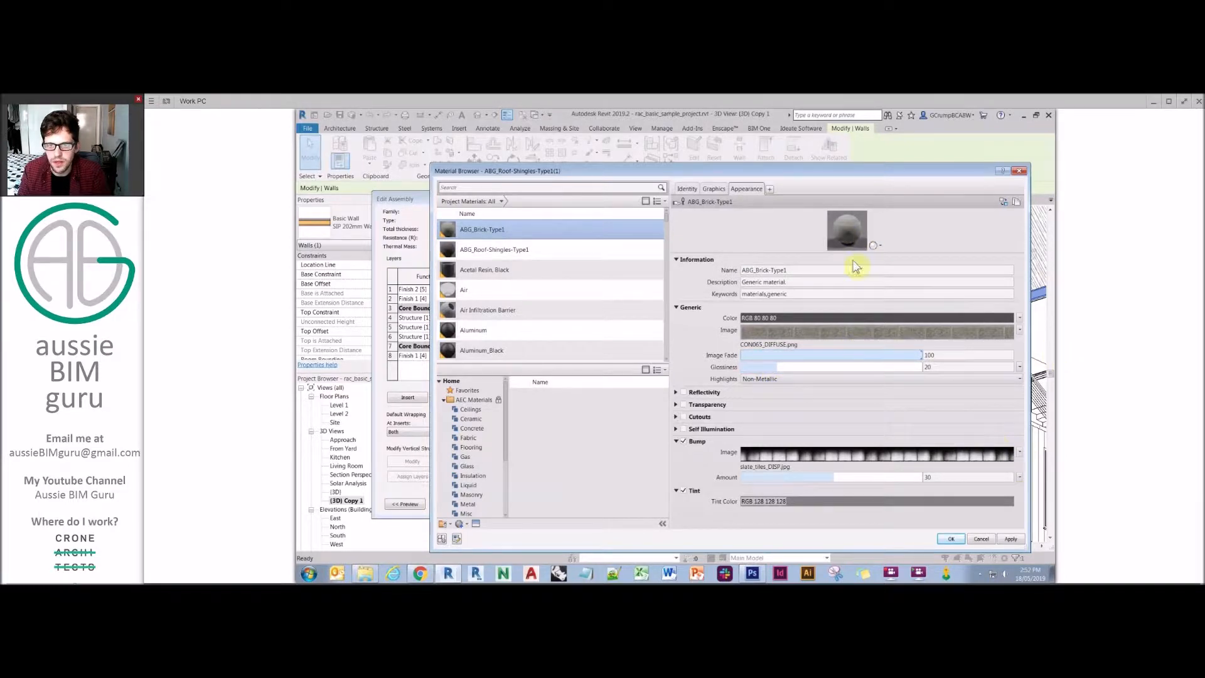
# - Browse for the bump image in the Block folder and open CON065_DIFFUSE.png from there in Adobe Photoshop CS6
pyautogui.click(1019, 451)
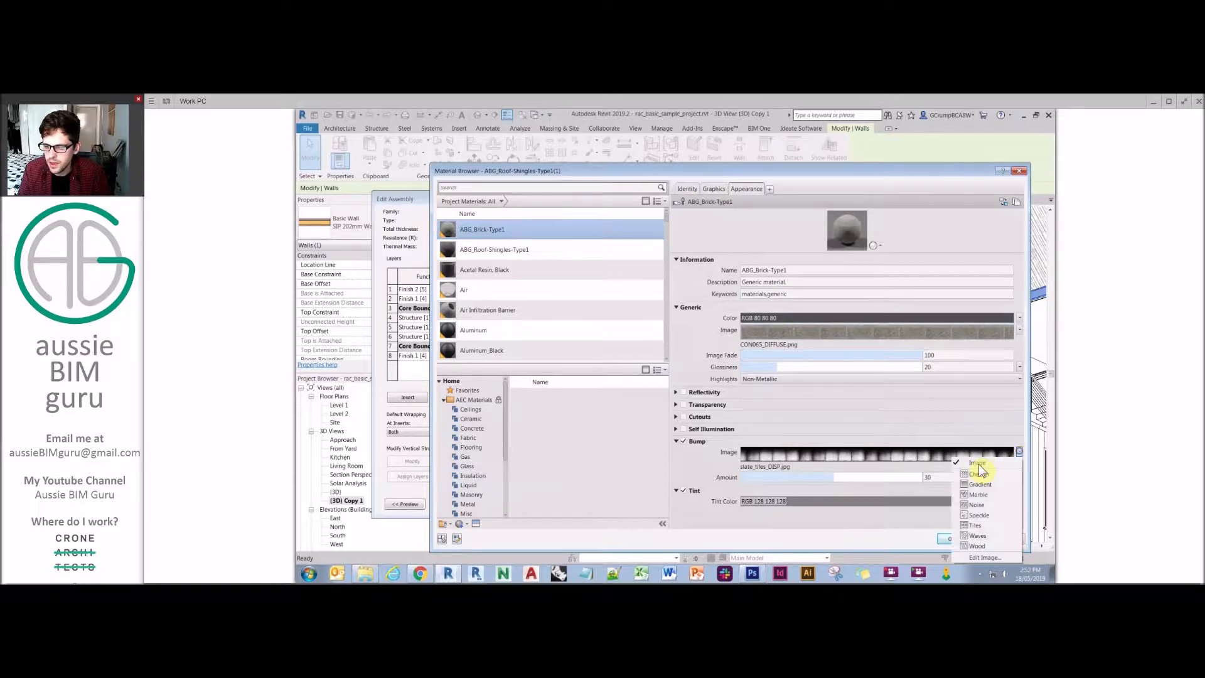
pyautogui.click(774, 470)
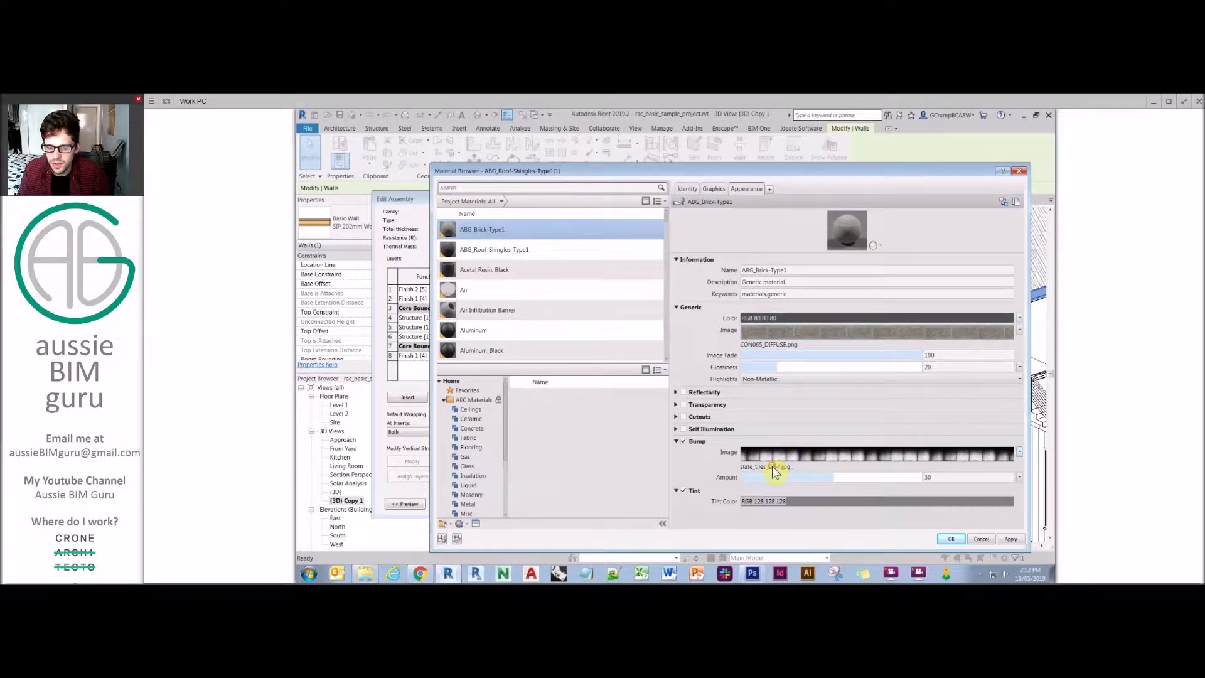
pyautogui.click(772, 466)
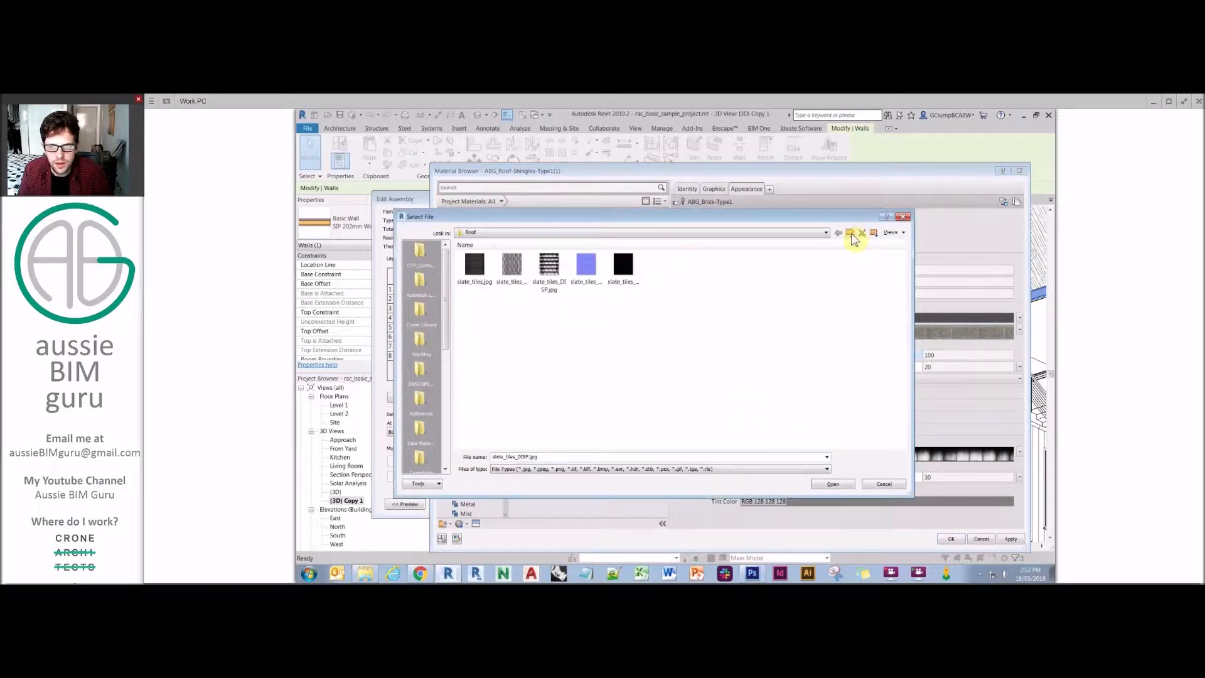
pyautogui.click(850, 234)
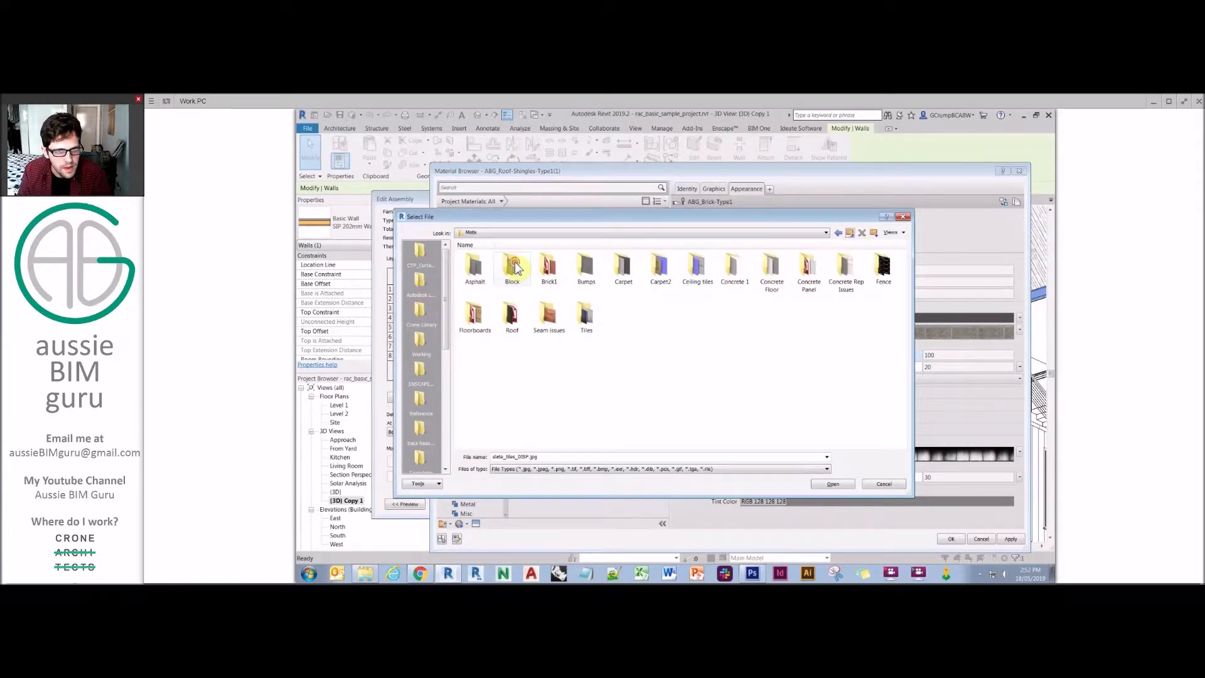
pyautogui.doubleClick(513, 266)
pyautogui.click(547, 270)
pyautogui.rightClick(508, 268)
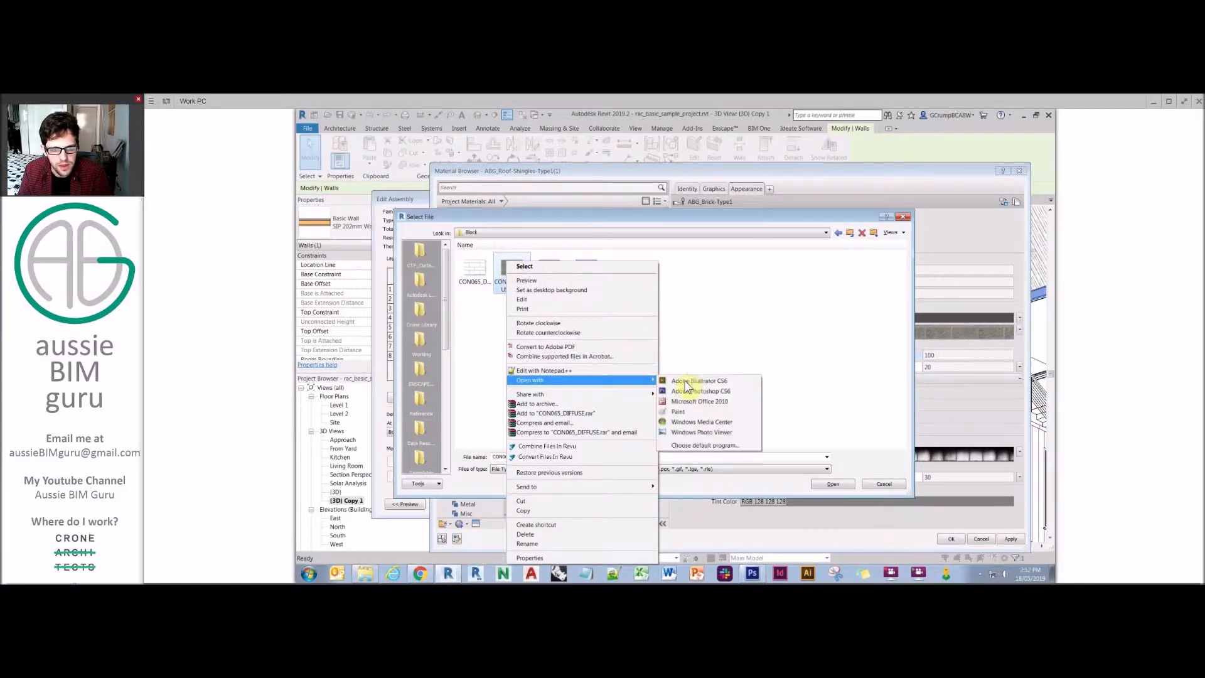
pyautogui.click(704, 391)
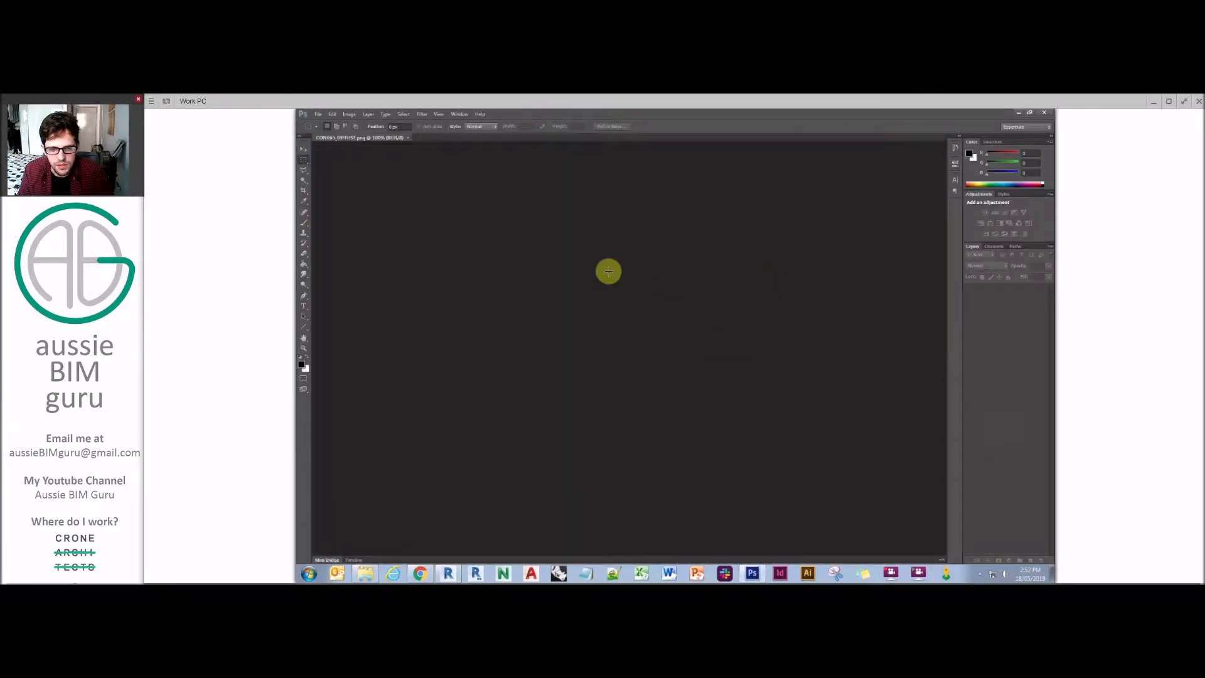
# - Desaturate the block texture image
pyautogui.click(372, 115)
pyautogui.moveTo(344, 114)
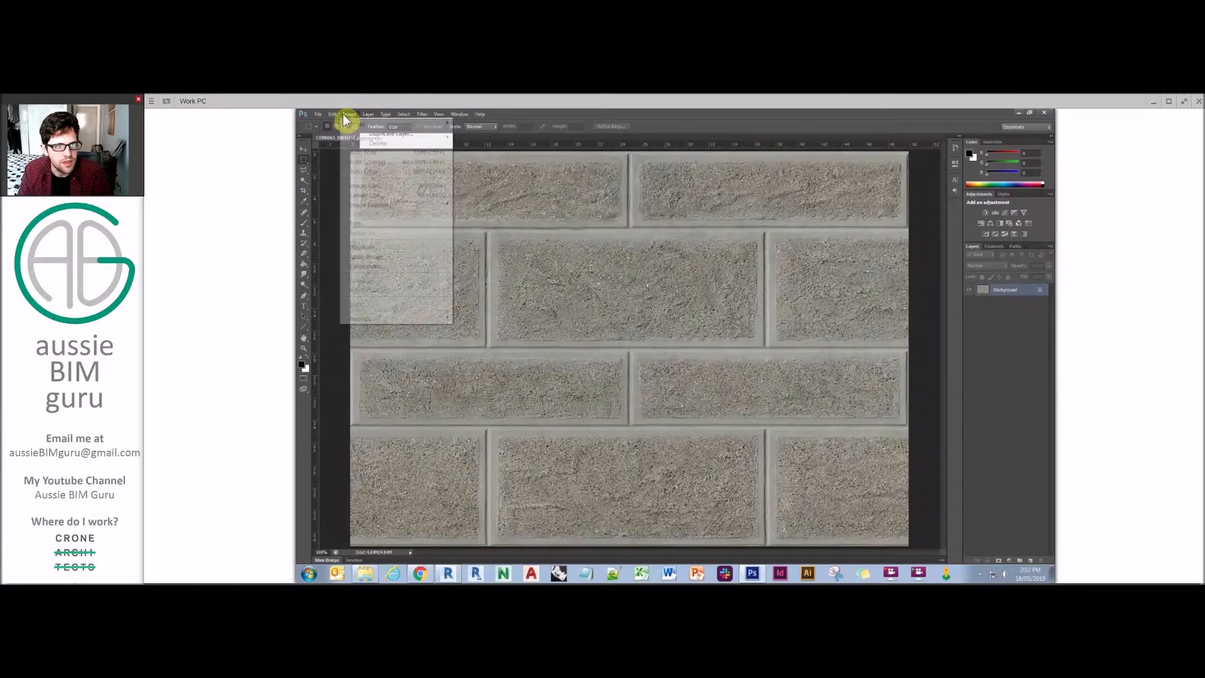
pyautogui.moveTo(384, 139)
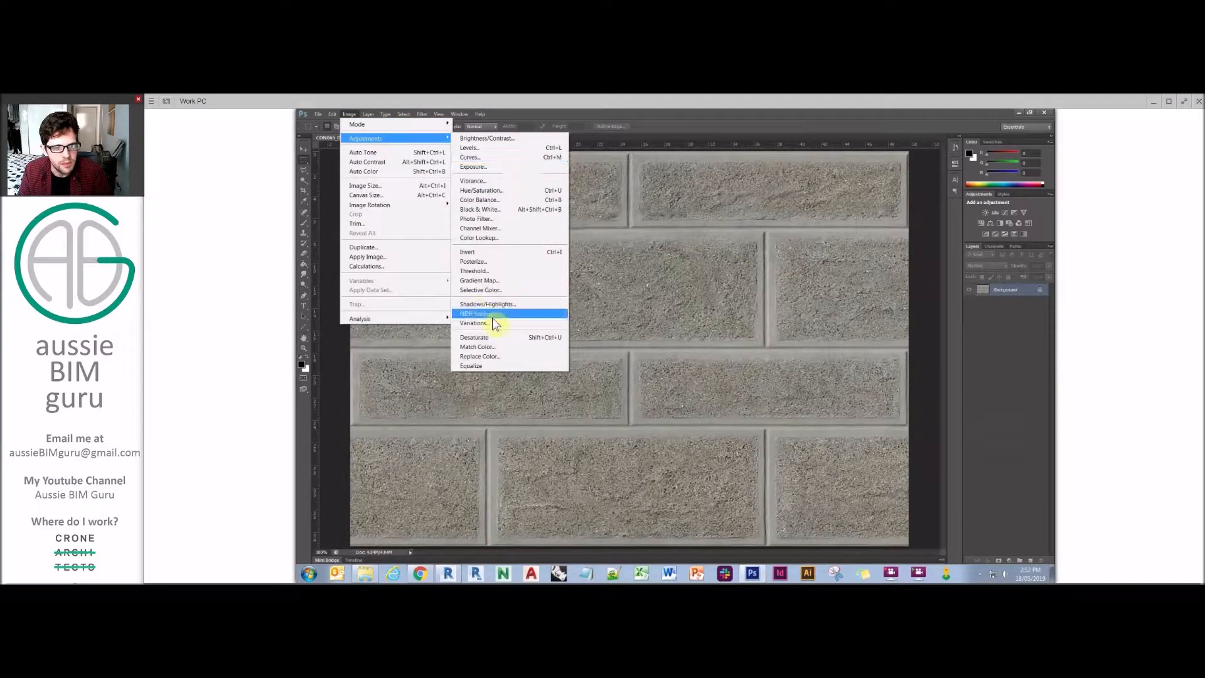
pyautogui.click(496, 337)
# - Increase the grey block image's contrast with Levels, using a white input of 191 and adjusted black and midtone inputs
pyautogui.click(348, 115)
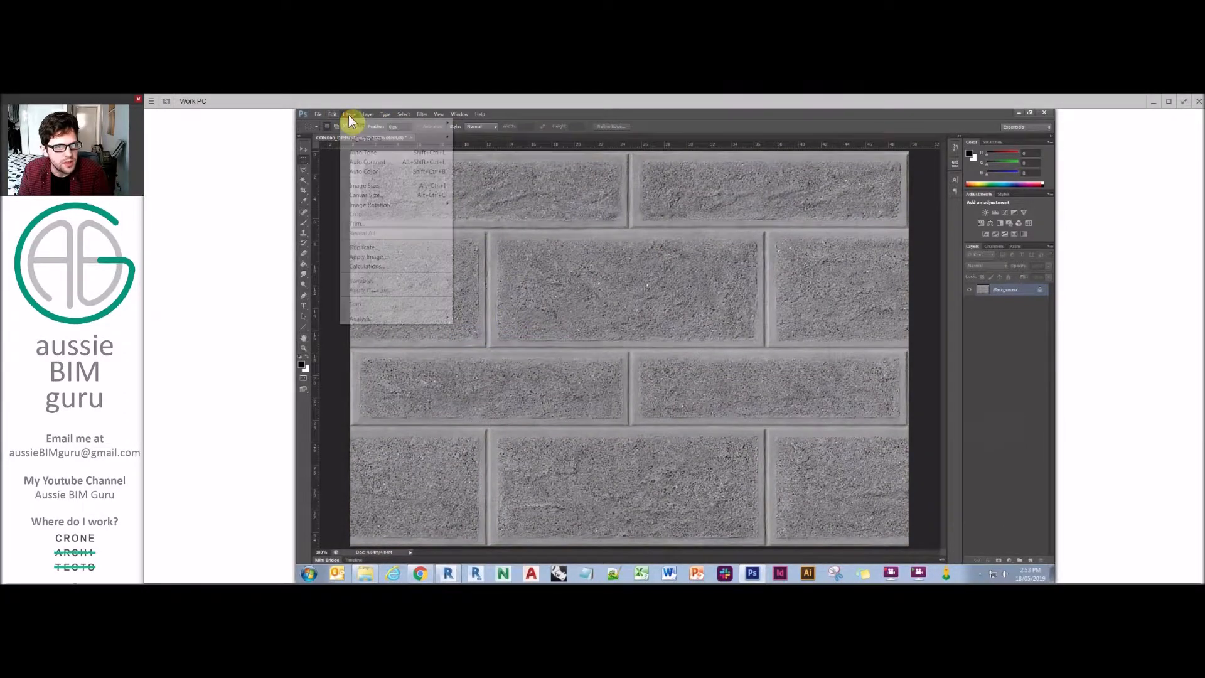
pyautogui.moveTo(380, 138)
pyautogui.click(483, 148)
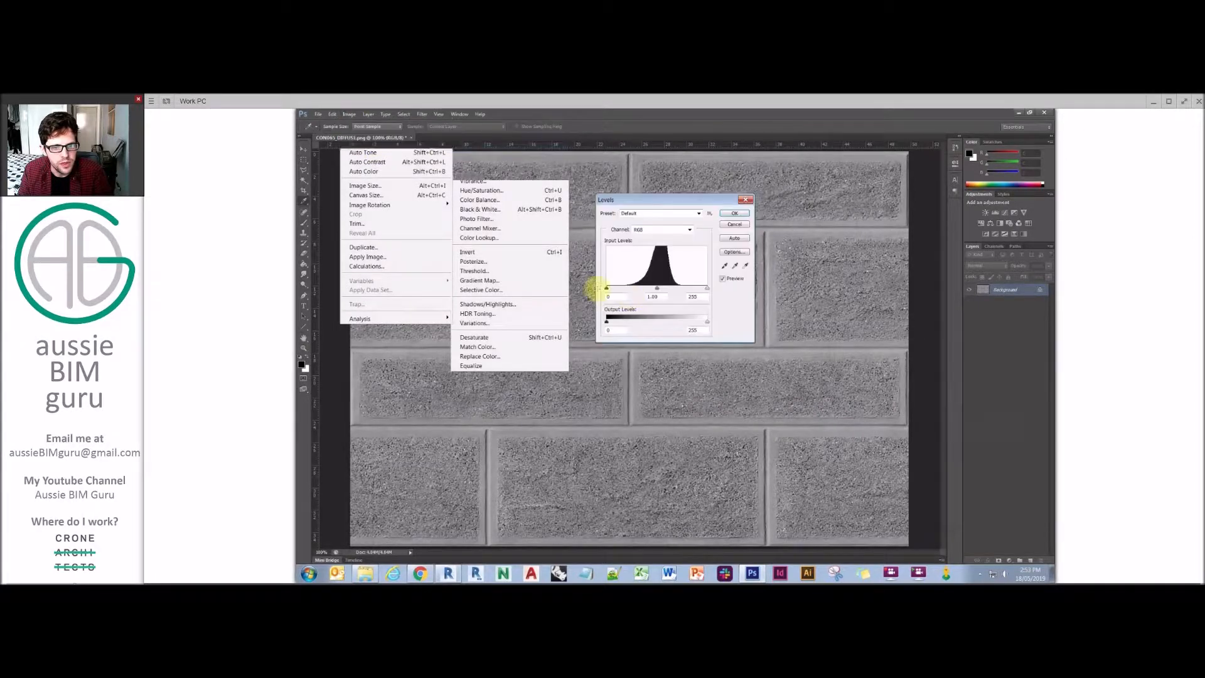
pyautogui.moveTo(707, 288); pyautogui.dragTo(646, 293)
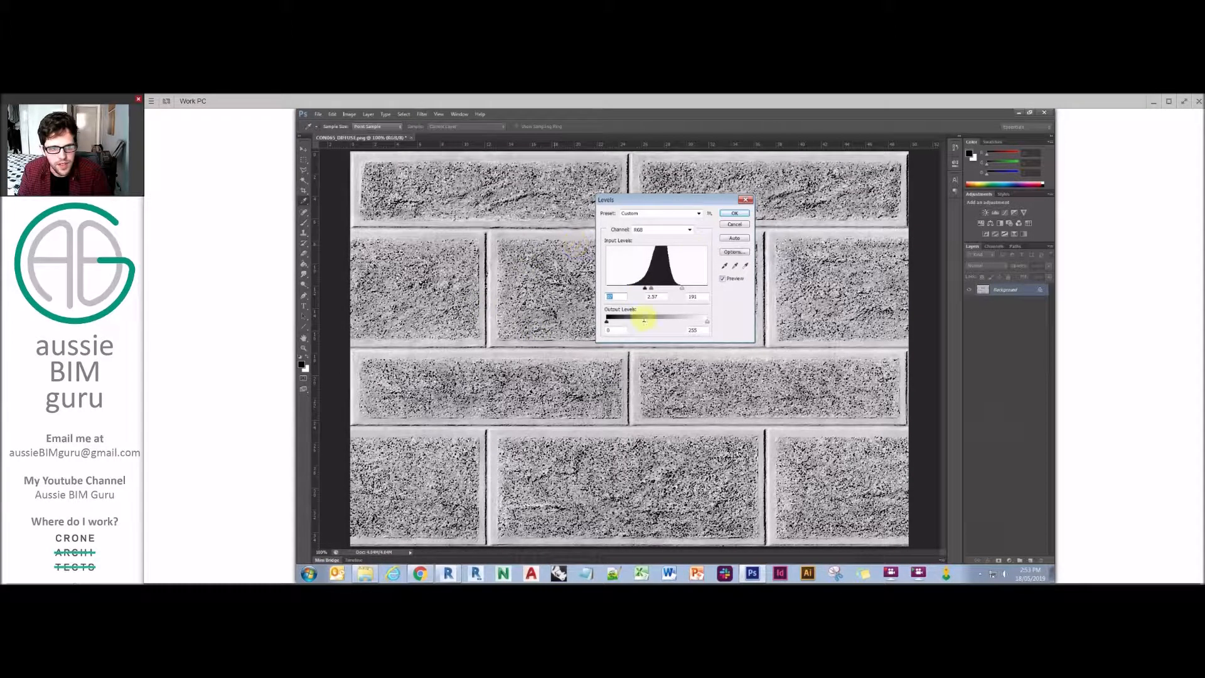
pyautogui.moveTo(651, 288); pyautogui.dragTo(673, 288)
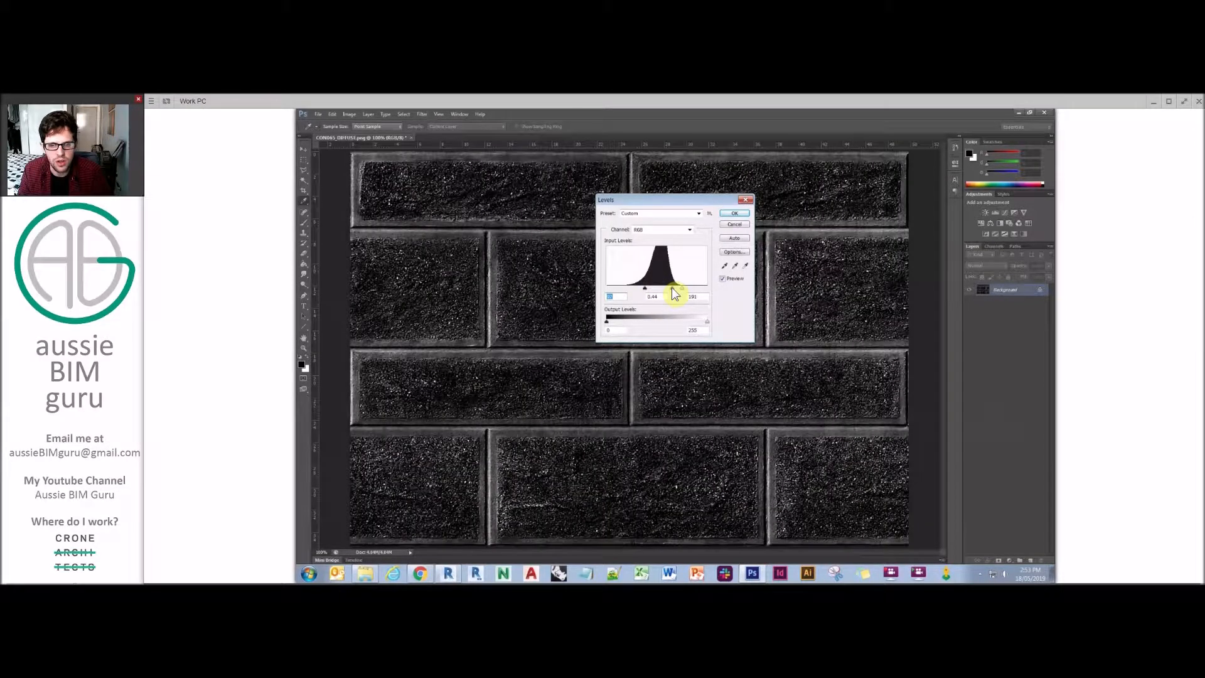
pyautogui.moveTo(660, 288); pyautogui.dragTo(654, 292)
pyautogui.click(734, 214)
# - Save the adjusted image as a new PNG named CON065_BUMP.png in the Block folder
pyautogui.click(317, 114)
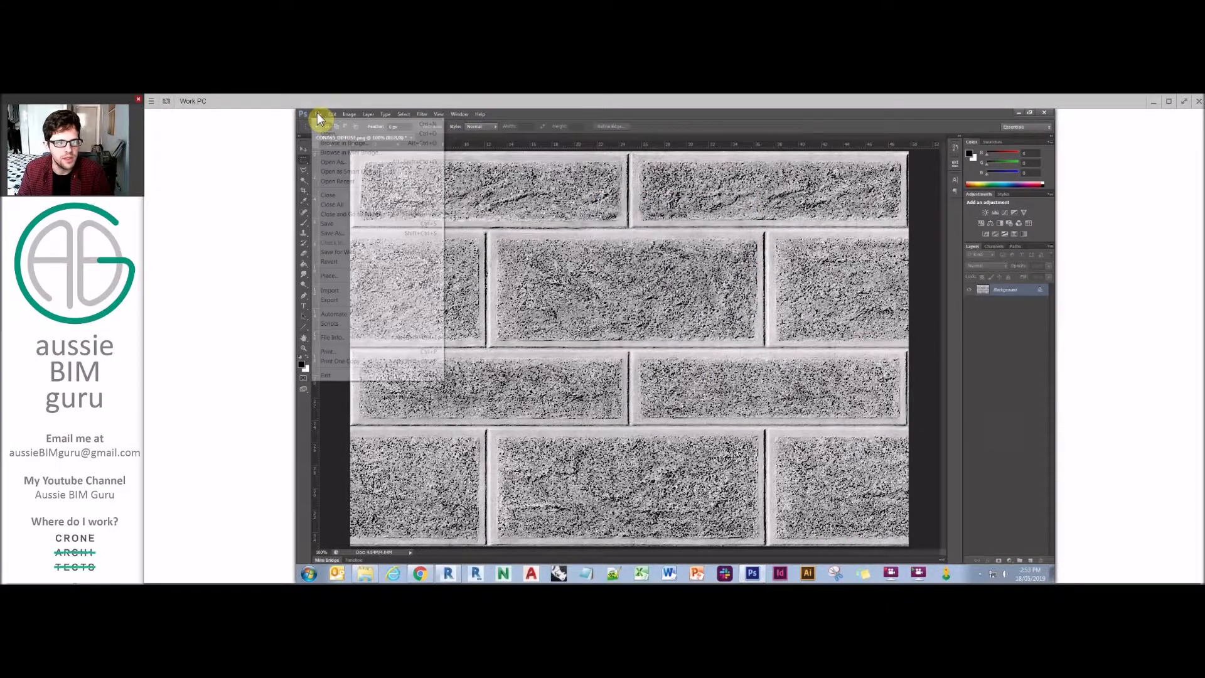
pyautogui.click(351, 232)
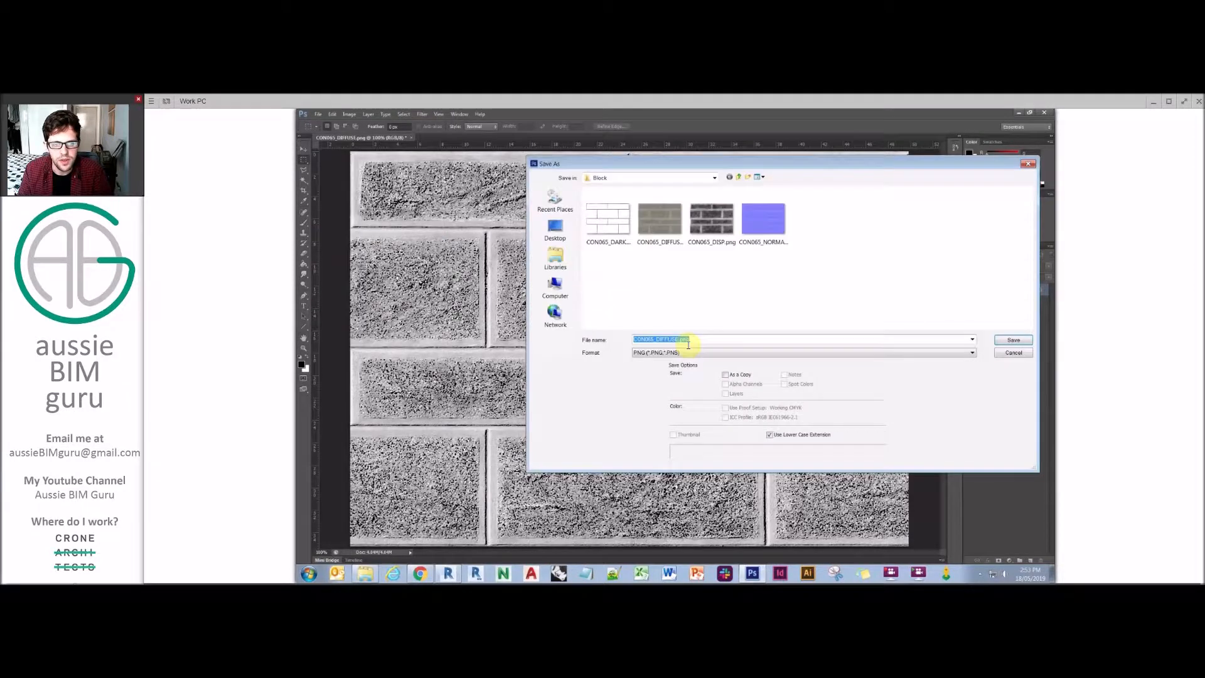
pyautogui.click(695, 352)
pyautogui.click(695, 352)
pyautogui.click(687, 340)
pyautogui.click(679, 339)
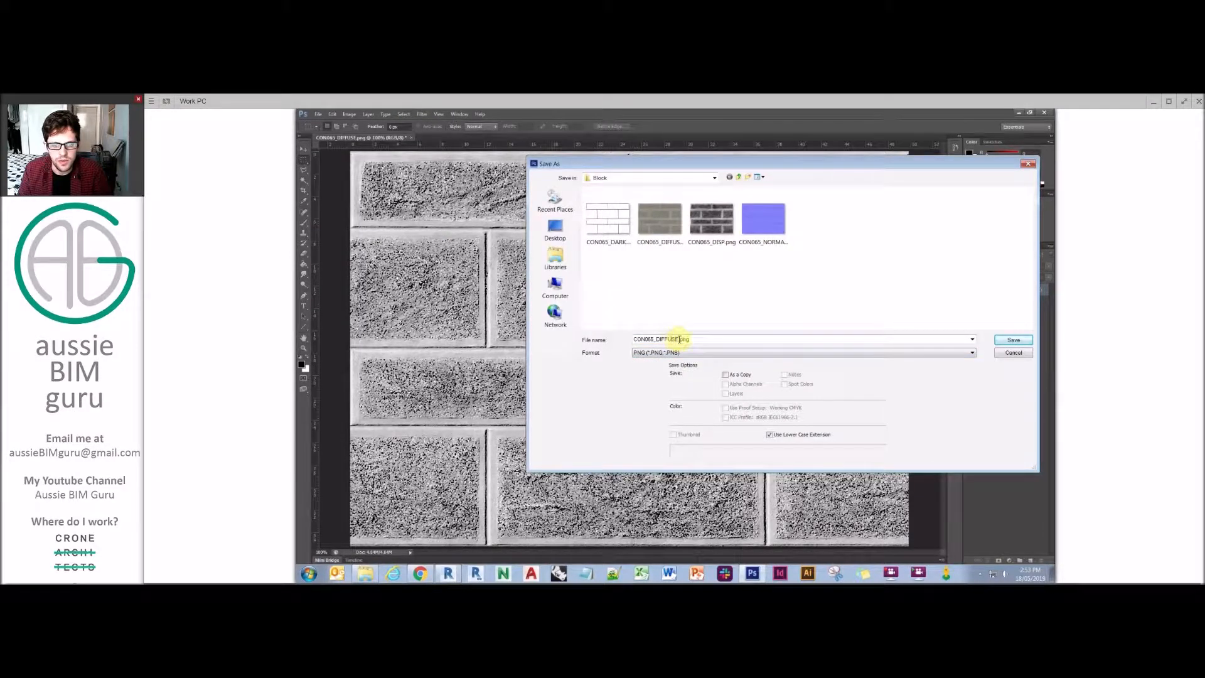
pyautogui.press('capslock')
pyautogui.write('BUMP')
pyautogui.press('Return')
pyautogui.press('Return')
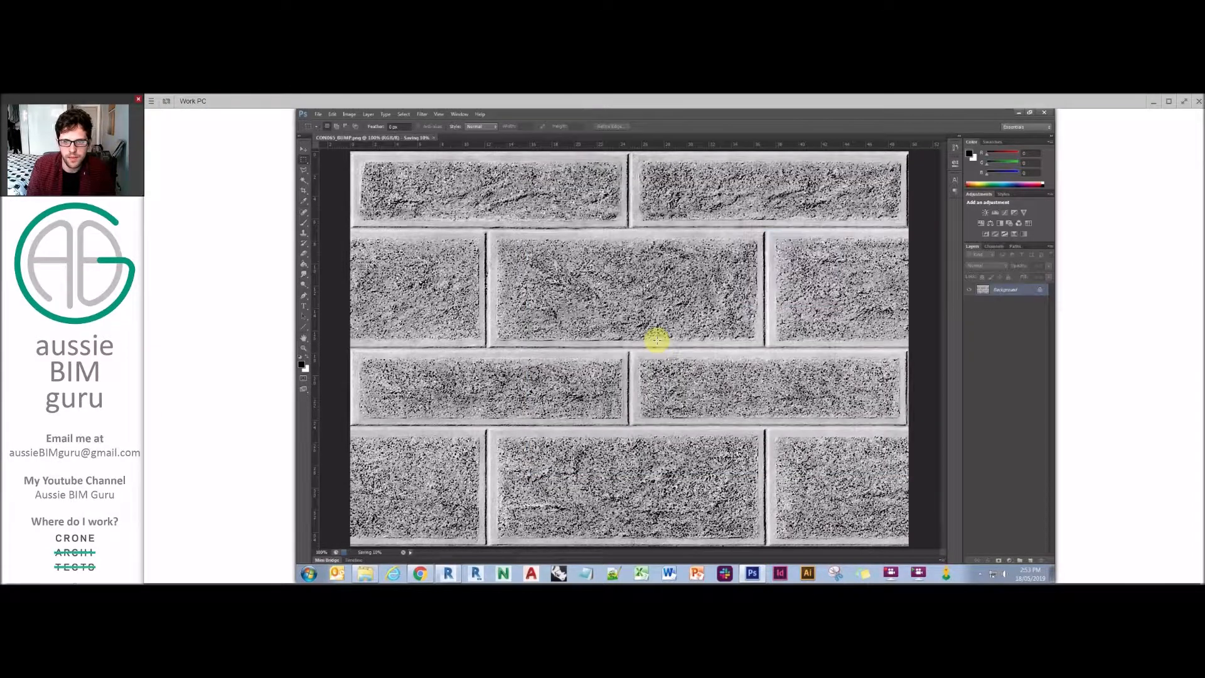
# - Switch back to Revit, load CON065_BUMP.png as the bump image, and set its sample width to 800 mm
pyautogui.click(1018, 113)
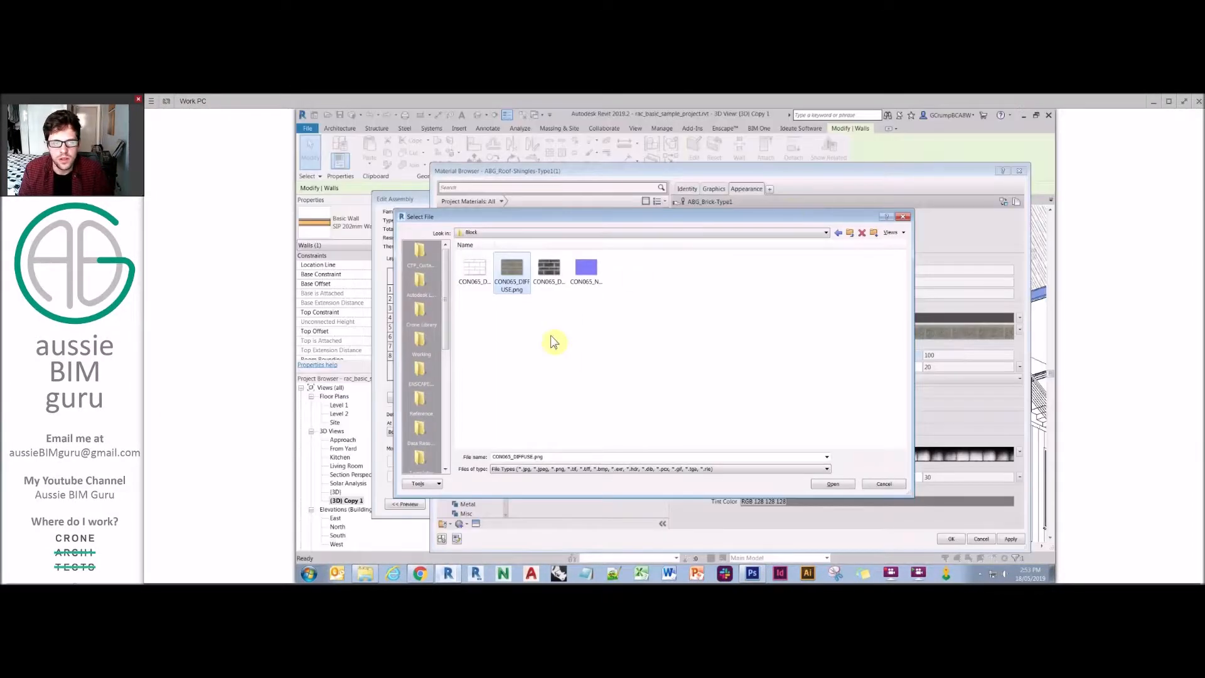
pyautogui.doubleClick(475, 270)
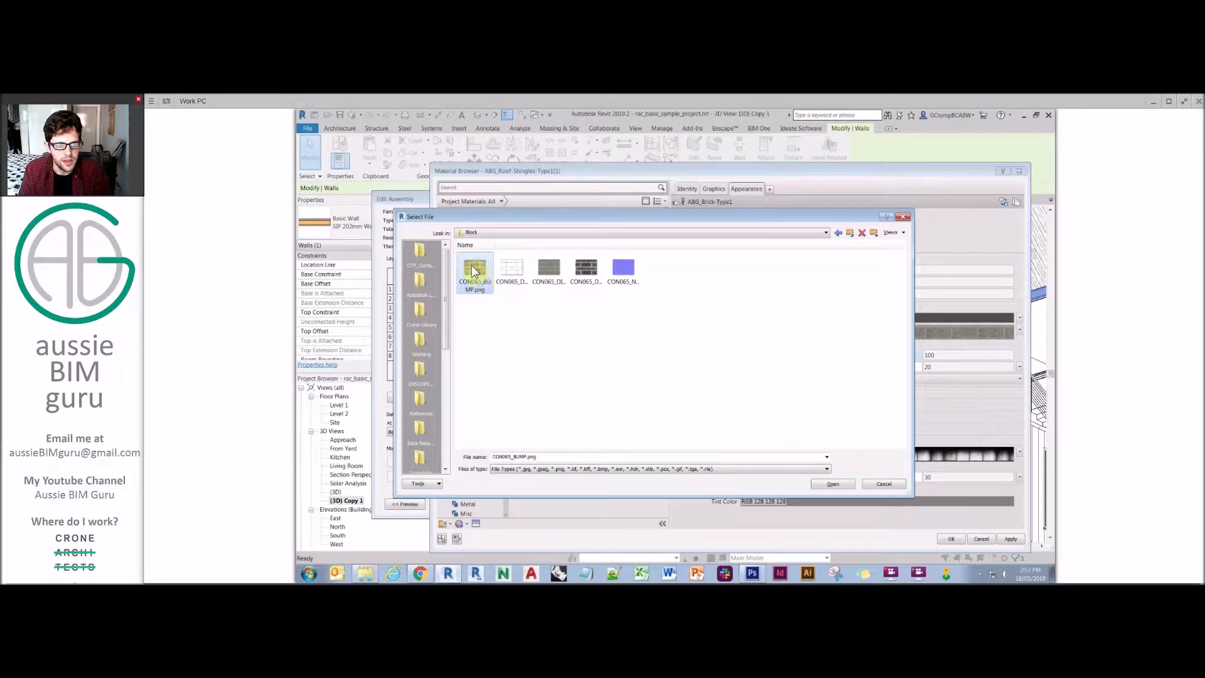
pyautogui.click(857, 462)
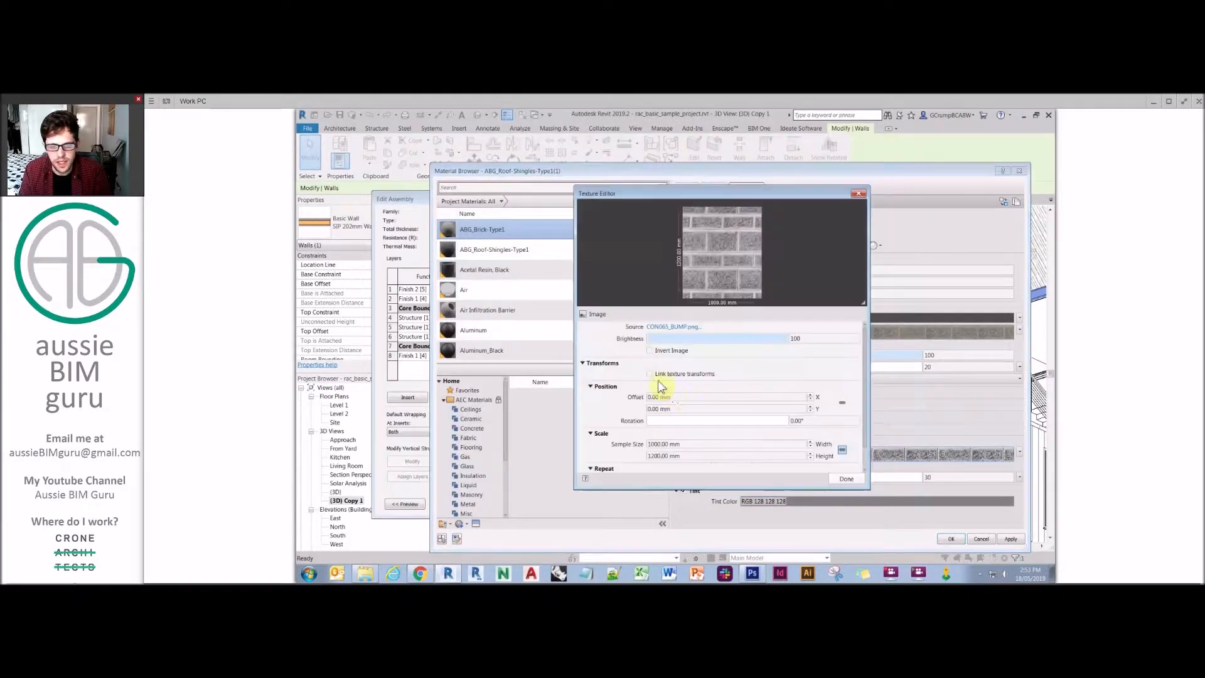
pyautogui.click(792, 442)
pyautogui.write('800')
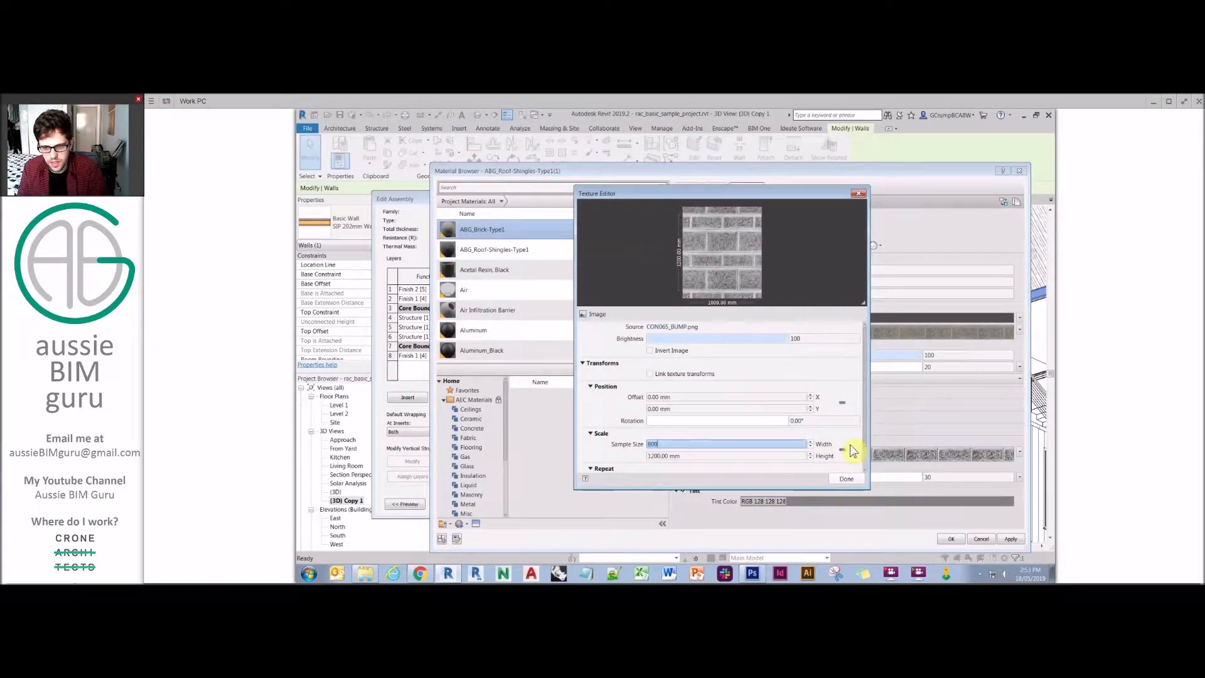
pyautogui.click(847, 478)
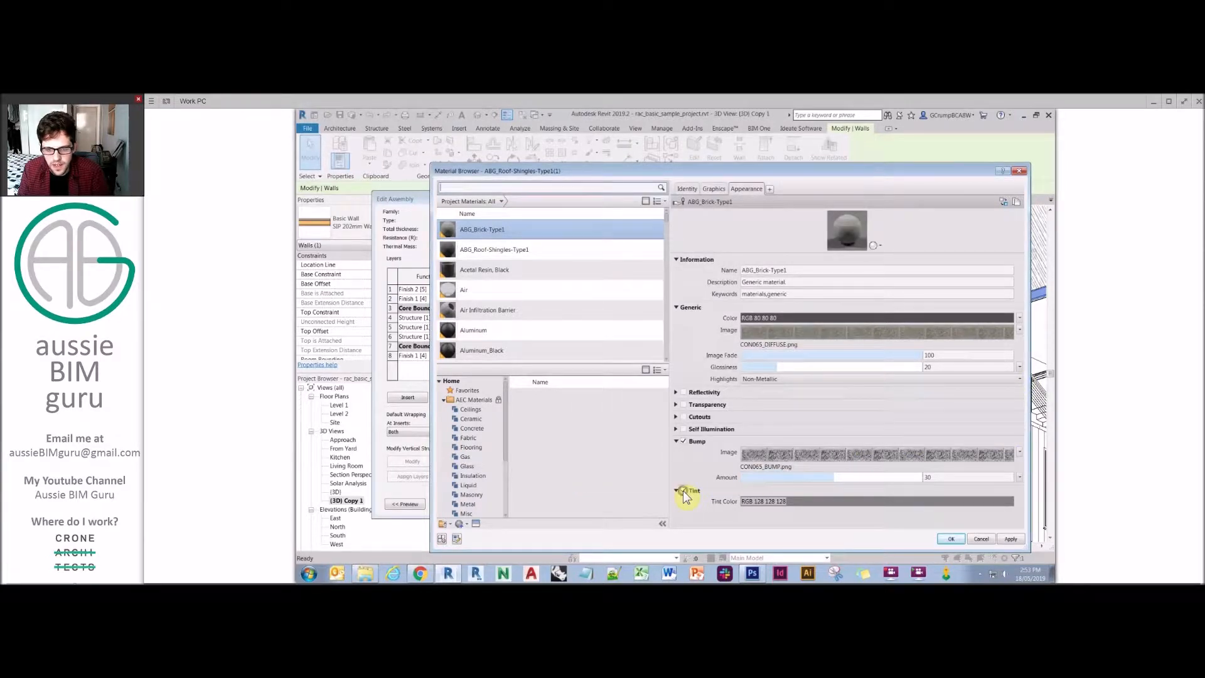
# - Turn off the brick appearance's tint and enable reflectivity with direct 0 and oblique 5
pyautogui.click(683, 491)
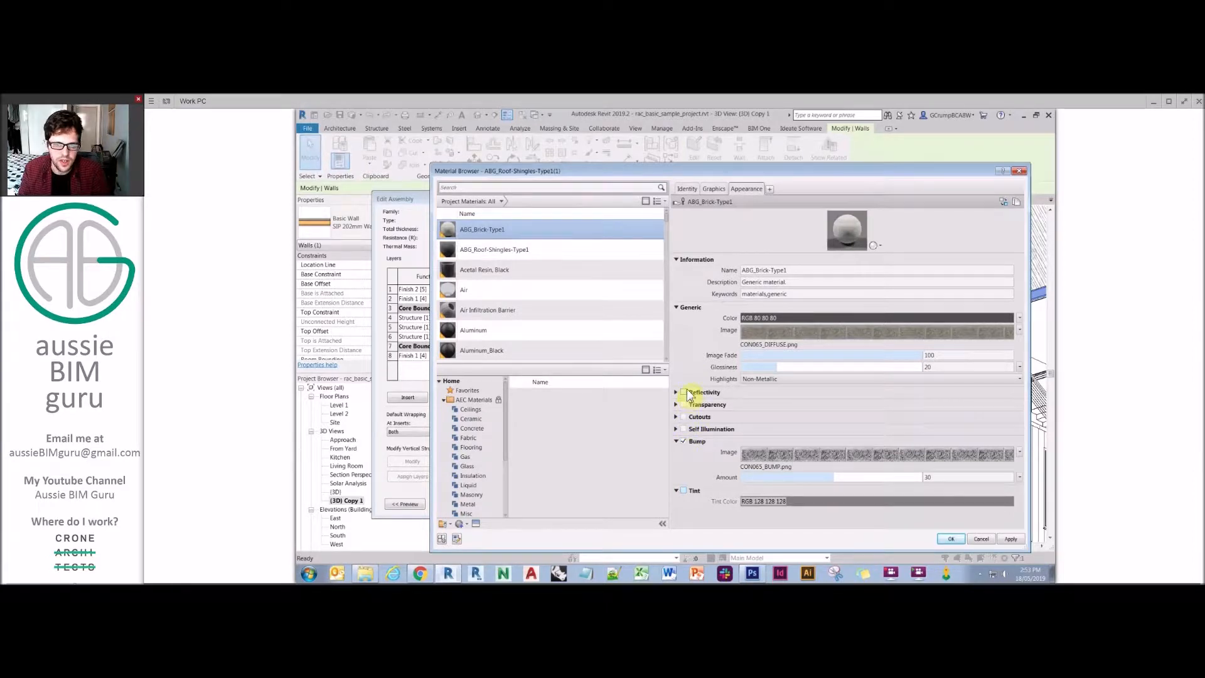
pyautogui.click(684, 393)
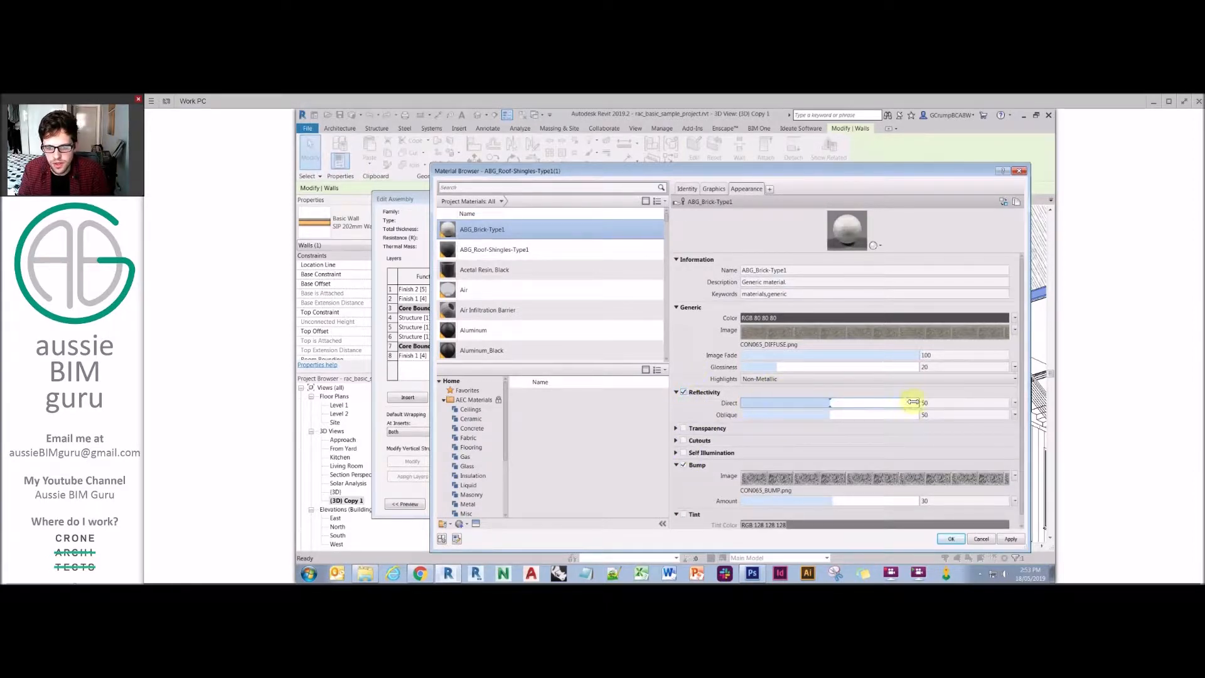
pyautogui.moveTo(834, 401); pyautogui.dragTo(688, 400)
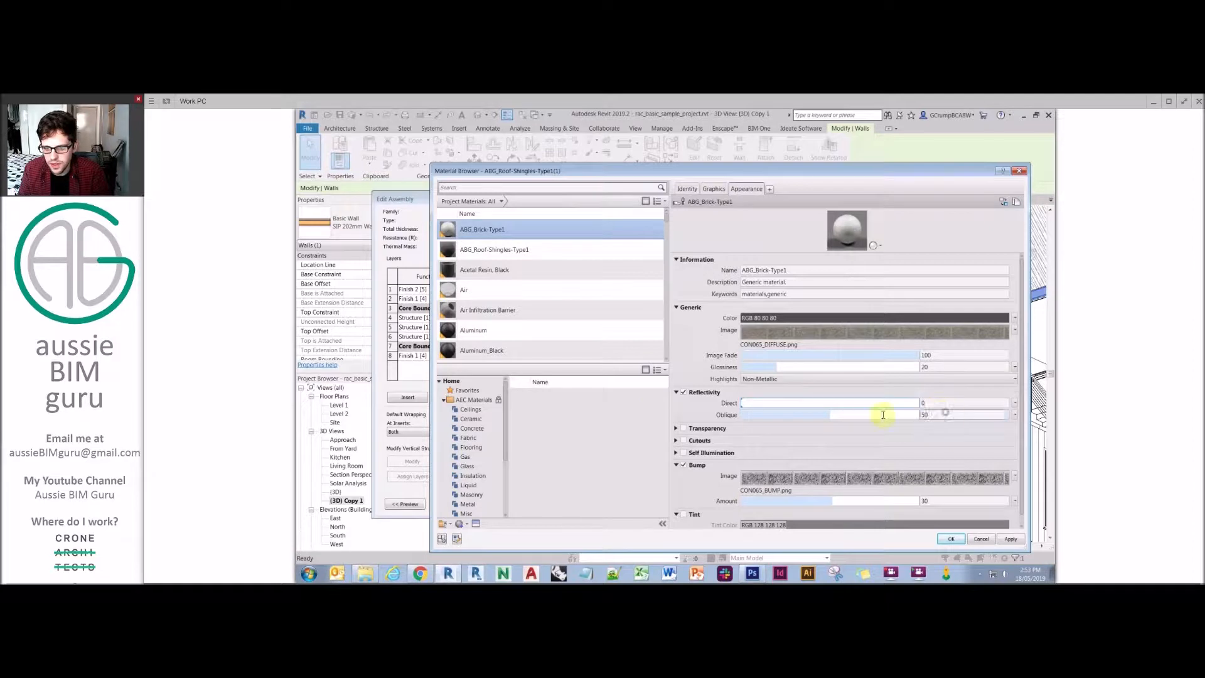
pyautogui.write('5')
pyautogui.click(929, 403)
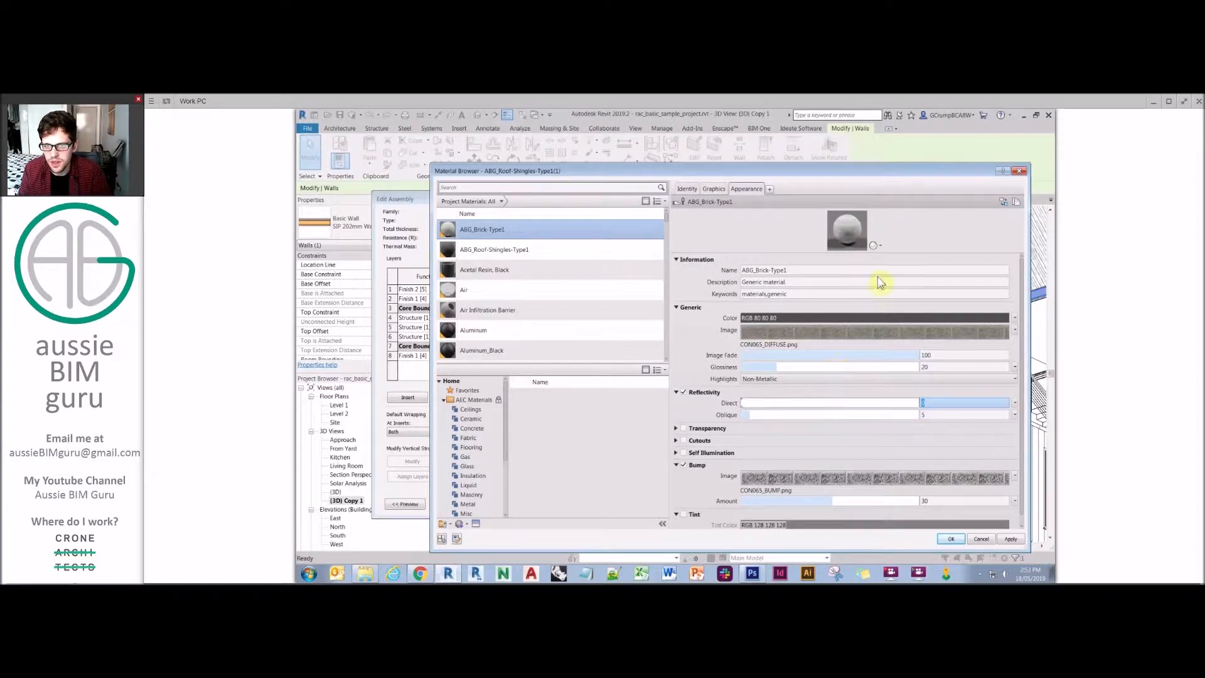
pyautogui.moveTo(885, 252); pyautogui.dragTo(891, 388)
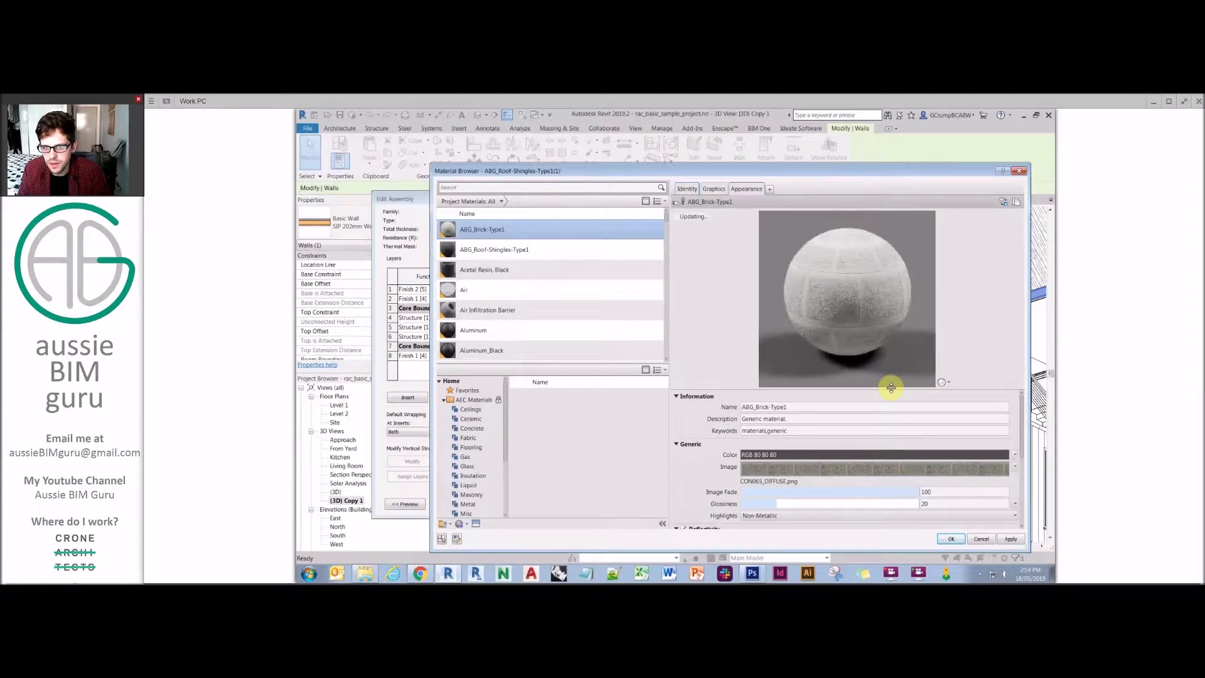
# - Align the brick's render appearance vertically with its Block mortarless surface pattern
pyautogui.click(718, 190)
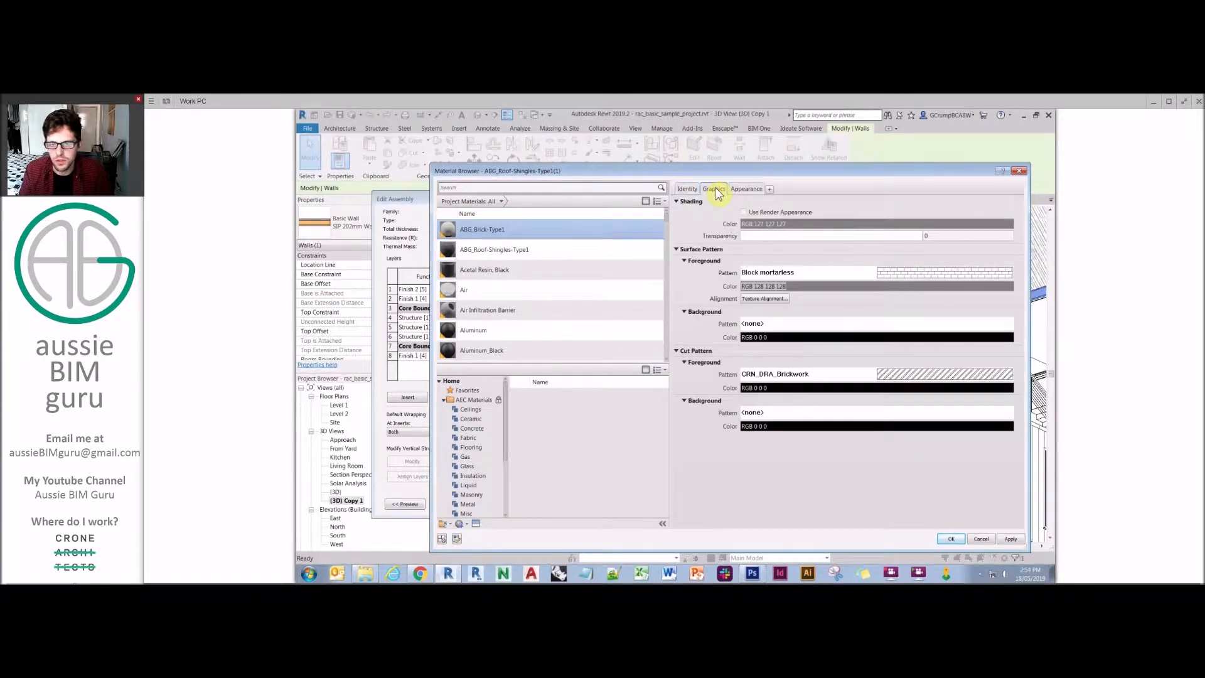
pyautogui.click(767, 298)
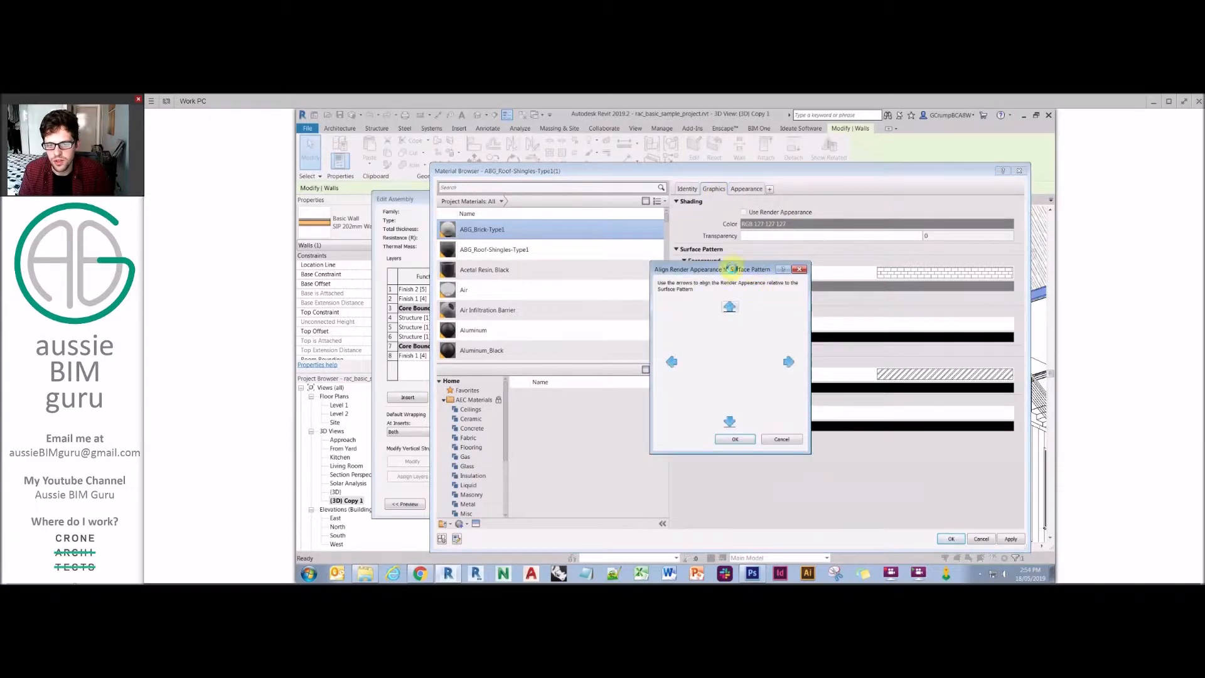
pyautogui.click(732, 304)
pyautogui.click(729, 422)
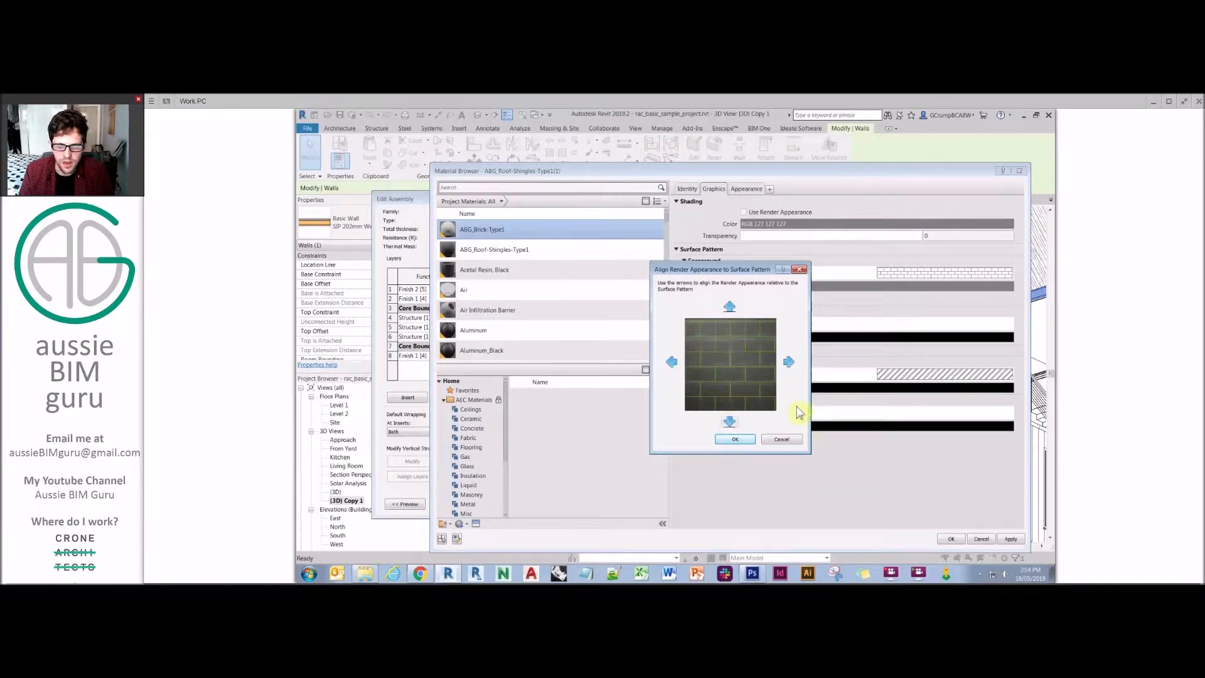
pyautogui.click(736, 439)
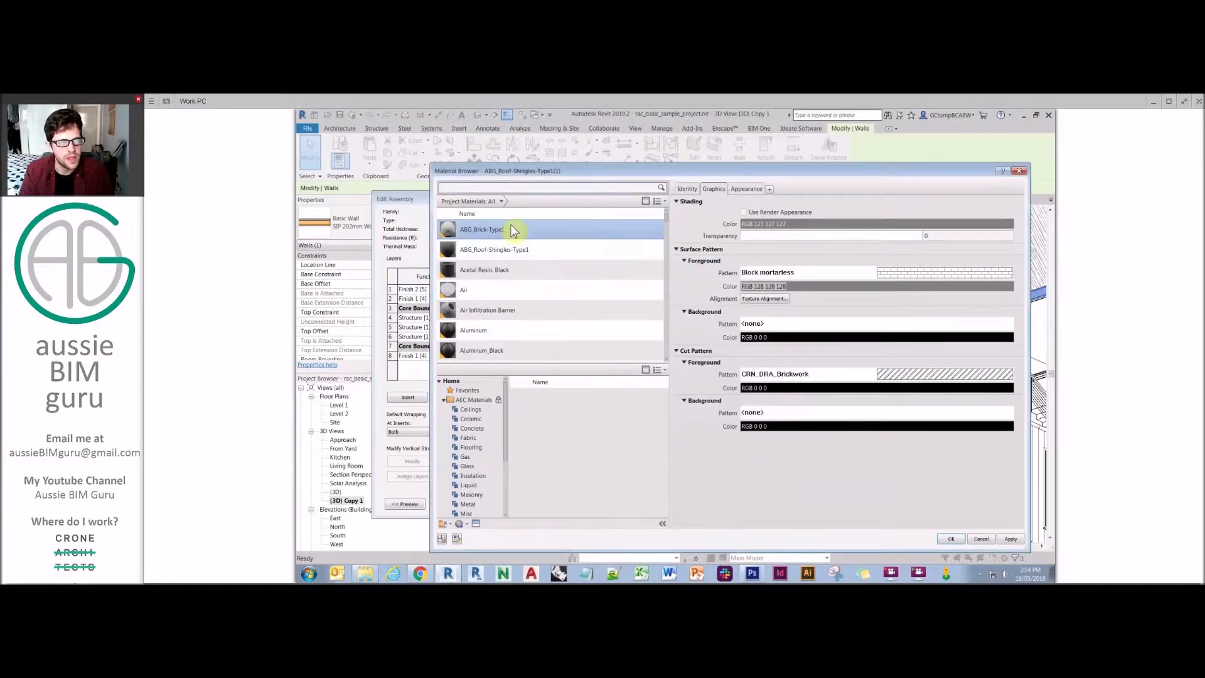
# - Apply ABG_Brick-Type1 to the wall's outer finish layer and accept the wall assembly and type settings
pyautogui.press('Return')
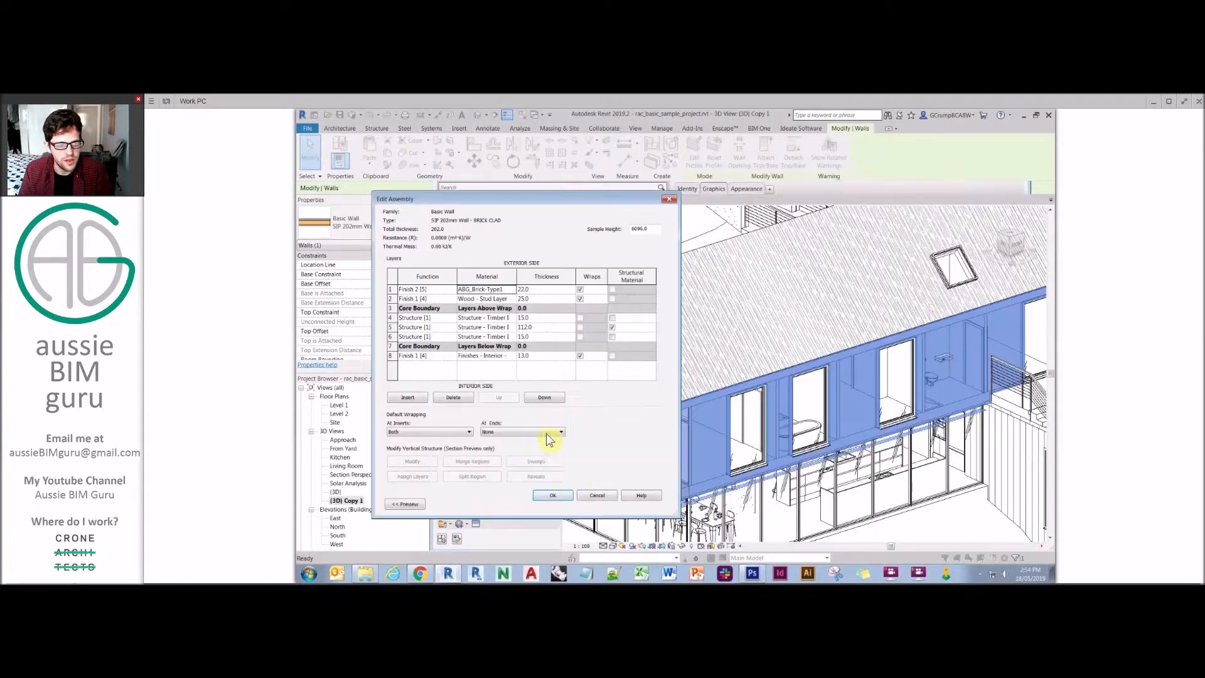
pyautogui.click(552, 492)
pyautogui.click(566, 504)
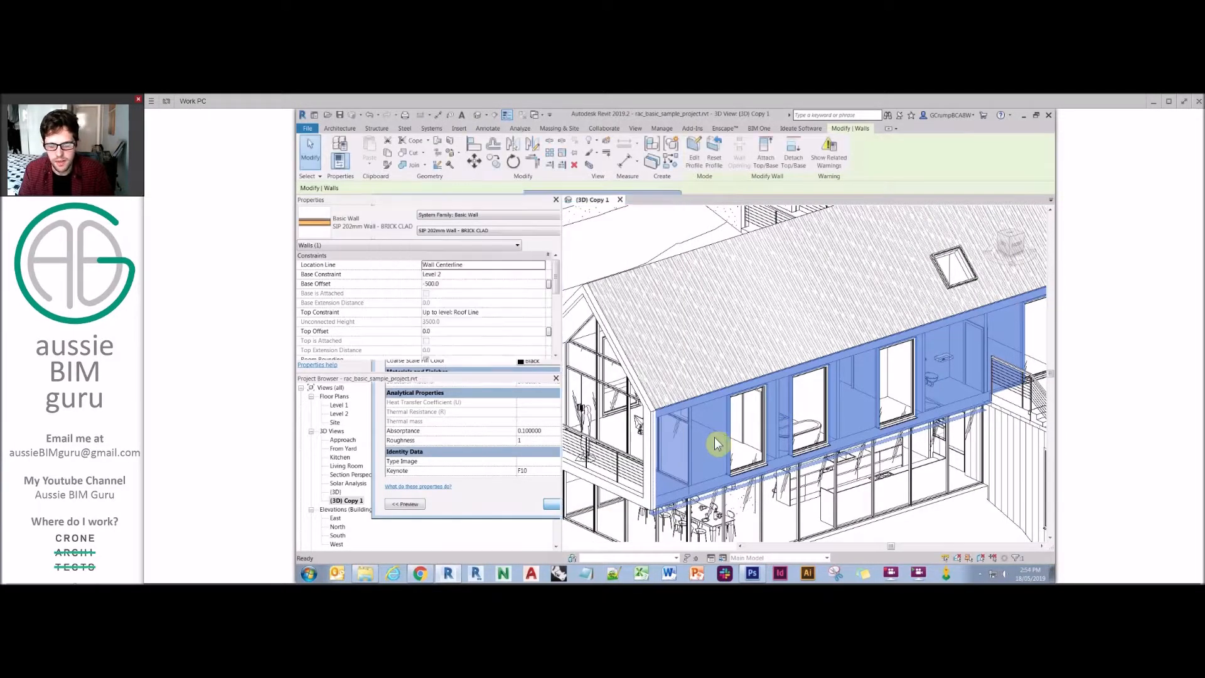
# - Deselect the wall, display the 3D view in the Realistic visual style, and inspect the block texture up close
pyautogui.press('Escape')
pyautogui.moveTo(726, 471); pyautogui.dragTo(653, 433, button='middle')
pyautogui.click(612, 546)
pyautogui.click(625, 526)
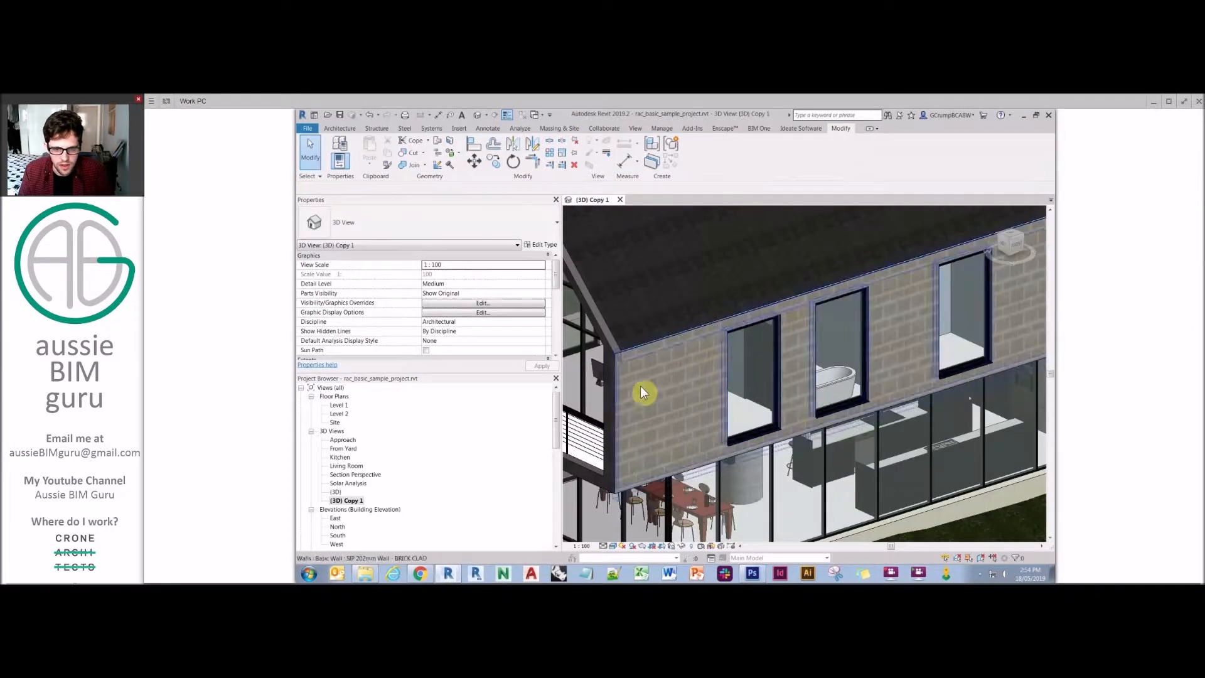
pyautogui.scroll(2, 691, 390)
pyautogui.scroll(5, 689, 390)
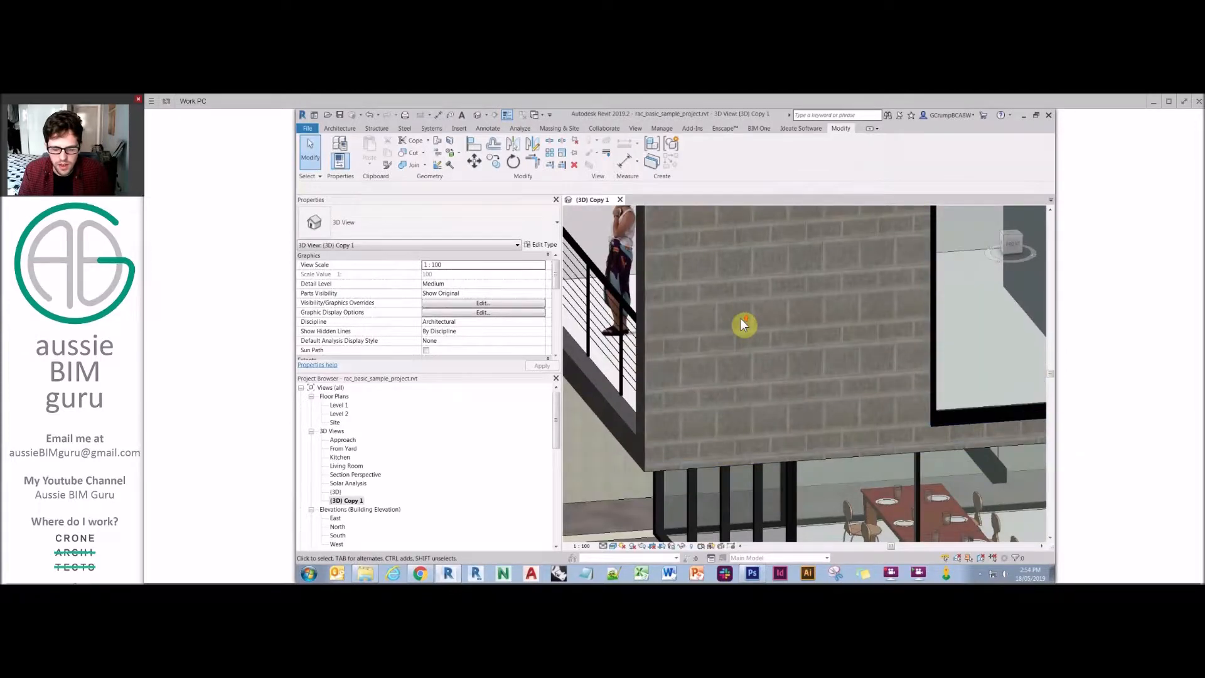
pyautogui.scroll(5, 742, 324)
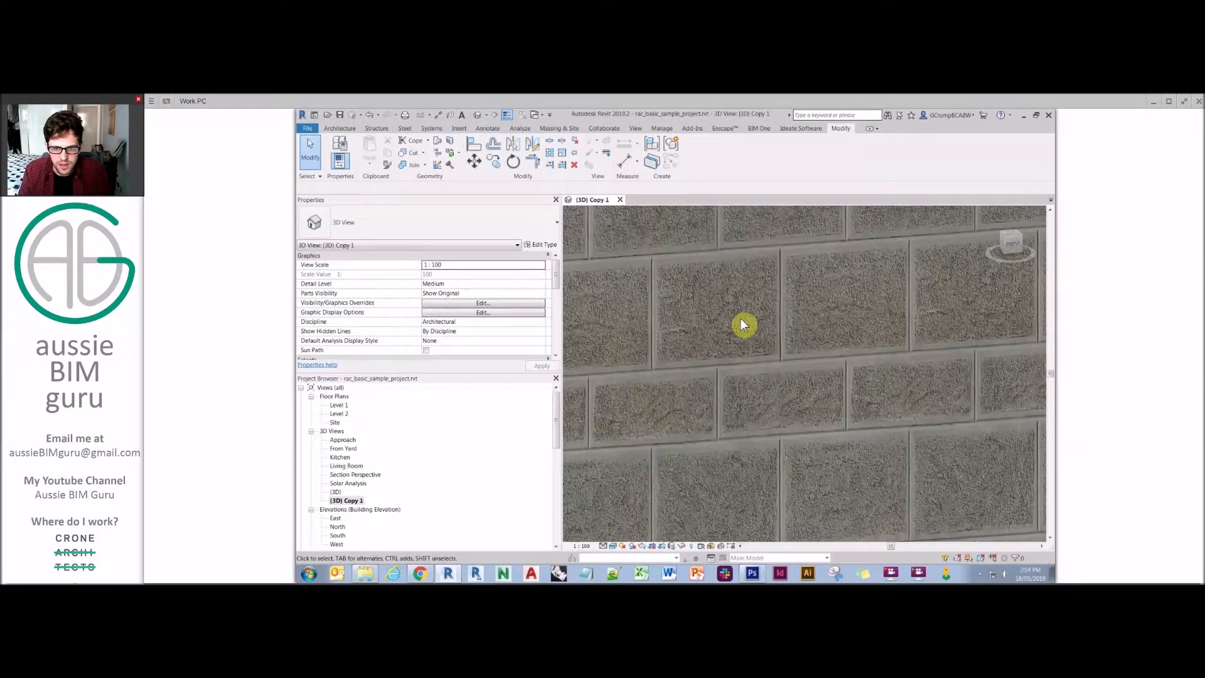
# - Ray trace the block wall in the 3D view and look over the Floorboards and Carpet2 folders in the Mats texture folder
pyautogui.click(613, 546)
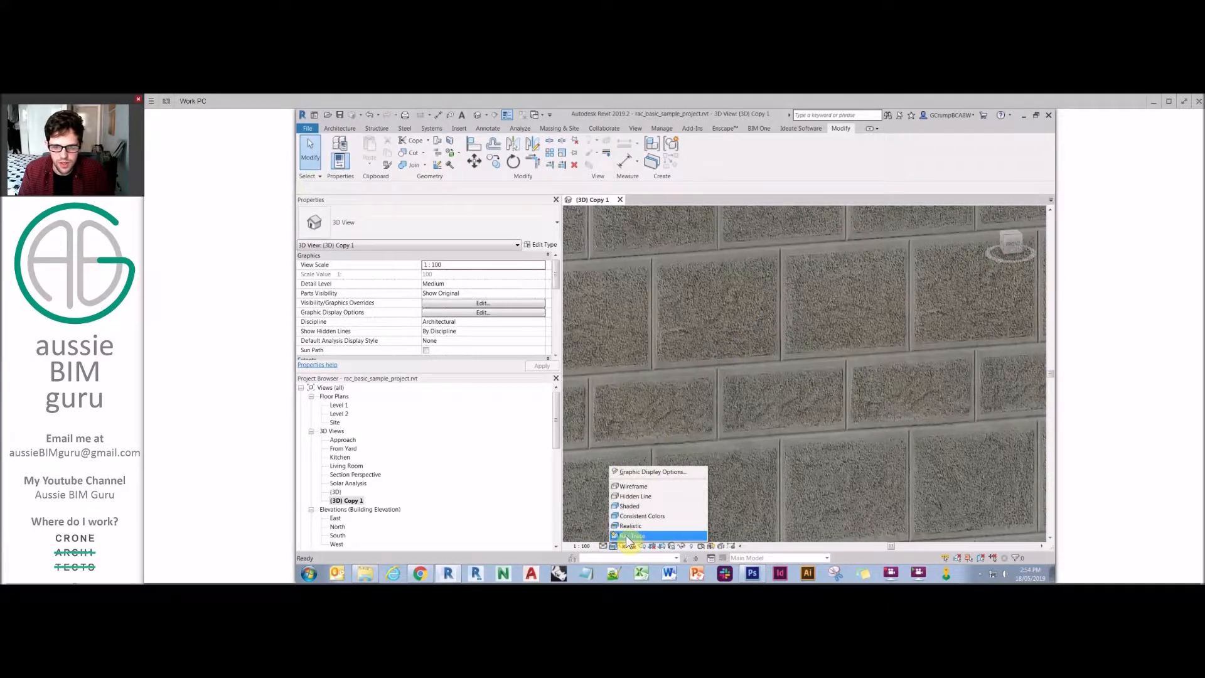
pyautogui.click(630, 536)
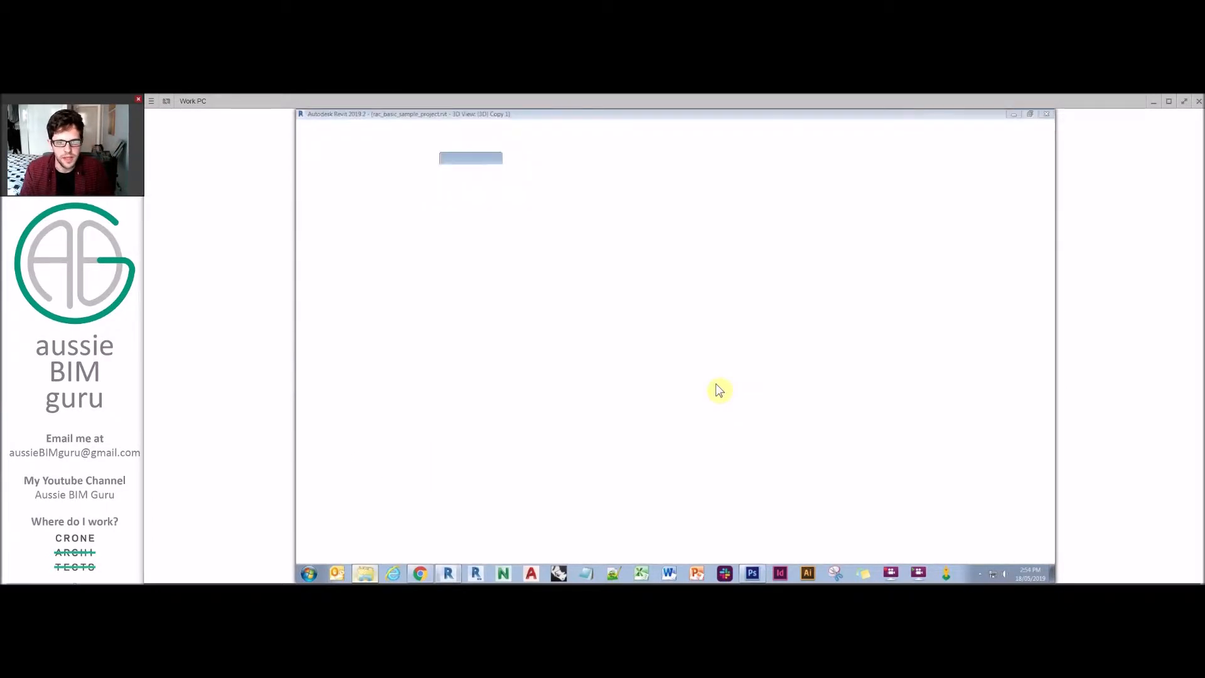
pyautogui.click(814, 346)
pyautogui.click(903, 301)
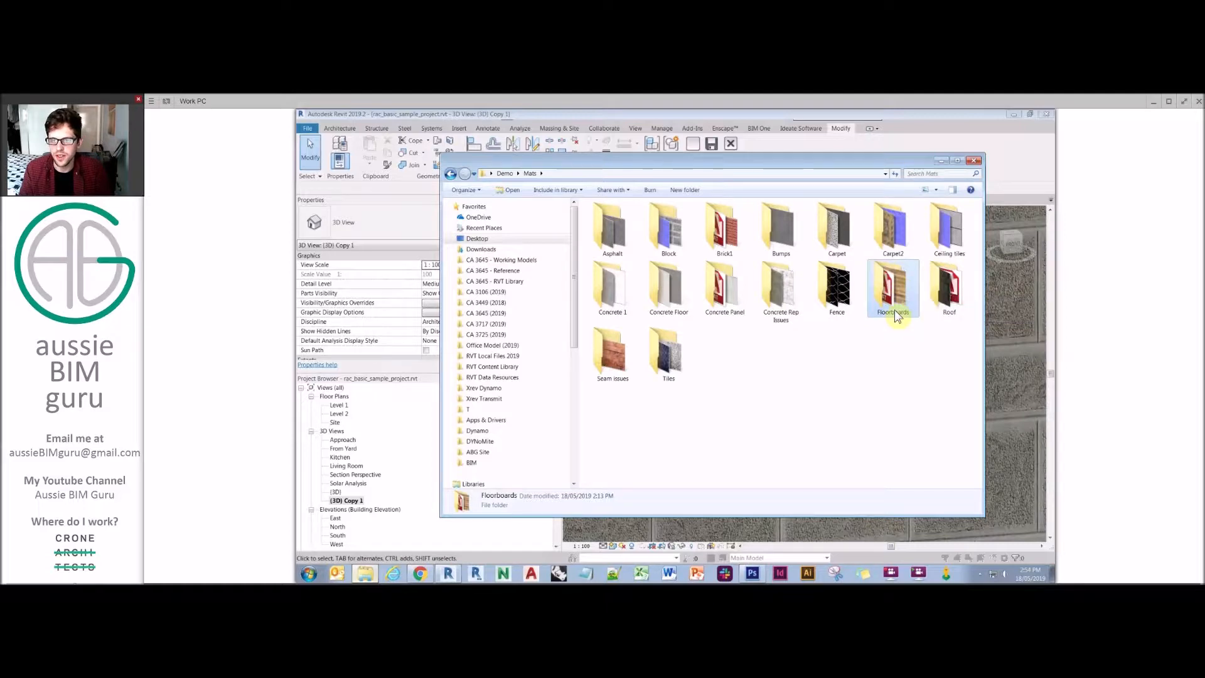
pyautogui.click(891, 227)
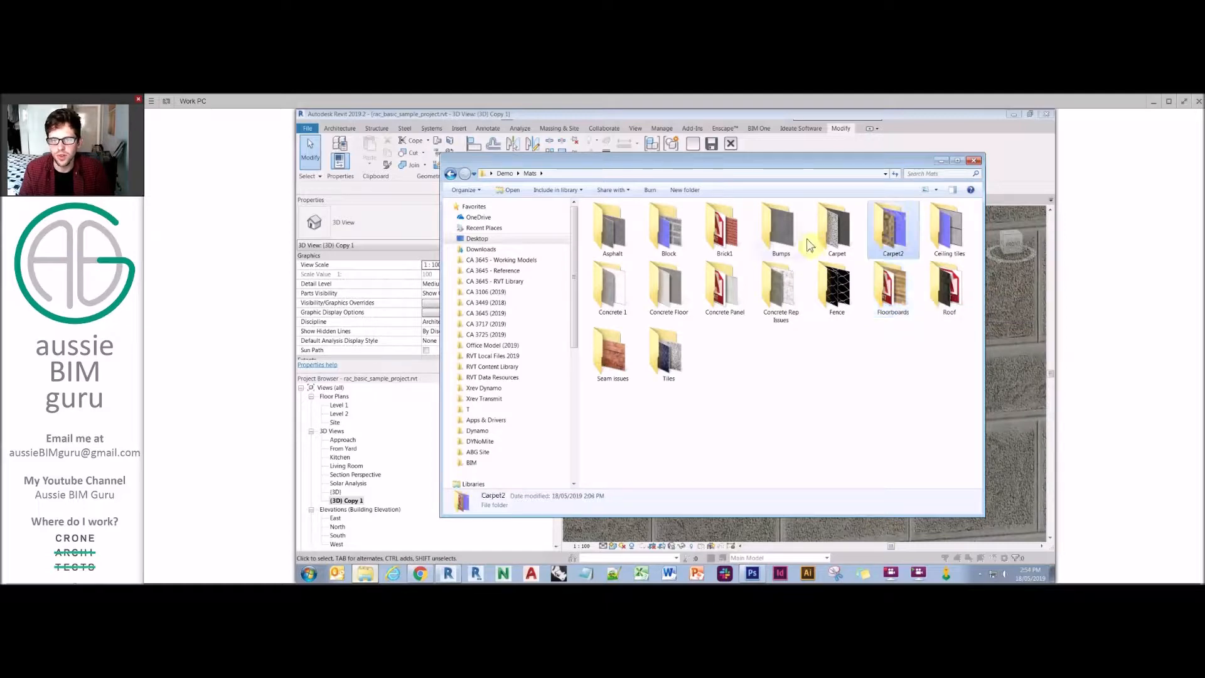
pyautogui.click(939, 162)
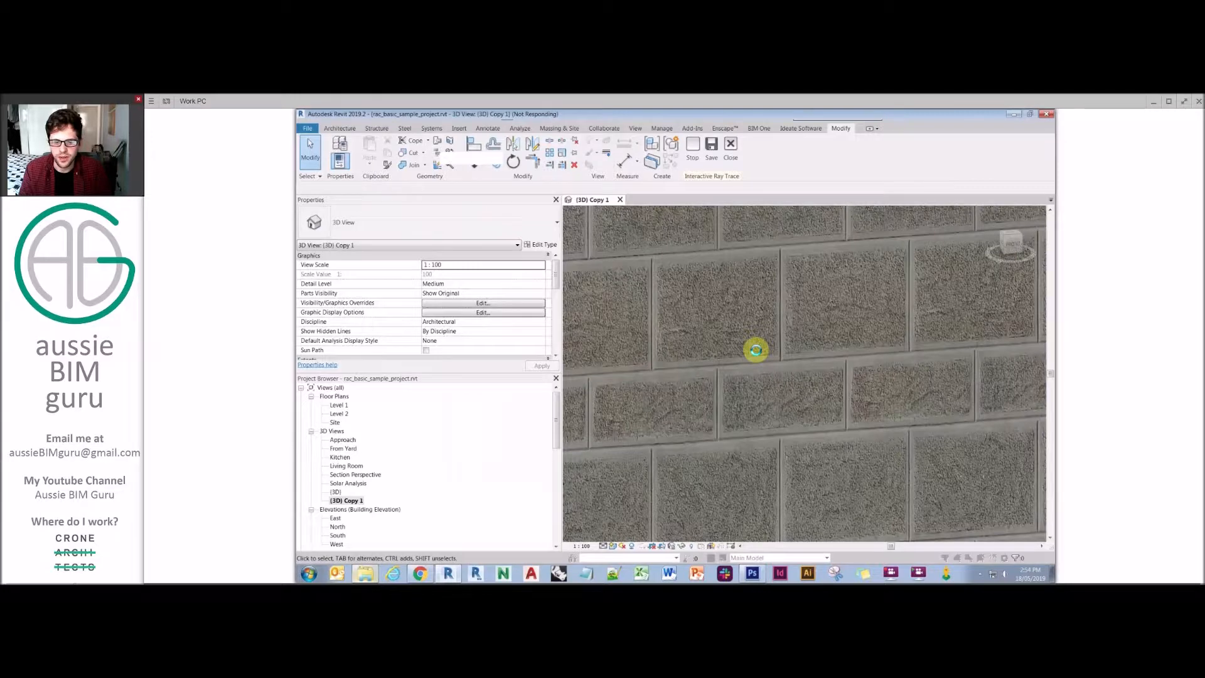
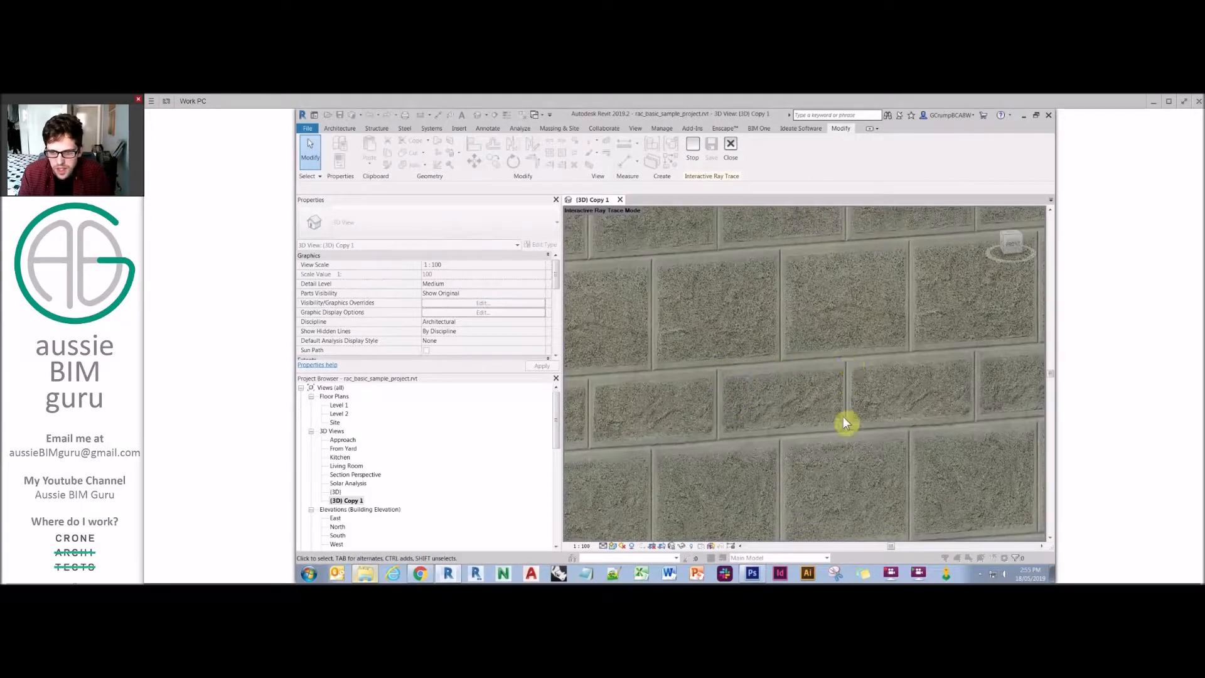
# - Leave the ray-traced display, show the 3D view in the Hidden Line visual style, and bring the building's glazed ground floor into view
pyautogui.click(613, 545)
pyautogui.click(646, 500)
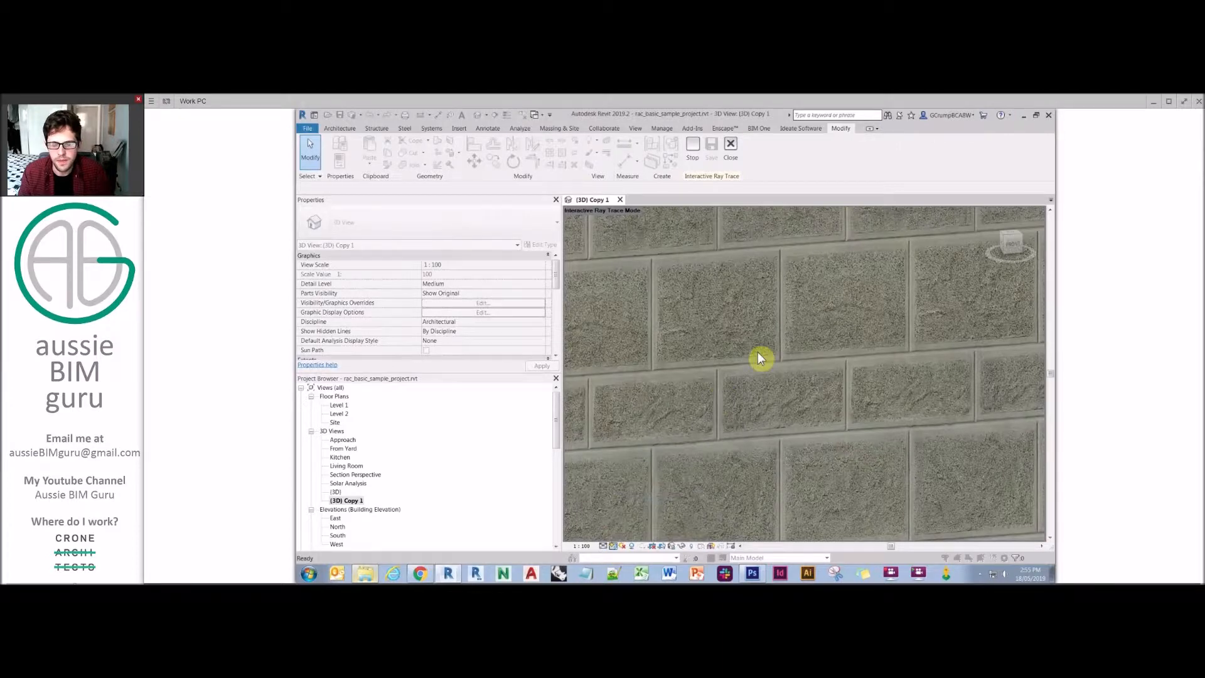
pyautogui.press('Escape')
pyautogui.scroll(-5, 759, 353)
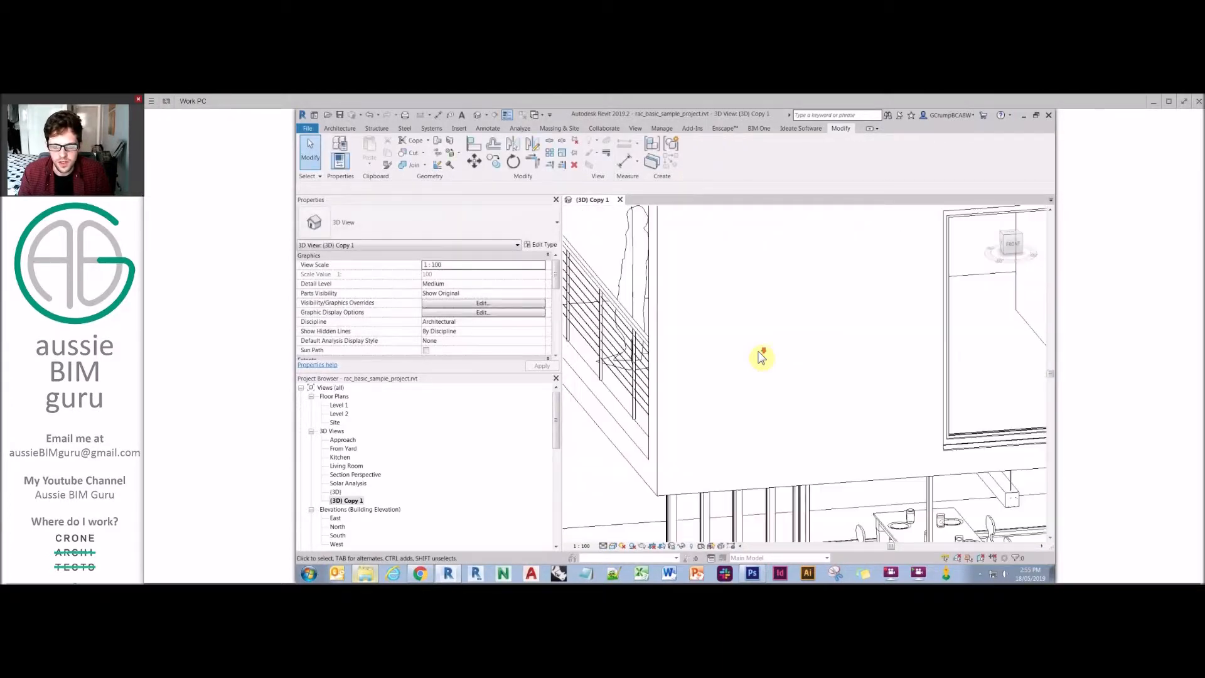
pyautogui.scroll(-2, 760, 356)
pyautogui.keyDown('shift'); pyautogui.moveTo(788, 361); pyautogui.dragTo(839, 435, button='middle'); pyautogui.keyUp('shift')
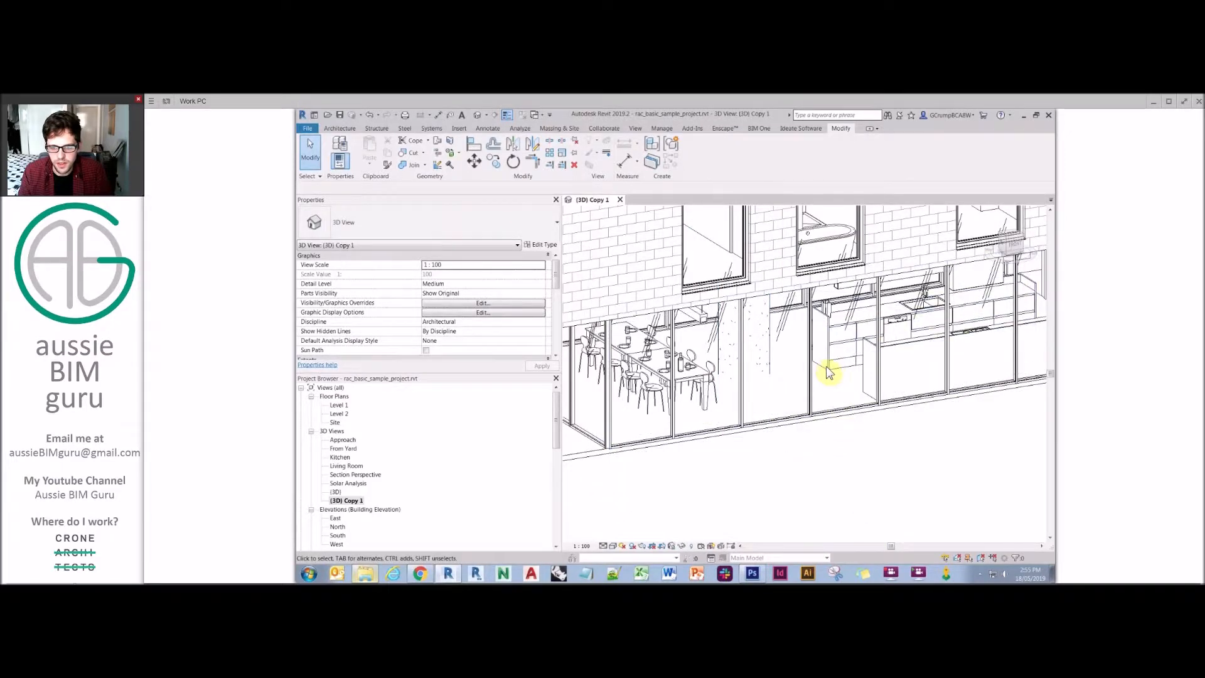
# - Select the ground-level concrete floor beside the curtain wall and temporarily isolate the floors category
pyautogui.click(593, 460)
pyautogui.keyDown('shift'); pyautogui.moveTo(592, 457); pyautogui.dragTo(766, 439, button='middle'); pyautogui.keyUp('shift')
pyautogui.click(629, 356)
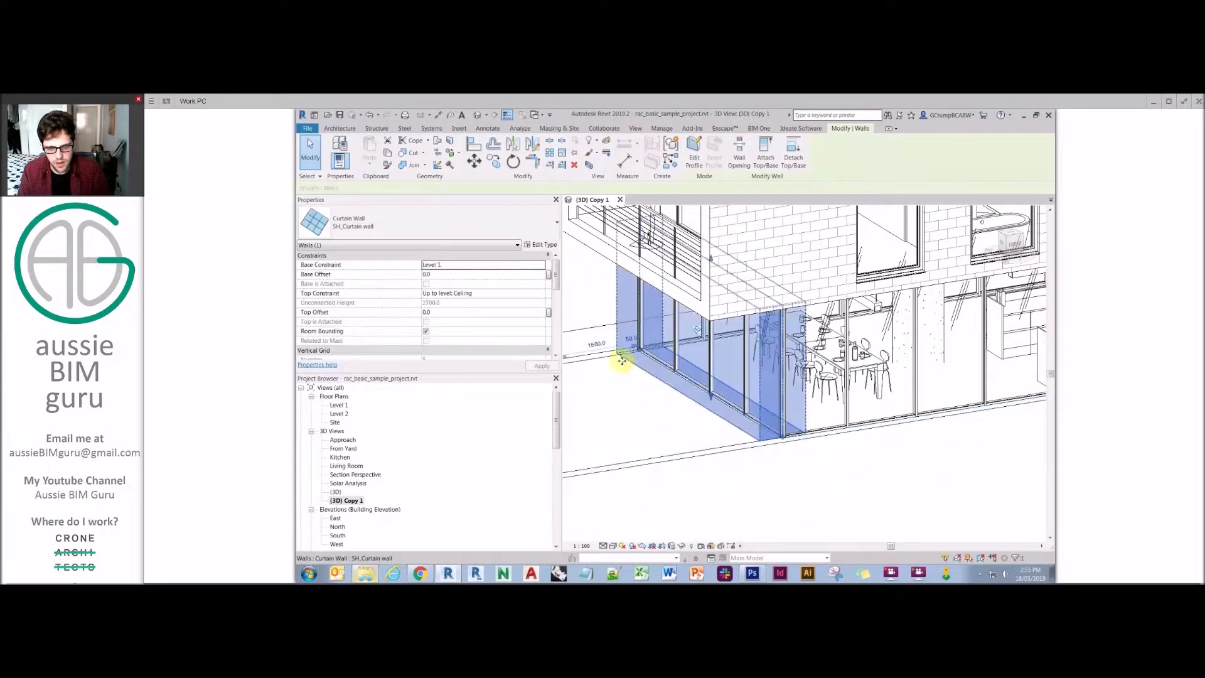
pyautogui.click(613, 359)
pyautogui.press('i')
pyautogui.press('c')
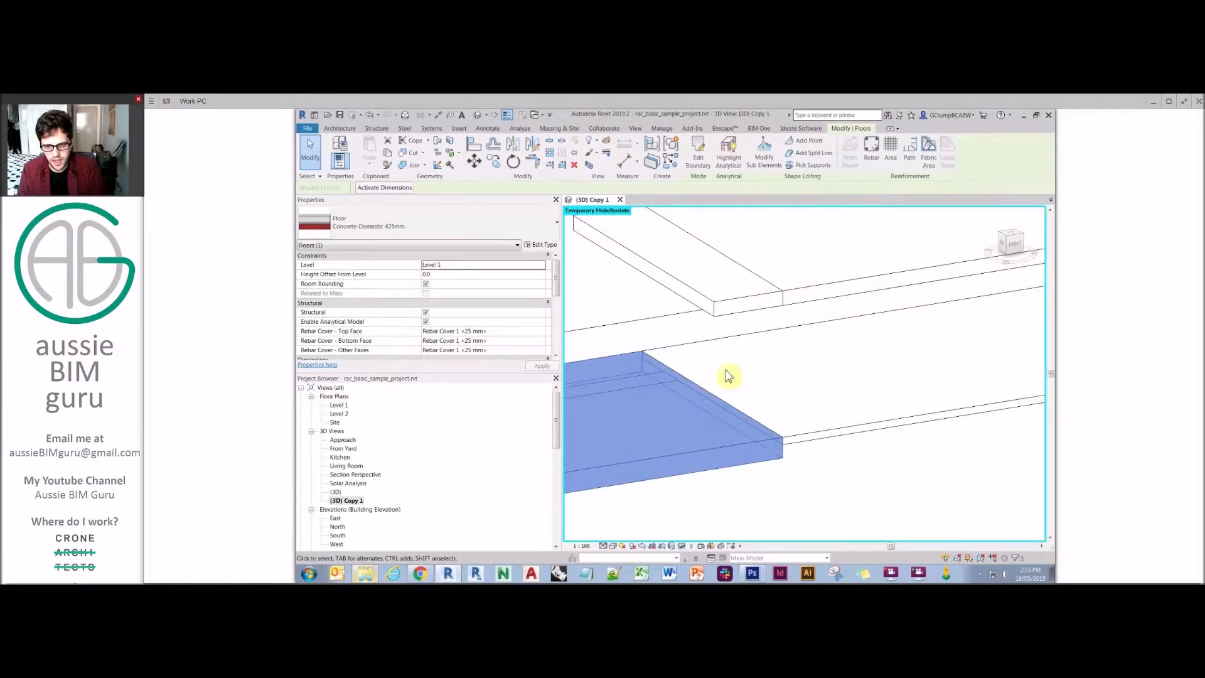
# - Select the Generic 150mm floor and duplicate its type as Floorboards 150mm
pyautogui.scroll(-4, 745, 377)
pyautogui.click(847, 386)
pyautogui.click(858, 377)
pyautogui.moveTo(857, 377); pyautogui.dragTo(766, 374, button='middle')
pyautogui.click(541, 245)
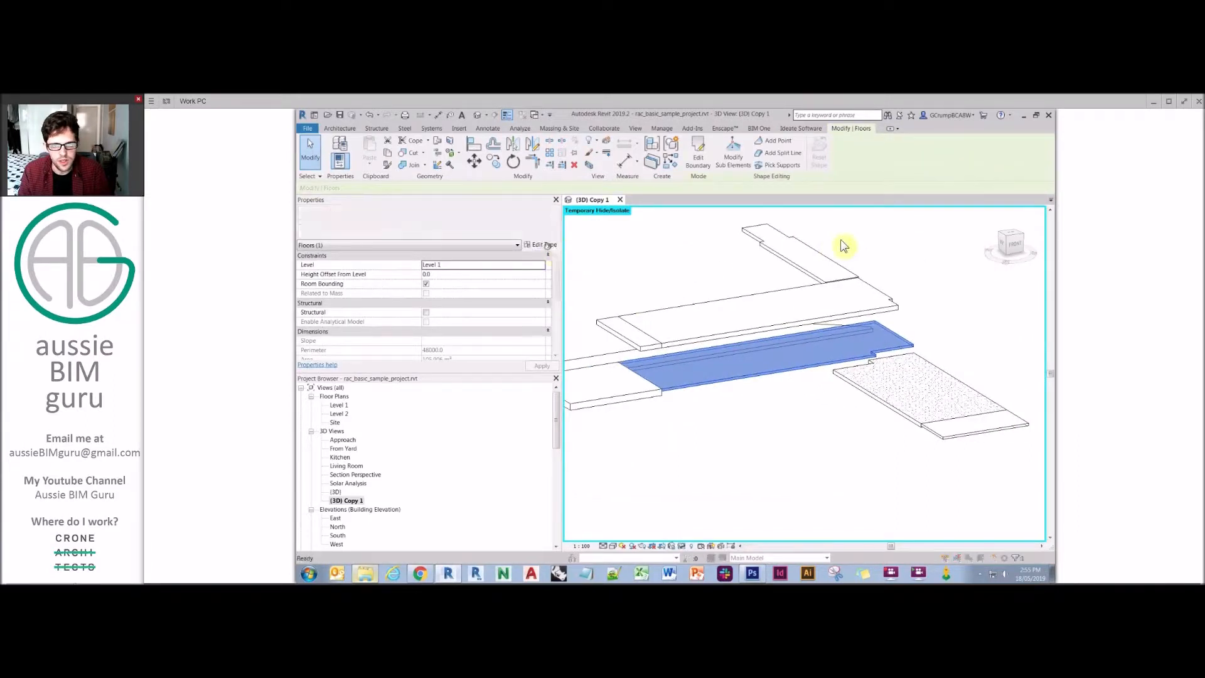
pyautogui.click(662, 231)
pyautogui.write('Floorboards')
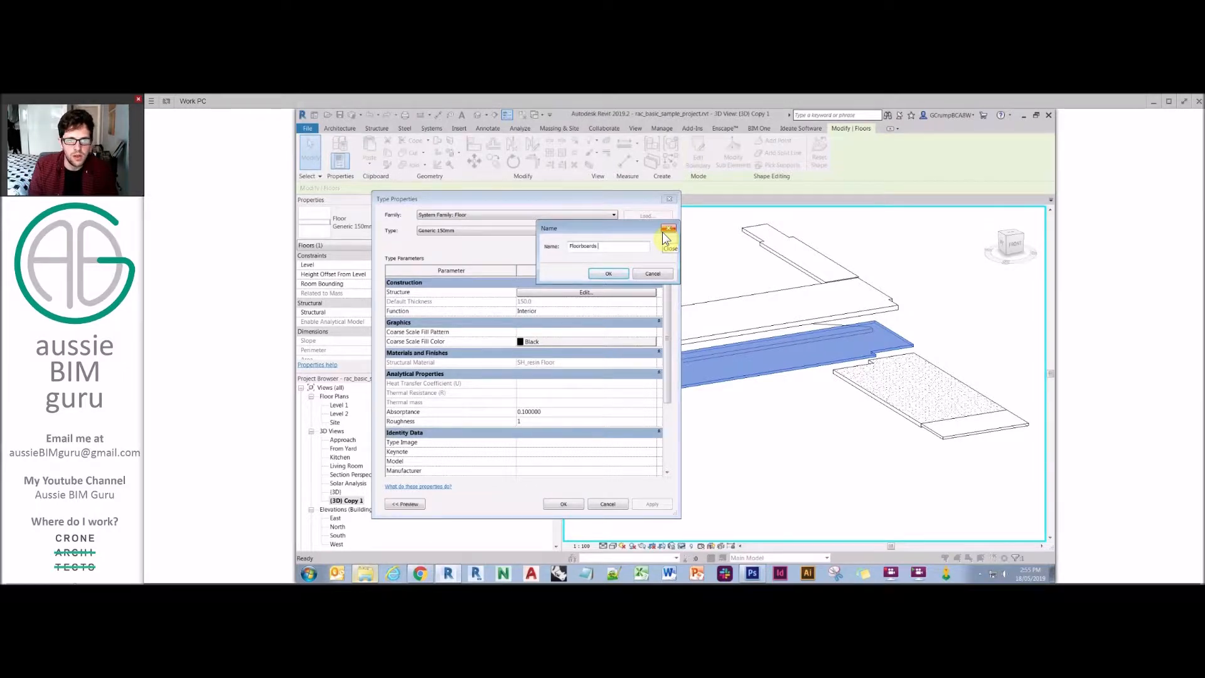
pyautogui.write(' 150mm')
pyautogui.press('Return')
# - Open the material selection for the new floor type's structure layer and locate the Default material among the project materials
pyautogui.click(603, 293)
pyautogui.click(493, 300)
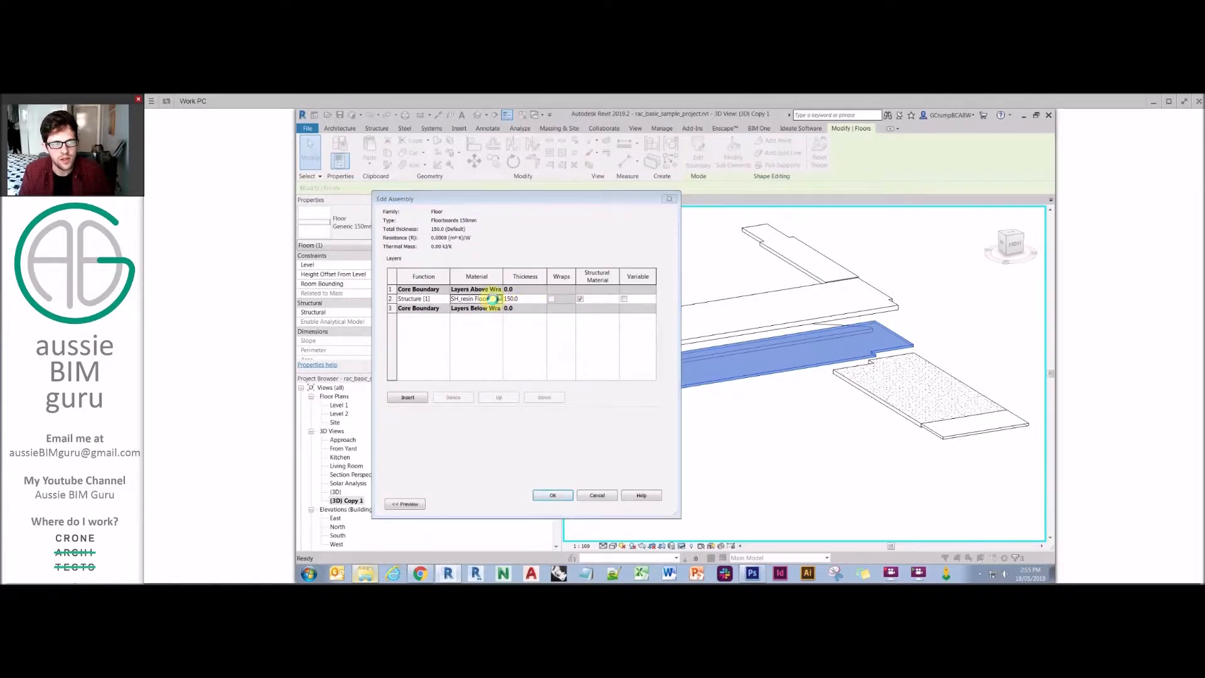
pyautogui.click(499, 299)
pyautogui.scroll(3, 510, 281)
pyautogui.scroll(10, 530, 292)
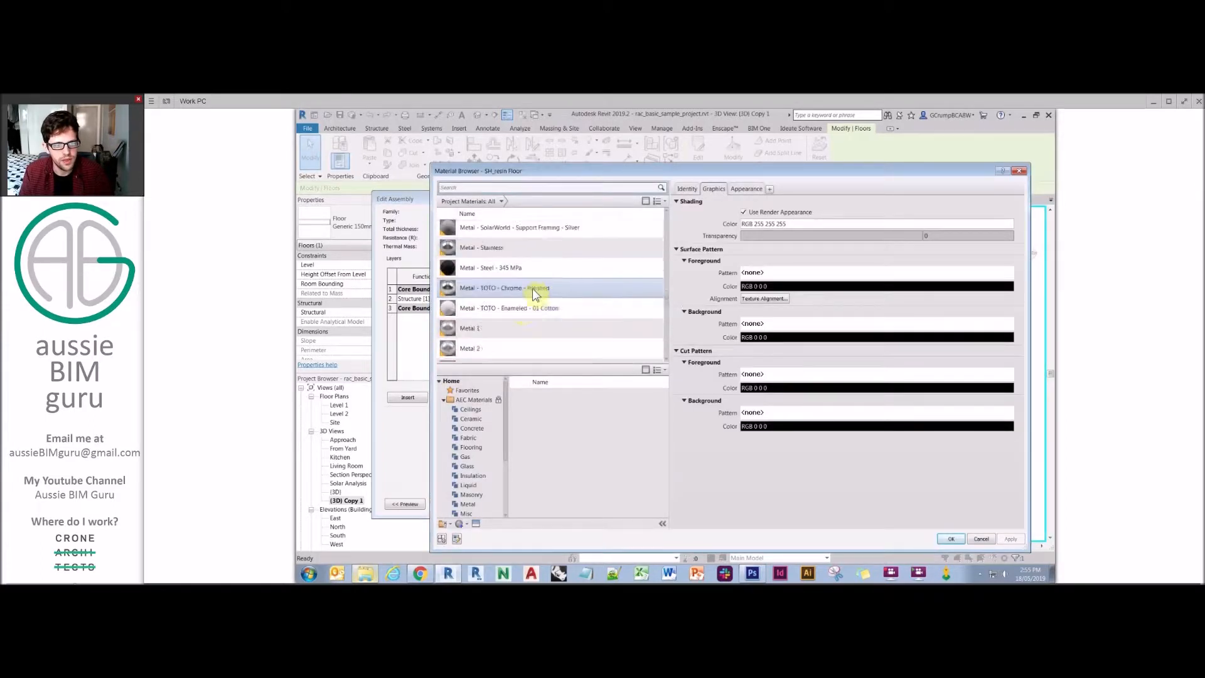
pyautogui.moveTo(667, 276); pyautogui.dragTo(670, 211)
pyautogui.click(512, 270)
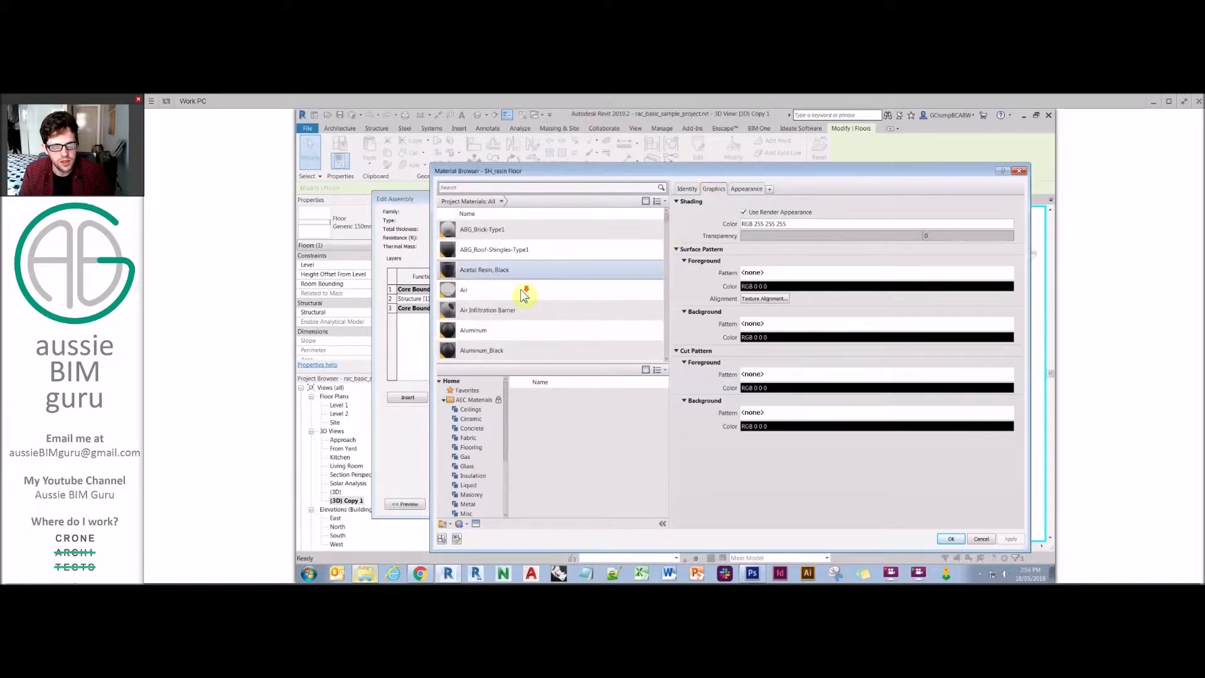
pyautogui.scroll(-5, 516, 304)
pyautogui.click(512, 315)
pyautogui.scroll(-7, 512, 315)
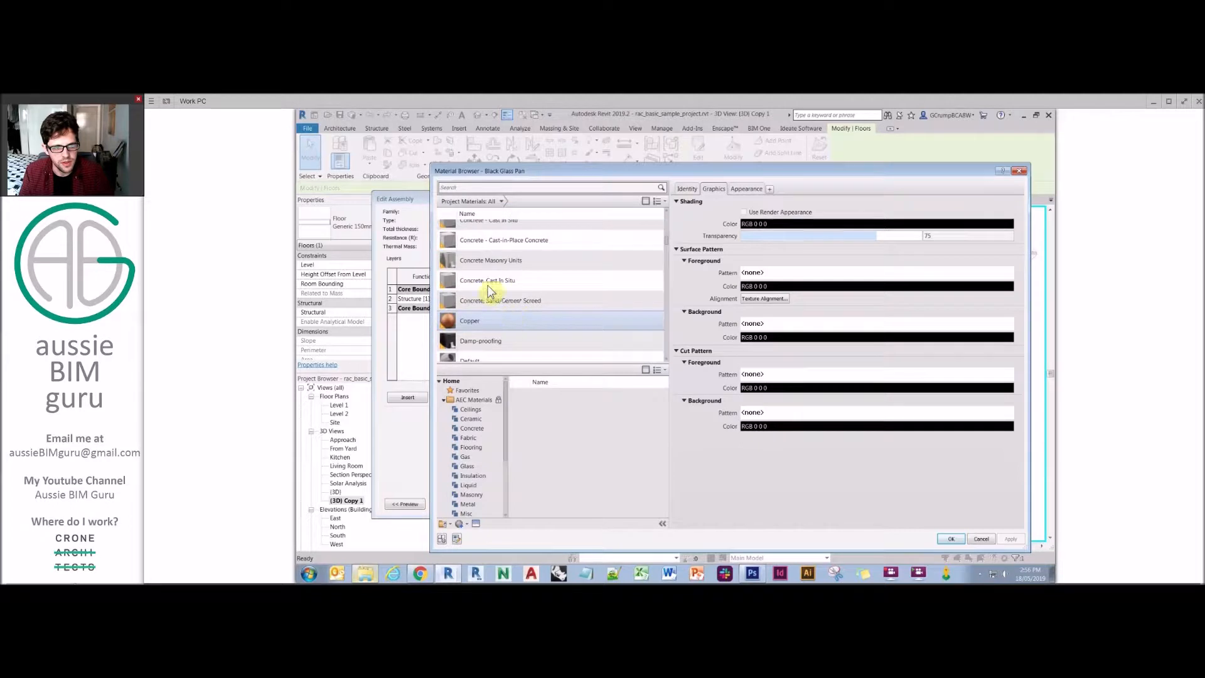
pyautogui.scroll(-2, 513, 286)
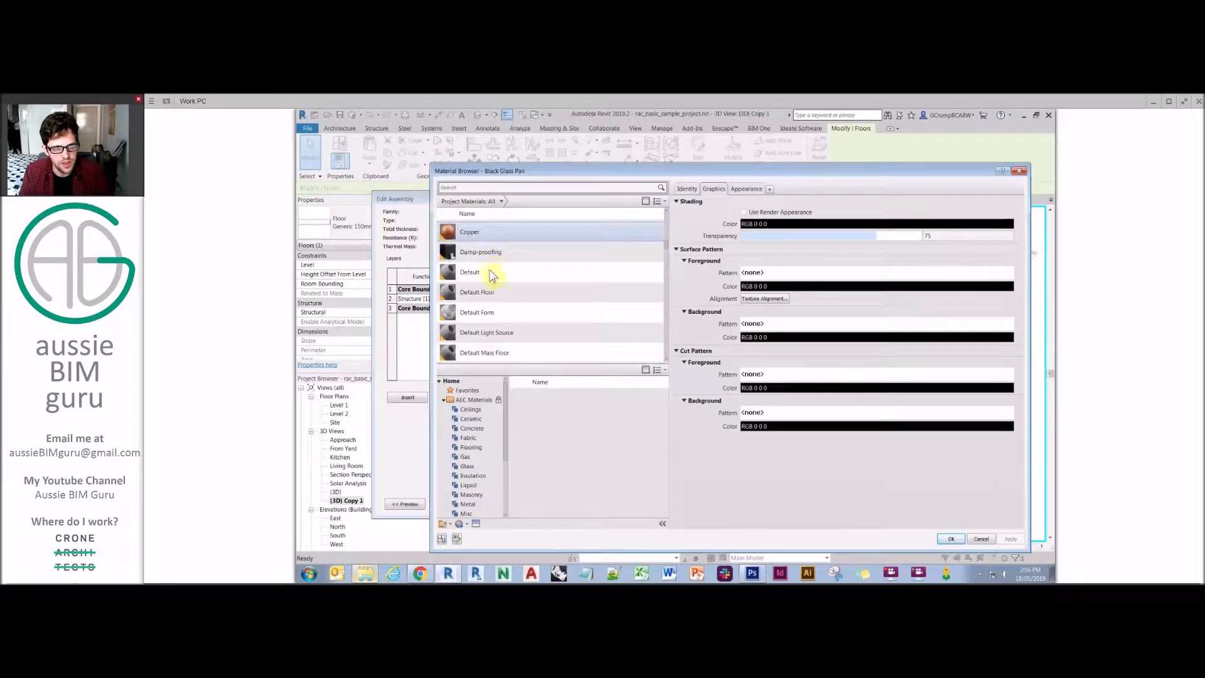
# - Duplicate the Default material and name the copy ABG_Timber1
pyautogui.click(477, 274)
pyautogui.rightClick(477, 274)
pyautogui.click(504, 287)
pyautogui.press('capslock')
pyautogui.write('ABG')
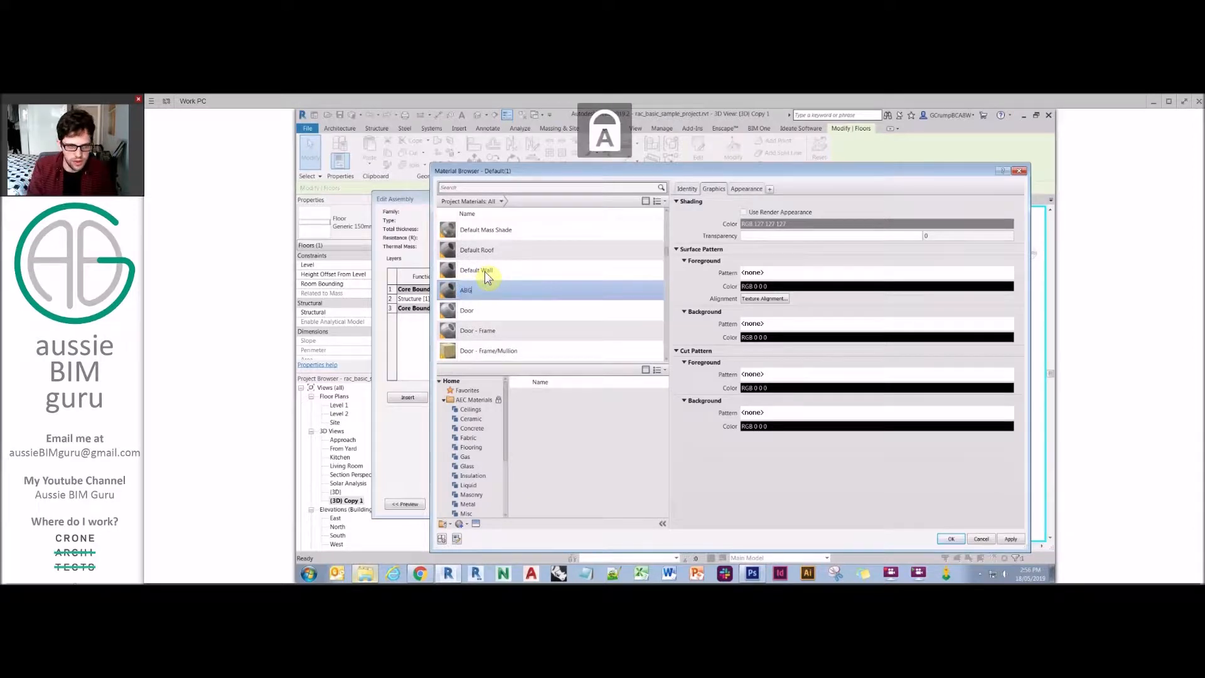
pyautogui.press('capslock')
pyautogui.write('_Timber')
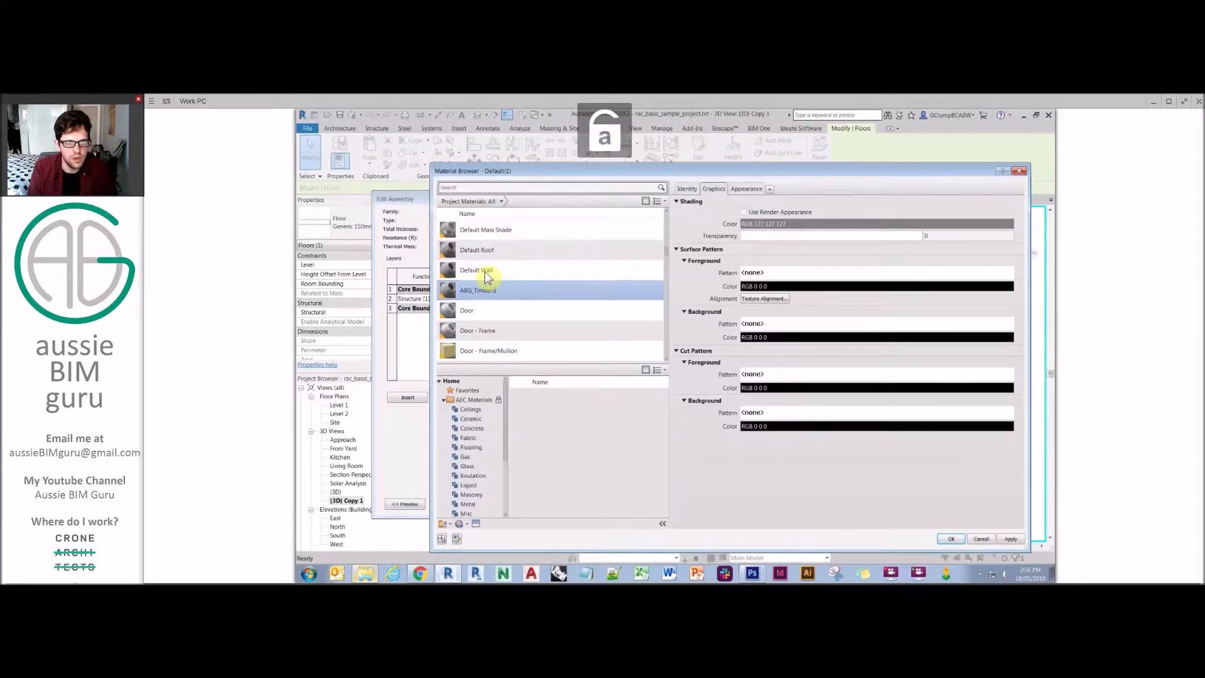
pyautogui.write('1')
pyautogui.press('Return')
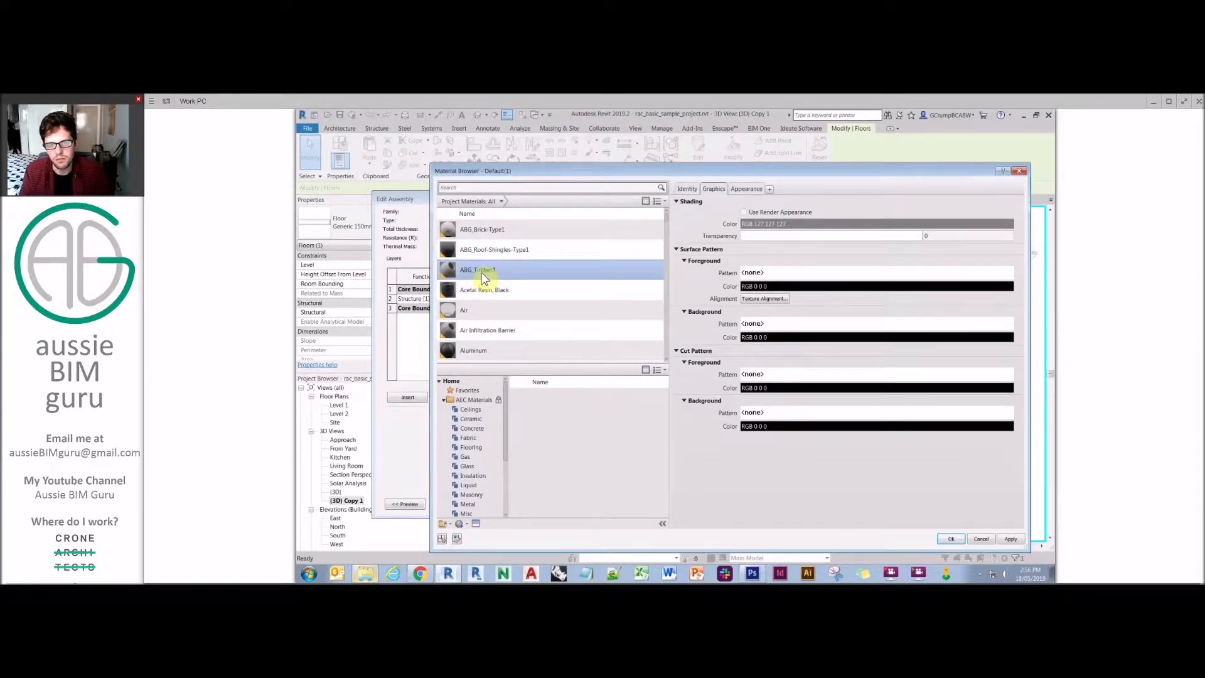
pyautogui.rightClick(483, 273)
pyautogui.click(544, 296)
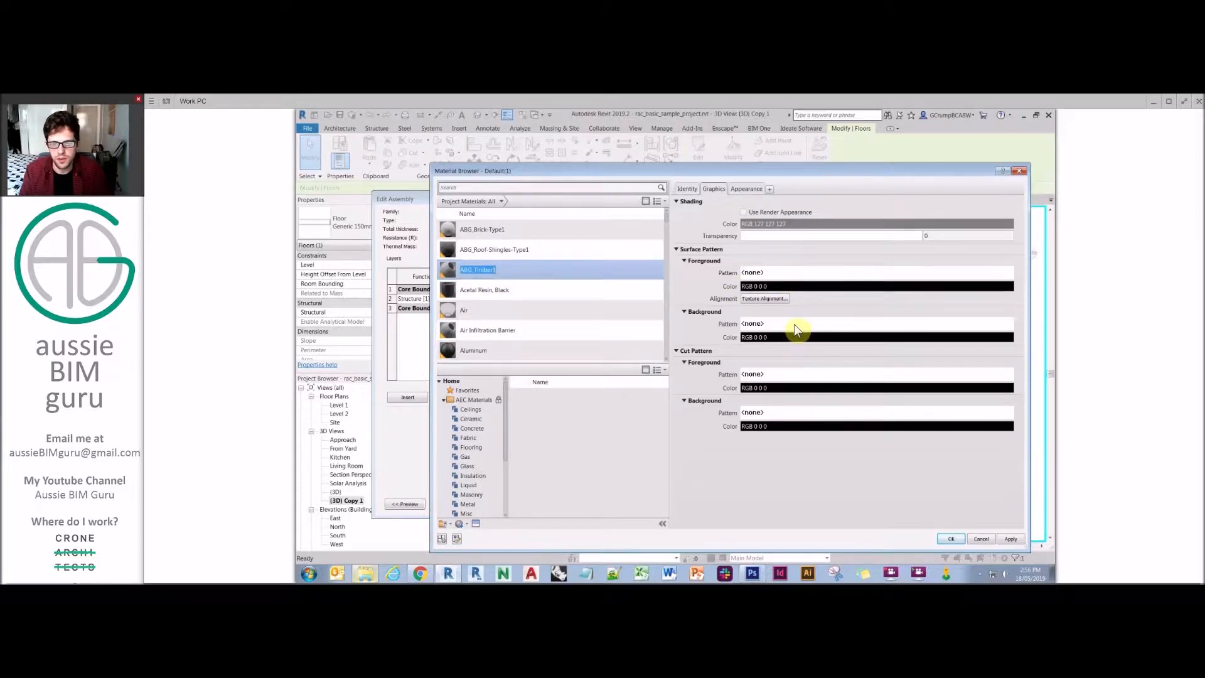
# - Import 180x1800 floorboards.pat from the Floorboards folder as a custom model pattern and assign it to ABG_Timber1's surface foreground
pyautogui.click(832, 272)
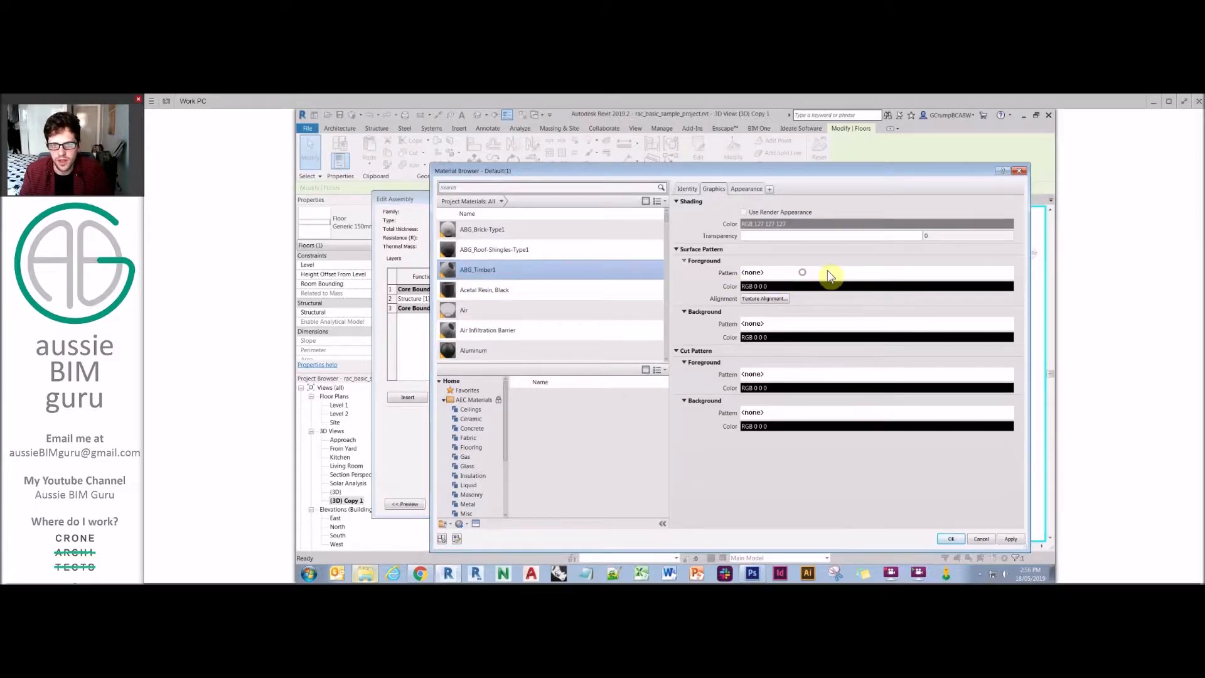
pyautogui.click(484, 241)
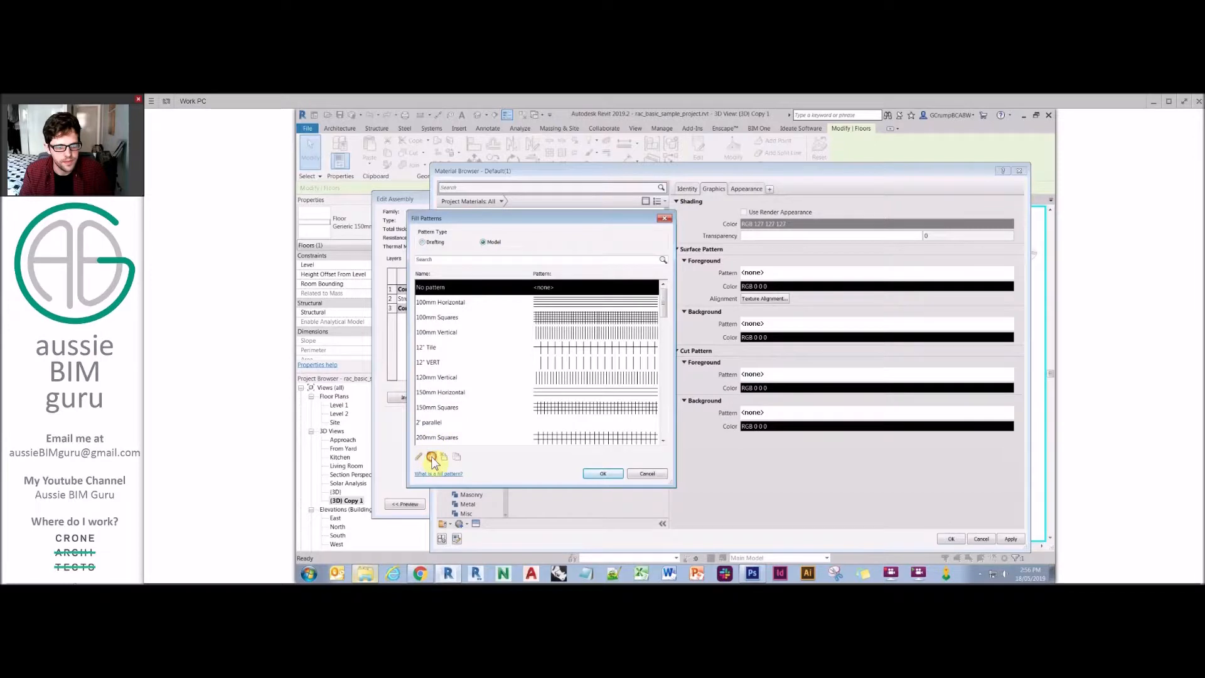
pyautogui.click(431, 457)
pyautogui.click(540, 351)
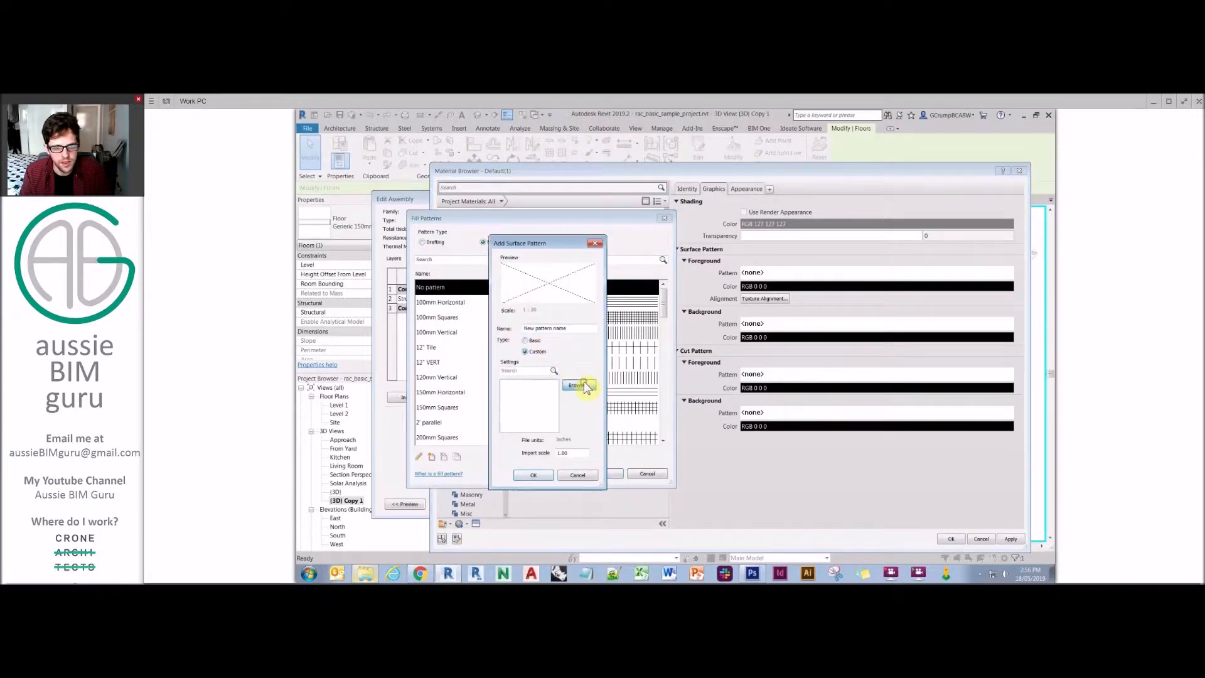
pyautogui.click(577, 385)
pyautogui.click(851, 234)
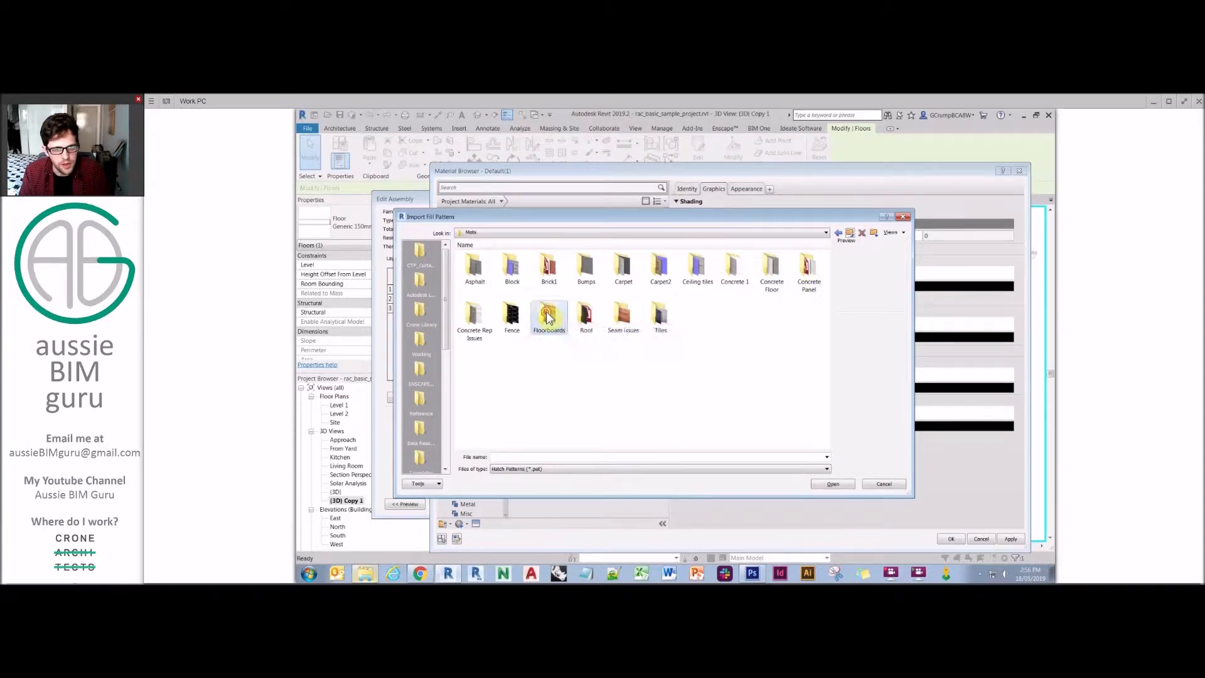
pyautogui.doubleClick(543, 317)
pyautogui.click(476, 265)
pyautogui.doubleClick(477, 265)
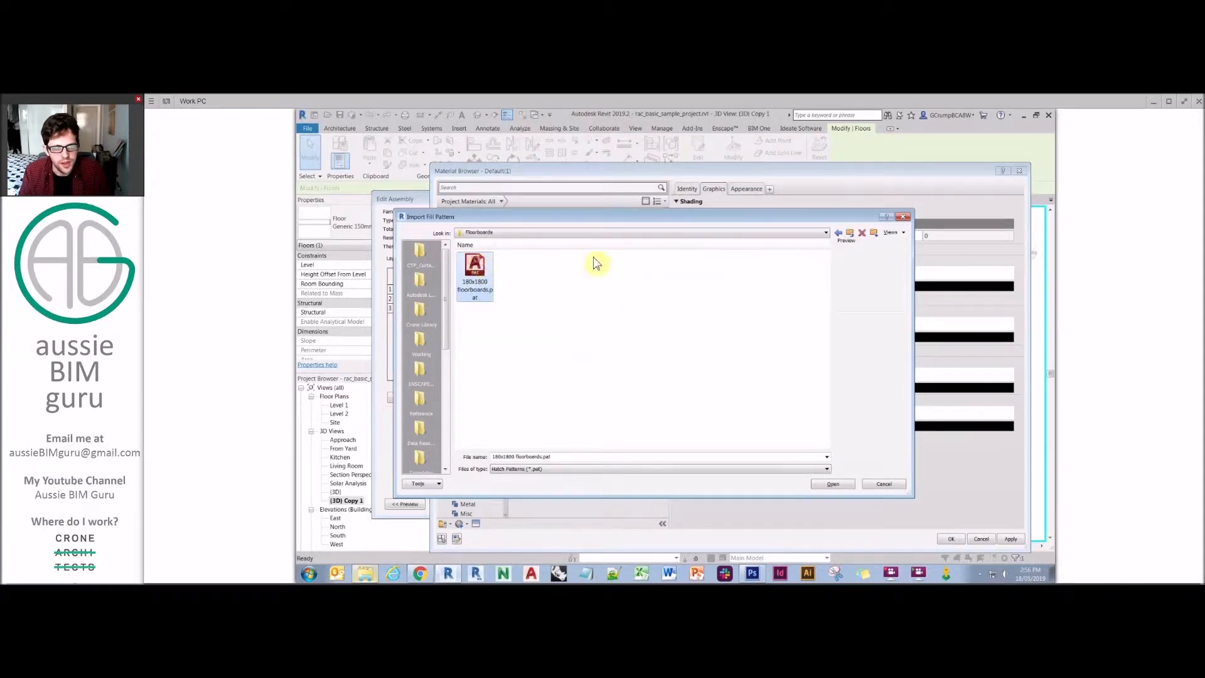
pyautogui.click(533, 475)
pyautogui.click(596, 475)
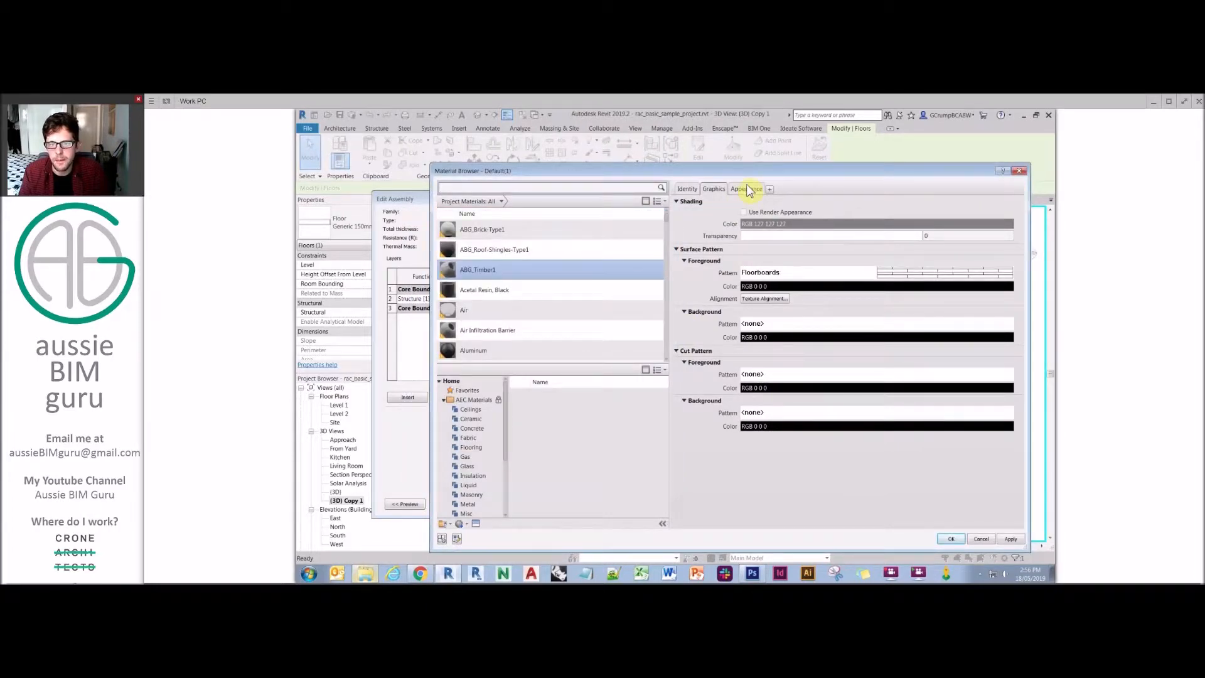
# - Set the surface foreground pattern colour of ABG_Timber1 to grey RGB 128 128 128
pyautogui.click(790, 286)
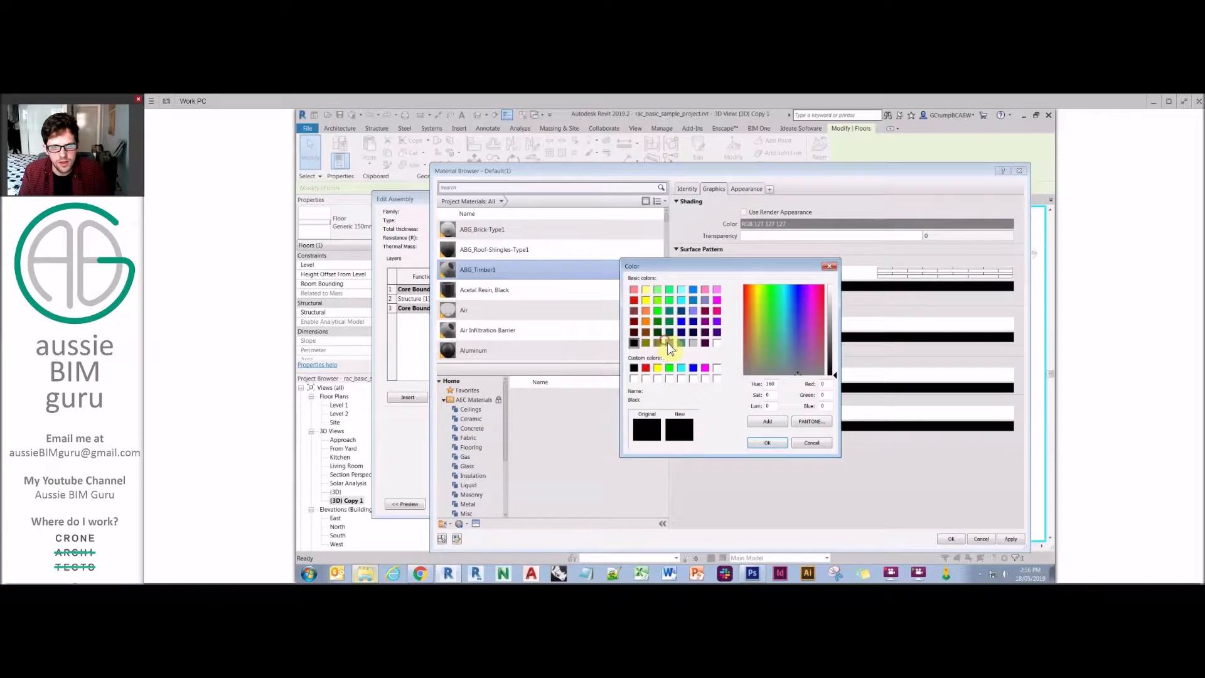
pyautogui.click(669, 343)
pyautogui.click(767, 442)
# - Duplicate ABG_Timber1's generic appearance asset and open the copy's name for editing
pyautogui.click(745, 188)
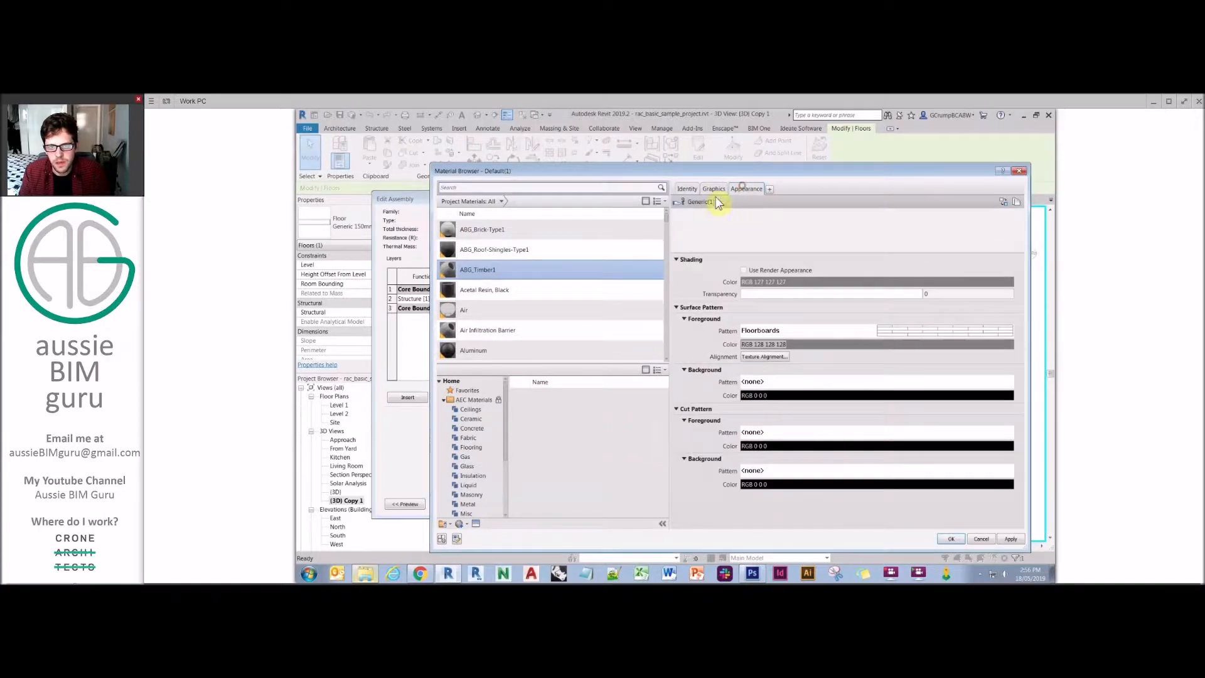
pyautogui.rightClick(493, 270)
pyautogui.click(511, 289)
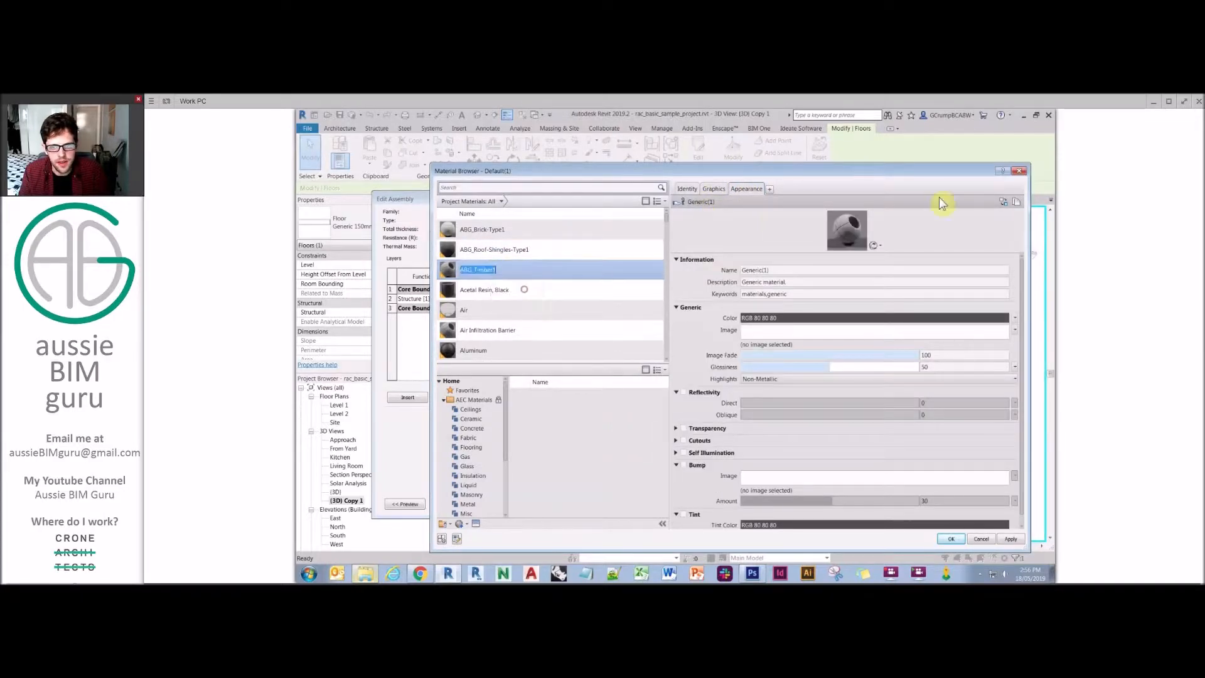
pyautogui.click(1015, 203)
pyautogui.click(781, 271)
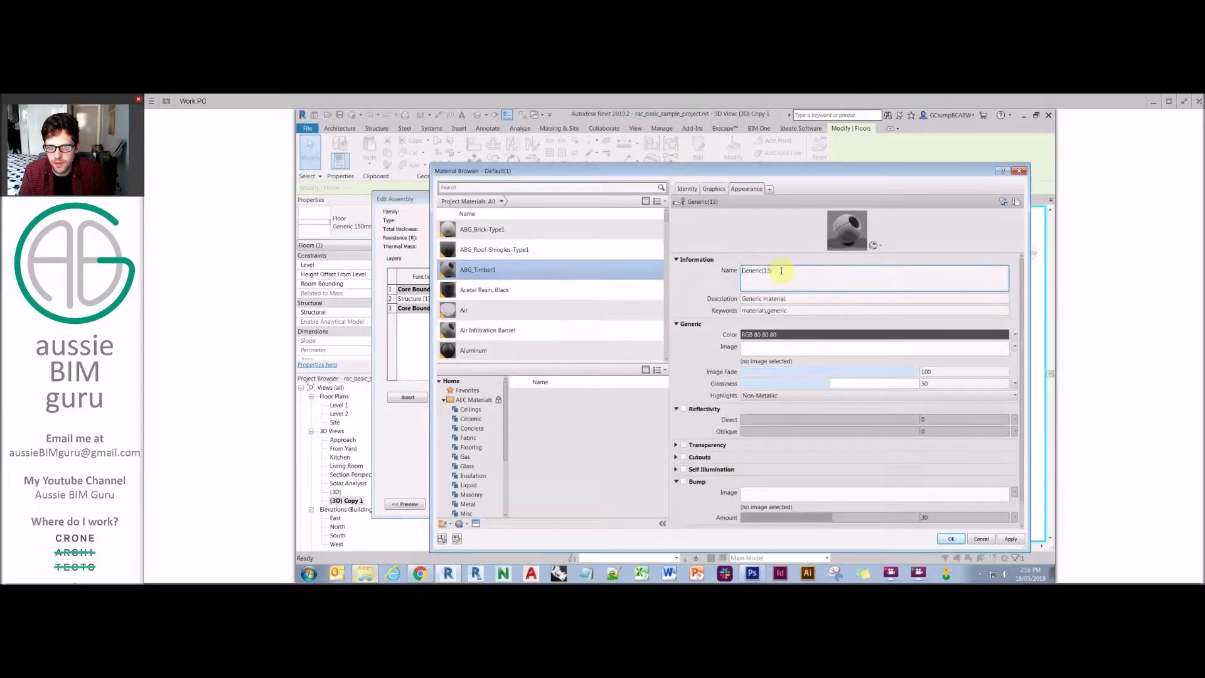
# - Search the document assets for wood and replace ABG_Timber1's appearance asset with Birch - Natural Medium Gloss
pyautogui.click(1003, 201)
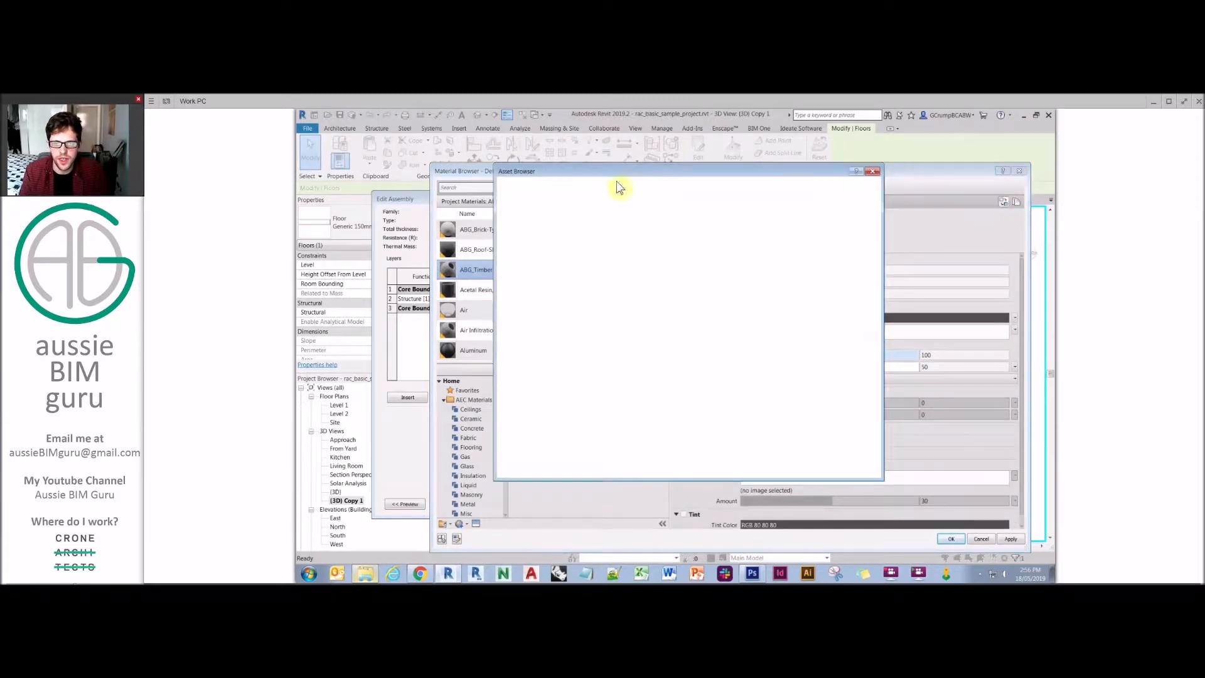
pyautogui.click(543, 208)
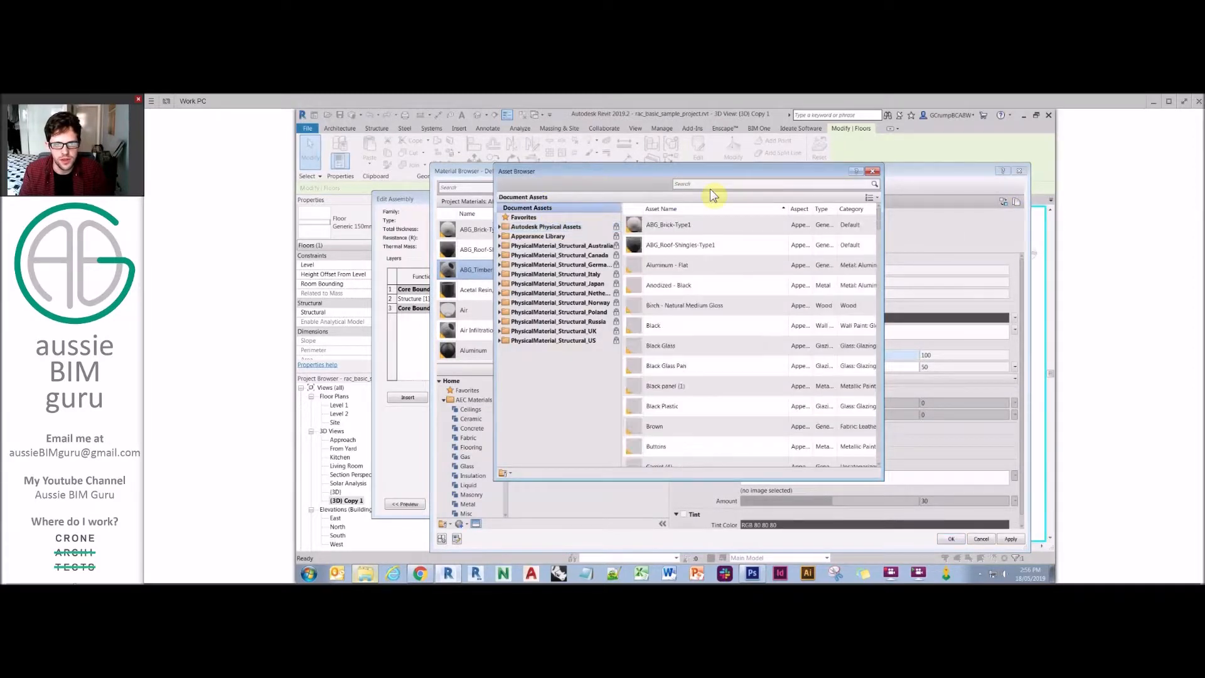
pyautogui.click(710, 184)
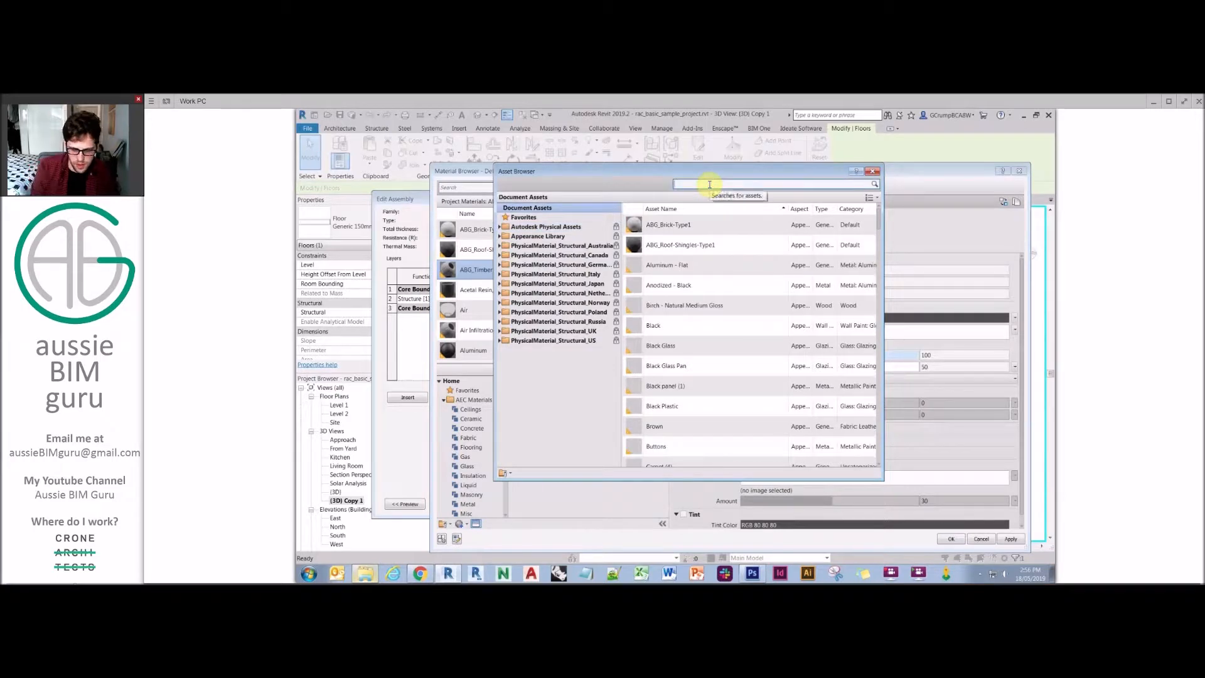
pyautogui.press('Return')
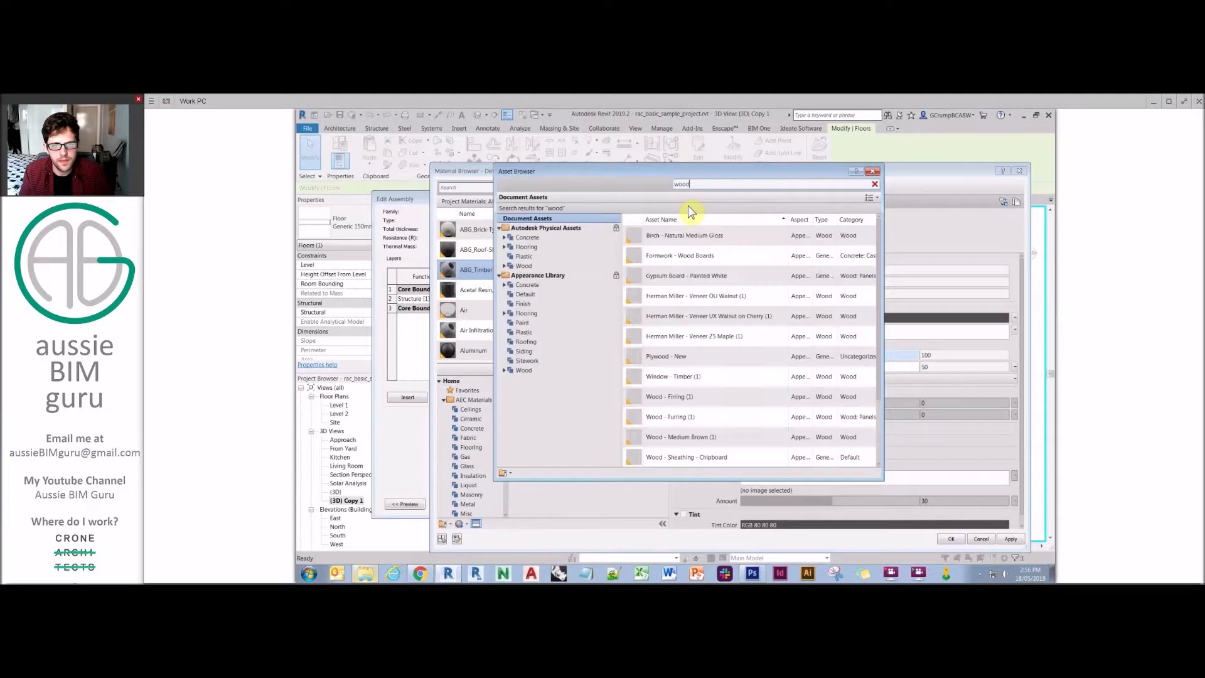
pyautogui.doubleClick(684, 239)
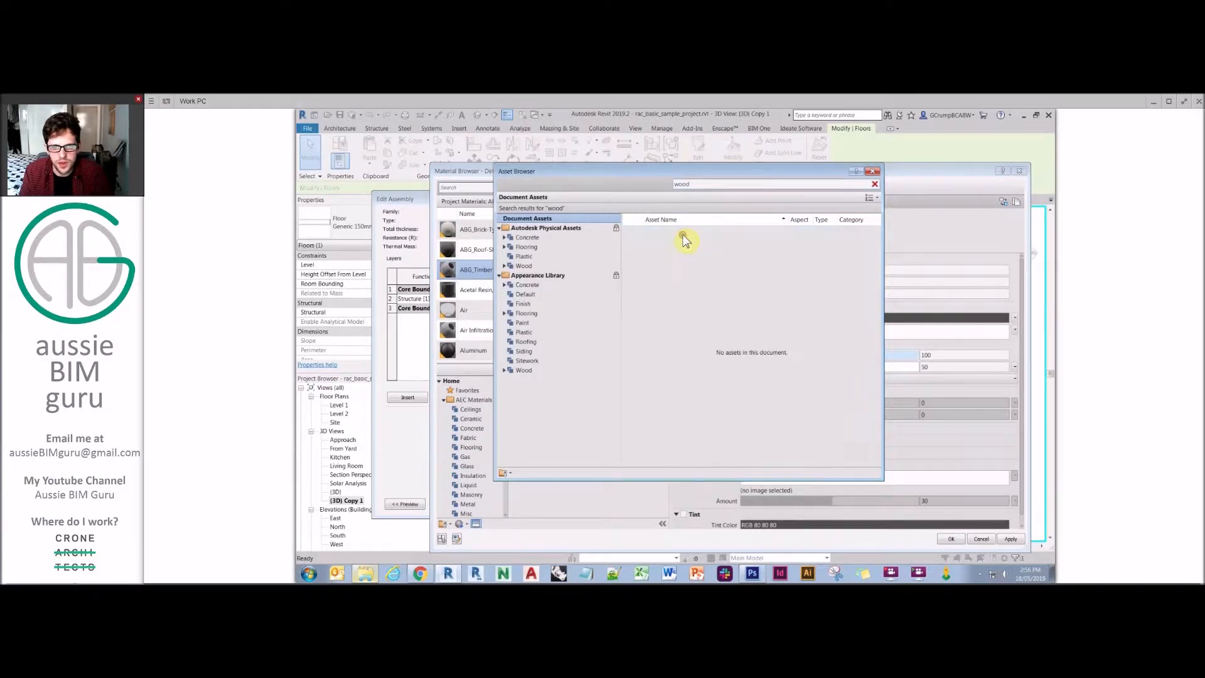
pyautogui.click(873, 172)
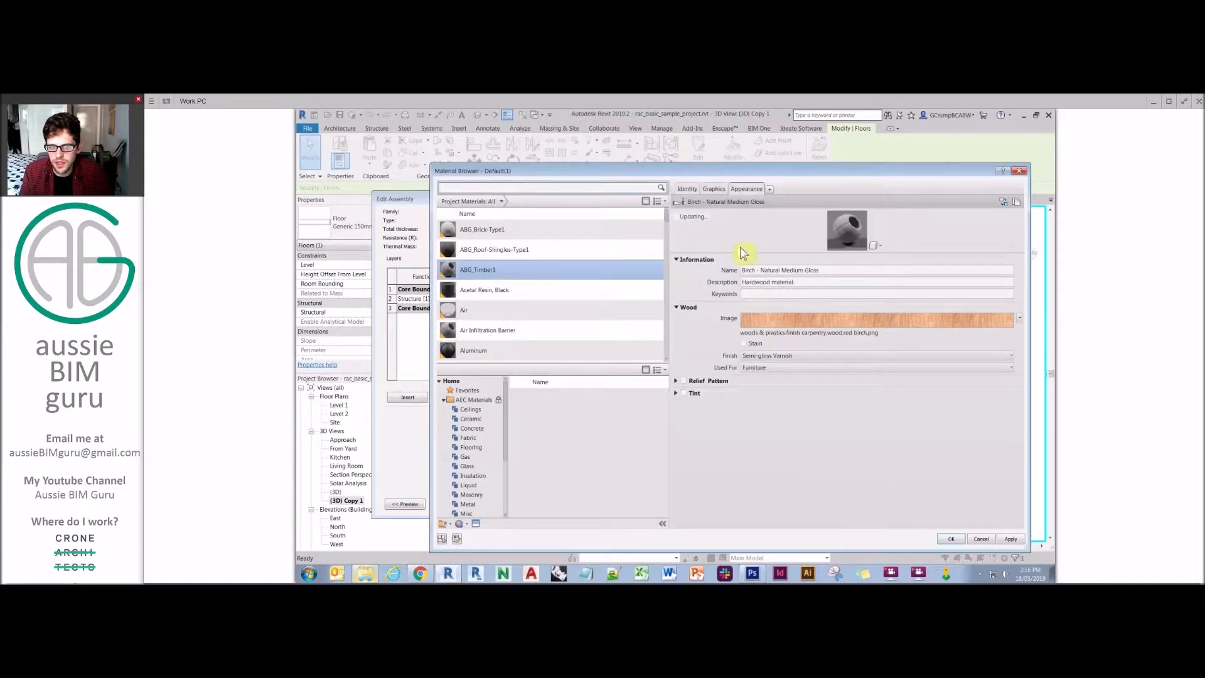
# - Set the material's appearance preview scene to Plane
pyautogui.click(875, 246)
pyautogui.moveTo(867, 257)
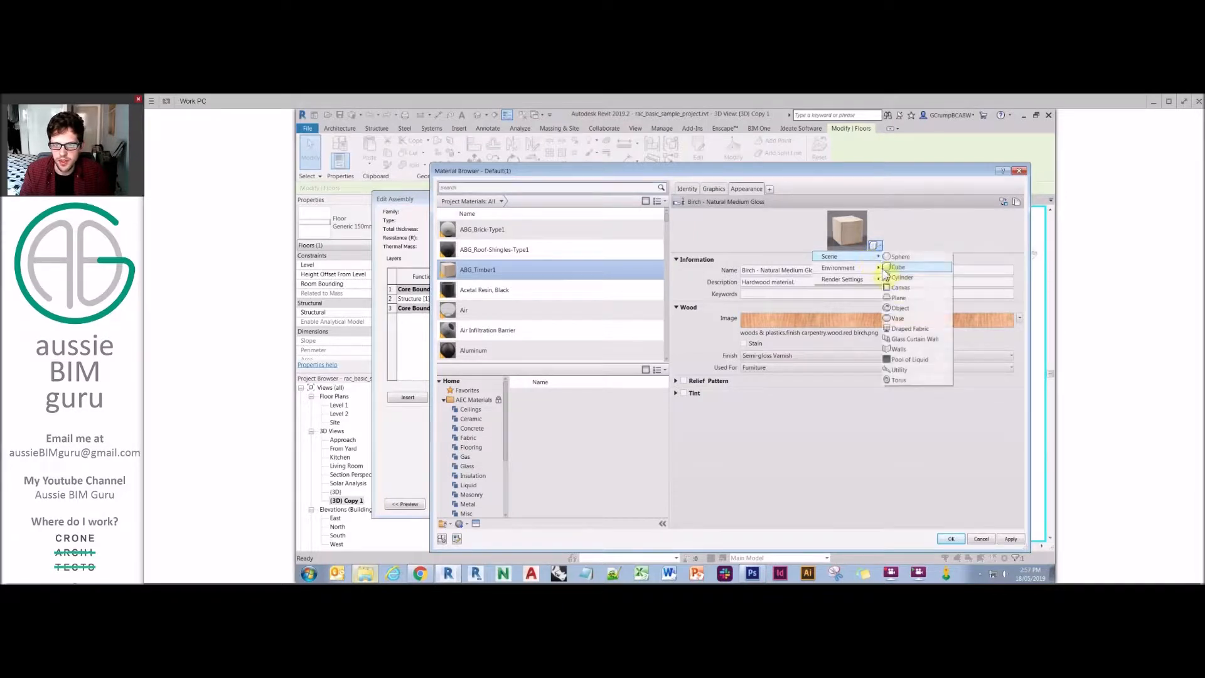
pyautogui.click(900, 298)
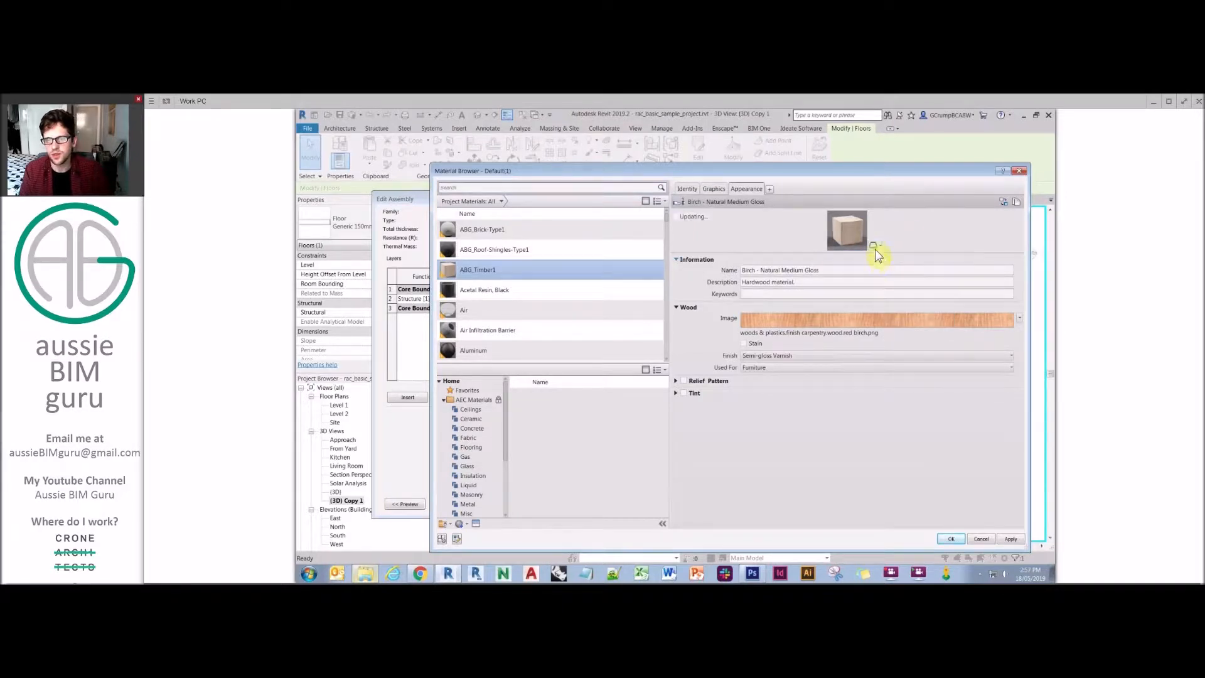
# - Duplicate the birch appearance asset and rename the copy ABG_Timber1, reusing the material's name
pyautogui.rightClick(489, 270)
pyautogui.click(511, 293)
pyautogui.hotkey('ctrl', 'c')
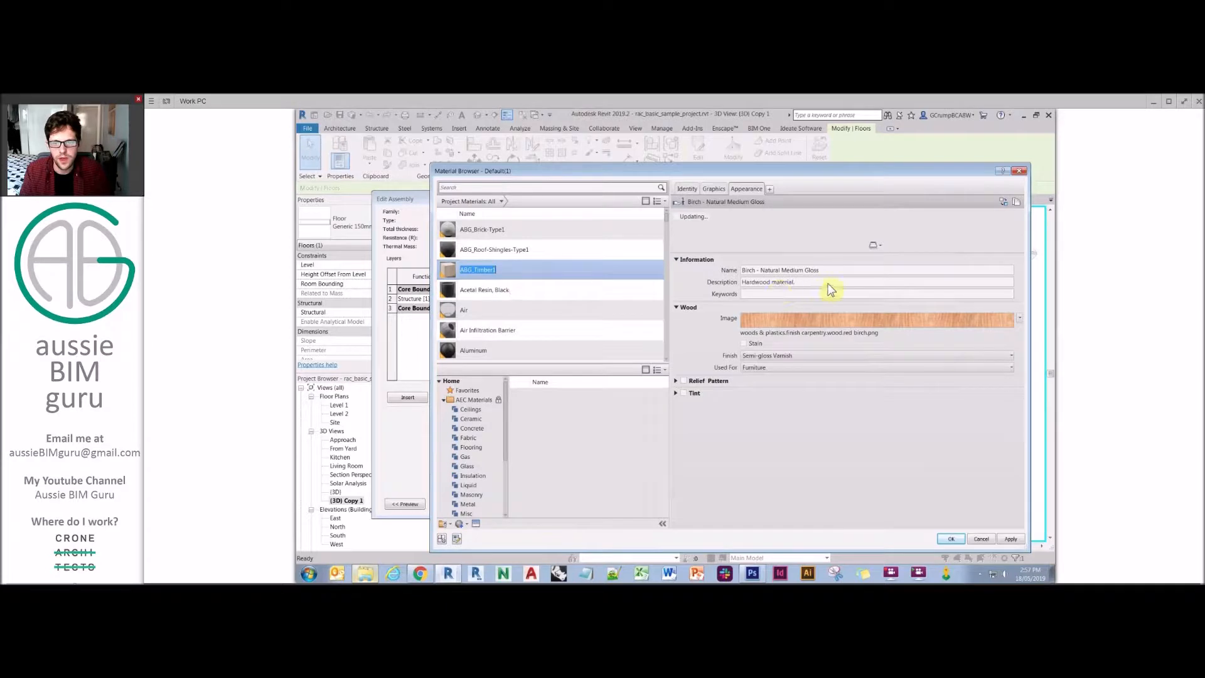
pyautogui.click(796, 270)
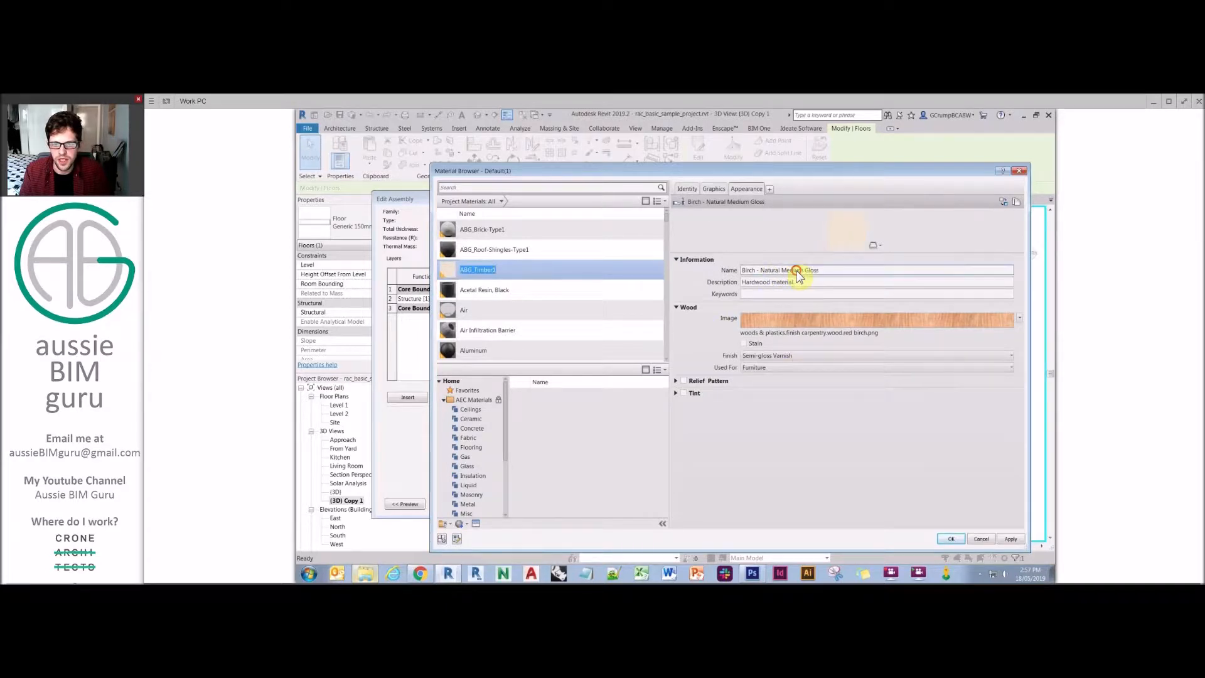
pyautogui.tripleClick(797, 272)
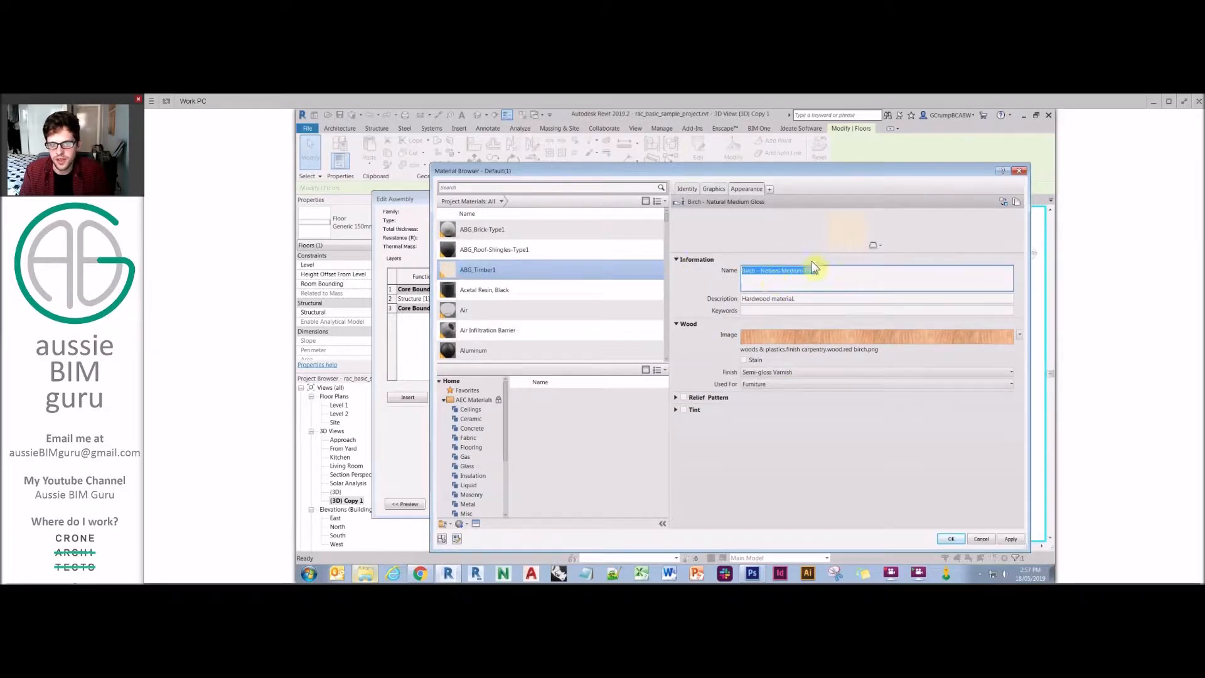
pyautogui.click(1016, 202)
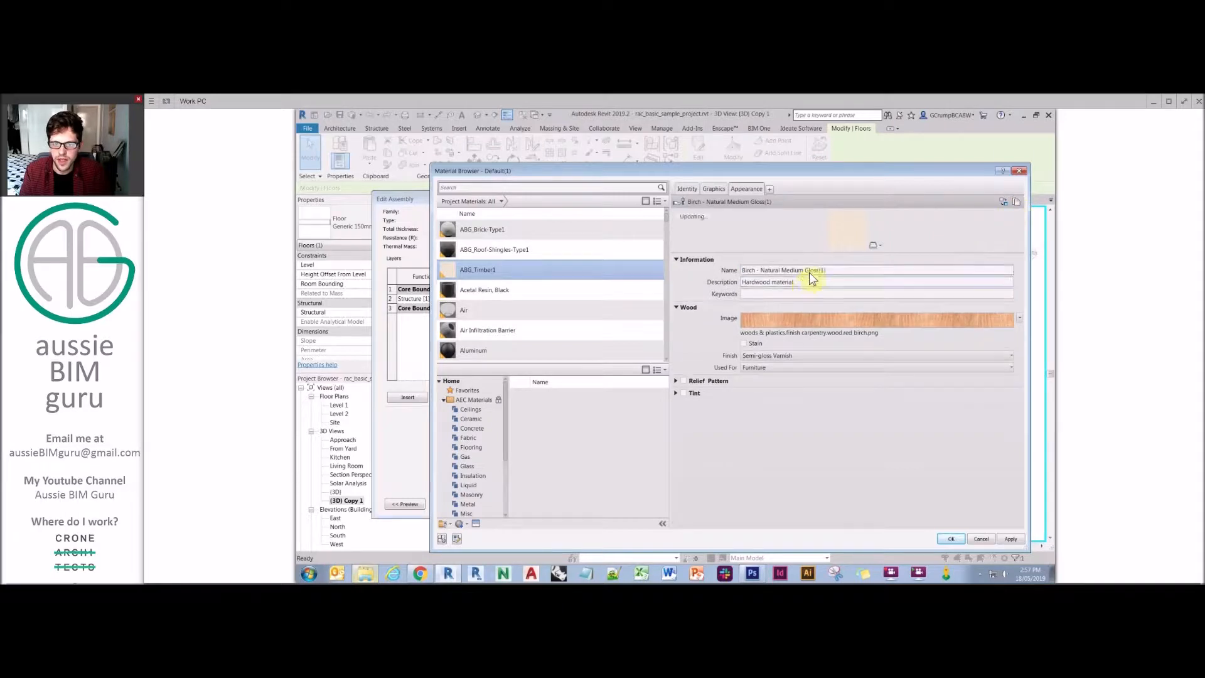
pyautogui.tripleClick(834, 271)
pyautogui.hotkey('ctrl', 'v')
pyautogui.click(787, 299)
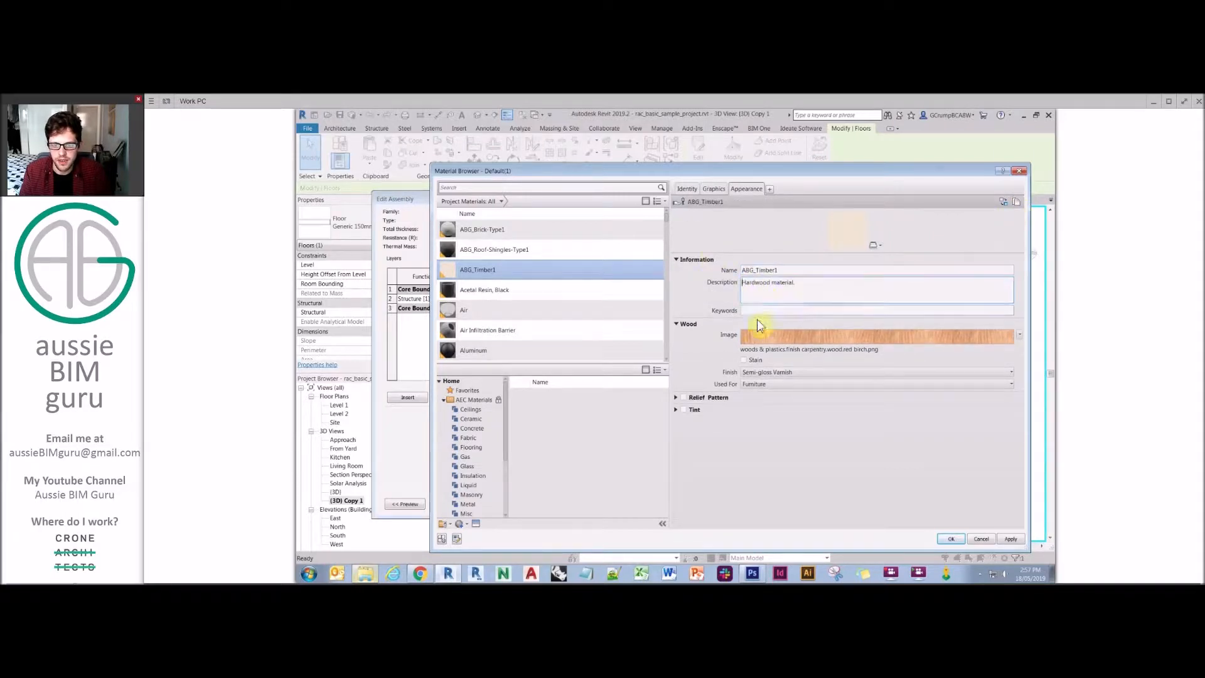
# - Replace the wood image with the Timber-Boards_Type1 texture from the Floorboards folder inside Mats on the desktop
pyautogui.click(846, 349)
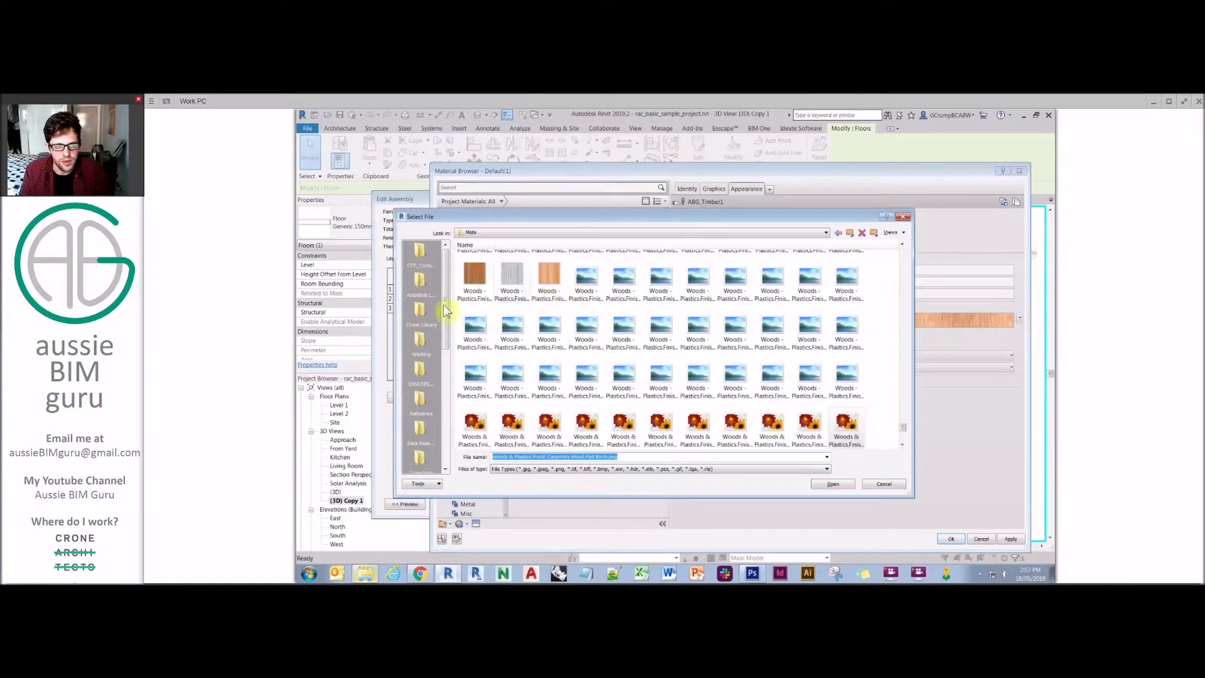
pyautogui.scroll(-3, 438, 417)
pyautogui.click(420, 431)
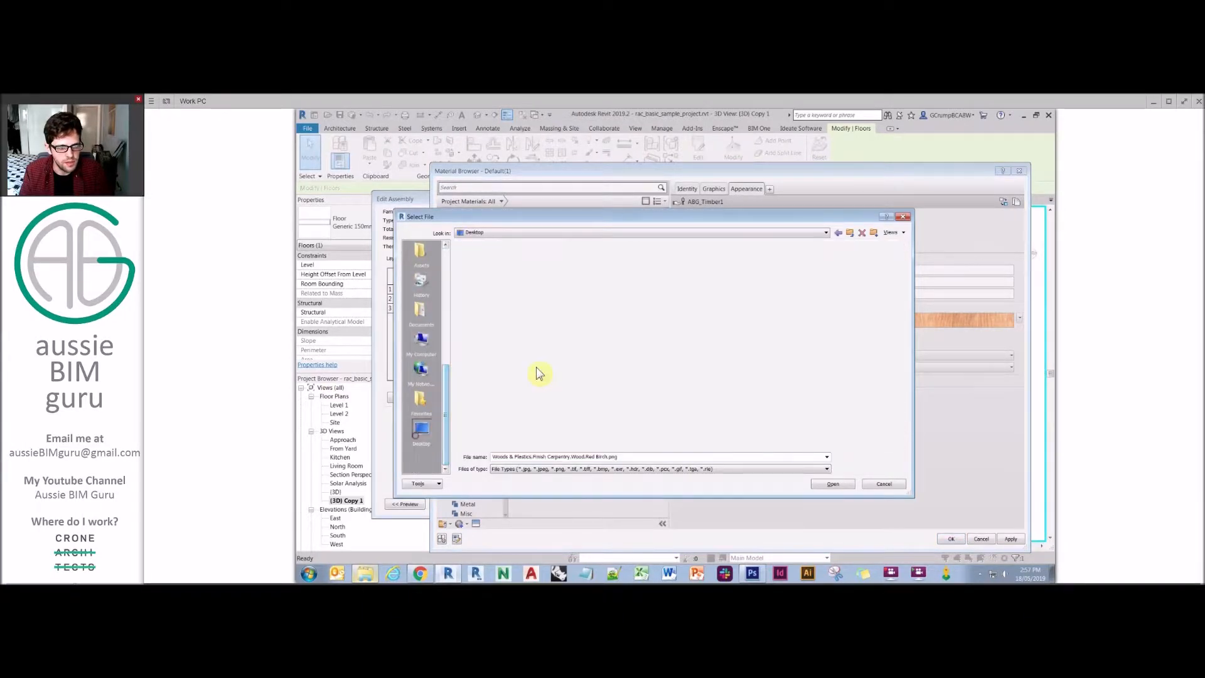
pyautogui.doubleClick(697, 269)
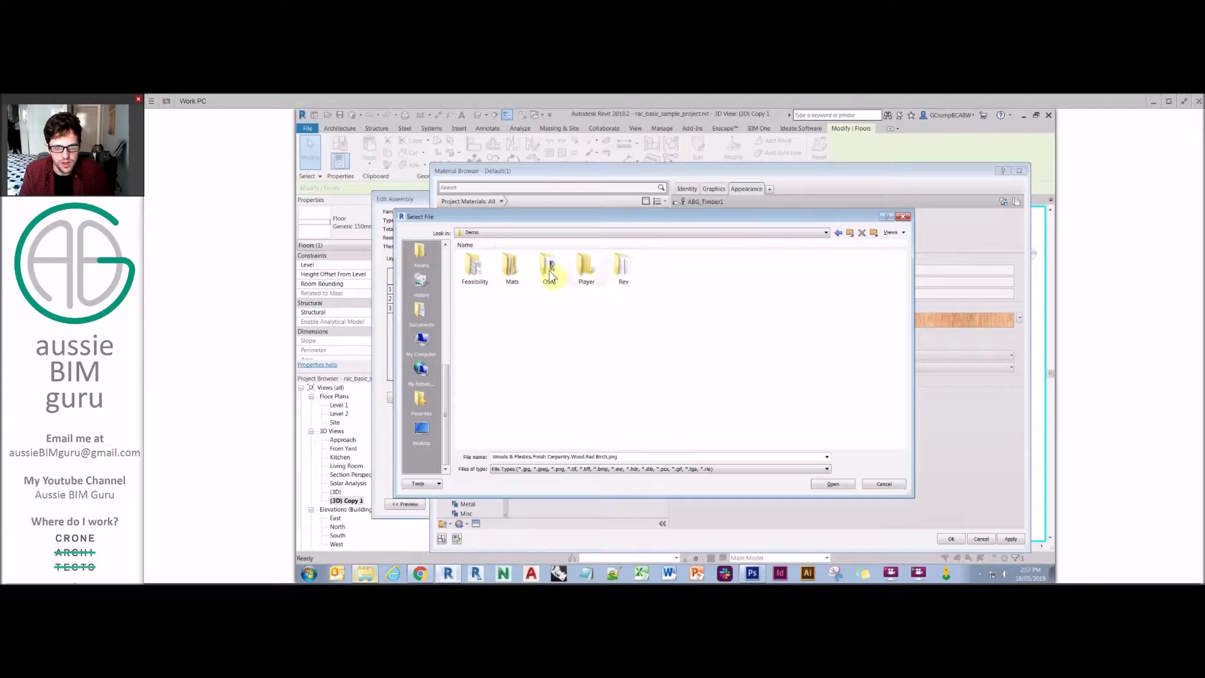
pyautogui.doubleClick(512, 267)
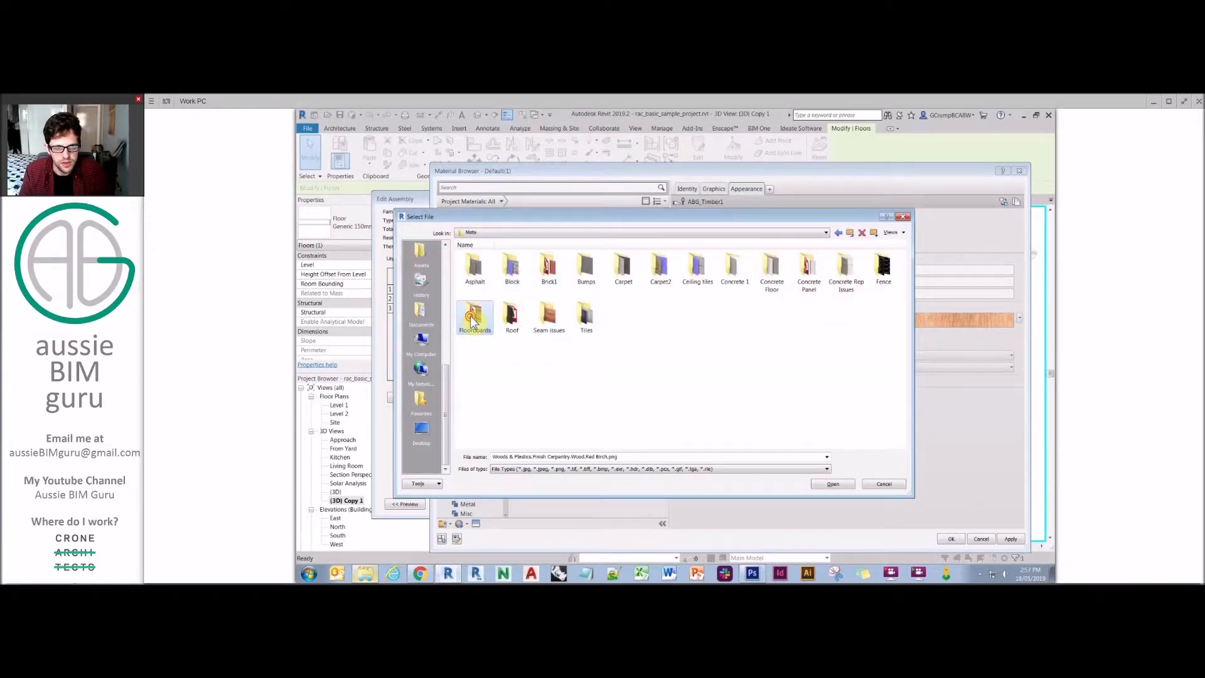
pyautogui.doubleClick(473, 317)
pyautogui.doubleClick(473, 266)
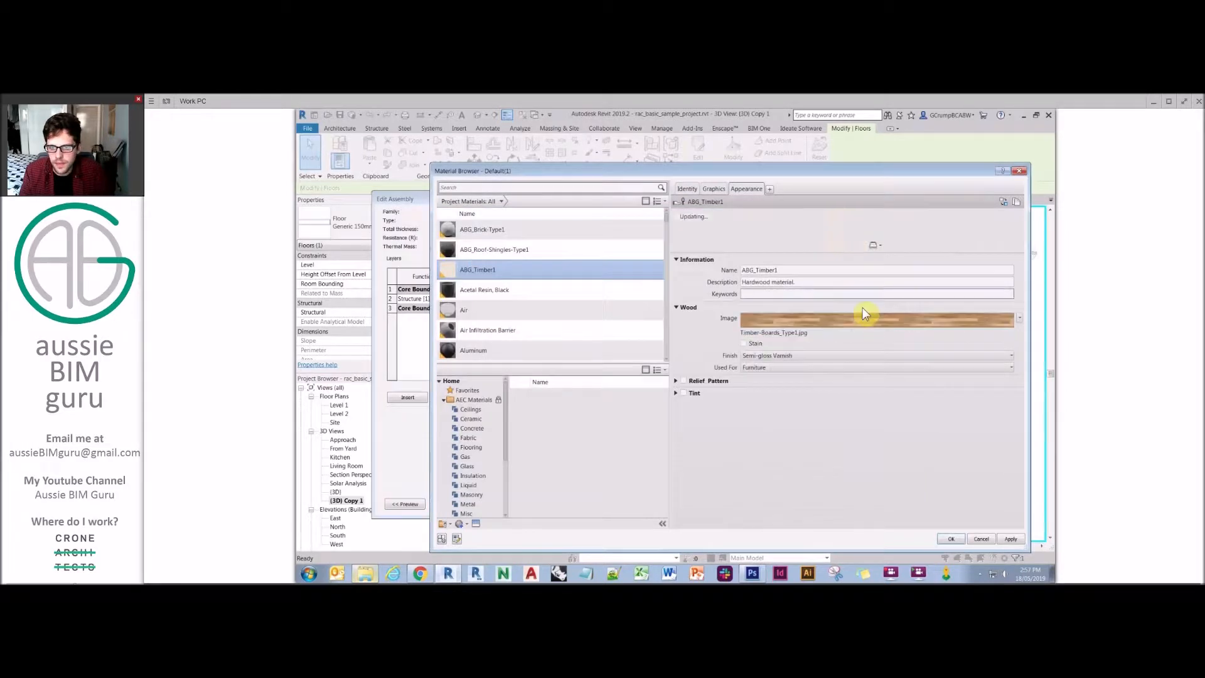
# - Open the timber board image in the Texture Editor and bring up the Calculator for working out its sample size
pyautogui.click(868, 320)
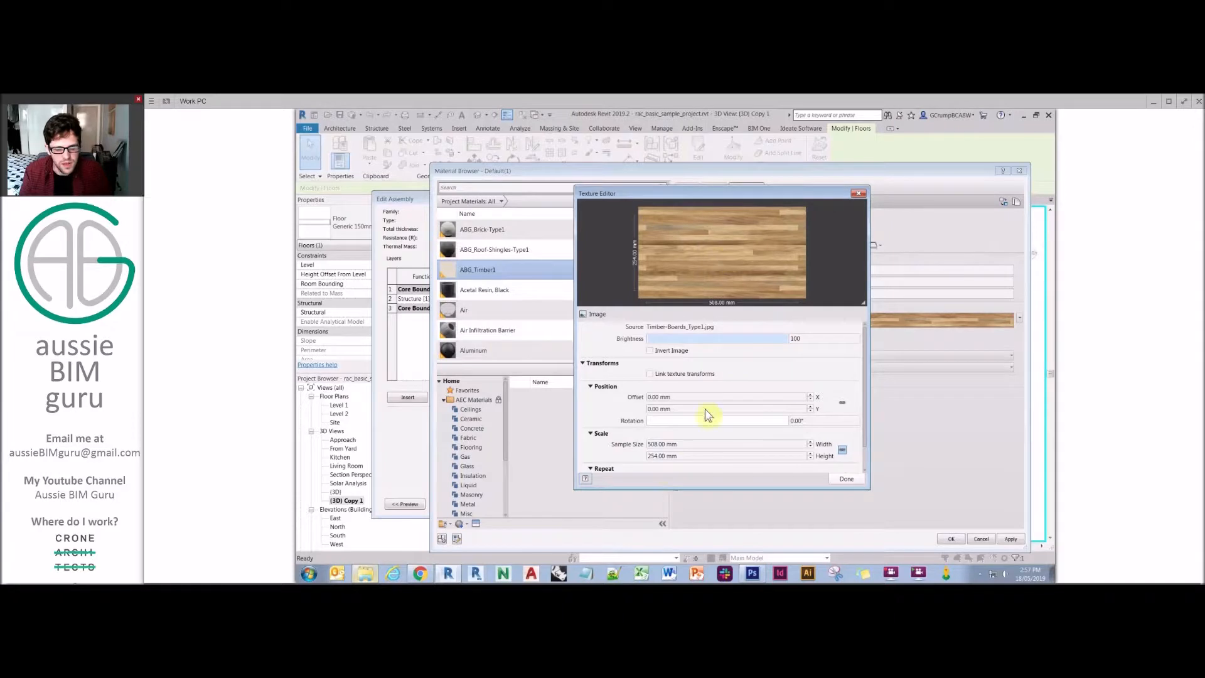
pyautogui.click(307, 574)
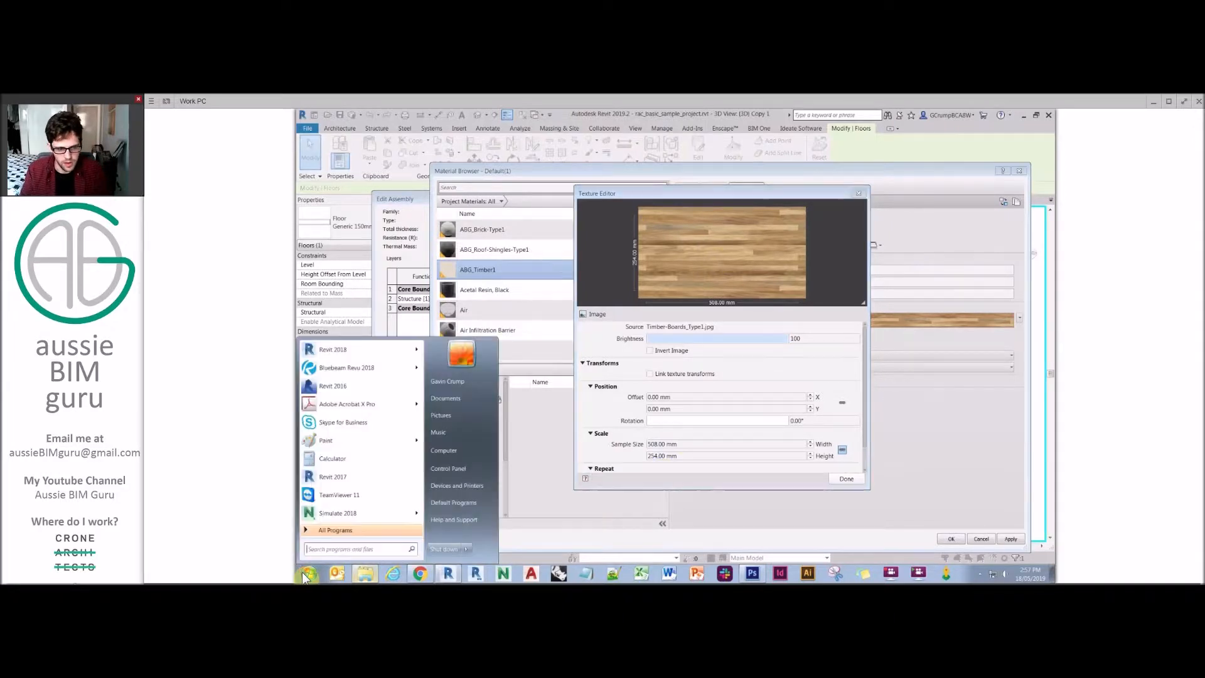
pyautogui.write('calc')
pyautogui.press('Return')
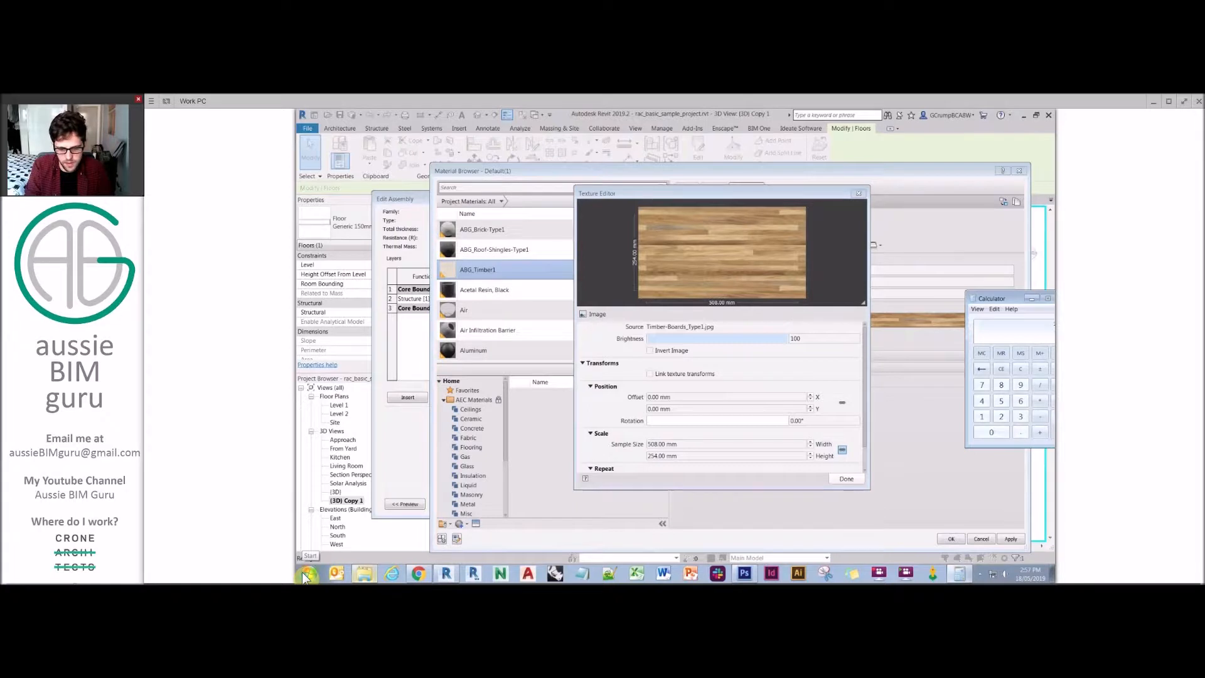
pyautogui.moveTo(986, 299); pyautogui.dragTo(911, 298)
pyautogui.click(990, 299)
# - Unlink the timber texture's sample width and height, set both to 2700 mm, and finish the texture edit
pyautogui.click(767, 443)
pyautogui.write('2700')
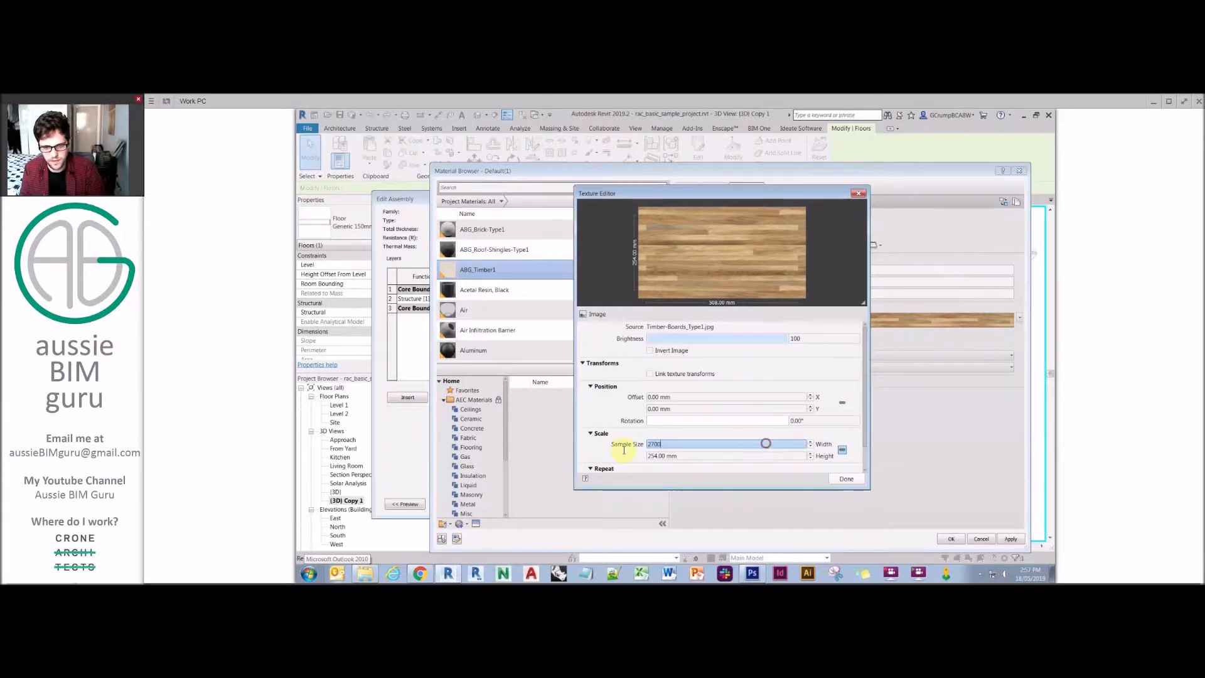
pyautogui.click(688, 456)
pyautogui.write('2700')
pyautogui.press('Return')
pyautogui.click(842, 450)
pyautogui.click(842, 450)
pyautogui.doubleClick(756, 444)
pyautogui.write('2700')
pyautogui.click(841, 450)
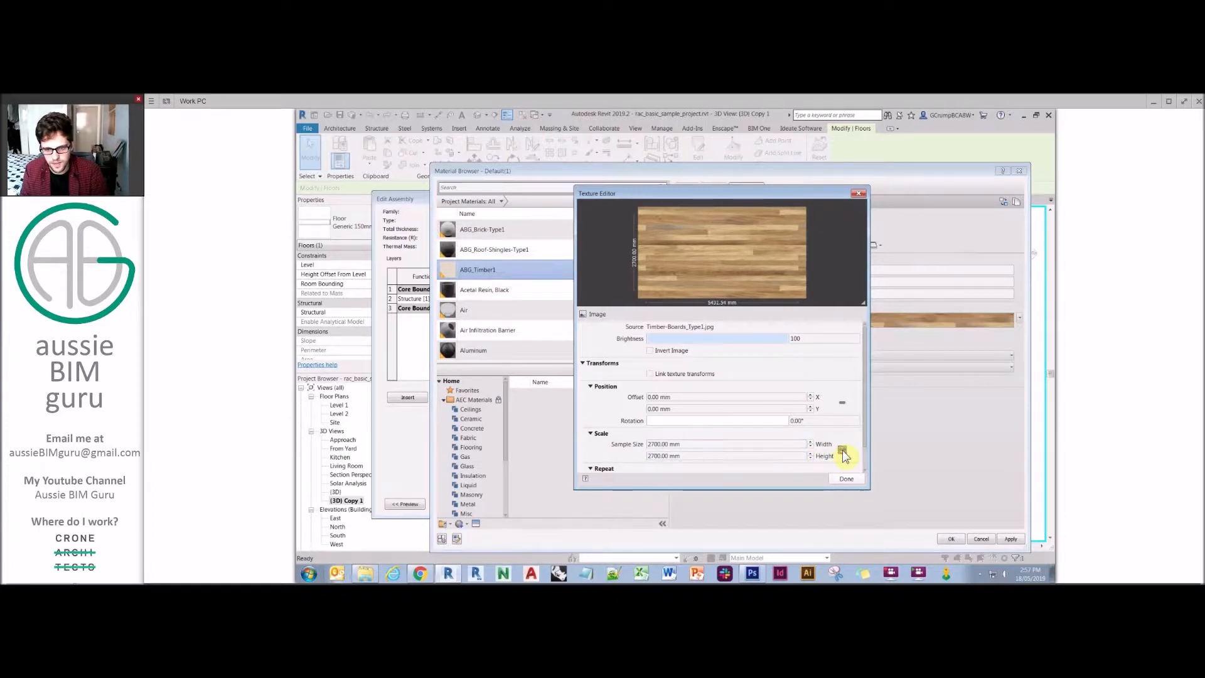
pyautogui.click(846, 478)
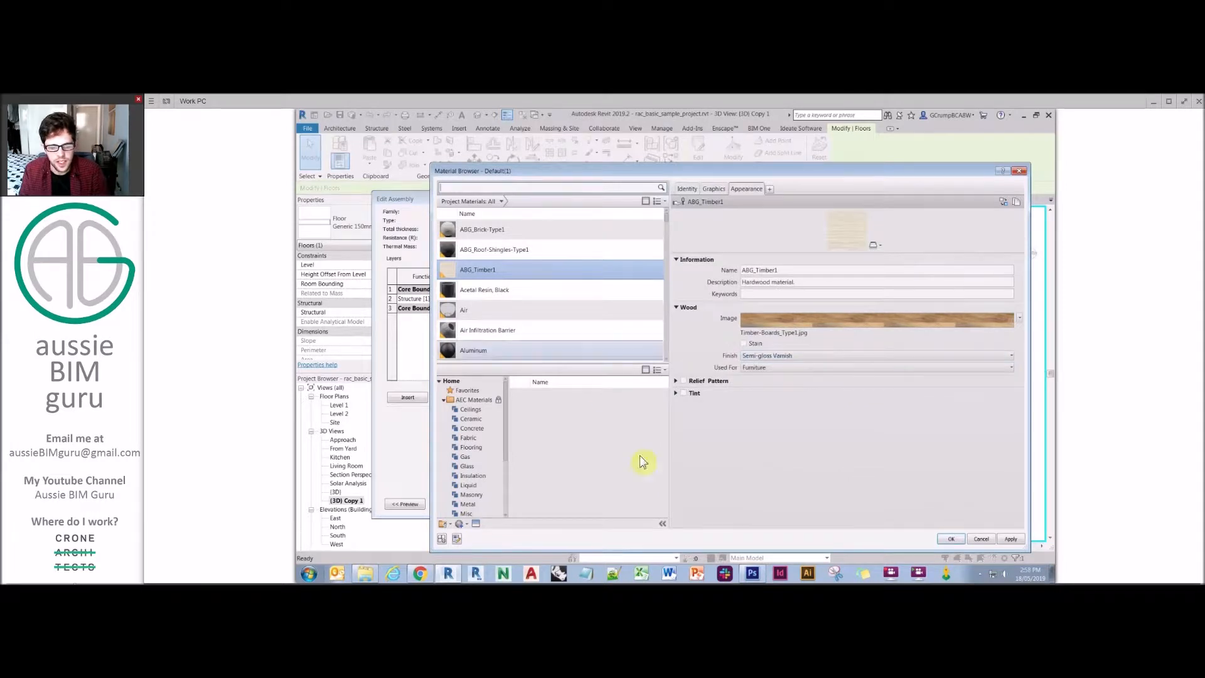
# - Open Timber-Boards_Type1.jpg in Photoshop directly from Revit's image file selection
pyautogui.click(783, 334)
pyautogui.rightClick(475, 261)
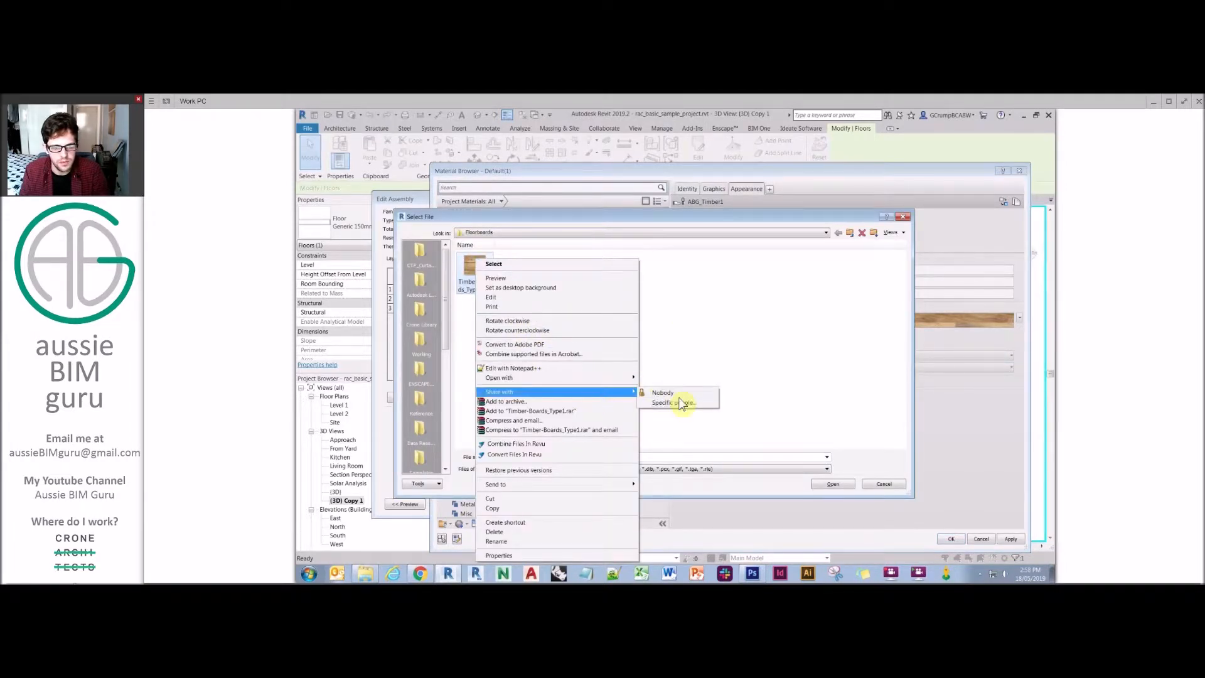
pyautogui.moveTo(583, 382)
pyautogui.click(648, 385)
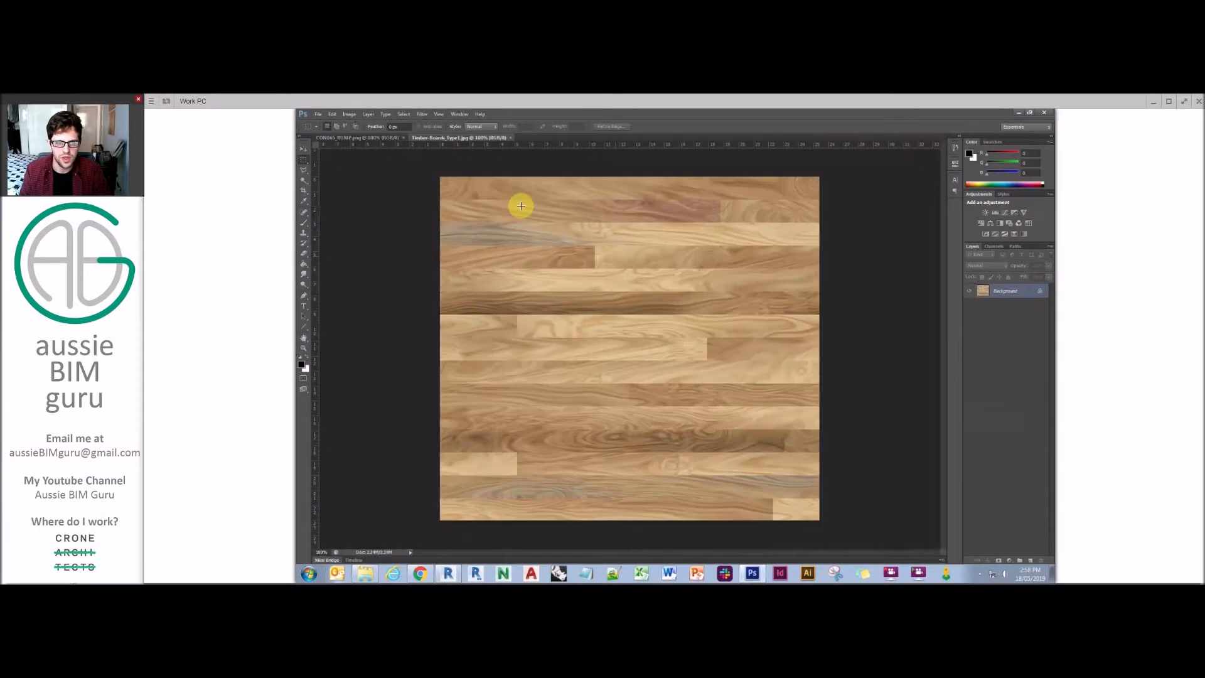
pyautogui.click(349, 115)
pyautogui.moveTo(367, 138)
pyautogui.click(497, 158)
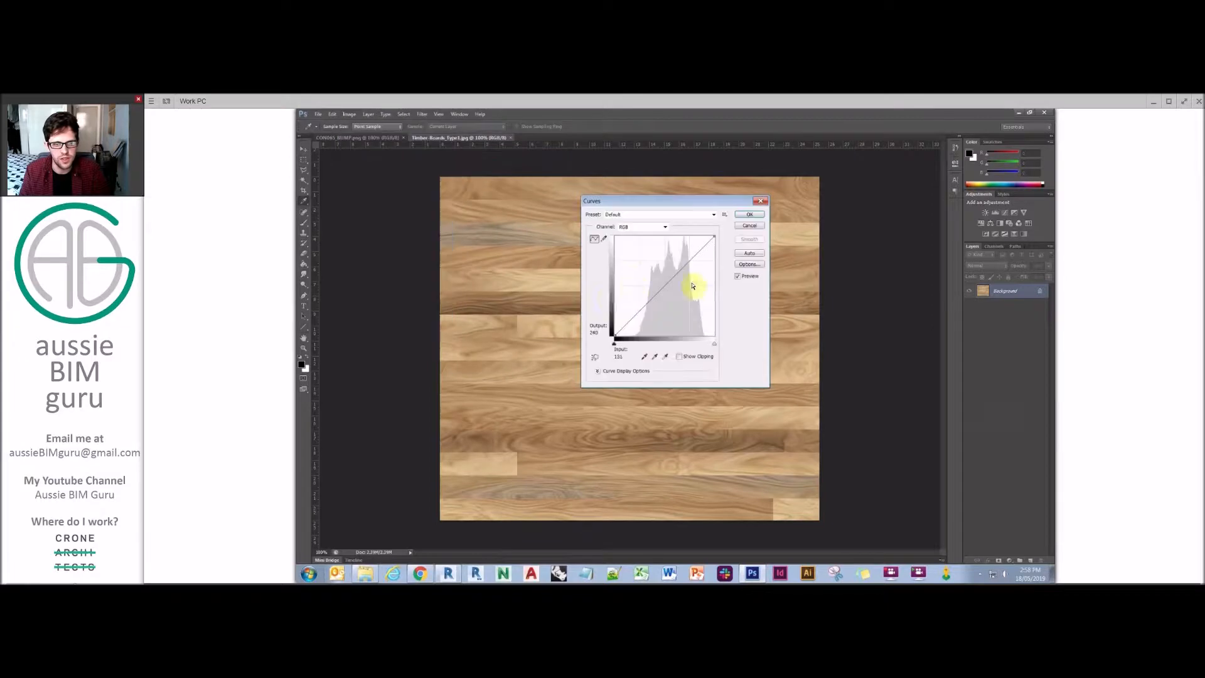
pyautogui.click(760, 200)
# - Desaturate the timber board image and move the Levels input sliders inward so light areas turn white and only dark grain remains
pyautogui.click(349, 114)
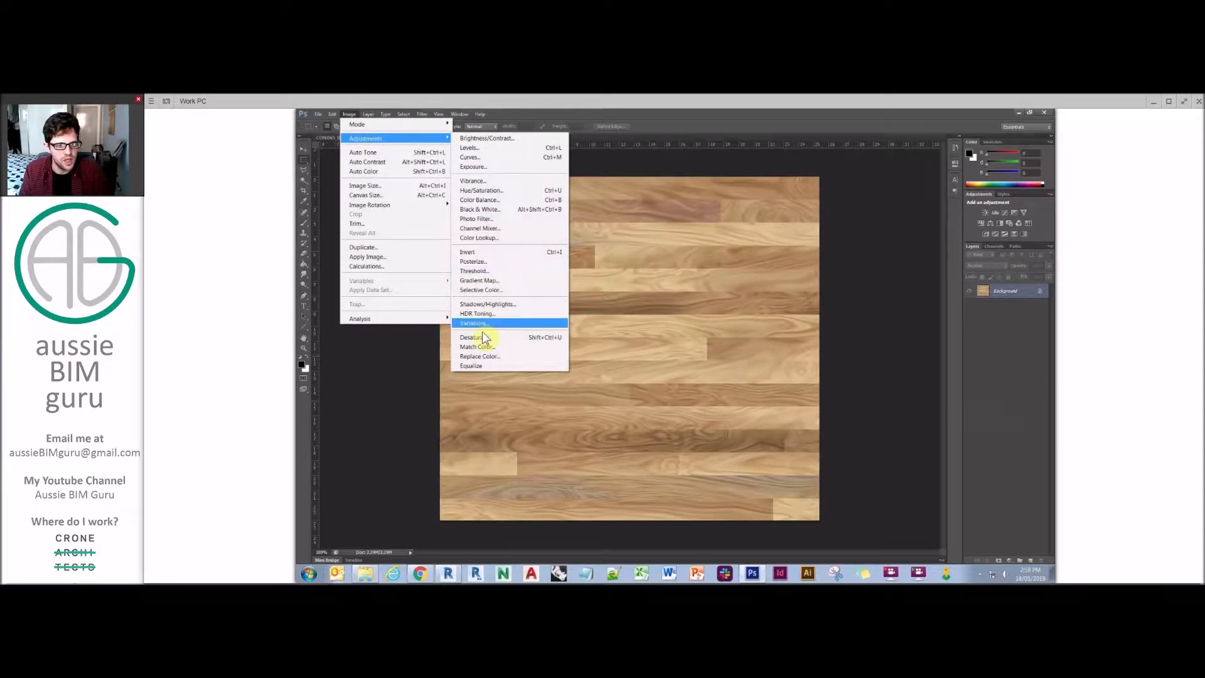
pyautogui.click(487, 336)
pyautogui.click(349, 116)
pyautogui.moveTo(383, 137)
pyautogui.click(492, 149)
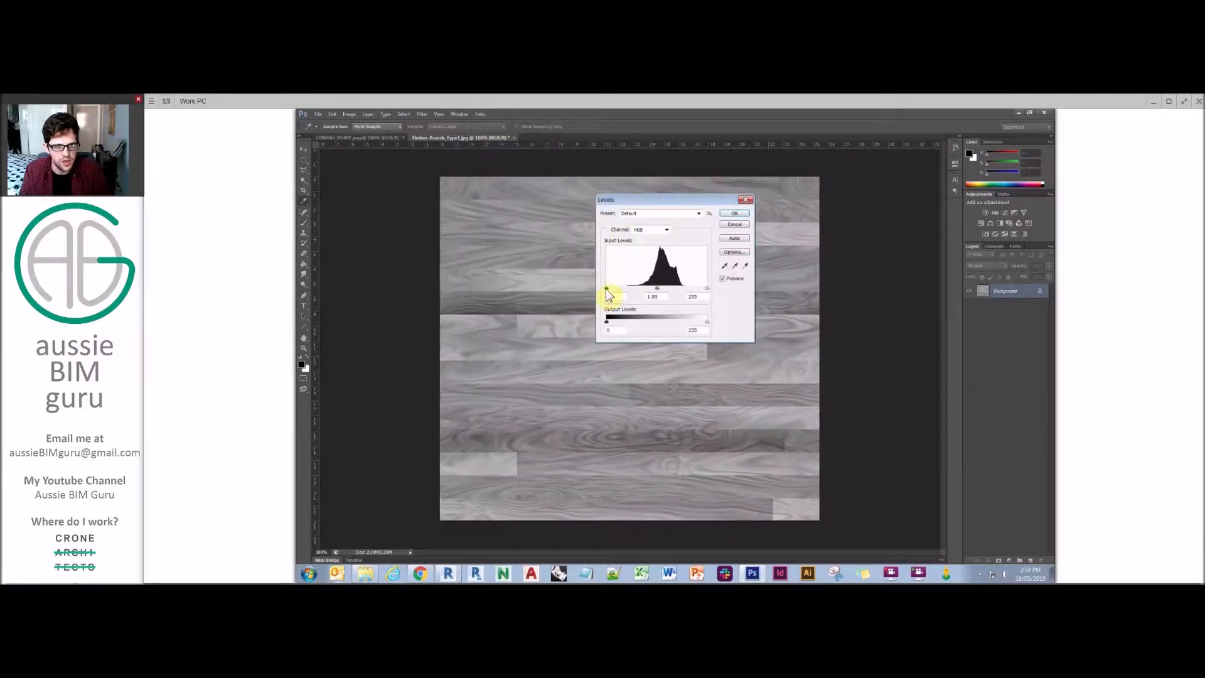
pyautogui.moveTo(606, 289); pyautogui.dragTo(661, 286)
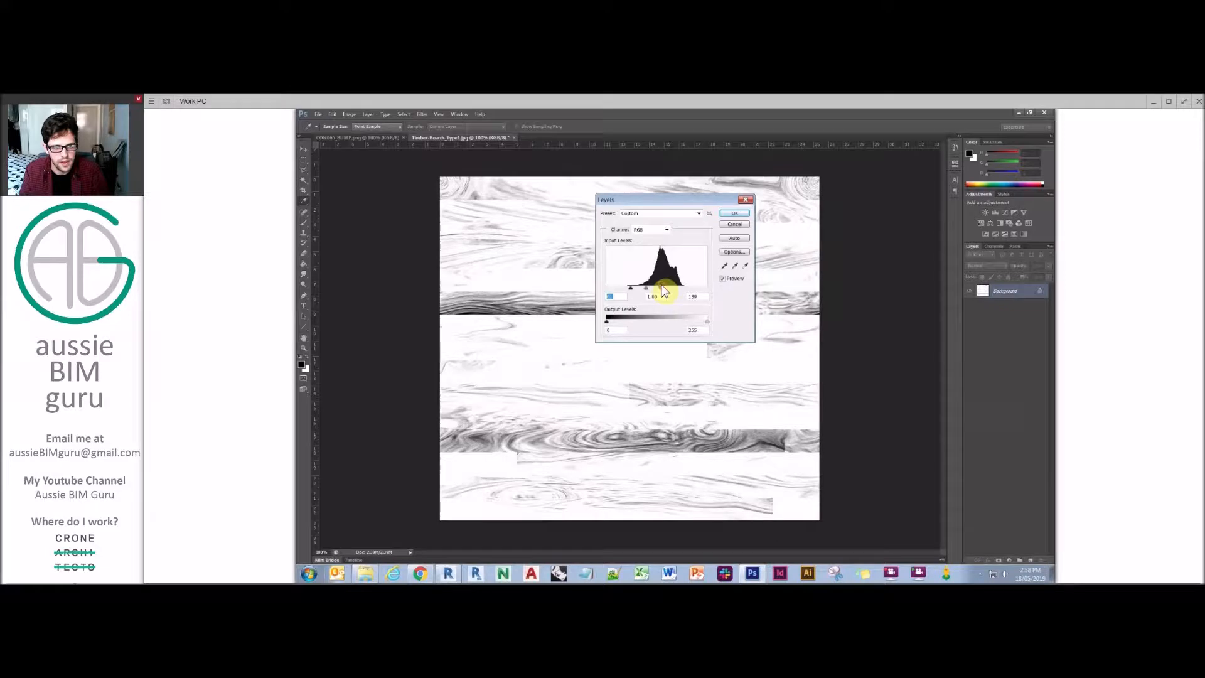
pyautogui.click(734, 217)
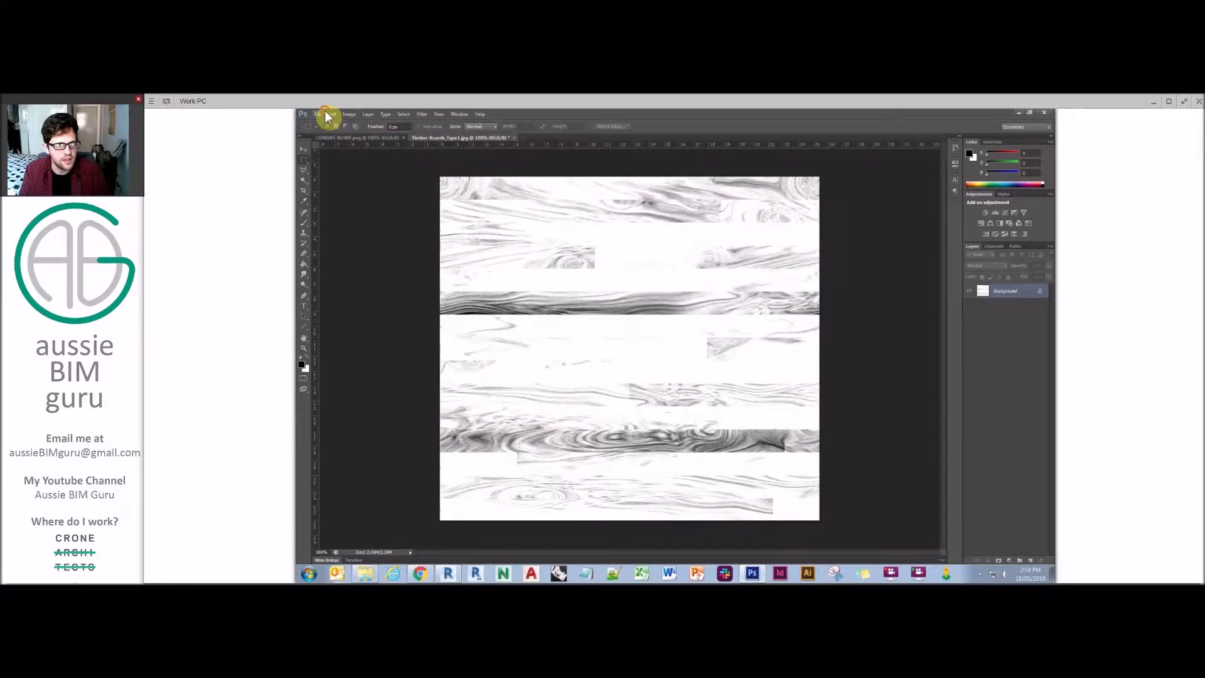
# - Save the high-contrast image as bump1.jpg in the Floorboards folder at maximum JPEG quality and switch back to Revit
pyautogui.click(321, 118)
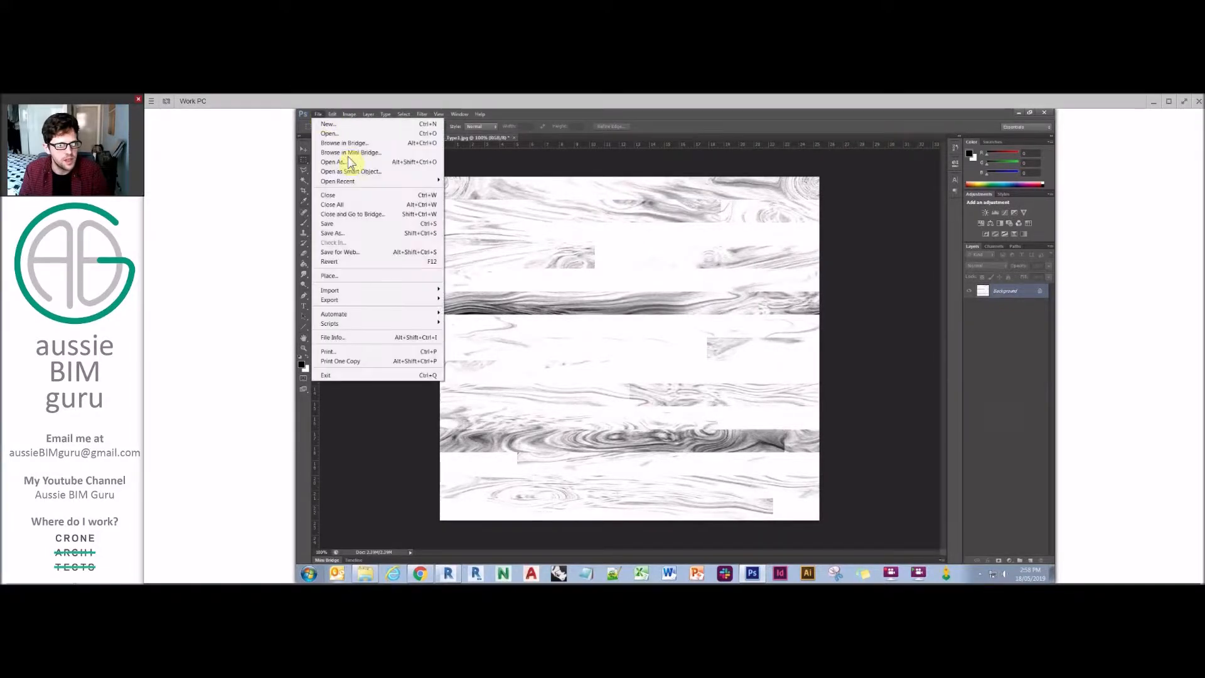
pyautogui.click(381, 234)
pyautogui.click(662, 354)
pyautogui.click(678, 341)
pyautogui.doubleClick(689, 339)
pyautogui.write('bul')
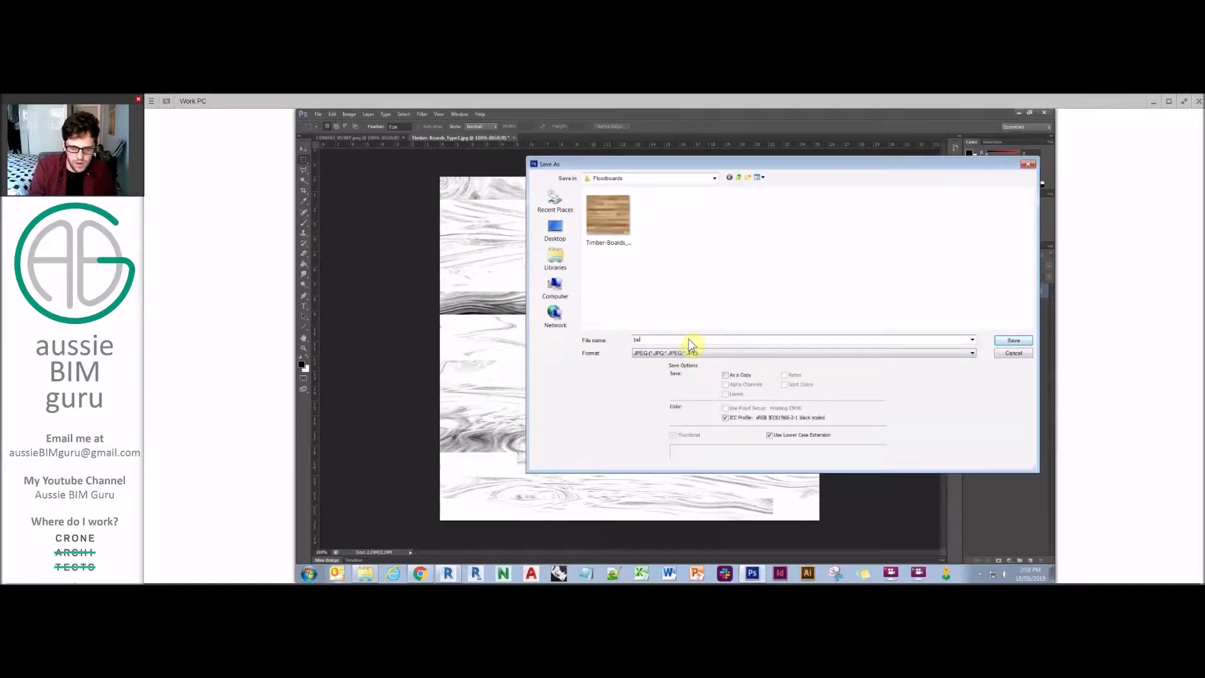
pyautogui.press('Return')
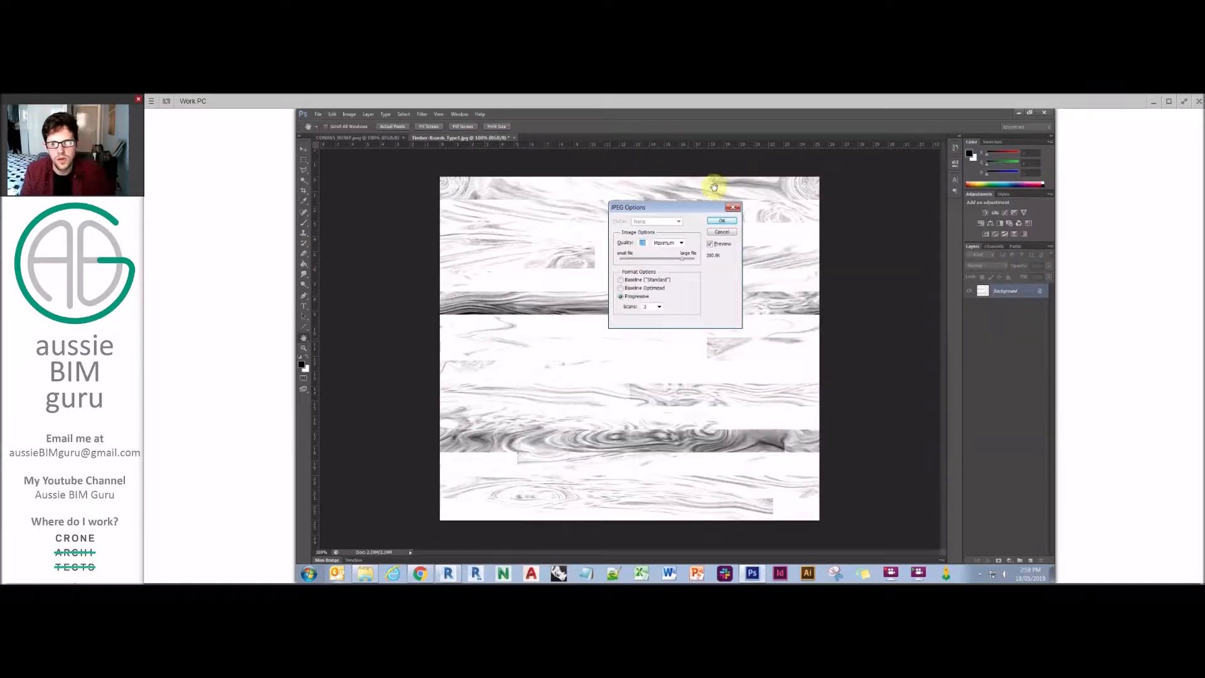
pyautogui.click(722, 221)
pyautogui.click(1016, 113)
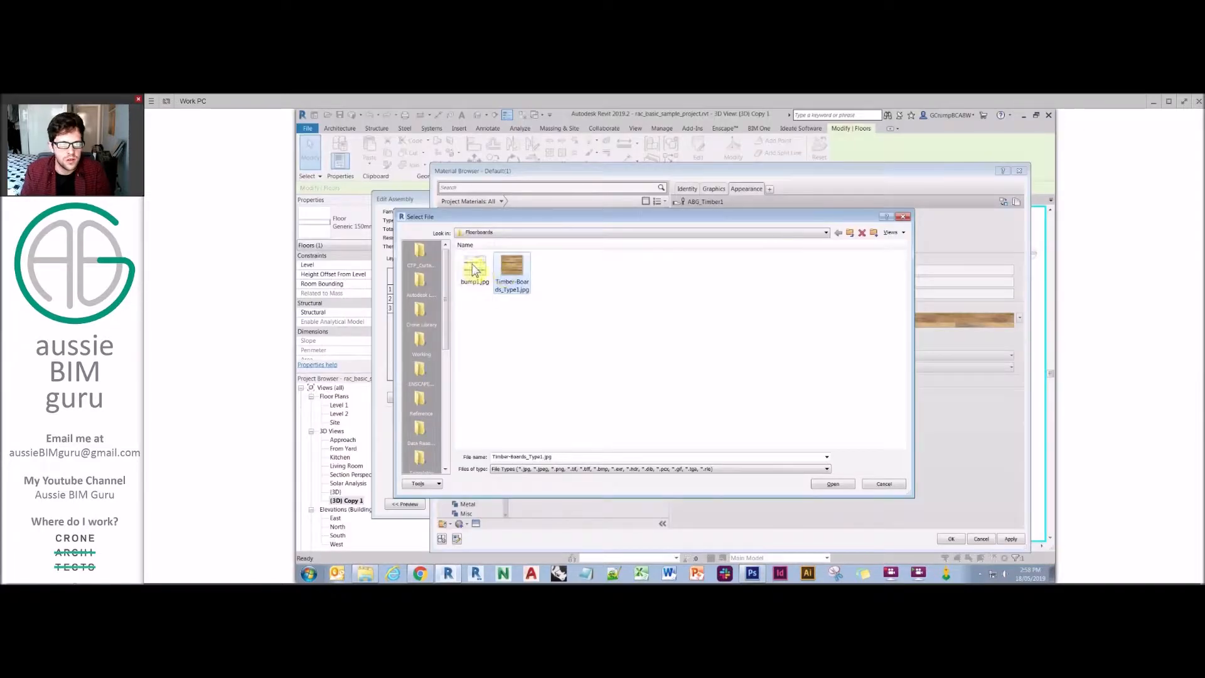
pyautogui.doubleClick(474, 269)
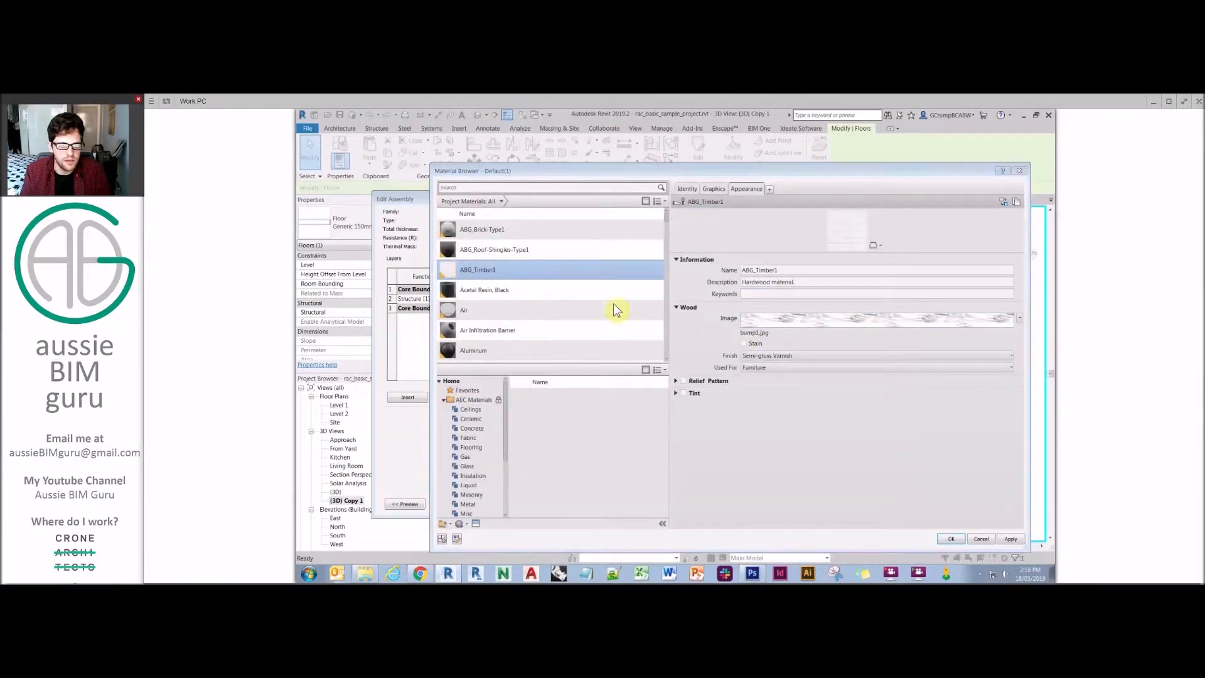
pyautogui.click(876, 319)
pyautogui.doubleClick(517, 266)
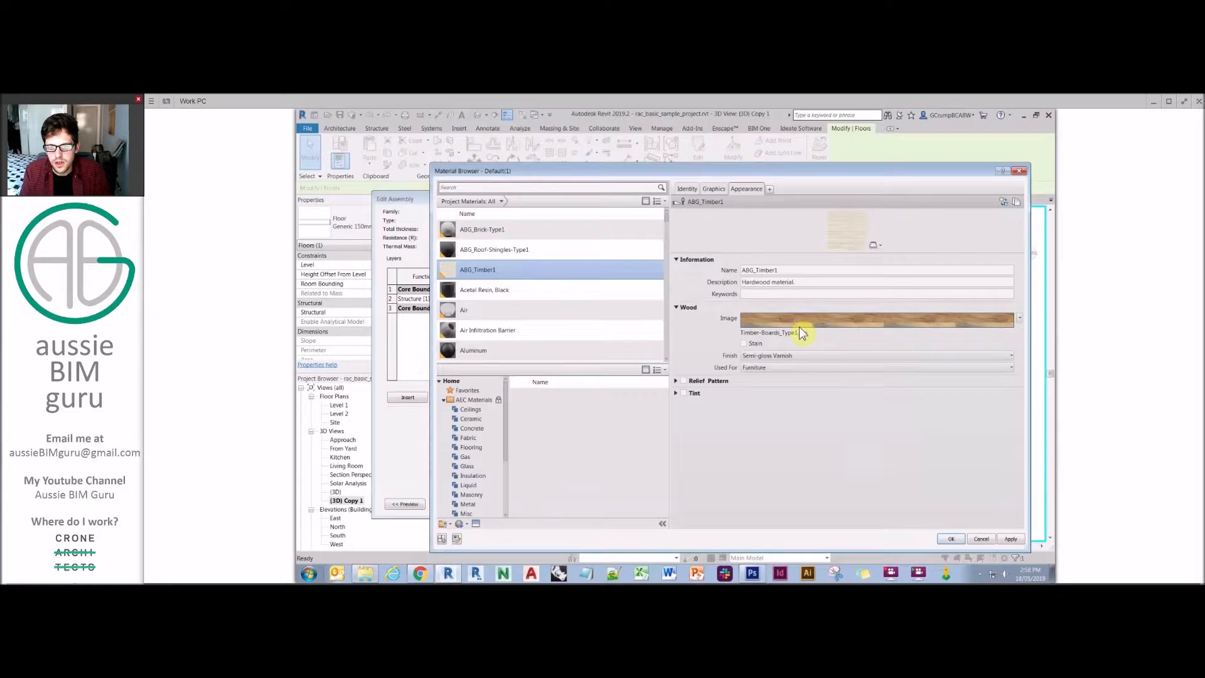
# - Enable the timber's relief pattern with the type Based on Wood Grain and set its amount to 0.1
pyautogui.click(683, 380)
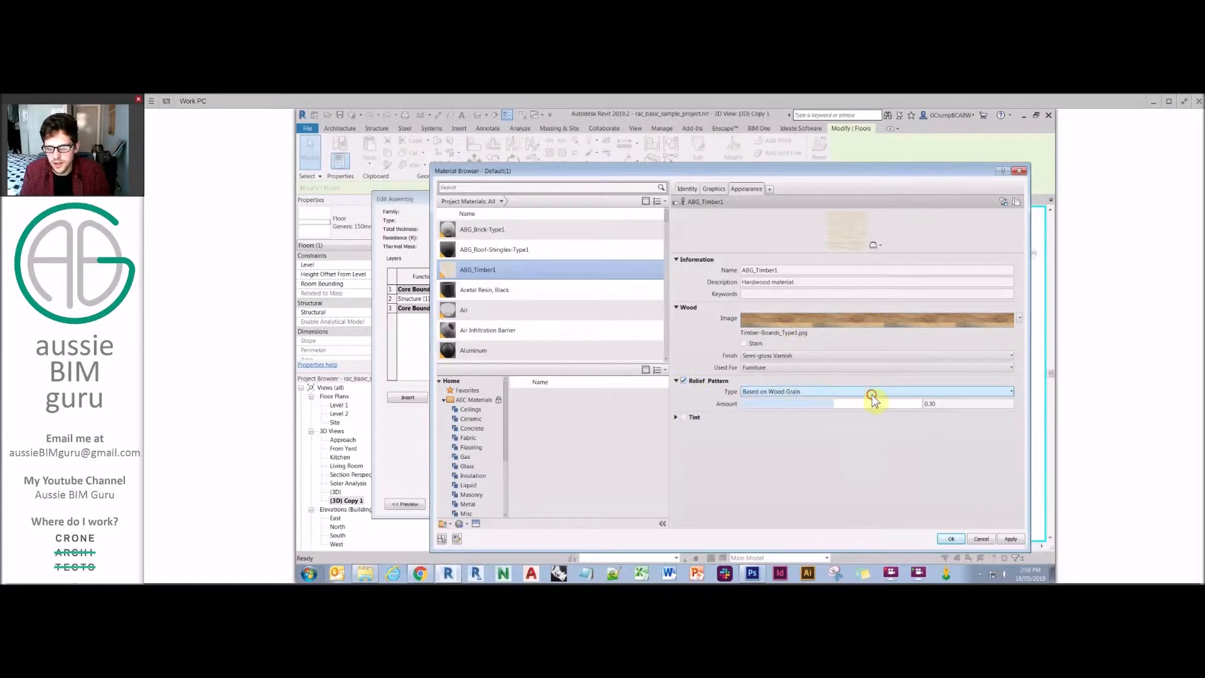
pyautogui.click(934, 394)
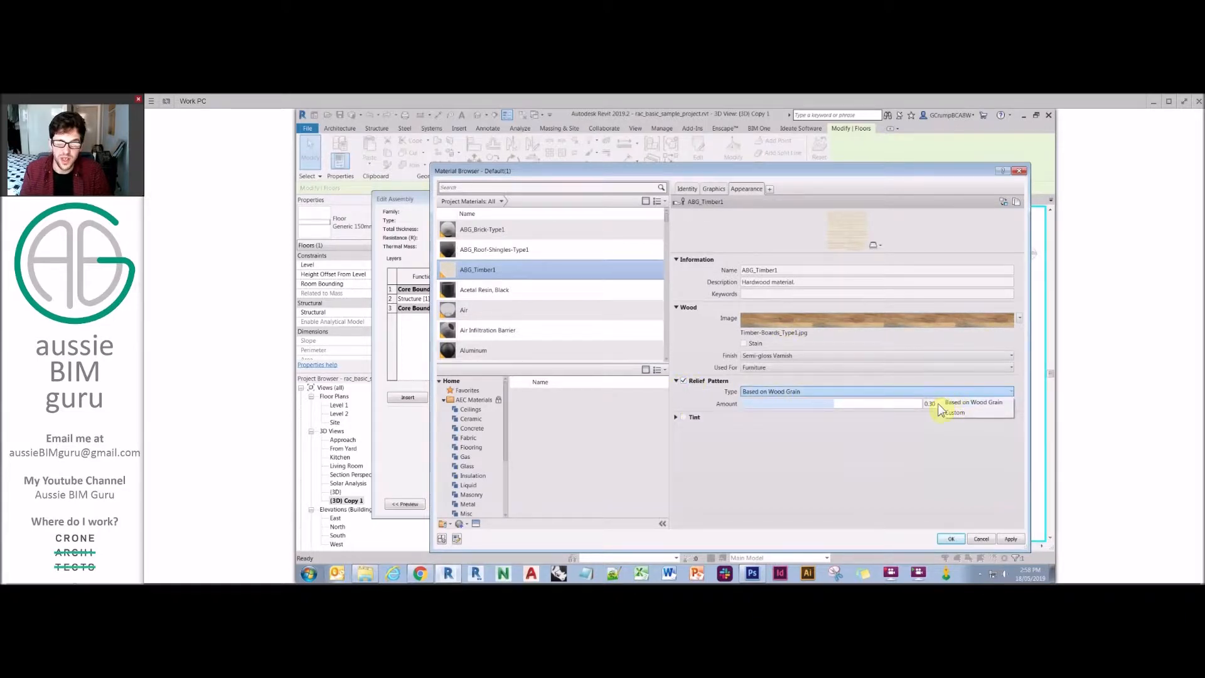
pyautogui.click(945, 403)
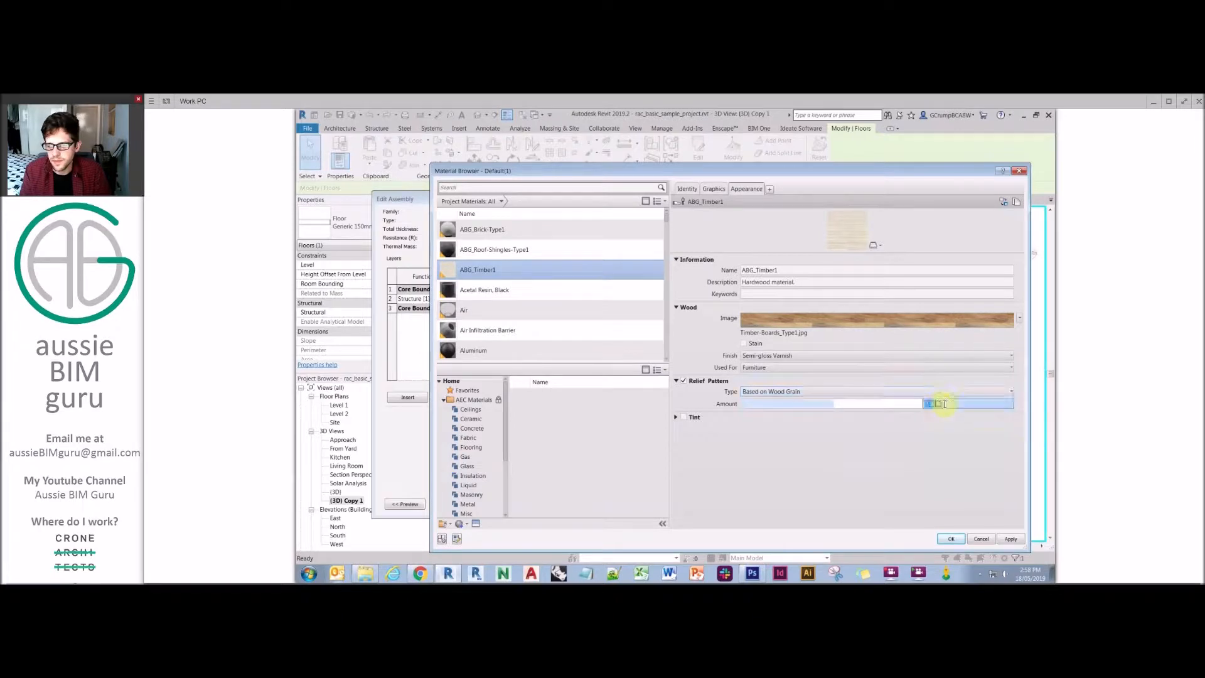
pyautogui.write('.1')
pyautogui.press('Return')
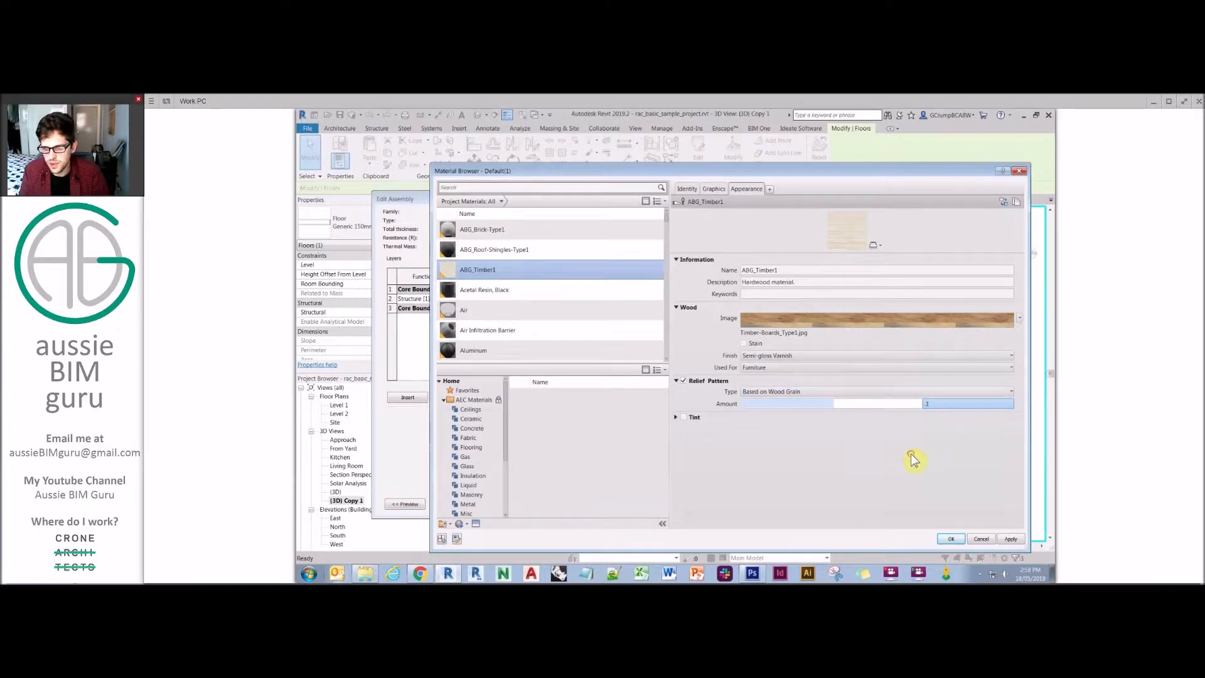
# - Set the timber's finish to Semi-gloss Varnish and its use to Flooring, and switch the material preview to a sphere
pyautogui.click(845, 356)
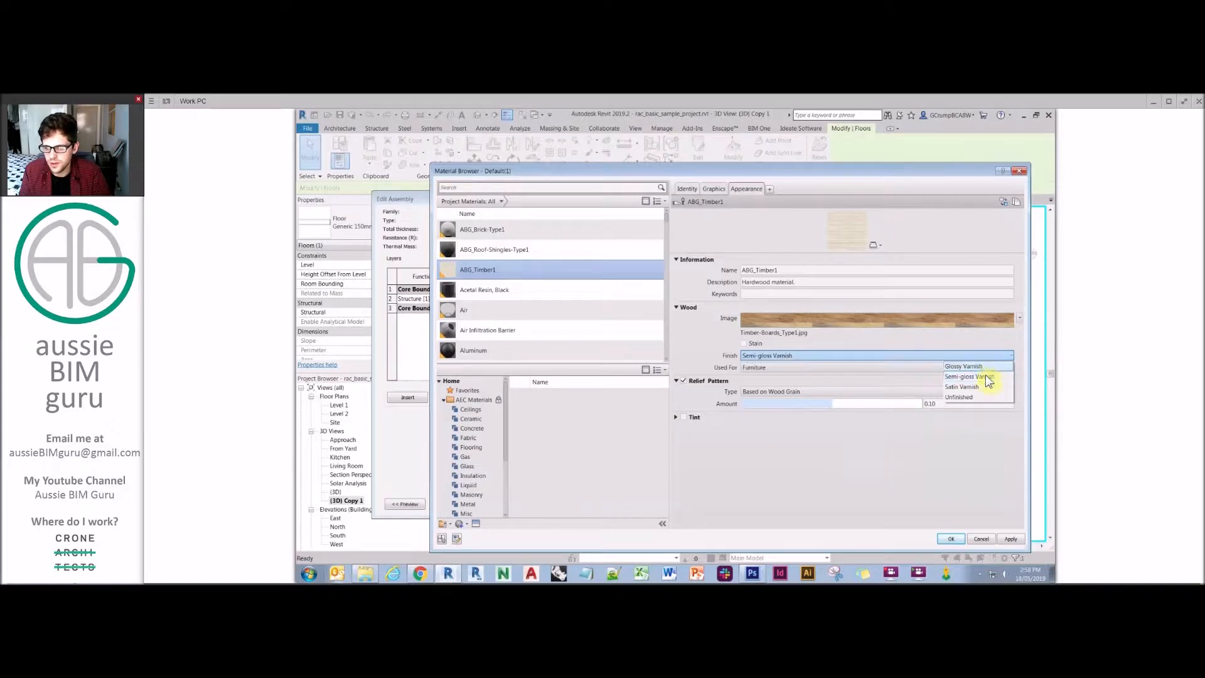
pyautogui.click(967, 376)
pyautogui.click(782, 365)
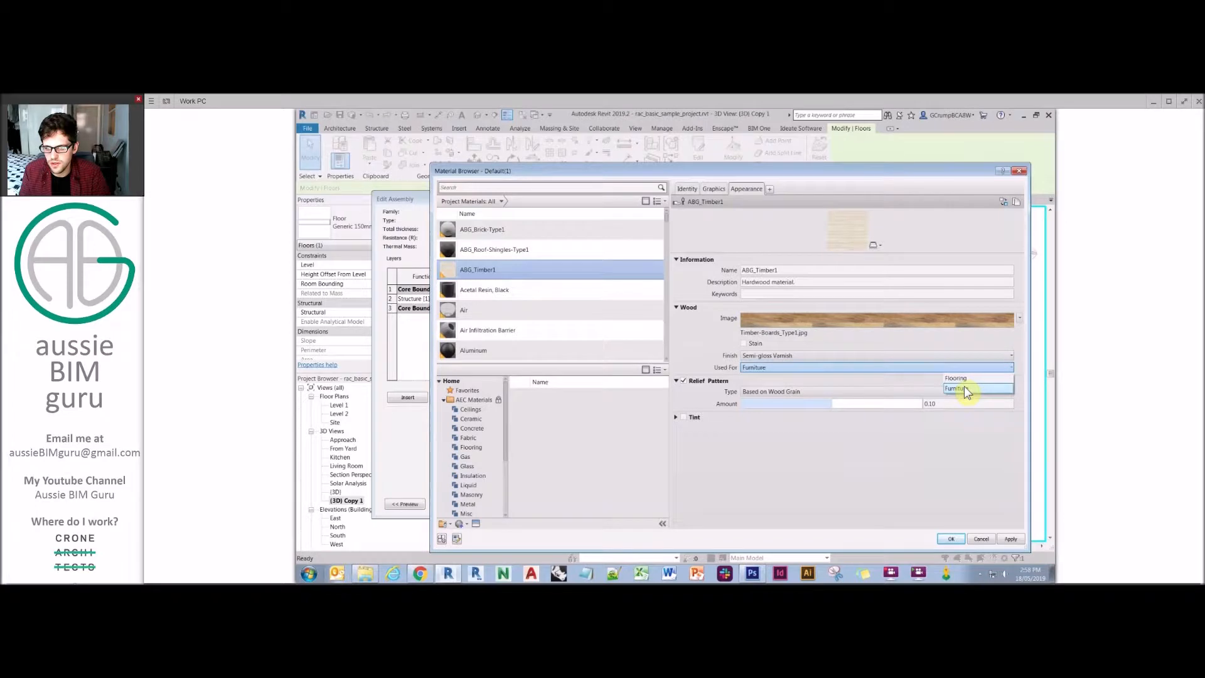
pyautogui.click(964, 379)
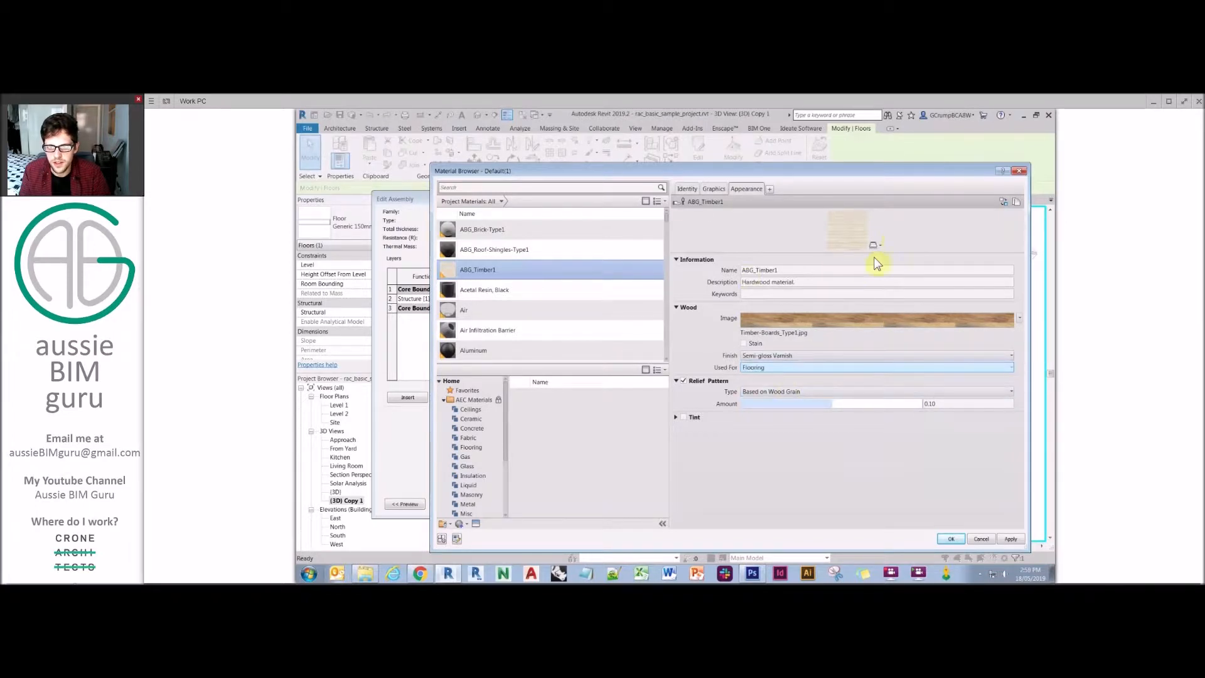
pyautogui.click(920, 335)
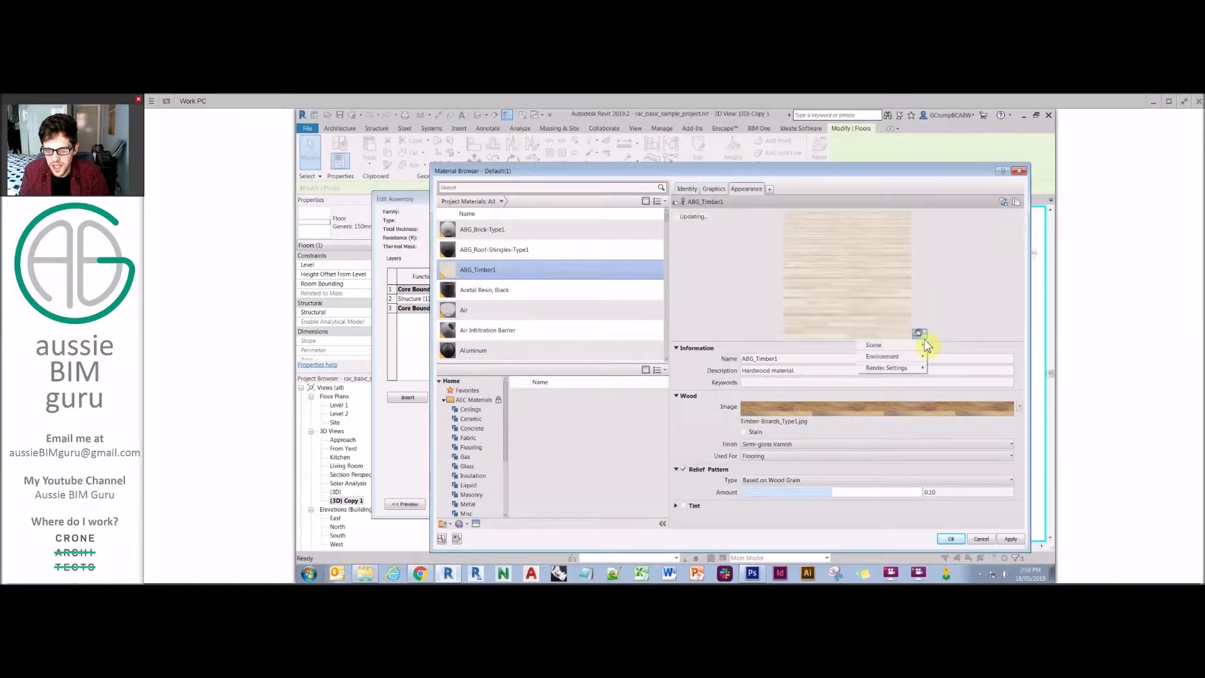
pyautogui.click(941, 344)
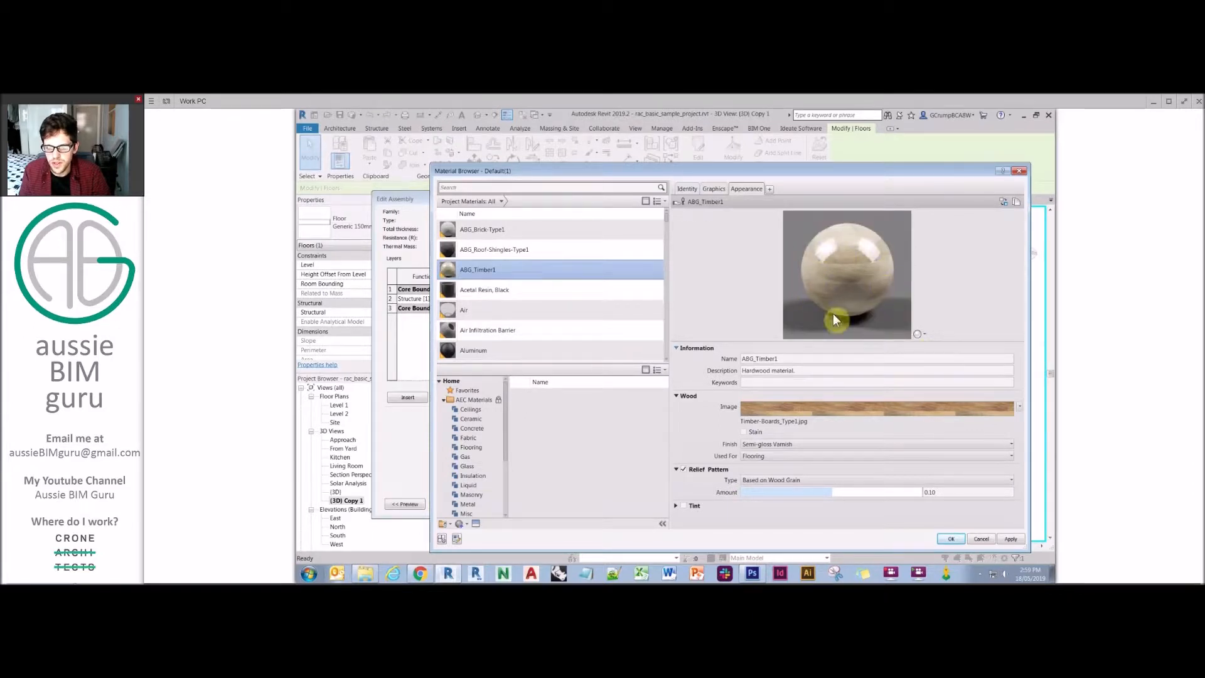
# - Set the timber's finish to Satin Varnish and accept the material and the Floorboards 150mm type edits
pyautogui.click(853, 444)
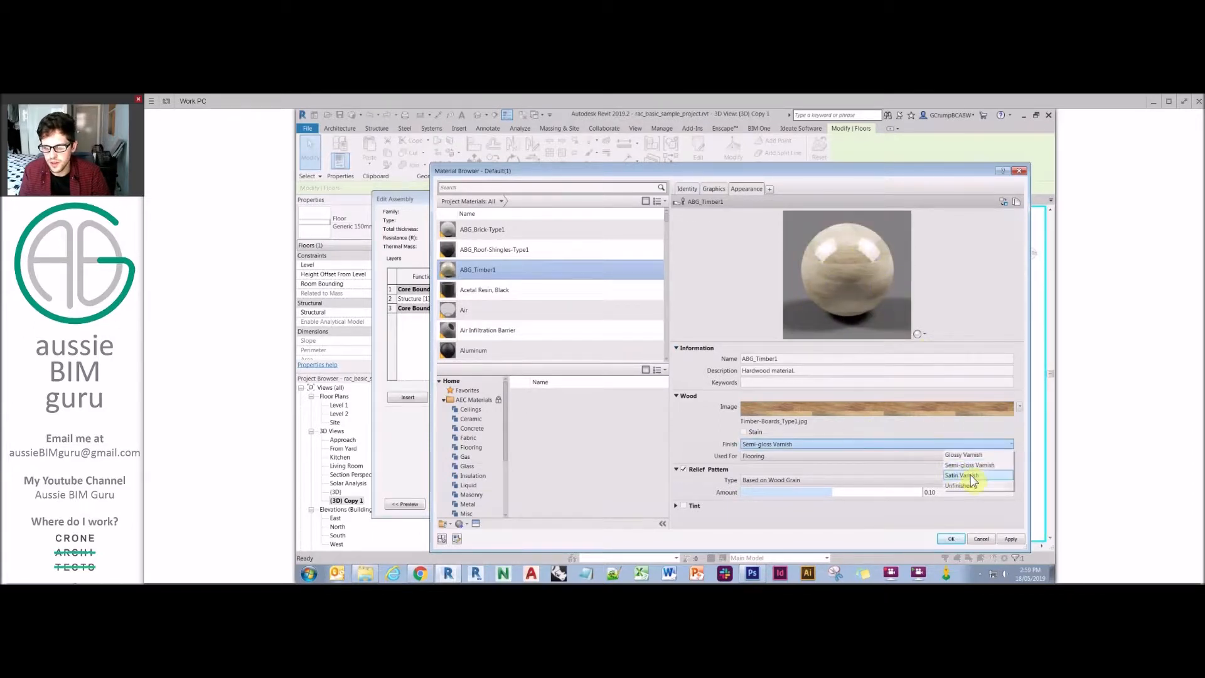
pyautogui.click(971, 475)
pyautogui.click(908, 444)
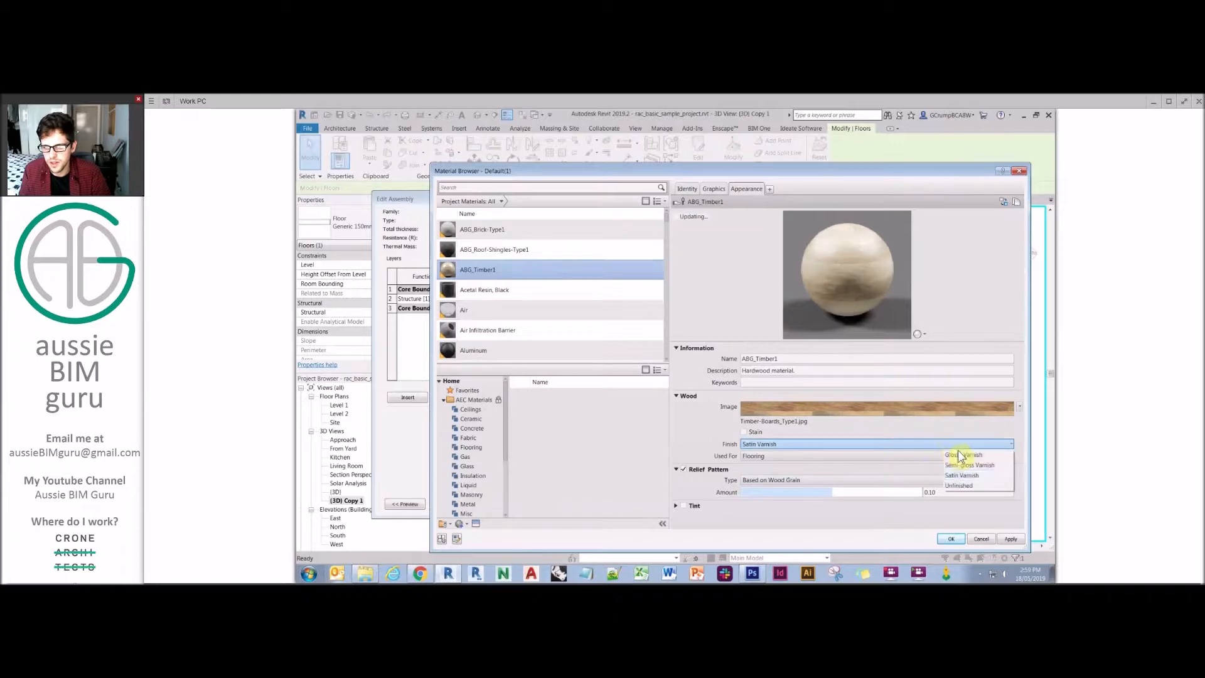
pyautogui.click(962, 295)
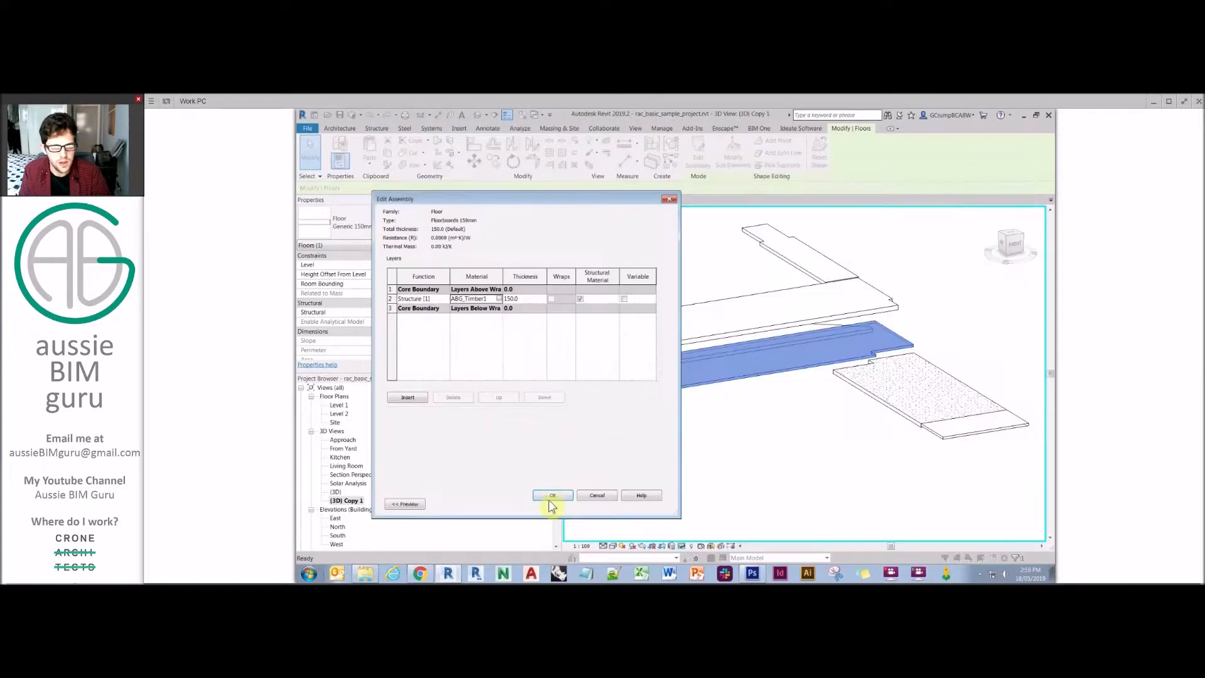
pyautogui.click(573, 503)
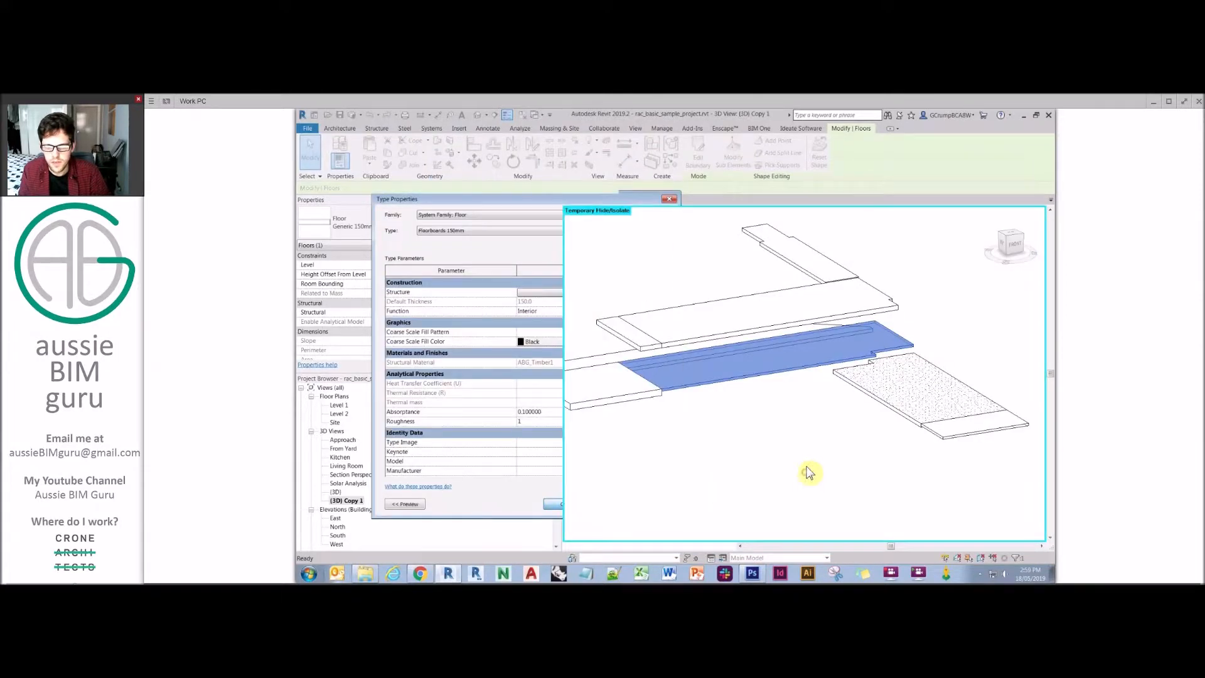
# - Select the Level 2 Generic 300 floor and duplicate its type as Carpet 300
pyautogui.scroll(4, 756, 368)
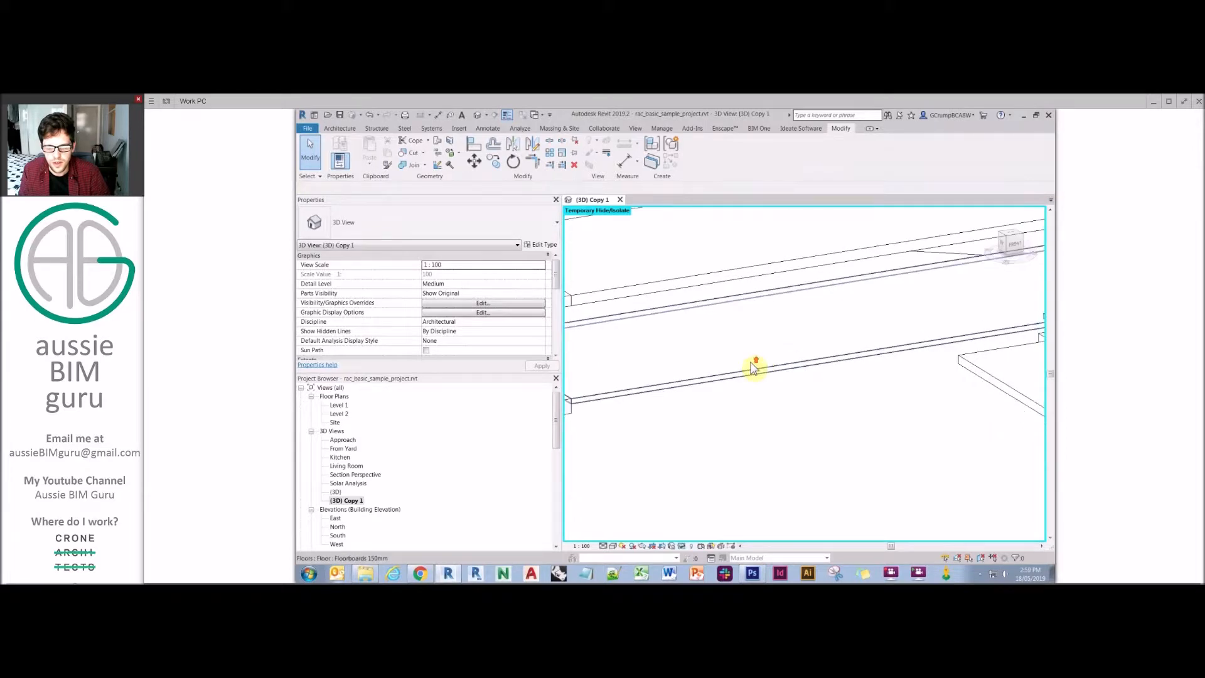
pyautogui.scroll(-3, 734, 261)
pyautogui.click(764, 314)
pyautogui.moveTo(693, 231); pyautogui.dragTo(615, 281, button='middle')
pyautogui.click(540, 244)
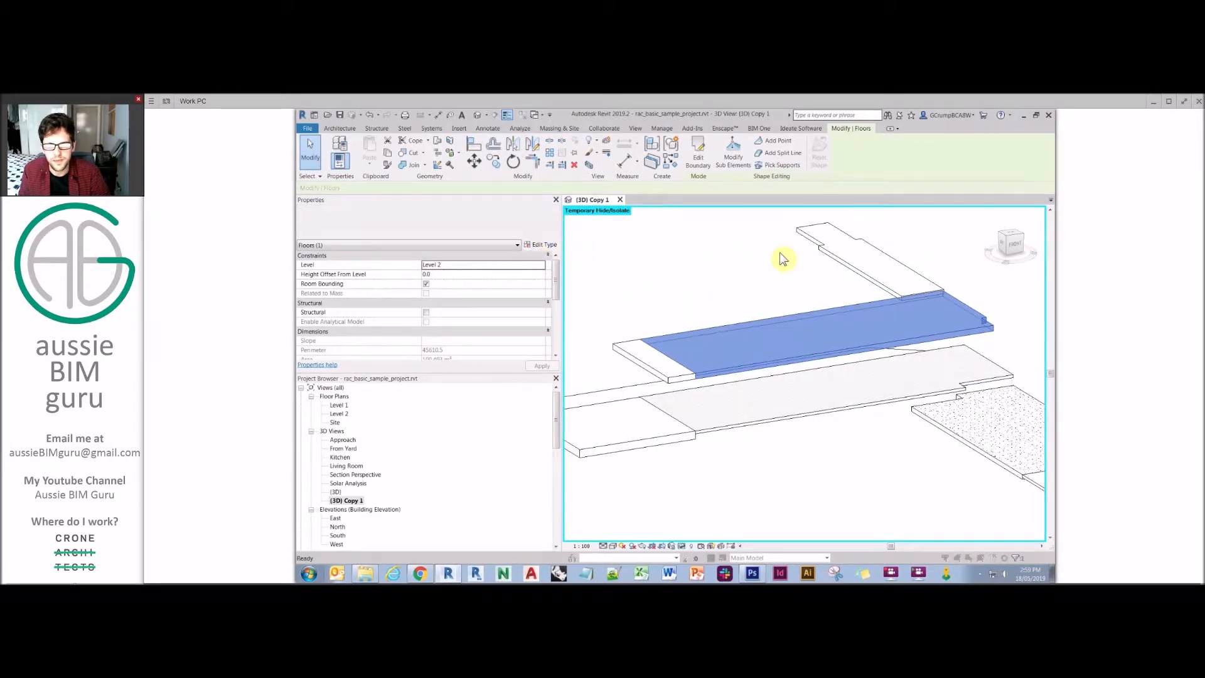
pyautogui.click(648, 231)
pyautogui.press('capslock')
pyautogui.write('Carpet 30')
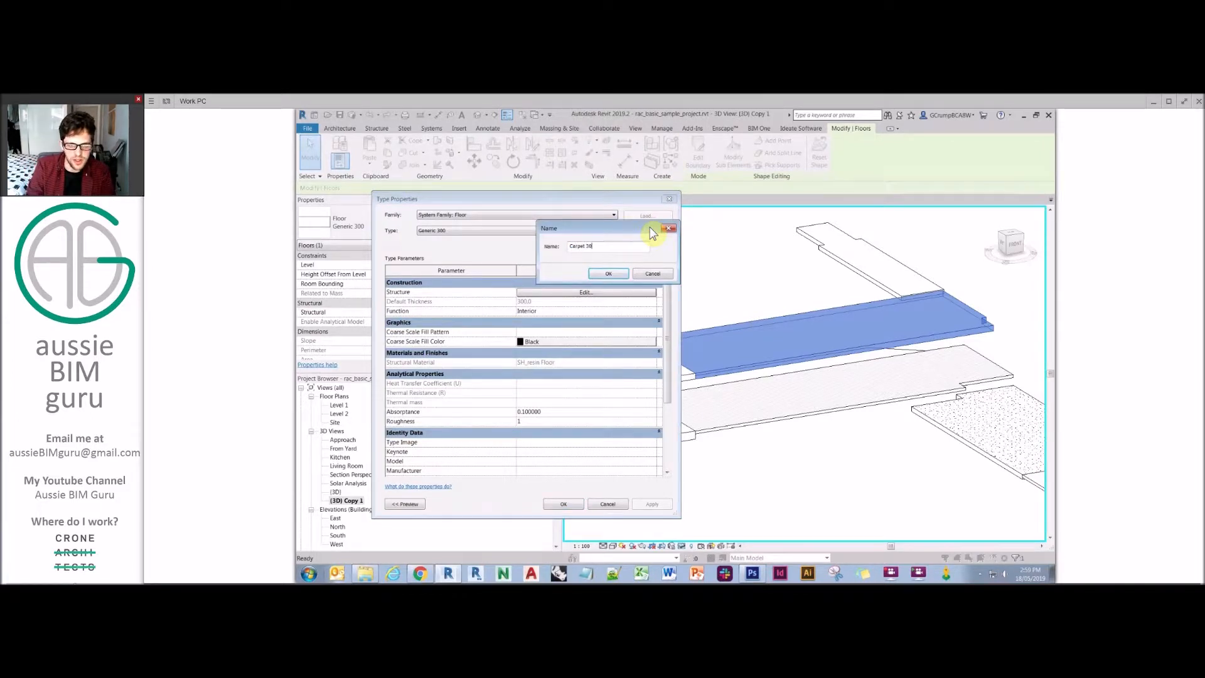
pyautogui.write('0')
pyautogui.press('Return')
# - In the Carpet 300 assembly, set the resin floor layer to 290 mm and insert a 10 mm layer above it
pyautogui.click(625, 290)
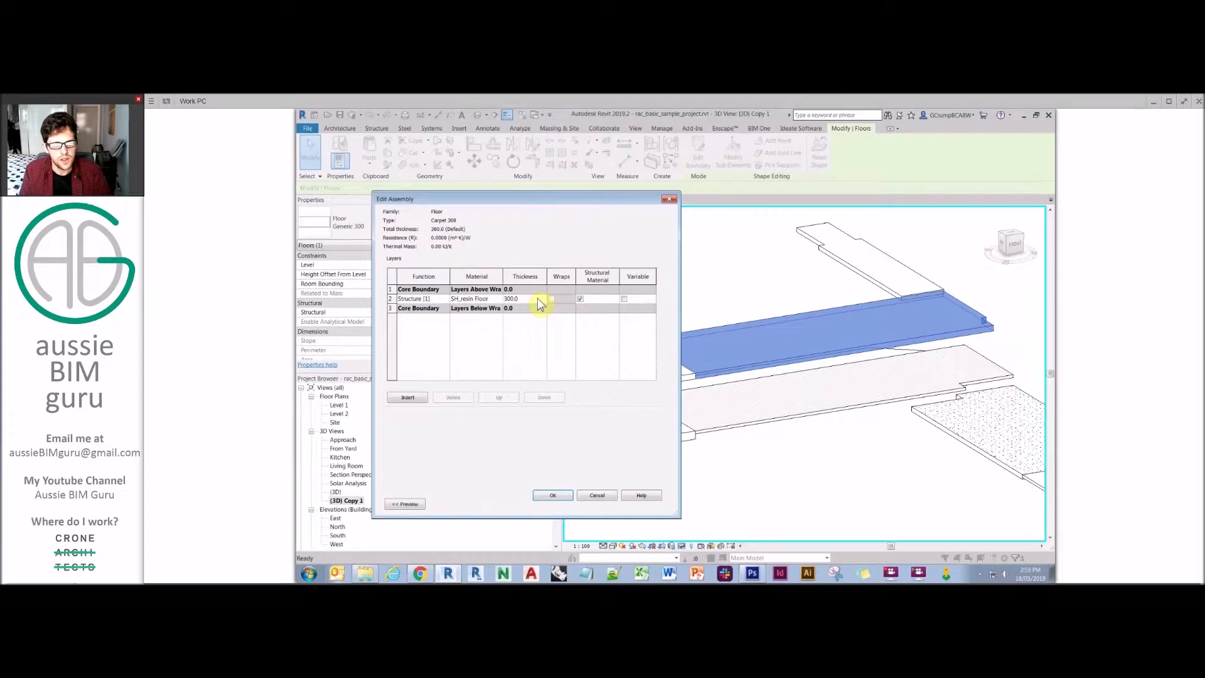
pyautogui.click(409, 397)
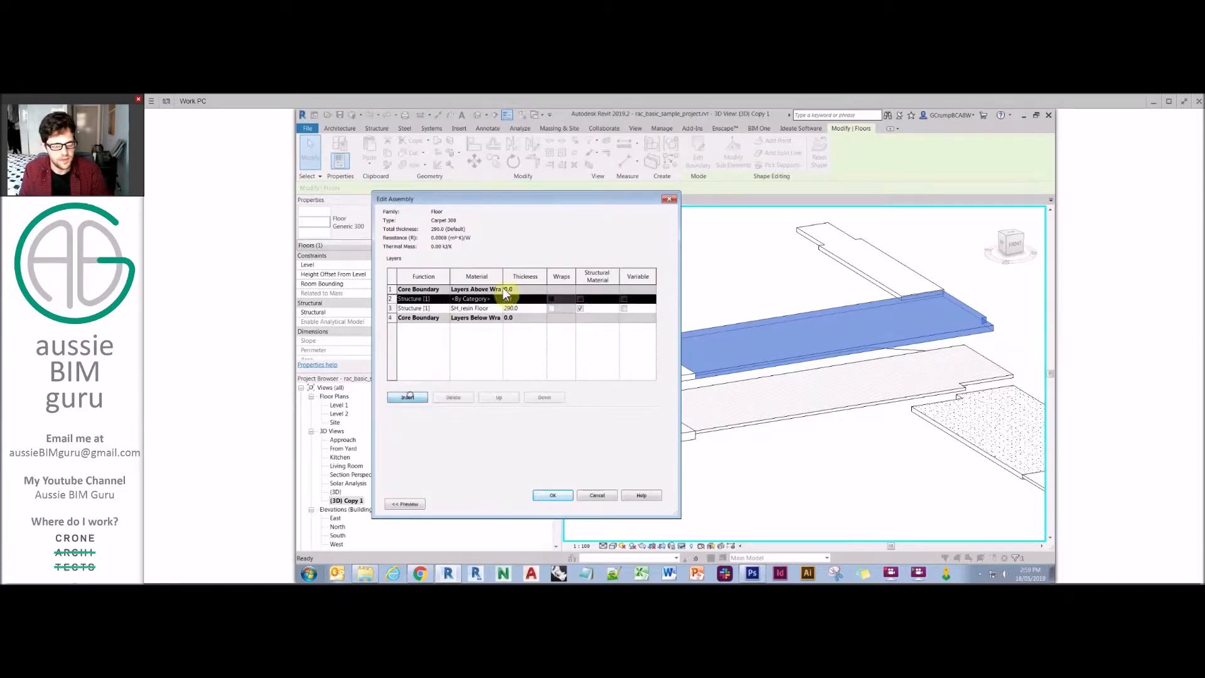
pyautogui.click(524, 298)
pyautogui.write('1')
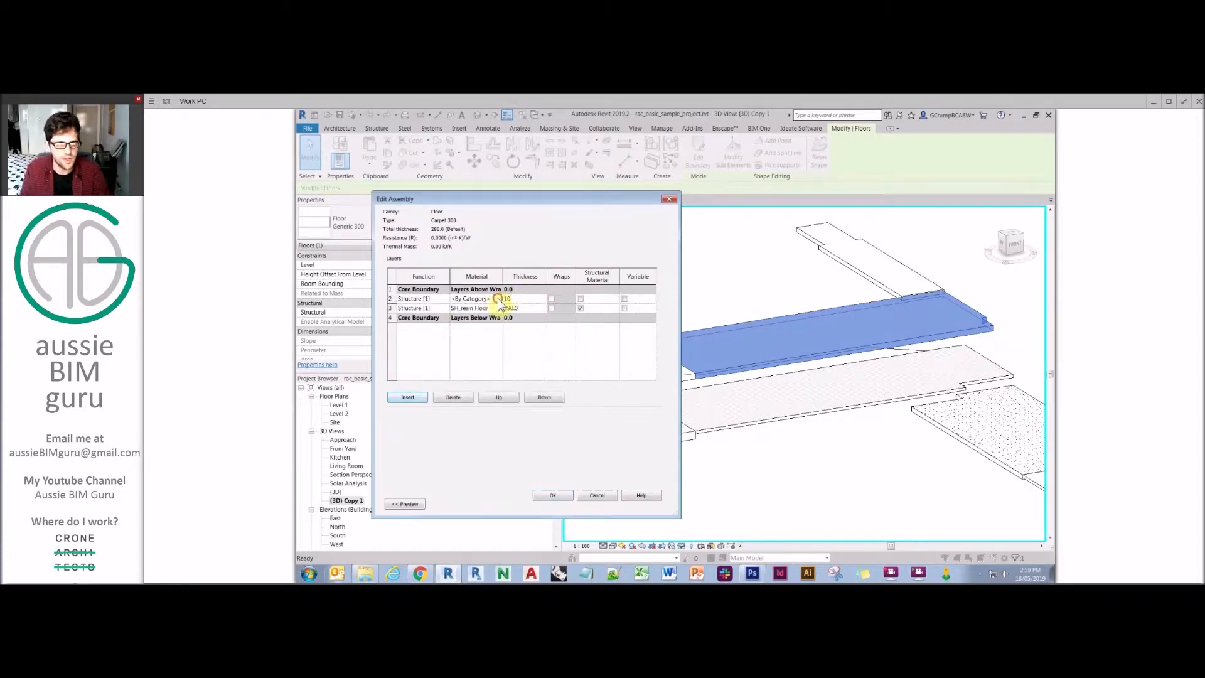
# - For the new 10 mm layer, duplicate the material ABG_Brick-Type1 and name the copy ABG_Carpet-Type1
pyautogui.click(497, 308)
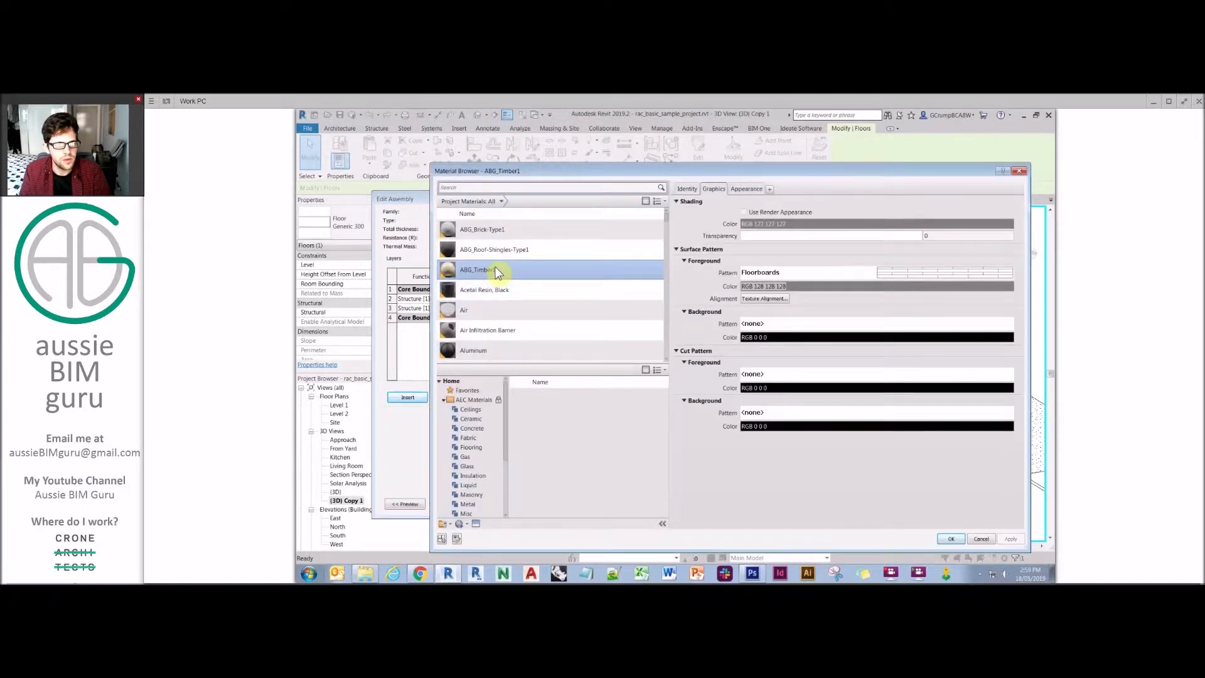
pyautogui.click(492, 232)
pyautogui.click(494, 250)
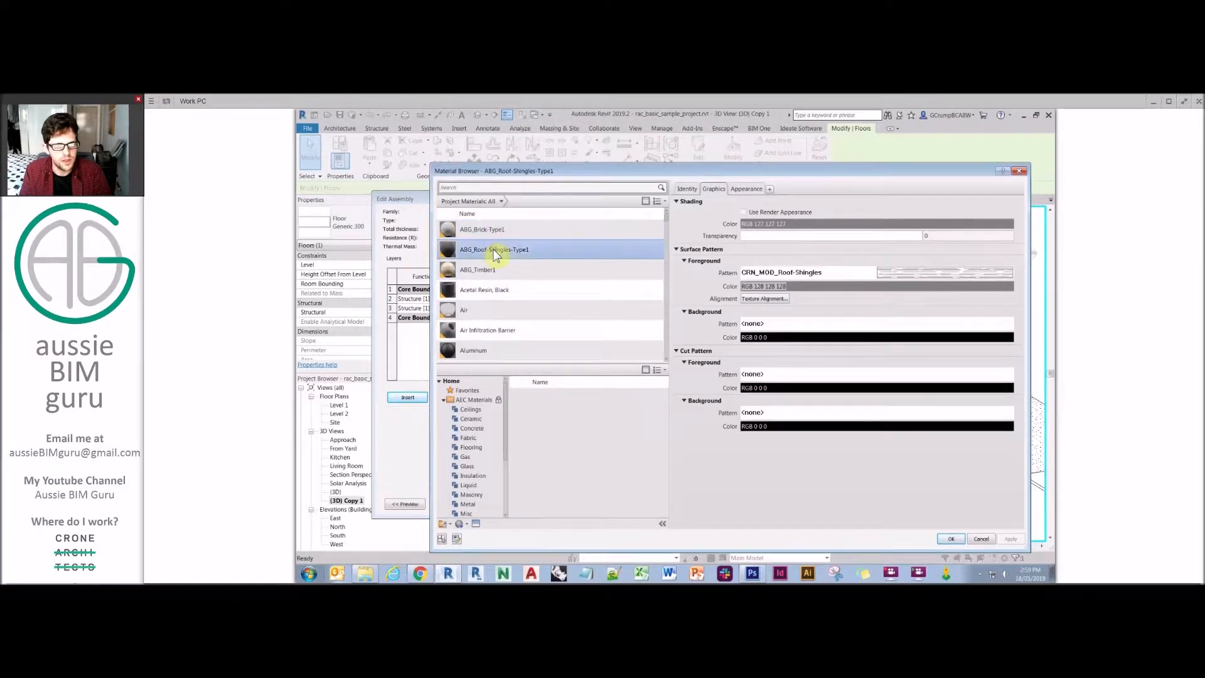
pyautogui.click(492, 231)
pyautogui.rightClick(492, 230)
pyautogui.write('ABG_C')
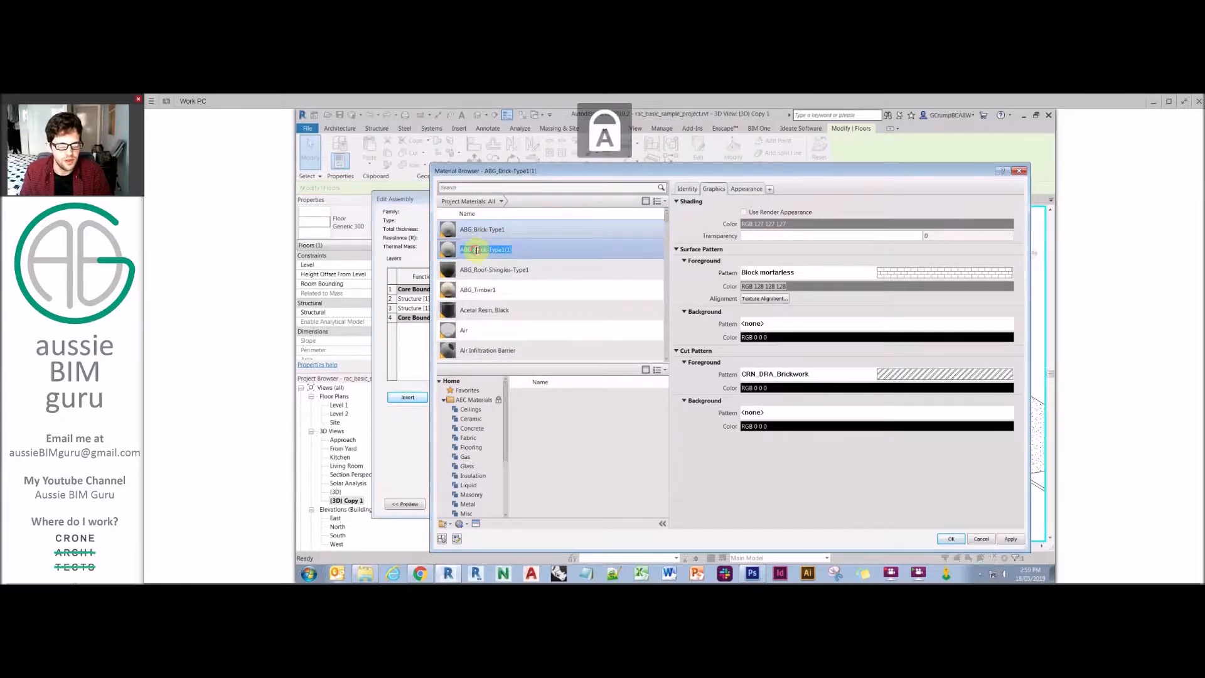
pyautogui.write('arpet')
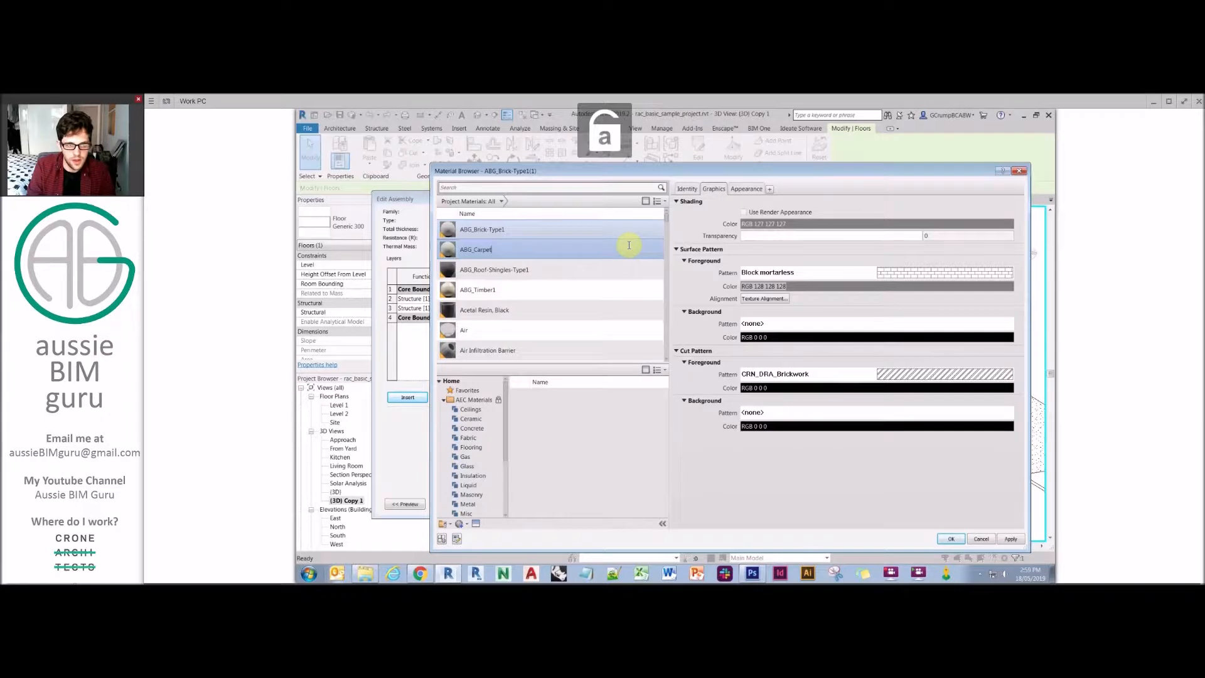
pyautogui.write('-T')
pyautogui.press('BackSpace')
pyautogui.write('-Ty')
pyautogui.press('Return')
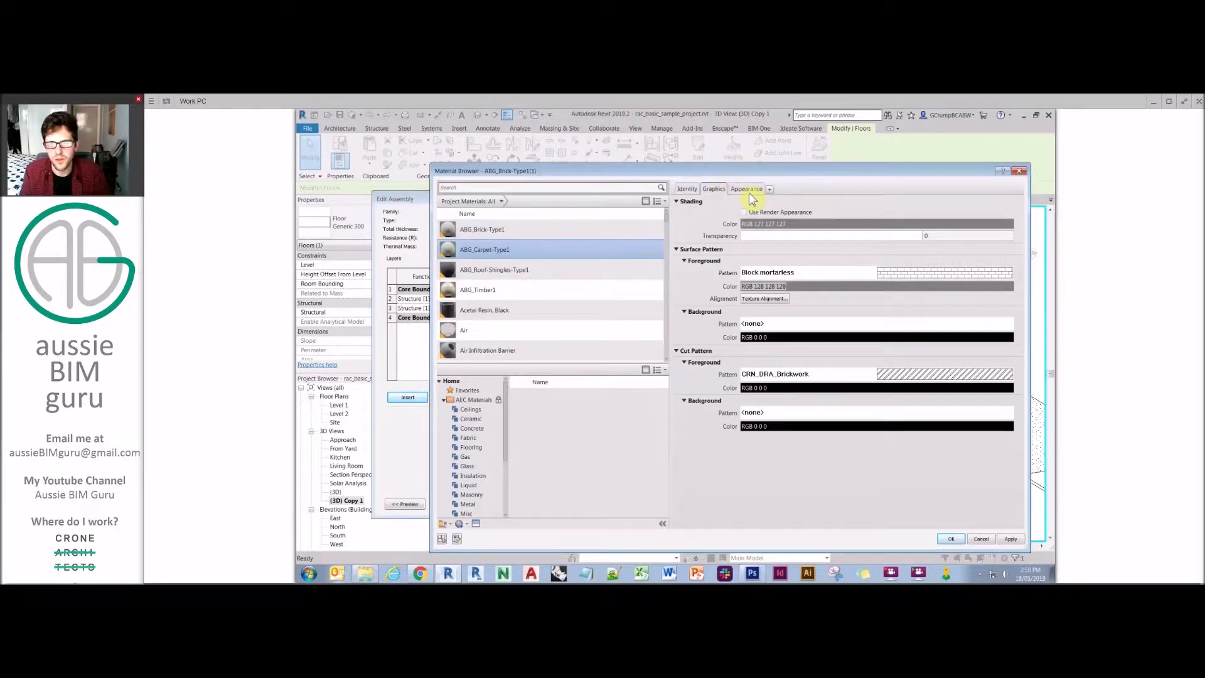
# - Open the fill pattern selection for the surface foreground pattern of ABG_Carpet-Type1 and browse the drafting patterns
pyautogui.click(831, 272)
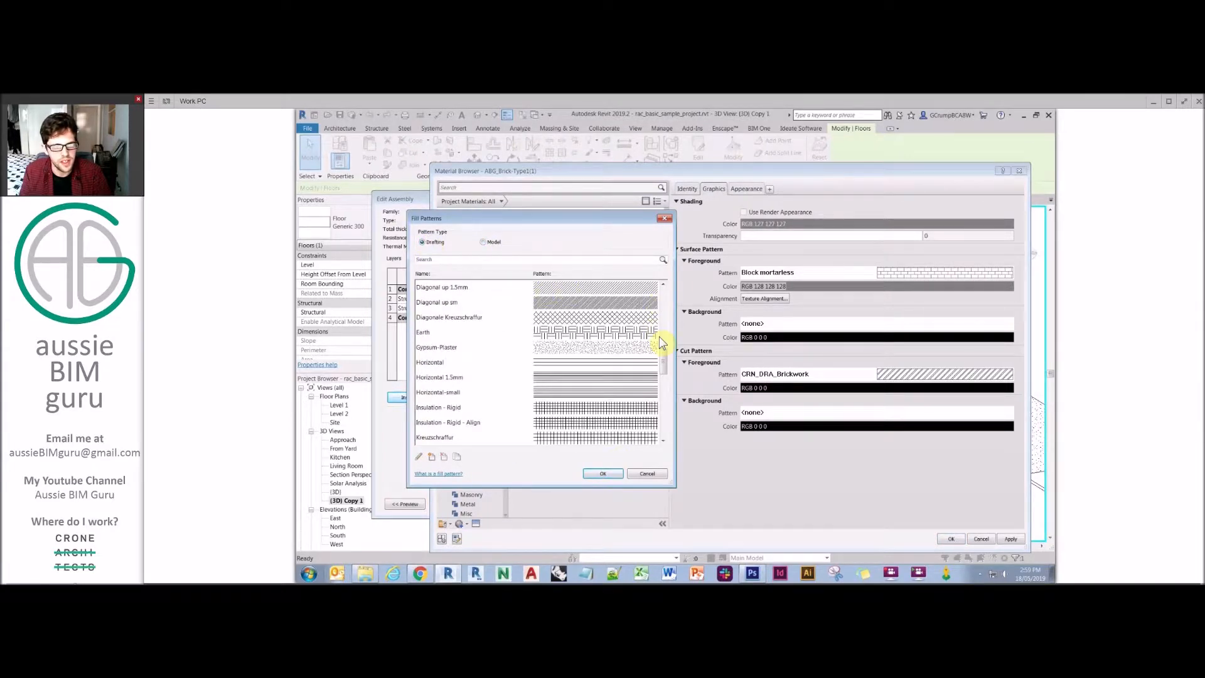
# - Set both the surface and the cut foreground patterns of the material to no pattern
pyautogui.scroll(5, 669, 295)
pyautogui.click(641, 288)
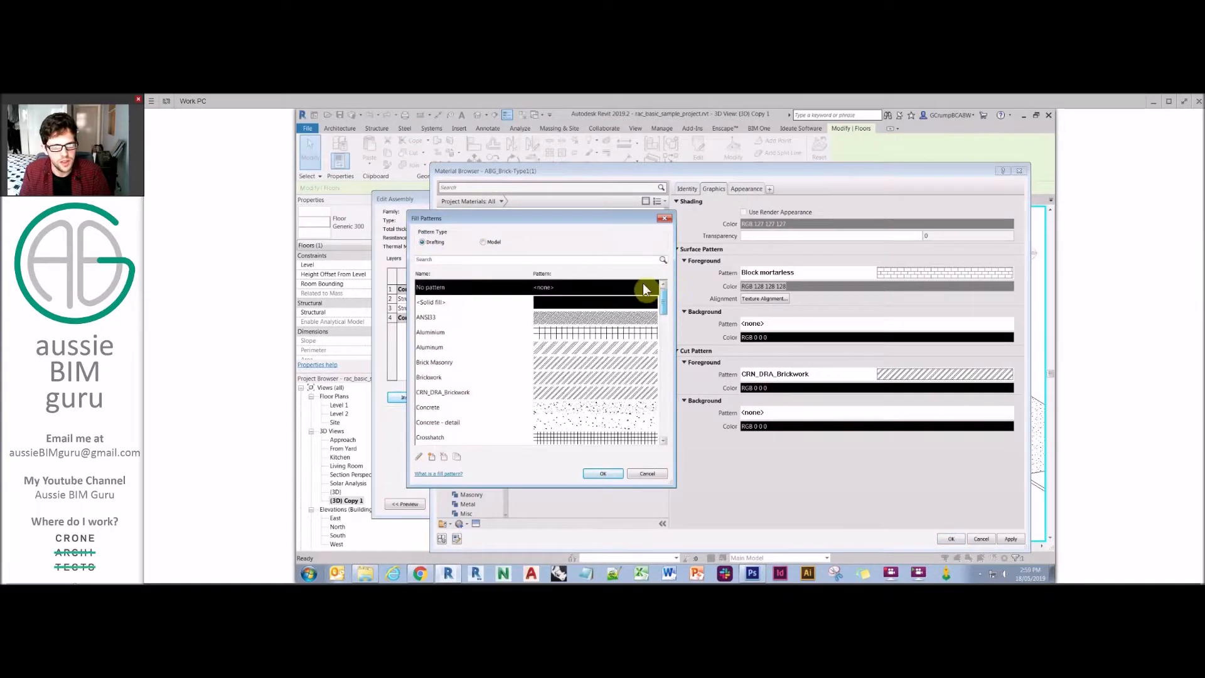
pyautogui.click(603, 473)
pyautogui.click(810, 374)
pyautogui.scroll(1, 653, 295)
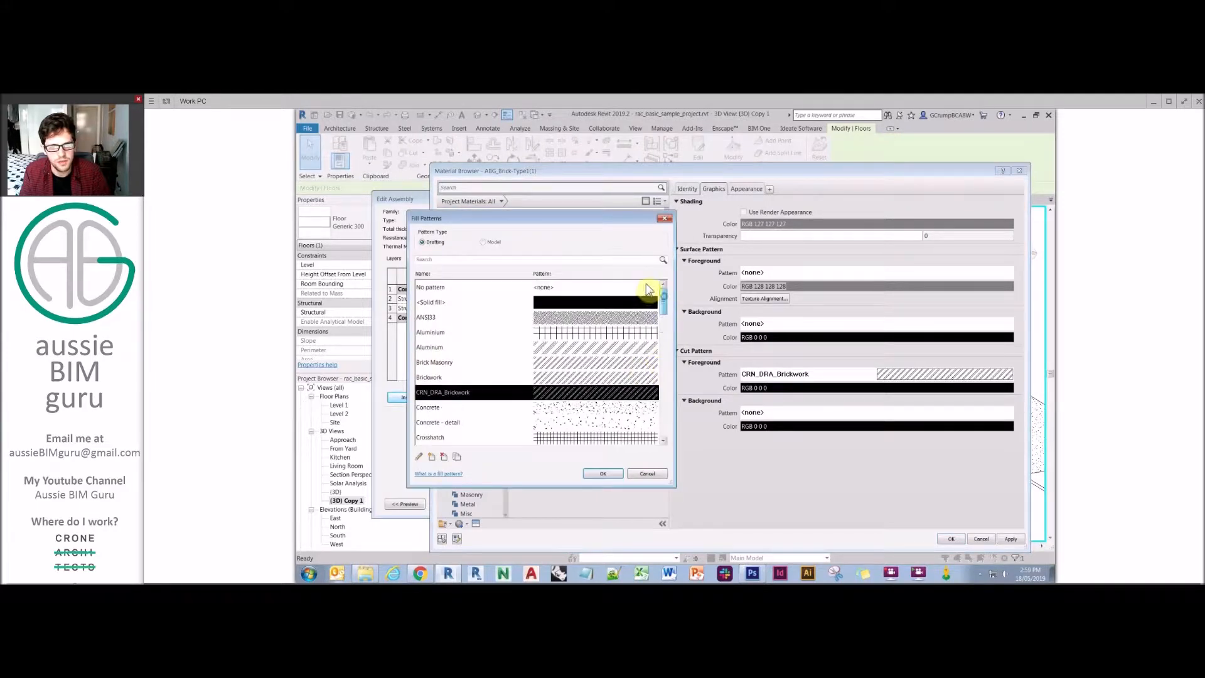
pyautogui.click(641, 288)
pyautogui.click(603, 473)
# - Duplicate the carpet material's appearance asset and name the copy ABG_Carpet-Type1
pyautogui.click(747, 188)
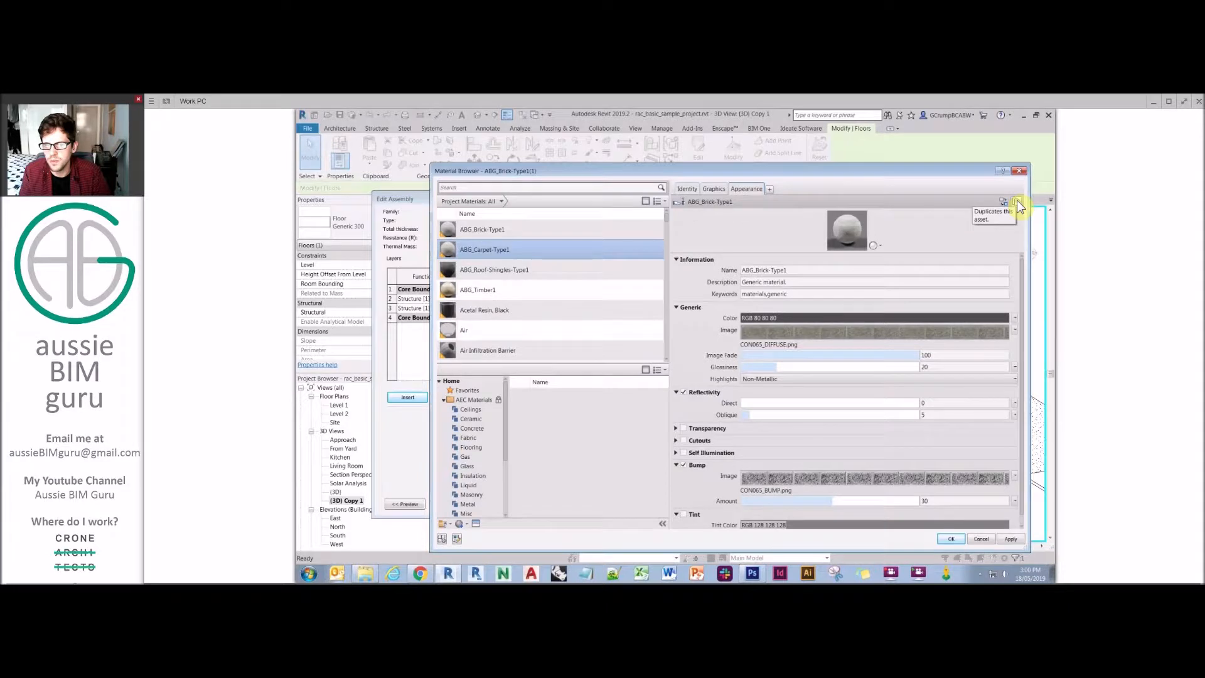
pyautogui.rightClick(534, 251)
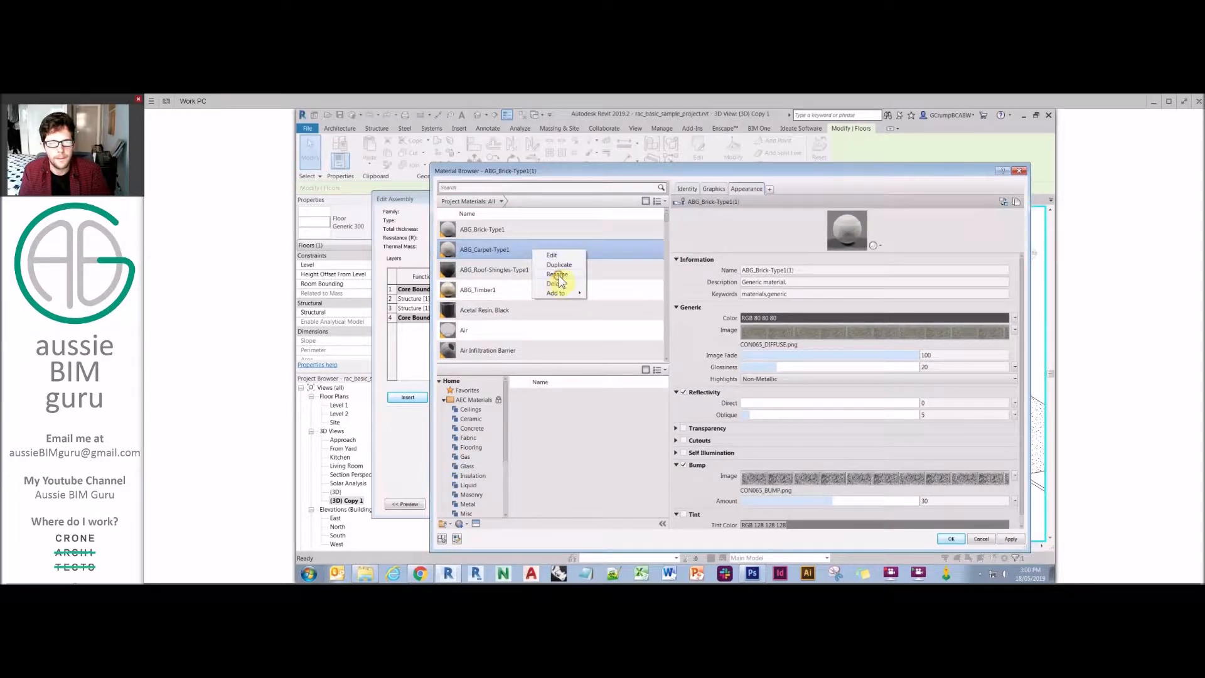
pyautogui.click(558, 275)
pyautogui.hotkey('ctrl', 'c')
pyautogui.moveTo(804, 271); pyautogui.dragTo(742, 273)
pyautogui.hotkey('ctrl', 'v')
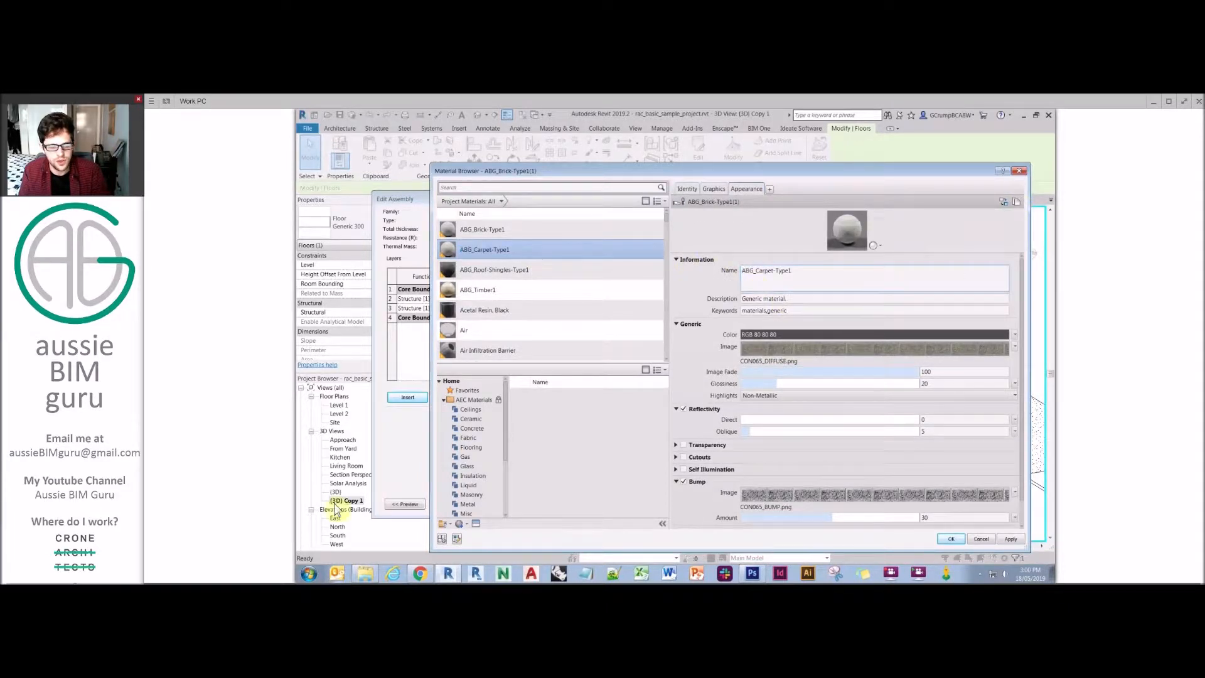
# - Switch to Windows Explorer and preview Carpet-Plain_Type2.jpg and Carpet-Furry2_Bump.jpg from the Mats Carpet folder
pyautogui.click(366, 573)
pyautogui.click(792, 405)
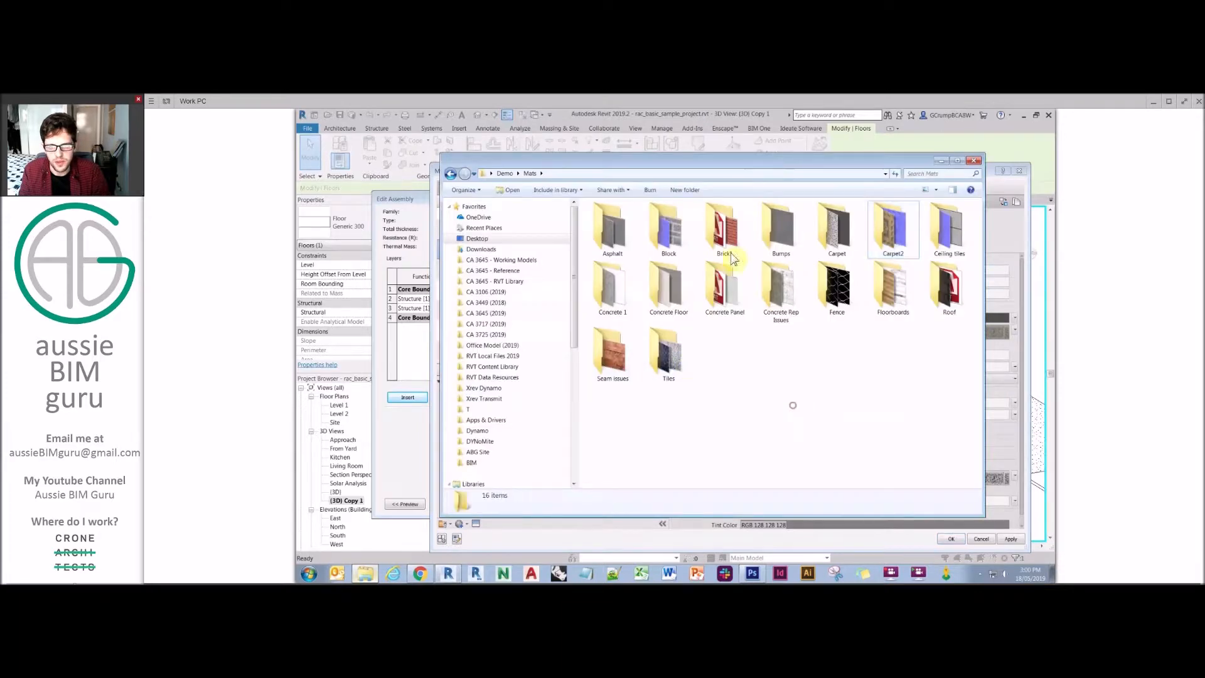
pyautogui.doubleClick(827, 228)
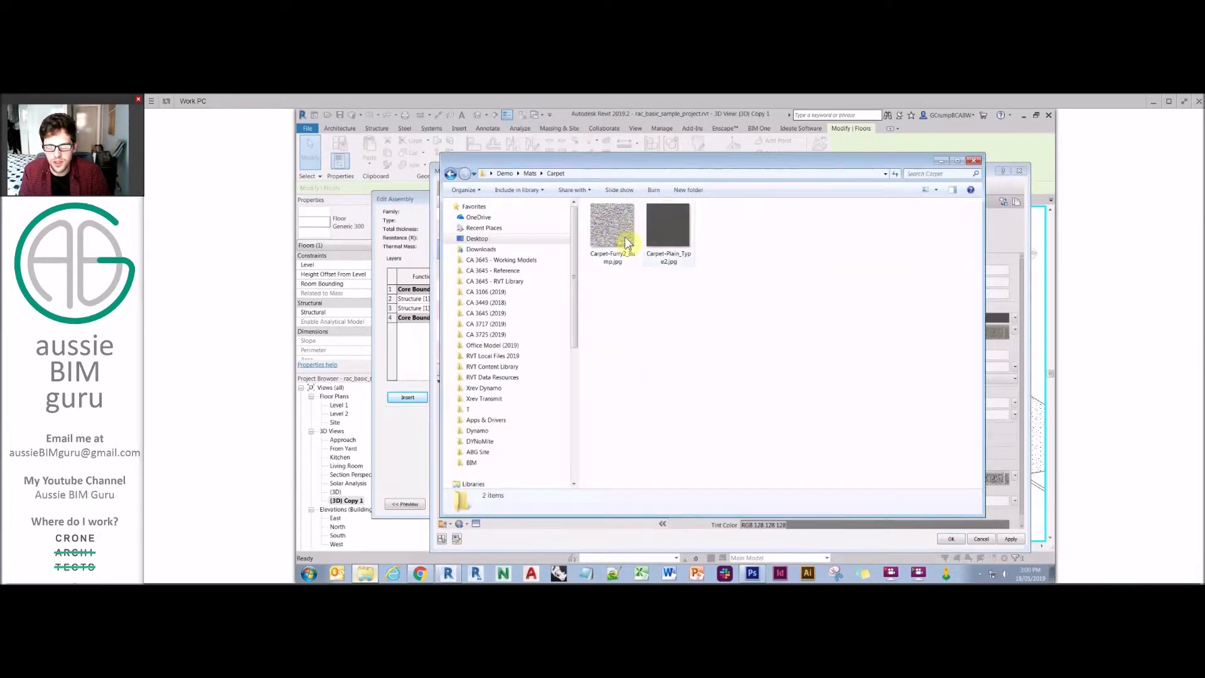
pyautogui.doubleClick(670, 229)
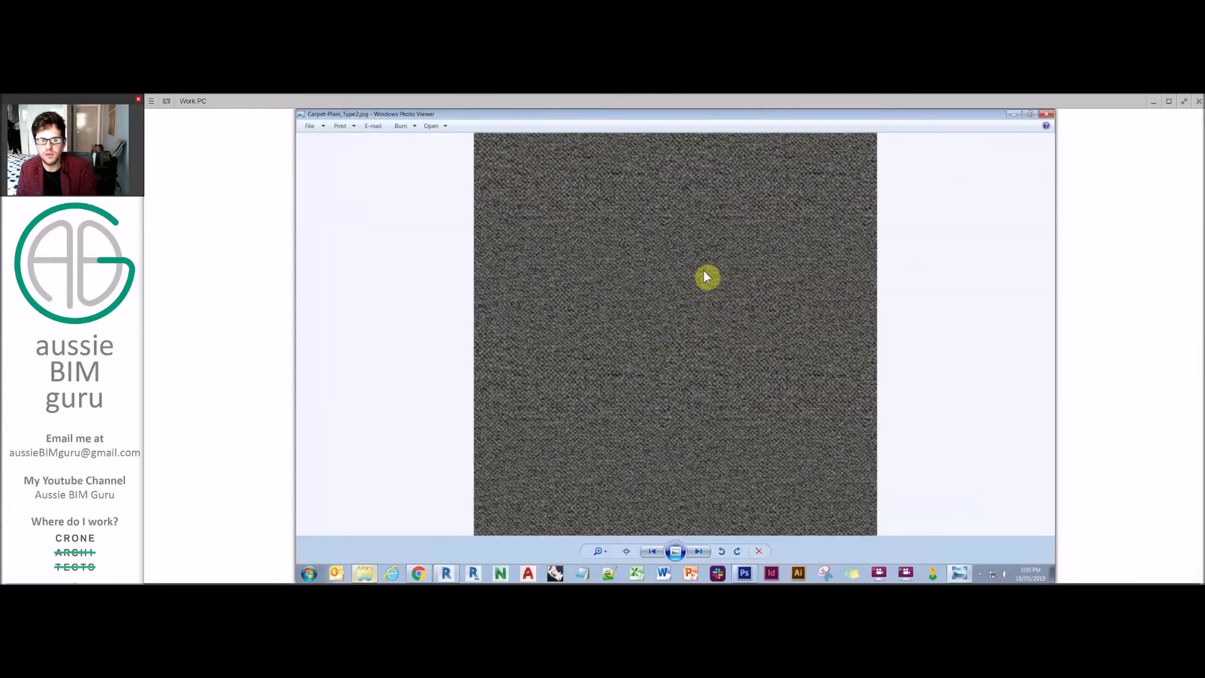
pyautogui.press('Left')
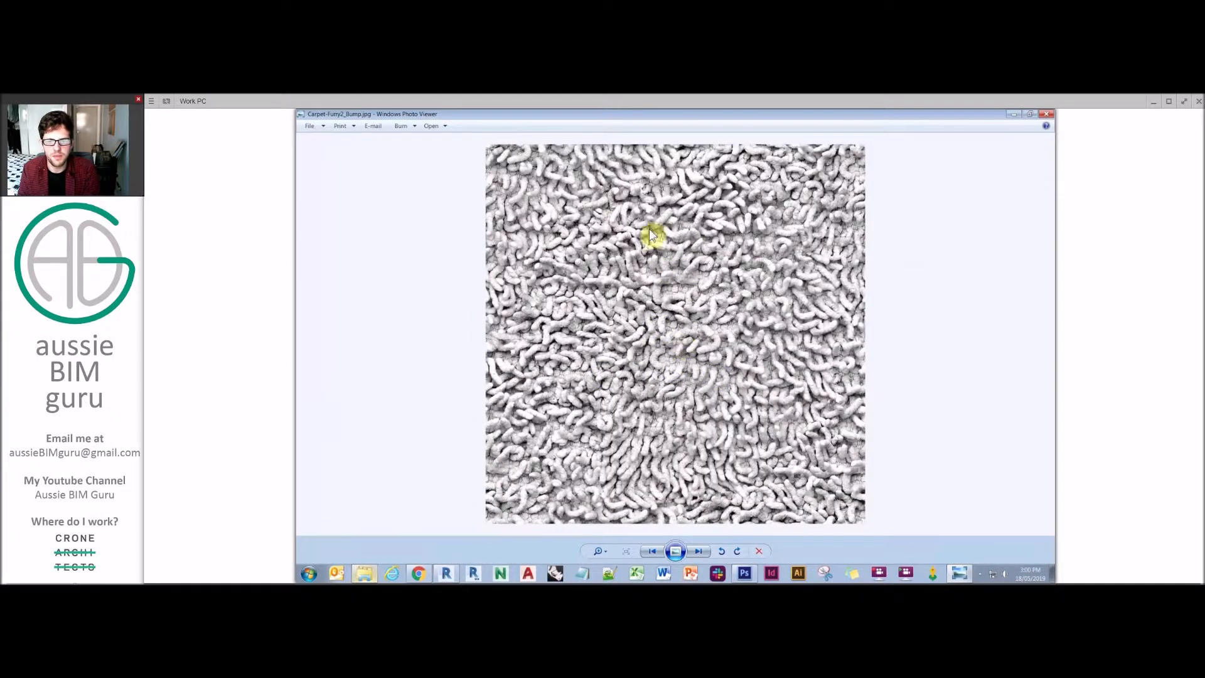
pyautogui.click(1048, 115)
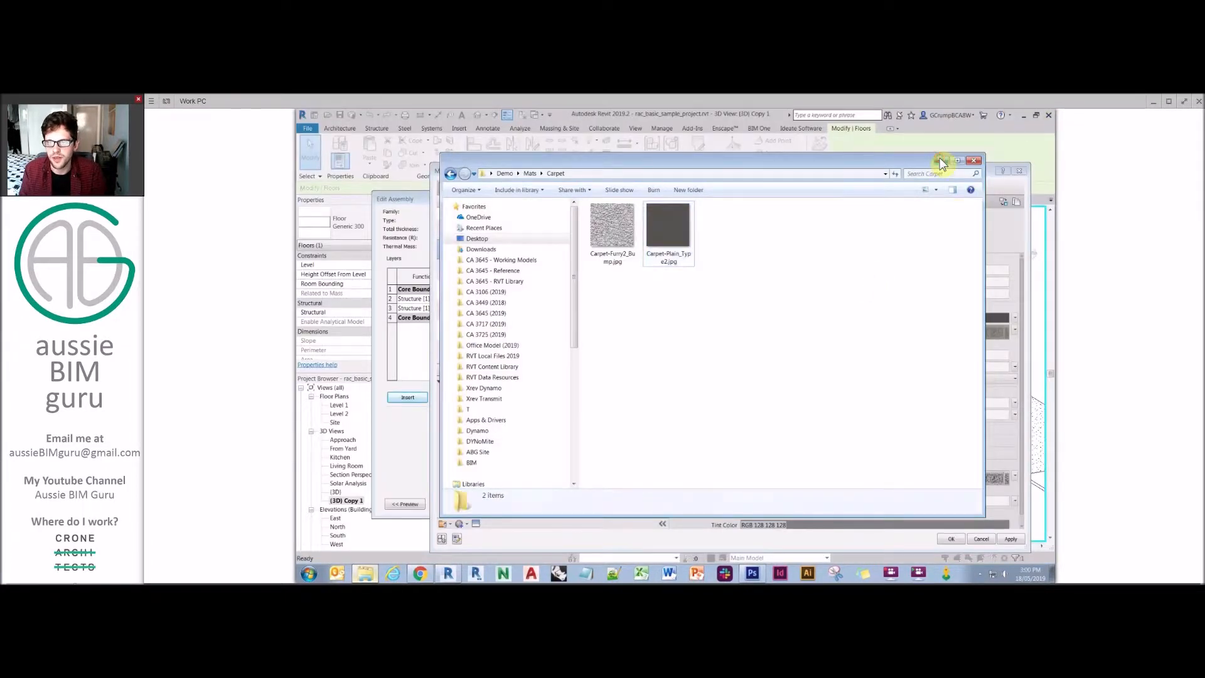
pyautogui.click(941, 161)
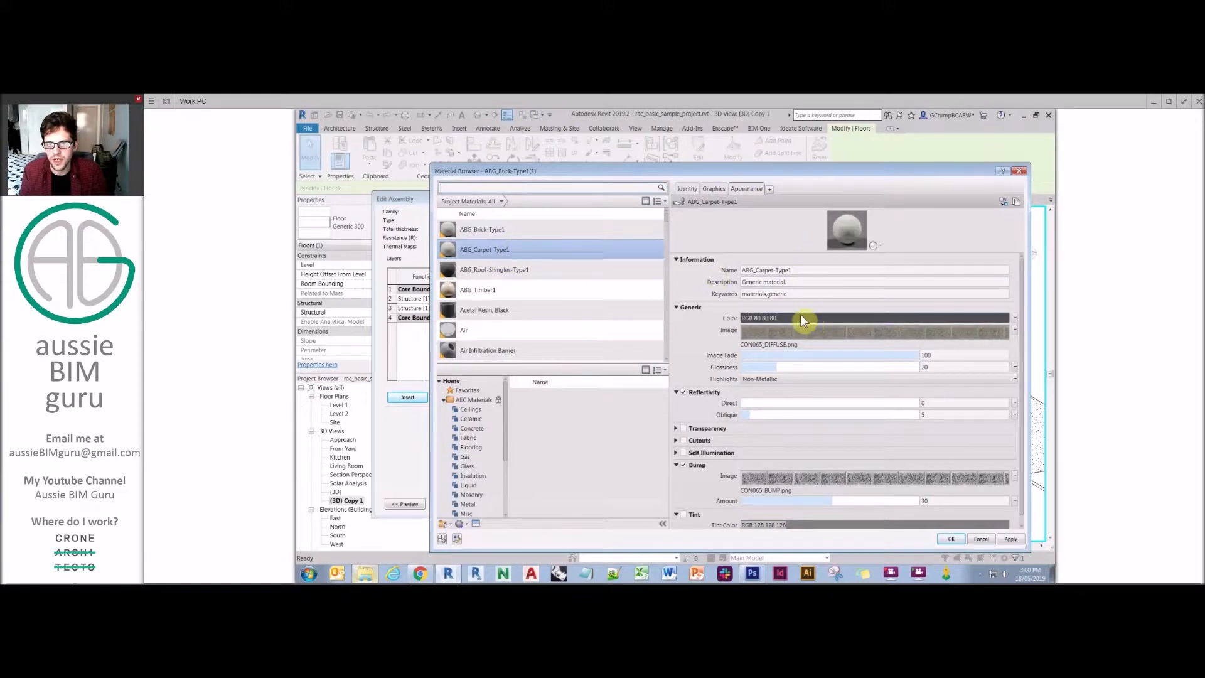
# - Replace the carpet appearance's generic image with Carpet-Plain_Type2.jpg from the Carpet folder
pyautogui.click(784, 344)
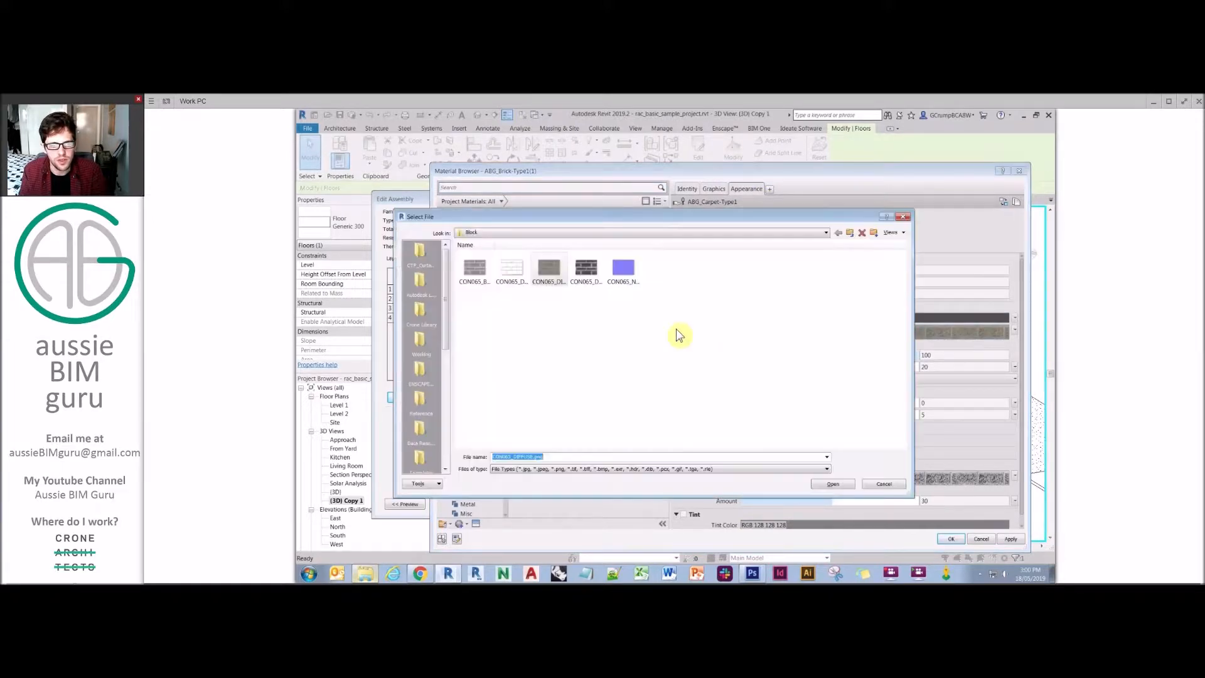
pyautogui.click(850, 234)
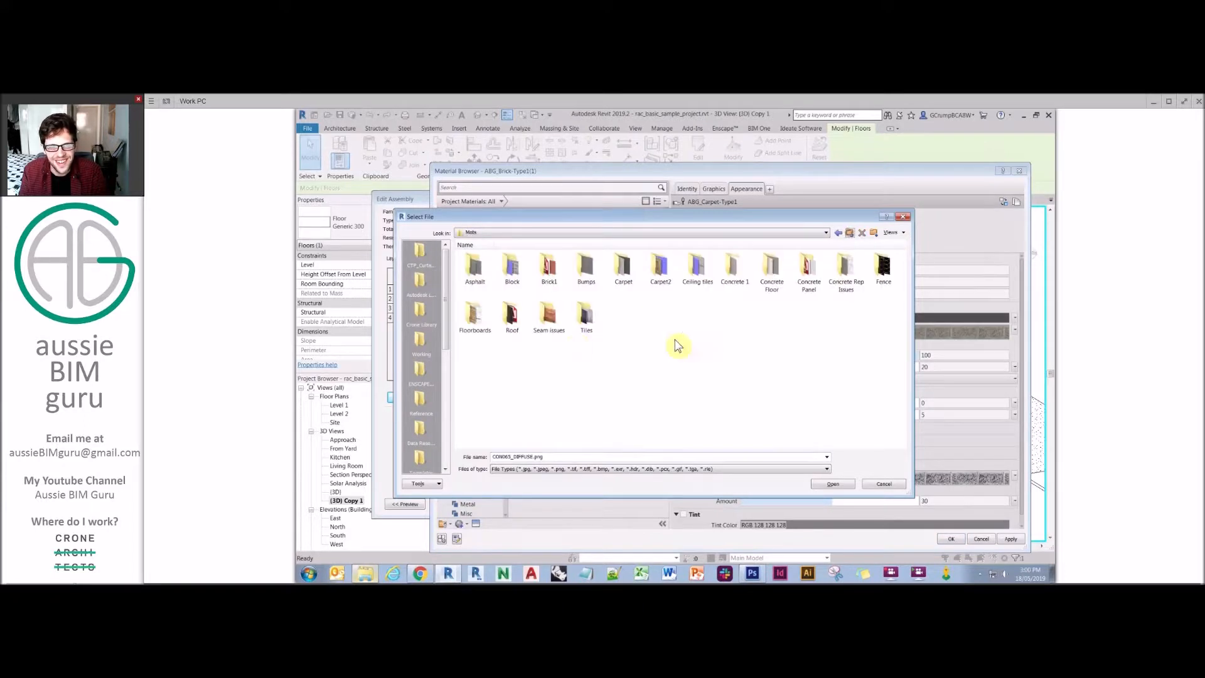
pyautogui.doubleClick(621, 271)
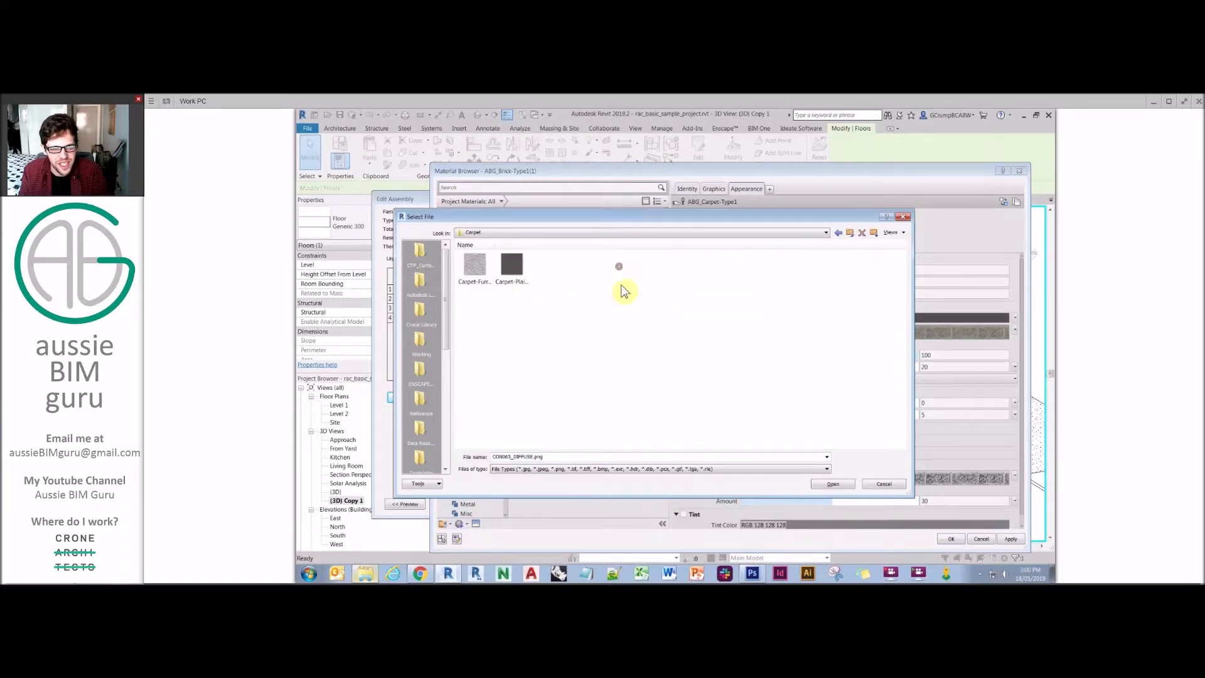
pyautogui.click(511, 266)
pyautogui.press('Return')
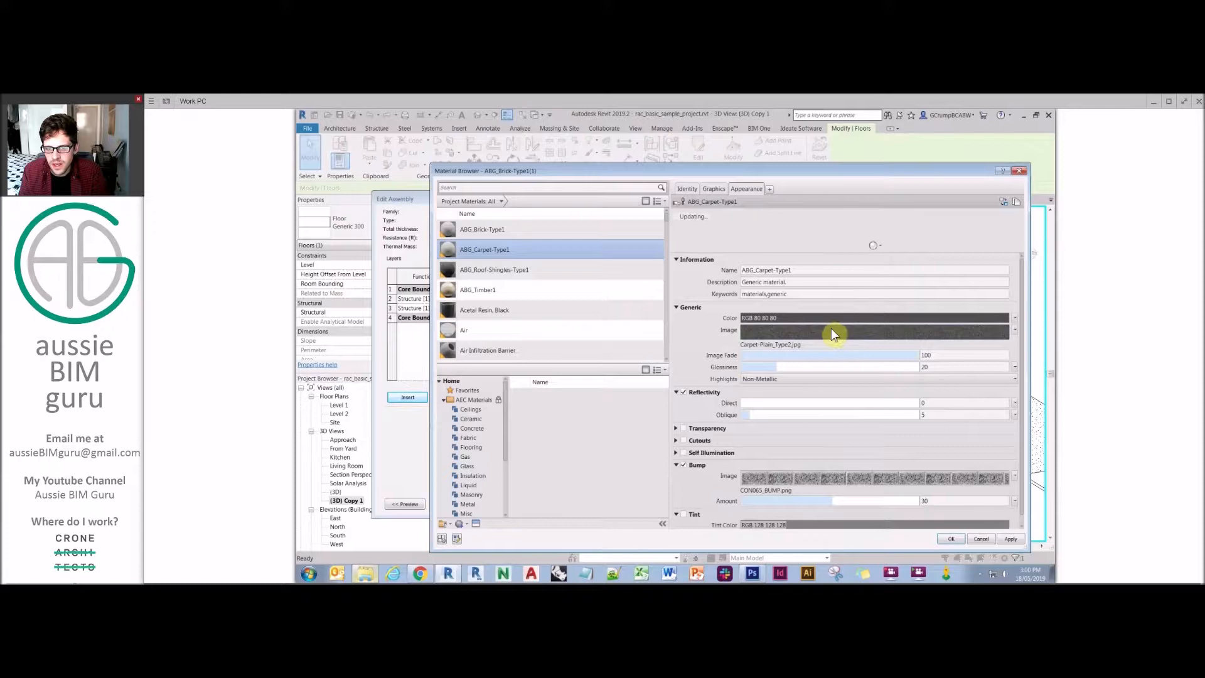
# - Set the generic carpet image's sample size to 600 mm by 600 mm with width and height linked
pyautogui.click(831, 330)
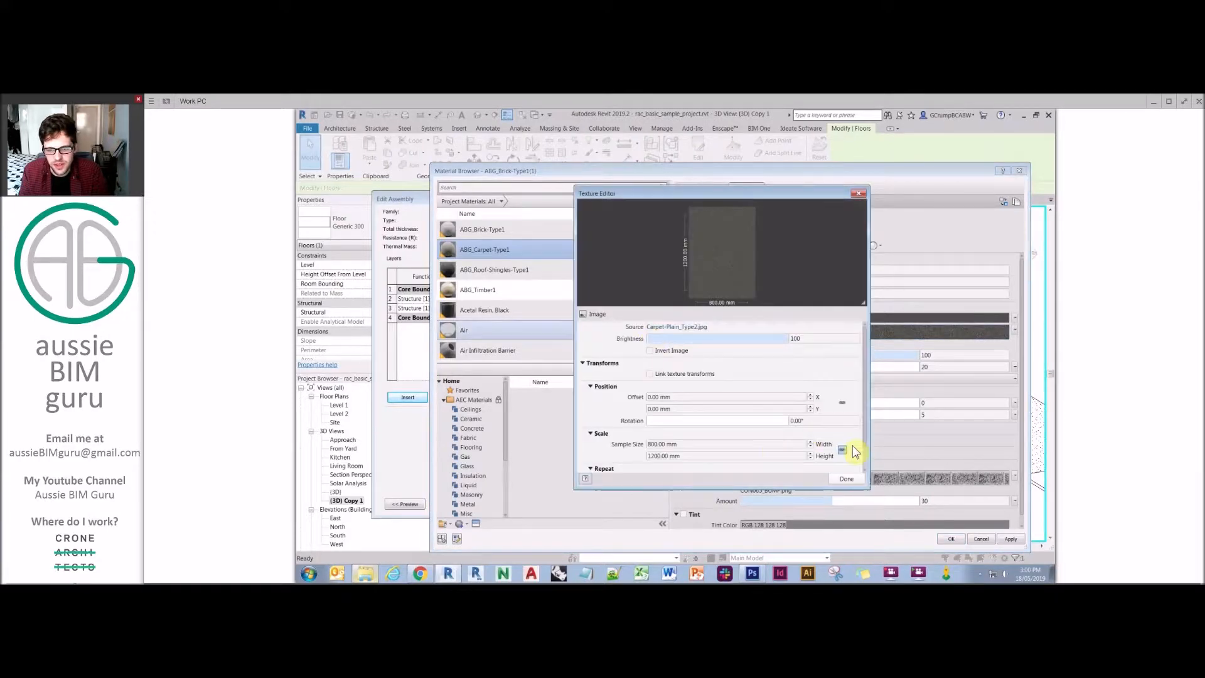
pyautogui.click(781, 447)
pyautogui.write('800')
pyautogui.press('Tab')
pyautogui.write('600')
pyautogui.click(842, 449)
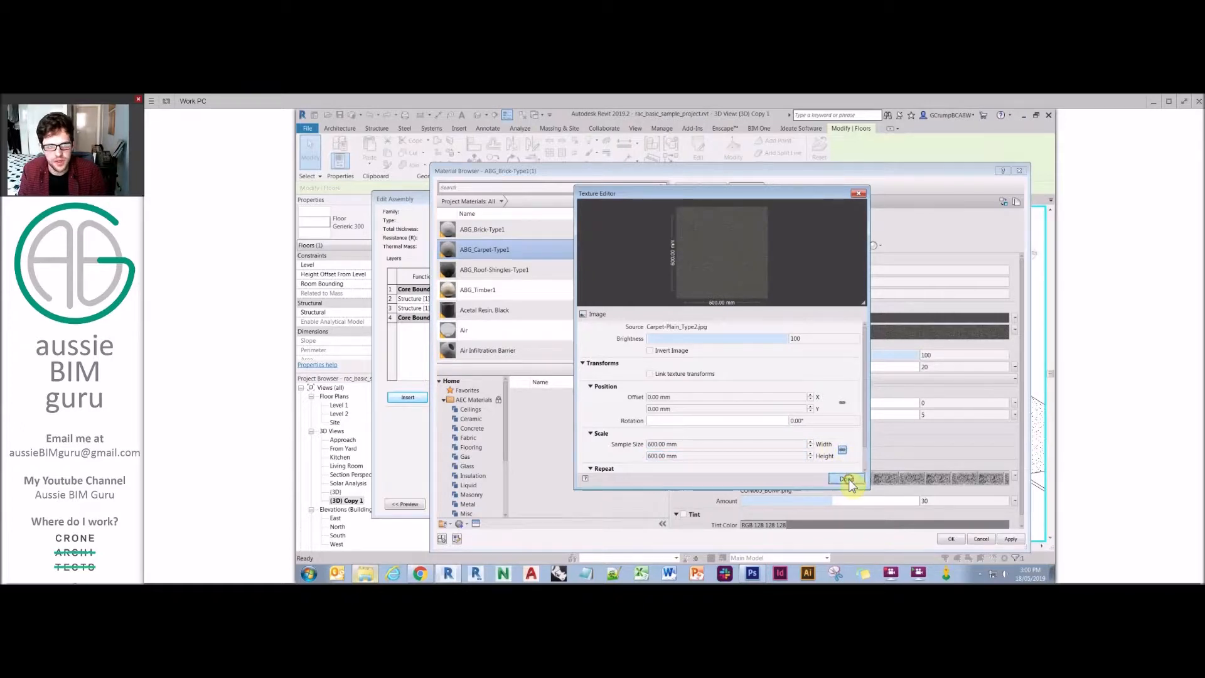
pyautogui.click(847, 479)
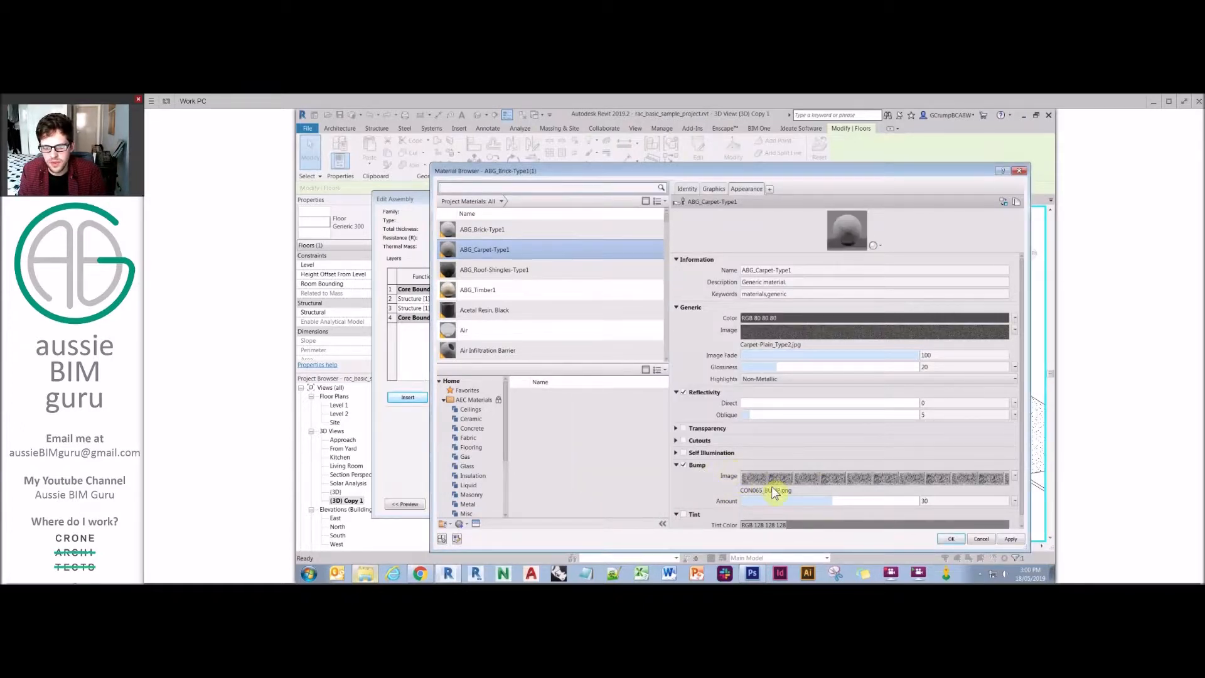
# - Replace the carpet appearance's bump image with Carpet-Furry2_Bump.jpg from the Carpet folder
pyautogui.click(753, 479)
pyautogui.click(849, 232)
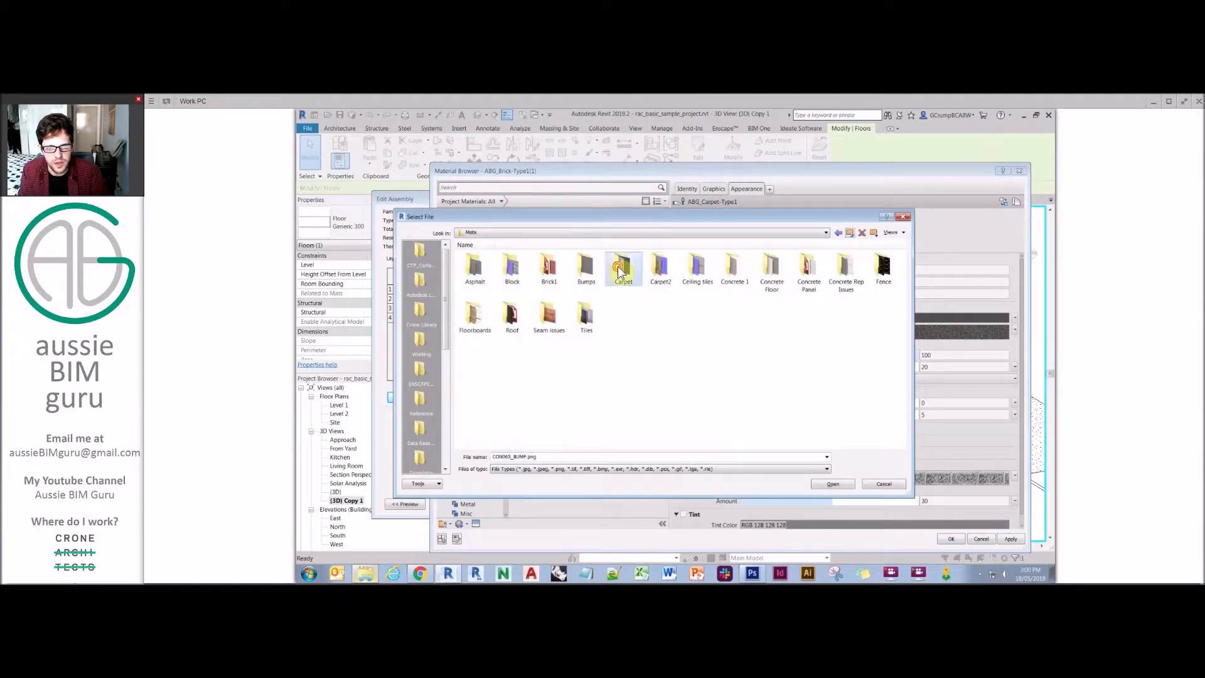
pyautogui.doubleClick(623, 267)
pyautogui.doubleClick(482, 267)
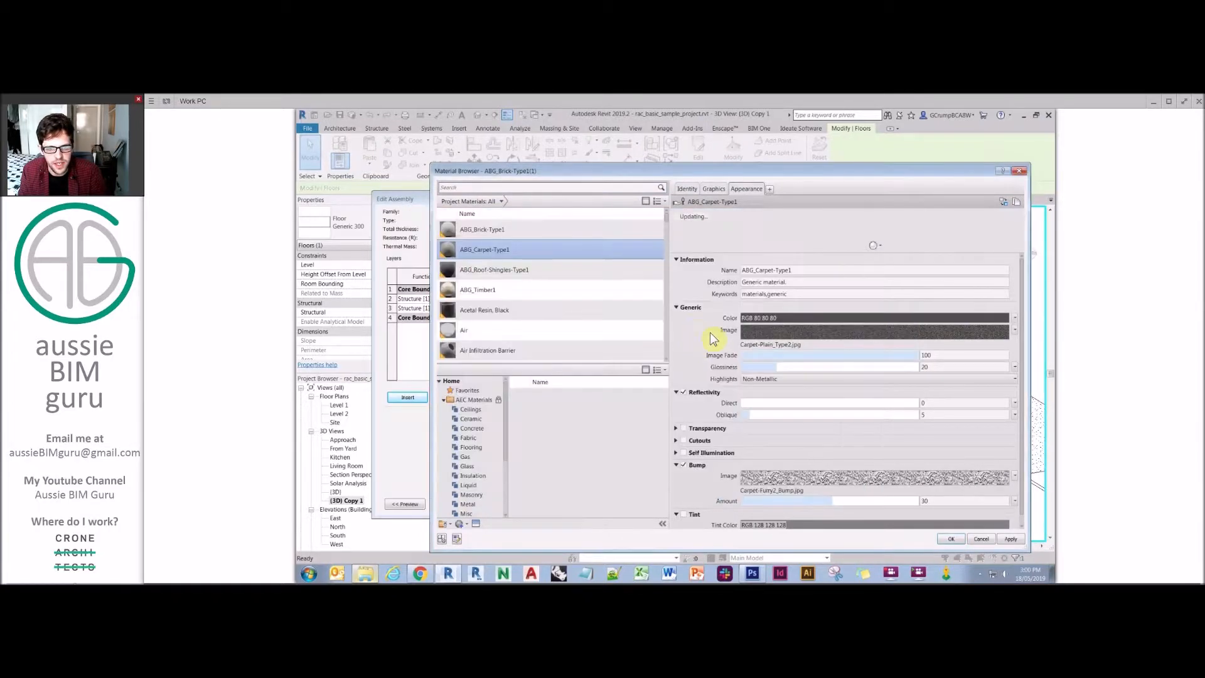
# - Set the bump image's sample size to 300 mm by 300 mm with width and height linked
pyautogui.click(819, 478)
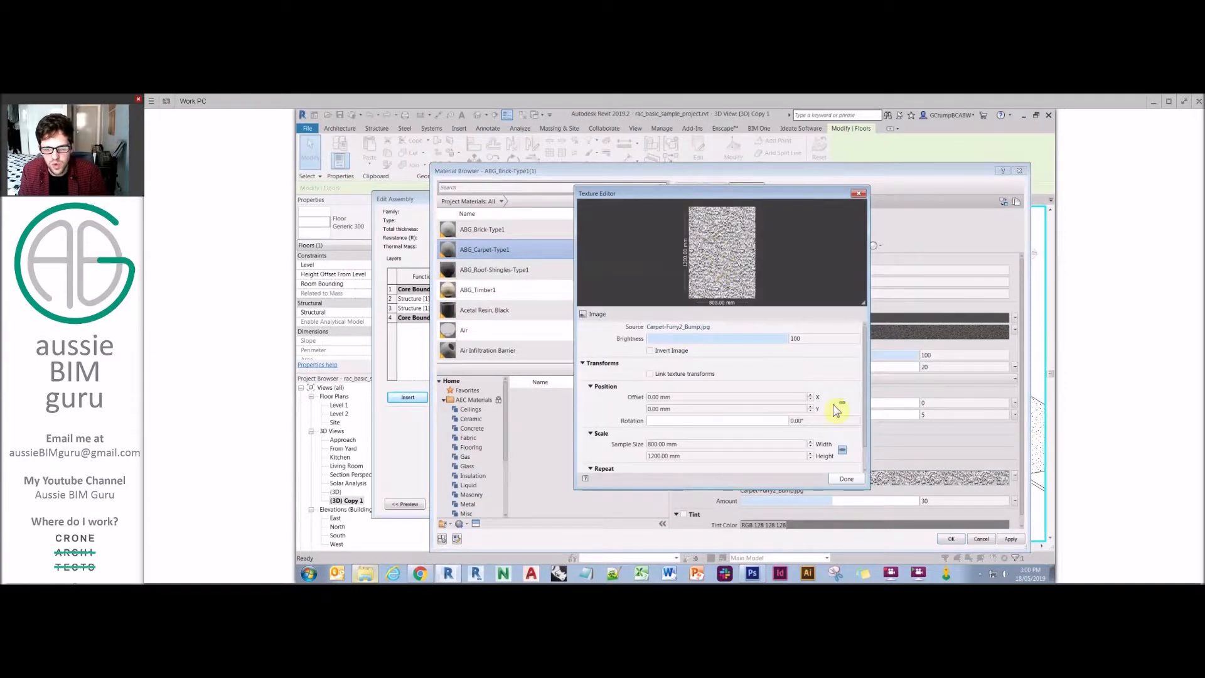
pyautogui.click(755, 446)
pyautogui.doubleClick(755, 446)
pyautogui.write('300')
pyautogui.press('Return')
pyautogui.click(842, 450)
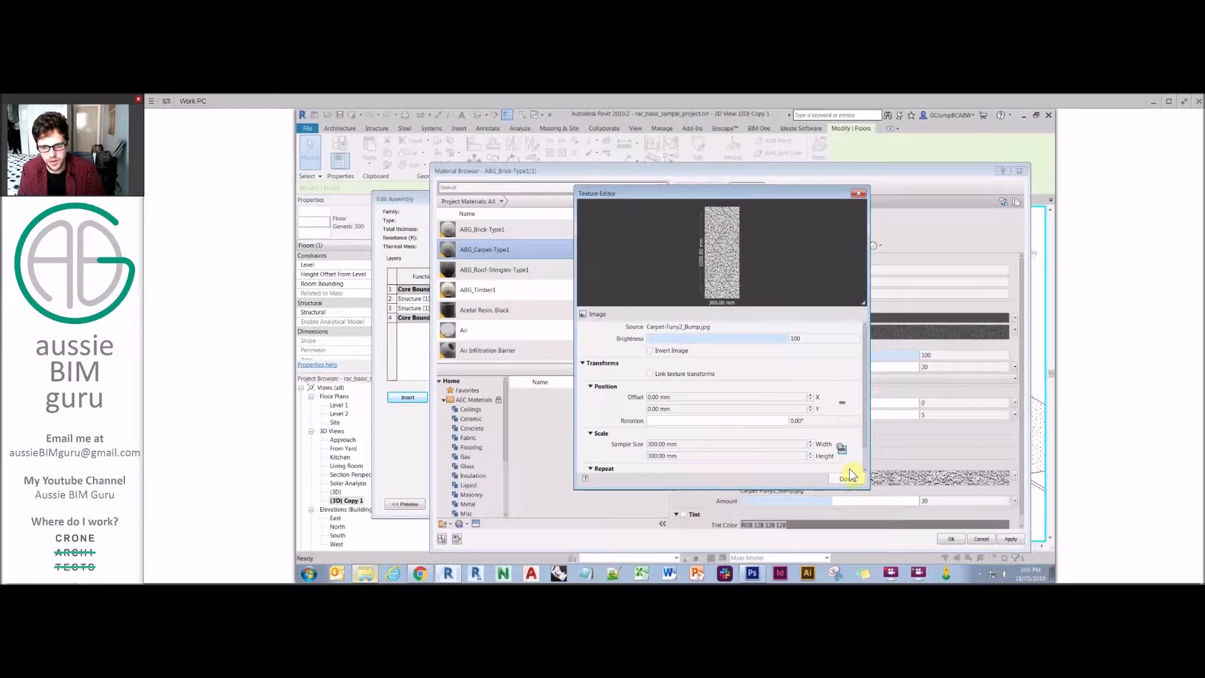
pyautogui.click(848, 478)
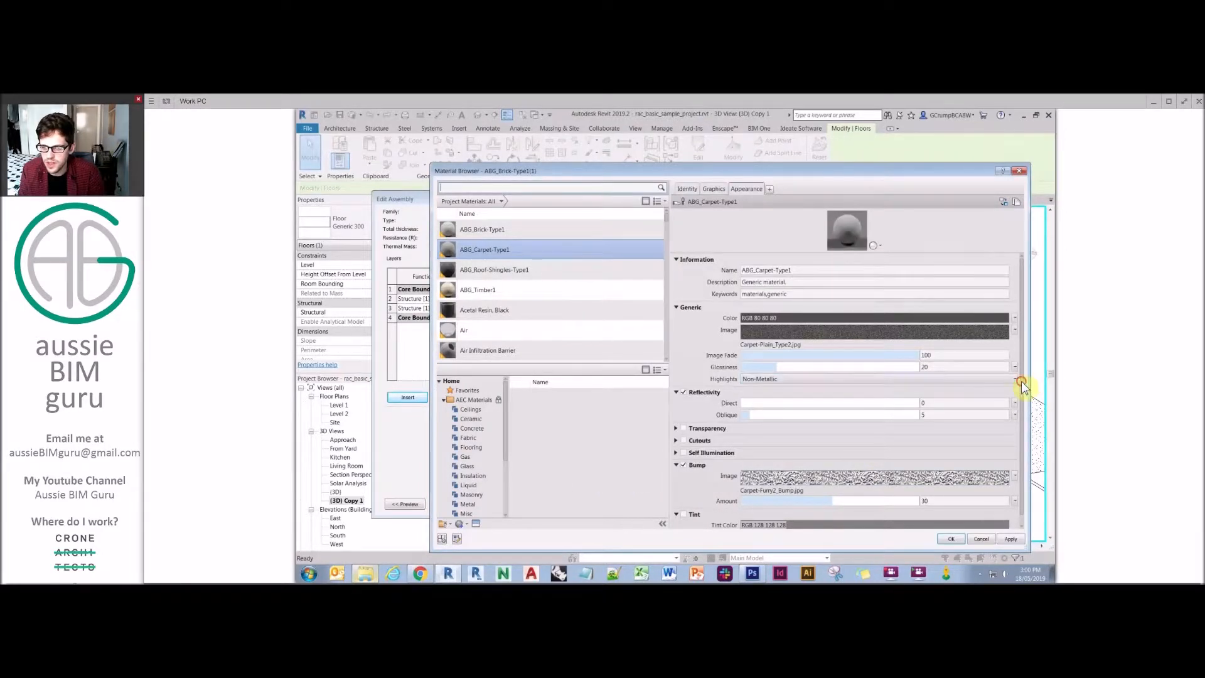
# - Inspect the bump on an enlarged material preview and set its image's sample size to 450 mm by 450 mm
pyautogui.scroll(-1, 1022, 401)
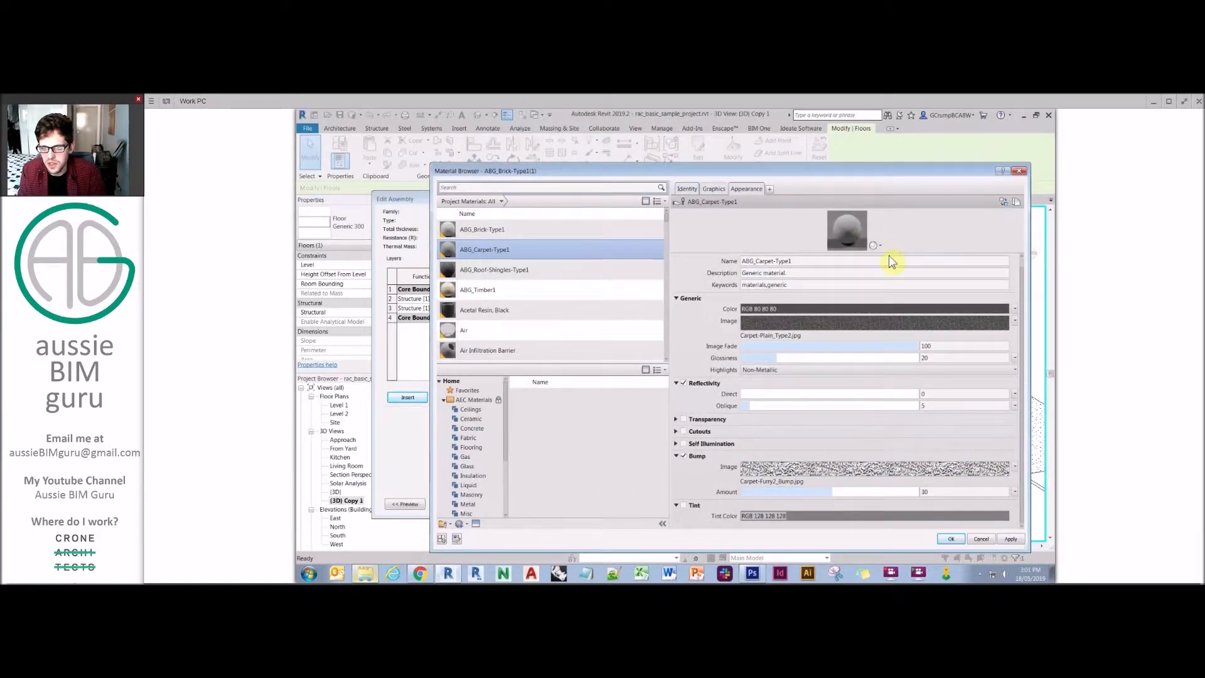
pyautogui.moveTo(891, 252); pyautogui.dragTo(917, 463)
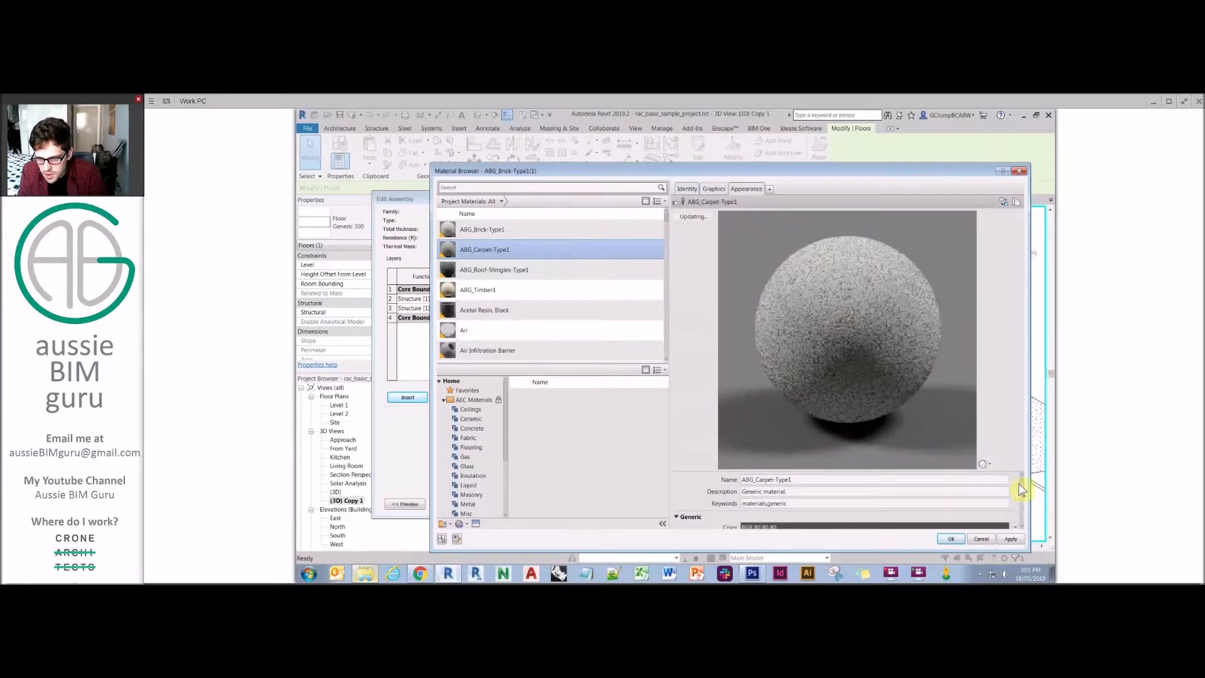
pyautogui.moveTo(1021, 484); pyautogui.dragTo(1023, 522)
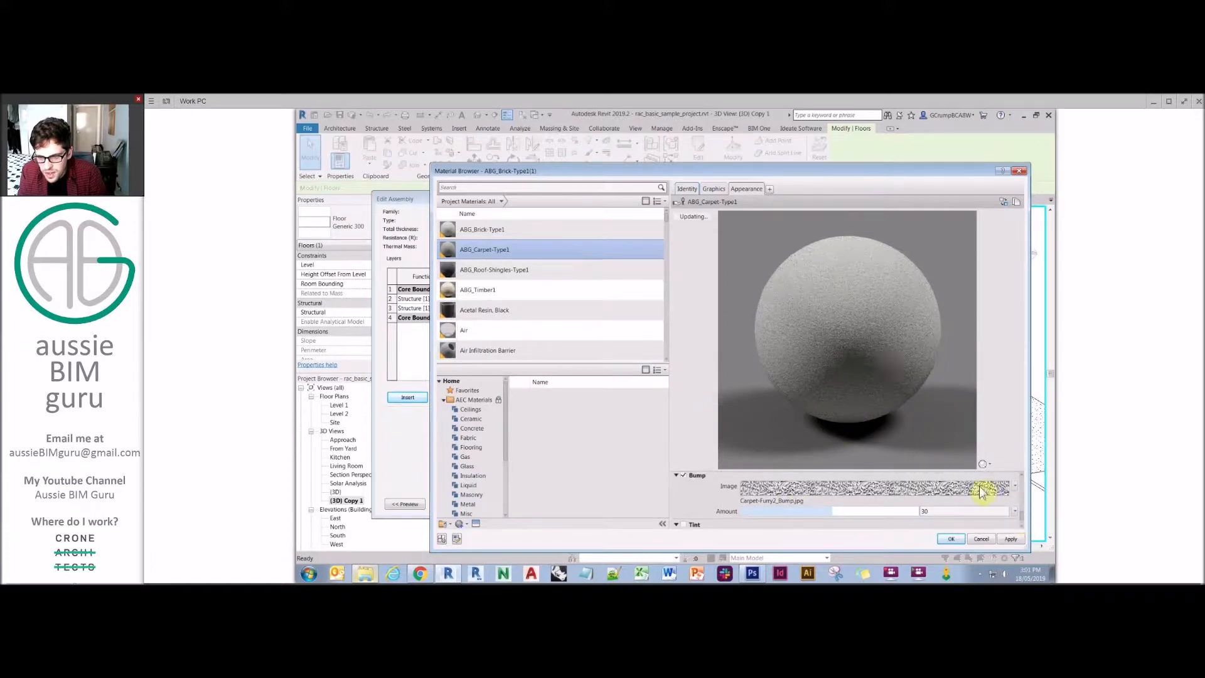
pyautogui.moveTo(996, 472); pyautogui.dragTo(982, 375)
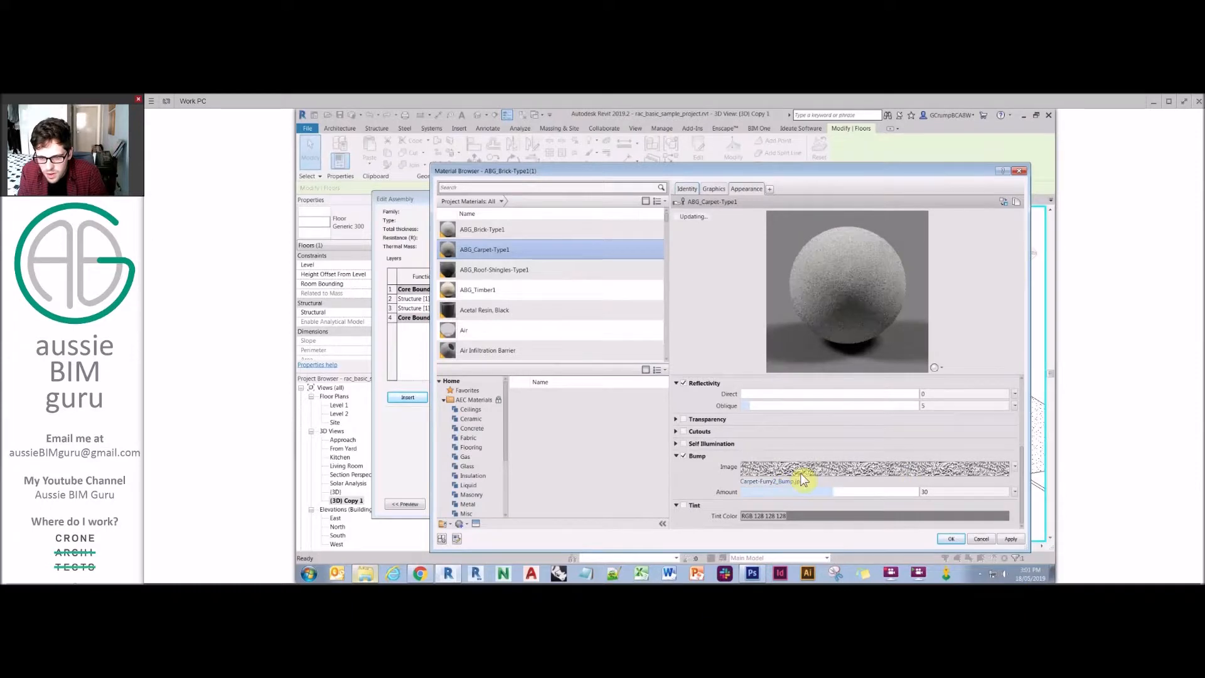
pyautogui.click(803, 469)
pyautogui.click(694, 444)
pyautogui.write('450')
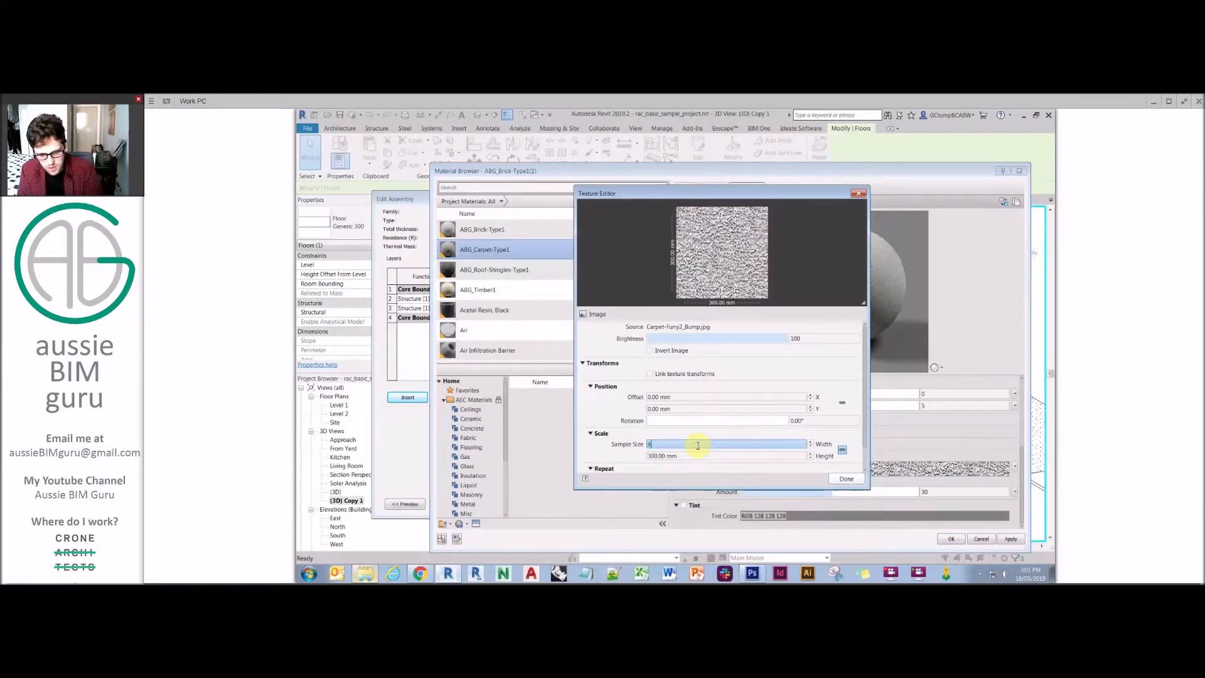
pyautogui.press('Tab')
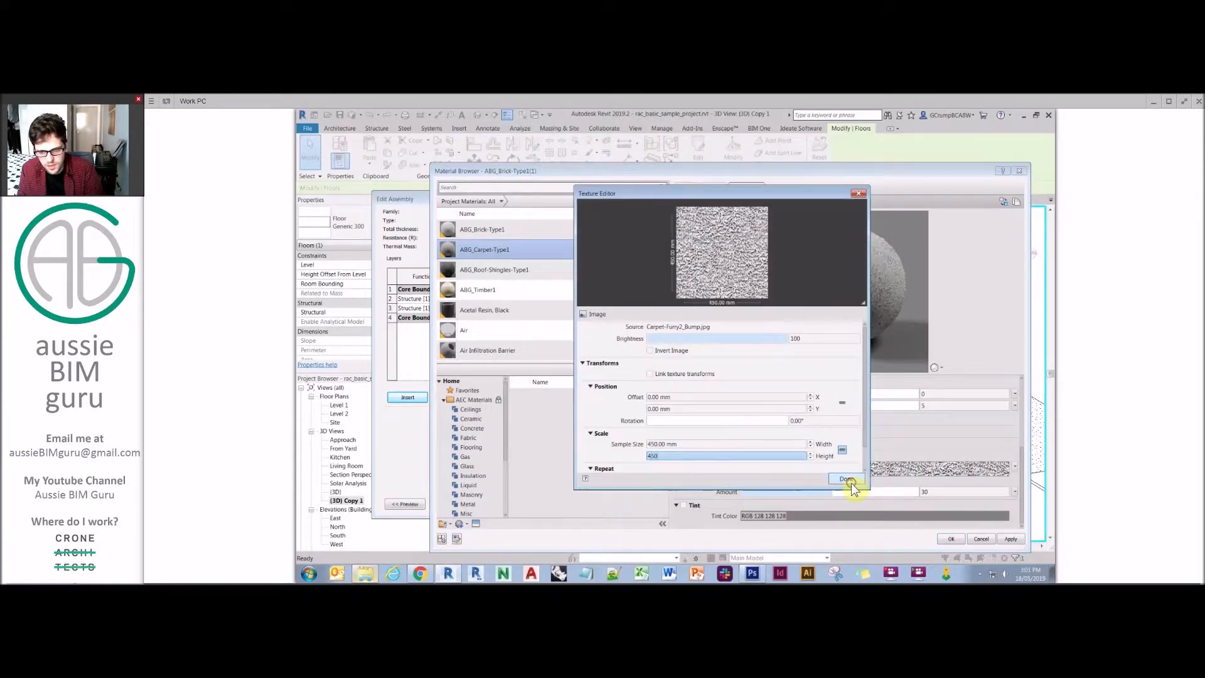
pyautogui.click(846, 479)
# - Set the bump amount to 60 and check the texture on an enlarged material preview
pyautogui.click(936, 492)
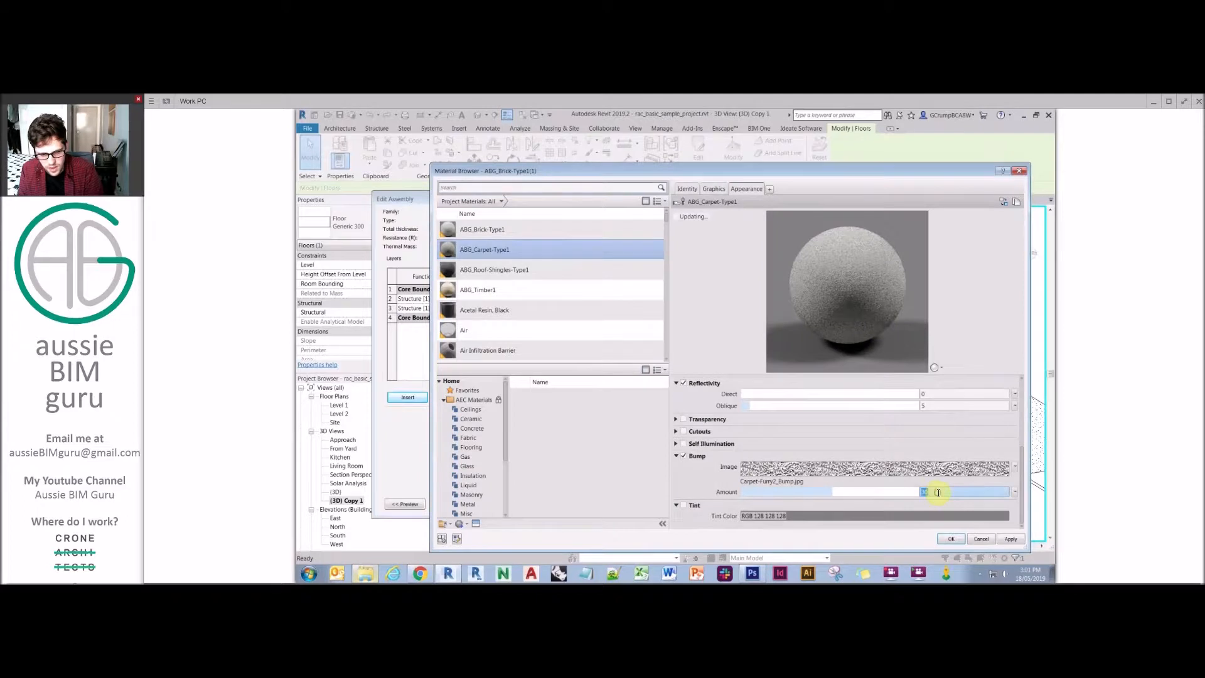
pyautogui.click(947, 406)
pyautogui.moveTo(949, 378); pyautogui.dragTo(965, 505)
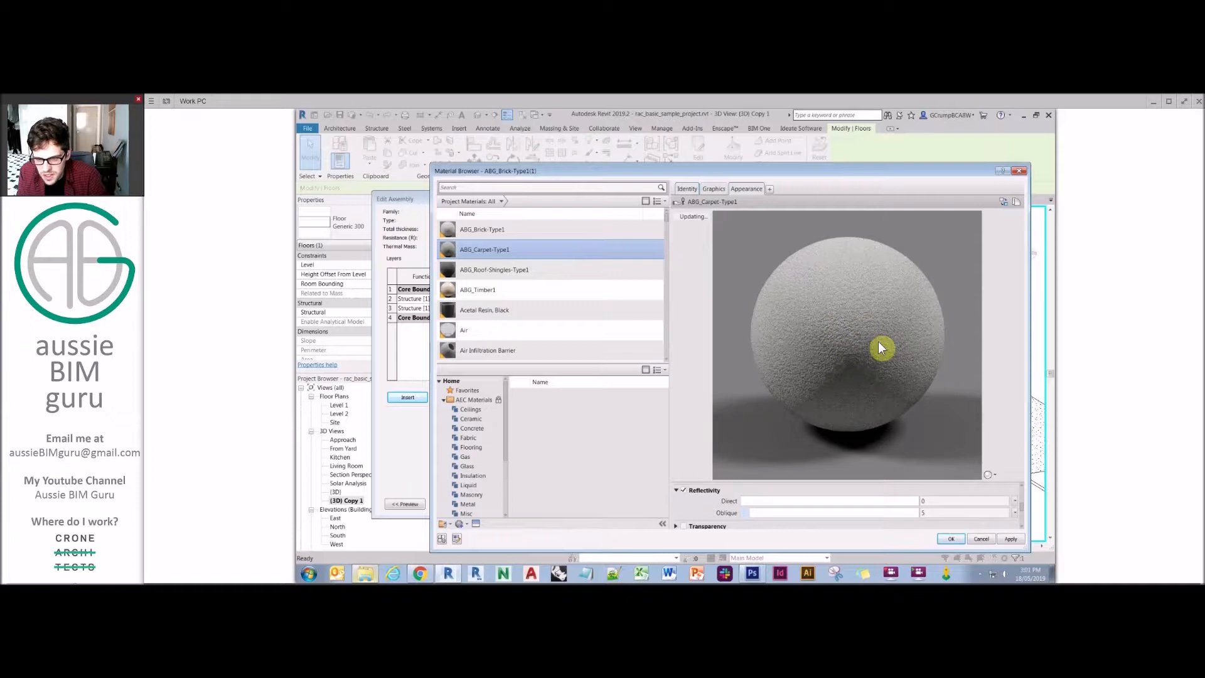
pyautogui.moveTo(1002, 481); pyautogui.dragTo(989, 317)
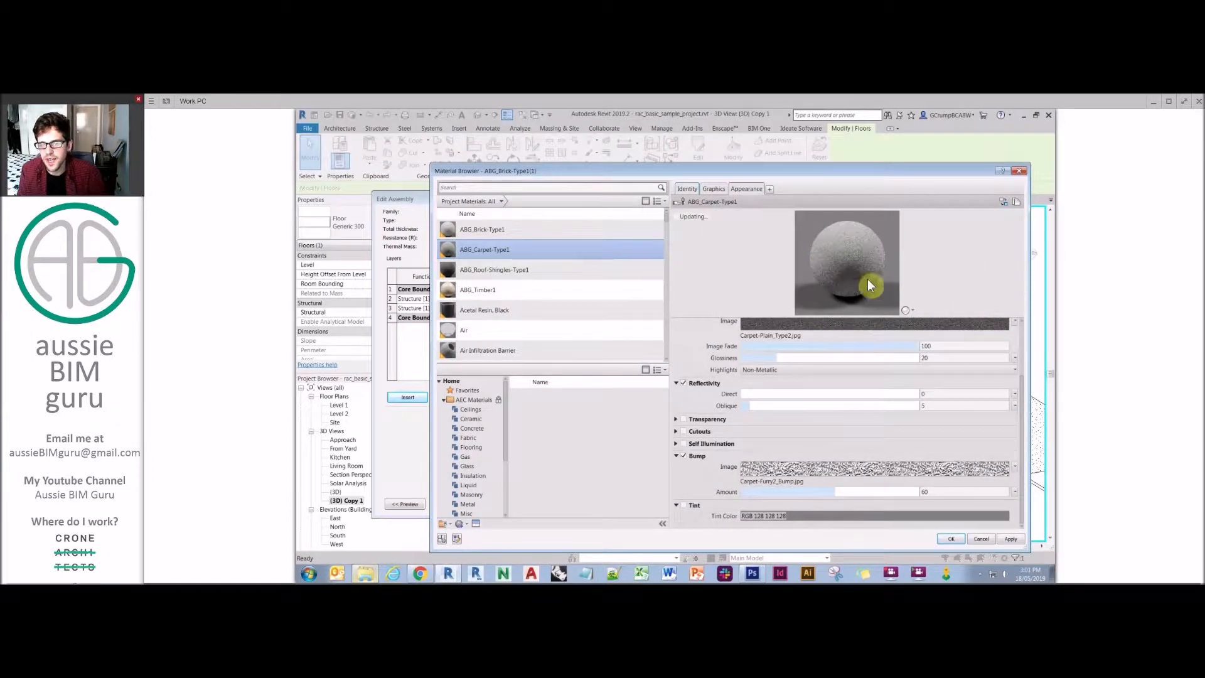
pyautogui.moveTo(941, 317); pyautogui.dragTo(936, 295)
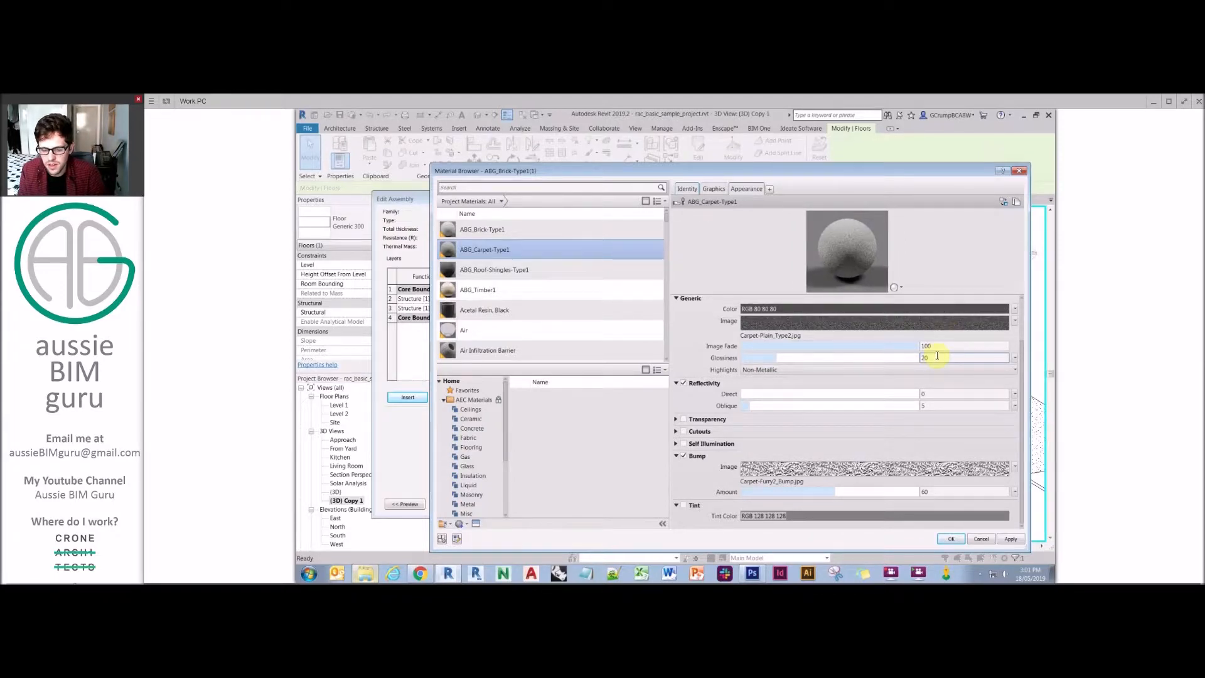
# - Turn off the carpet appearance's reflectivity and confirm the material and floor type changes
pyautogui.click(683, 383)
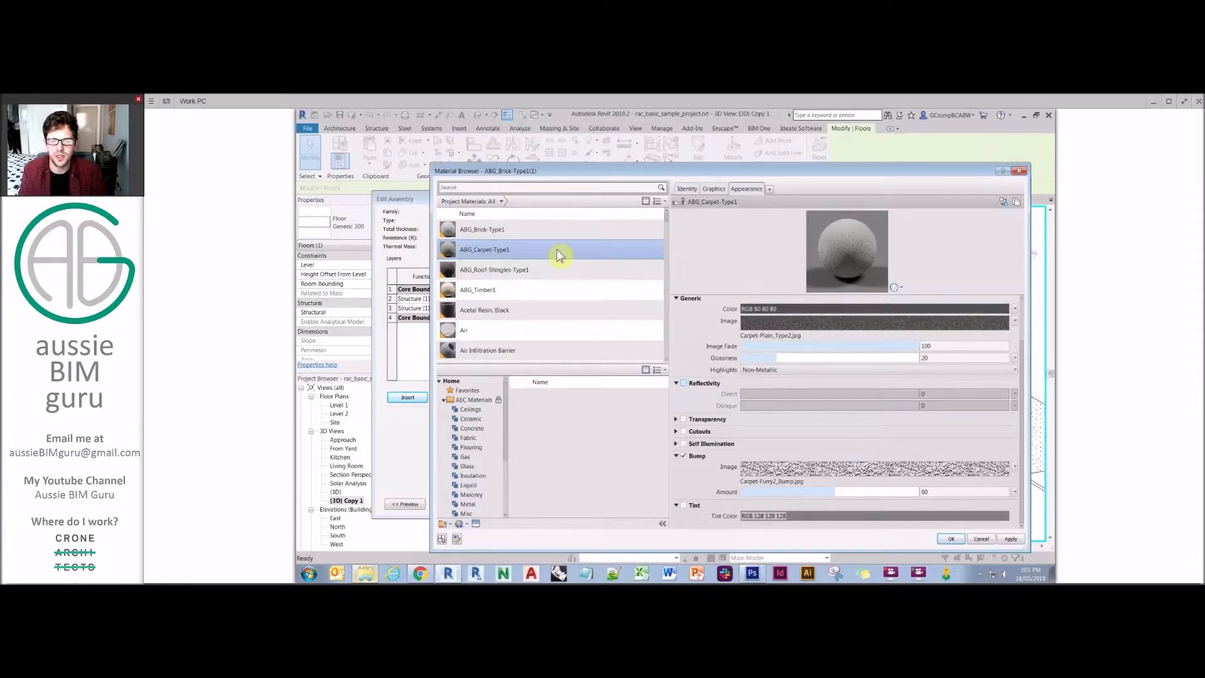
pyautogui.click(949, 539)
pyautogui.click(566, 496)
pyautogui.click(560, 504)
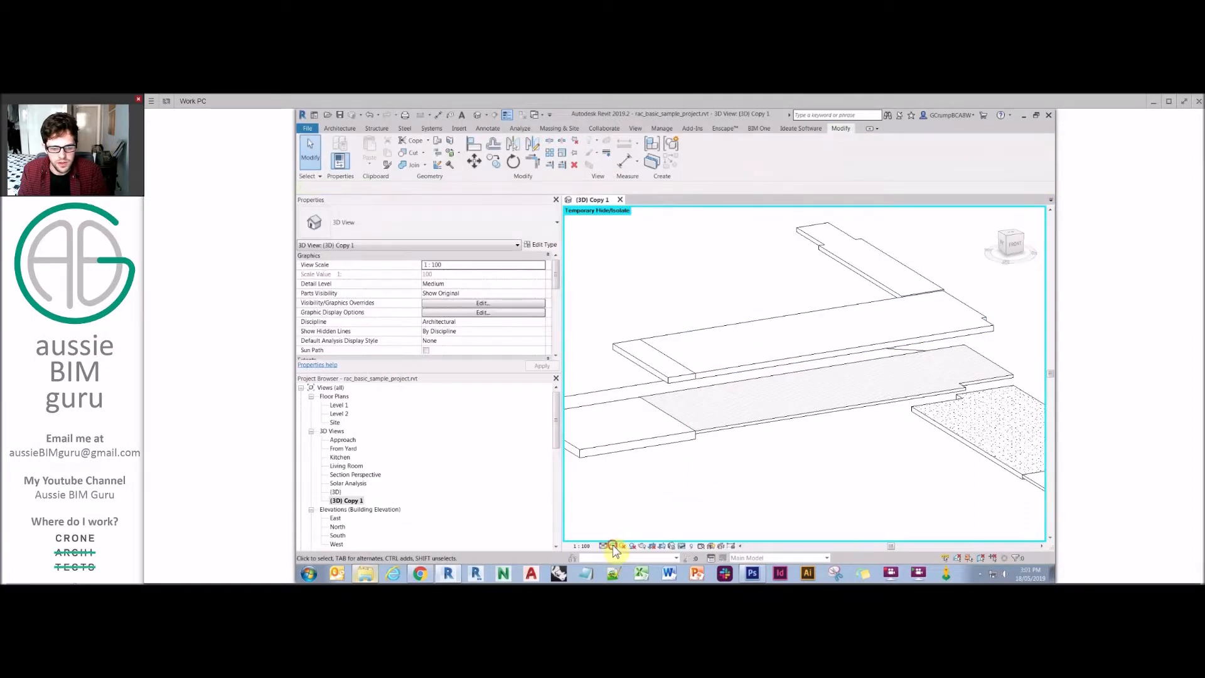
# - Display the isolated floors in the Realistic visual style and inspect the carpet texture up close
pyautogui.click(613, 546)
pyautogui.click(633, 526)
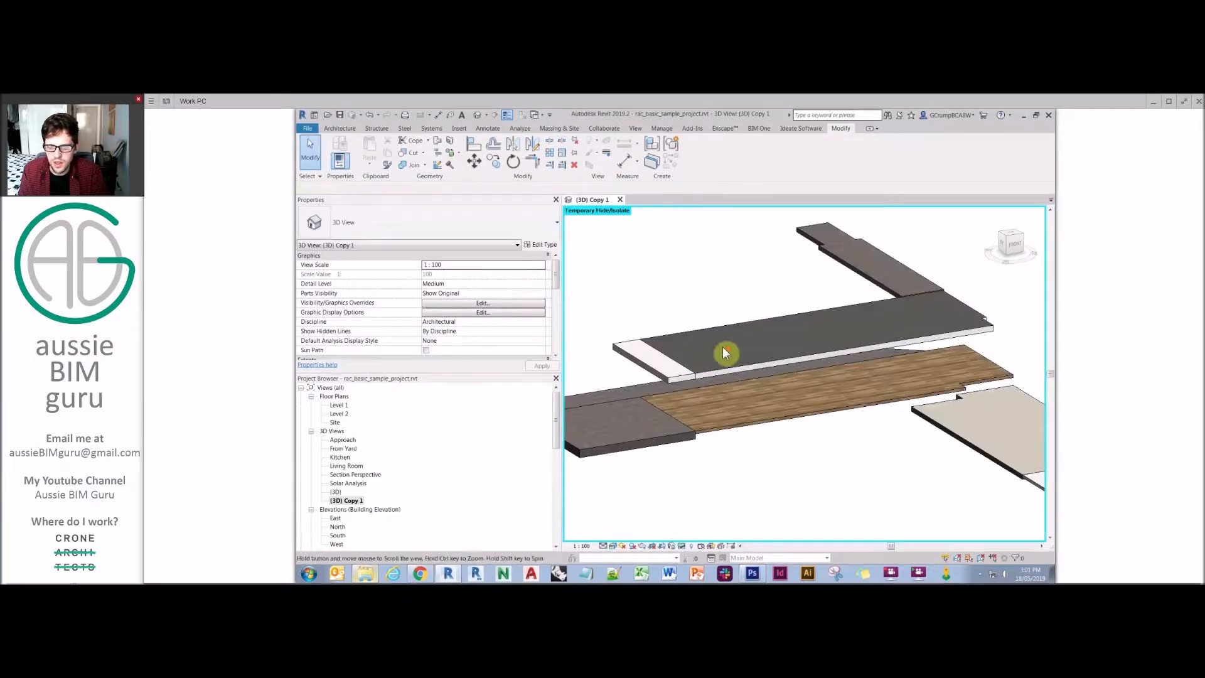
pyautogui.scroll(6, 725, 353)
pyautogui.moveTo(726, 358); pyautogui.dragTo(755, 262, button='middle')
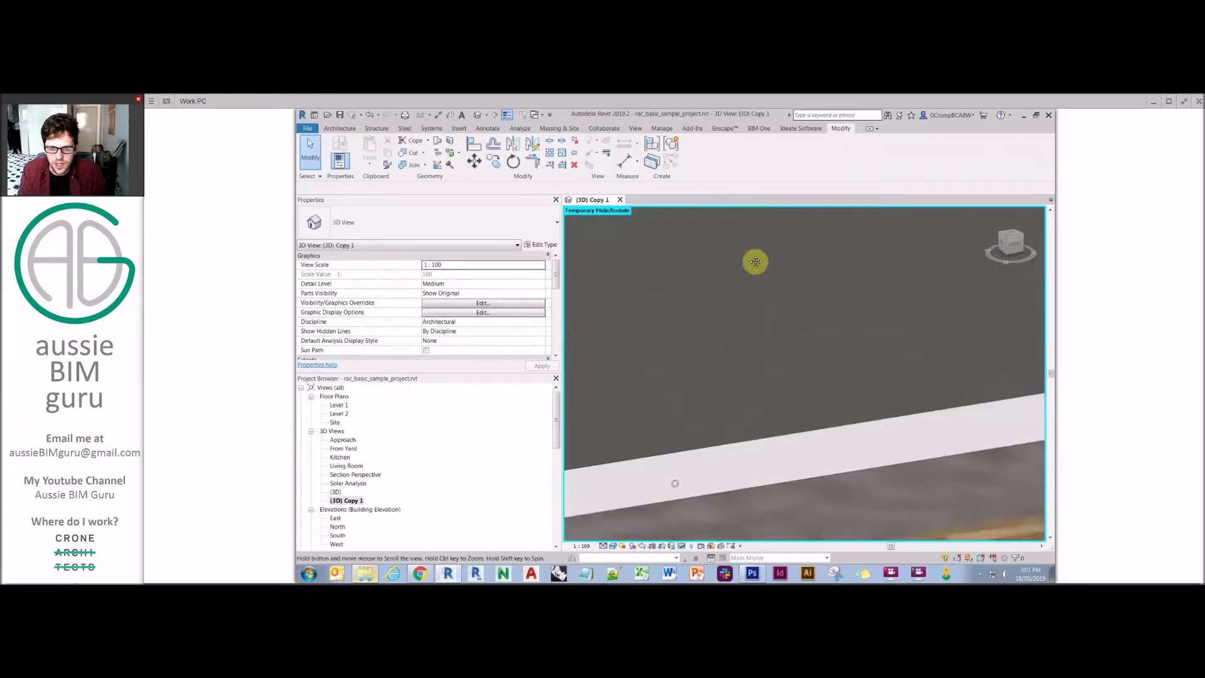
pyautogui.scroll(-5, 755, 262)
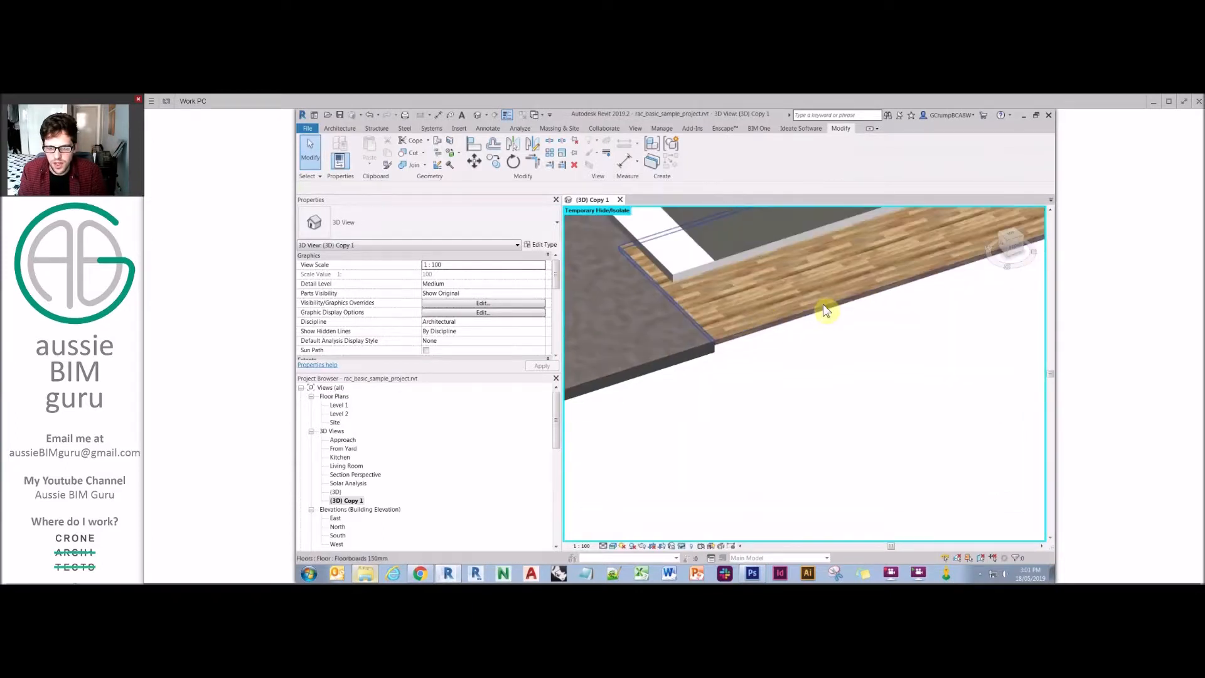
pyautogui.scroll(-4, 823, 304)
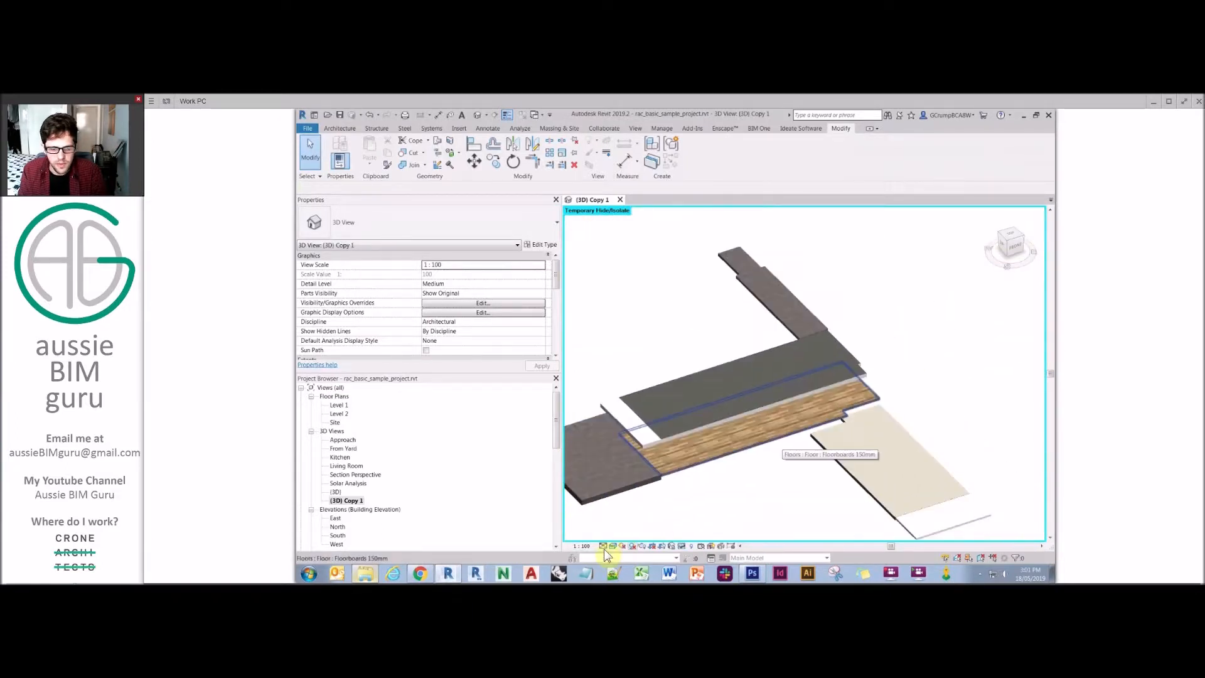
# - Return the 3D view to the Hidden Line visual style and reset the temporary hide/isolate
pyautogui.click(613, 546)
pyautogui.click(646, 495)
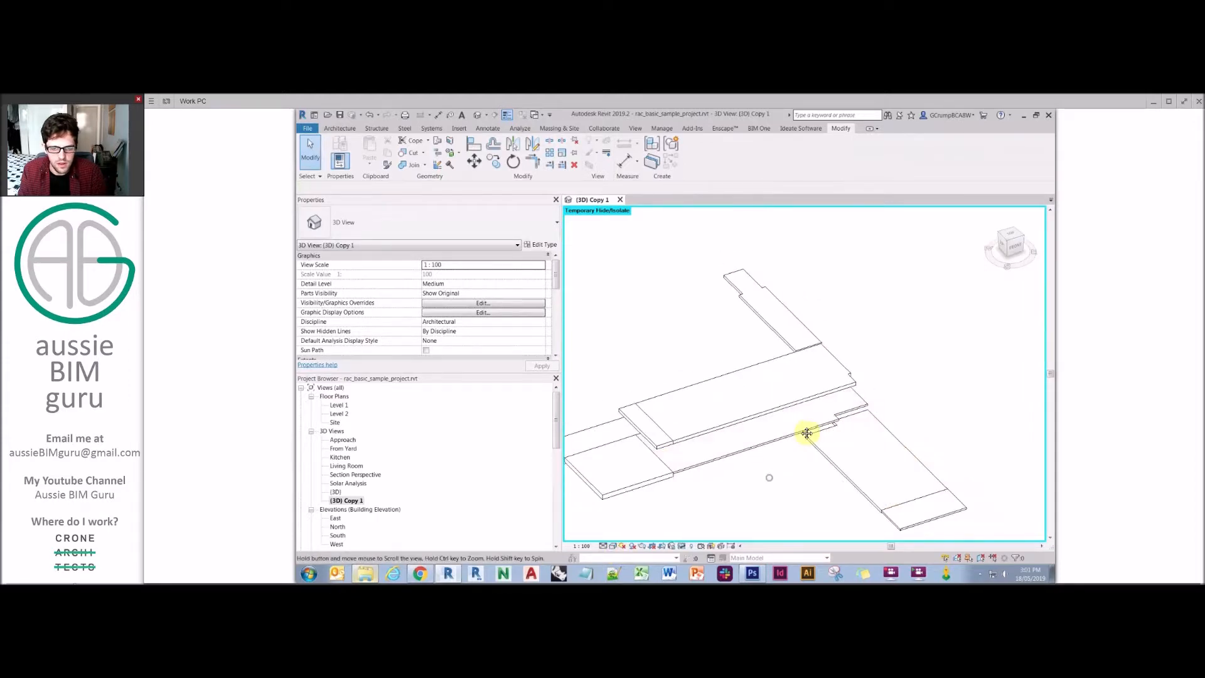
pyautogui.moveTo(807, 433); pyautogui.dragTo(838, 382, button='middle')
pyautogui.click(684, 547)
pyautogui.click(715, 477)
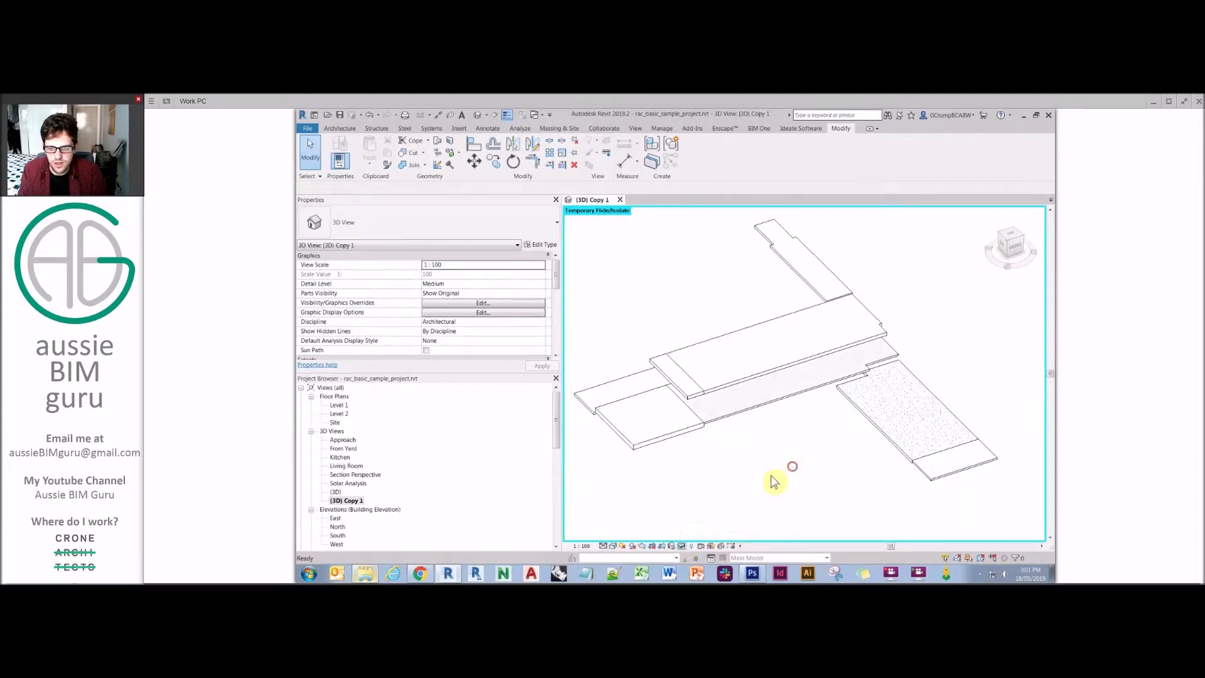
pyautogui.moveTo(799, 451); pyautogui.dragTo(841, 454, button='middle')
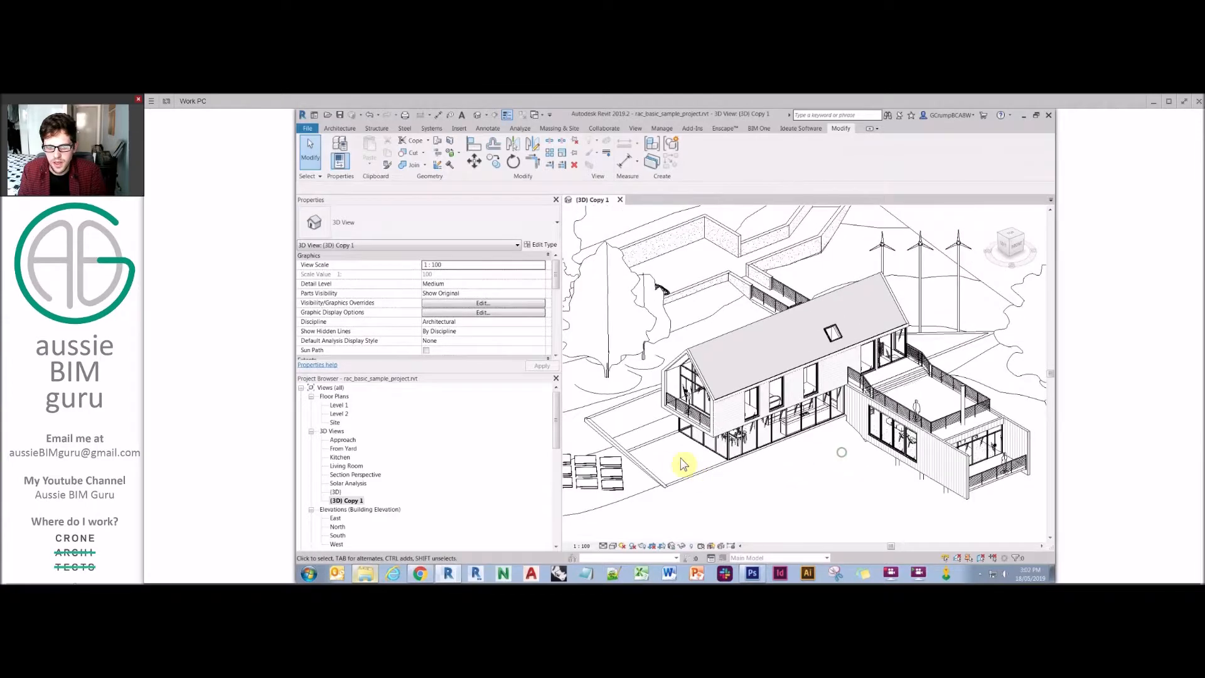
# - Copy the timber-clad wall with its windows onto open ground in front of the house and delete the copy's windows
pyautogui.click(962, 460)
pyautogui.press('c')
pyautogui.press('o')
pyautogui.click(897, 524)
pyautogui.click(818, 463)
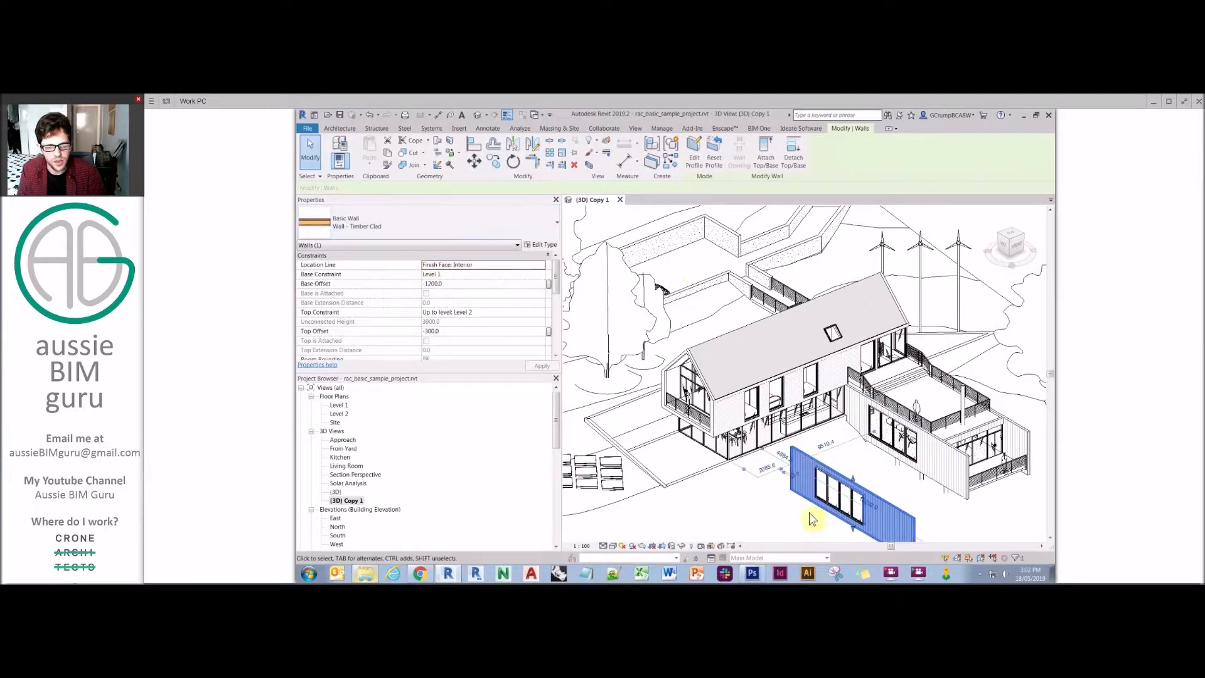
pyautogui.click(816, 492)
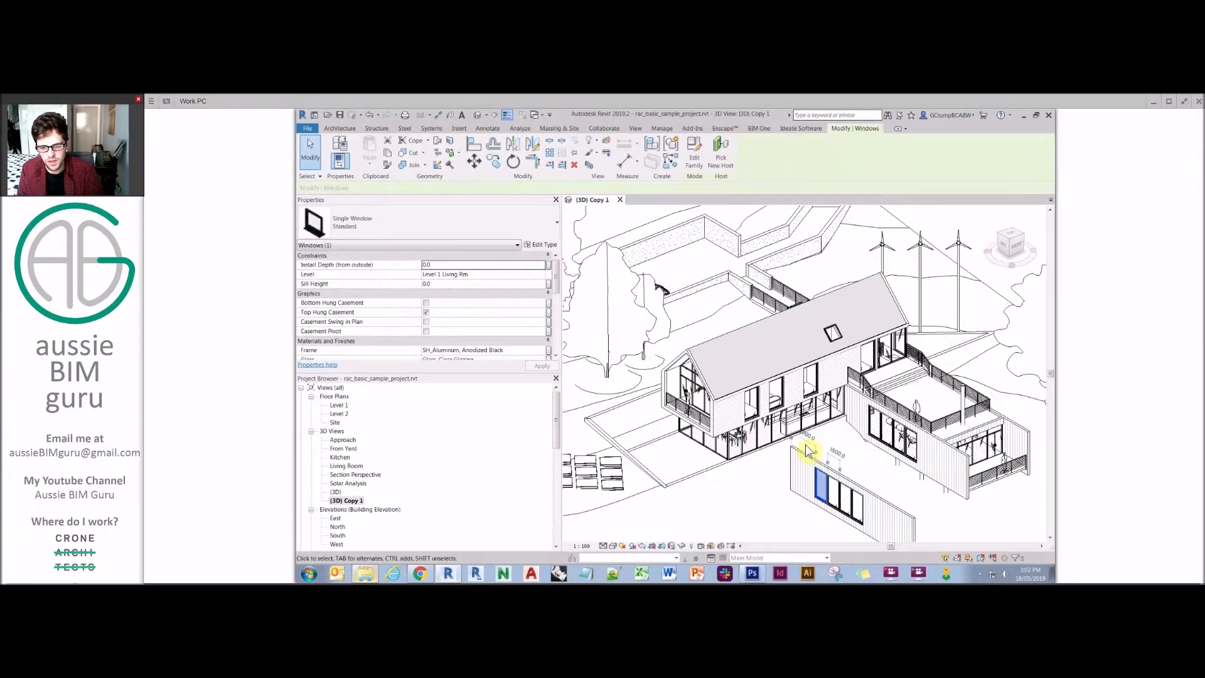
pyautogui.press('Delete')
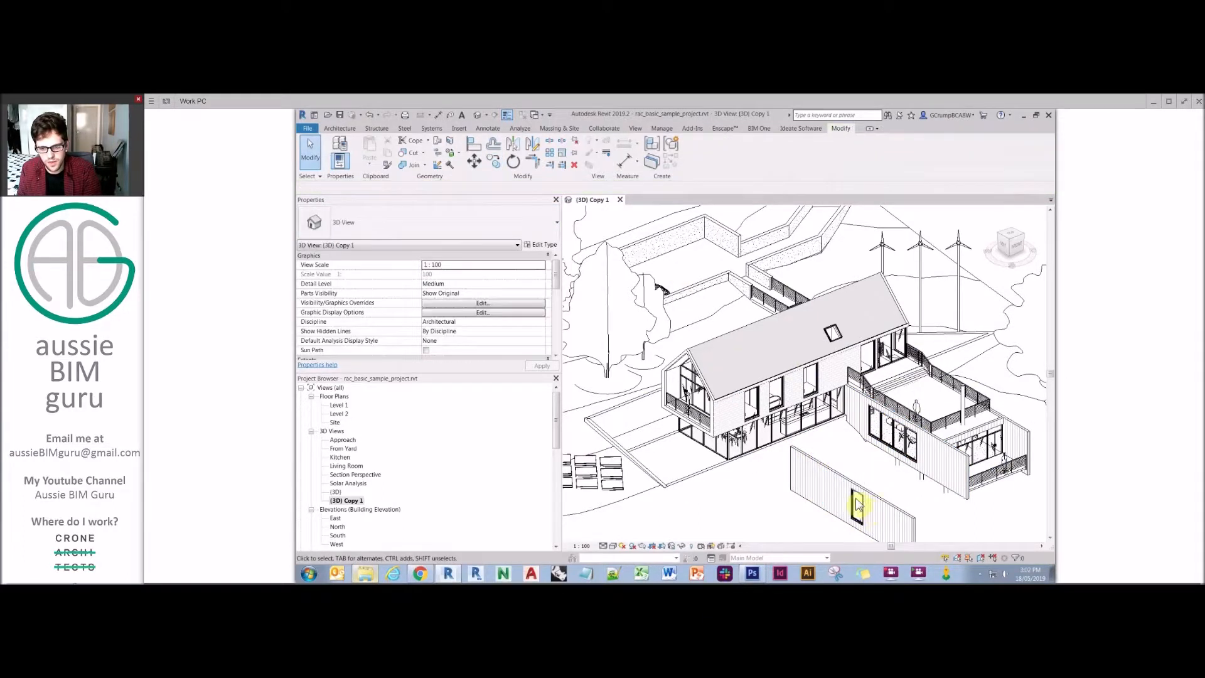
# - Duplicate the Retaining - 300mm Concrete type for the copied wall and name the new type 5mm chain
pyautogui.click(844, 486)
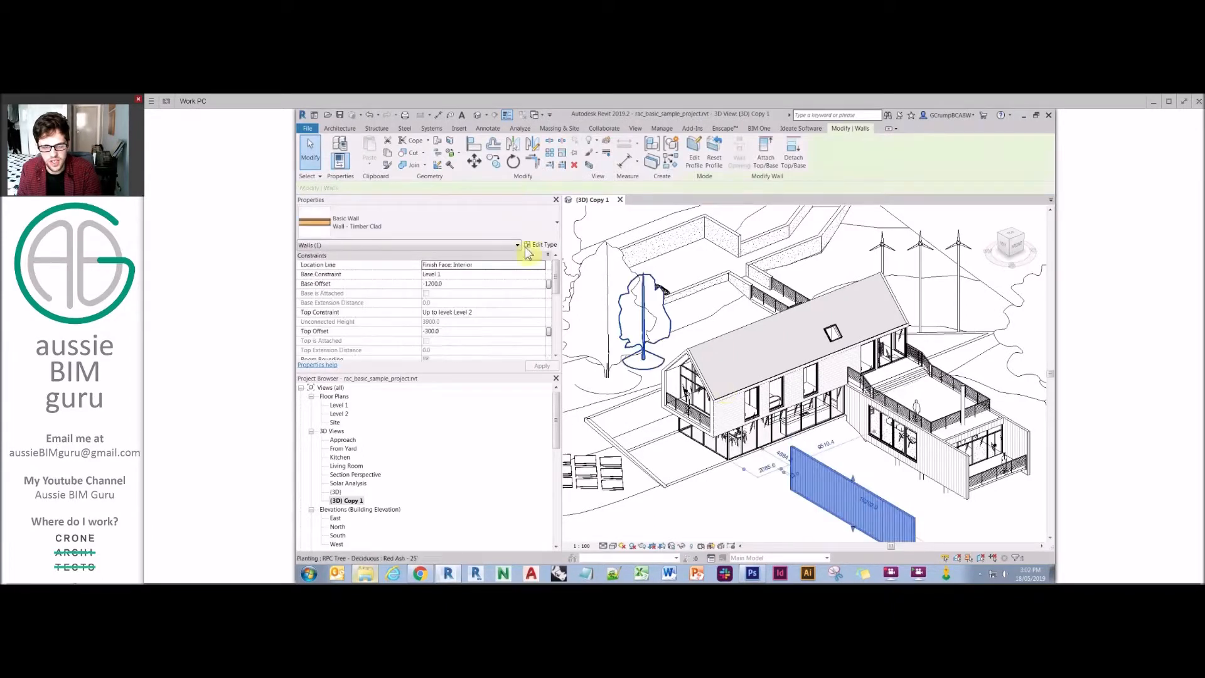
pyautogui.click(545, 246)
pyautogui.click(598, 231)
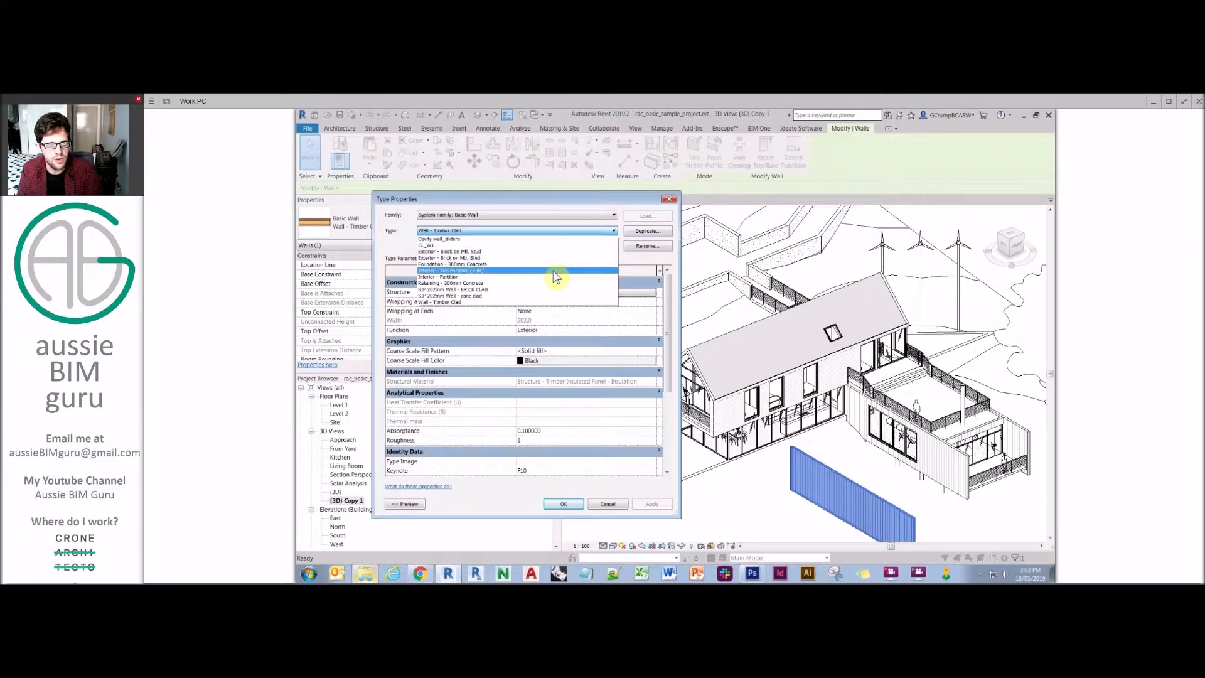
pyautogui.click(547, 283)
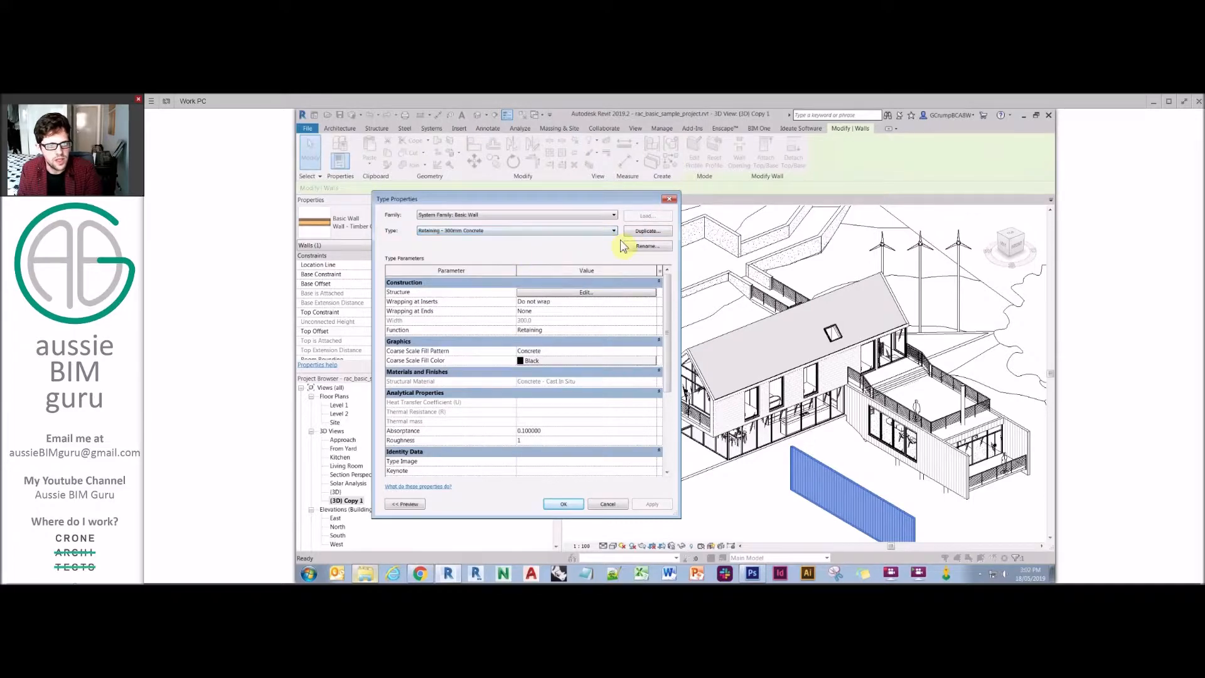
pyautogui.click(650, 232)
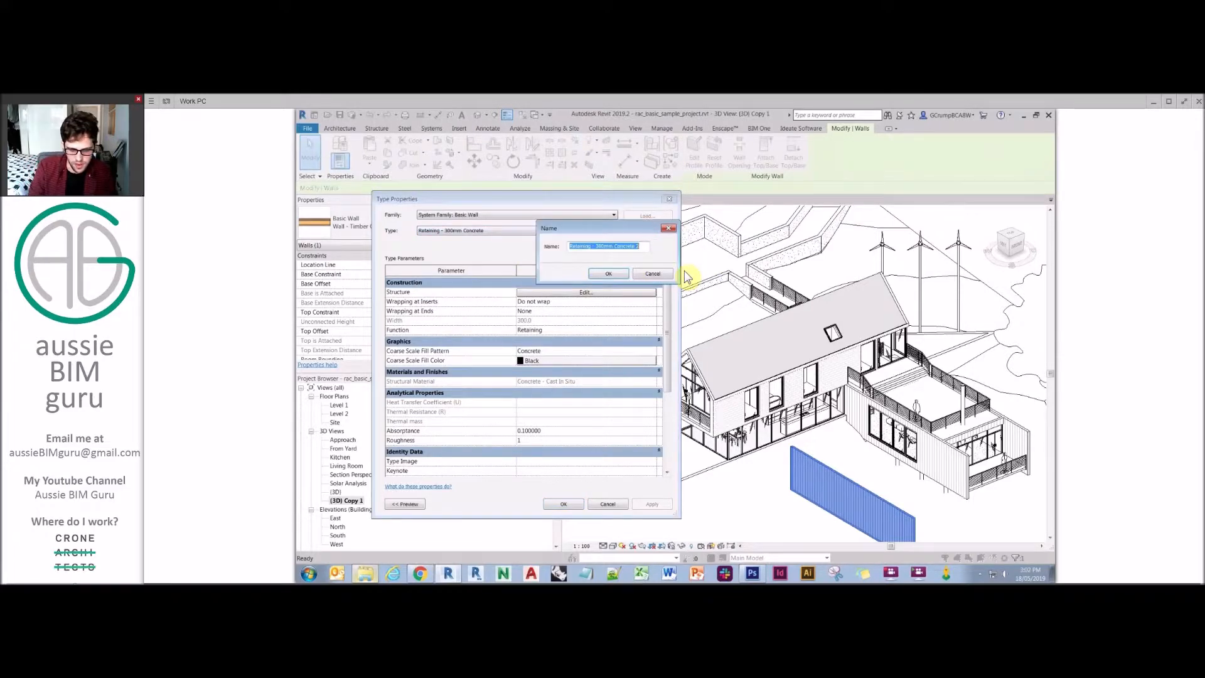
pyautogui.write('Smm chain')
pyautogui.press('Return')
# - Set the structure layer's thickness to 5 mm in the new wall type's assembly
pyautogui.click(635, 292)
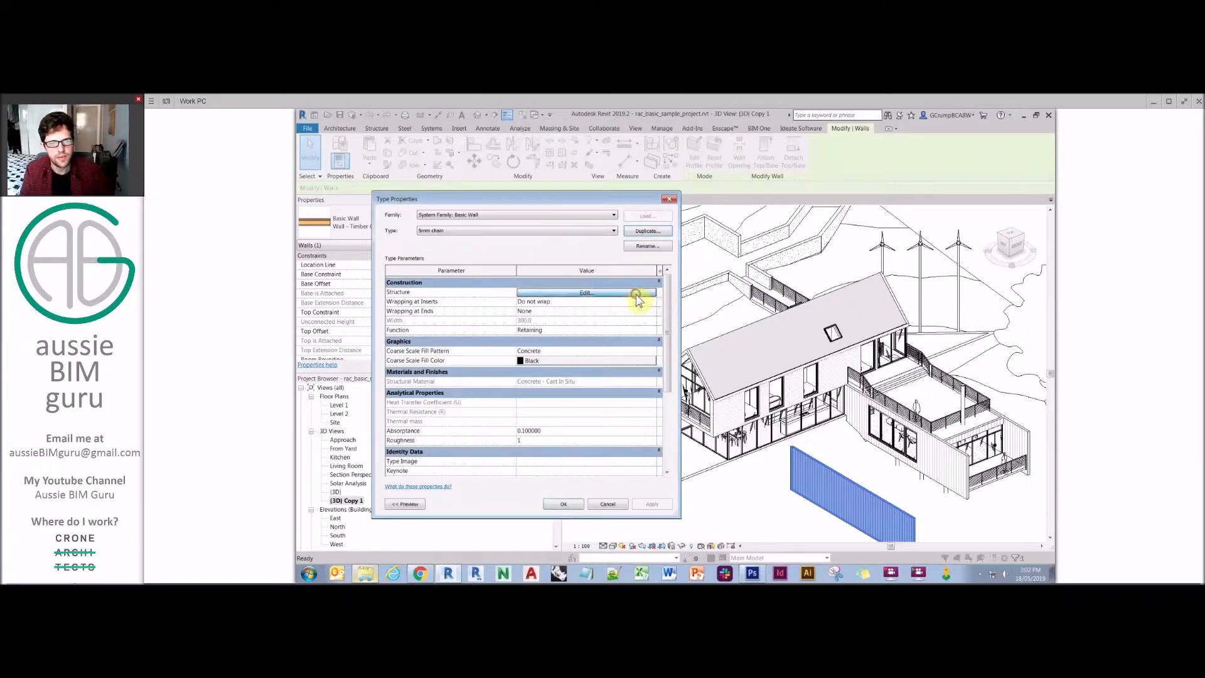
pyautogui.click(552, 300)
pyautogui.write('5')
# - Rename the structure layer's Concrete - Cast In Situ material as ABG_Concrete
pyautogui.click(512, 299)
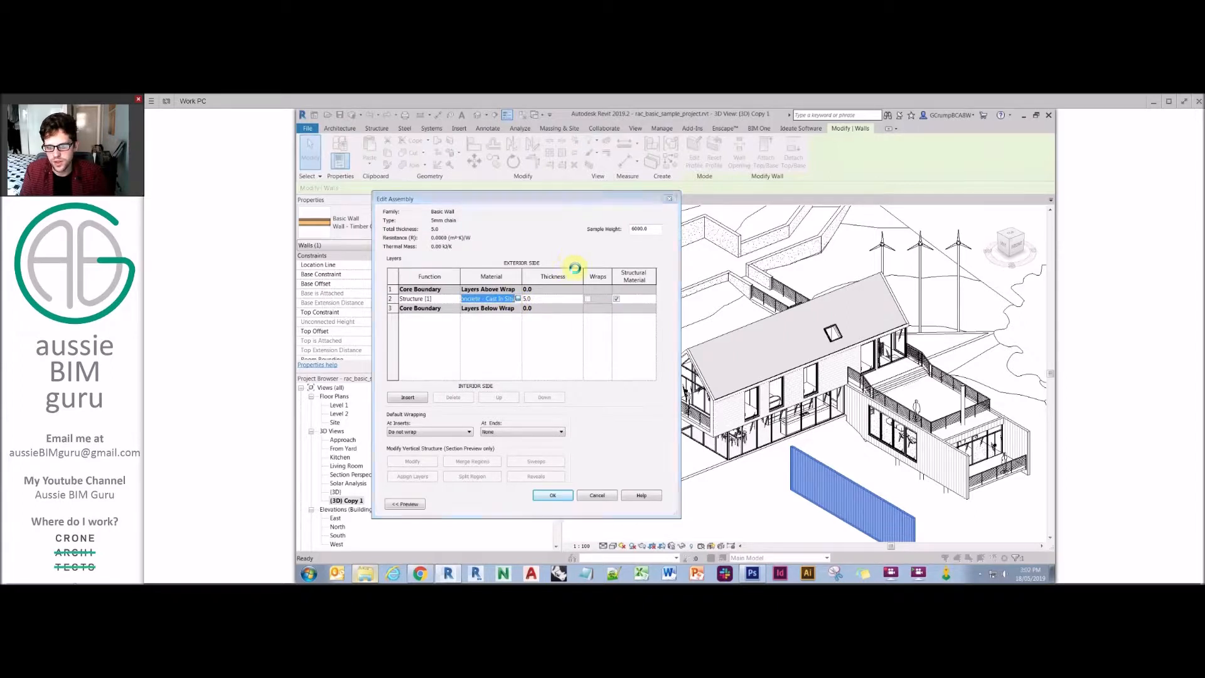
pyautogui.click(518, 299)
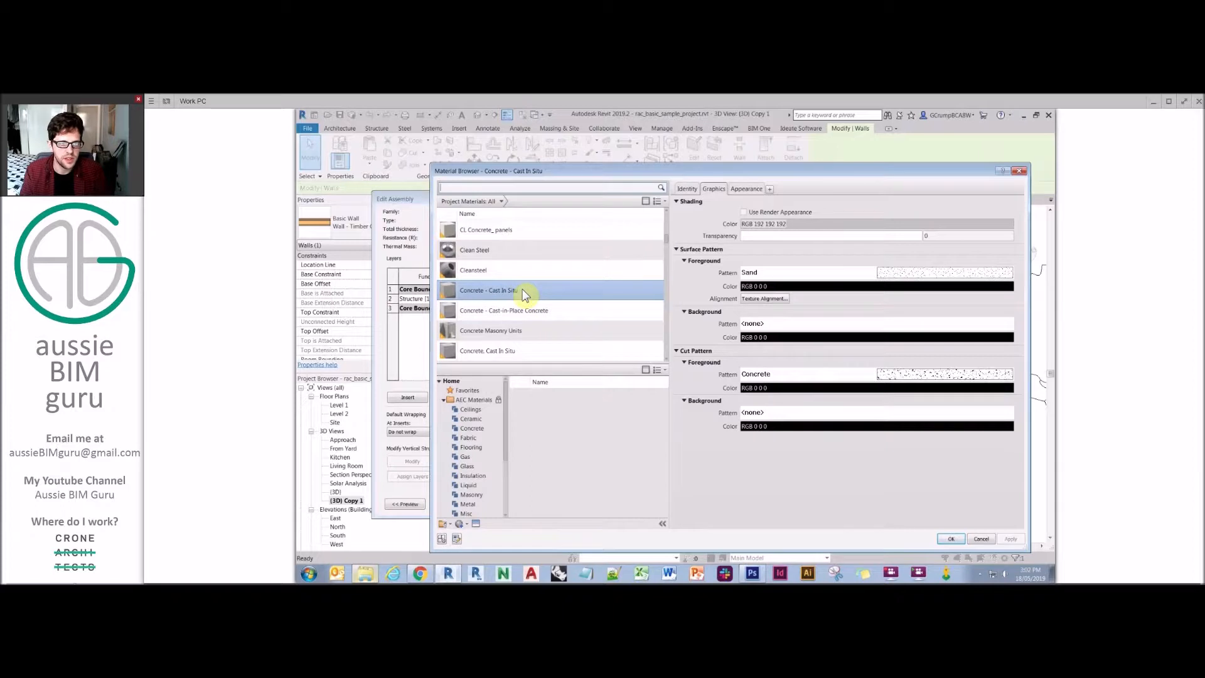
pyautogui.rightClick(501, 293)
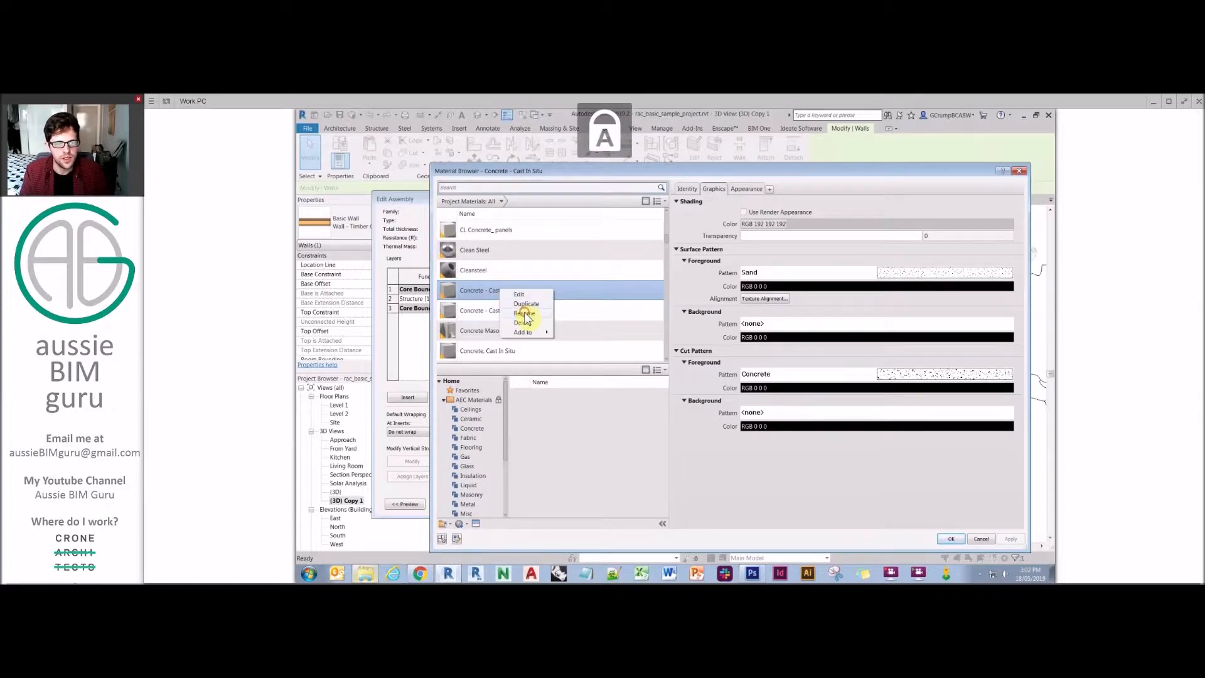
pyautogui.click(526, 314)
pyautogui.write('ABG_')
pyautogui.press('capslock')
pyautogui.write('Concrete')
pyautogui.press('Return')
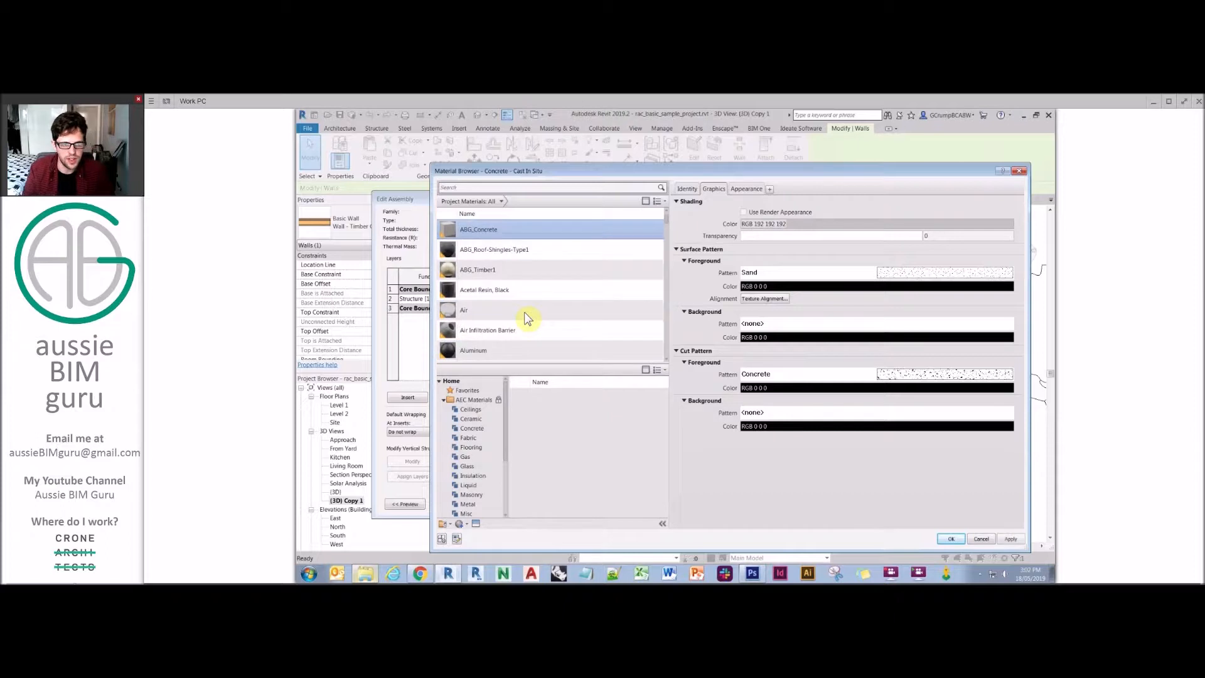
# - Find the concrete material's appearance asset among the document assets with the search term concrete and rename it ABG_Concrete1
pyautogui.click(745, 189)
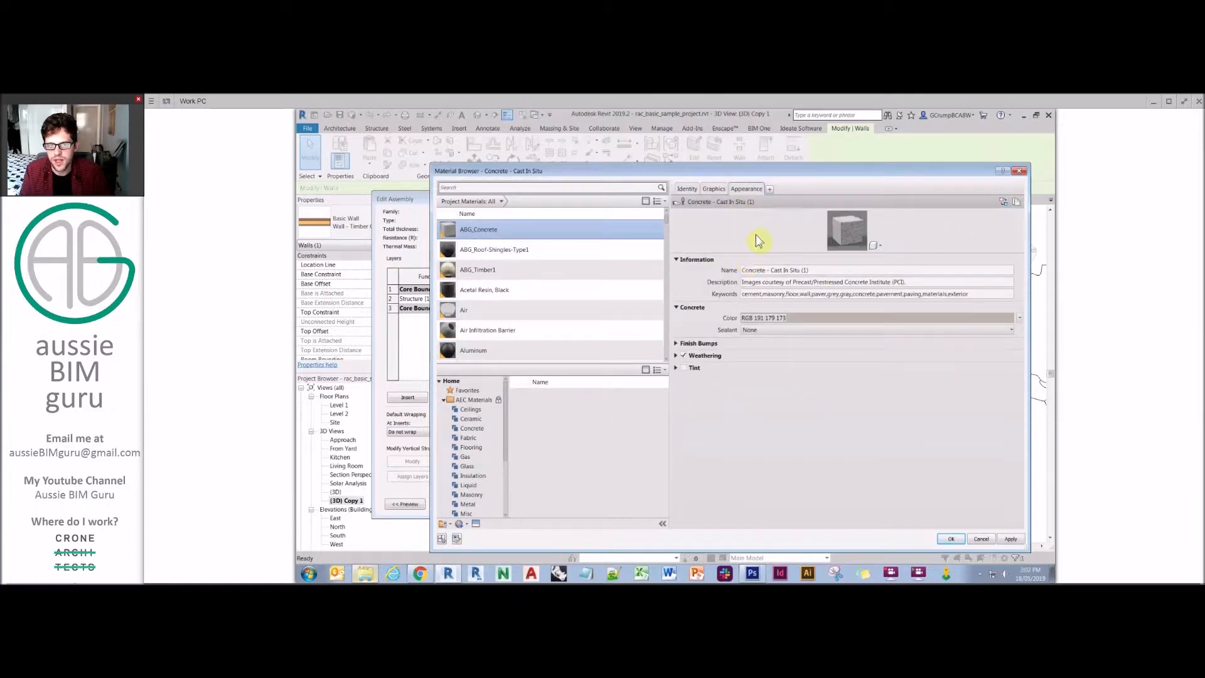
pyautogui.click(1003, 203)
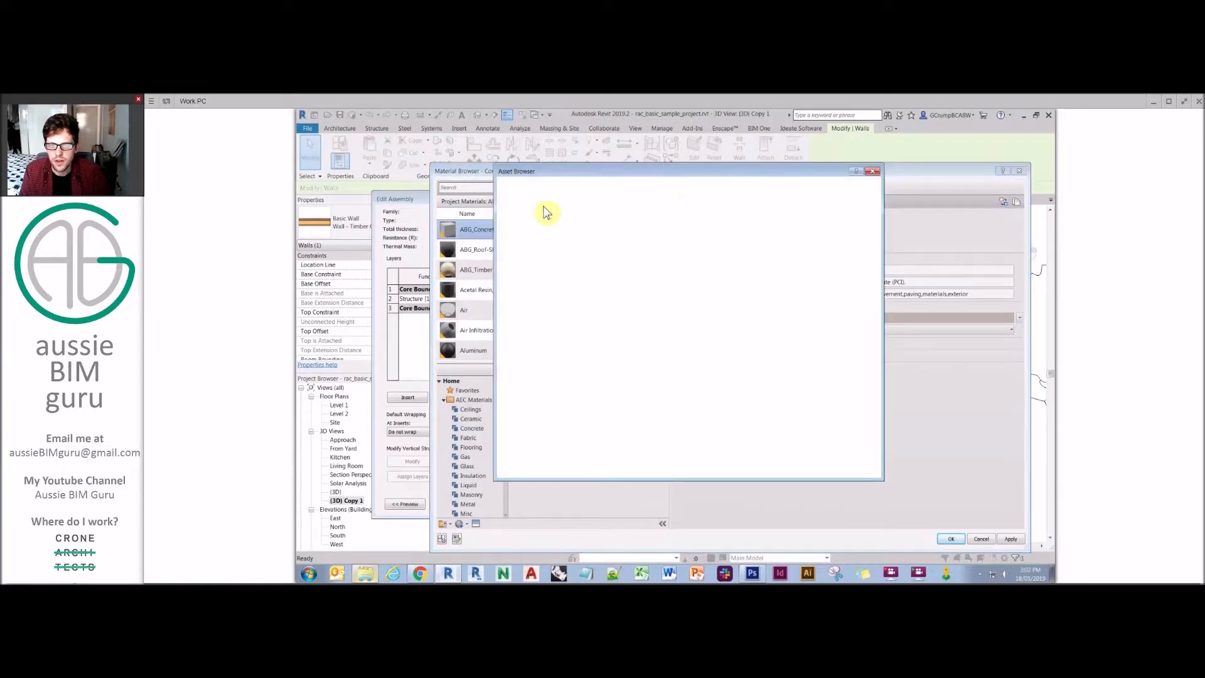
pyautogui.click(544, 208)
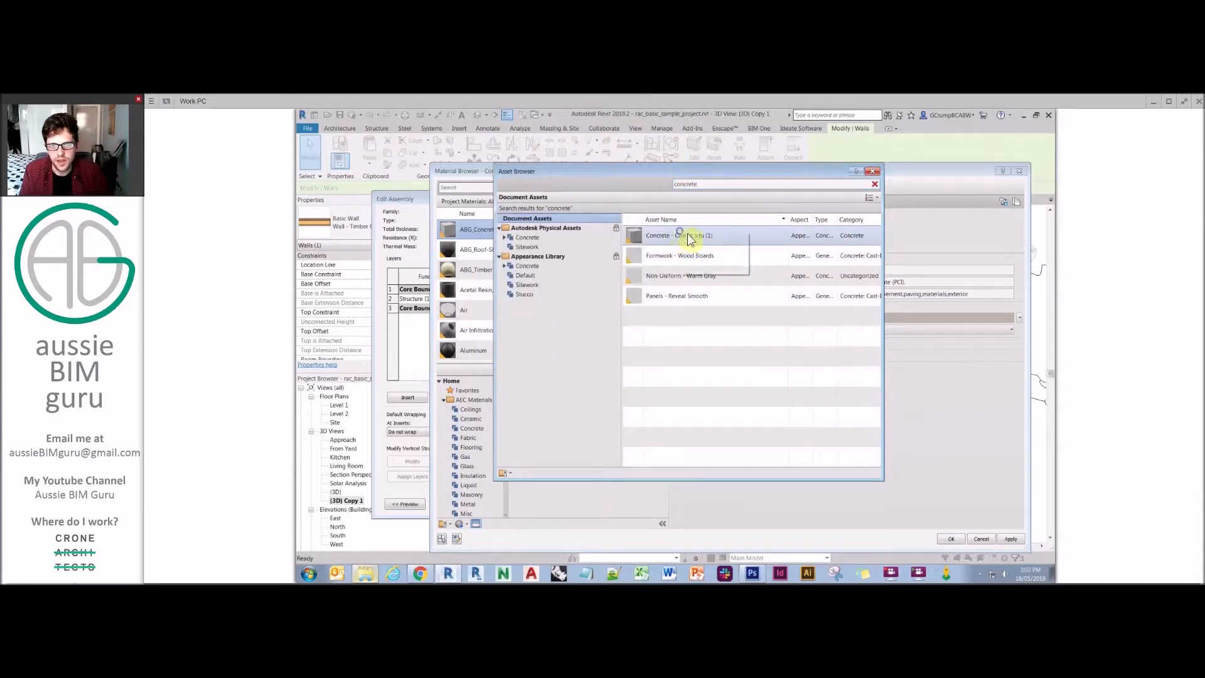
pyautogui.click(703, 257)
pyautogui.press('capslock')
pyautogui.write('ABG_C')
pyautogui.press('capslock')
pyautogui.write('oncrete')
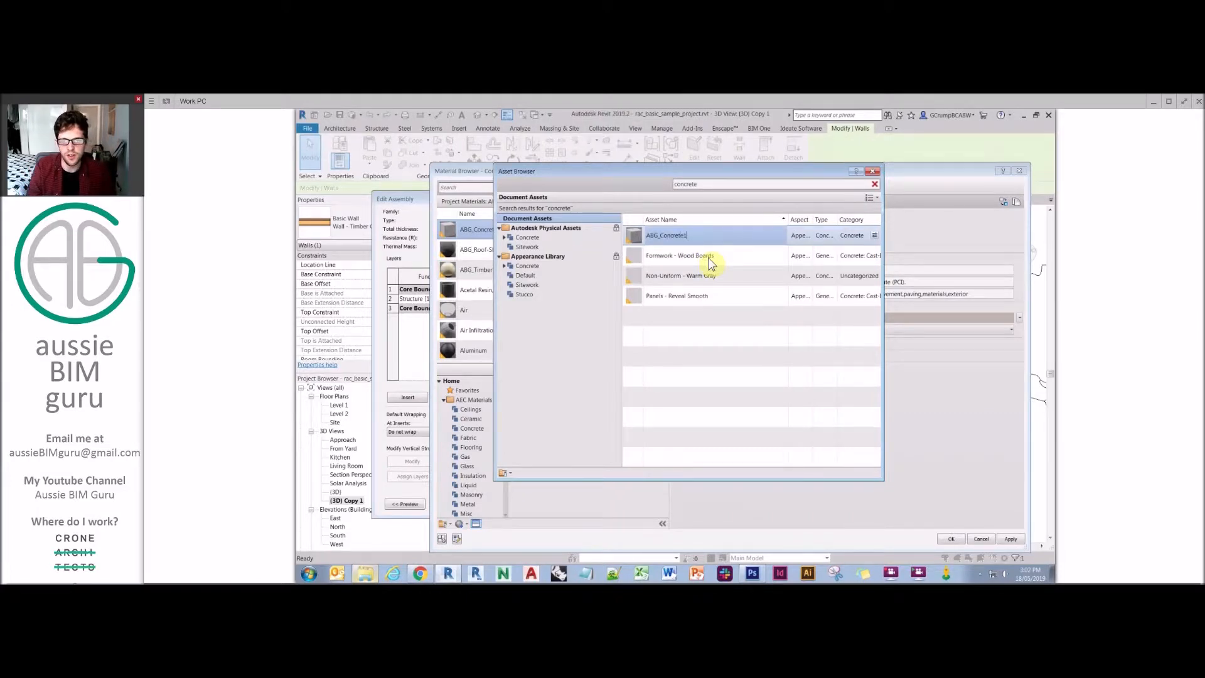
pyautogui.write('1')
pyautogui.press('Return')
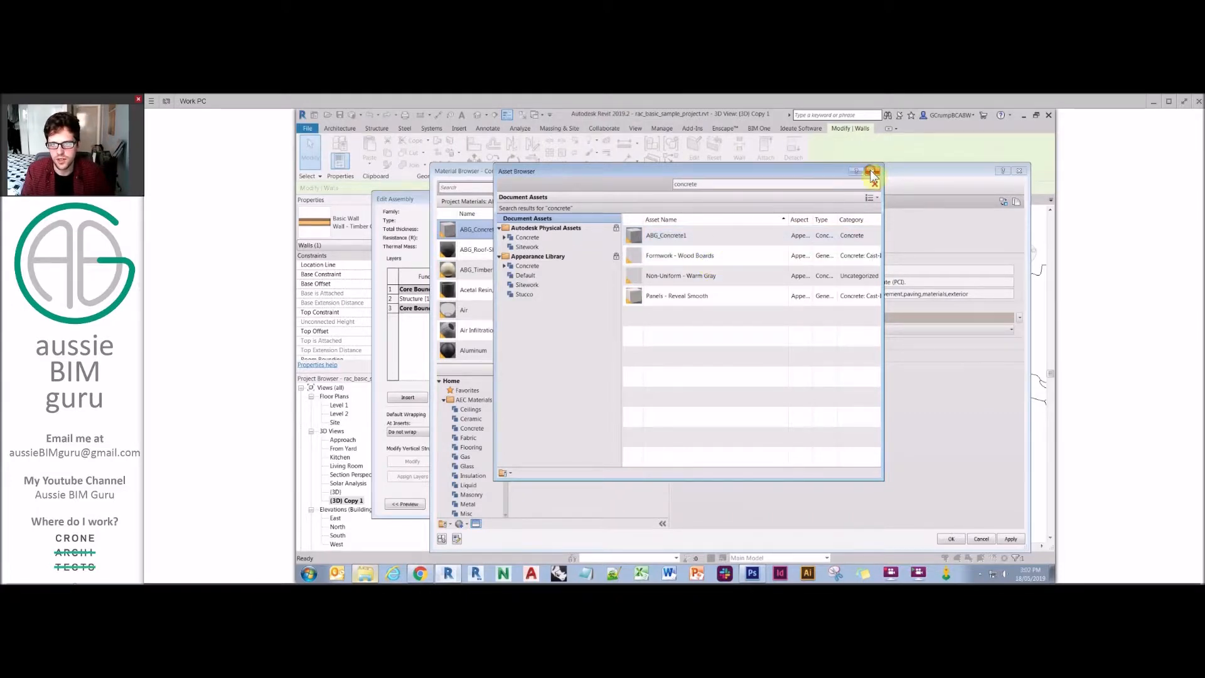
pyautogui.click(872, 171)
pyautogui.click(714, 189)
pyautogui.click(745, 189)
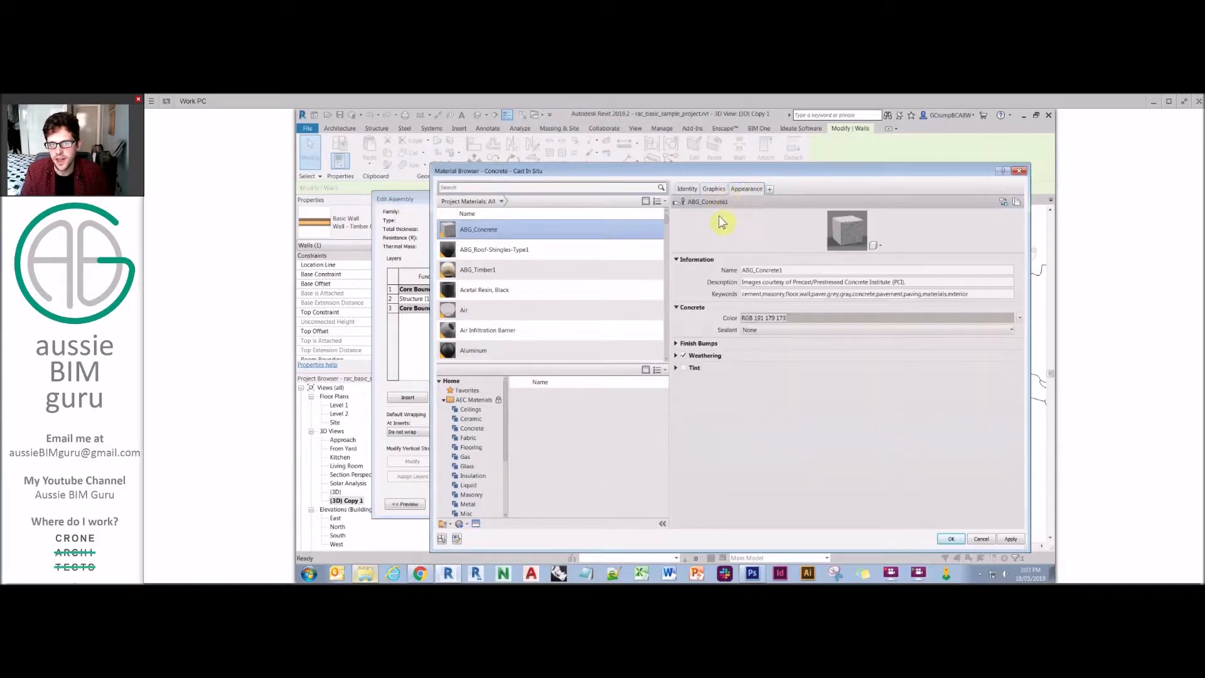
pyautogui.click(776, 271)
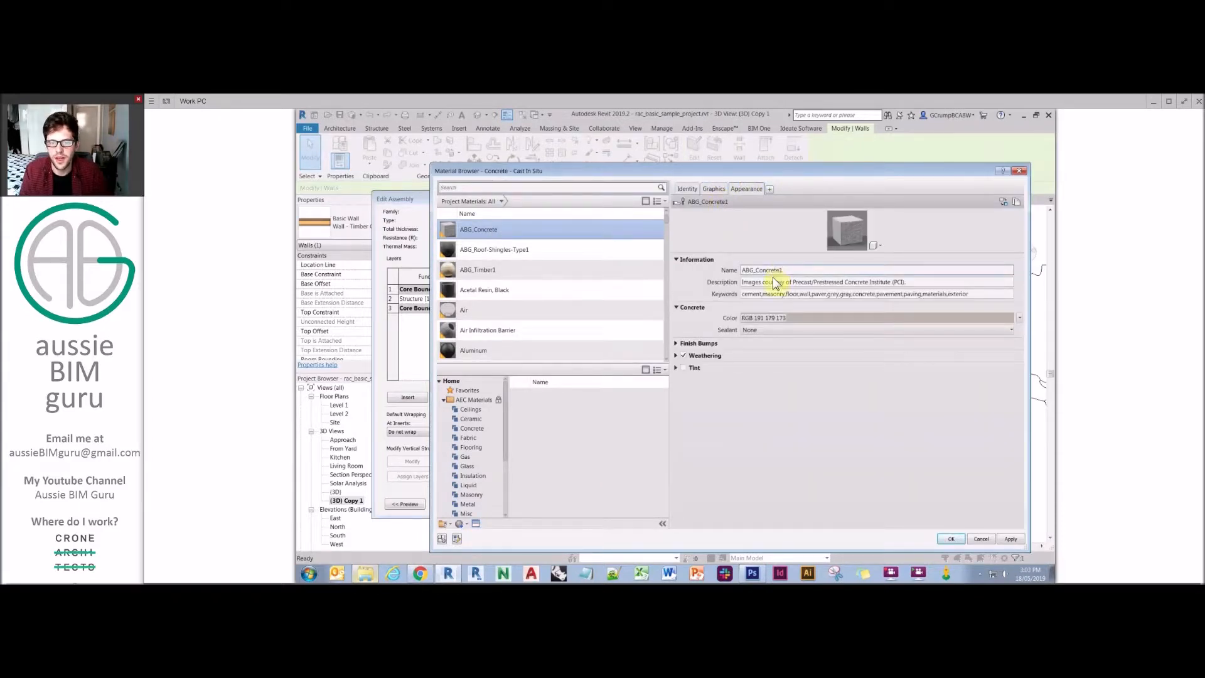
# - Replace the concrete appearance's color with the image Concrete-Insitu.jpg from the Concrete 1 folder
pyautogui.click(1020, 319)
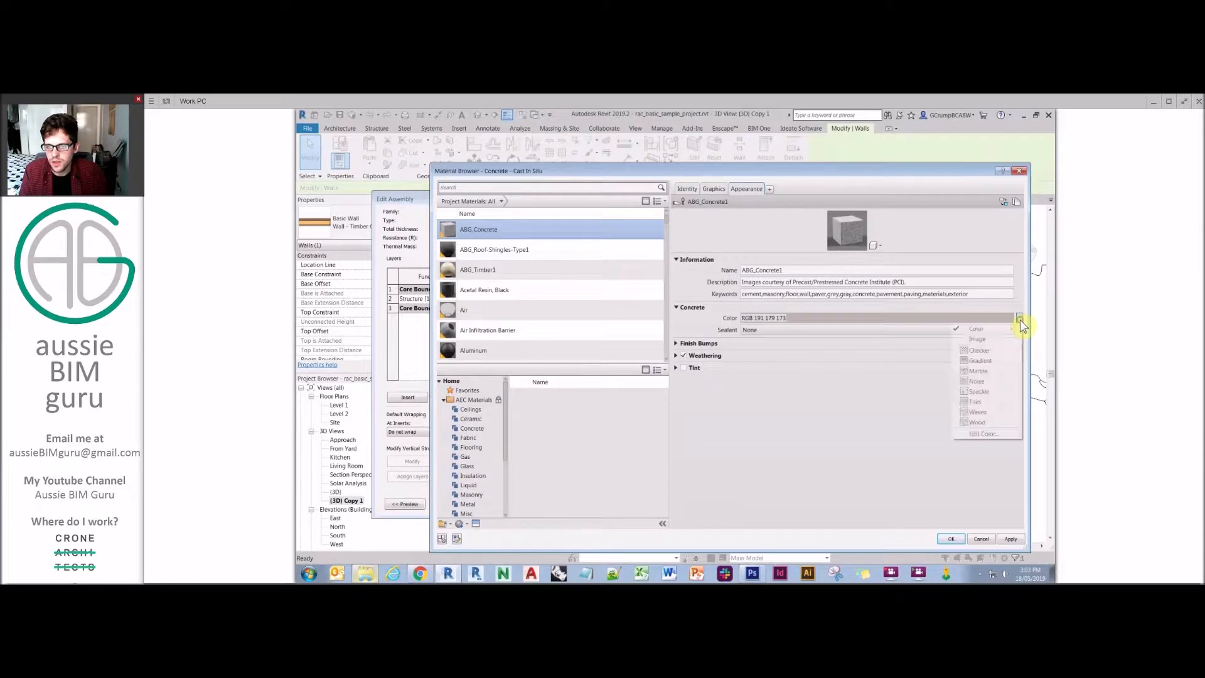
pyautogui.click(999, 339)
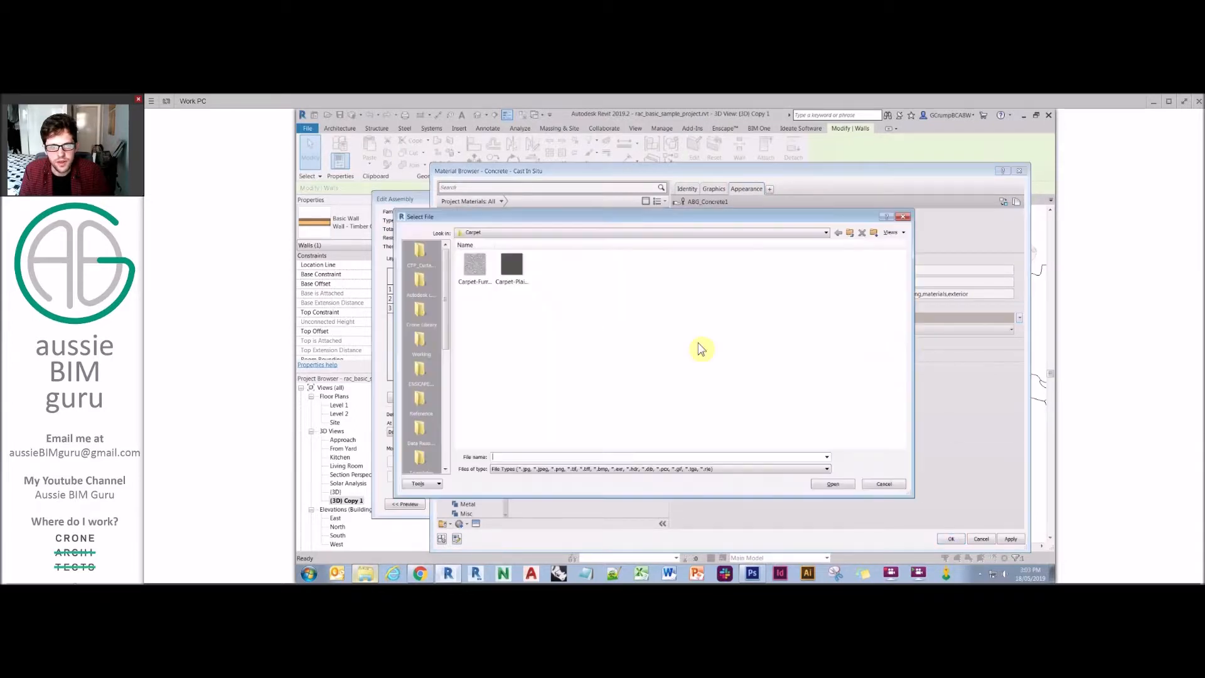
pyautogui.click(850, 233)
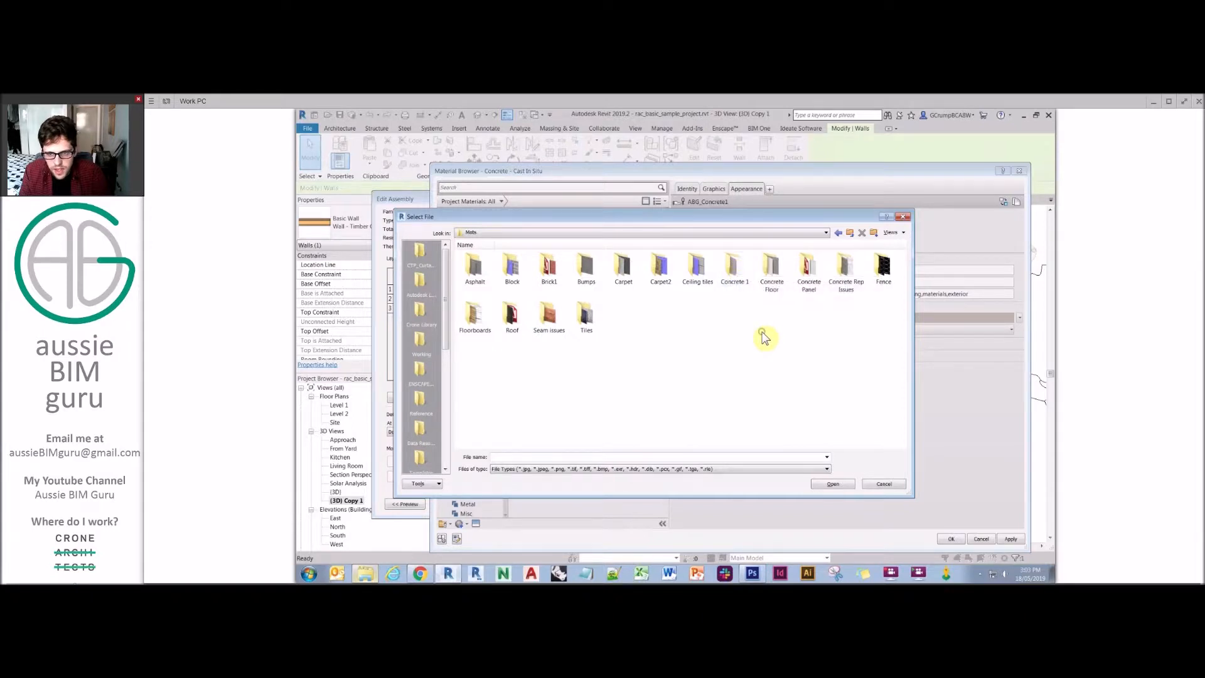
pyautogui.doubleClick(735, 268)
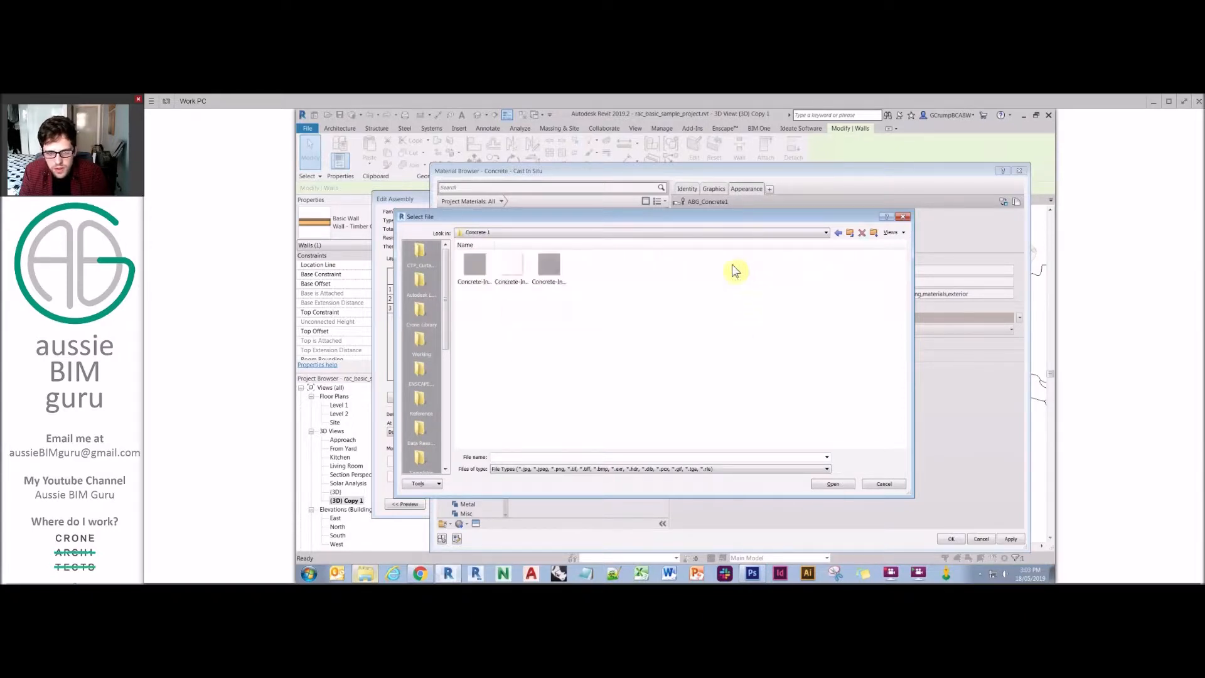
pyautogui.doubleClick(475, 276)
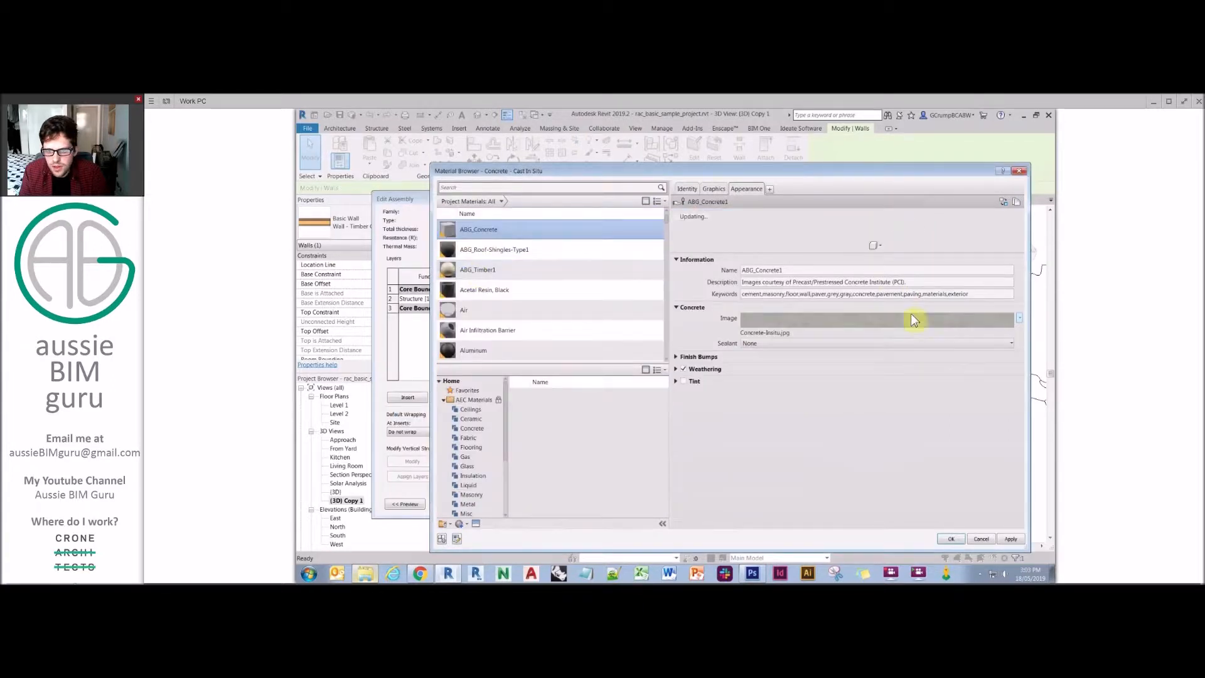
# - Set the sample size of the Concrete-Insitu.jpg texture to 1500 mm width and 1500 mm height
pyautogui.click(917, 322)
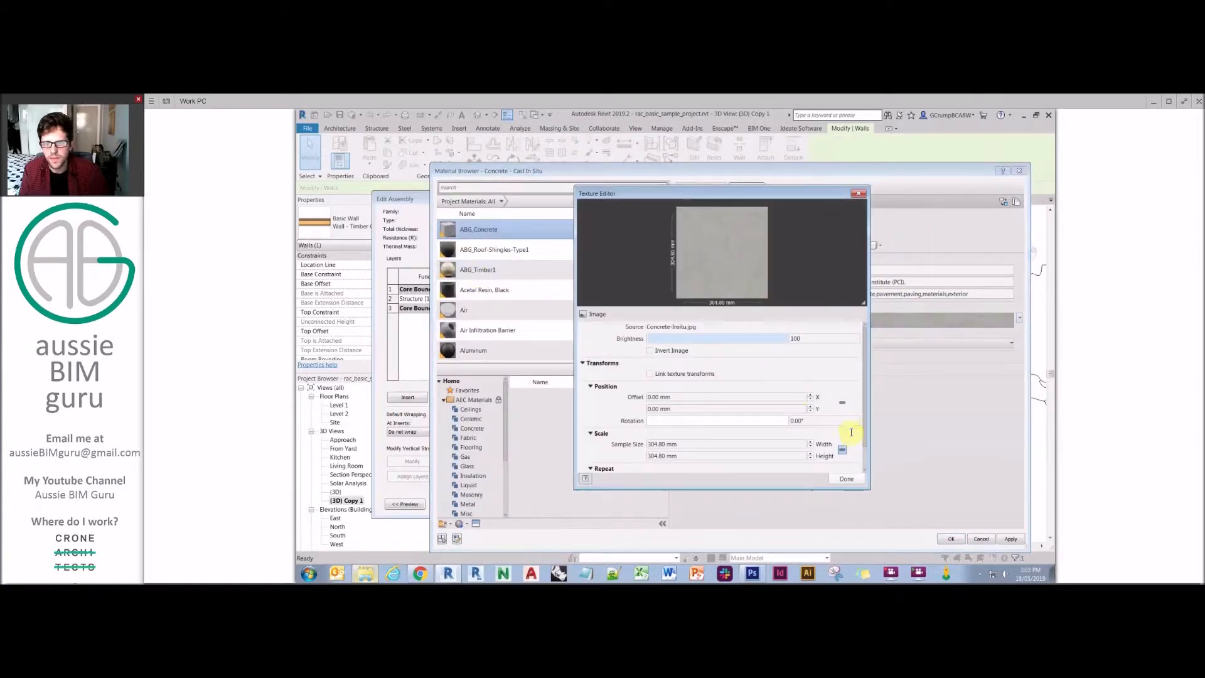
pyautogui.click(769, 444)
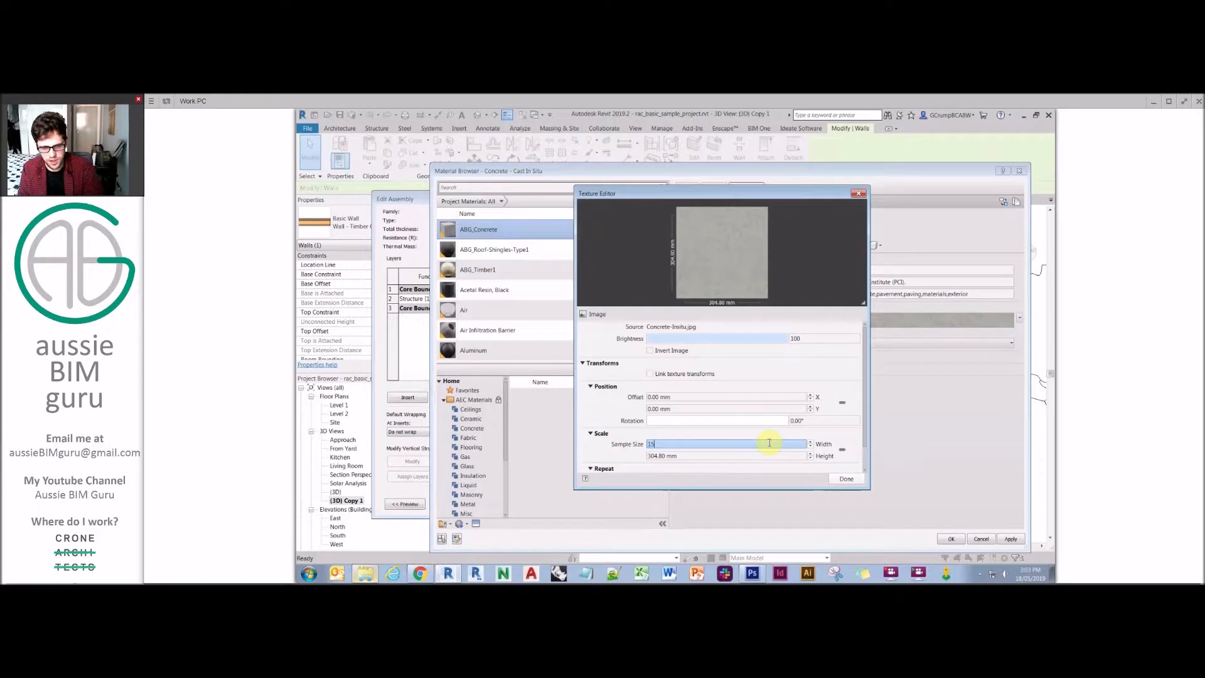
pyautogui.moveTo(768, 443); pyautogui.dragTo(614, 448)
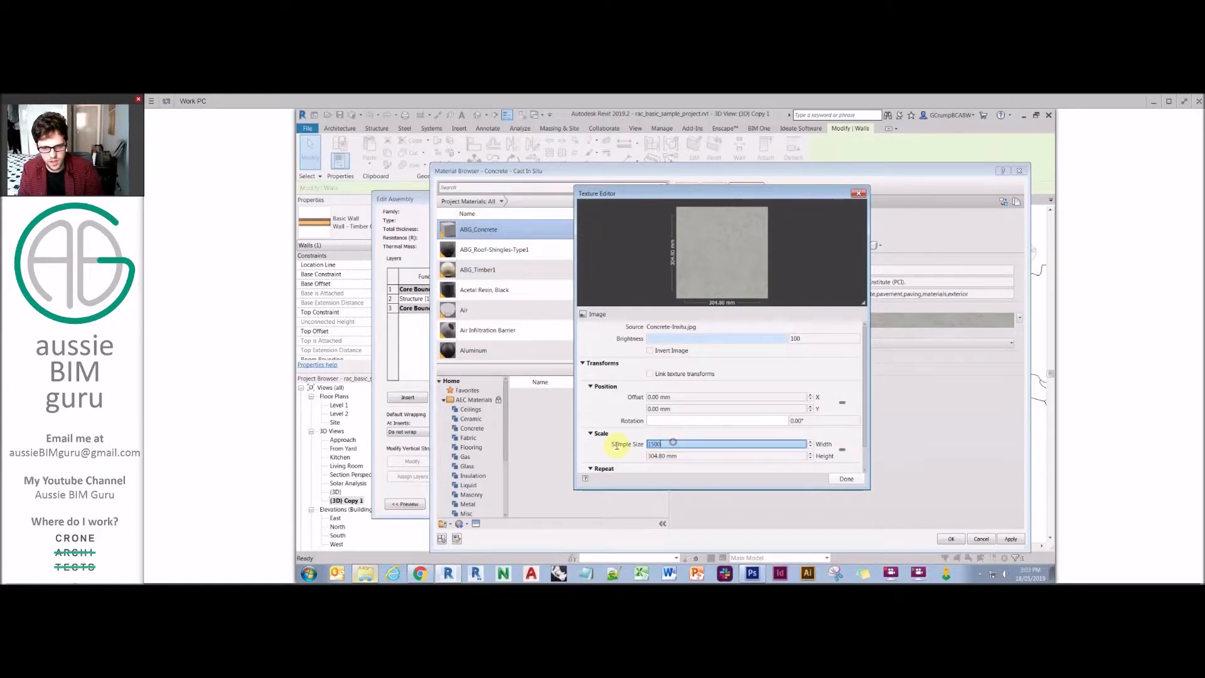
pyautogui.click(705, 455)
pyautogui.write('1500')
pyautogui.click(843, 450)
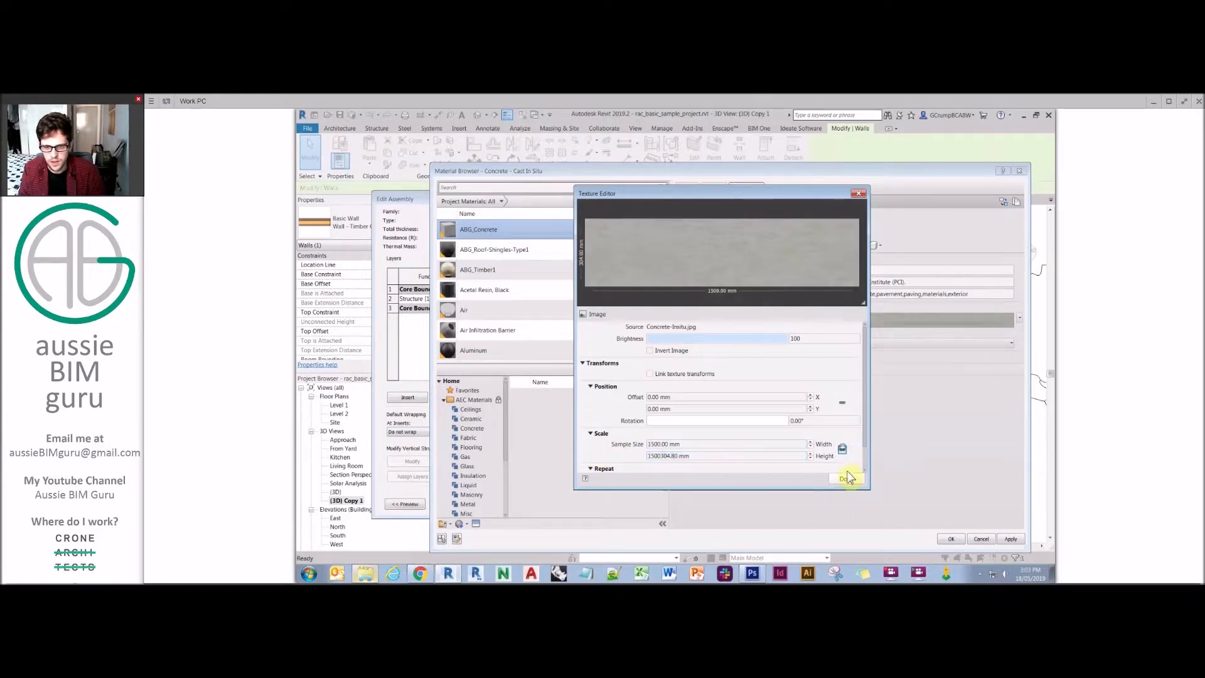
pyautogui.click(720, 457)
pyautogui.write('1500')
pyautogui.click(715, 443)
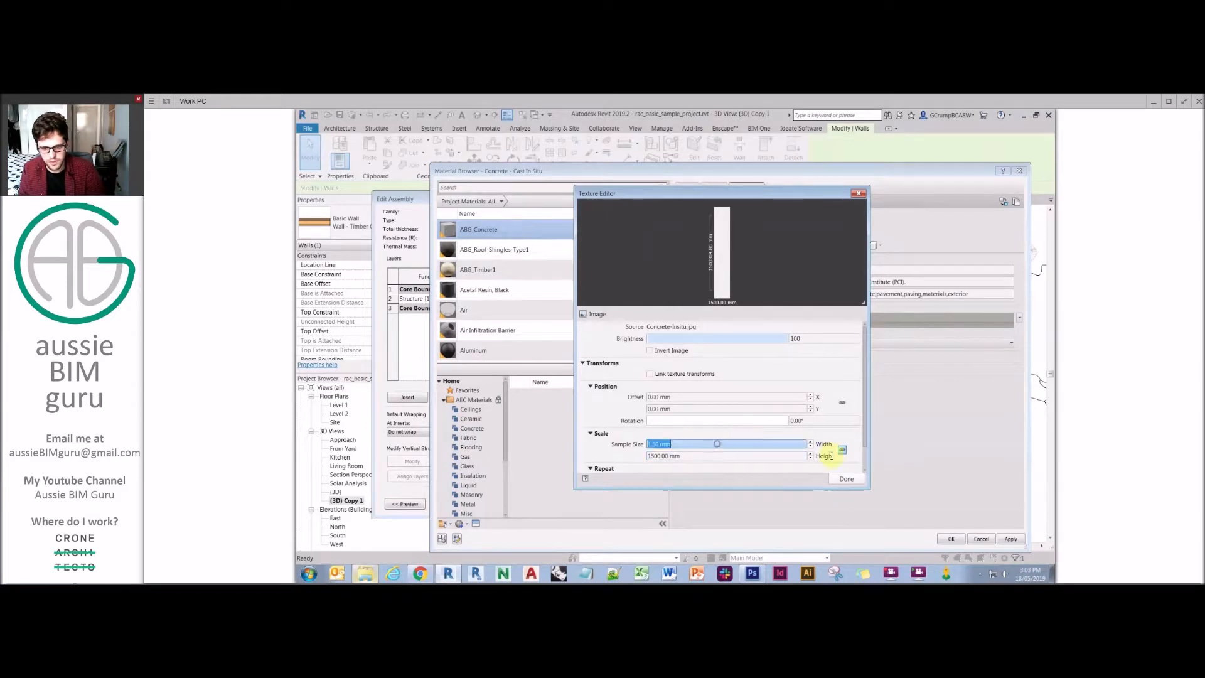
pyautogui.click(841, 450)
pyautogui.click(765, 444)
pyautogui.write('1500')
pyautogui.click(743, 456)
pyautogui.write('1500')
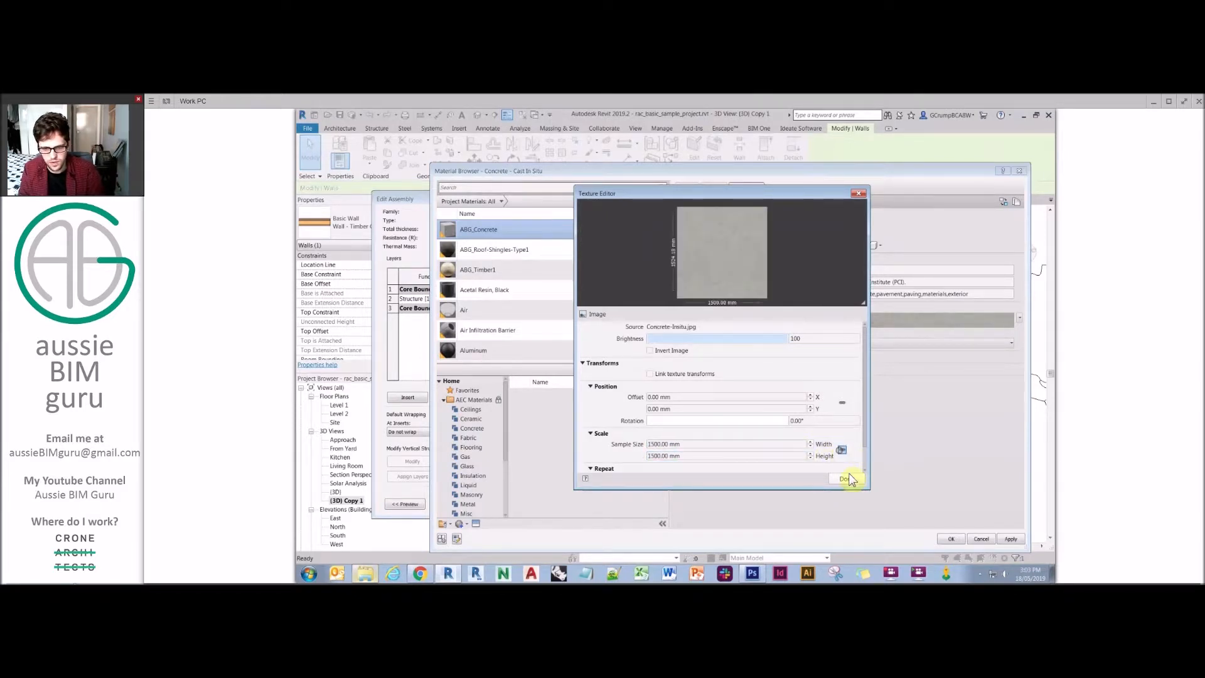
pyautogui.click(846, 478)
pyautogui.click(872, 321)
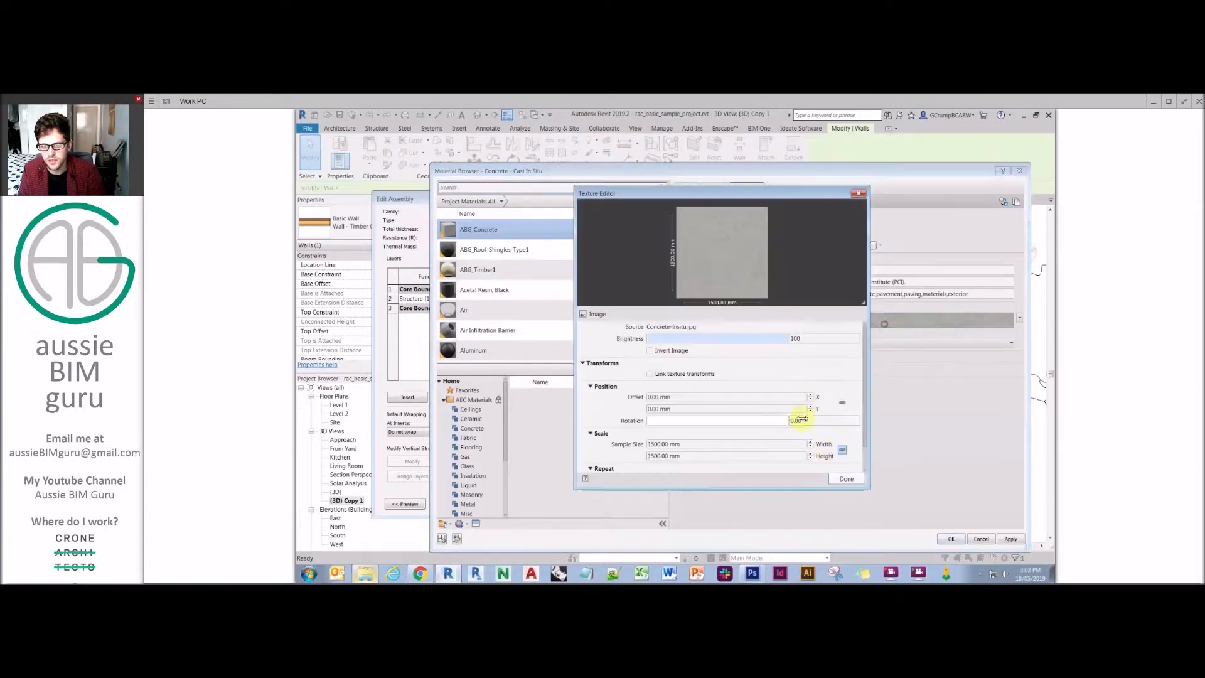
pyautogui.click(847, 478)
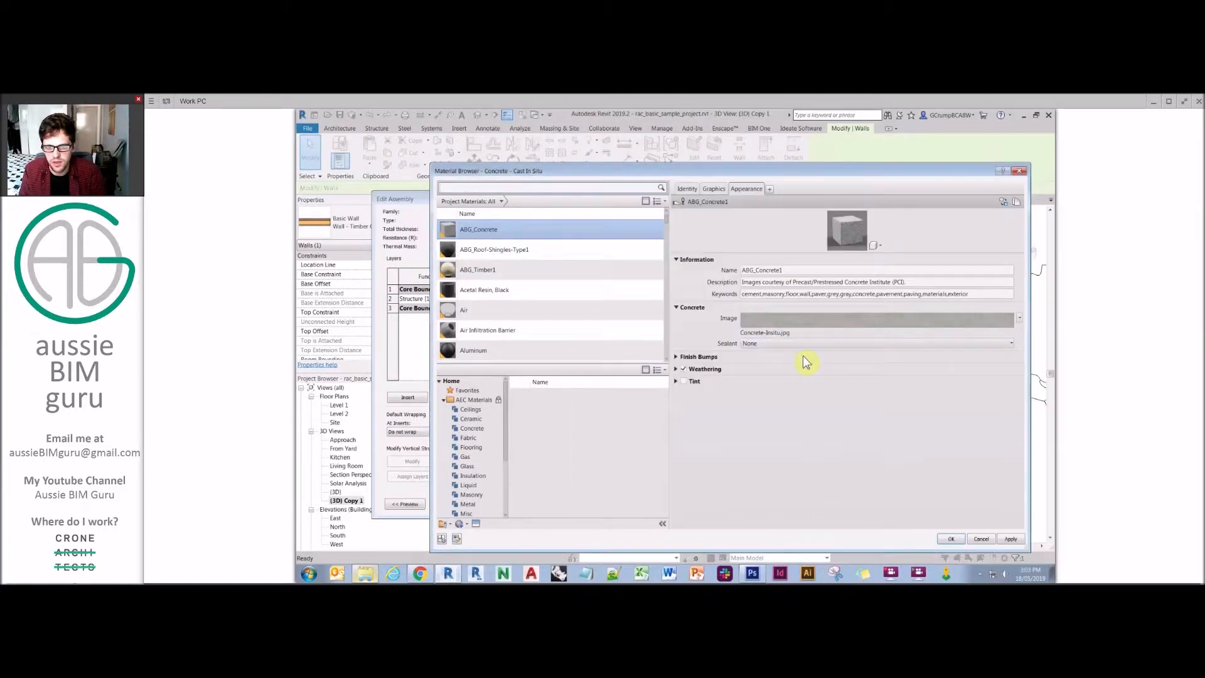
# - Replace the finish bumps image with Concrete-Insitu_Bump.jpg from the Concrete 1 folder inside the desktop Demo folder
pyautogui.click(676, 356)
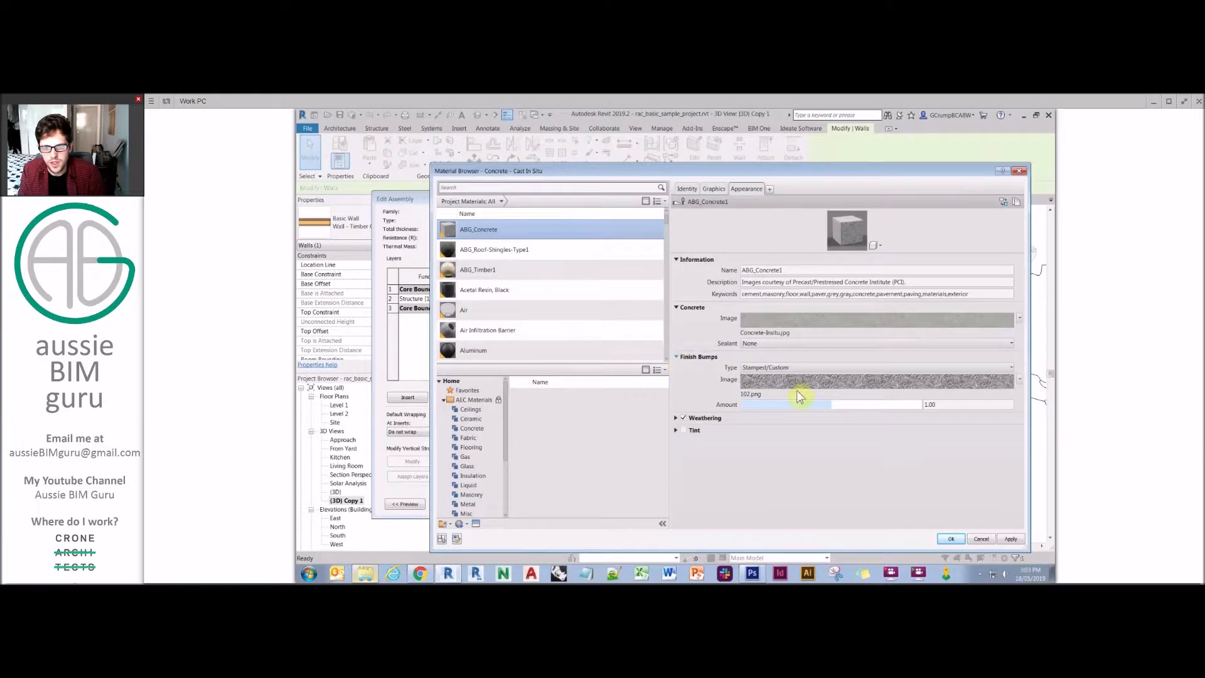
pyautogui.click(1018, 381)
pyautogui.click(997, 388)
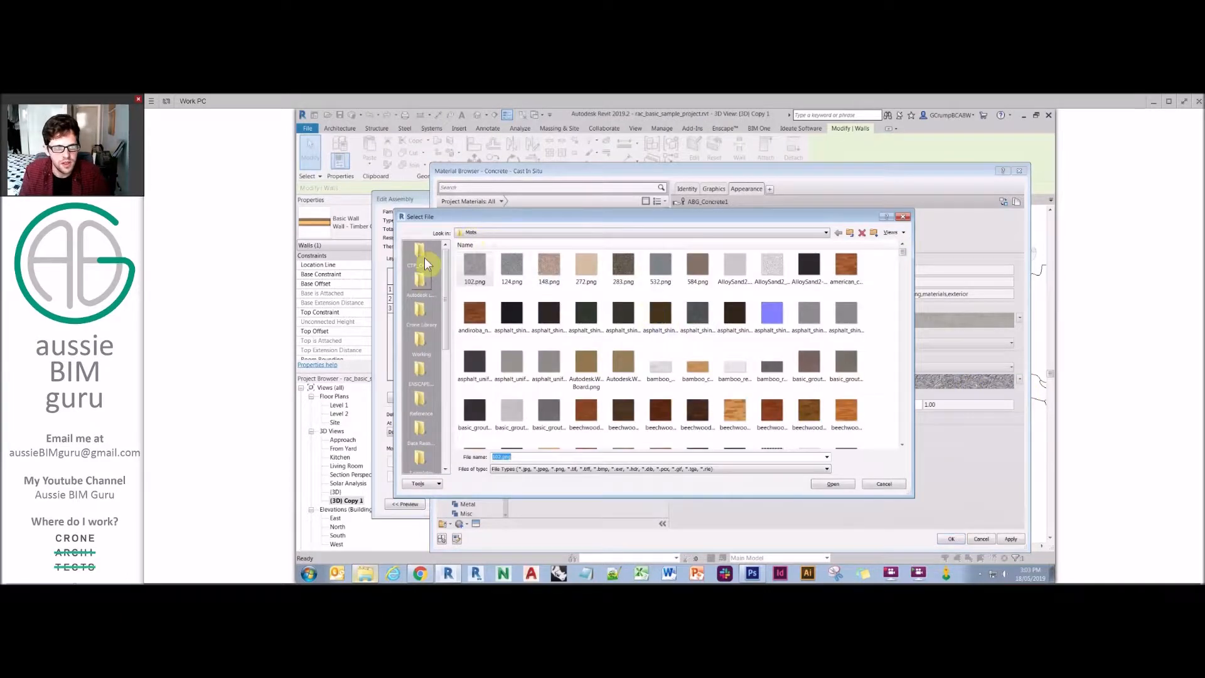
pyautogui.scroll(-5, 430, 439)
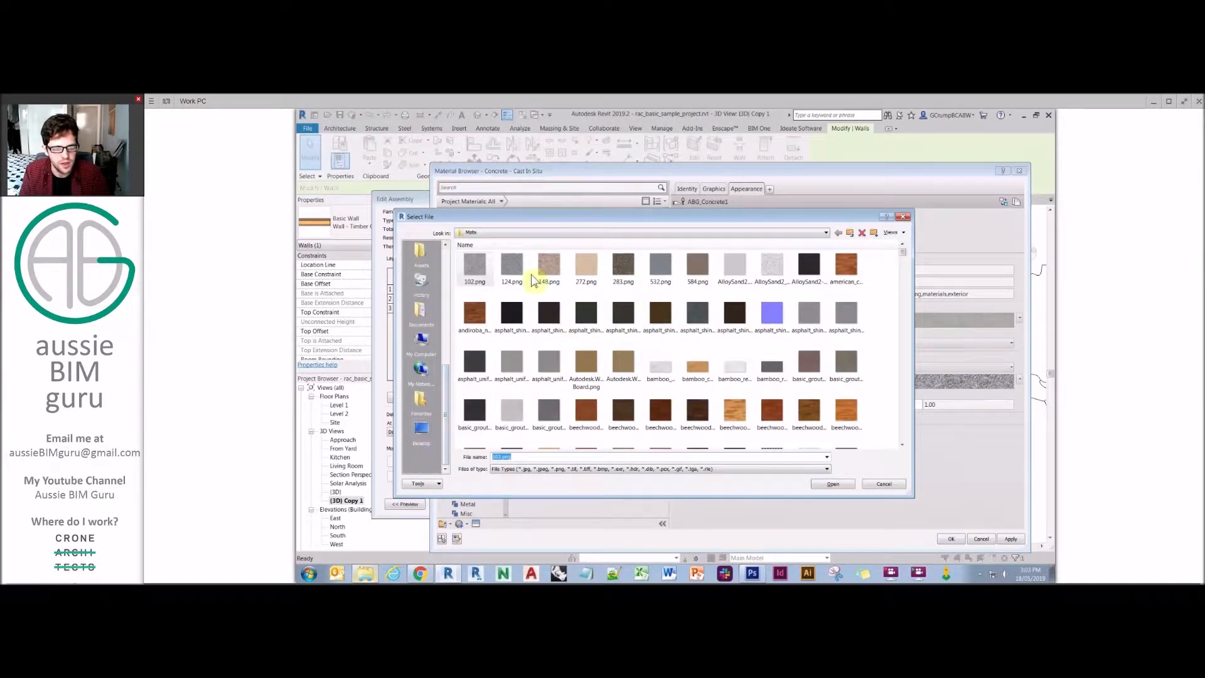
pyautogui.click(422, 431)
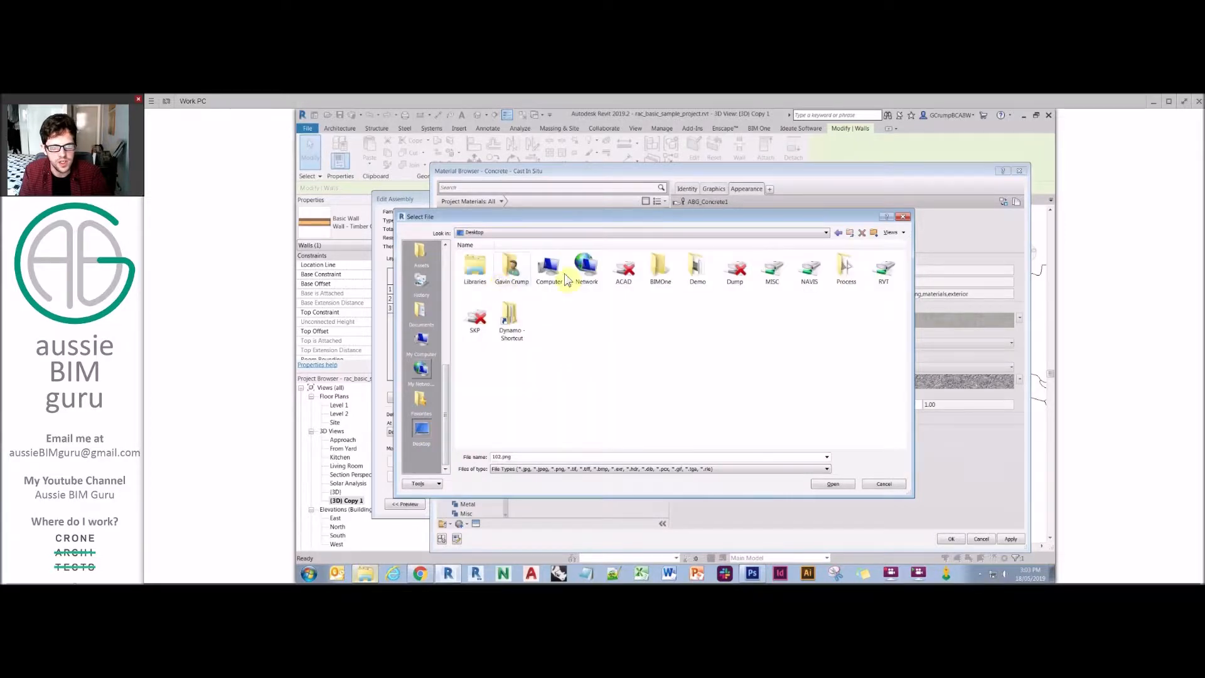
pyautogui.click(697, 267)
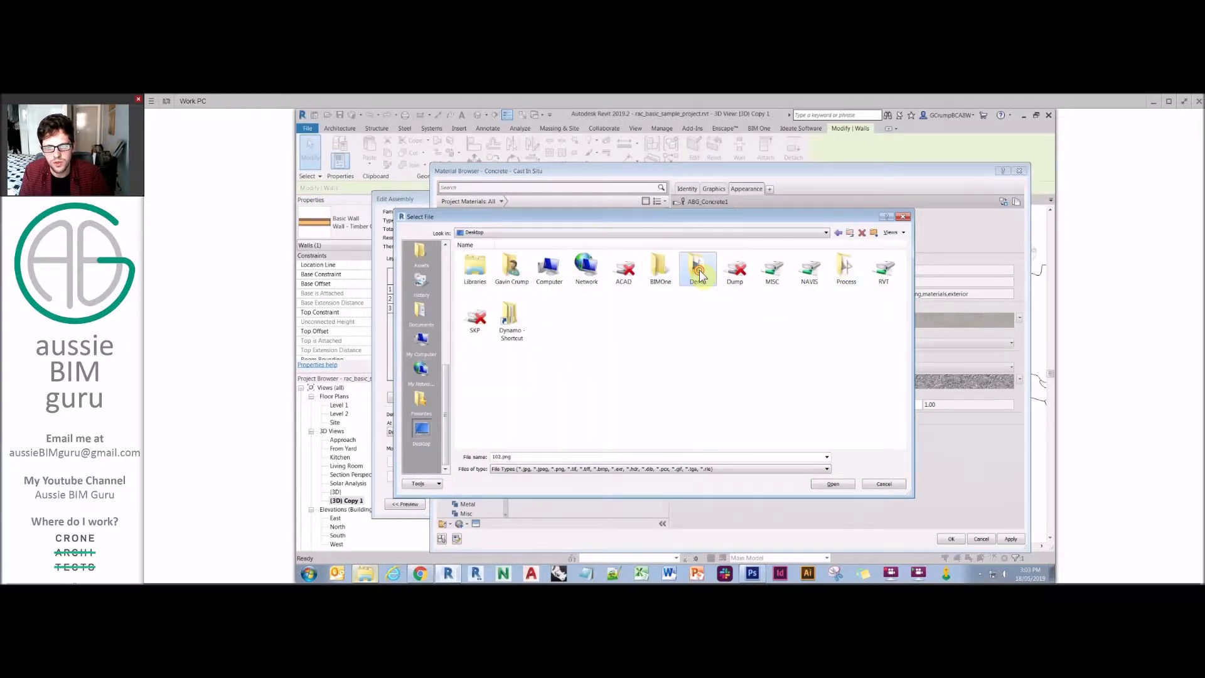
pyautogui.doubleClick(698, 274)
pyautogui.doubleClick(514, 268)
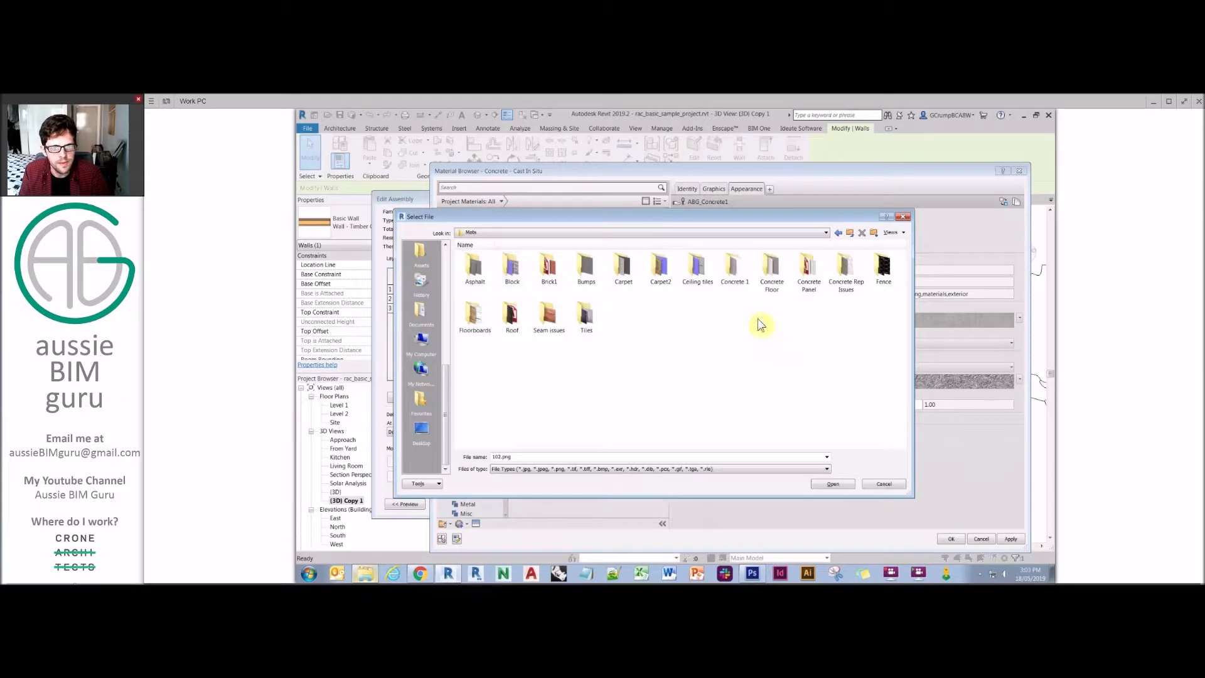
pyautogui.doubleClick(736, 263)
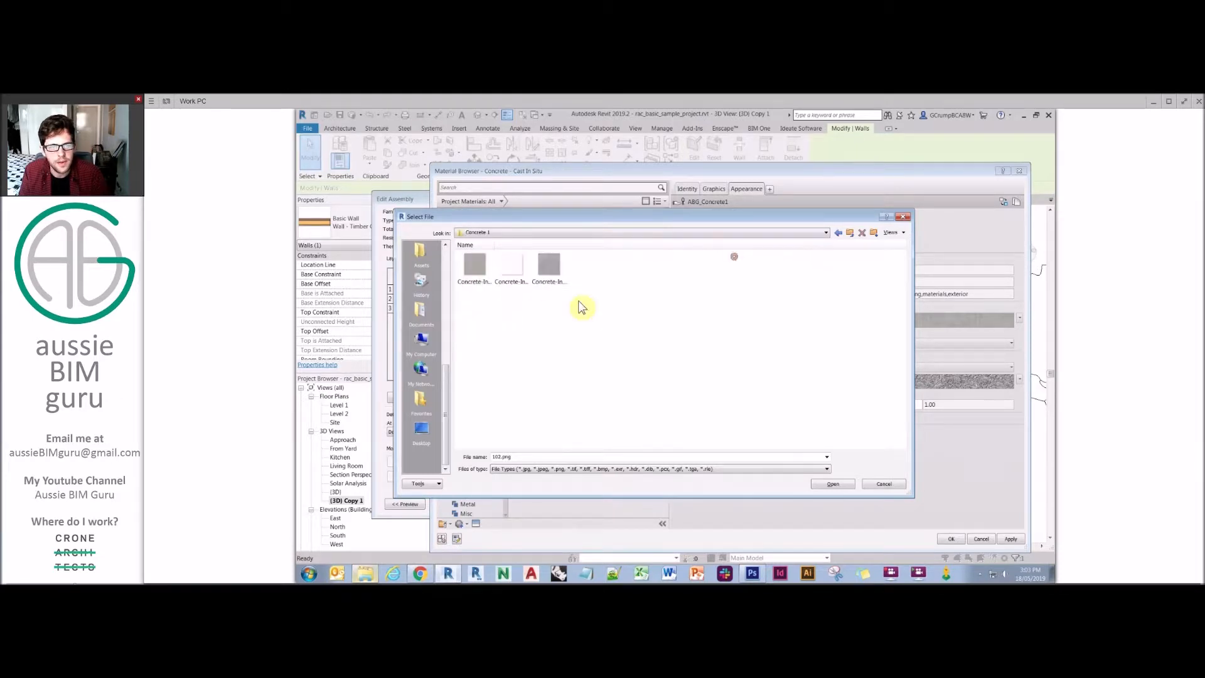
pyautogui.click(511, 269)
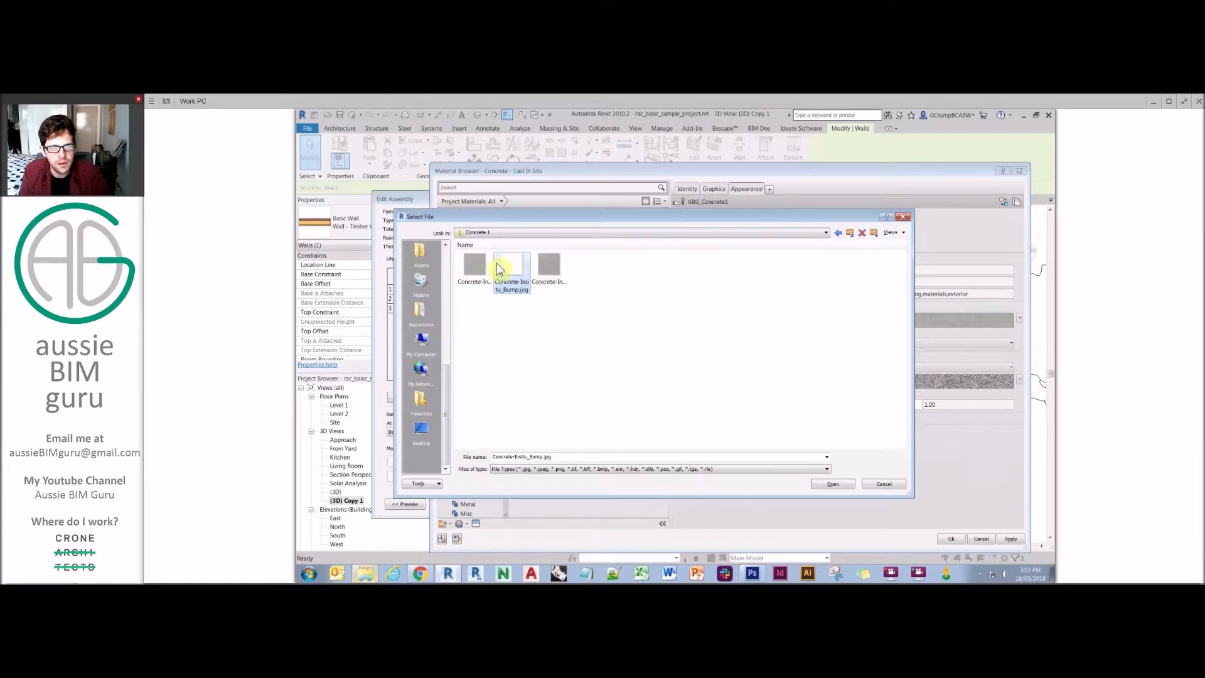
# - Set the sample size of the finish bump image to 1500 mm width and 1500 mm height
pyautogui.click(912, 382)
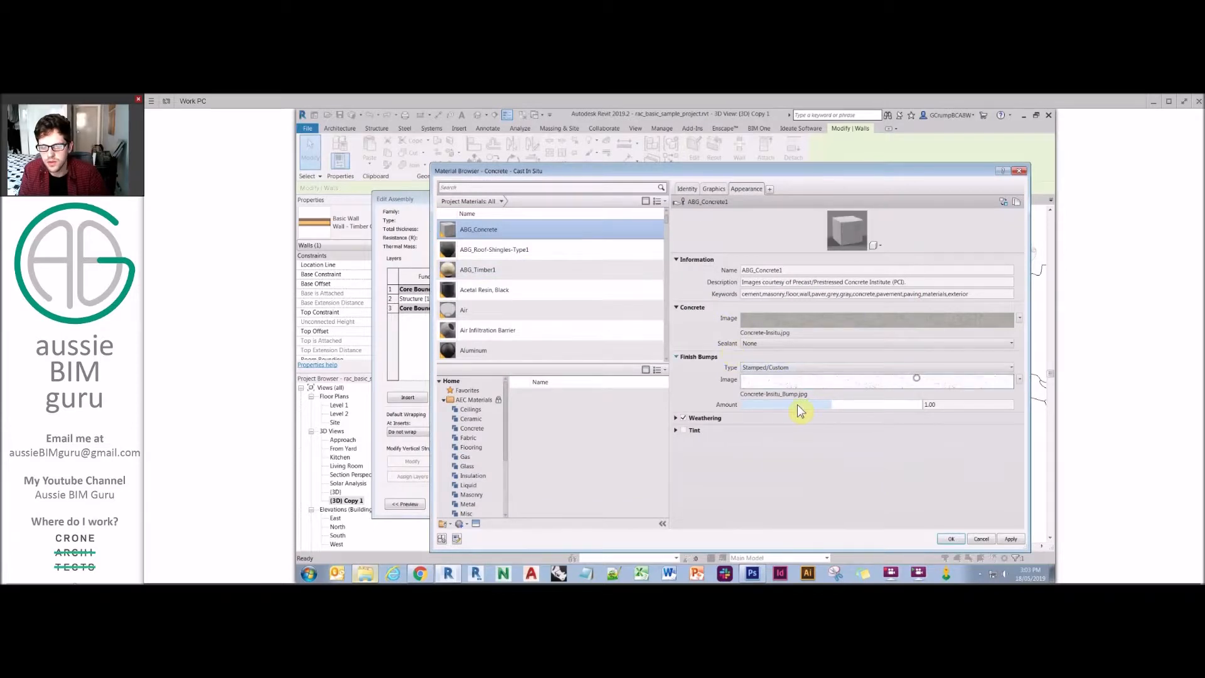
pyautogui.click(800, 443)
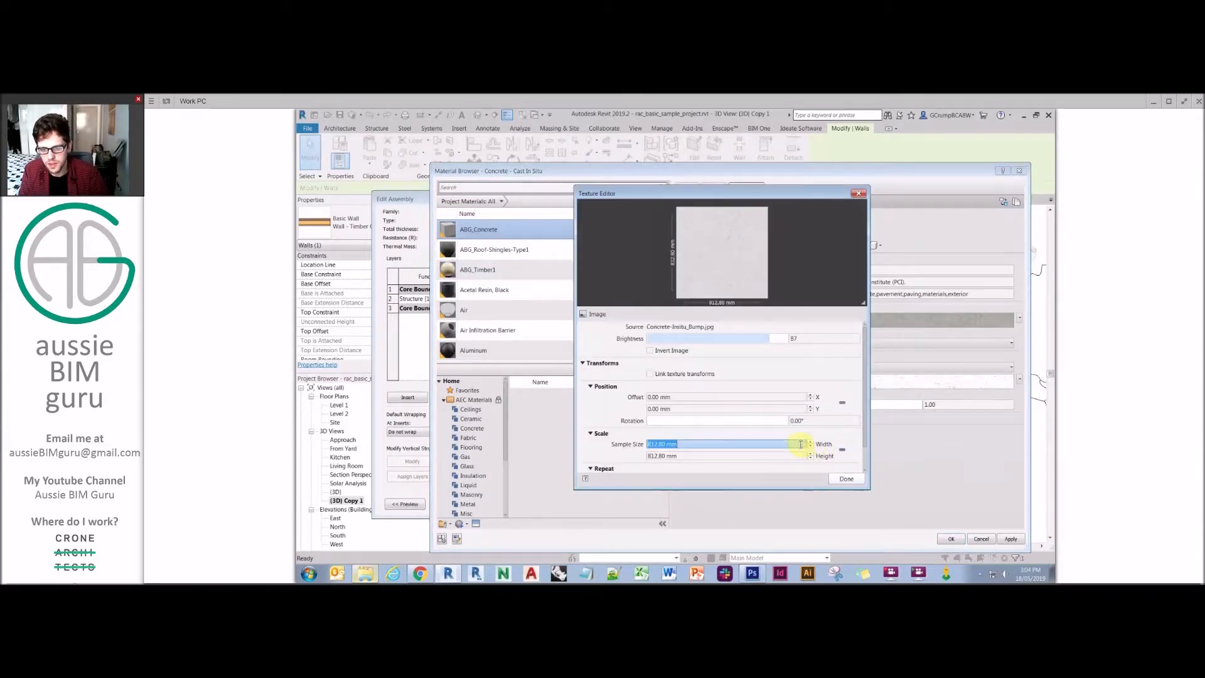
pyautogui.write('1500')
pyautogui.click(791, 456)
pyautogui.write('15')
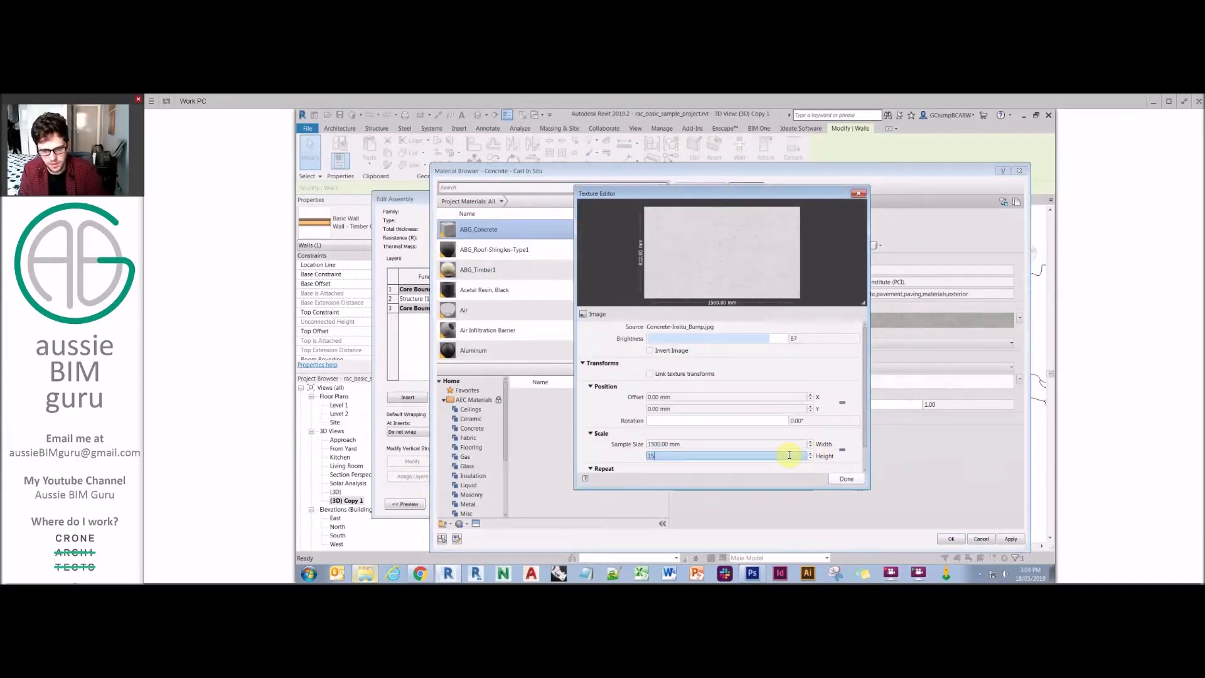
pyautogui.write('00')
pyautogui.click(846, 478)
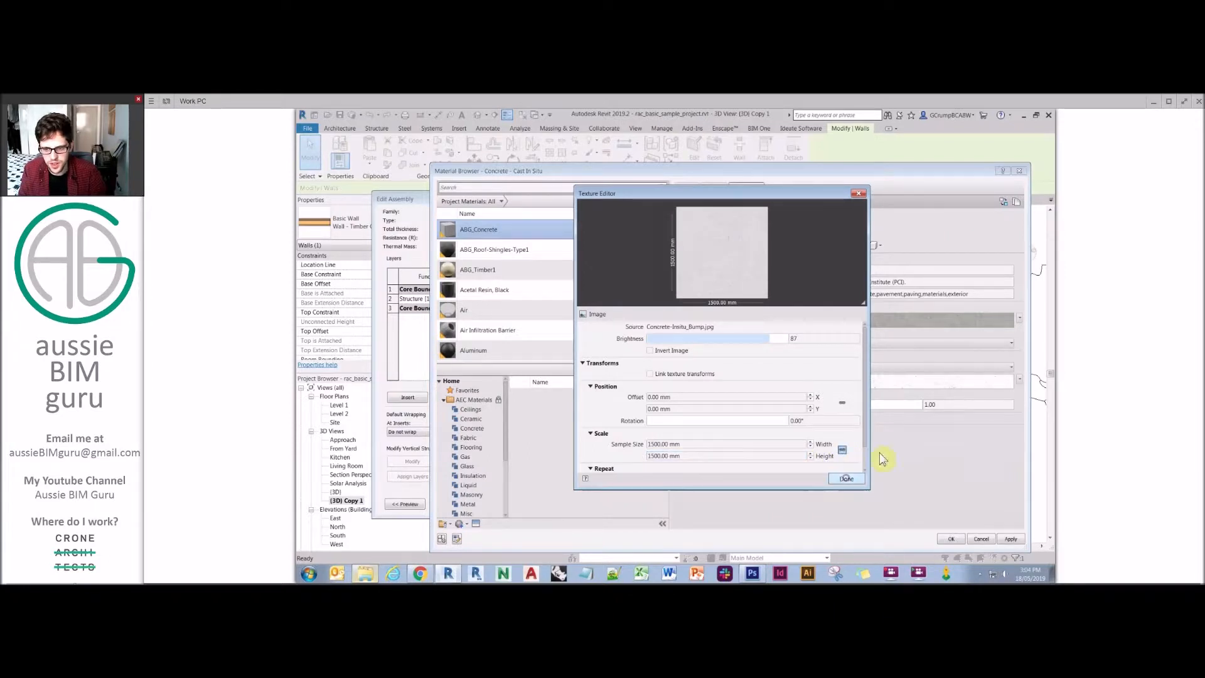
# - Review the available weathering types and sealant options of the concrete appearance, keeping the sealant at None
pyautogui.click(678, 418)
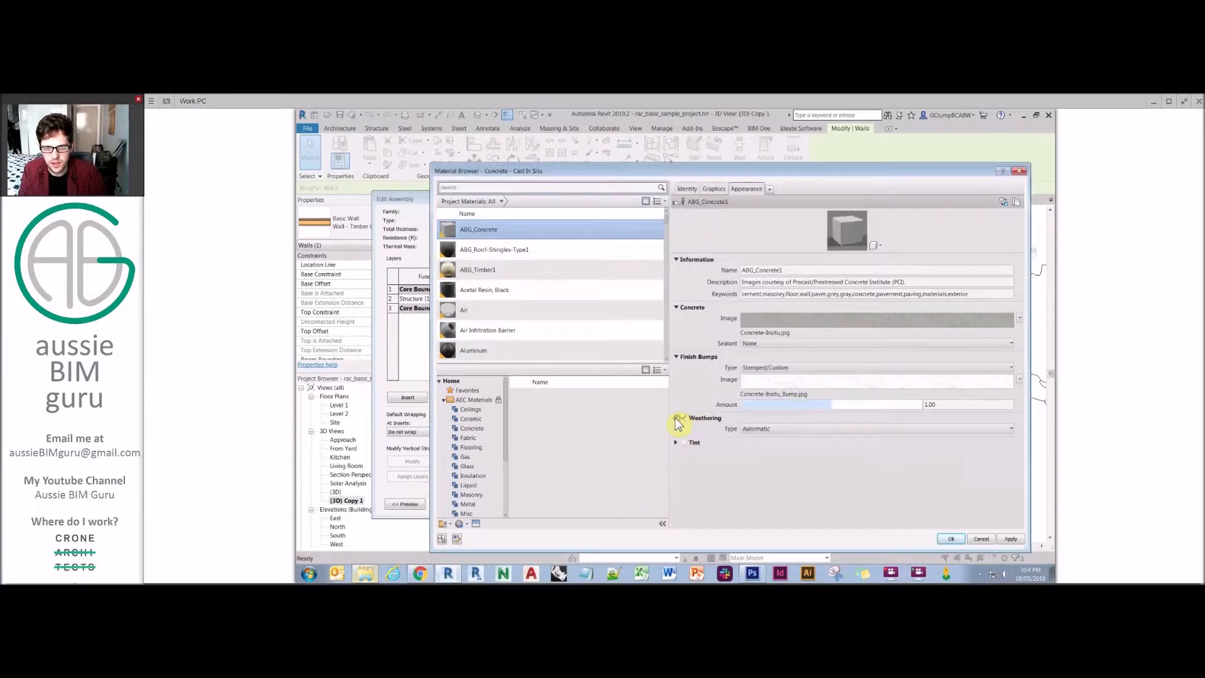
pyautogui.click(766, 428)
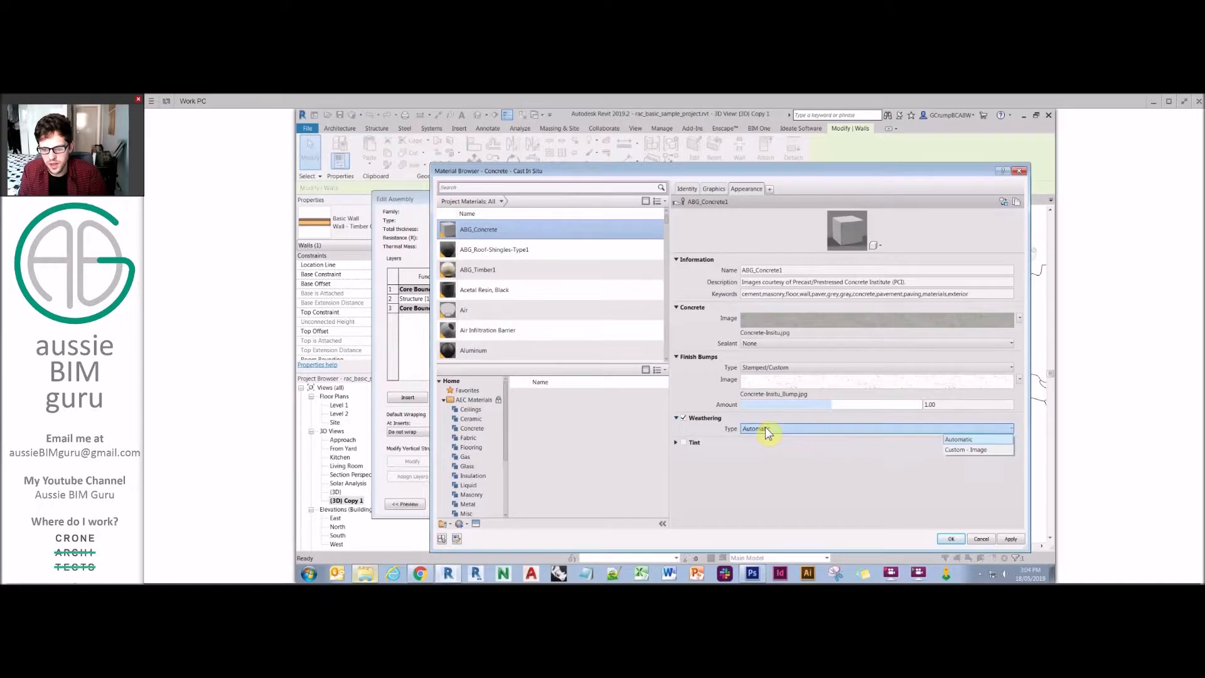
pyautogui.click(767, 432)
pyautogui.click(676, 418)
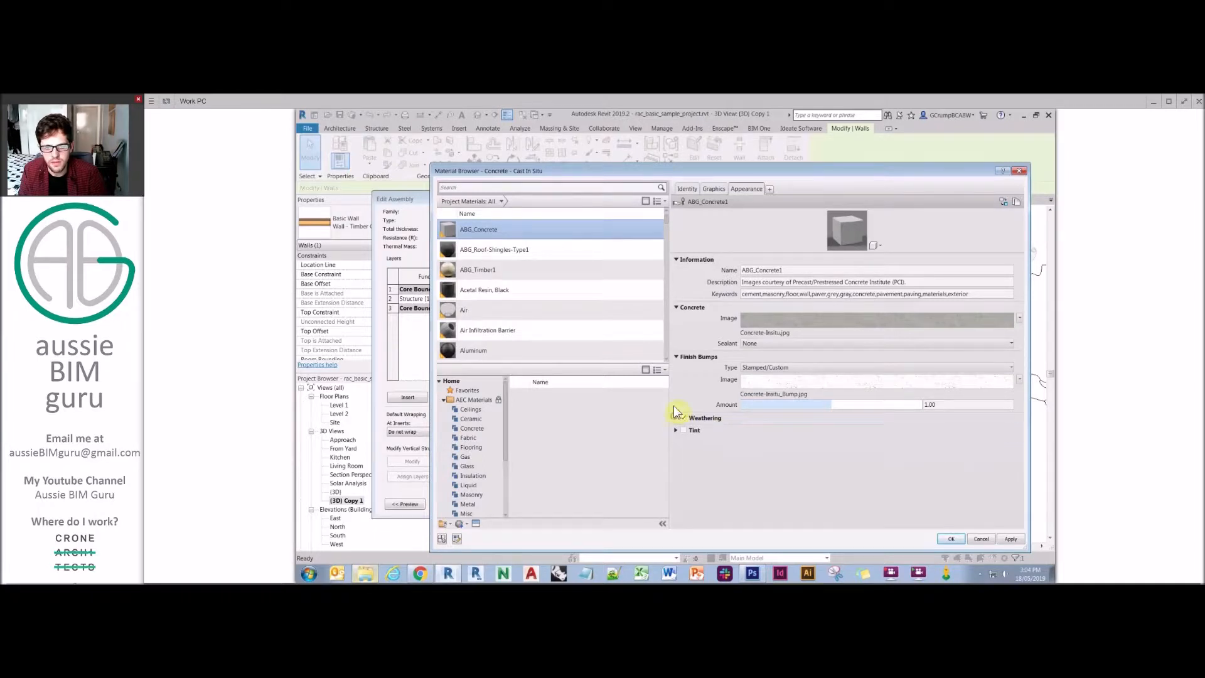
pyautogui.click(772, 346)
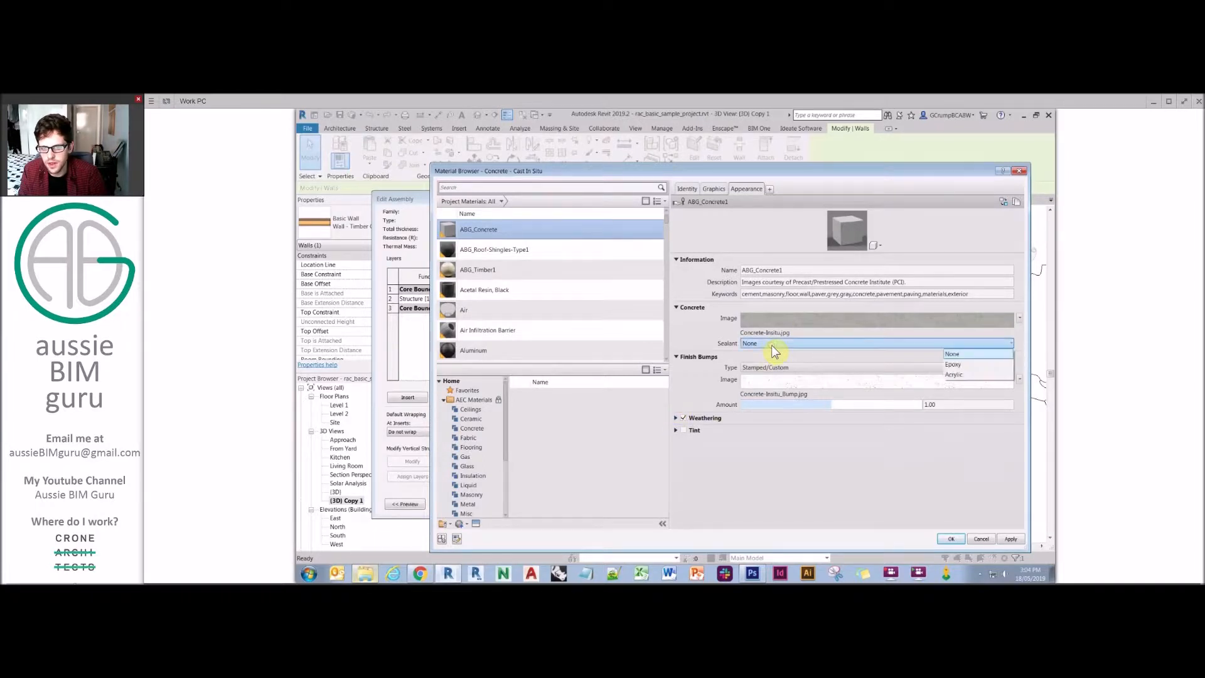
pyautogui.click(967, 353)
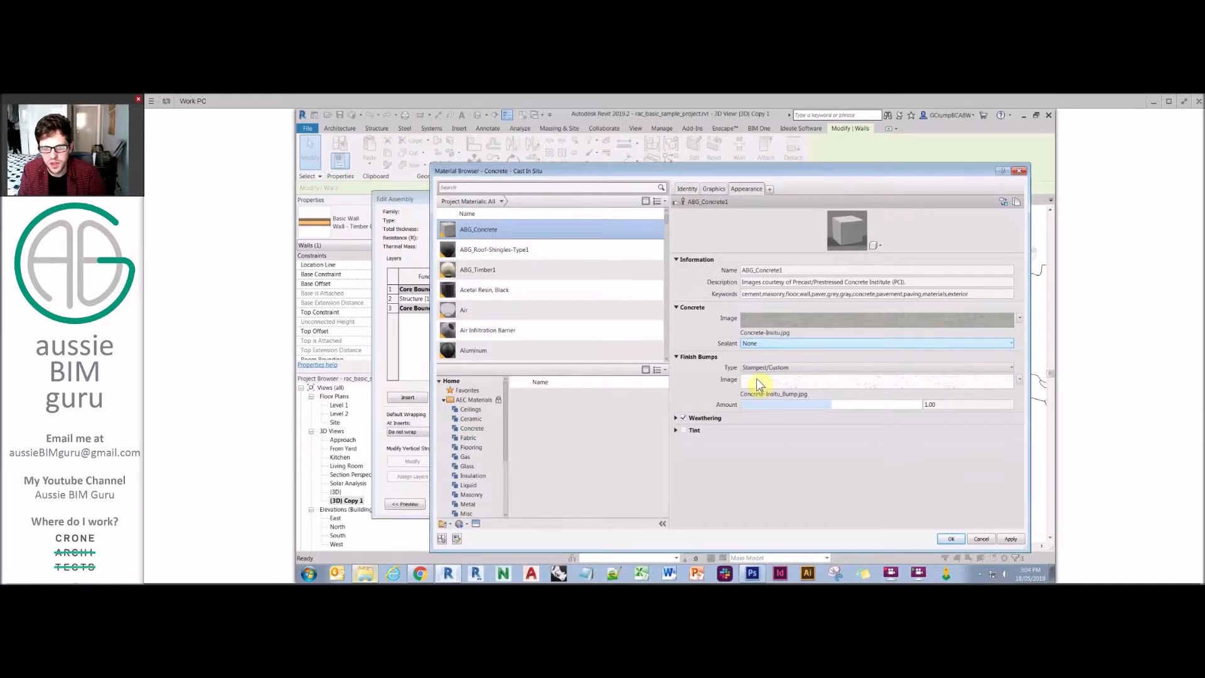
# - Enlarge the concrete appearance preview, switch its scene to Plane and reduce the preview to a medium size
pyautogui.moveTo(894, 271); pyautogui.dragTo(890, 409)
pyautogui.click(955, 407)
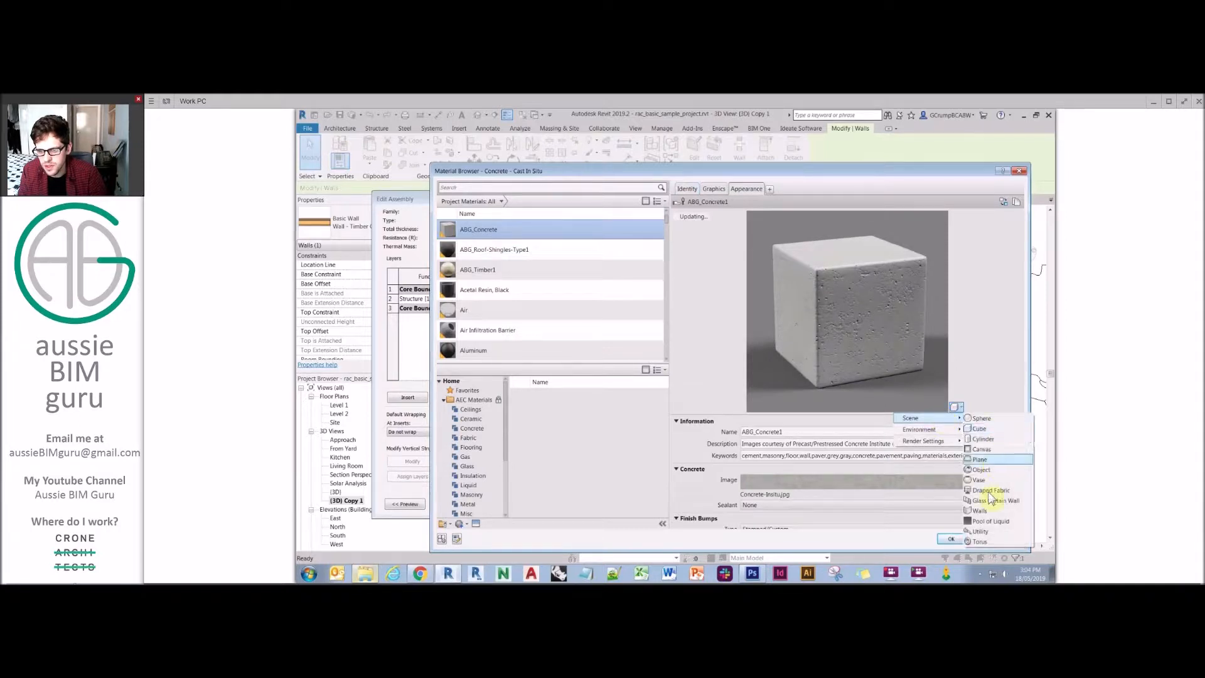
pyautogui.click(986, 458)
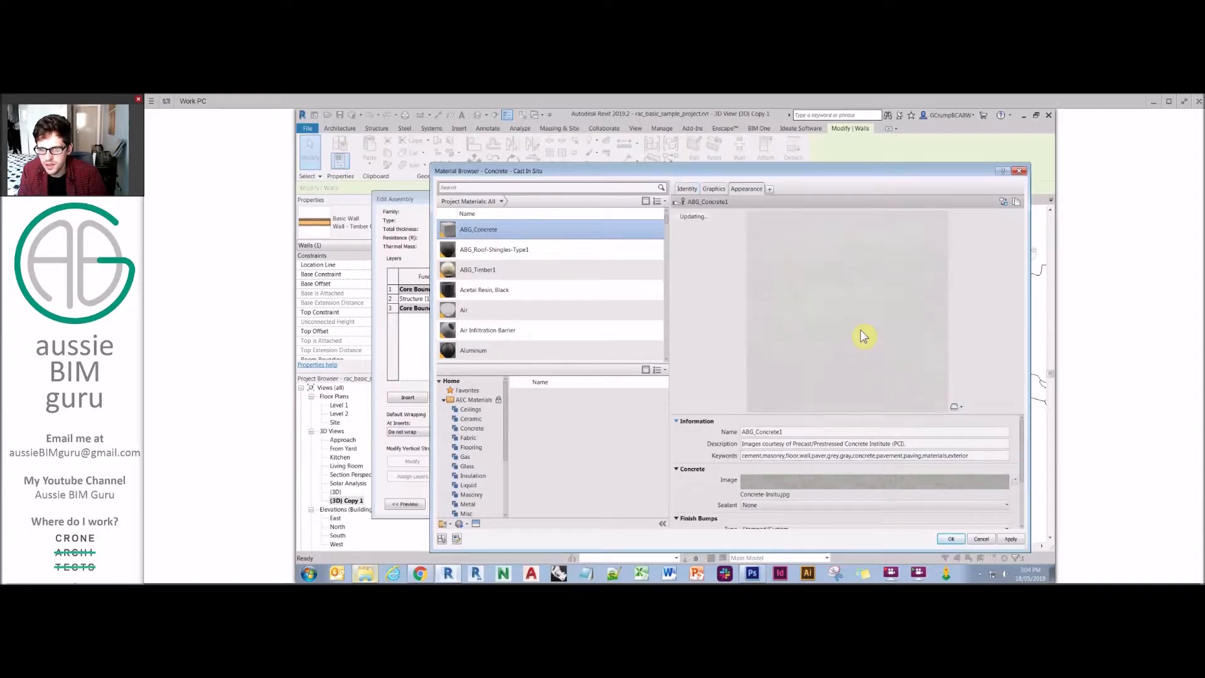
pyautogui.moveTo(979, 413); pyautogui.dragTo(973, 317)
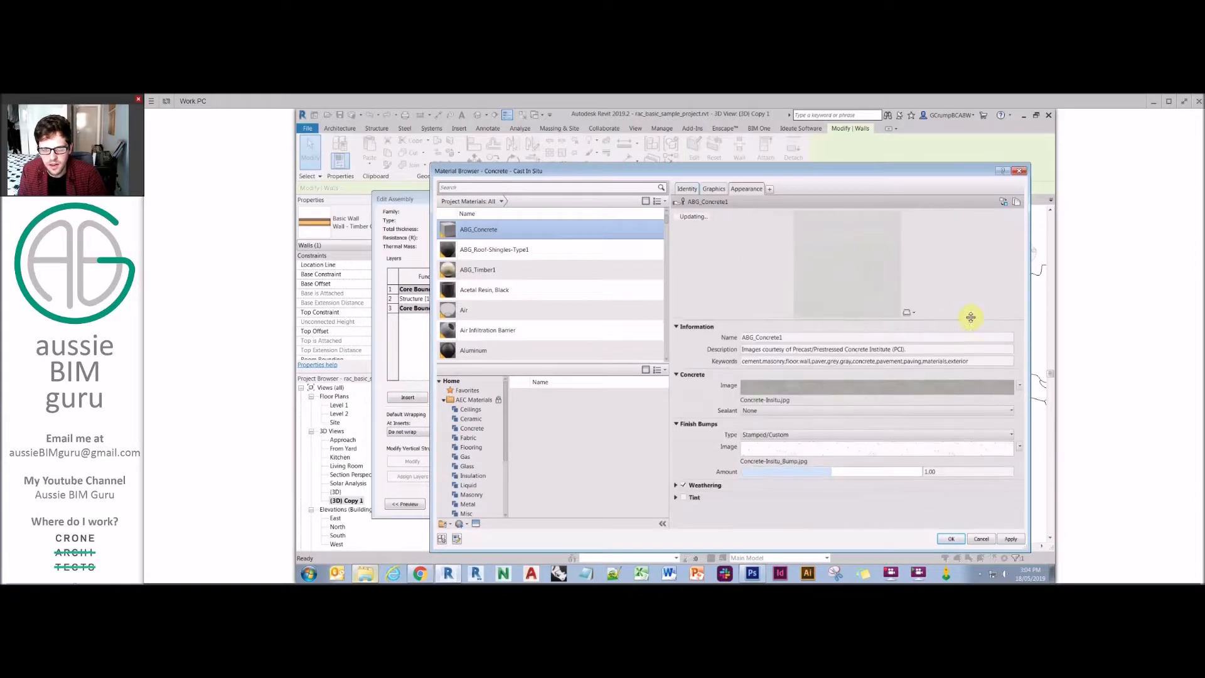
# - Look at the appearance of the ABG_Roof-Shingles-Type1 material for comparison and return to ABG_Concrete
pyautogui.click(495, 270)
pyautogui.click(492, 255)
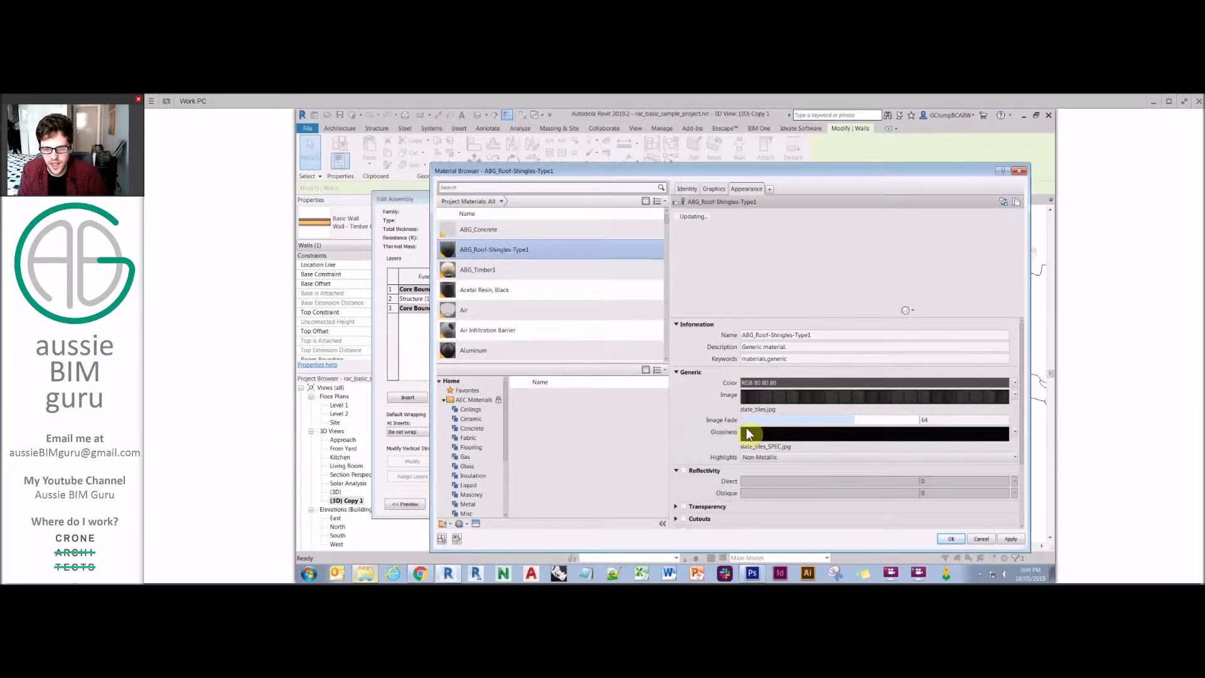
pyautogui.click(492, 229)
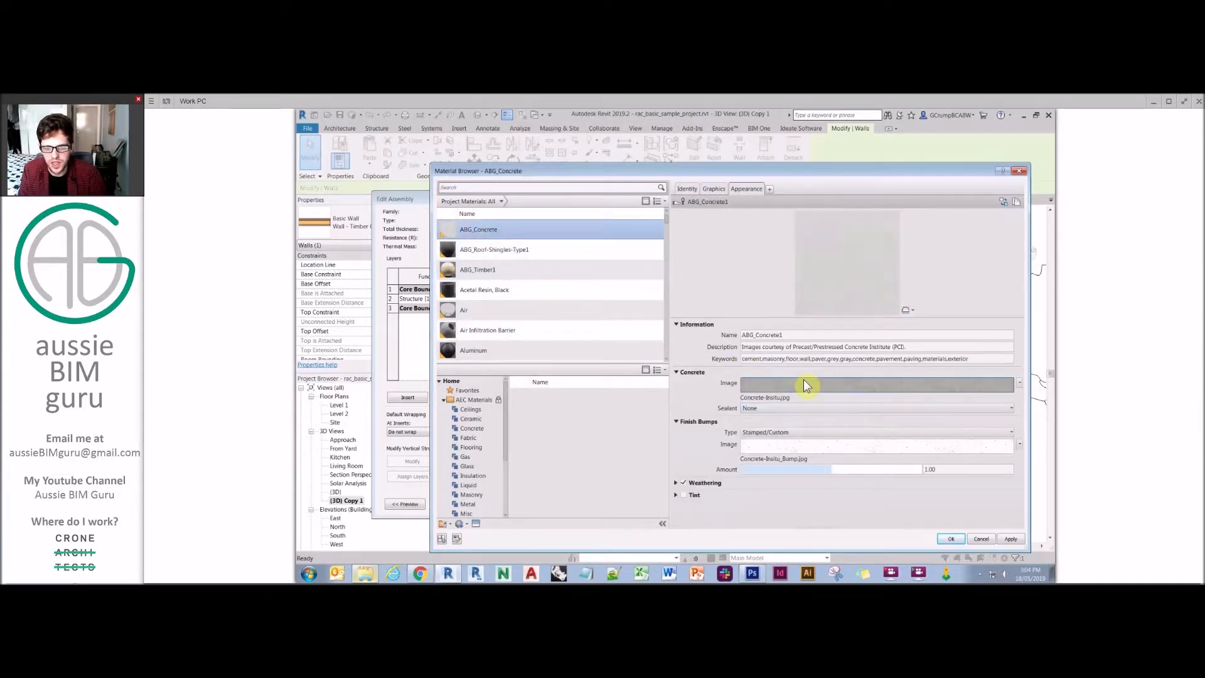
# - Set the concrete's finish bumps type to Polished and switch the appearance preview to the Walls scene
pyautogui.click(781, 433)
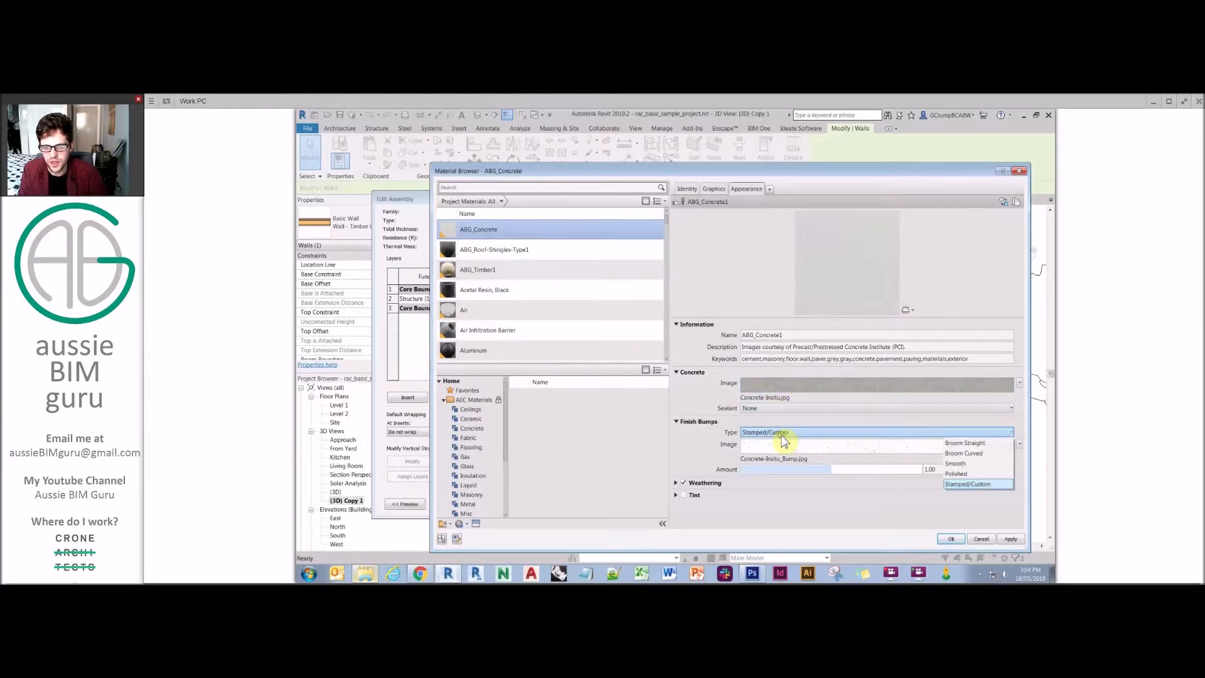
pyautogui.click(973, 473)
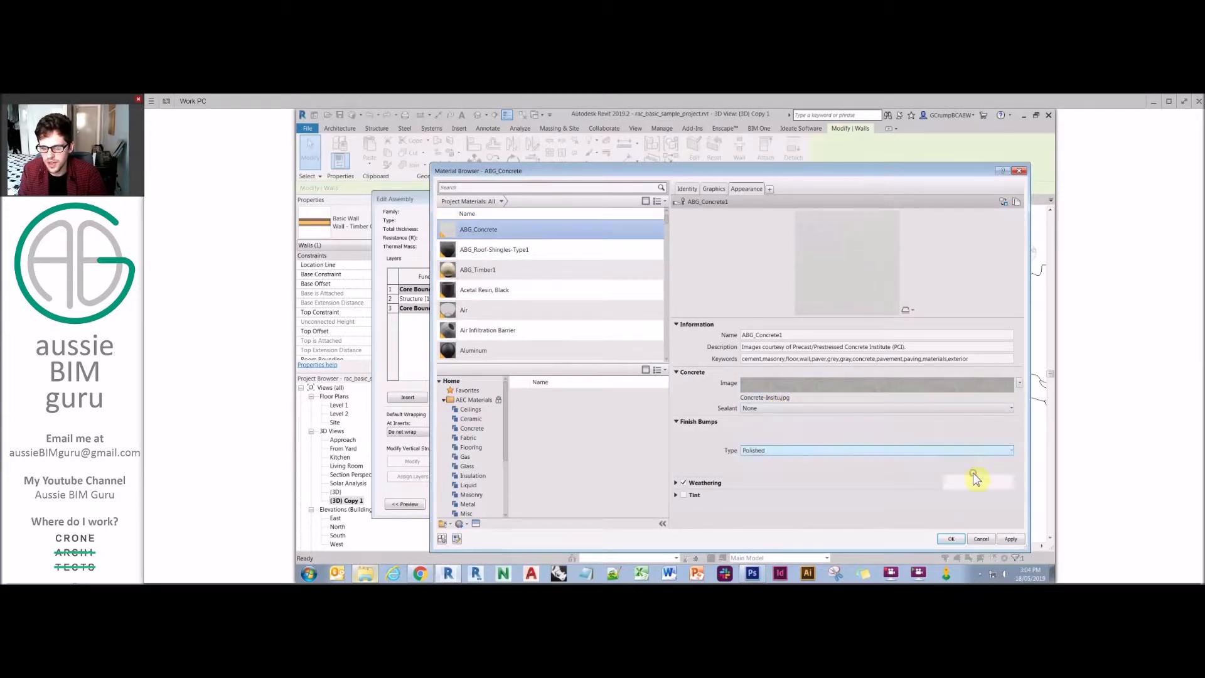
pyautogui.click(907, 310)
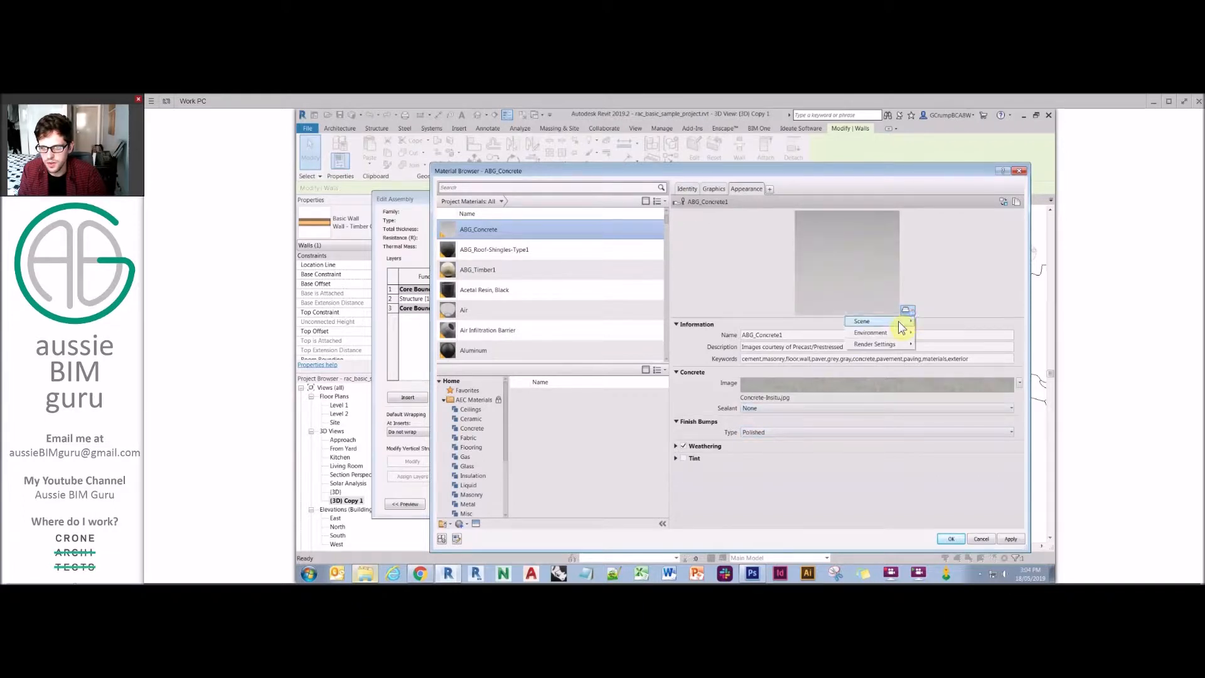
pyautogui.moveTo(899, 322)
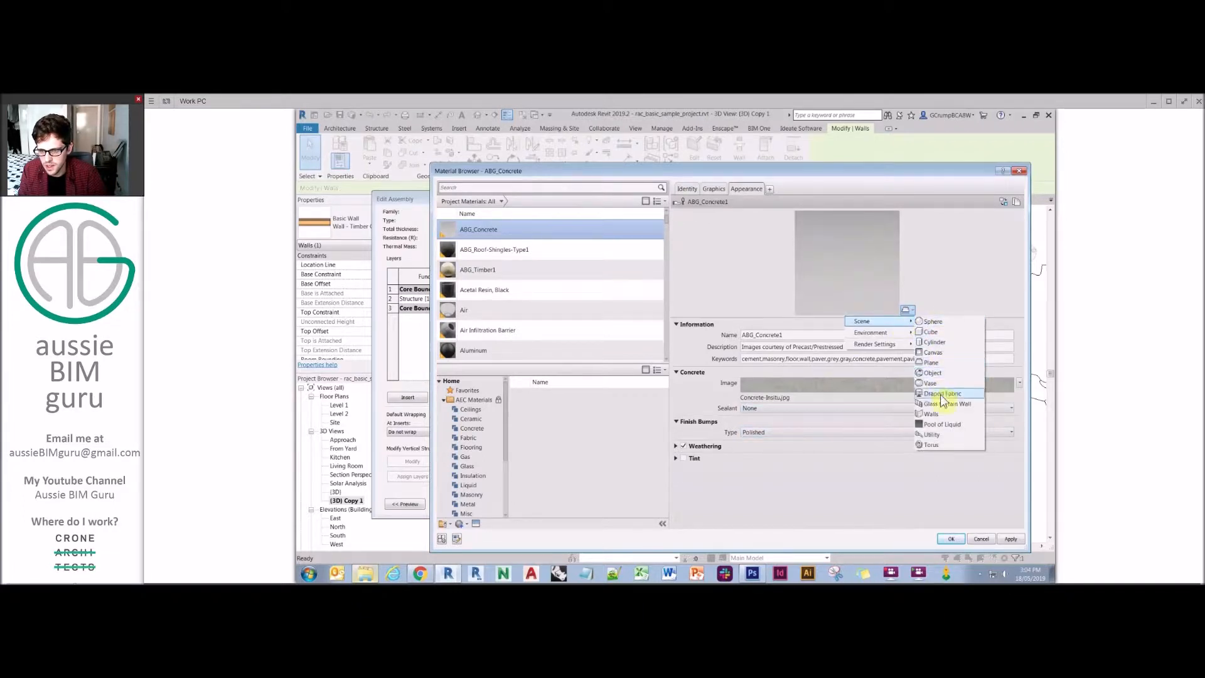
pyautogui.click(938, 425)
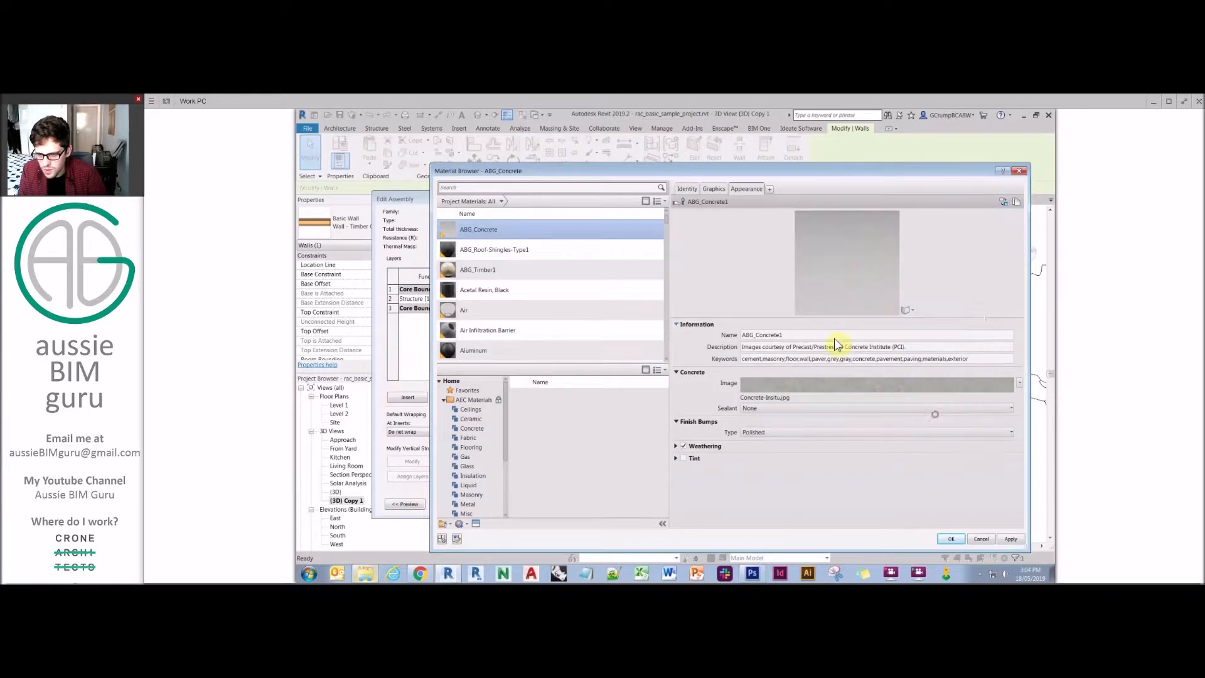
# - Enlarge the concrete appearance preview, then accept ABG_Concrete as the structure layer's material and confirm the wall assembly
pyautogui.moveTo(931, 332); pyautogui.dragTo(938, 407)
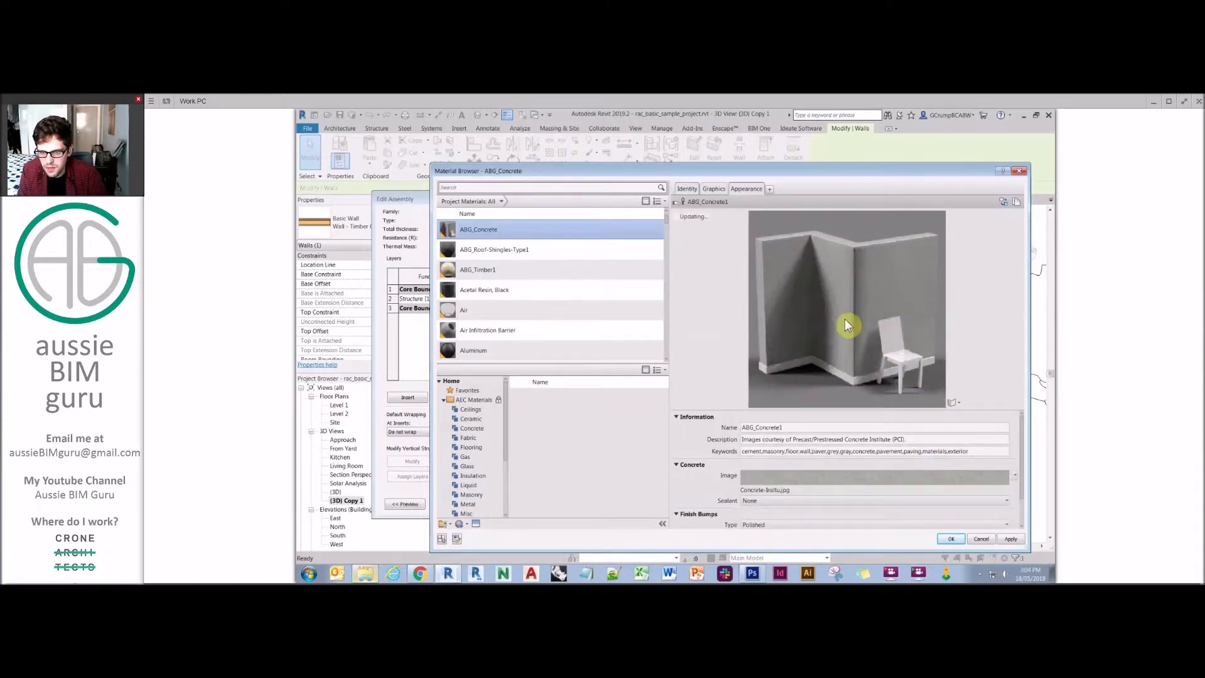
pyautogui.click(951, 538)
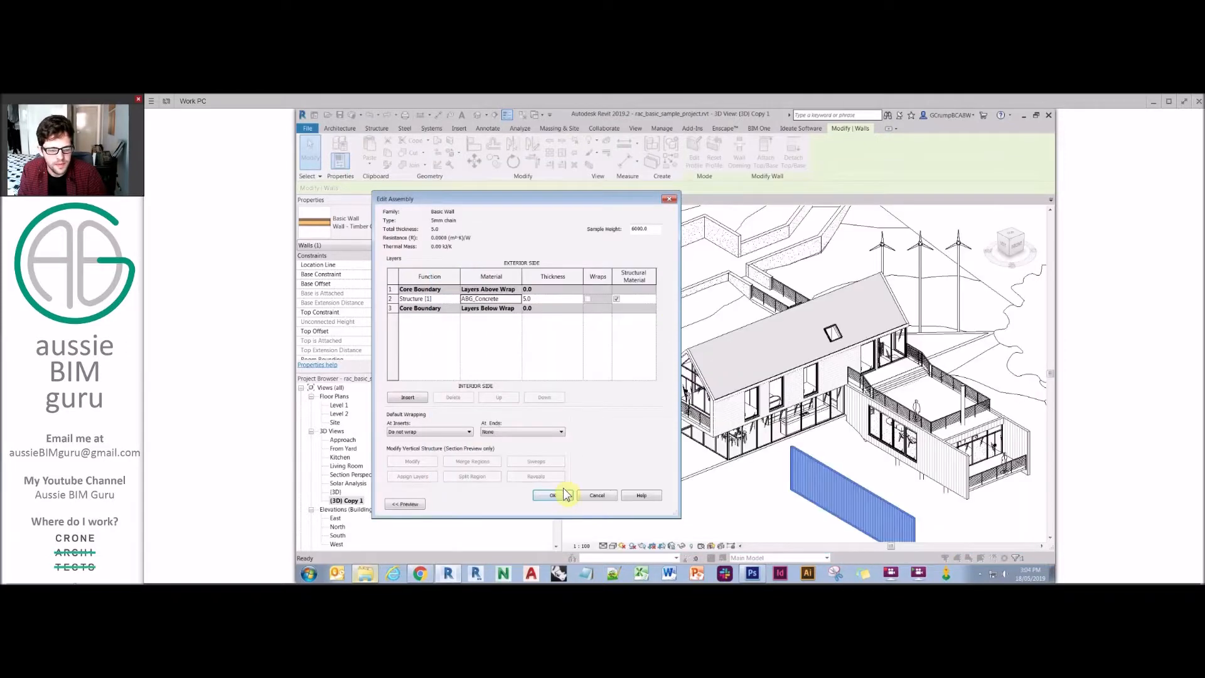
pyautogui.click(563, 496)
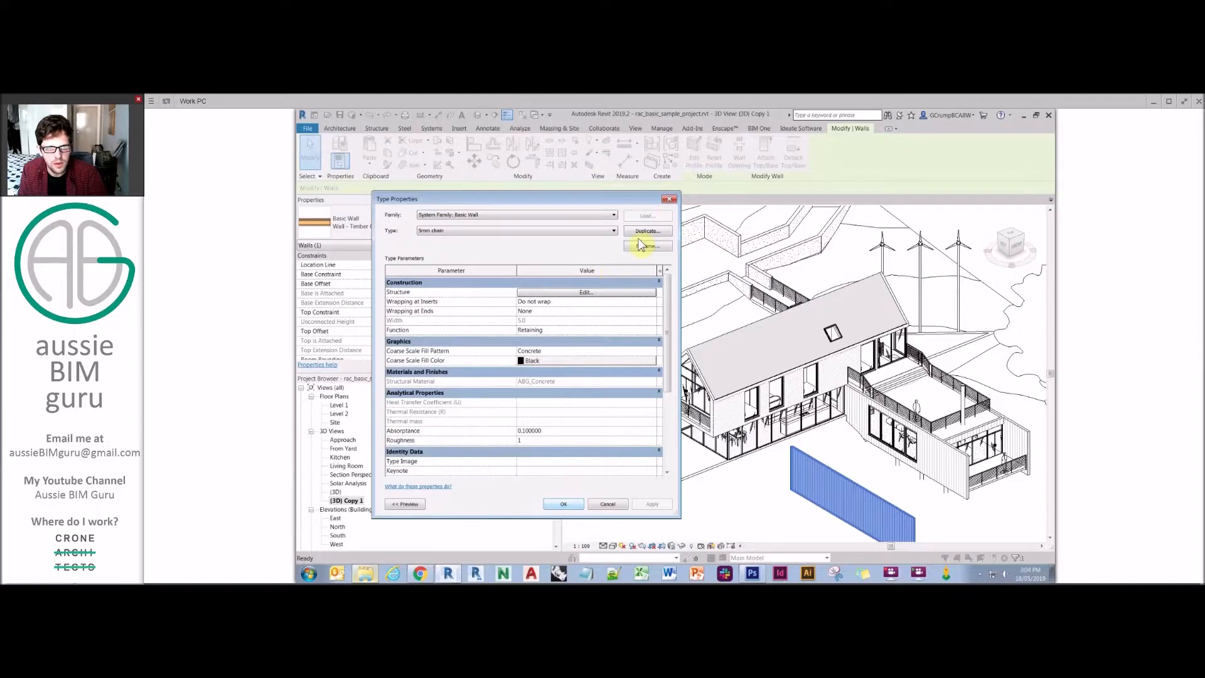
# - From the wall structure layer's material selection, duplicate the ABG_Carpet-Type1 material and name the copy ABG_ChainMesh-Type1
pyautogui.click(627, 293)
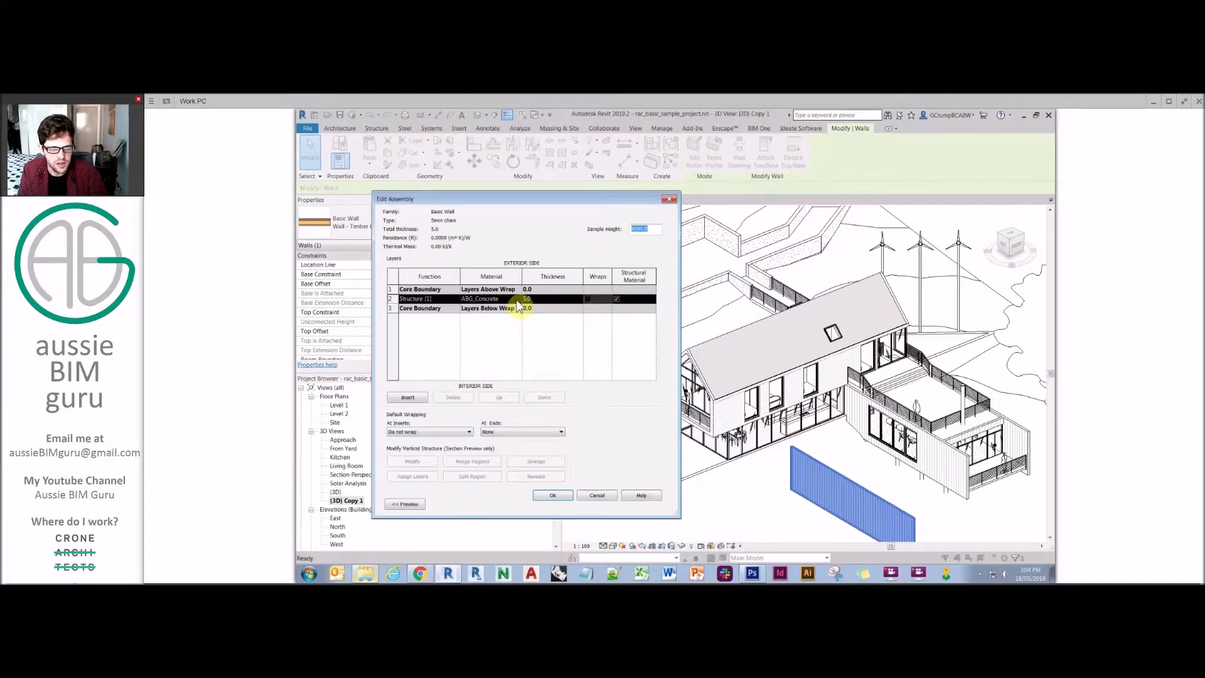
pyautogui.click(517, 300)
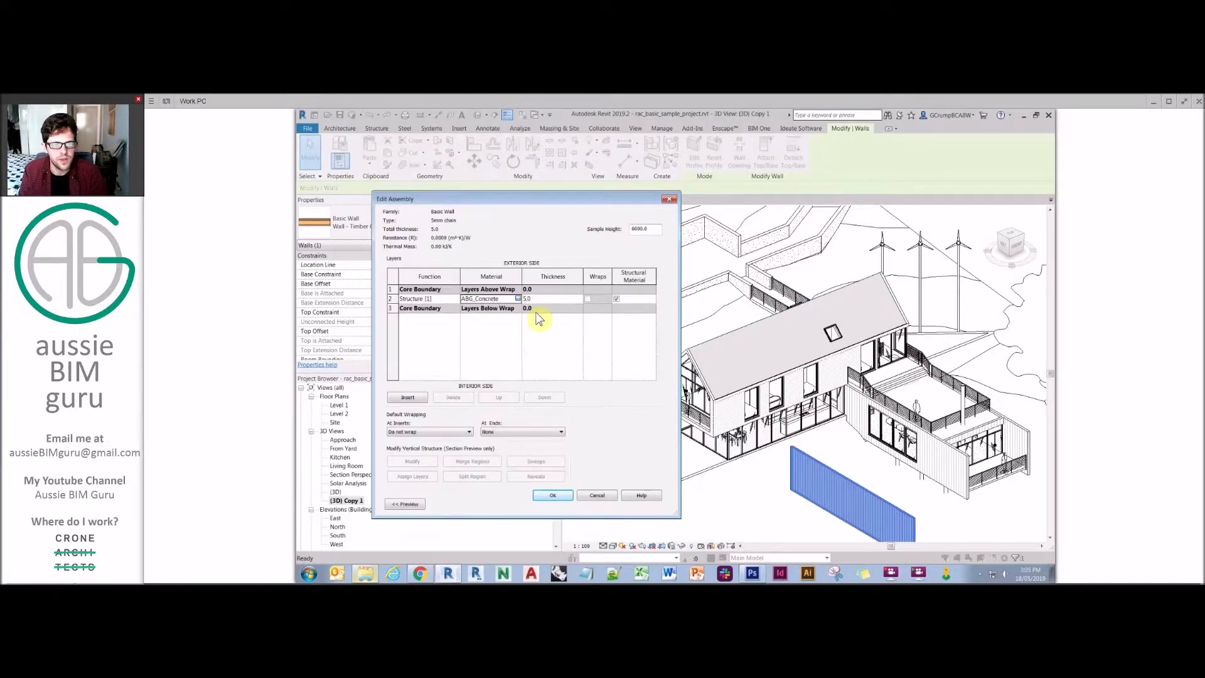
pyautogui.click(519, 299)
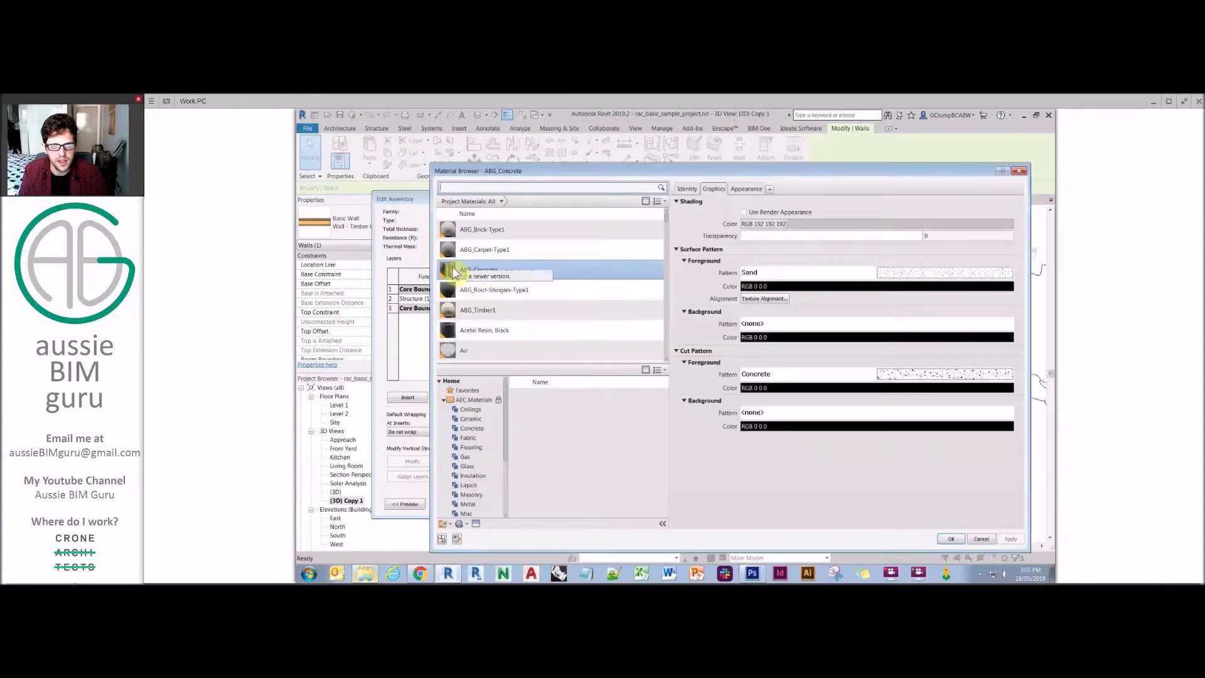
pyautogui.click(504, 250)
pyautogui.rightClick(503, 249)
pyautogui.click(515, 261)
pyautogui.press('capslock')
pyautogui.write('ABG_ChainMesh-Typ')
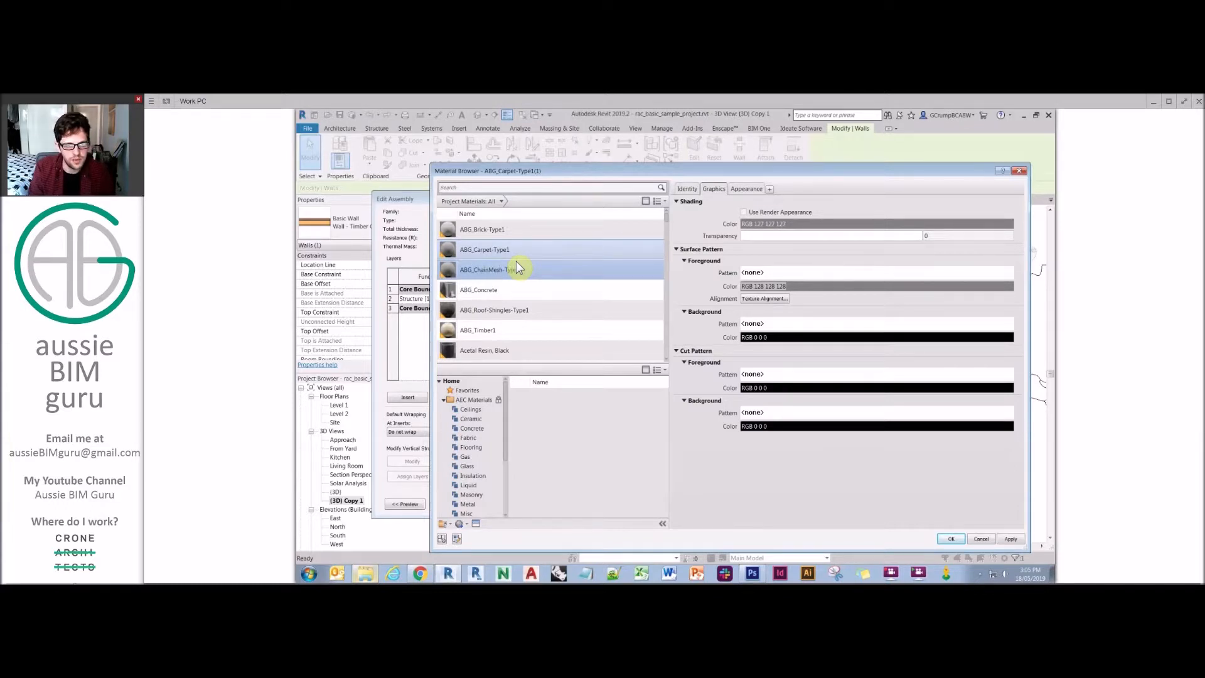
pyautogui.write('e1')
pyautogui.press('Return')
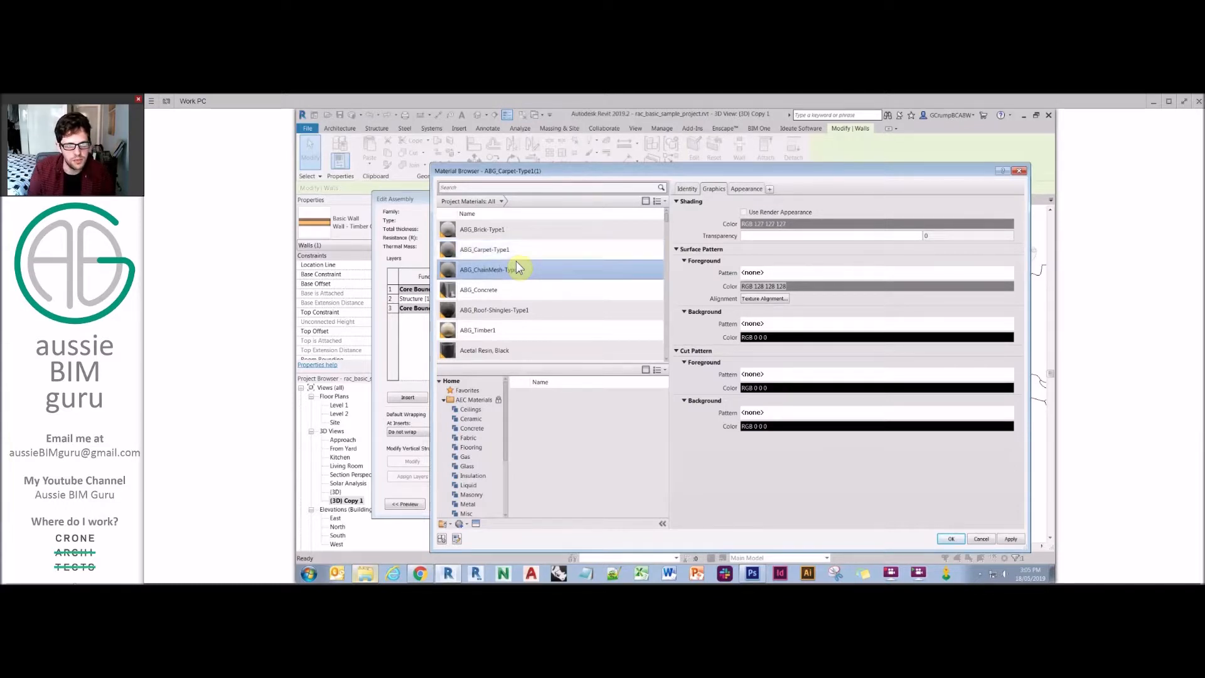
# - Rename the new material's appearance asset to match the material name, ABG_ChainMesh-Type1, keeping its description and keywords
pyautogui.click(746, 188)
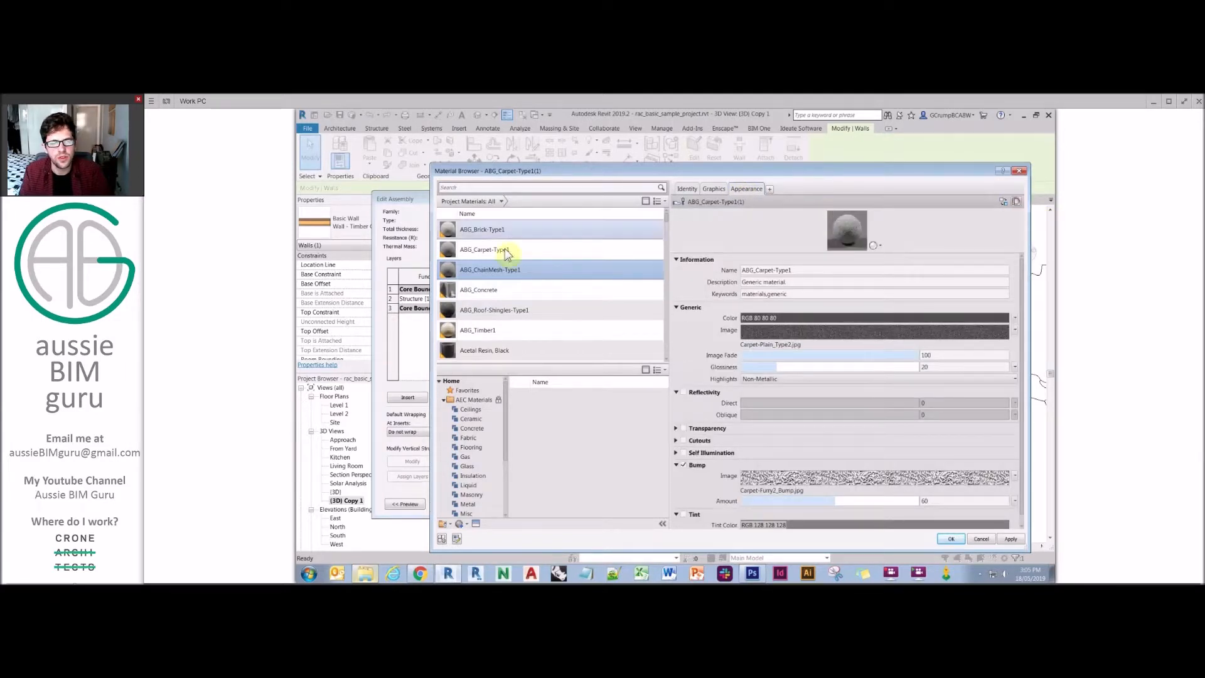
pyautogui.rightClick(524, 269)
pyautogui.click(540, 296)
pyautogui.hotkey('ctrl', 'c')
pyautogui.click(796, 268)
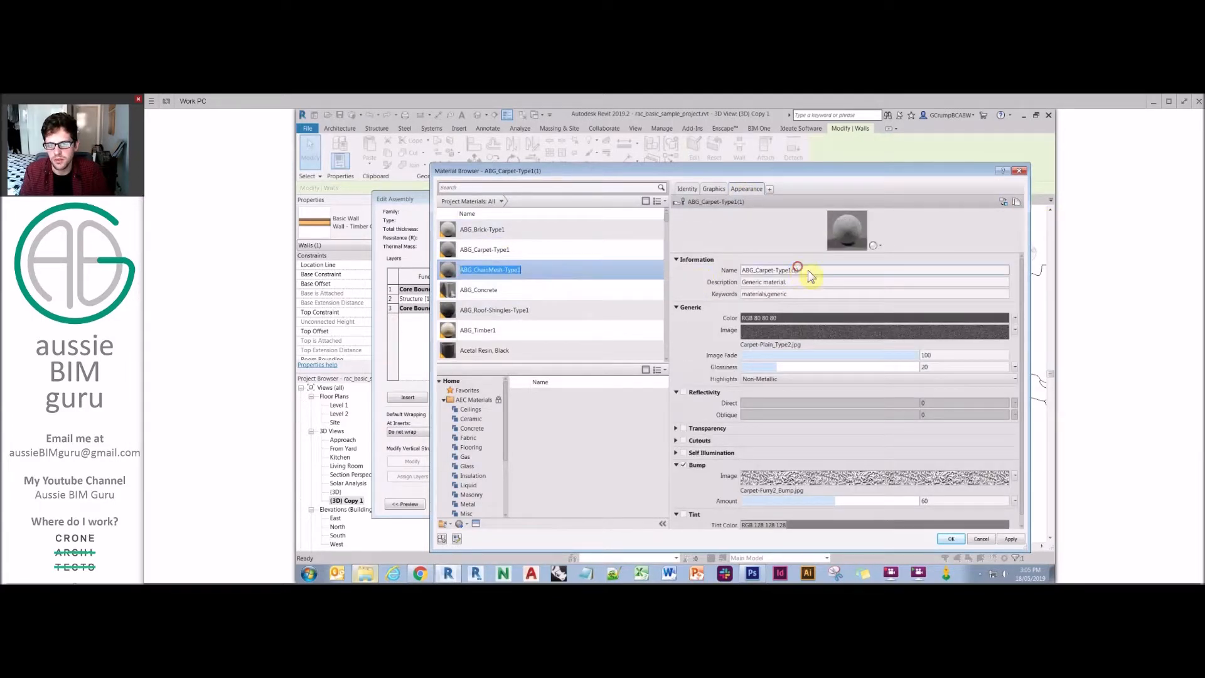
pyautogui.moveTo(813, 269); pyautogui.dragTo(694, 268)
pyautogui.hotkey('ctrl', 'v')
pyautogui.click(784, 298)
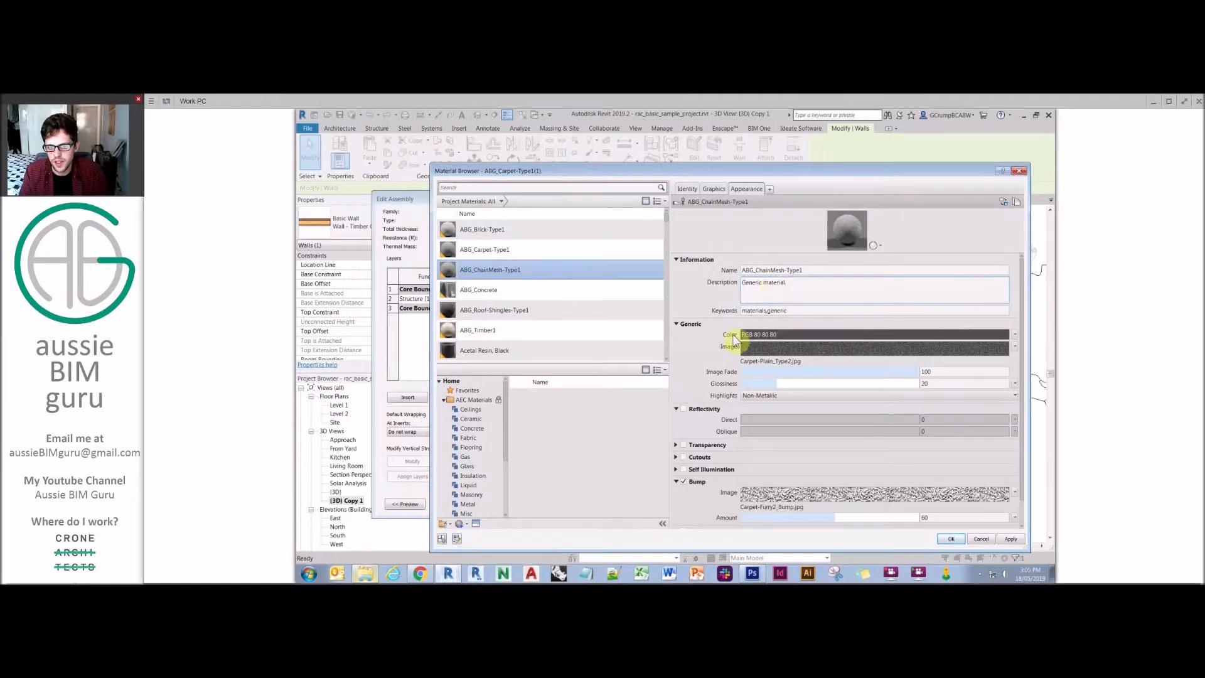
pyautogui.moveTo(802, 284); pyautogui.dragTo(711, 278)
pyautogui.click(776, 312)
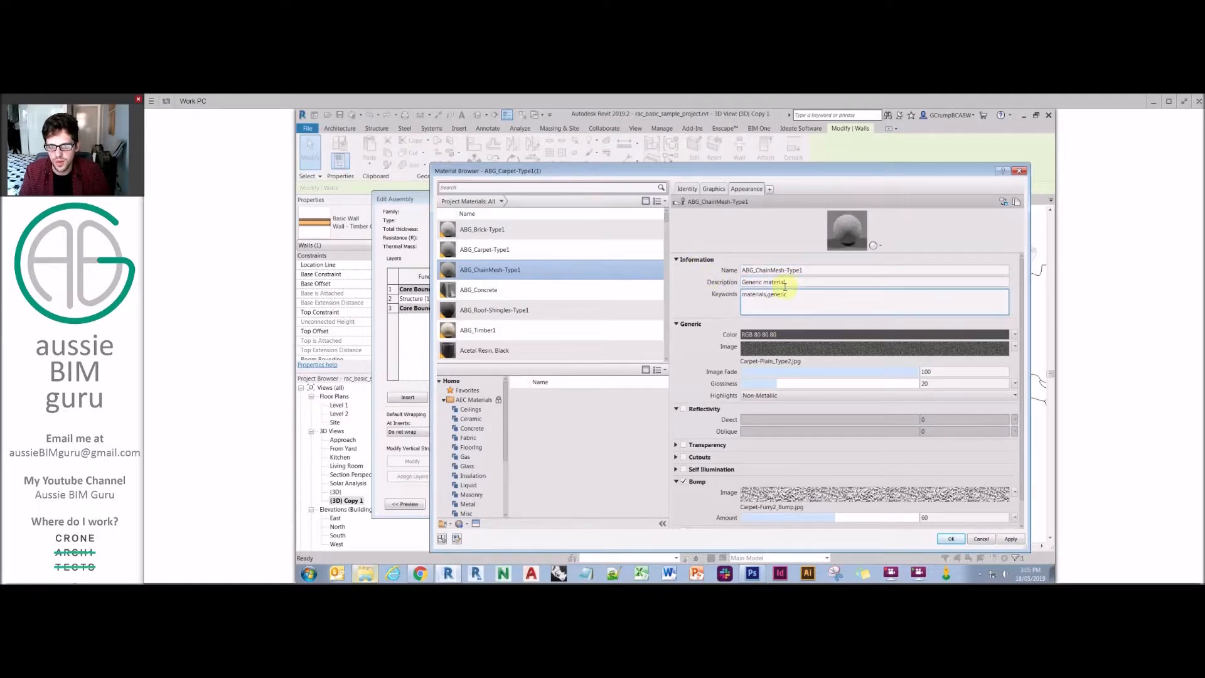
# - Replace the generic image with Fencing_Diffuse.tif from the Fence folder, viewing the files as extra large icons
pyautogui.click(794, 362)
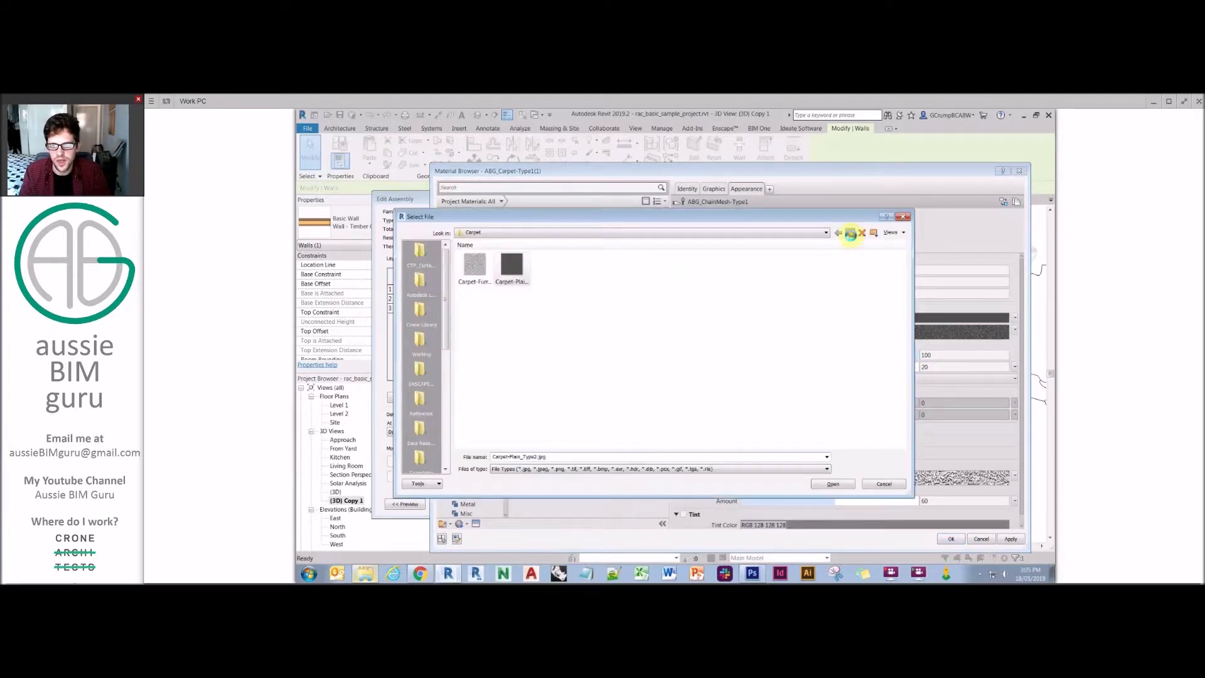
pyautogui.click(850, 234)
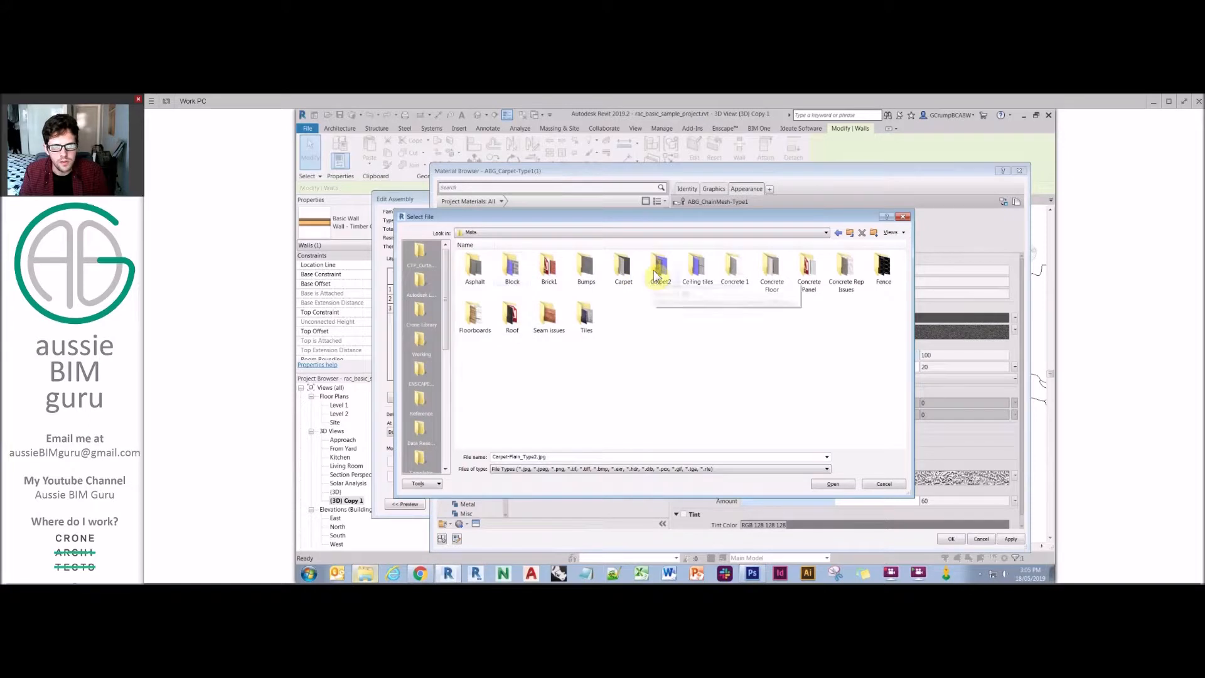
pyautogui.doubleClick(885, 265)
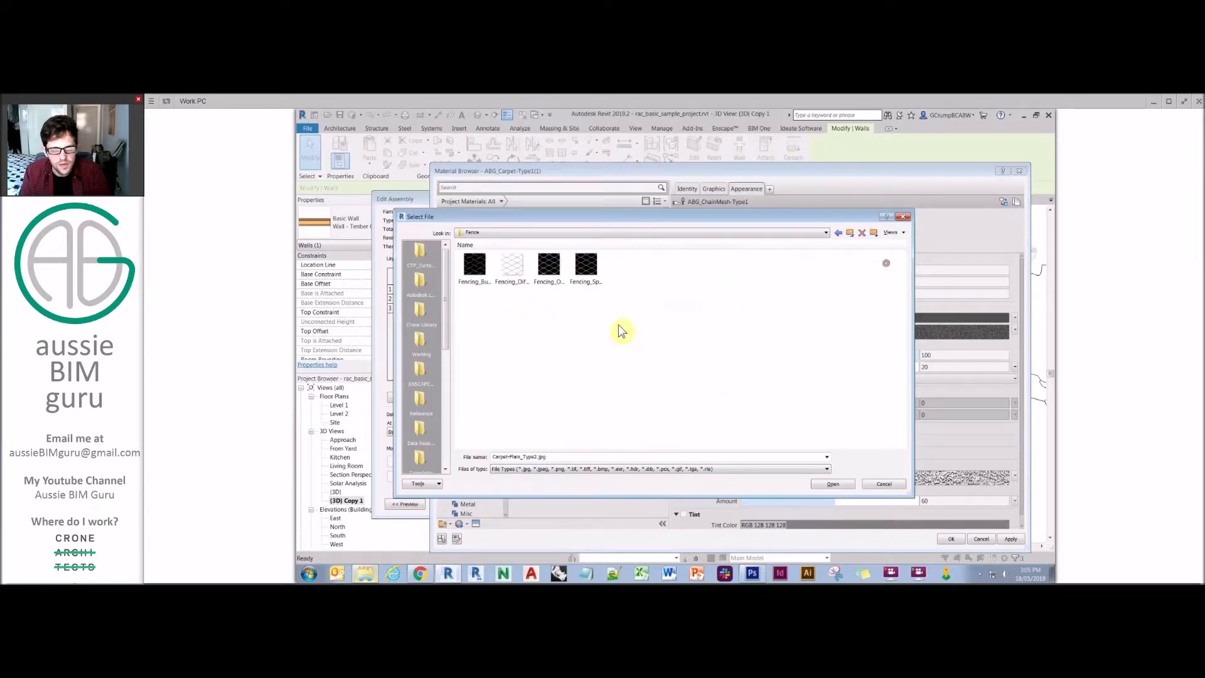
pyautogui.rightClick(520, 305)
pyautogui.moveTo(541, 309)
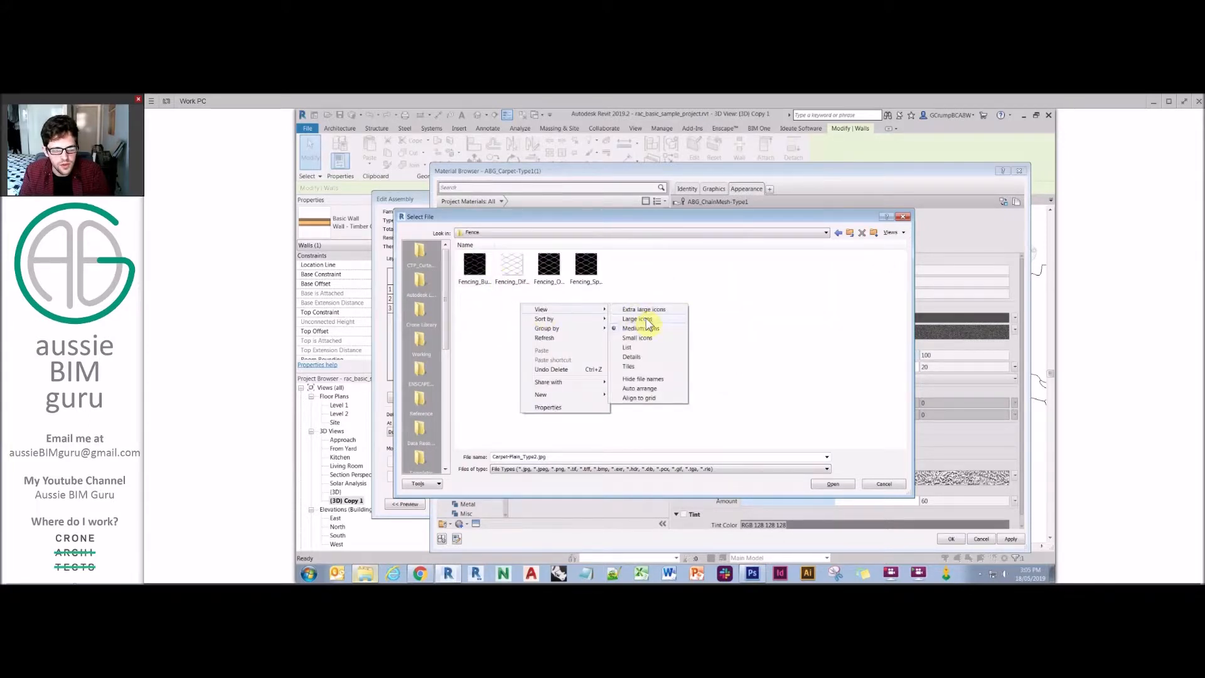
pyautogui.click(649, 311)
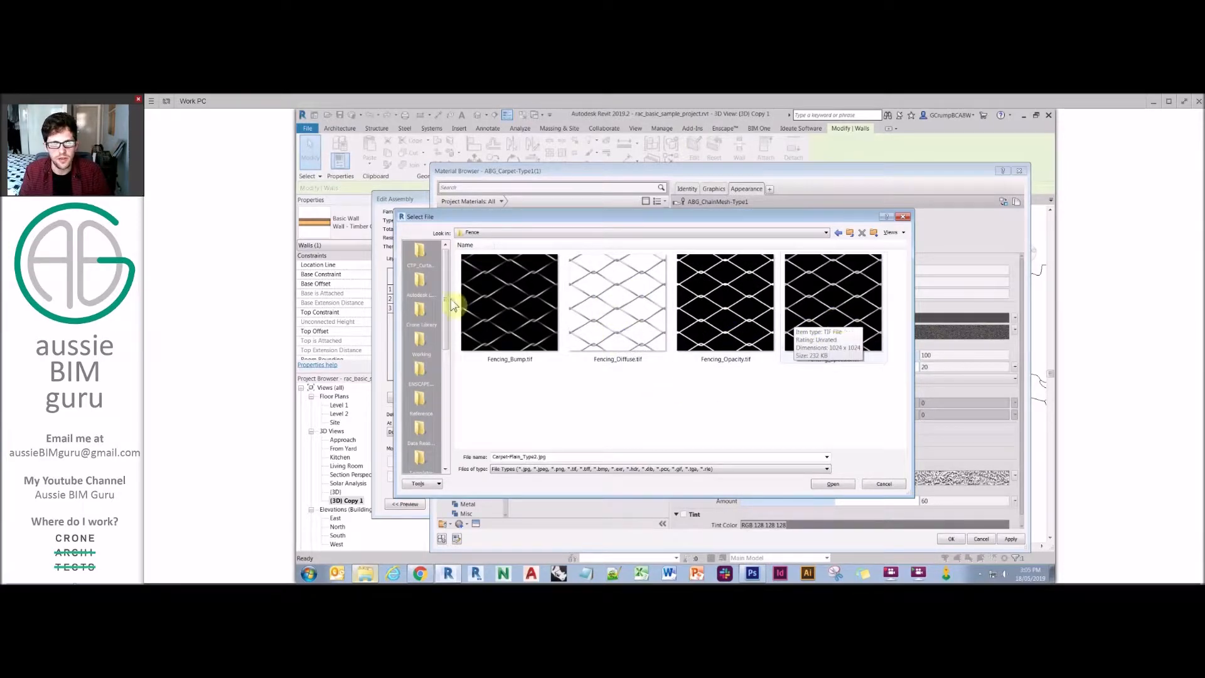
pyautogui.doubleClick(615, 288)
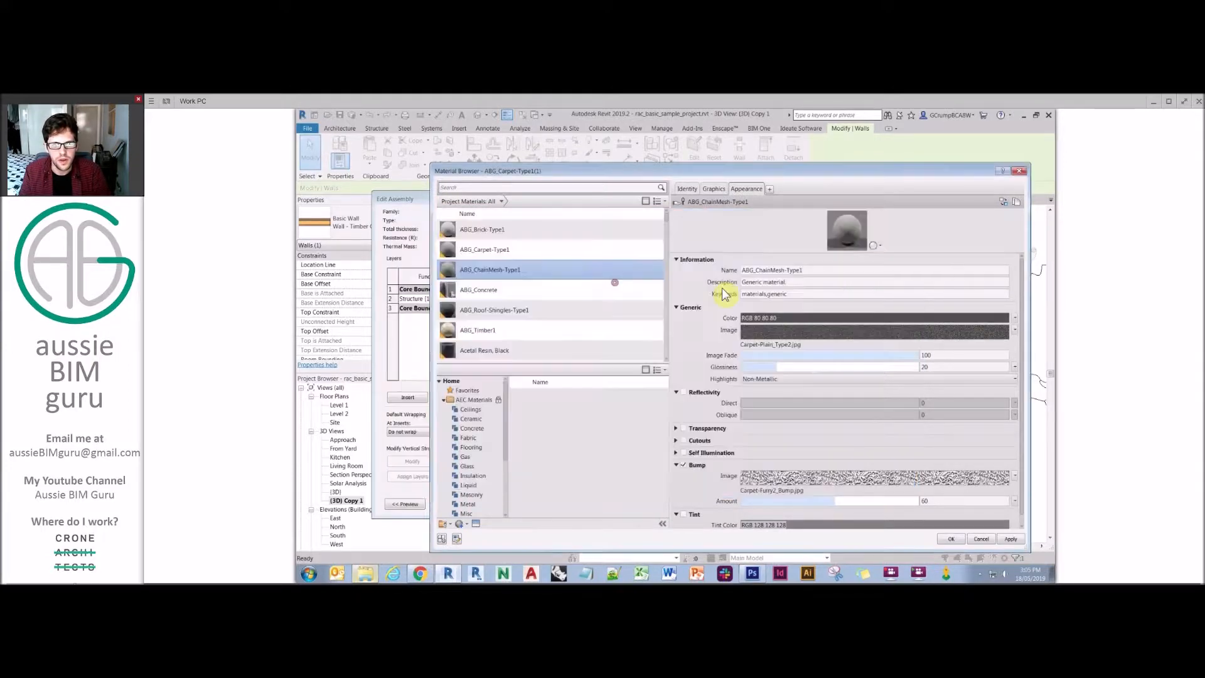
# - Edit the Fencing_Diffuse texture and set its sample size to 450 mm wide by 450 mm high
pyautogui.click(789, 334)
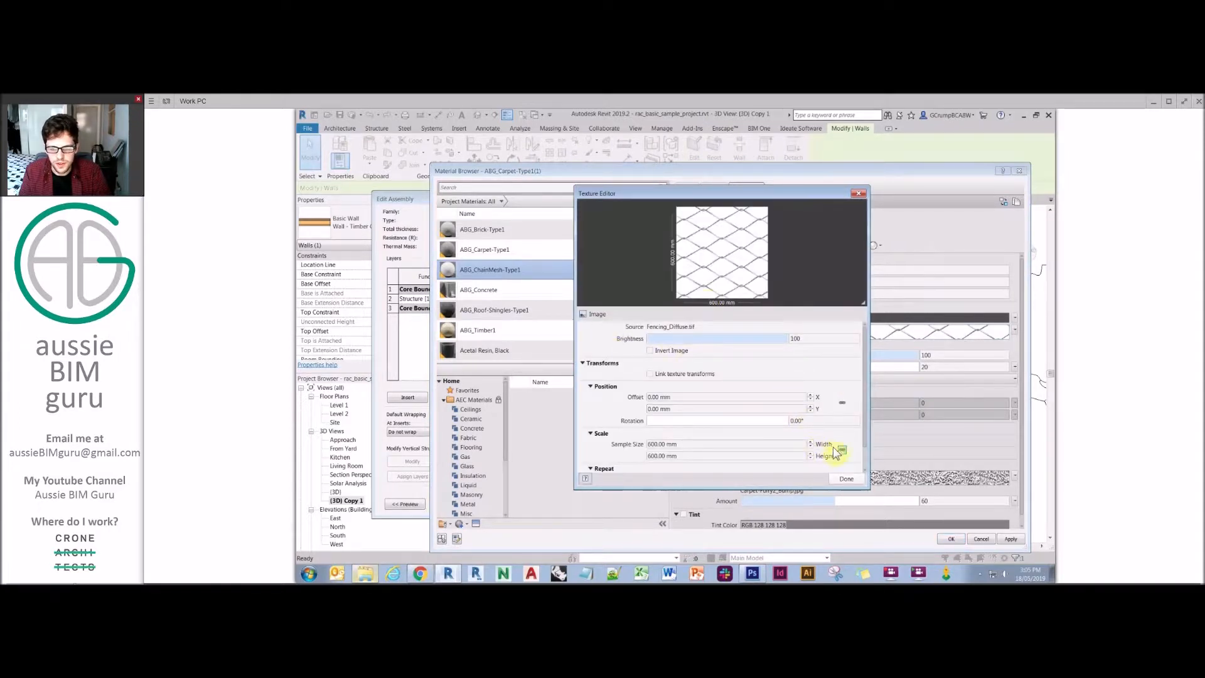
pyautogui.click(775, 443)
pyautogui.write('450')
pyautogui.press('Return')
pyautogui.click(765, 455)
pyautogui.write('450')
pyautogui.click(842, 449)
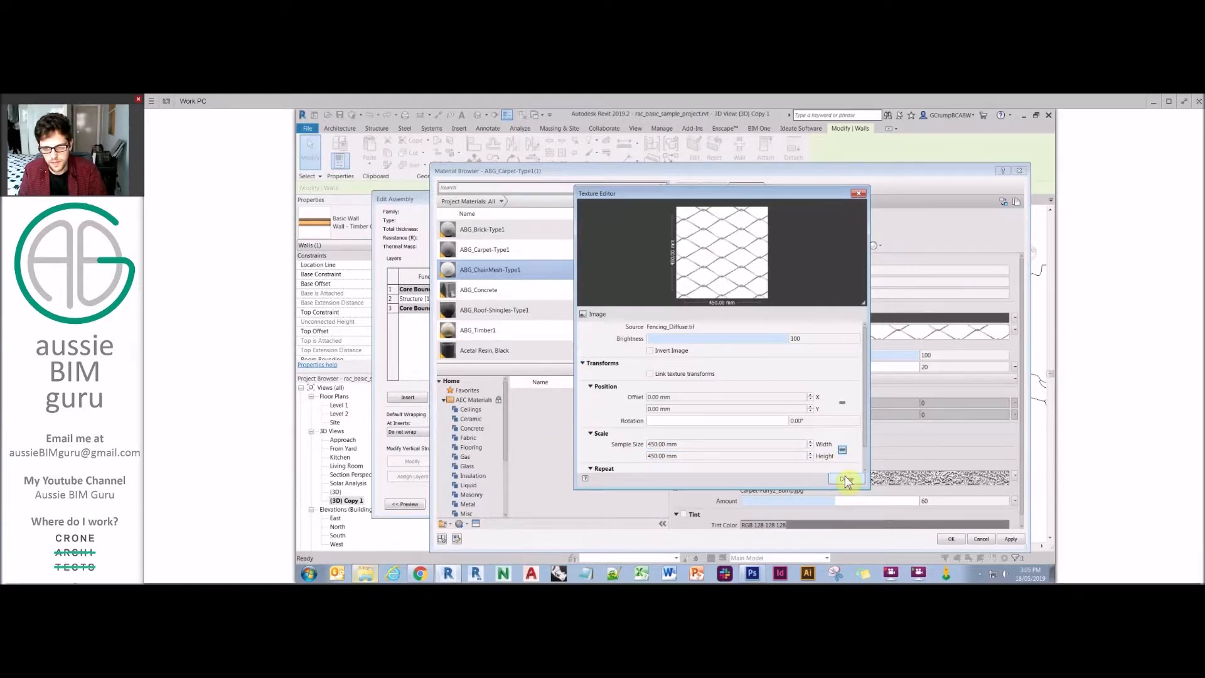
# - Try sample widths of 400, 340 and 350 mm for the diffuse fence texture
pyautogui.click(765, 445)
pyautogui.write('400')
pyautogui.press('Return')
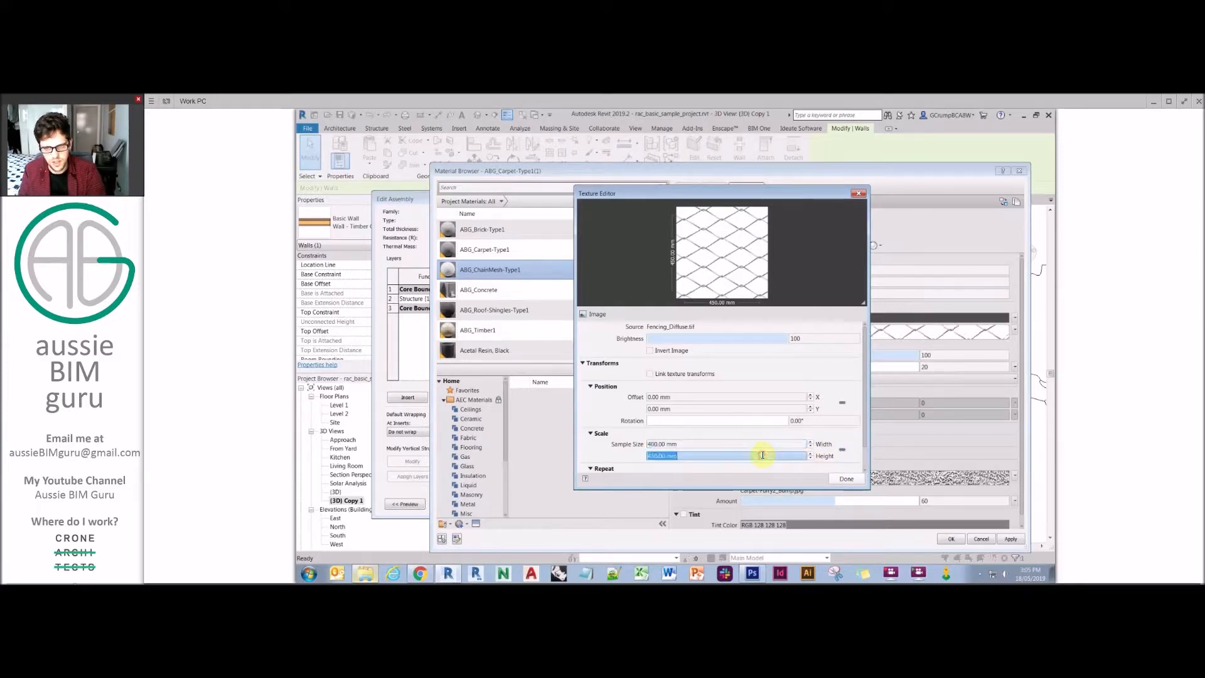
pyautogui.click(780, 443)
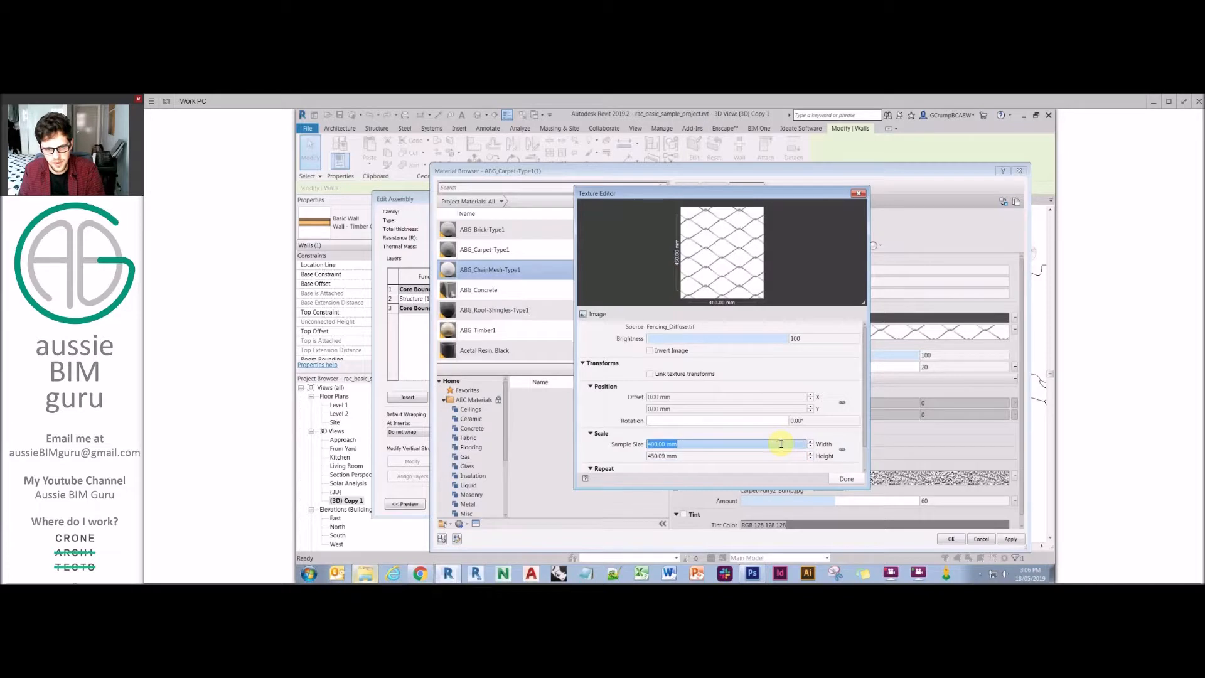
pyautogui.press('Return')
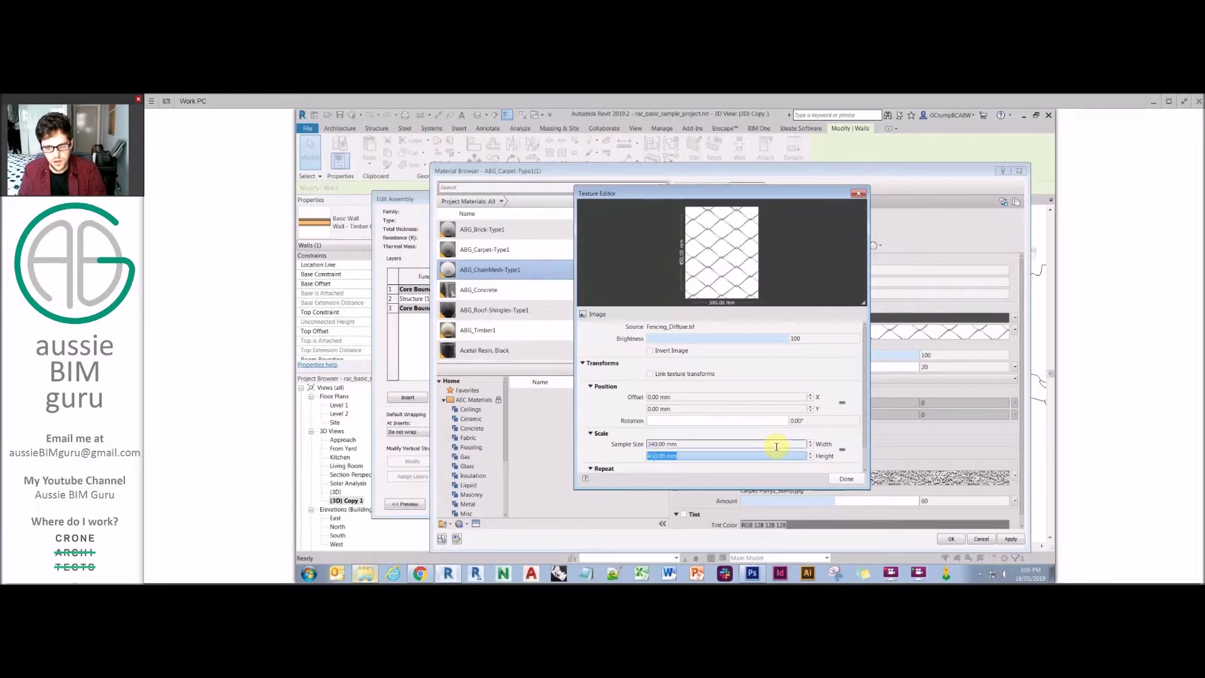
pyautogui.click(777, 444)
pyautogui.write('350')
pyautogui.press('Return')
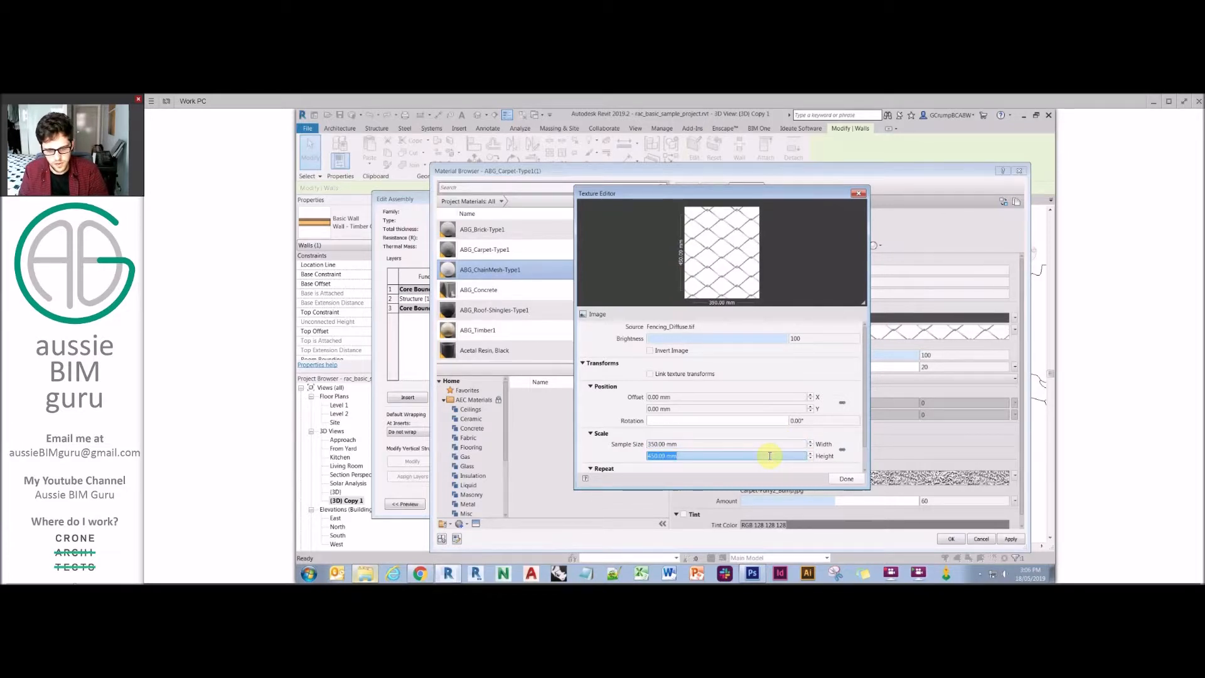
# - Set the diffuse texture's sample size to 200 mm wide by 300 mm high, link width and height, and finish editing the texture
pyautogui.click(771, 445)
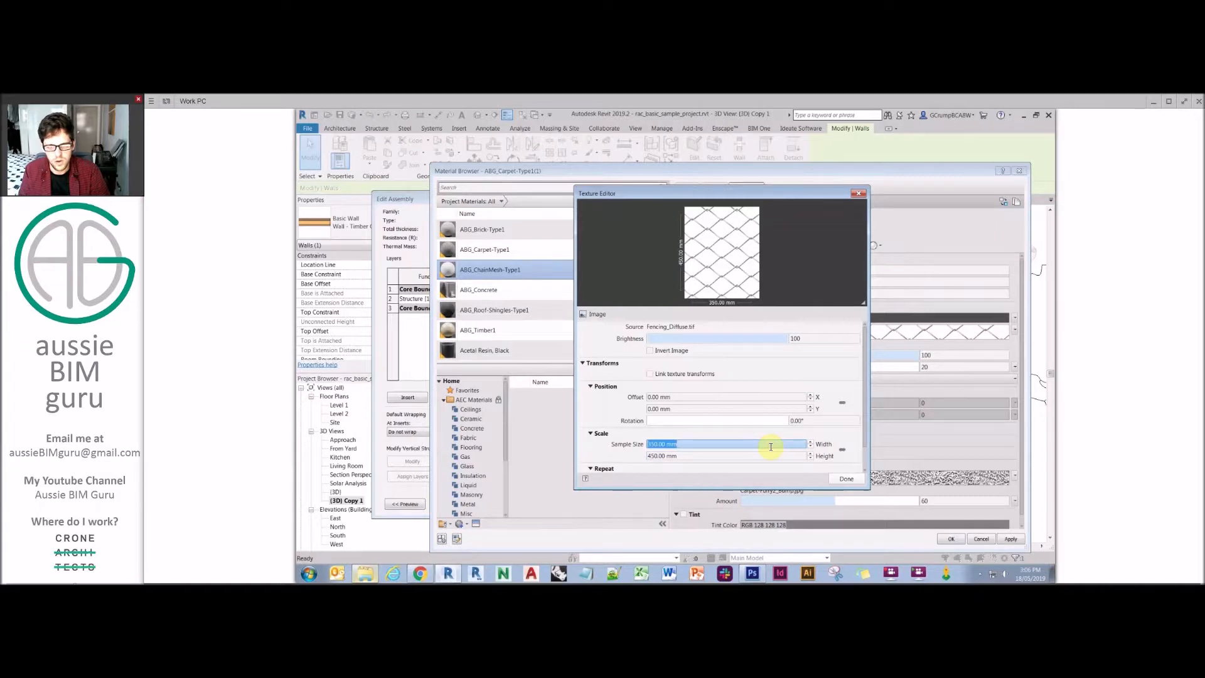
pyautogui.write('350.01')
pyautogui.press('Return')
pyautogui.write('300')
pyautogui.press('Return')
pyautogui.write('200')
pyautogui.press('Return')
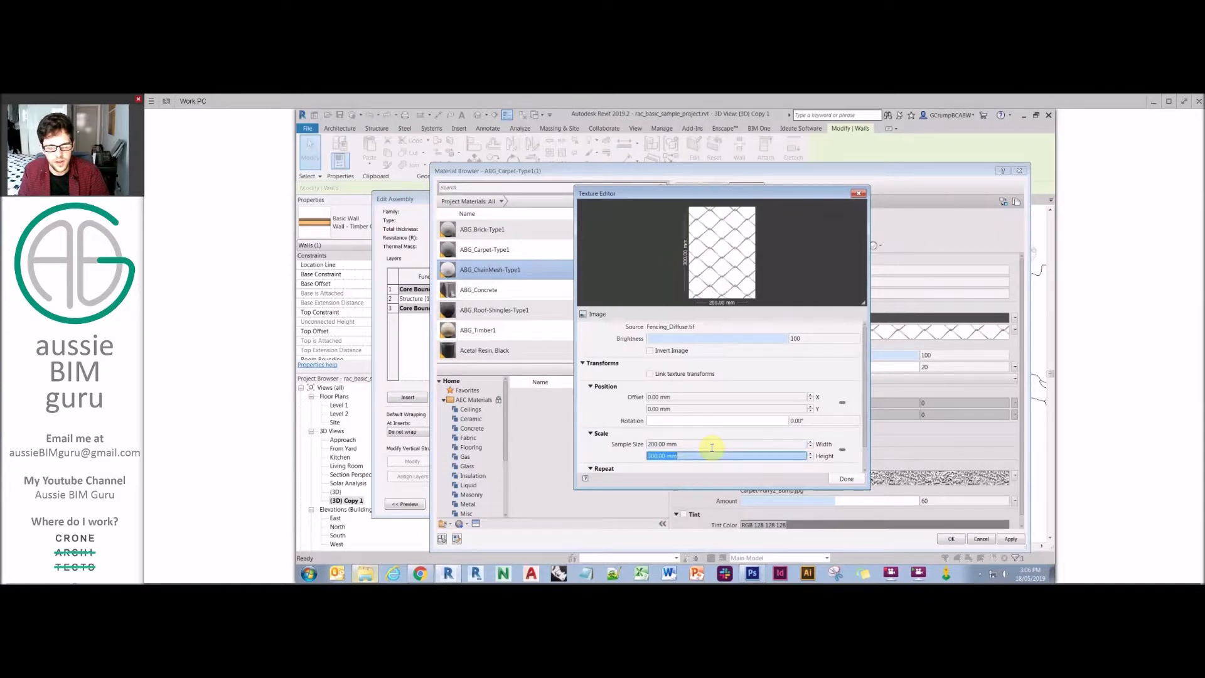
pyautogui.click(842, 451)
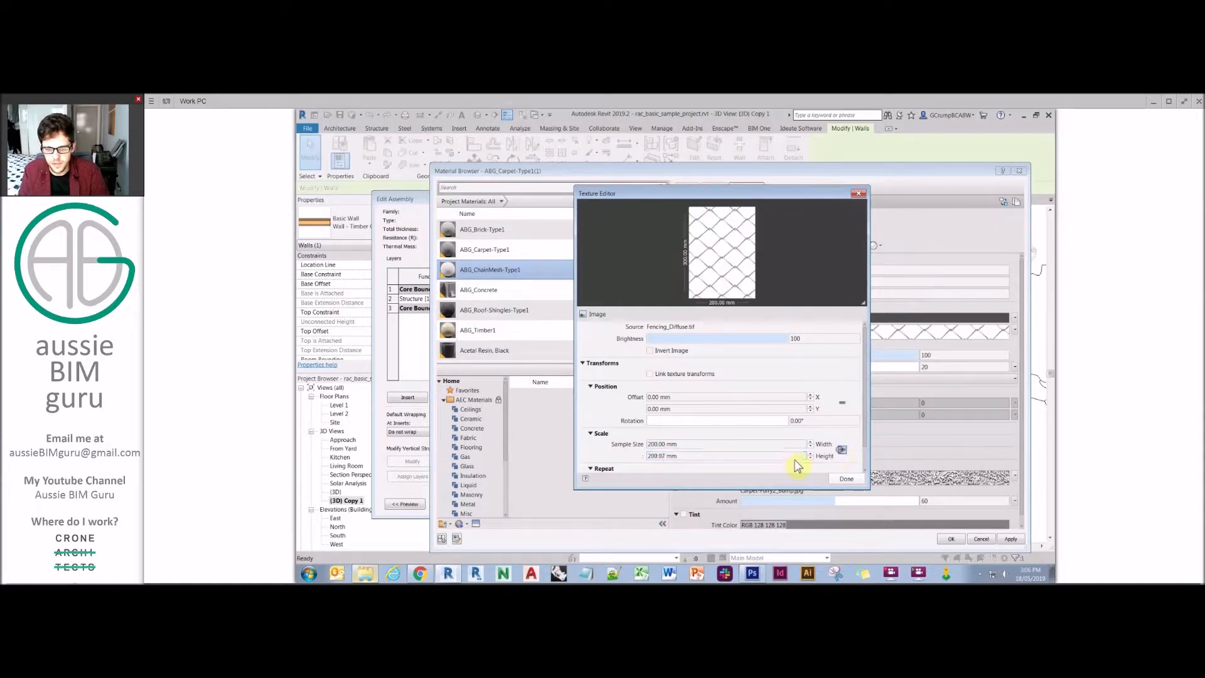
pyautogui.click(845, 478)
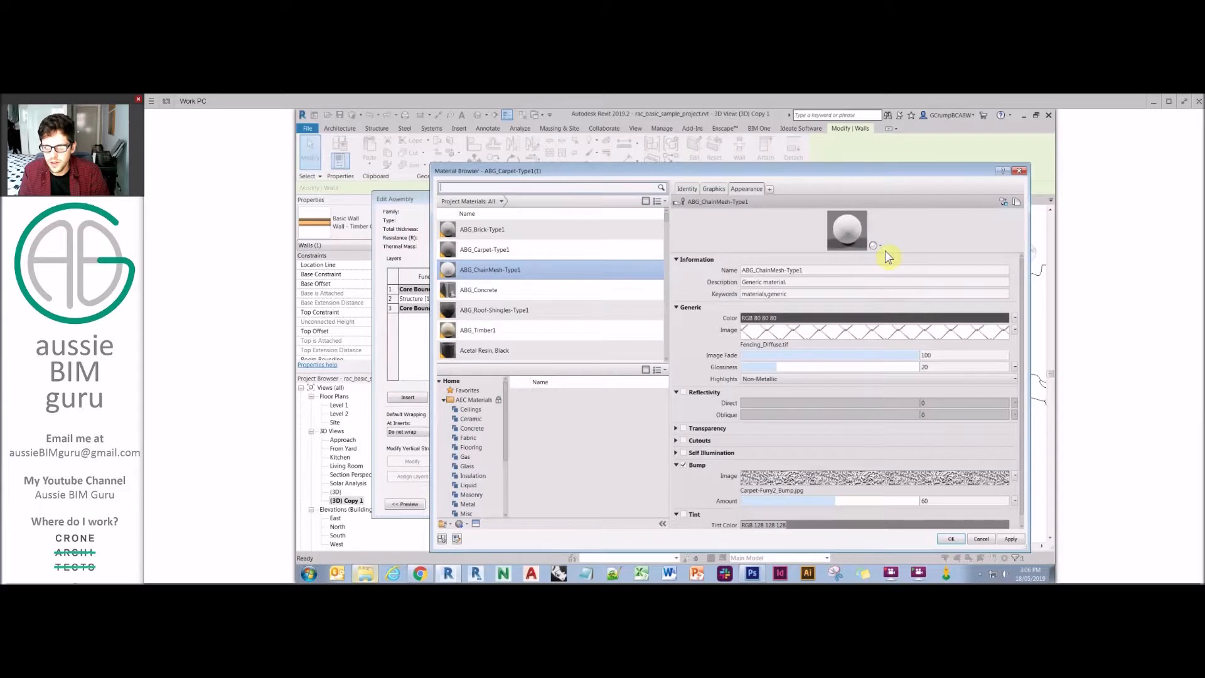
# - Inspect the chain mesh material in an enlarged preview, shrink it again, and look at the source options for glossiness
pyautogui.moveTo(888, 253); pyautogui.dragTo(909, 470)
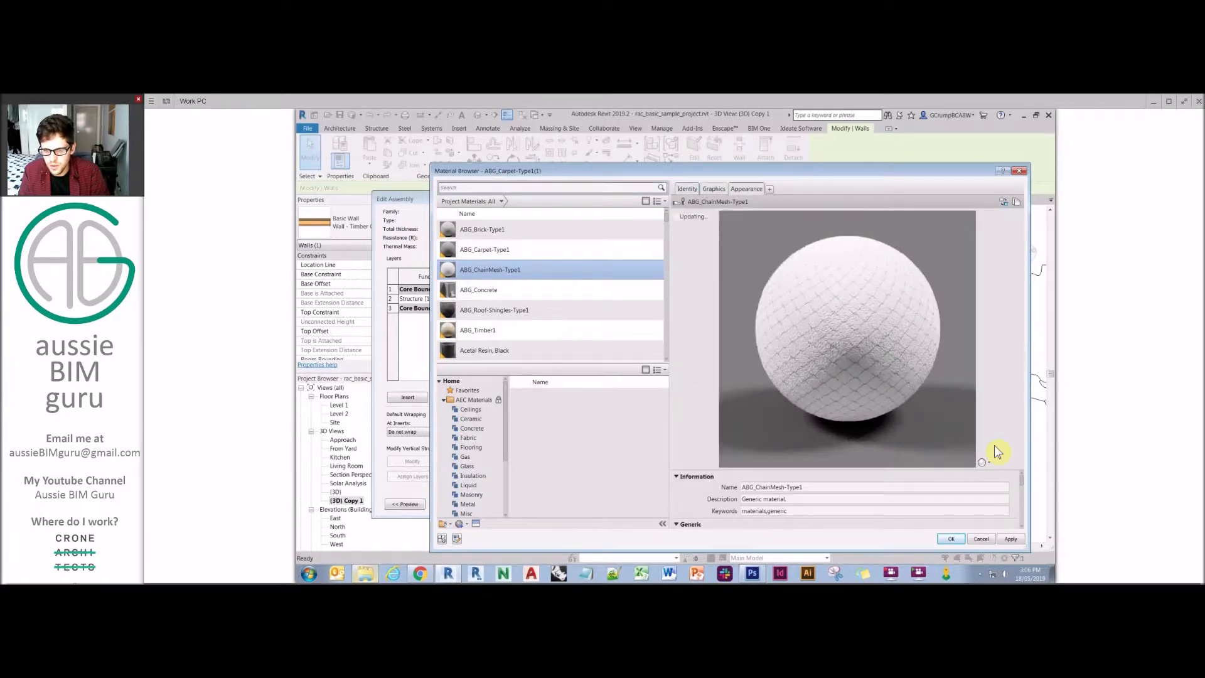
pyautogui.moveTo(992, 468); pyautogui.dragTo(985, 265)
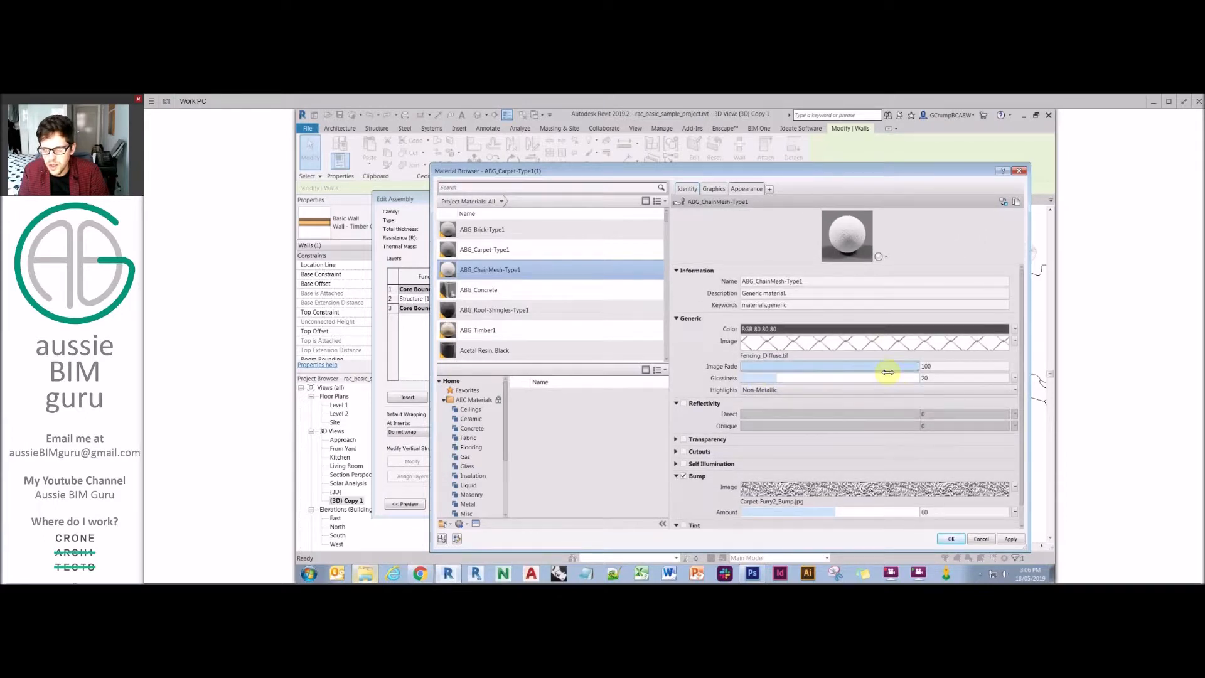
pyautogui.click(1014, 378)
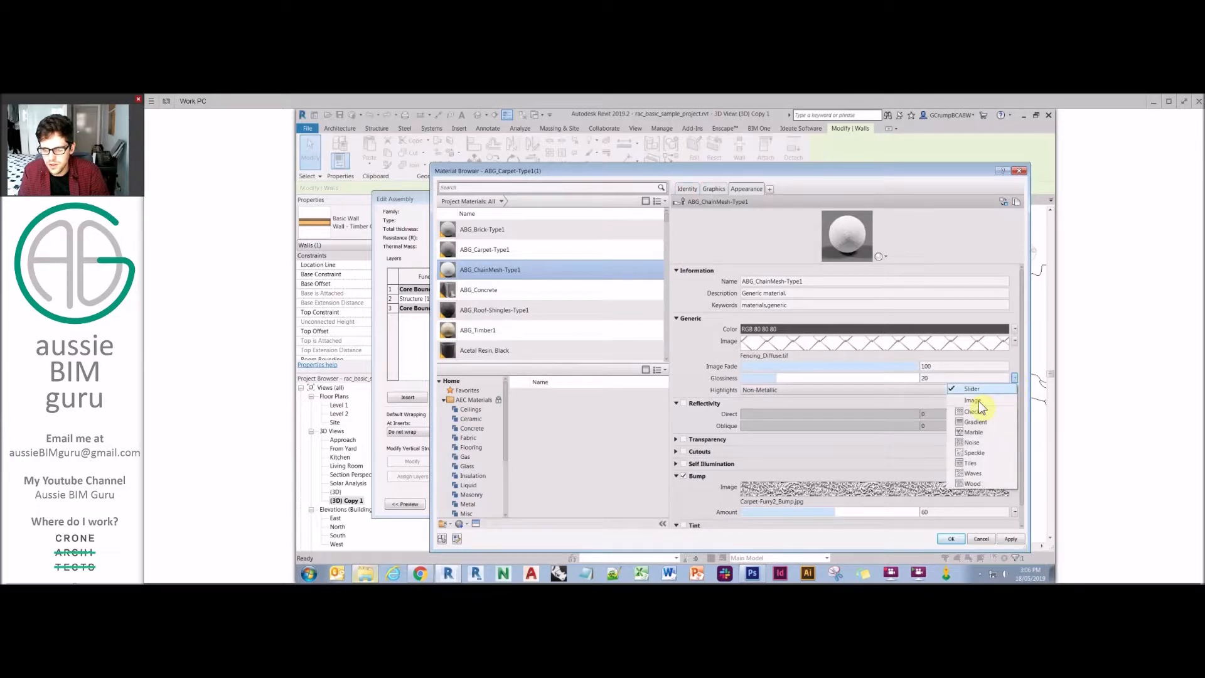
pyautogui.click(682, 362)
# - Enable reflectivity with oblique set to 0 and use Fencing_Specular.tif as the direct reflectivity image
pyautogui.click(684, 403)
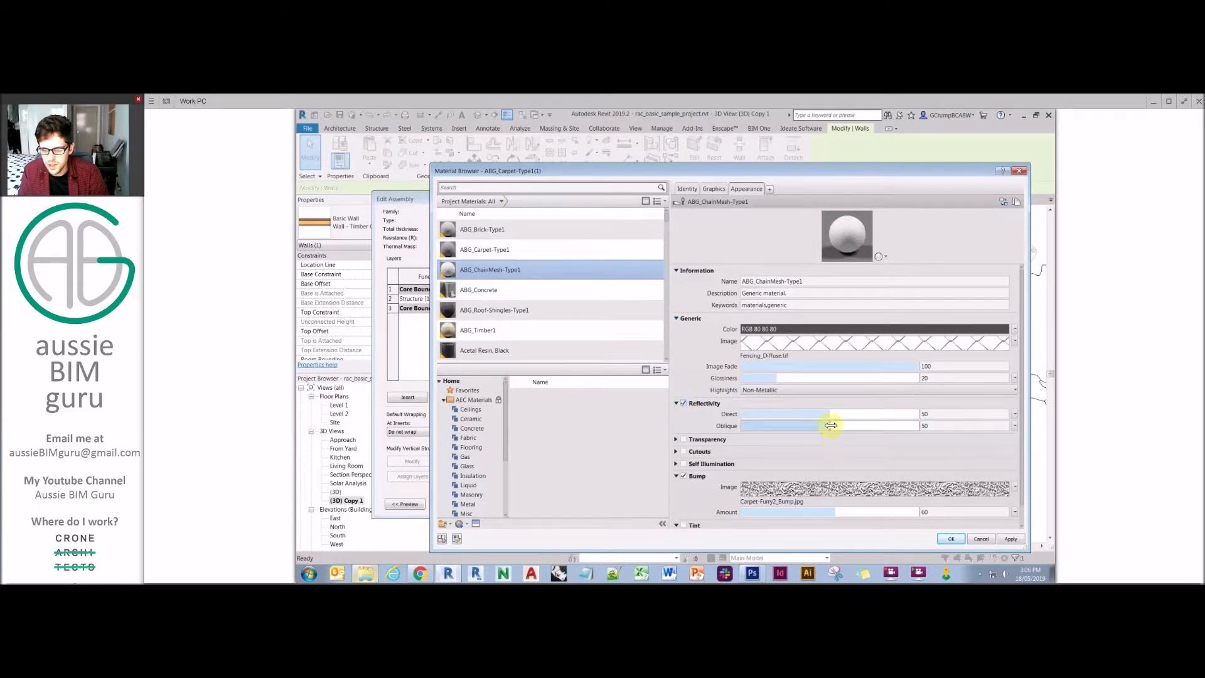
pyautogui.moveTo(834, 426); pyautogui.dragTo(690, 426)
pyautogui.click(1016, 414)
pyautogui.click(973, 438)
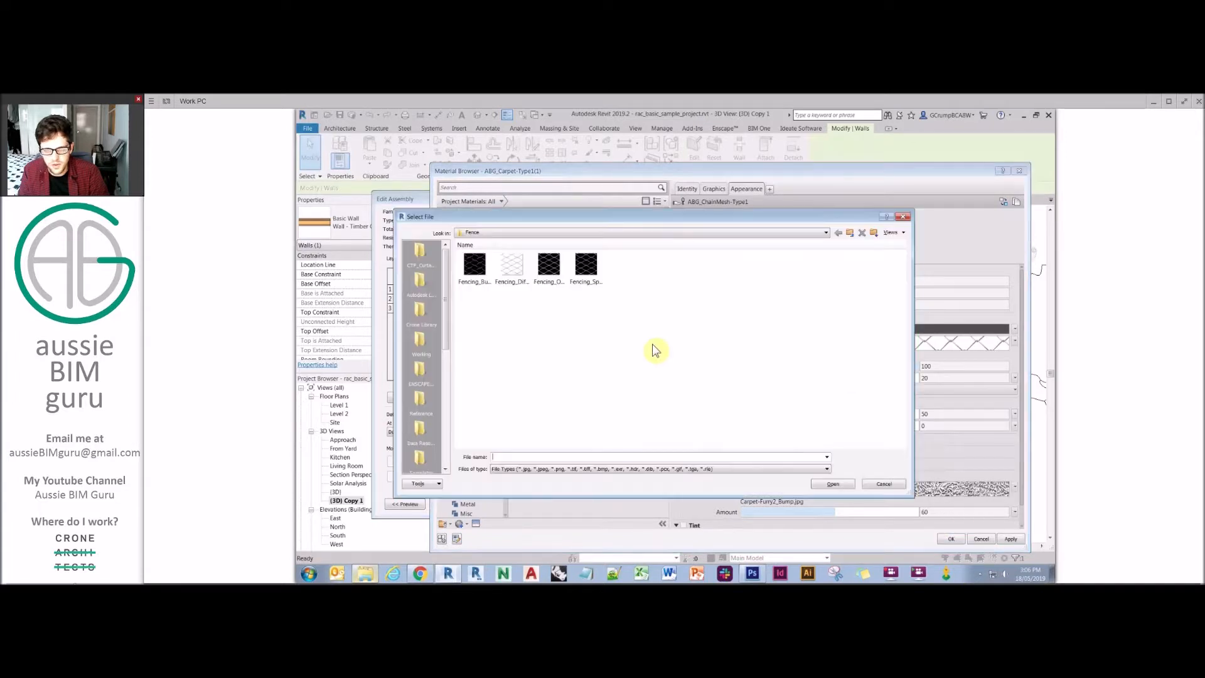
pyautogui.click(586, 267)
pyautogui.press('Return')
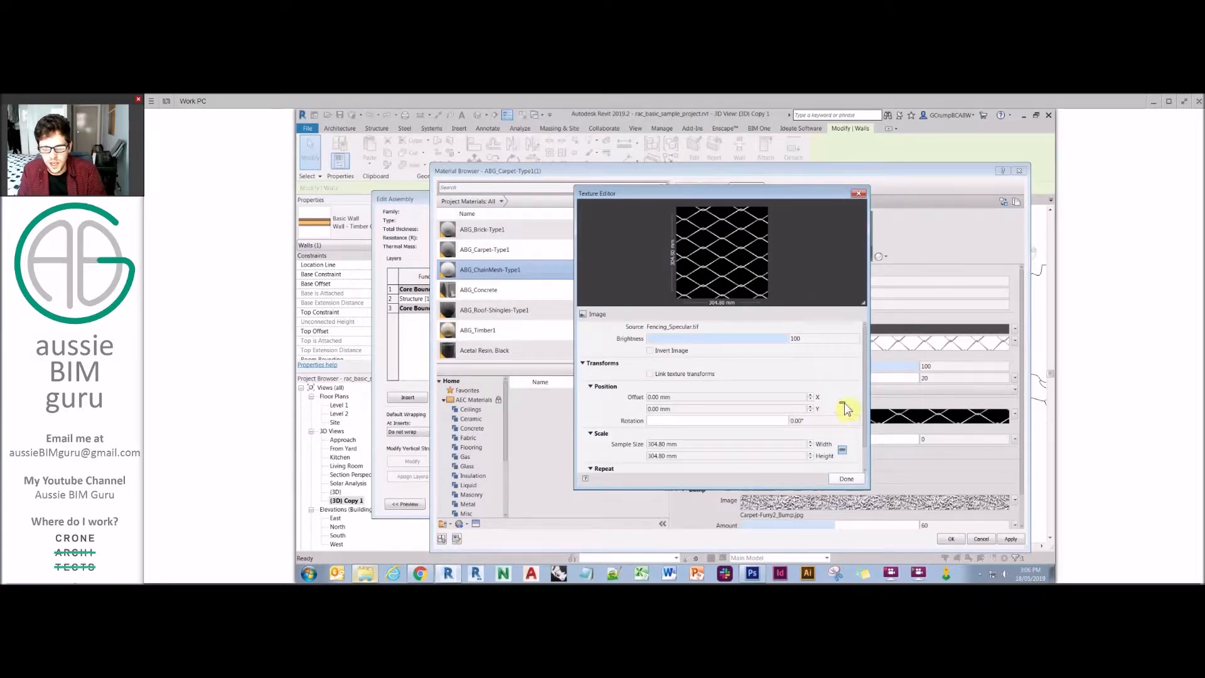
# - Set the specular texture's sample size to 200 mm wide by 300 mm high and finish editing it
pyautogui.click(781, 457)
pyautogui.write('300')
pyautogui.click(755, 445)
pyautogui.write('200')
pyautogui.click(842, 450)
pyautogui.click(849, 480)
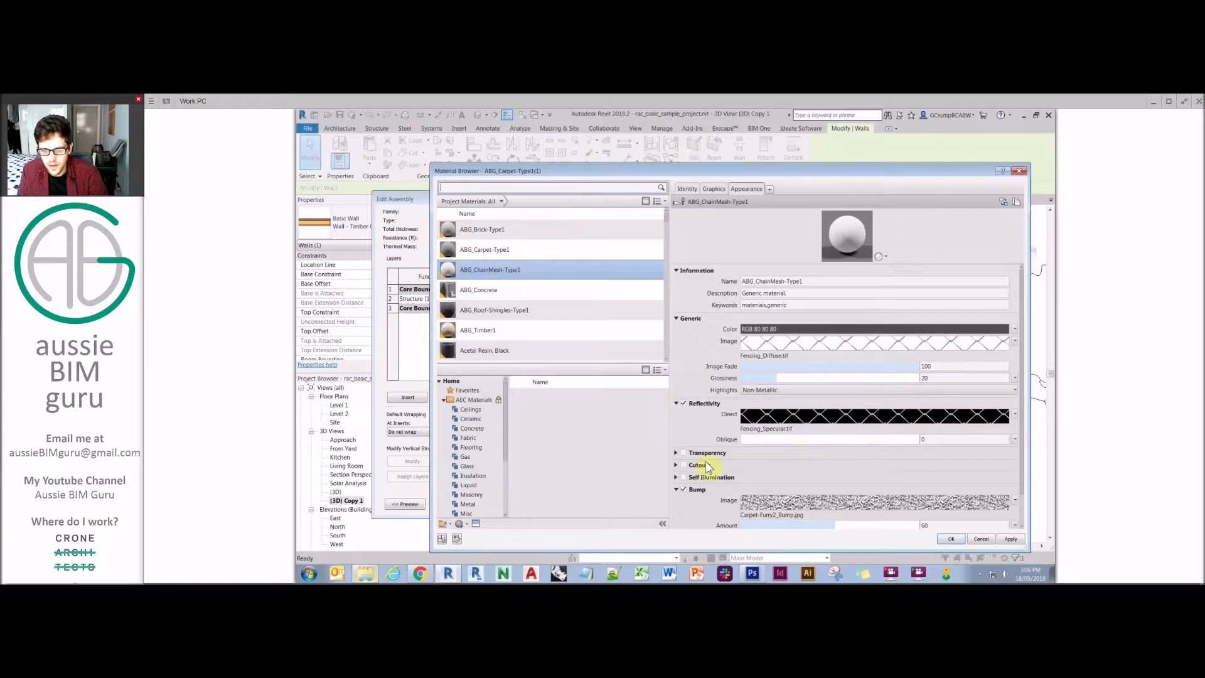
# - Replace the bump image of ABG_ChainMesh-Type1 with Fencing_Bump.tif from the Fence folder
pyautogui.scroll(-1, 1004, 462)
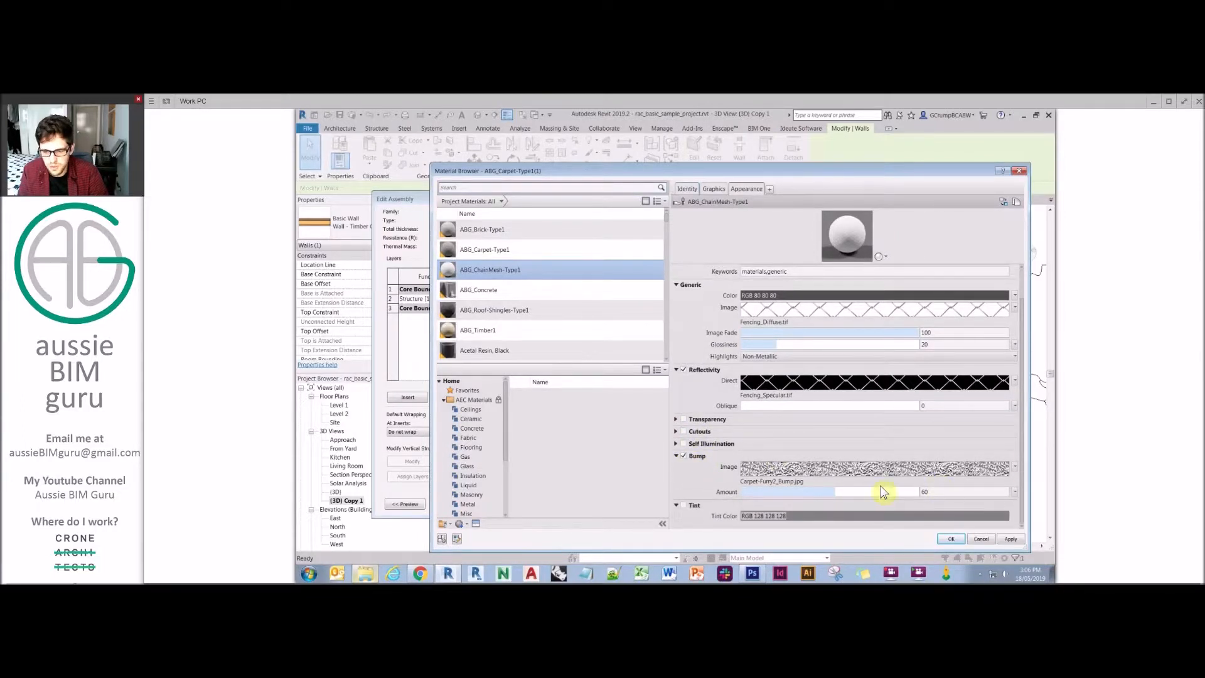
pyautogui.click(770, 476)
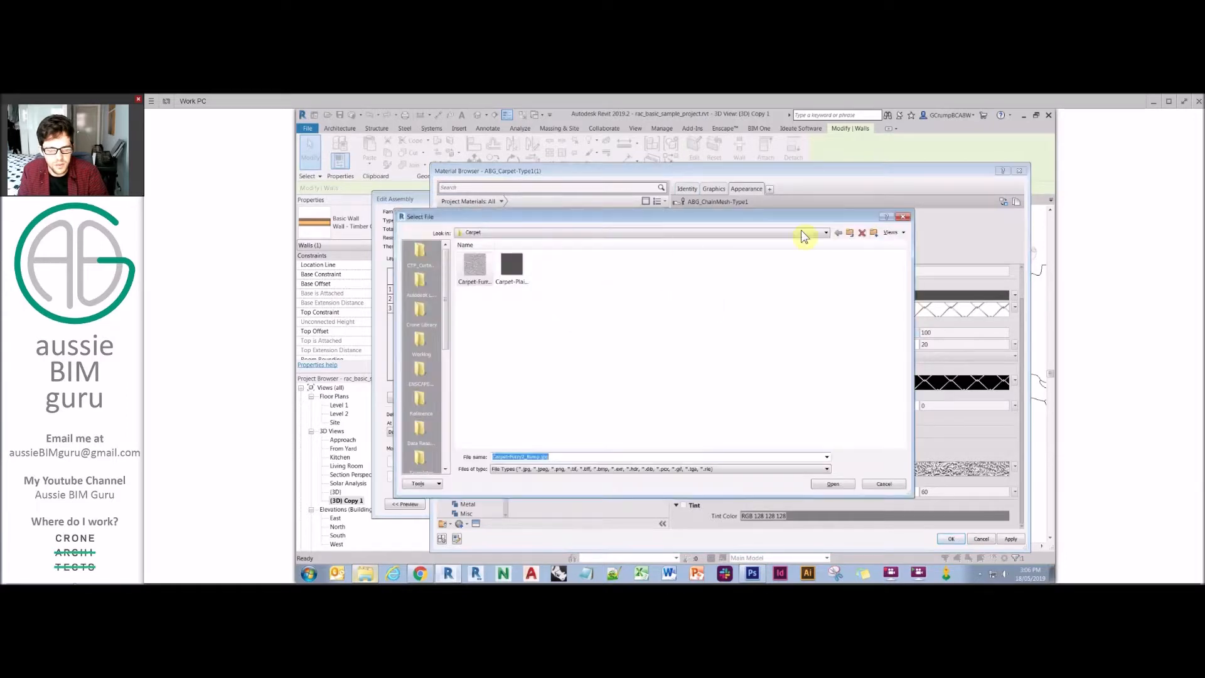
pyautogui.click(850, 233)
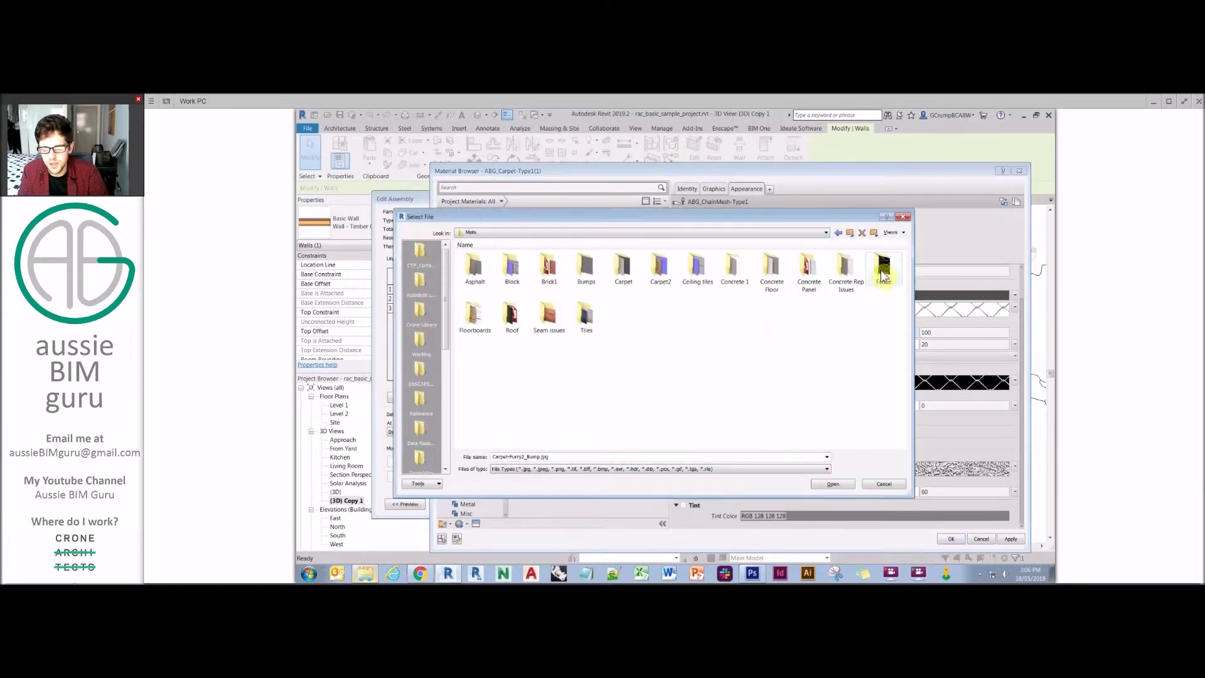
pyautogui.doubleClick(880, 270)
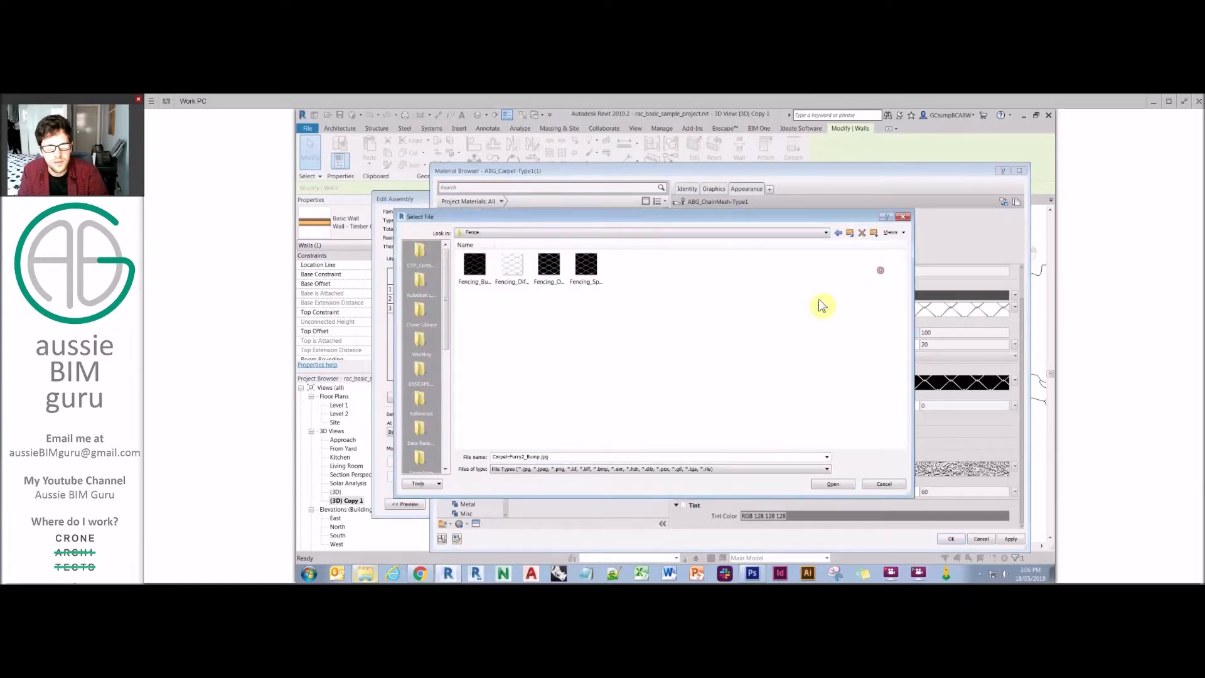
pyautogui.click(586, 267)
pyautogui.click(470, 267)
pyautogui.doubleClick(466, 269)
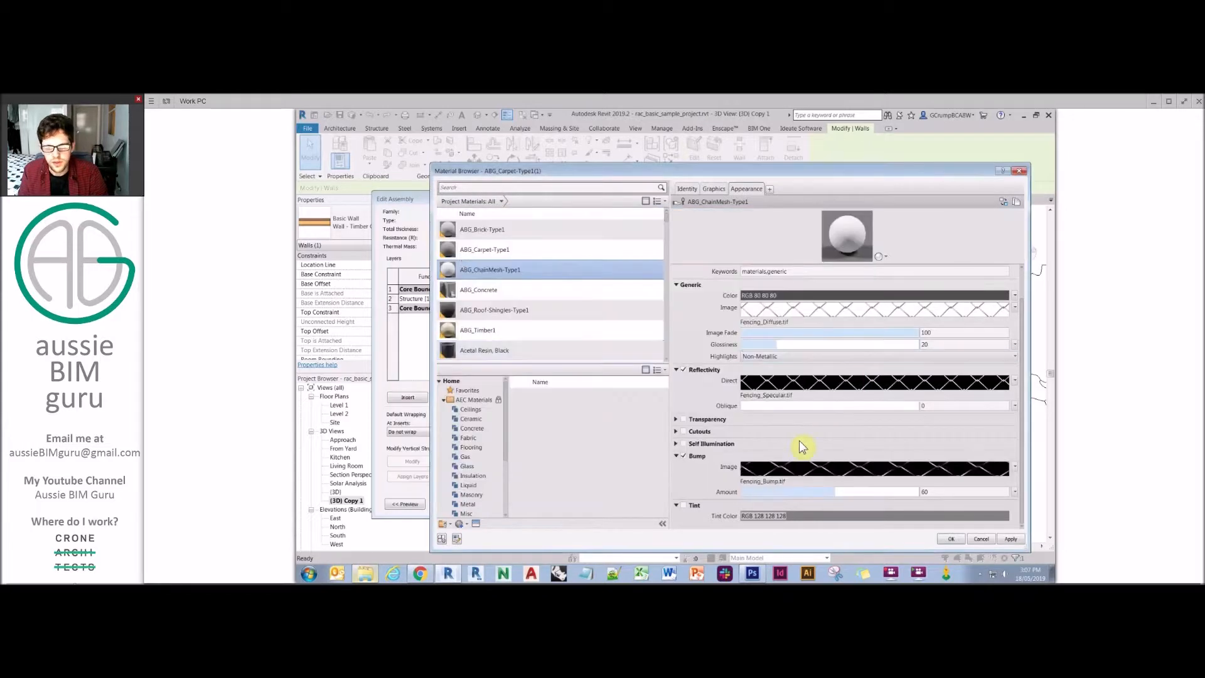
# - Set the bump texture's sample size to 200 mm wide by 300 mm high, link width and height, and finish editing it
pyautogui.click(875, 471)
pyautogui.click(792, 456)
pyautogui.write('300')
pyautogui.click(788, 441)
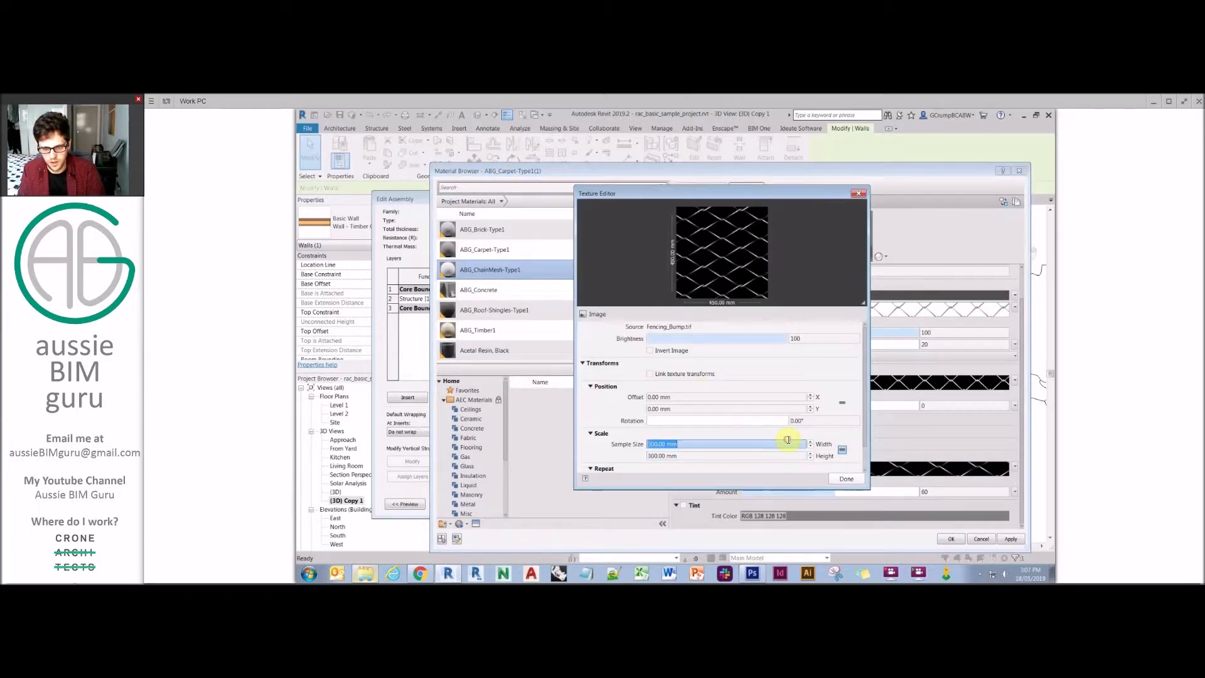
pyautogui.write('200')
pyautogui.click(843, 451)
pyautogui.click(777, 454)
pyautogui.write('300')
pyautogui.click(841, 452)
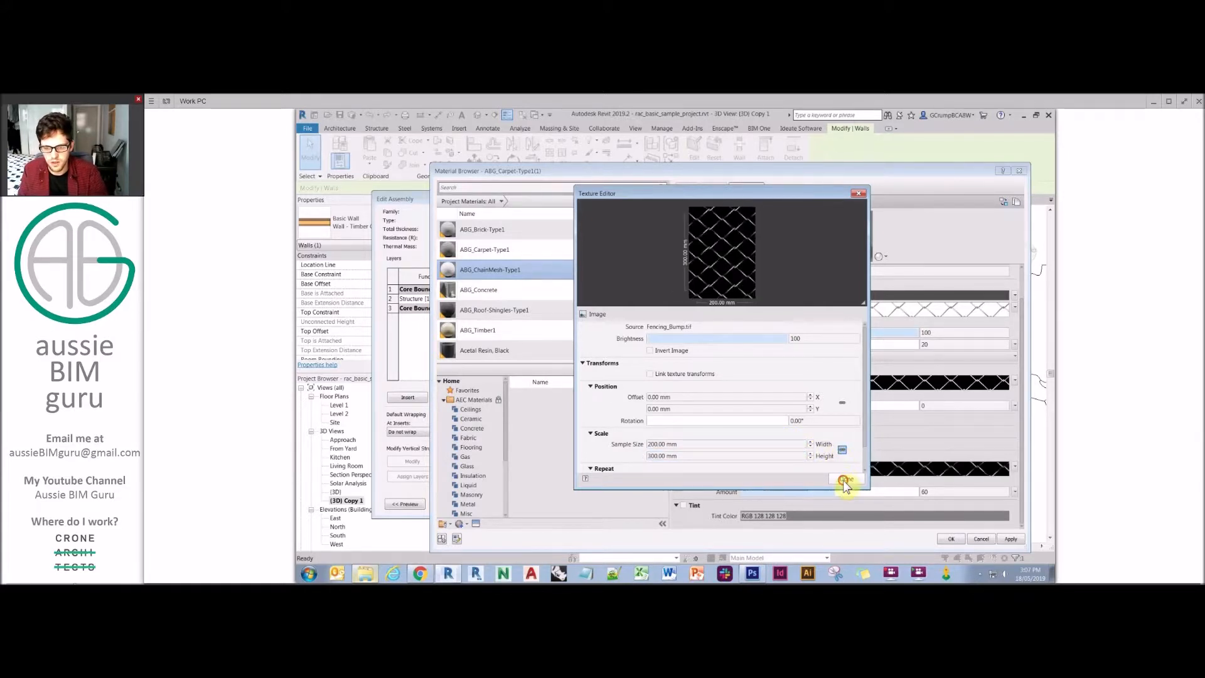
pyautogui.click(846, 479)
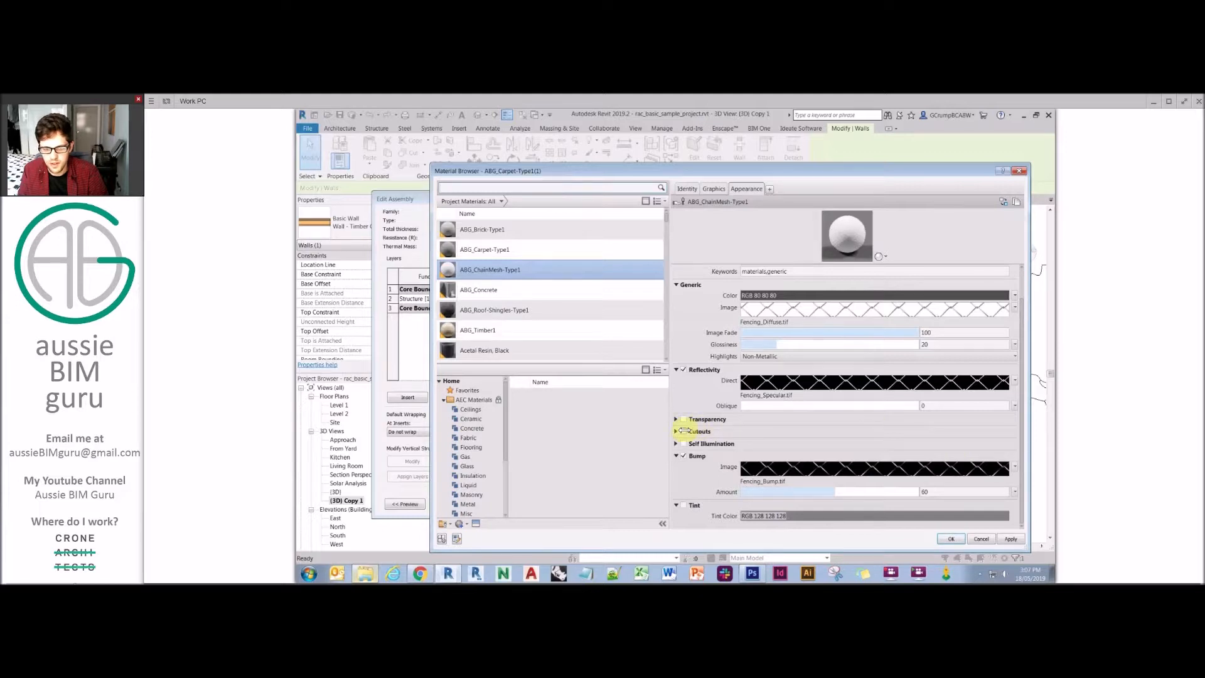
# - Enable cutouts for the chain mesh material and use Fencing_Opacity.tif as the cutout image
pyautogui.click(683, 431)
pyautogui.click(761, 457)
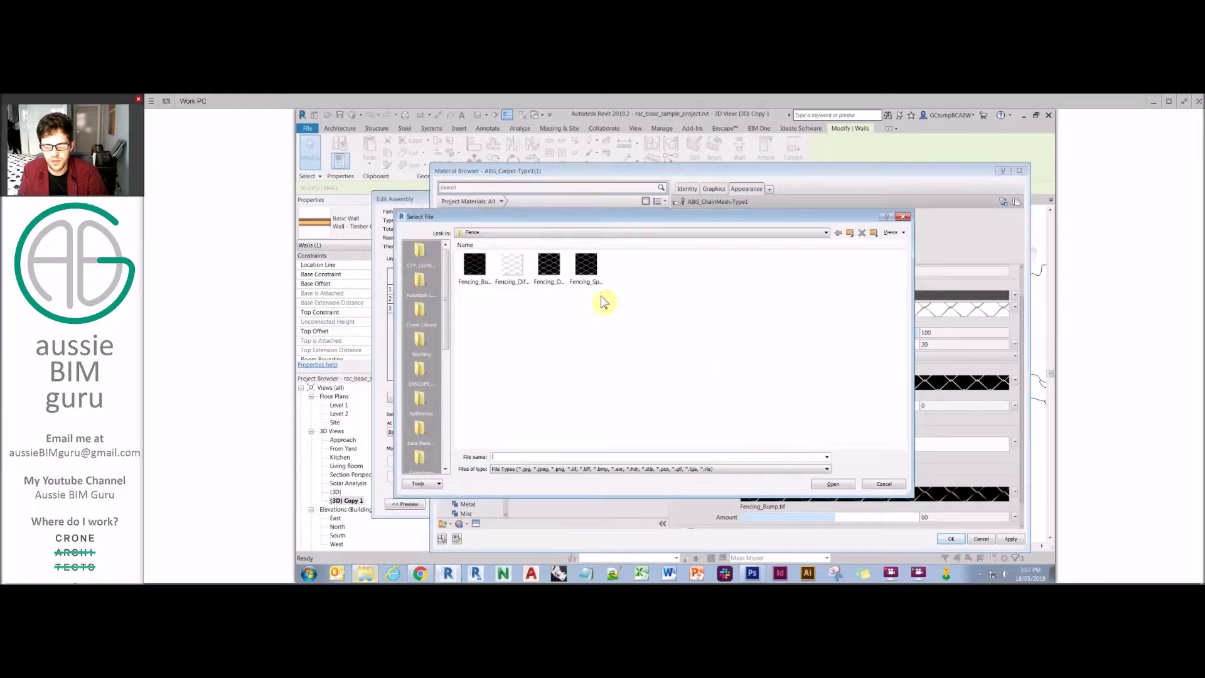
pyautogui.click(546, 275)
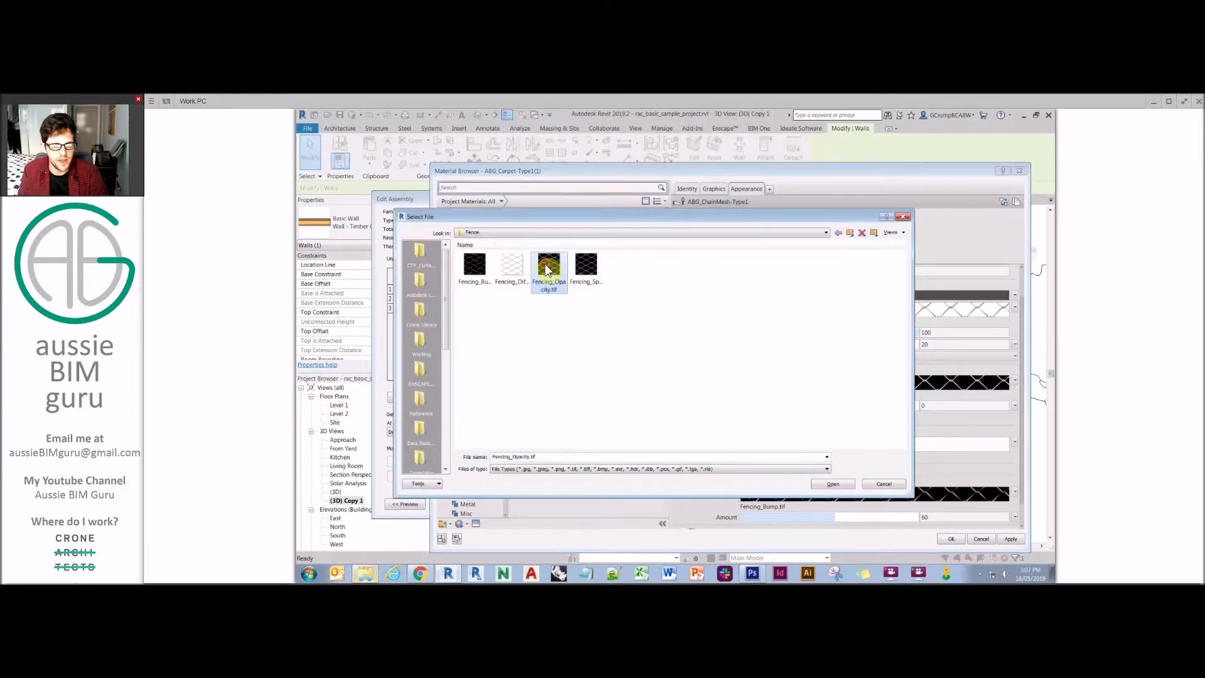
pyautogui.click(832, 484)
# - Set the cutout texture's sample size to 200 mm wide by 300 mm high and finish editing it
pyautogui.click(764, 458)
pyautogui.write('300')
pyautogui.click(769, 444)
pyautogui.write('20')
pyautogui.press('Tab')
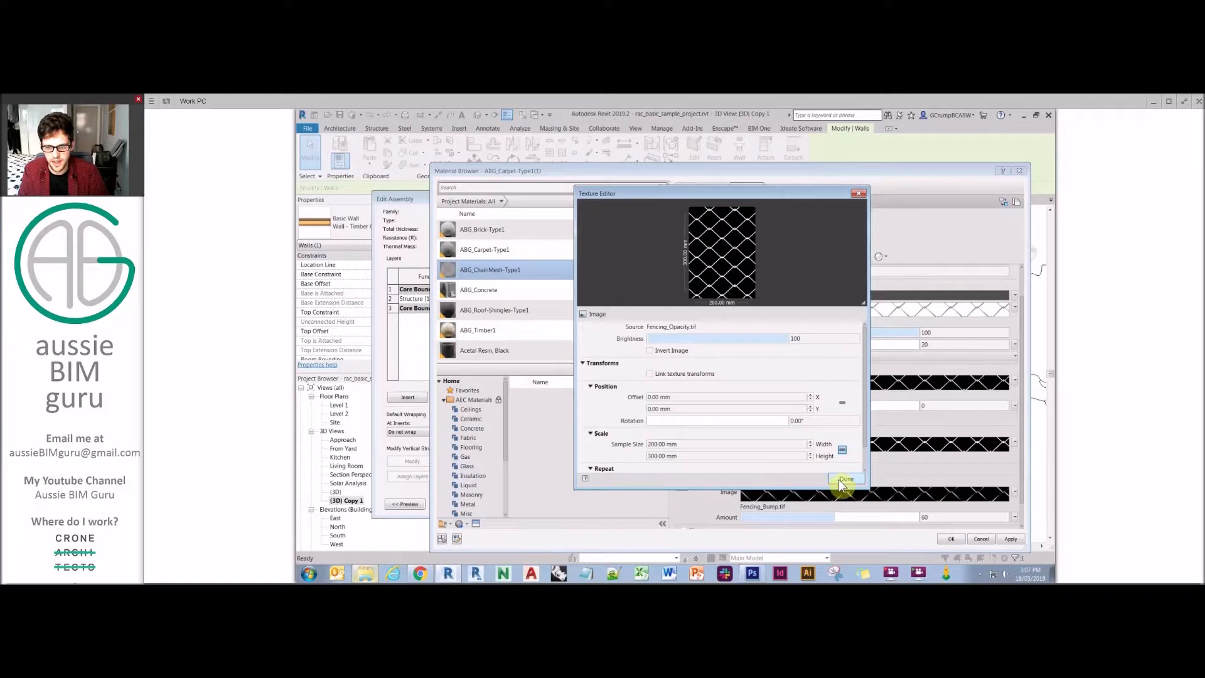
pyautogui.click(845, 480)
# - Enlarge the chain mesh material preview, accept the material, wall assembly and type properties, and deselect the wall
pyautogui.moveTo(903, 263); pyautogui.dragTo(923, 417)
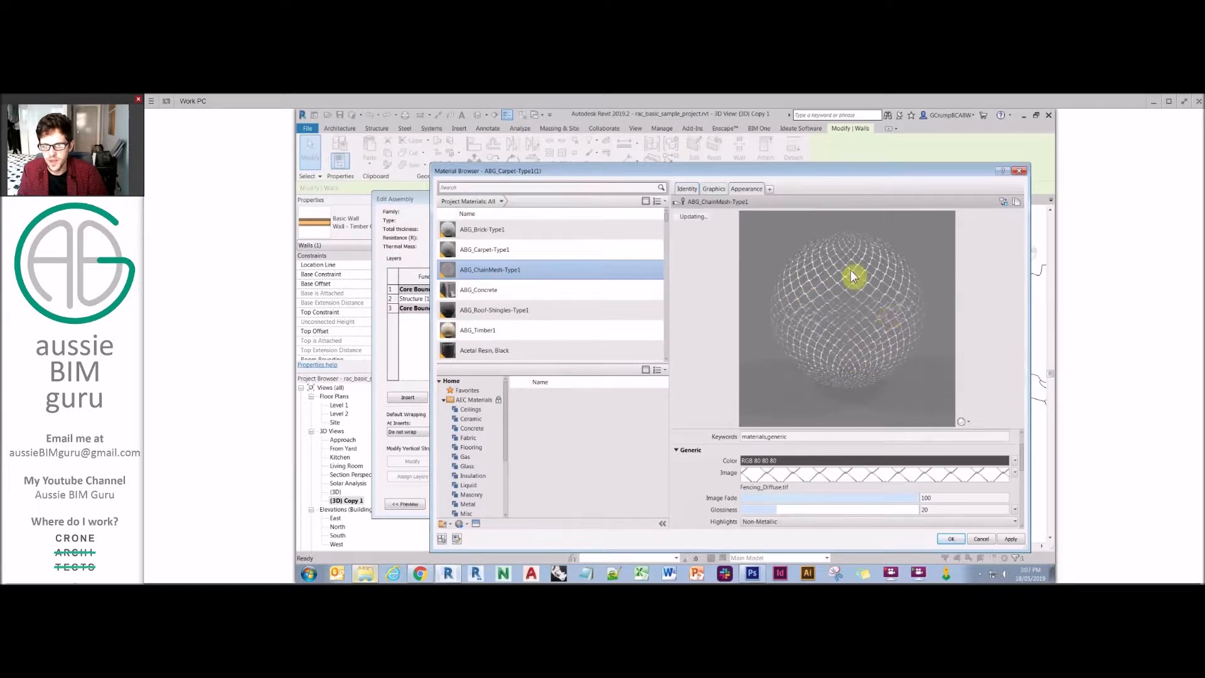
pyautogui.click(950, 539)
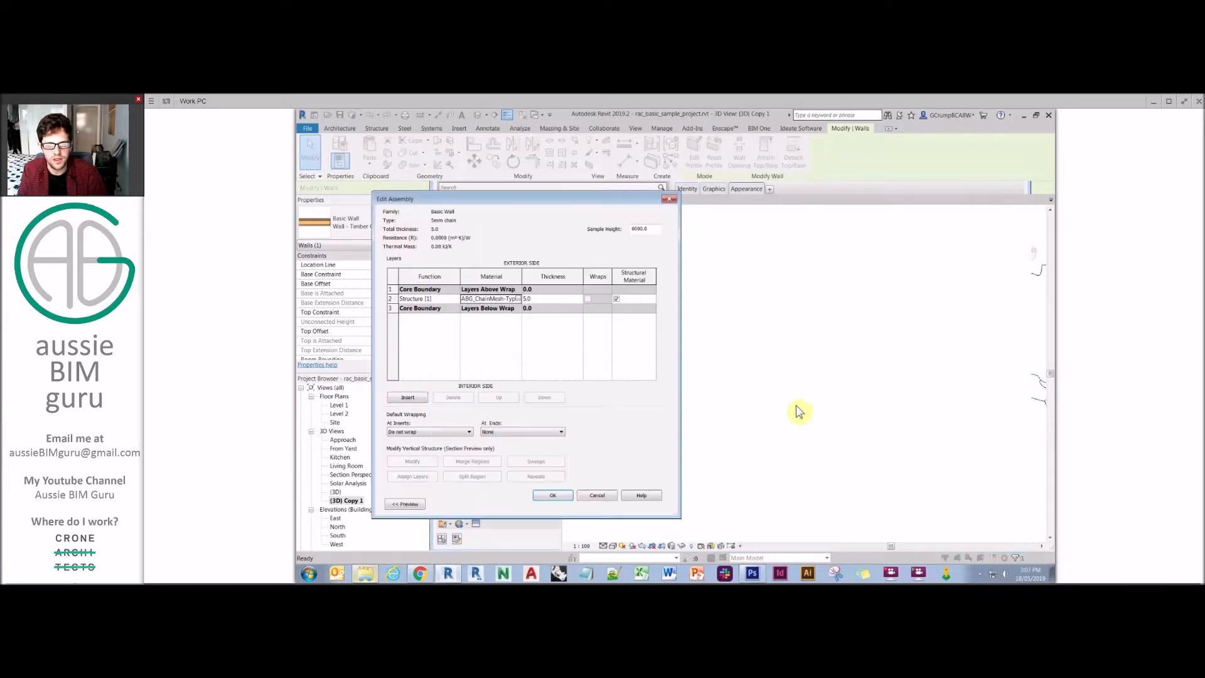
pyautogui.click(554, 495)
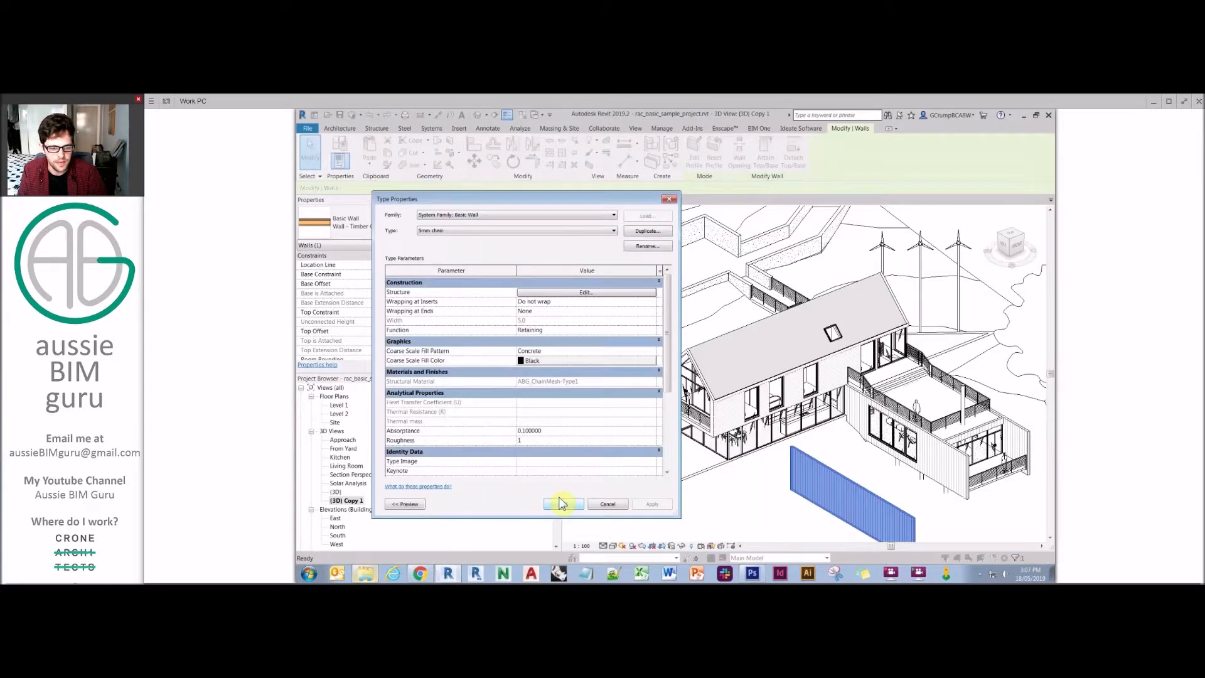
pyautogui.click(669, 505)
pyautogui.press('Escape')
# - Show the 3D view in the Realistic visual style and examine the chain mesh wall up close
pyautogui.scroll(6, 813, 473)
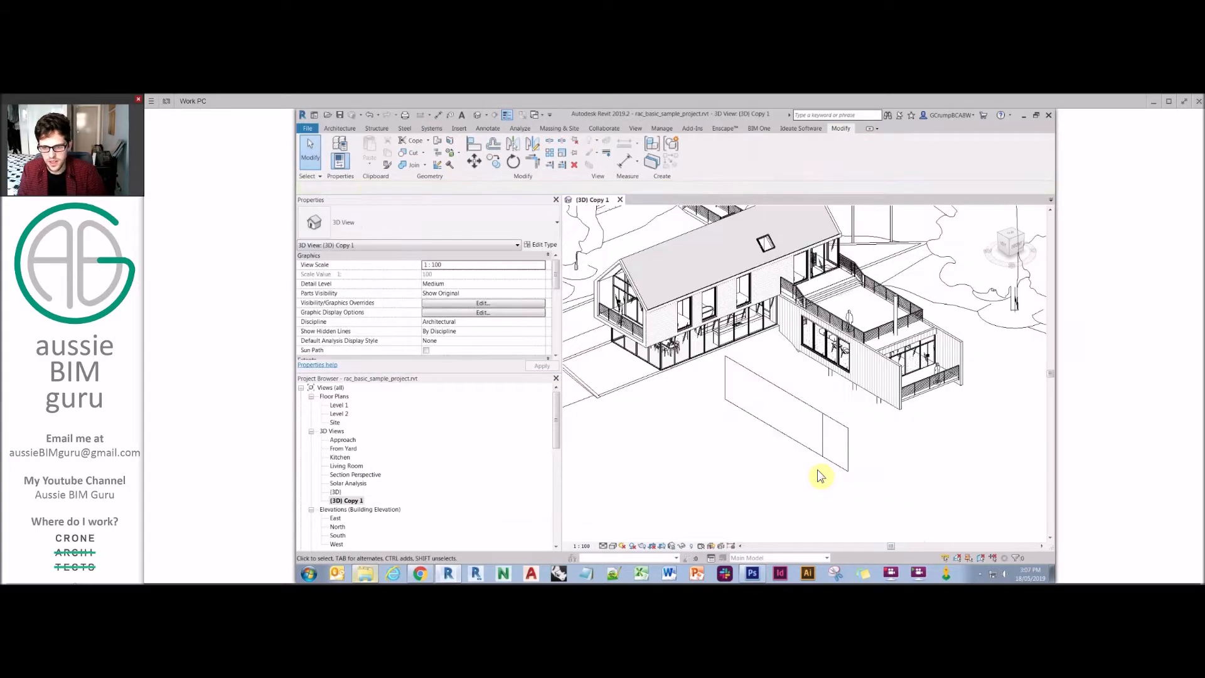
pyautogui.click(747, 415)
pyautogui.keyDown('shift'); pyautogui.moveTo(747, 419); pyautogui.dragTo(697, 407, button='middle'); pyautogui.keyUp('shift')
pyautogui.click(613, 546)
pyautogui.click(646, 525)
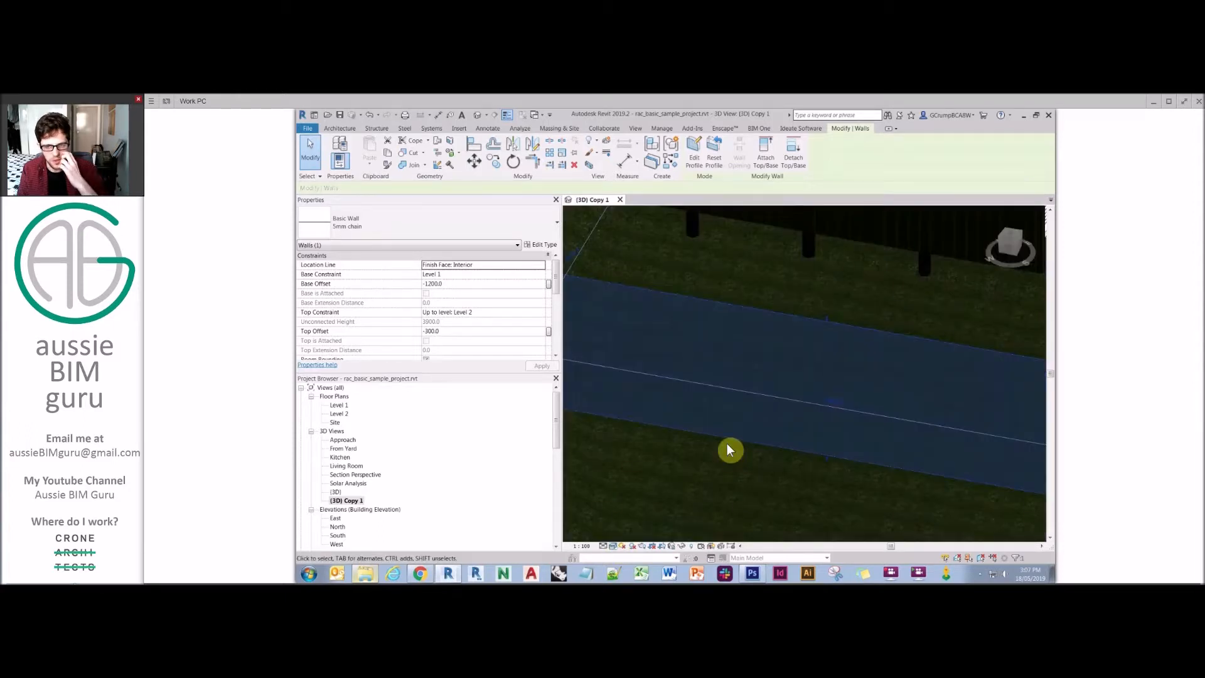
pyautogui.keyDown('shift'); pyautogui.moveTo(732, 451); pyautogui.dragTo(829, 427, button='middle'); pyautogui.keyUp('shift')
pyautogui.scroll(-2, 825, 423)
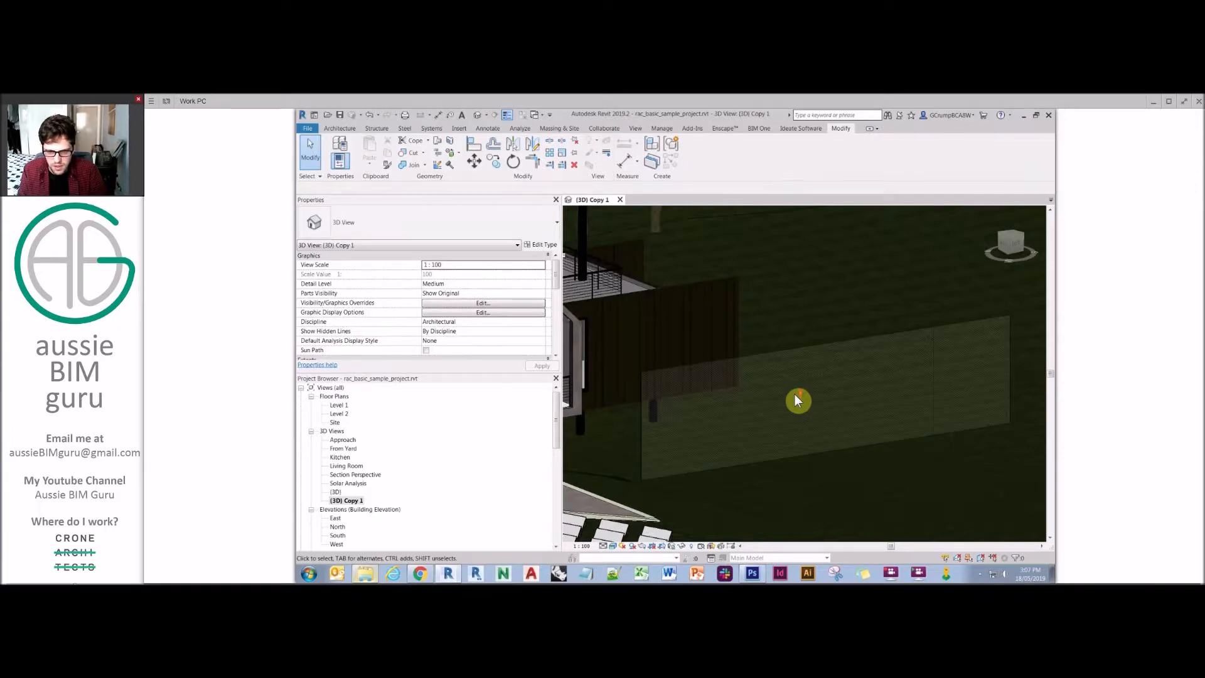
pyautogui.scroll(3, 795, 398)
pyautogui.scroll(5, 795, 396)
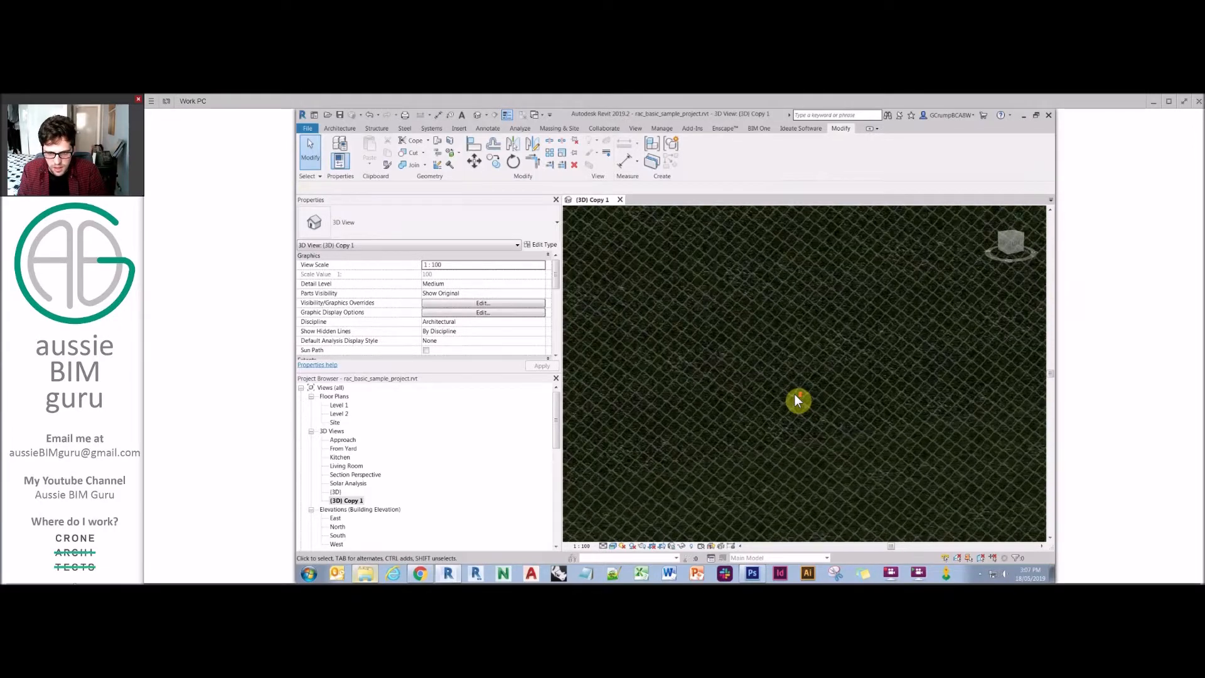
pyautogui.scroll(2, 764, 395)
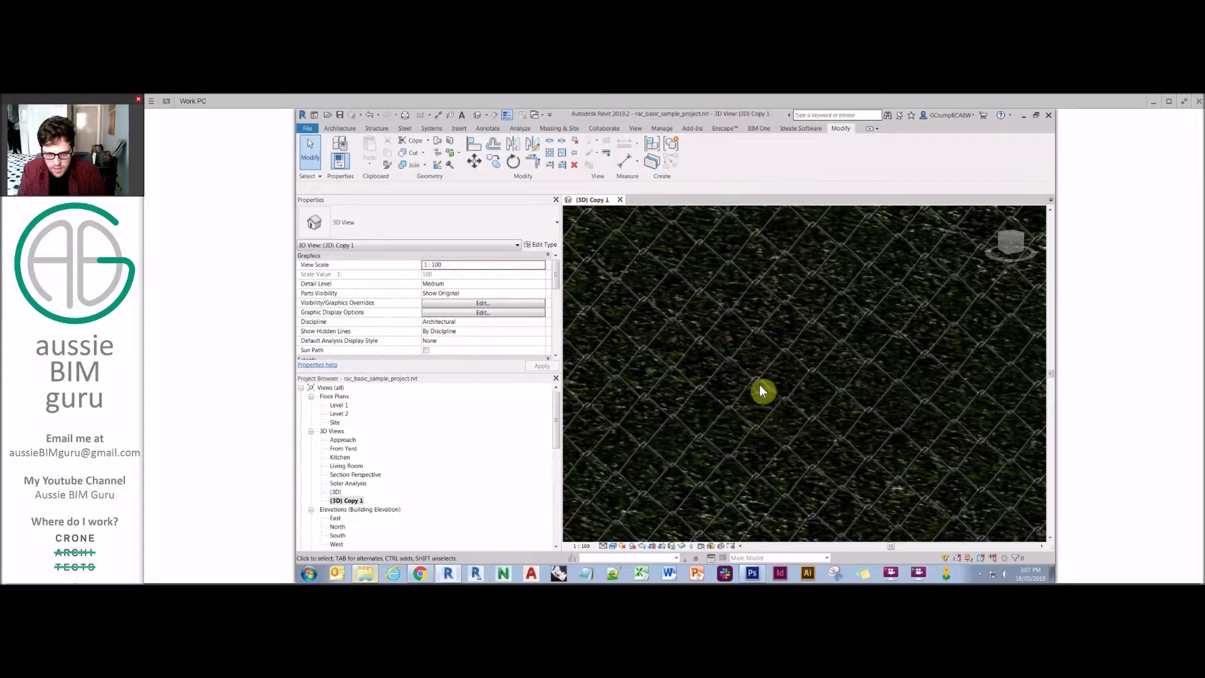
# - Set the 3D view back to the Hidden Line visual style and show the whole house
pyautogui.click(615, 546)
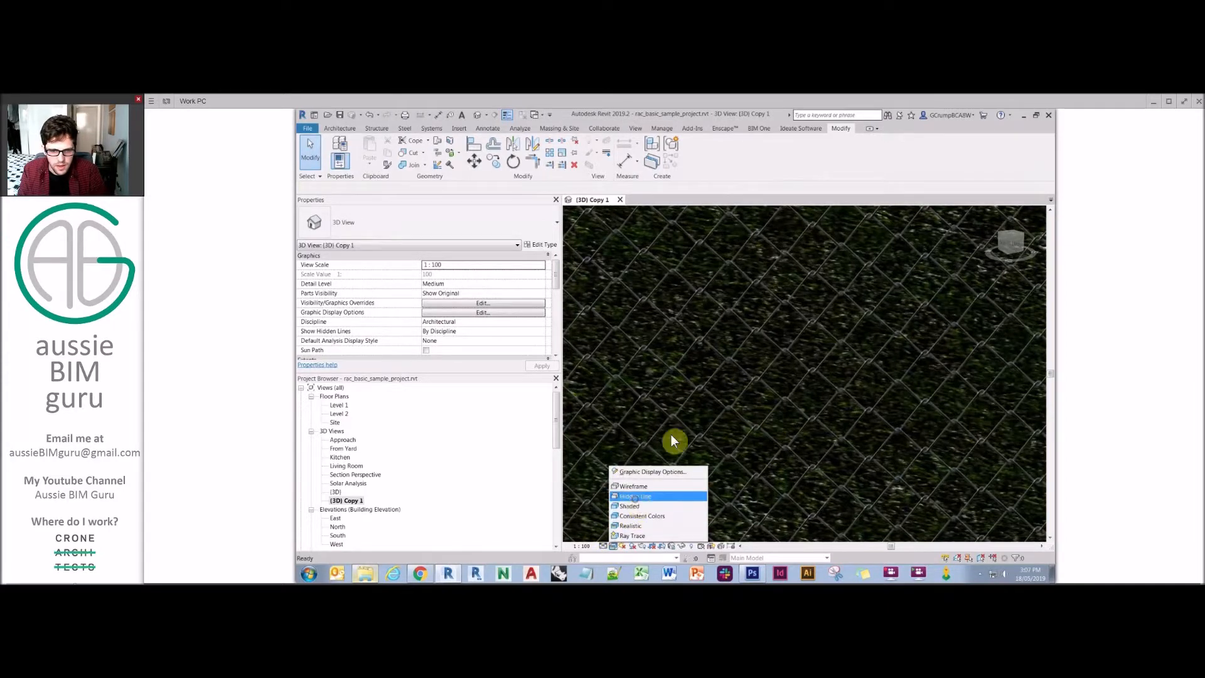
pyautogui.click(634, 498)
pyautogui.keyDown('shift'); pyautogui.moveTo(751, 404); pyautogui.dragTo(707, 412, button='middle'); pyautogui.keyUp('shift')
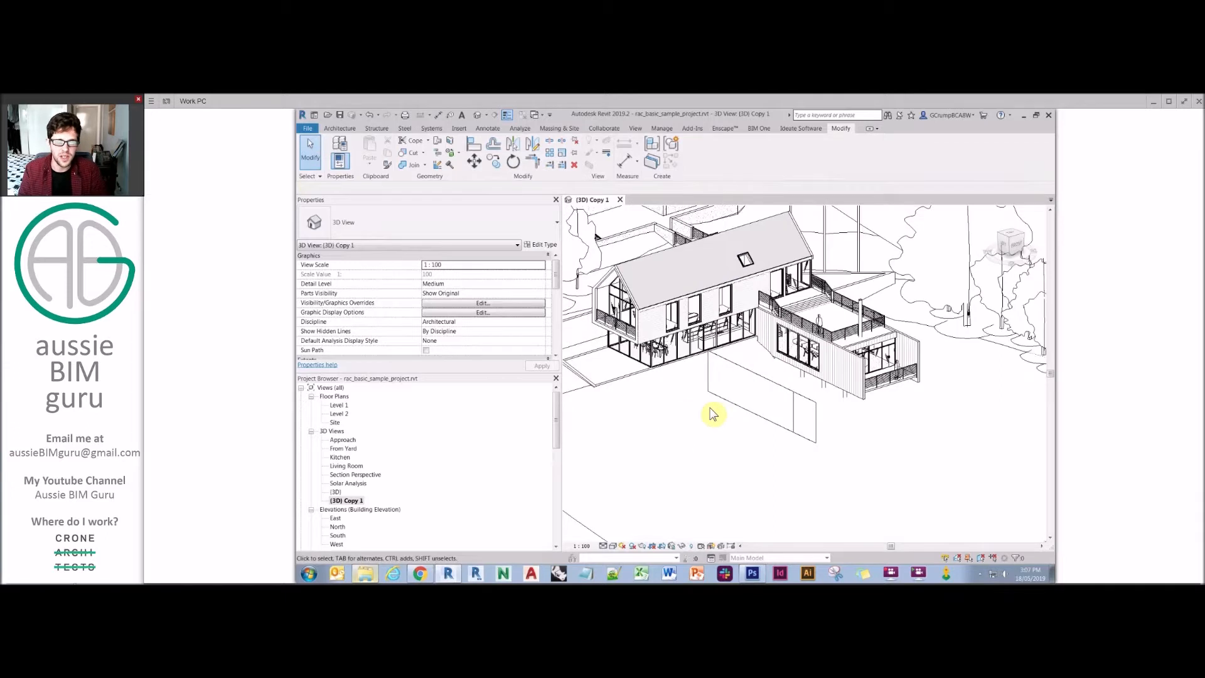
# - Shorten the 5mm chain wall in front of the house to a small panel by moving its far end, and deselect it
pyautogui.click(748, 375)
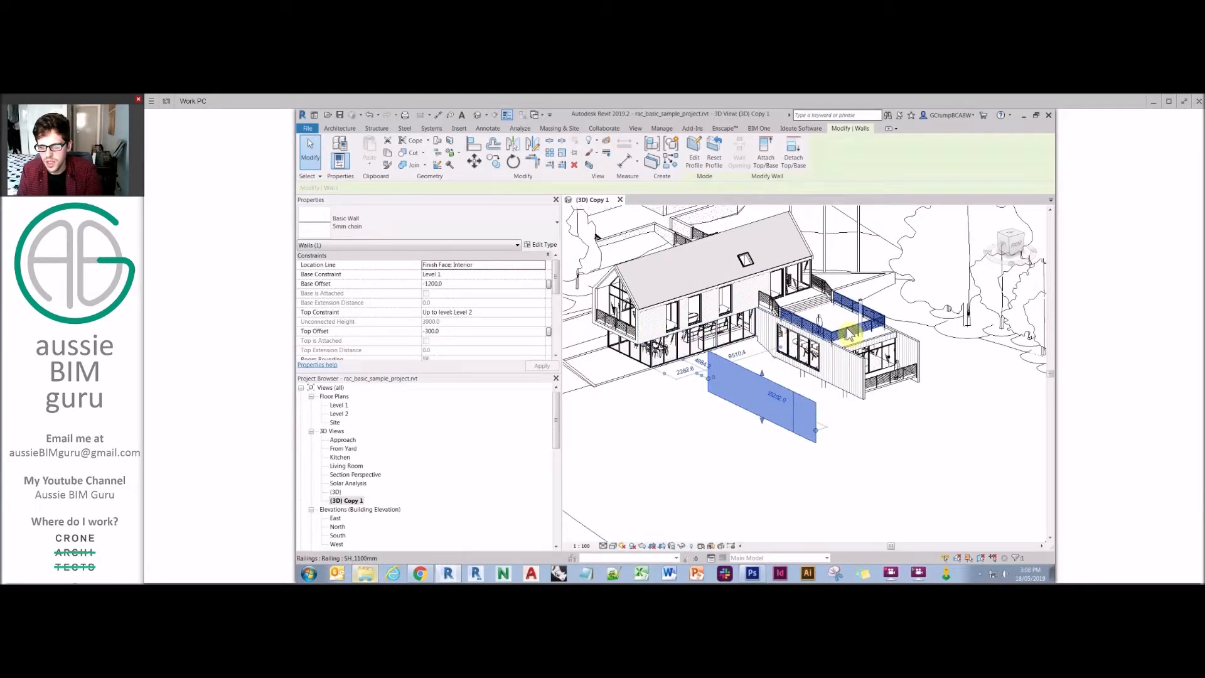
pyautogui.moveTo(815, 432); pyautogui.dragTo(735, 385)
pyautogui.press('Escape')
pyautogui.keyDown('shift'); pyautogui.moveTo(759, 436); pyautogui.dragTo(875, 447, button='middle'); pyautogui.keyUp('shift')
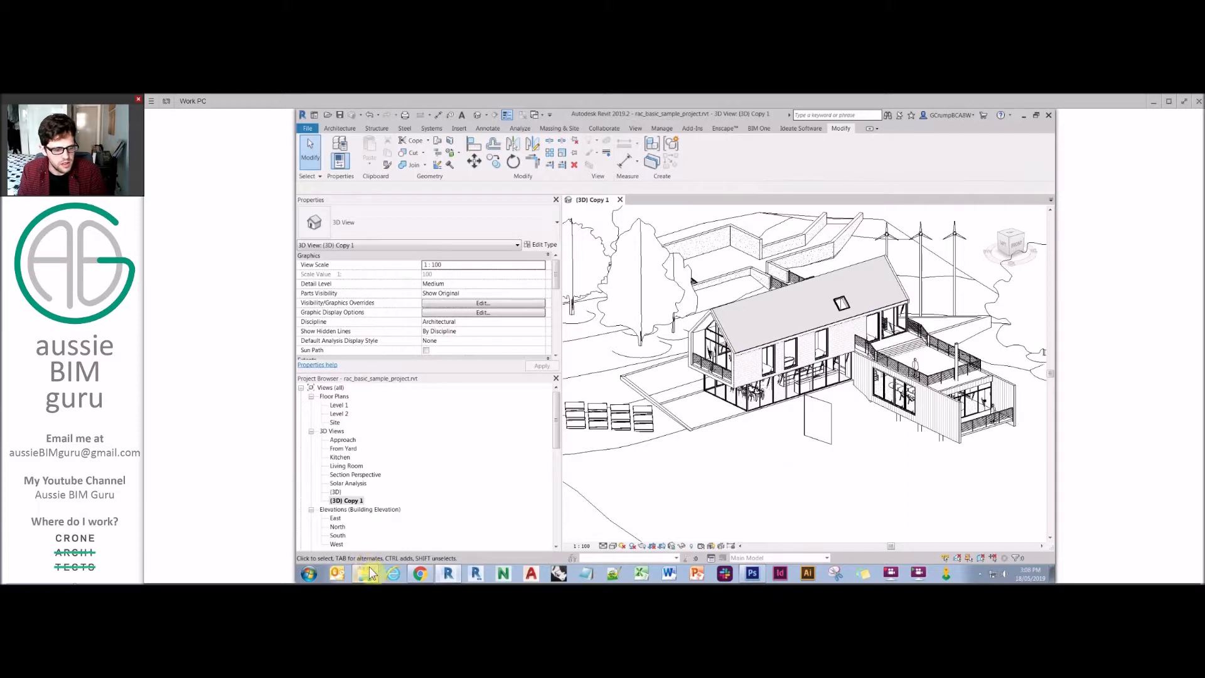
# - Switch to Windows Explorer, look over the texture folders in Mats, including Block, Carpet2, Ceiling tiles and Tiles, and return to Revit
pyautogui.click(531, 174)
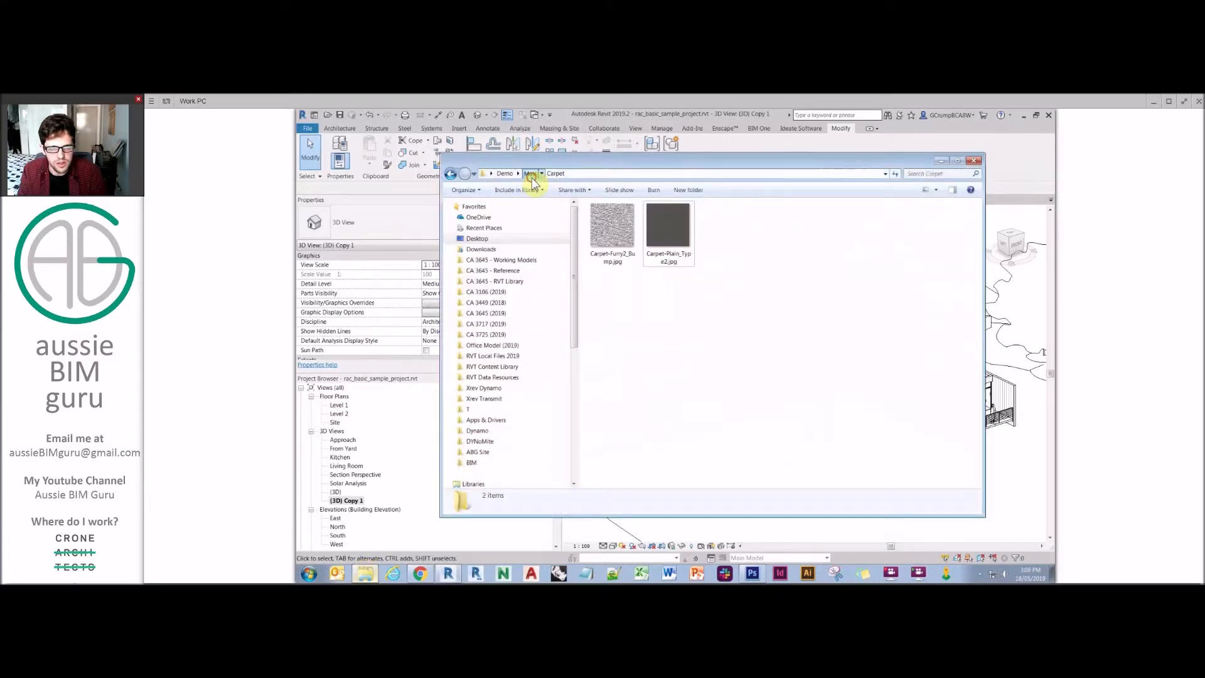
pyautogui.click(814, 414)
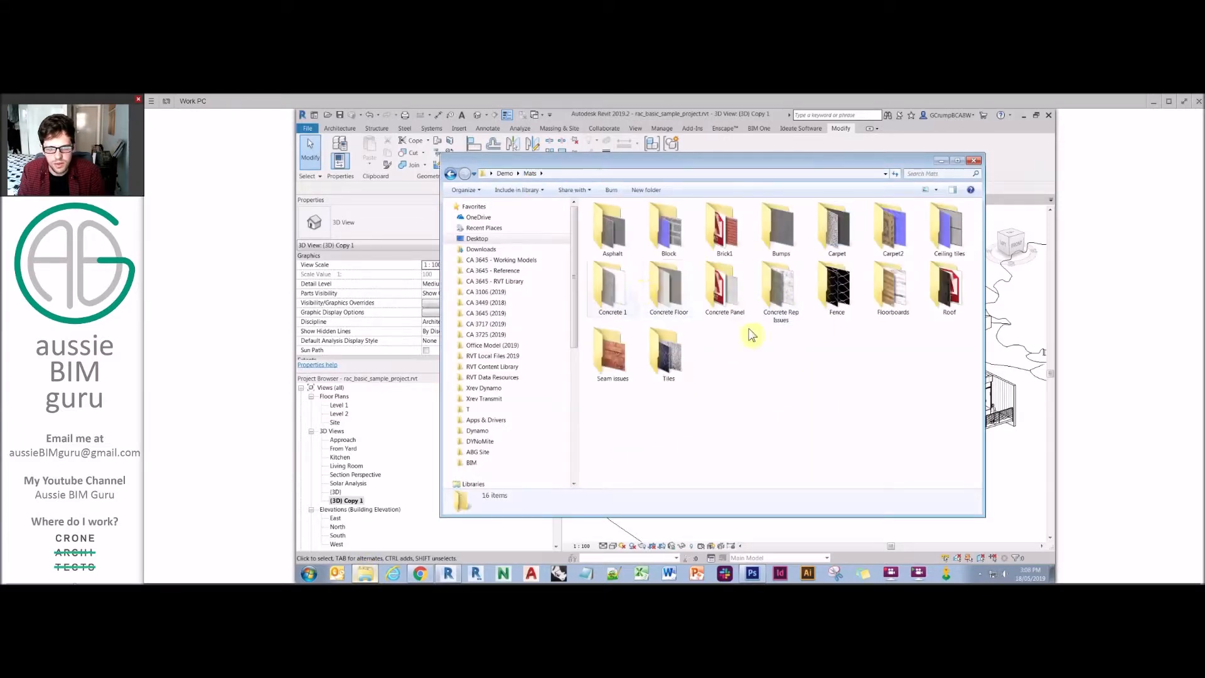
pyautogui.click(946, 222)
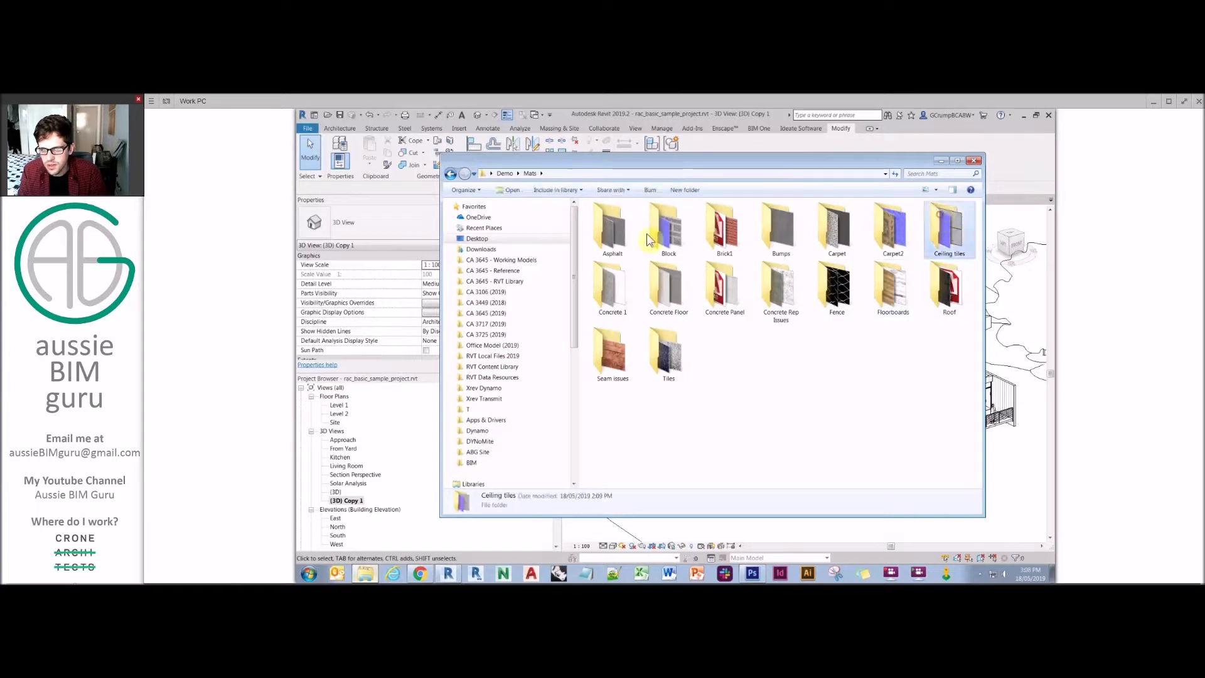
pyautogui.click(666, 236)
pyautogui.click(857, 228)
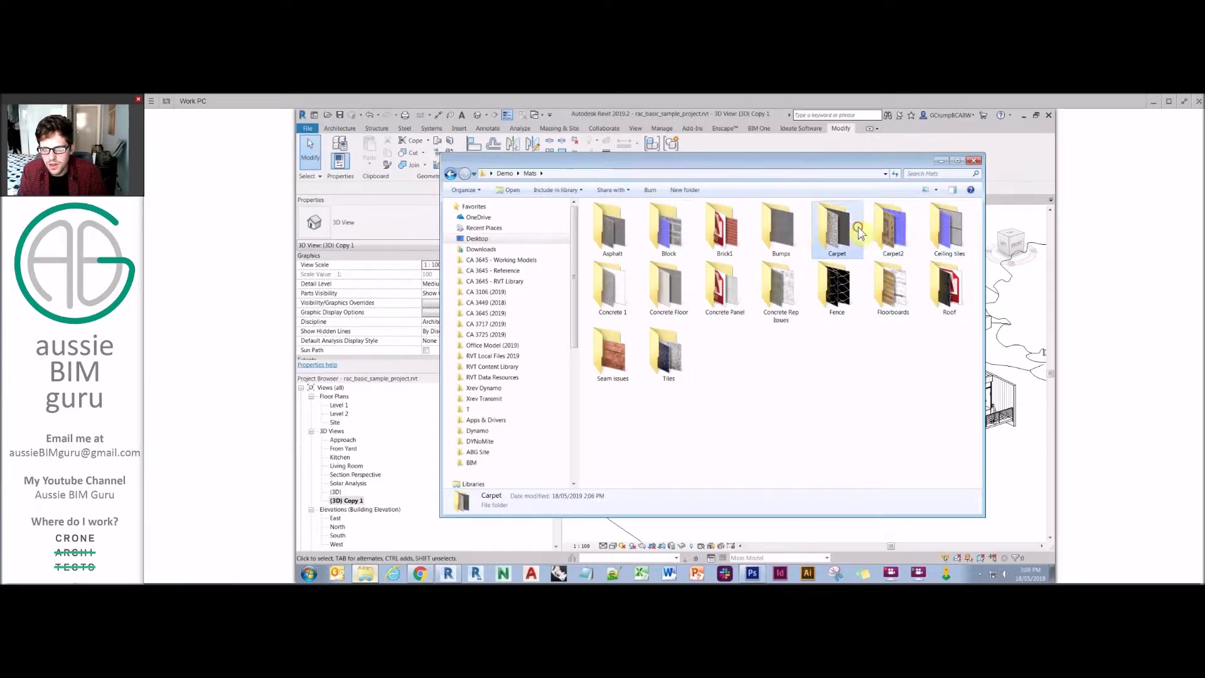
pyautogui.click(880, 331)
pyautogui.click(877, 226)
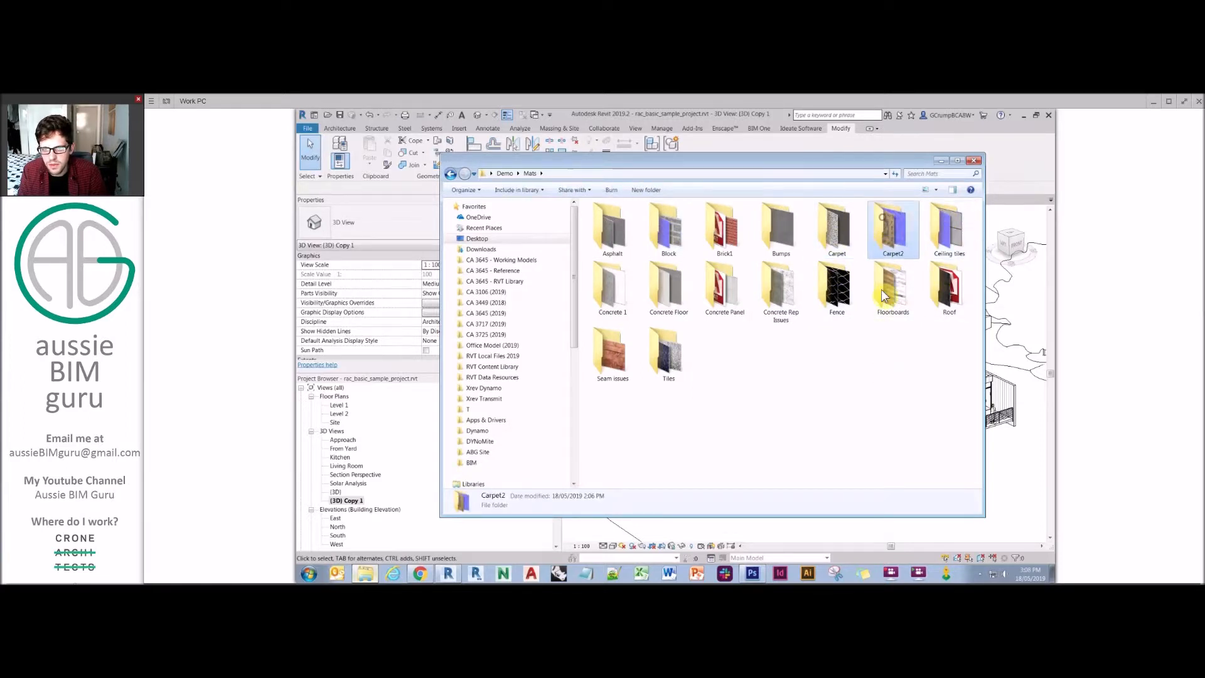
pyautogui.click(665, 356)
pyautogui.click(1001, 399)
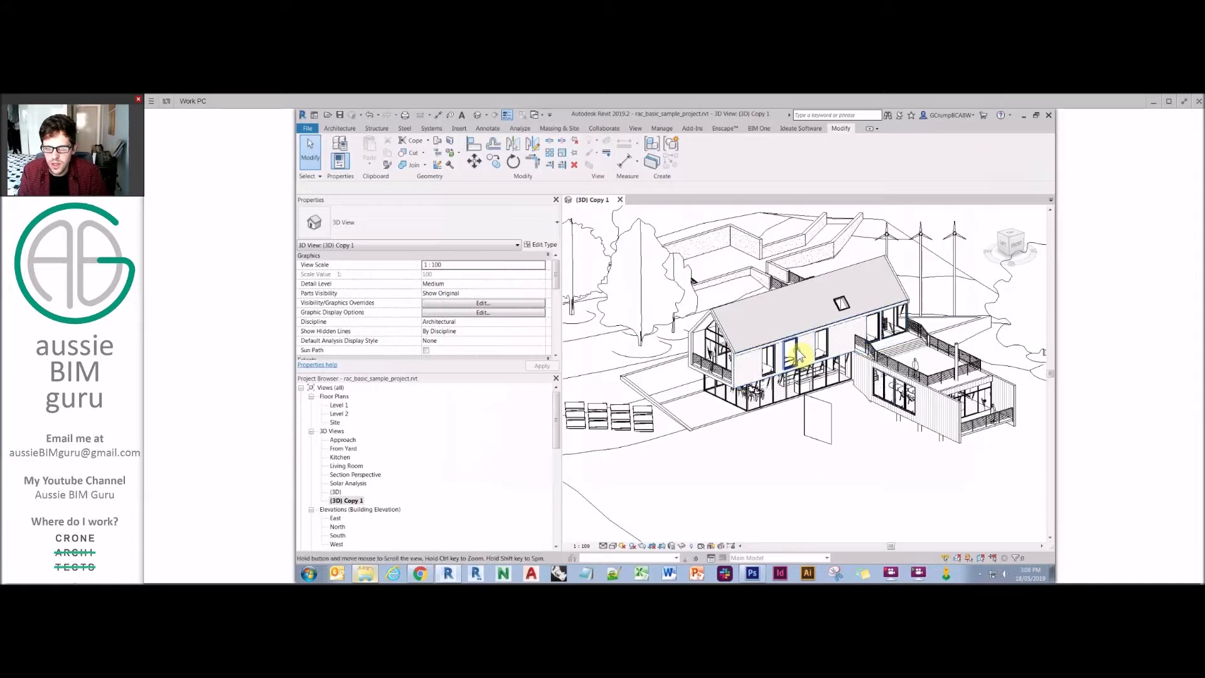
# - Temporarily hide the metal panel roof of the house so the bathroom inside can be viewed from above
pyautogui.click(719, 442)
pyautogui.keyDown('shift'); pyautogui.moveTo(828, 417); pyautogui.dragTo(732, 336, button='middle'); pyautogui.keyUp('shift')
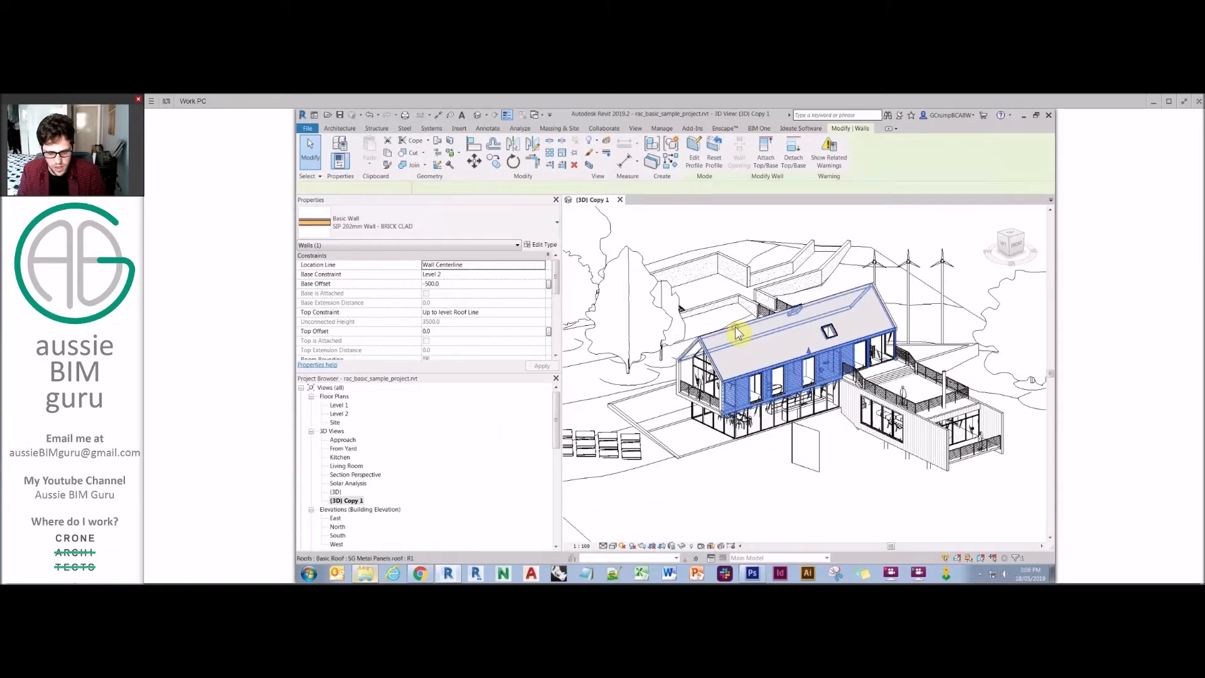
pyautogui.click(808, 330)
pyautogui.press('h')
pyautogui.press('h')
pyautogui.keyDown('shift'); pyautogui.moveTo(818, 337); pyautogui.dragTo(842, 273, button='middle'); pyautogui.keyUp('shift')
pyautogui.scroll(5, 843, 273)
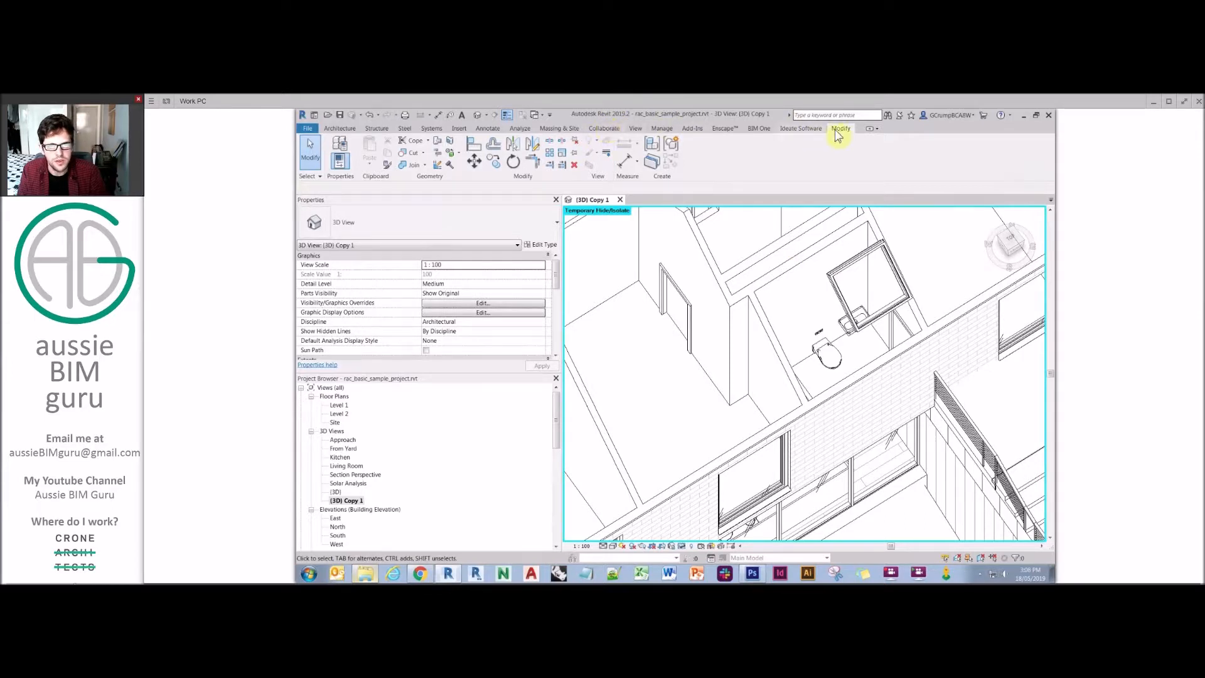
# - Open the project materials, duplicate the ABG_Carpet-Type1 material and name the copy ABG_Tiles-Type1
pyautogui.click(662, 128)
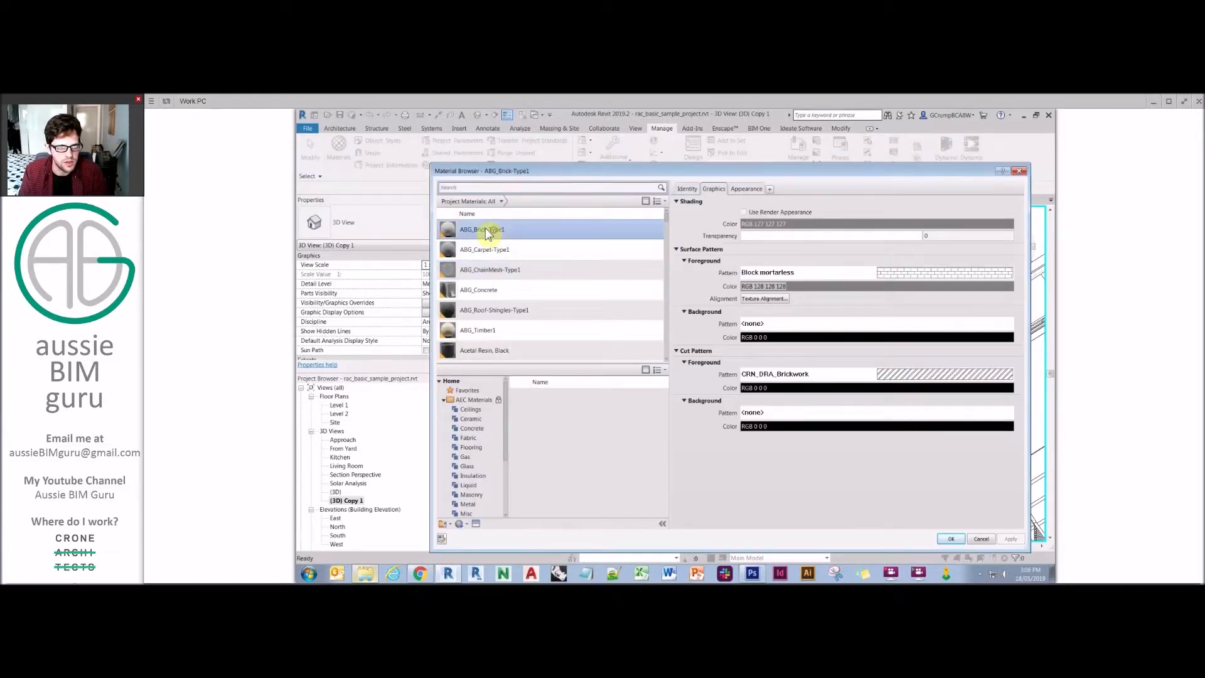
pyautogui.click(476, 253)
pyautogui.rightClick(478, 253)
pyautogui.click(483, 263)
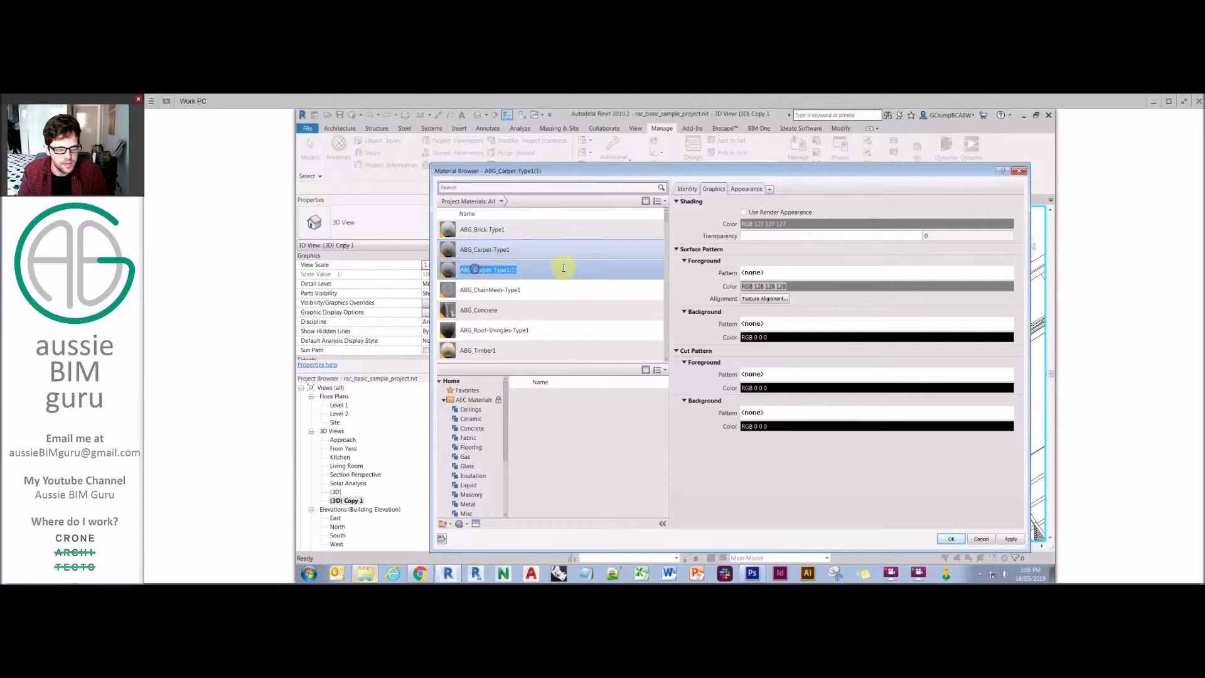
pyautogui.press('capslock')
pyautogui.hotkey('ctrl', 'shift', 'Right')
pyautogui.press('BackSpace')
pyautogui.press('BackSpace')
pyautogui.press('BackSpace')
pyautogui.press('BackSpace')
pyautogui.press('BackSpace')
pyautogui.press('BackSpace')
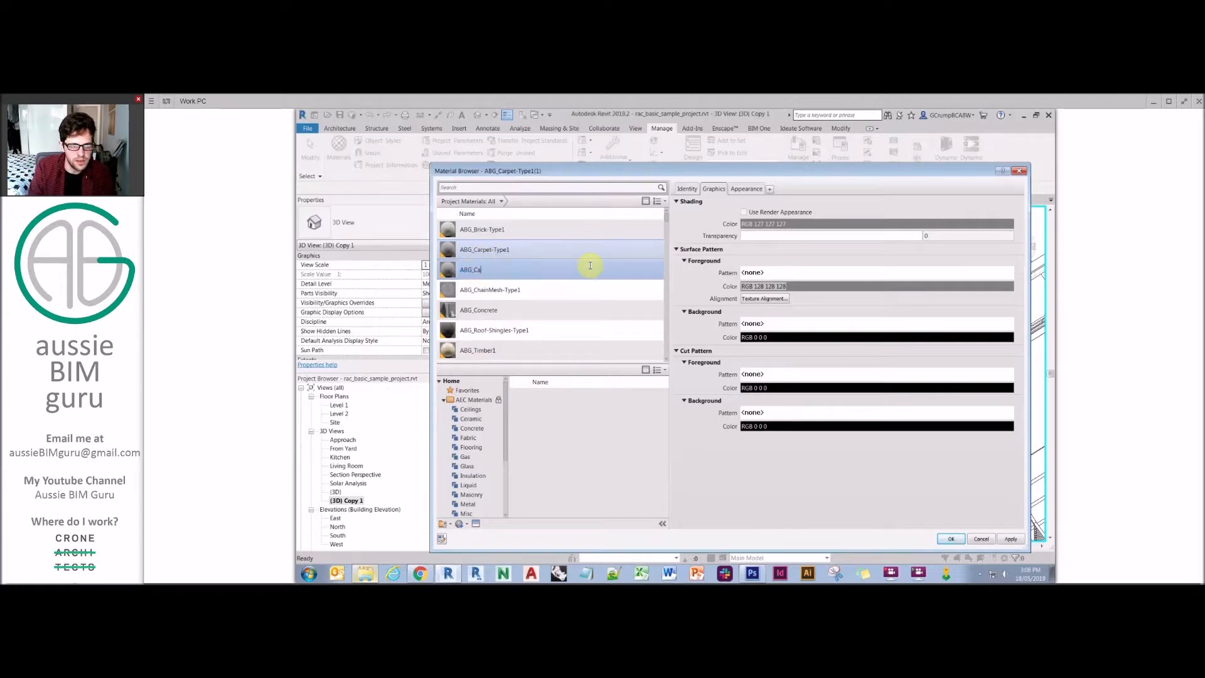
pyautogui.press('capslock')
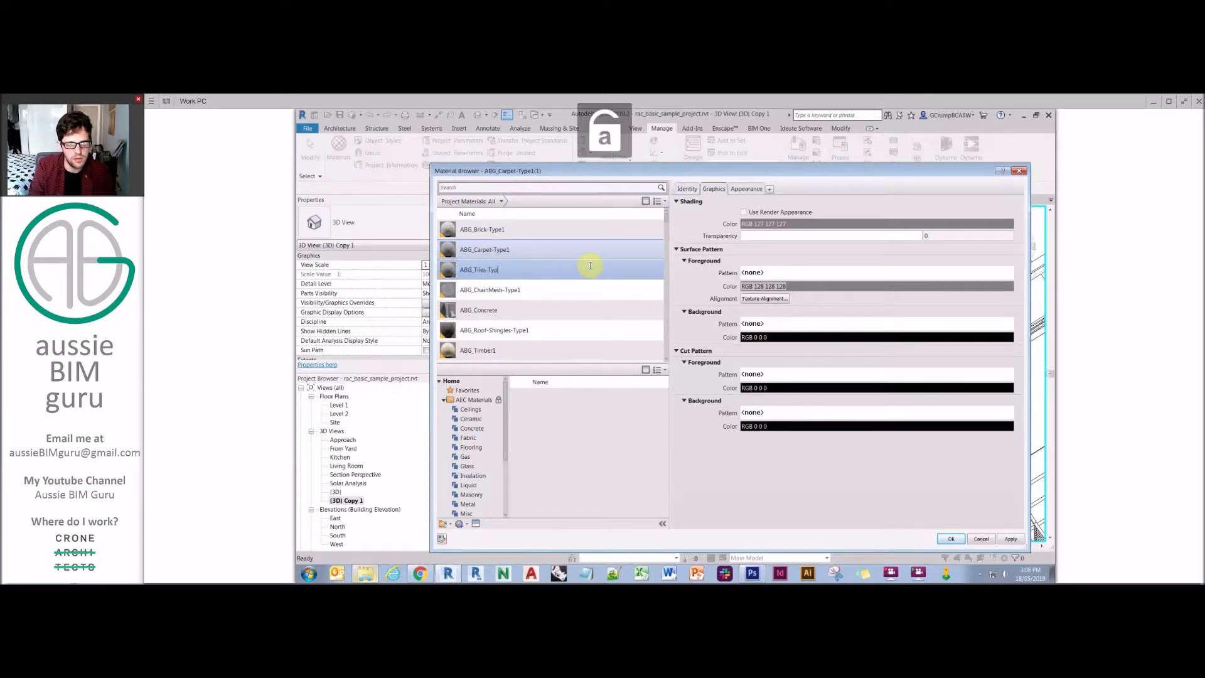
pyautogui.press('Return')
# - Duplicate the carpet appearance asset of the tiles material and rename it ABG_Tiles-Type1 to match the material
pyautogui.click(748, 189)
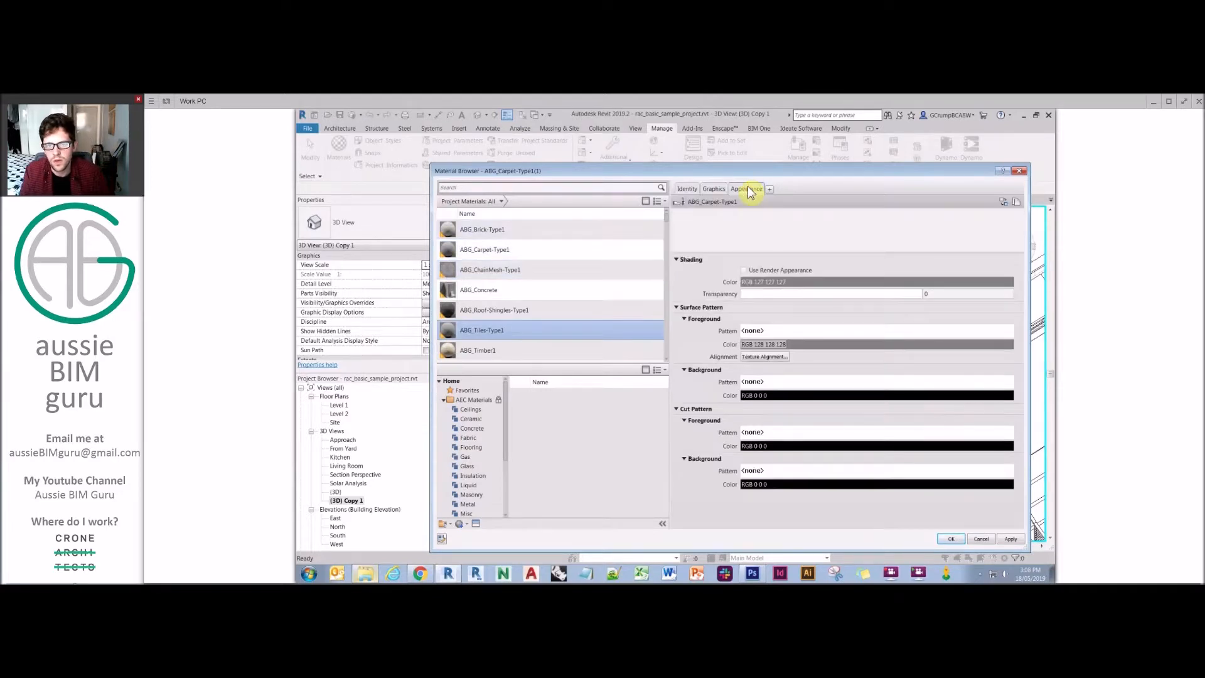
pyautogui.rightClick(496, 331)
pyautogui.click(516, 353)
pyautogui.hotkey('ctrl', 'c')
pyautogui.moveTo(805, 271); pyautogui.dragTo(742, 271)
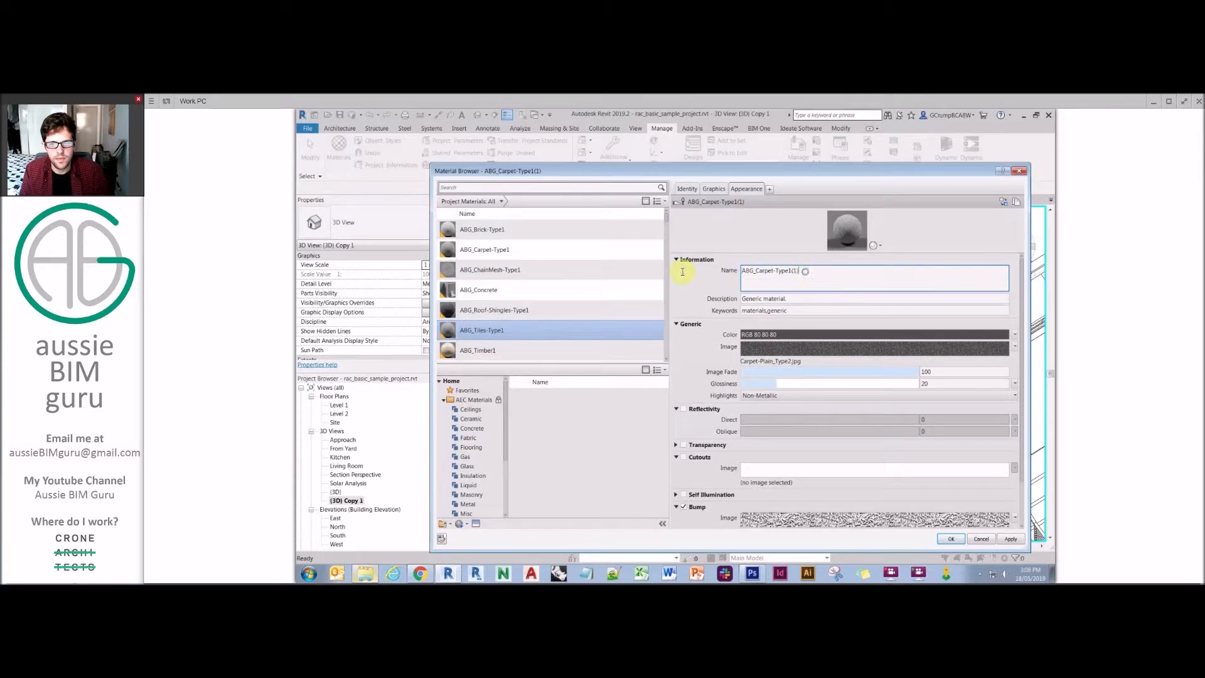
pyautogui.hotkey('ctrl', 'v')
# - Replace the generic appearance image of ABG_Tiles-Type1 with mosaico blu diffuse.jpg from the Tiles folder
pyautogui.click(792, 359)
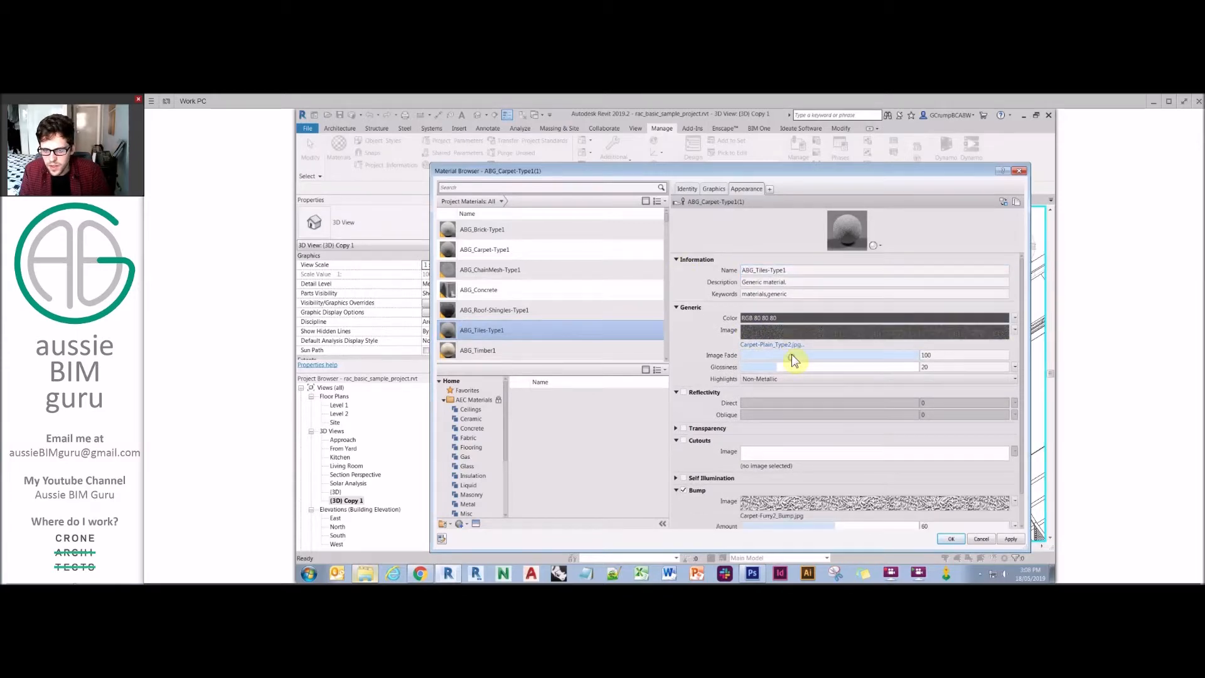
pyautogui.click(847, 234)
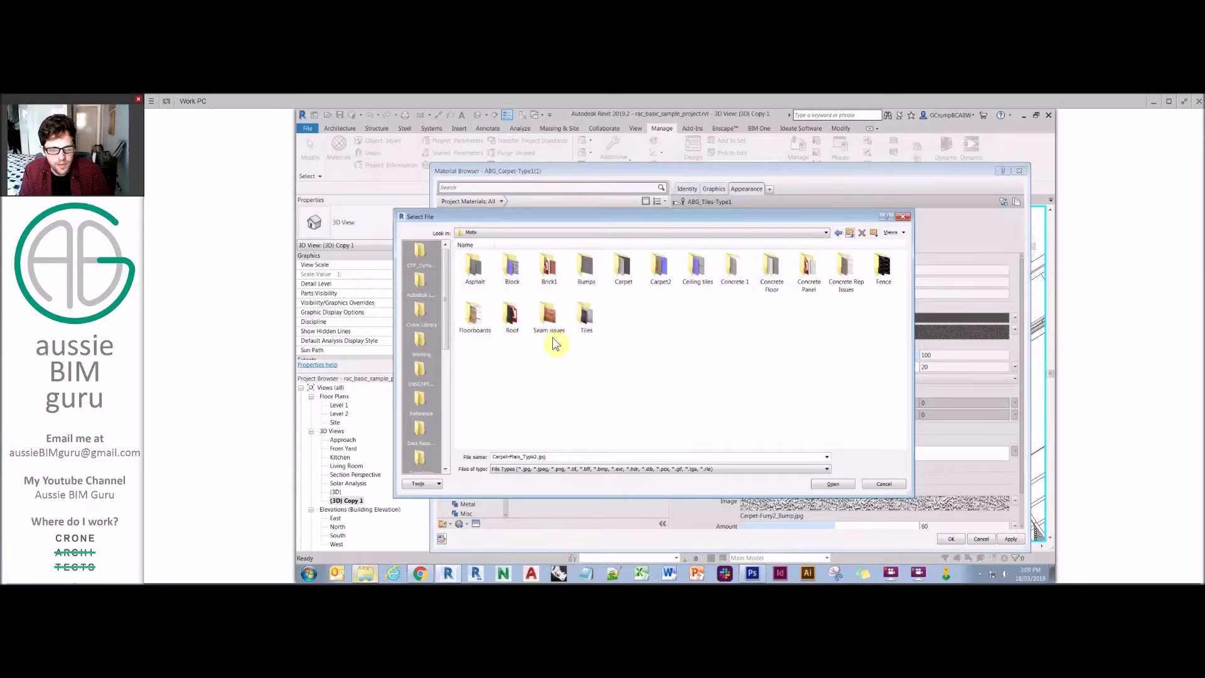
pyautogui.doubleClick(590, 320)
pyautogui.click(511, 276)
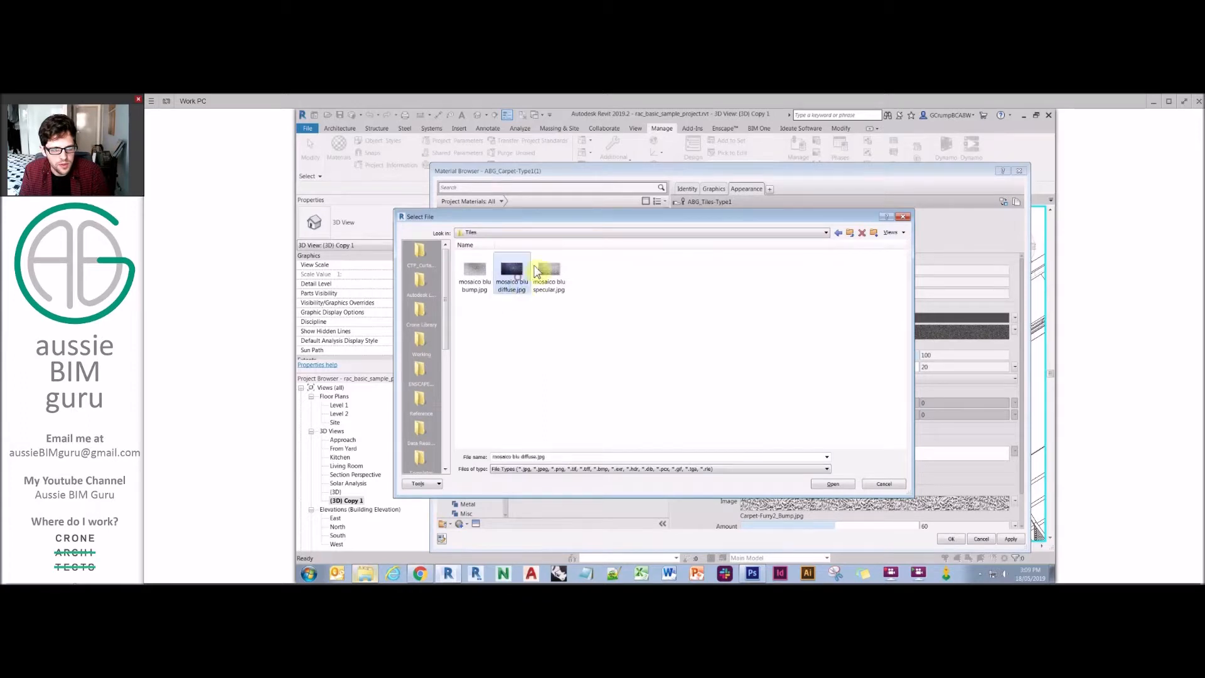
pyautogui.press('Return')
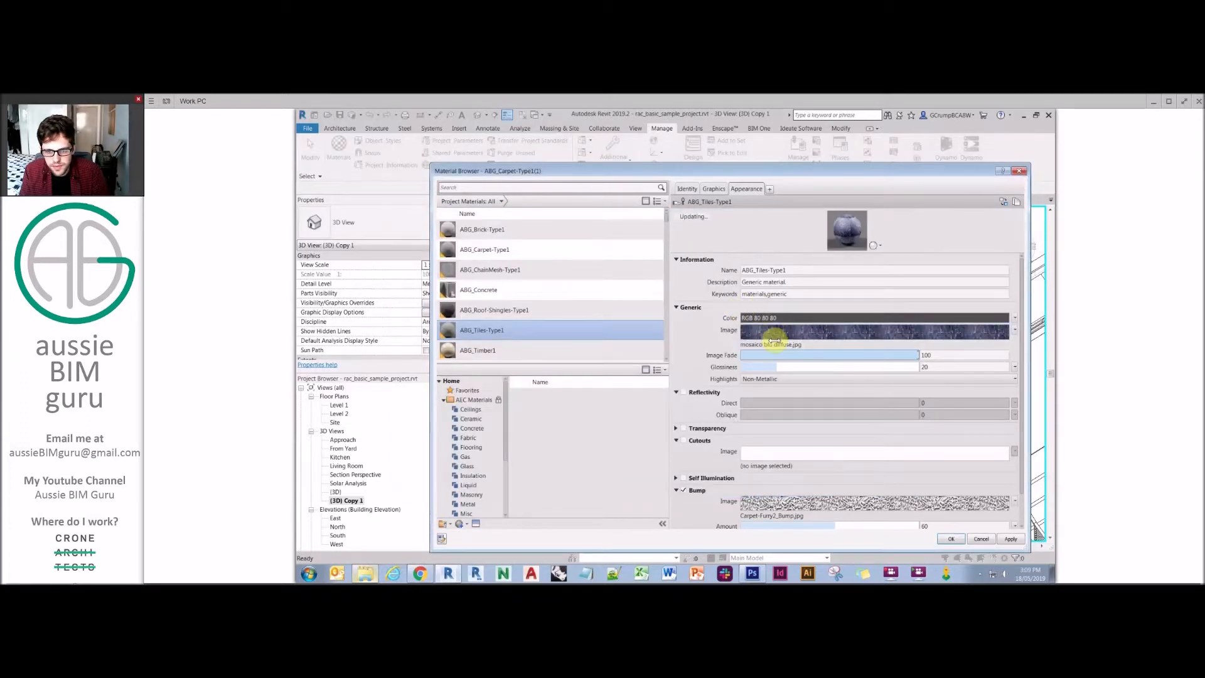
# - Switch to Windows Explorer, check the pixel dimensions of mosaico blu diffuse.jpg in the Tiles folder, and return to Revit
pyautogui.click(809, 409)
pyautogui.doubleClick(685, 349)
pyautogui.click(665, 249)
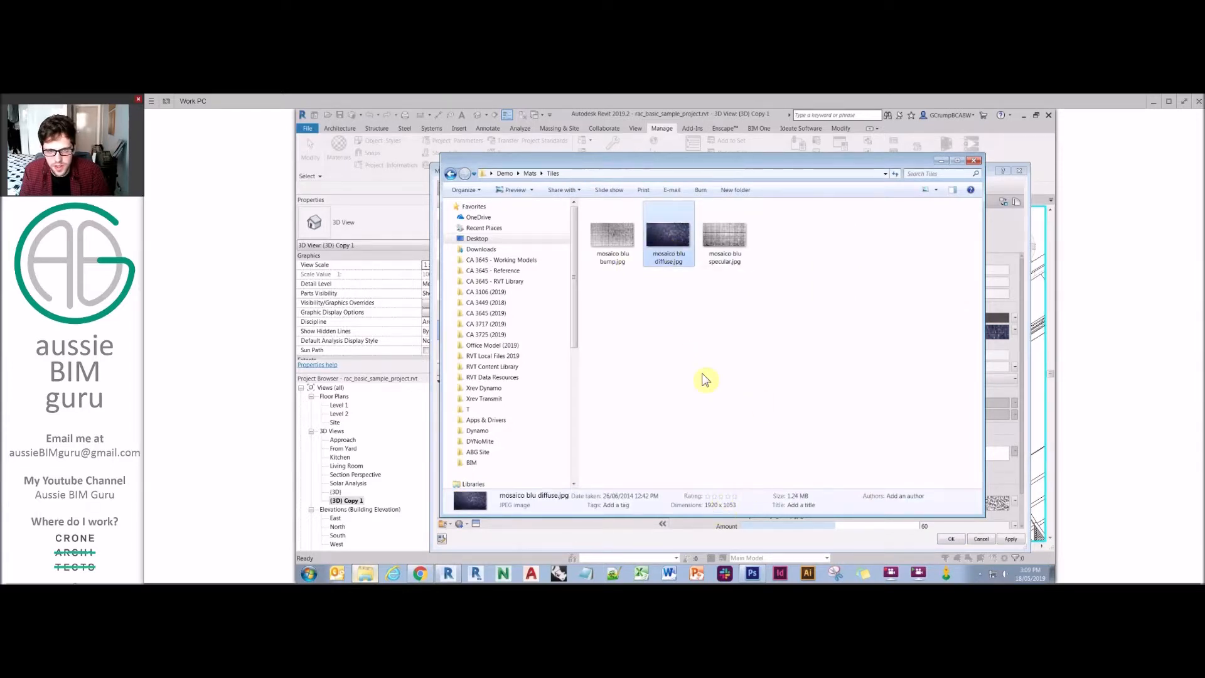
pyautogui.click(939, 162)
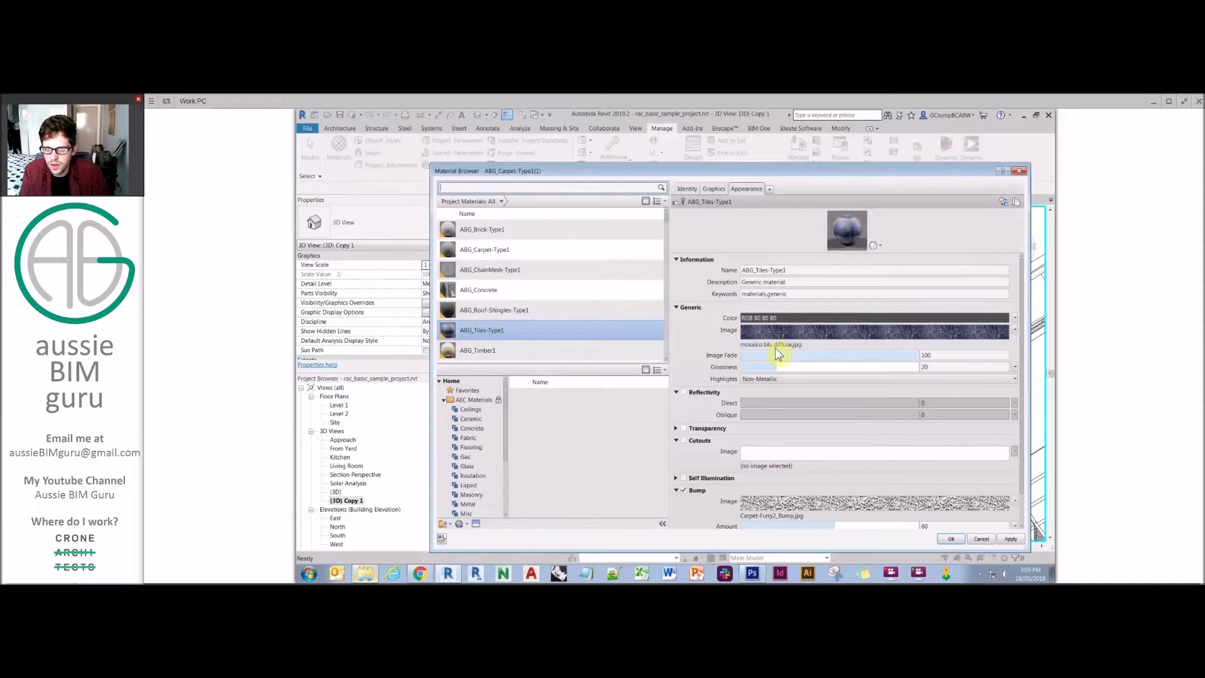
# - Set the diffuse image's sample size to 1920 mm wide by 1053 mm high and lock its proportions
pyautogui.click(760, 333)
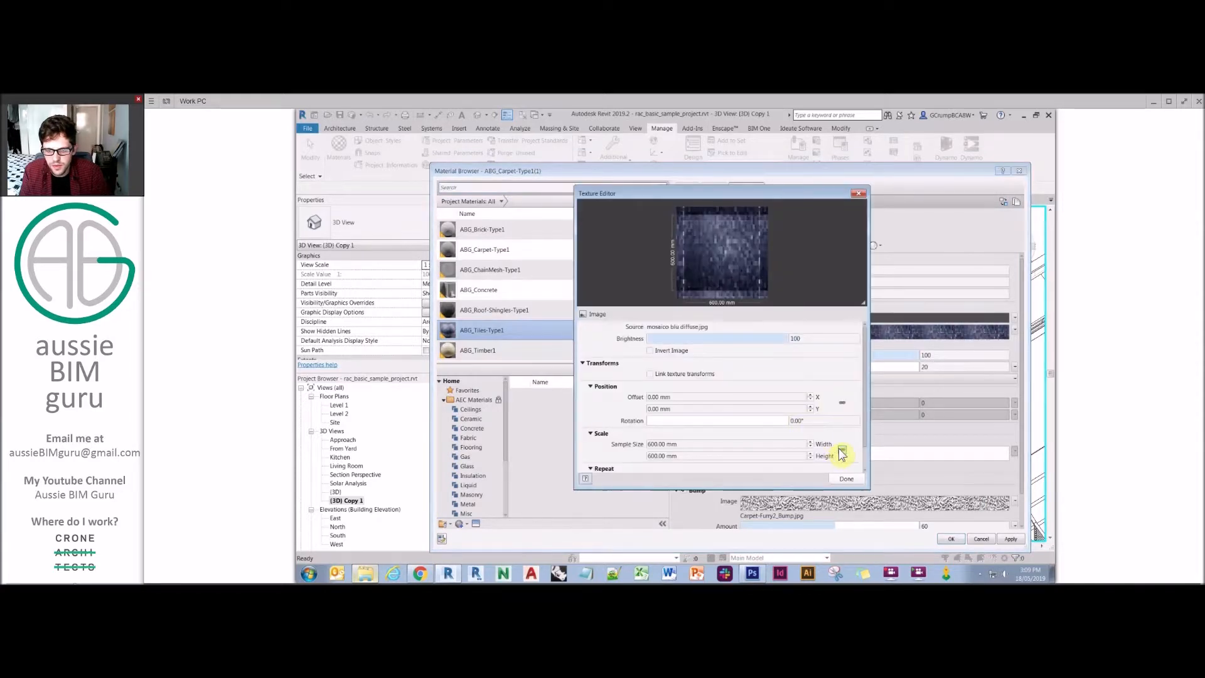
pyautogui.click(780, 444)
pyautogui.write('1920')
pyautogui.click(773, 456)
pyautogui.write('1053')
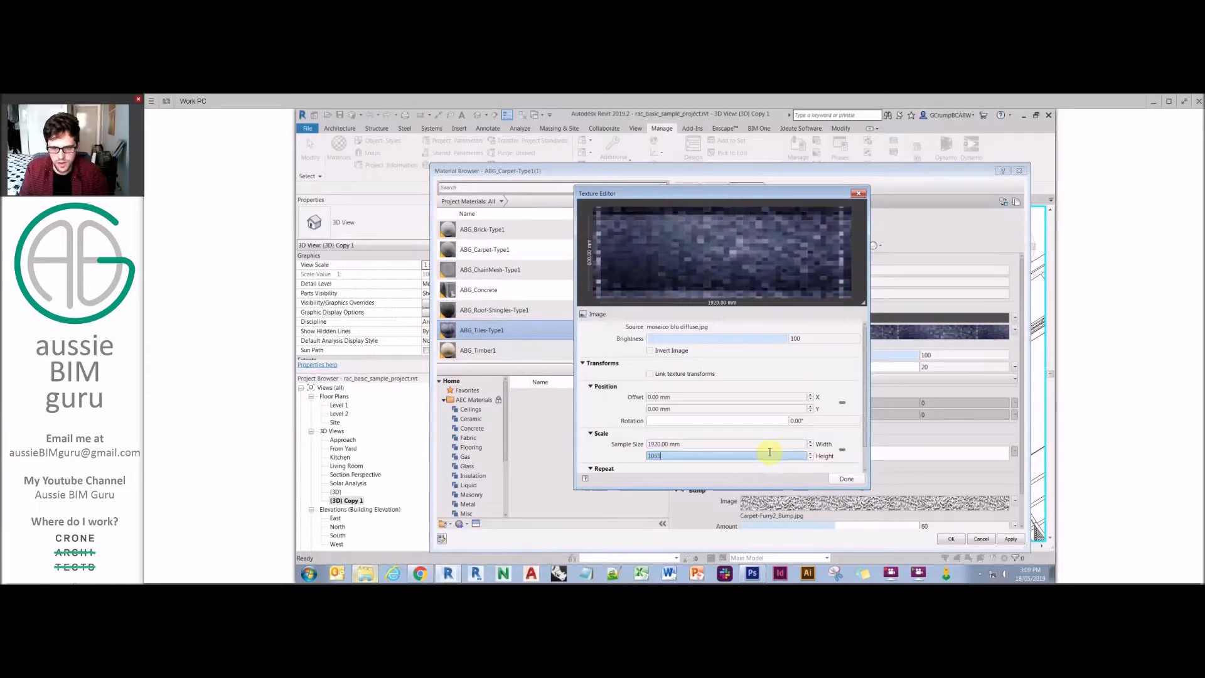
pyautogui.click(842, 449)
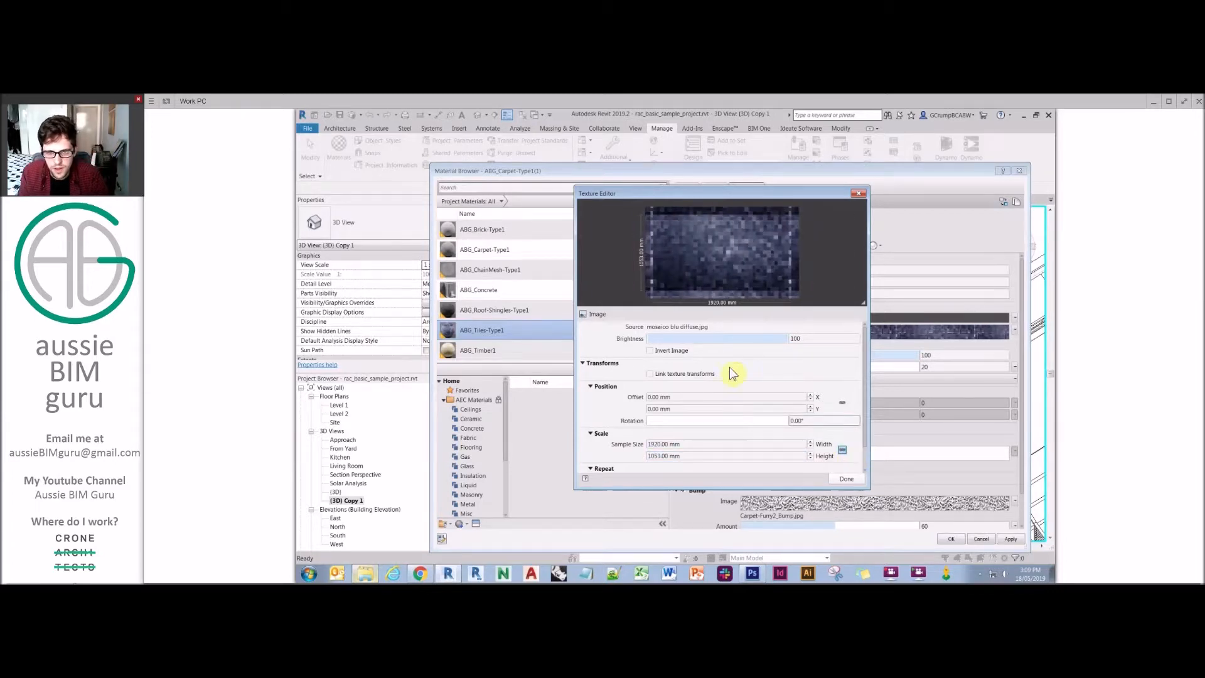
pyautogui.click(846, 479)
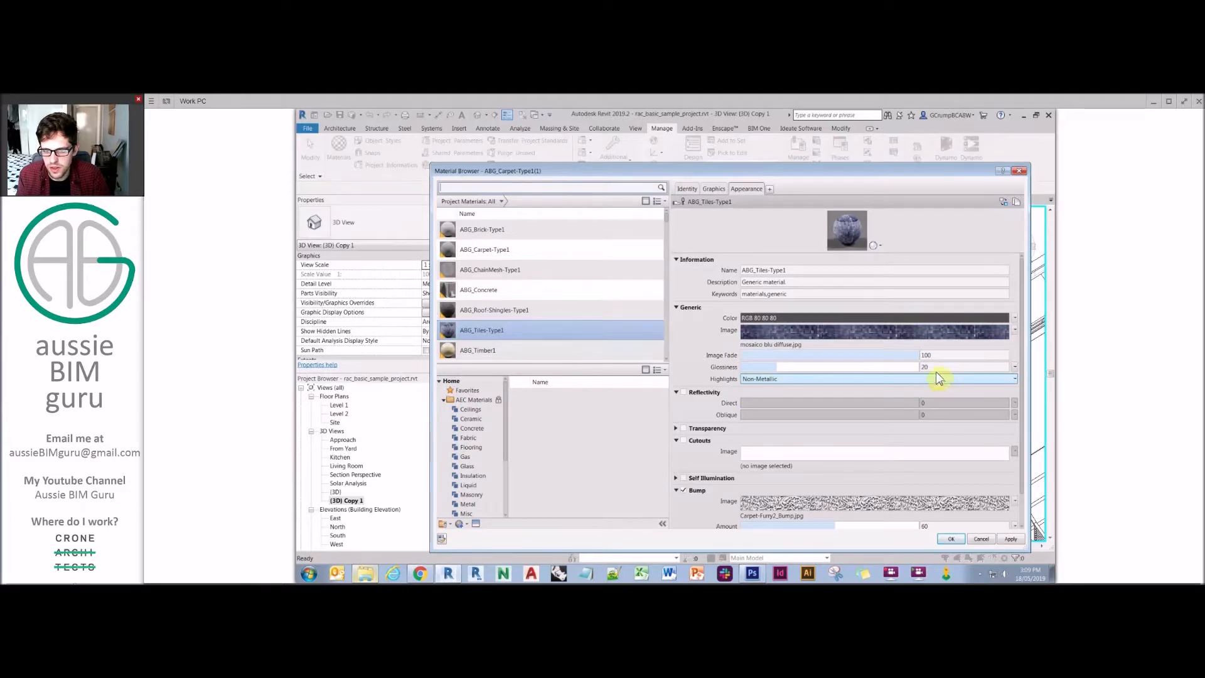
# - Set the tiles material's glossiness to 28 and enable reflectivity with a direct value of 100
pyautogui.moveTo(777, 367); pyautogui.dragTo(790, 367)
pyautogui.click(683, 391)
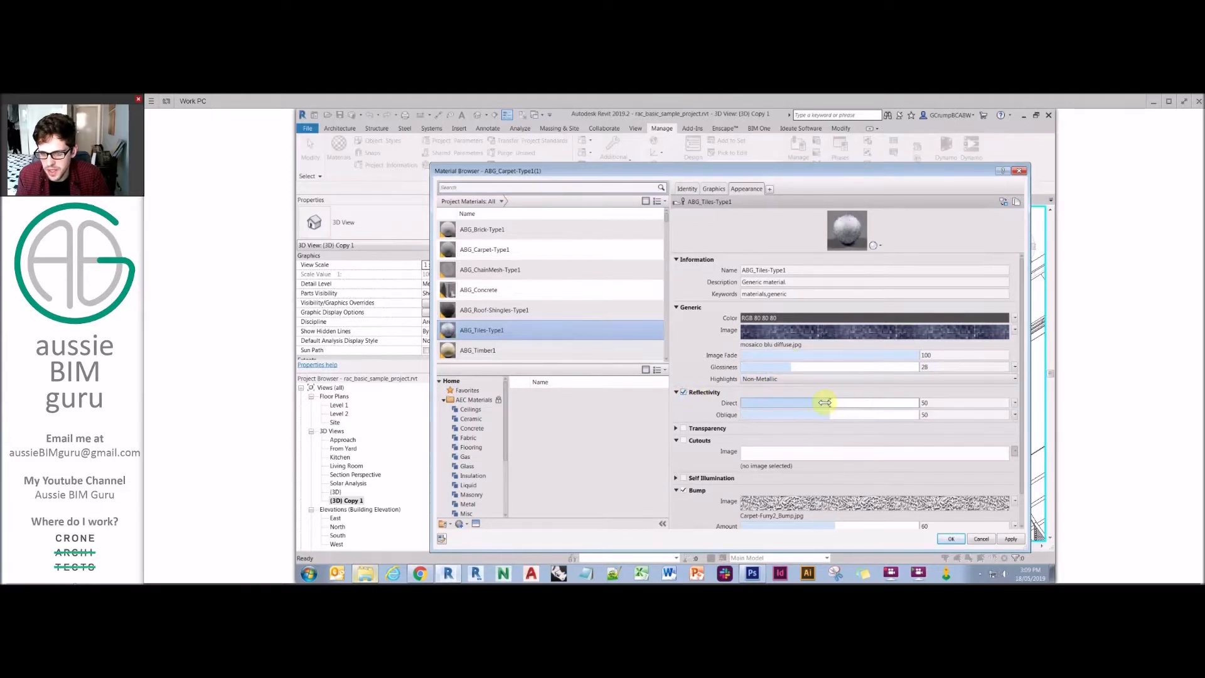
pyautogui.moveTo(791, 400); pyautogui.dragTo(754, 401)
pyautogui.moveTo(934, 403); pyautogui.dragTo(907, 401)
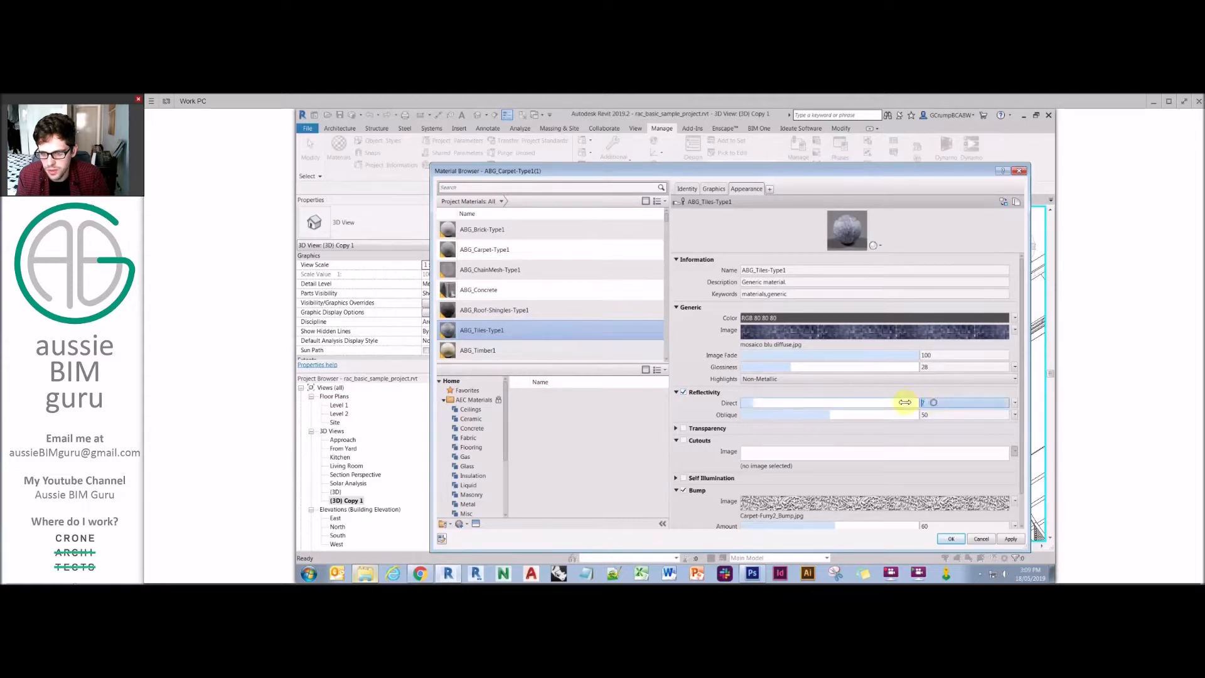
pyautogui.write('100')
# - Use mosaico blu specular.jpg as the image for the oblique reflectivity
pyautogui.click(1017, 416)
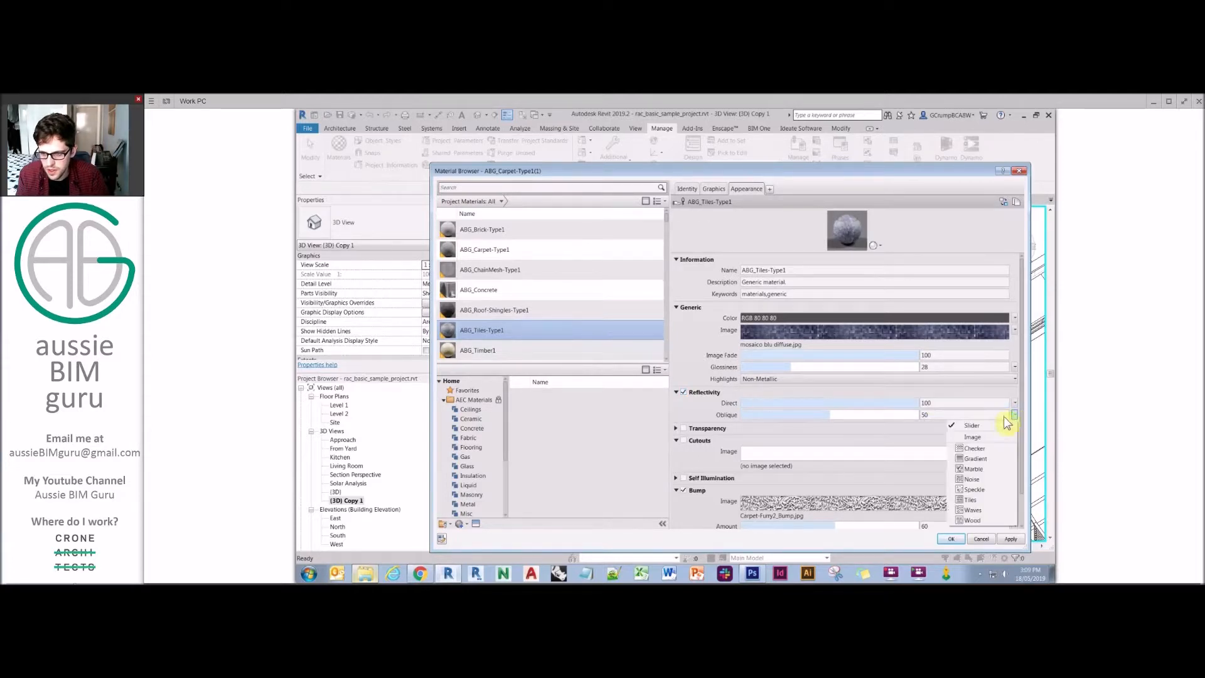
pyautogui.click(973, 426)
pyautogui.click(547, 279)
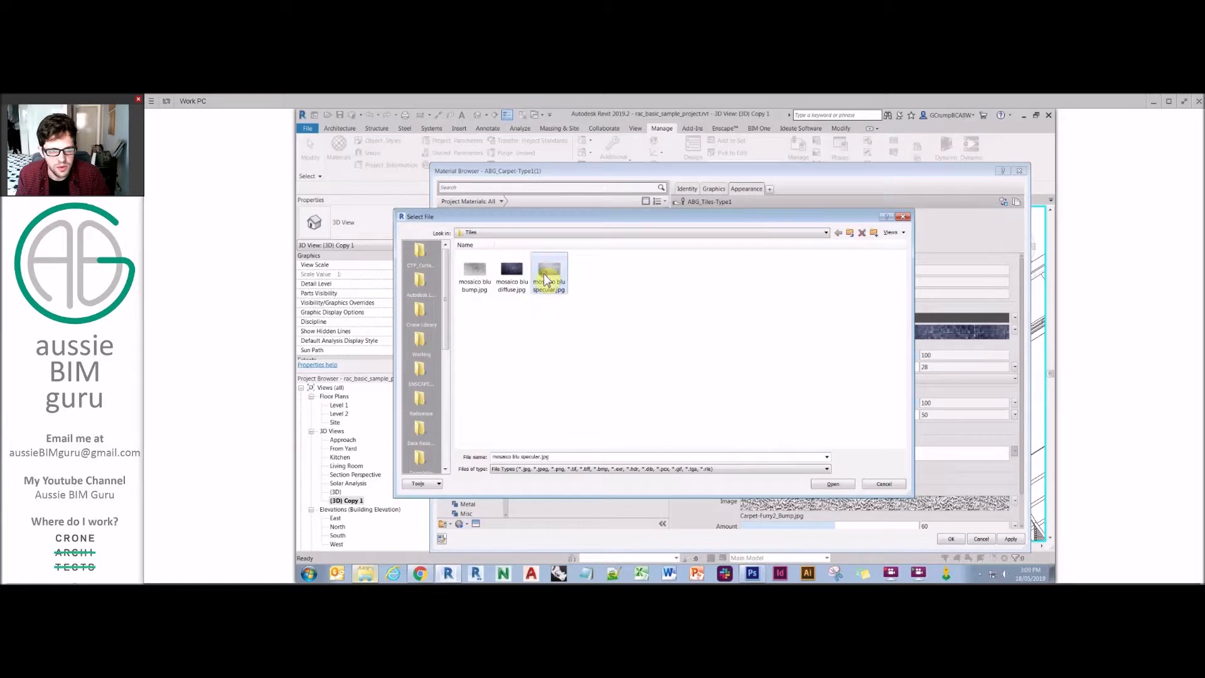
pyautogui.doubleClick(548, 270)
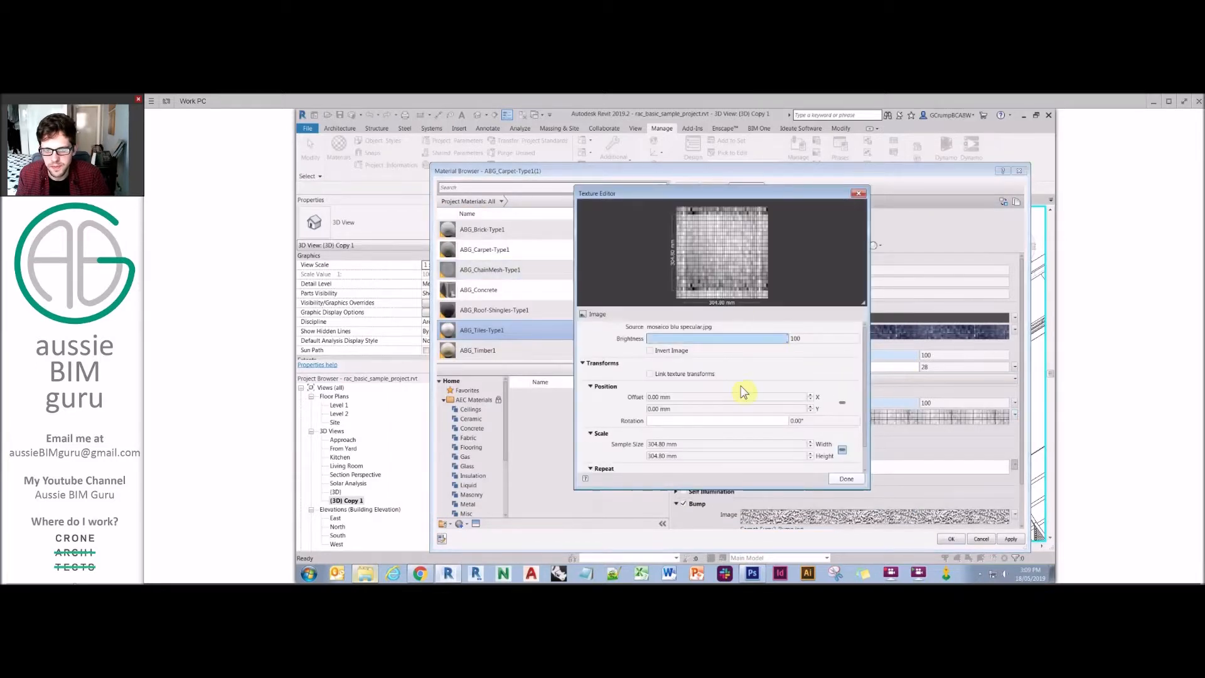
# - Set the specular image's sample size to 1920 mm wide by 1053 mm high
pyautogui.click(784, 443)
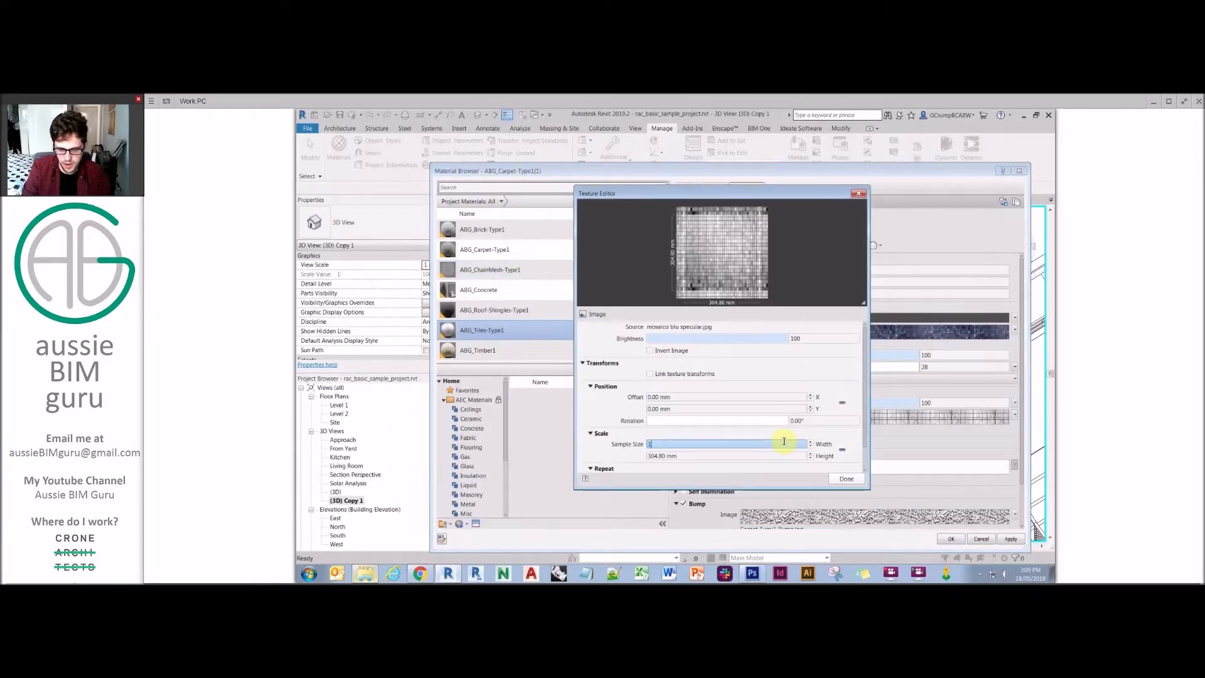
pyautogui.write('1920')
pyautogui.click(782, 453)
pyautogui.write('1053')
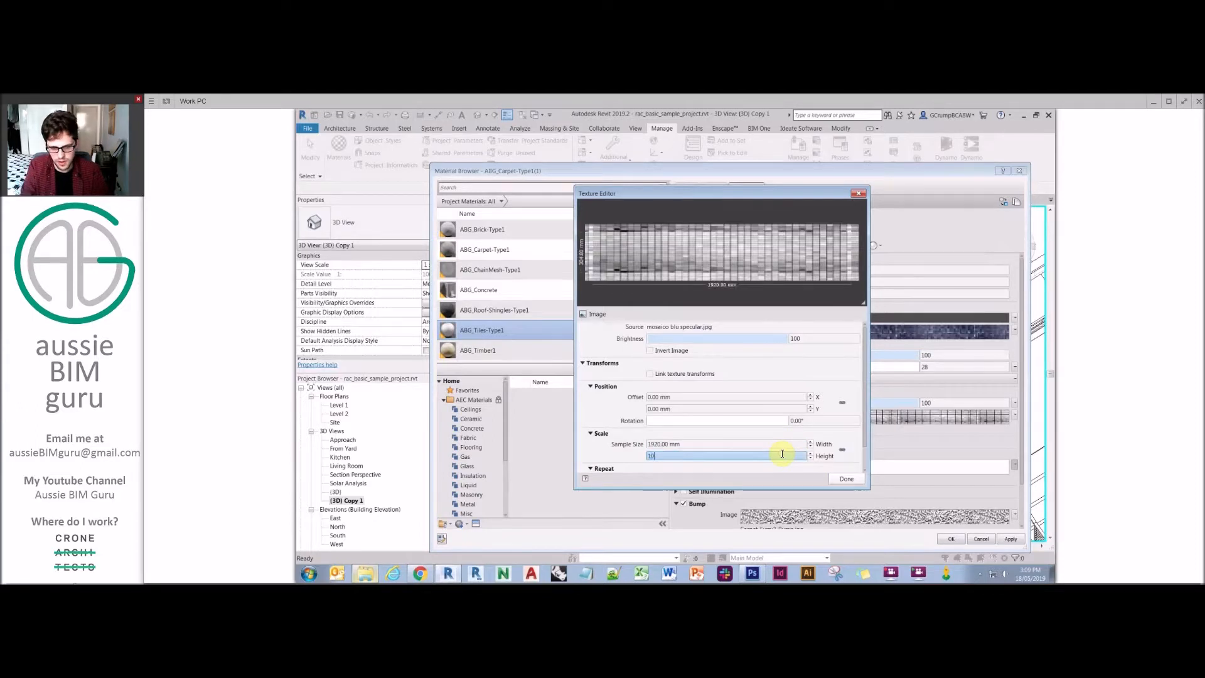
pyautogui.click(844, 447)
pyautogui.click(848, 479)
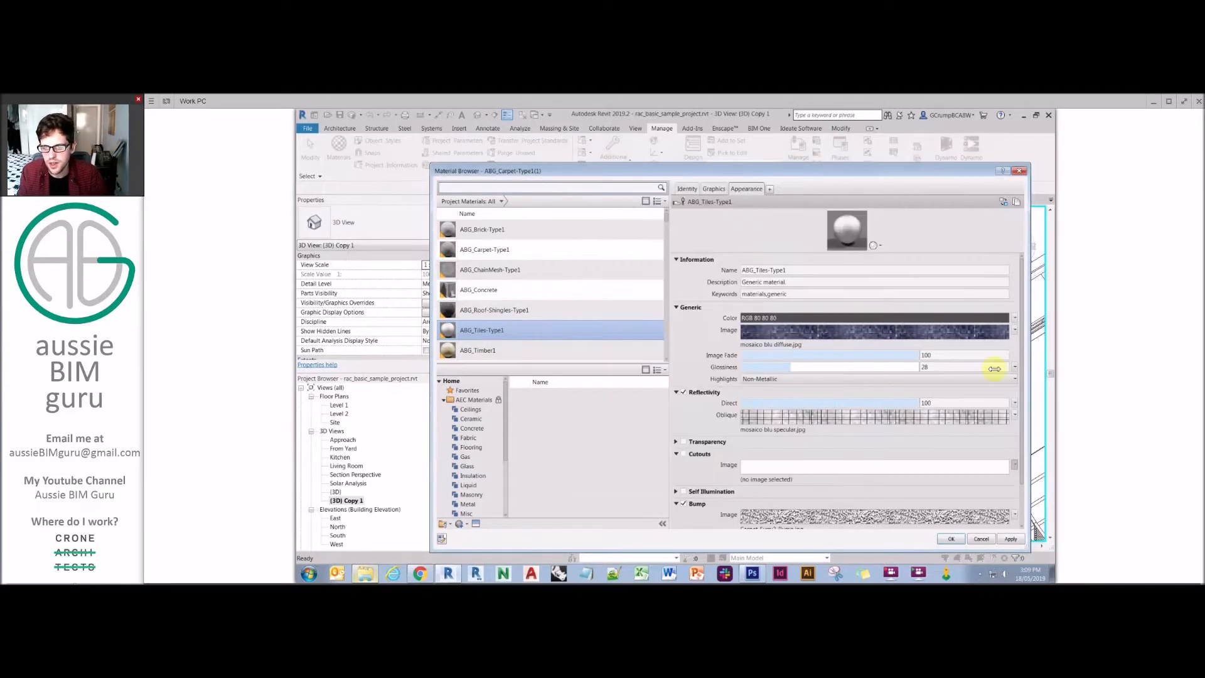
# - Replace the carpet bump image with mosaico blu bump.jpg from the Tiles folder
pyautogui.scroll(-1, 856, 487)
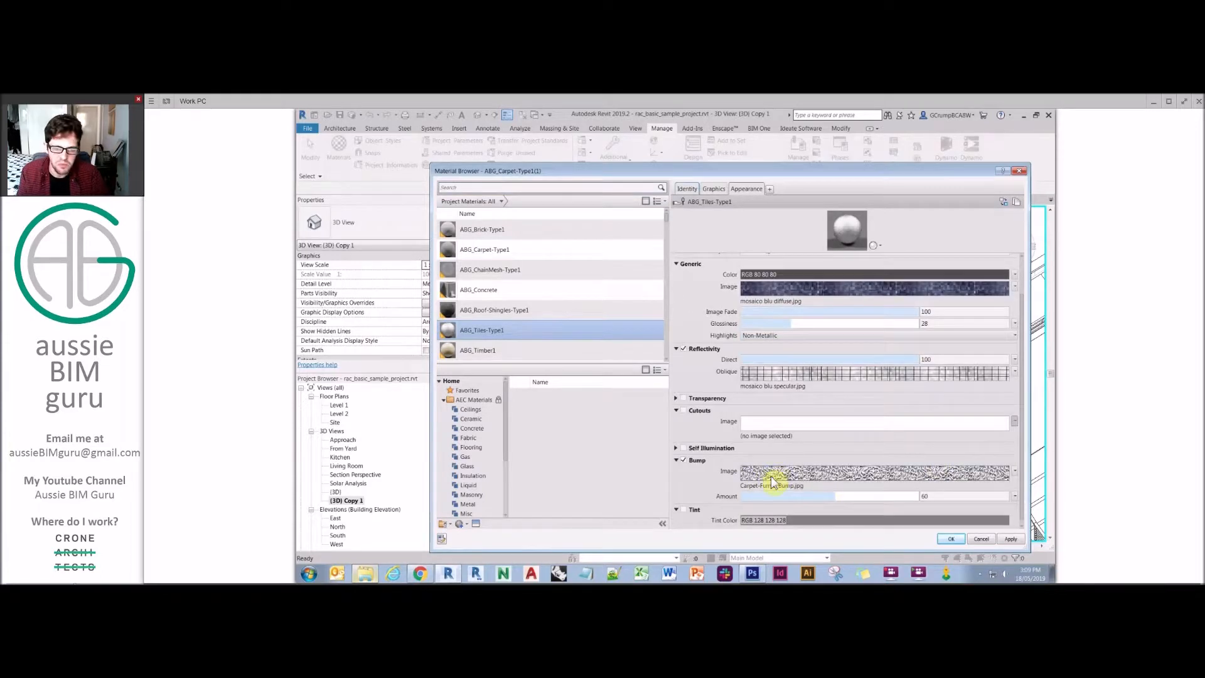
pyautogui.click(778, 489)
pyautogui.click(849, 233)
pyautogui.doubleClick(587, 319)
pyautogui.click(476, 276)
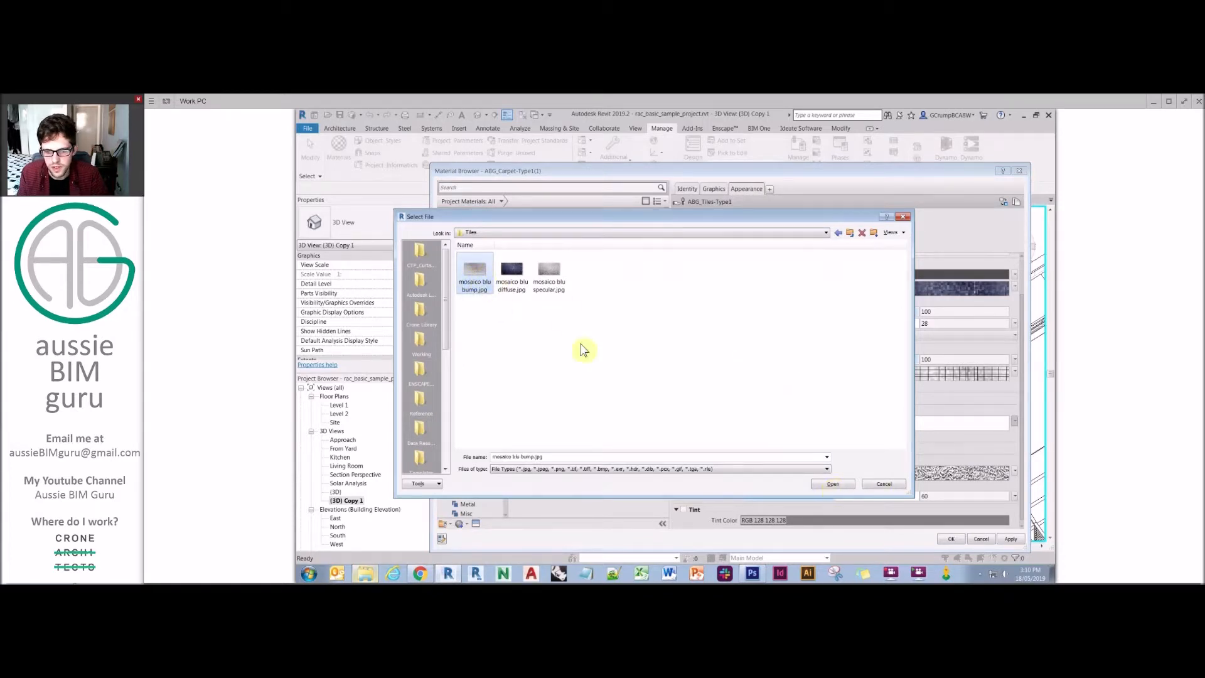
pyautogui.click(832, 484)
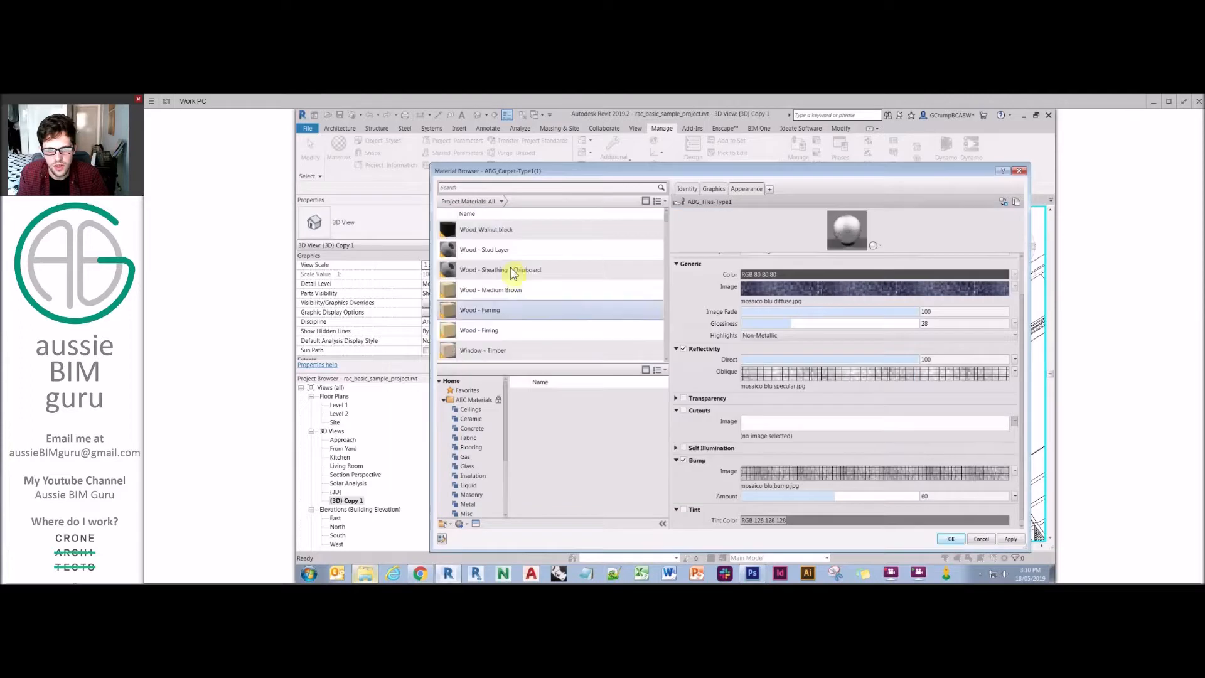
# - Set the bump image's sample size to 1920 mm wide by 1053 mm high
pyautogui.click(849, 474)
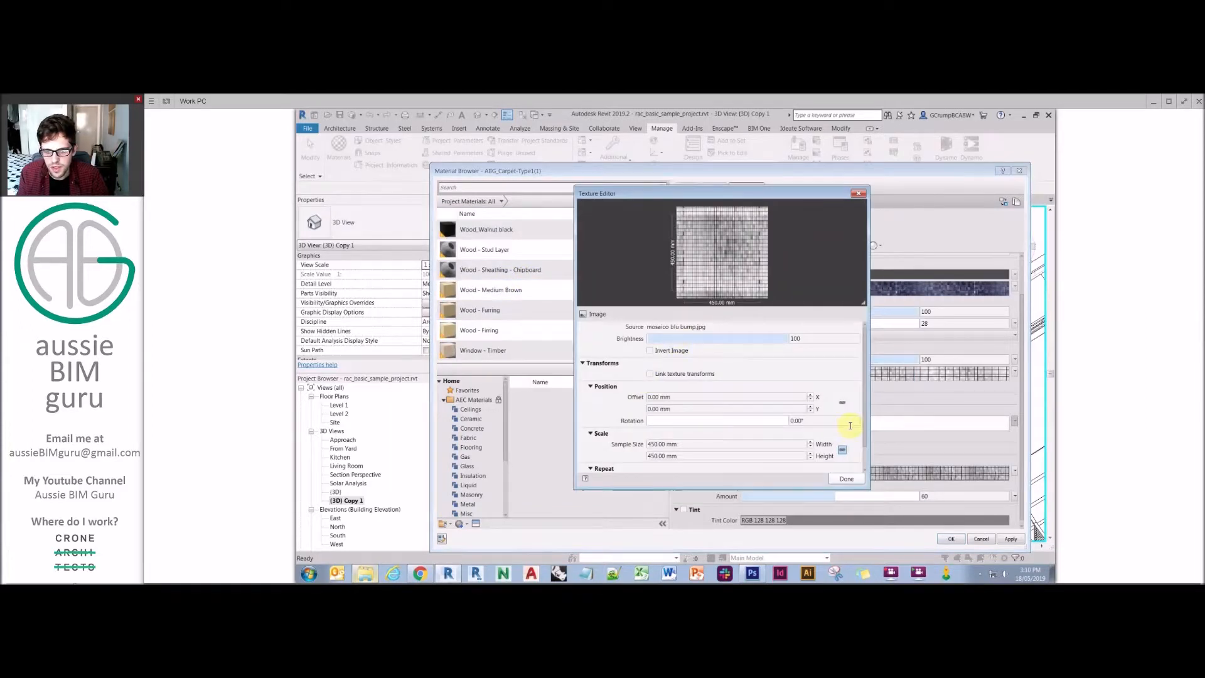
pyautogui.click(779, 444)
pyautogui.write('1920')
pyautogui.press('Tab')
pyautogui.write('1053')
pyautogui.click(853, 479)
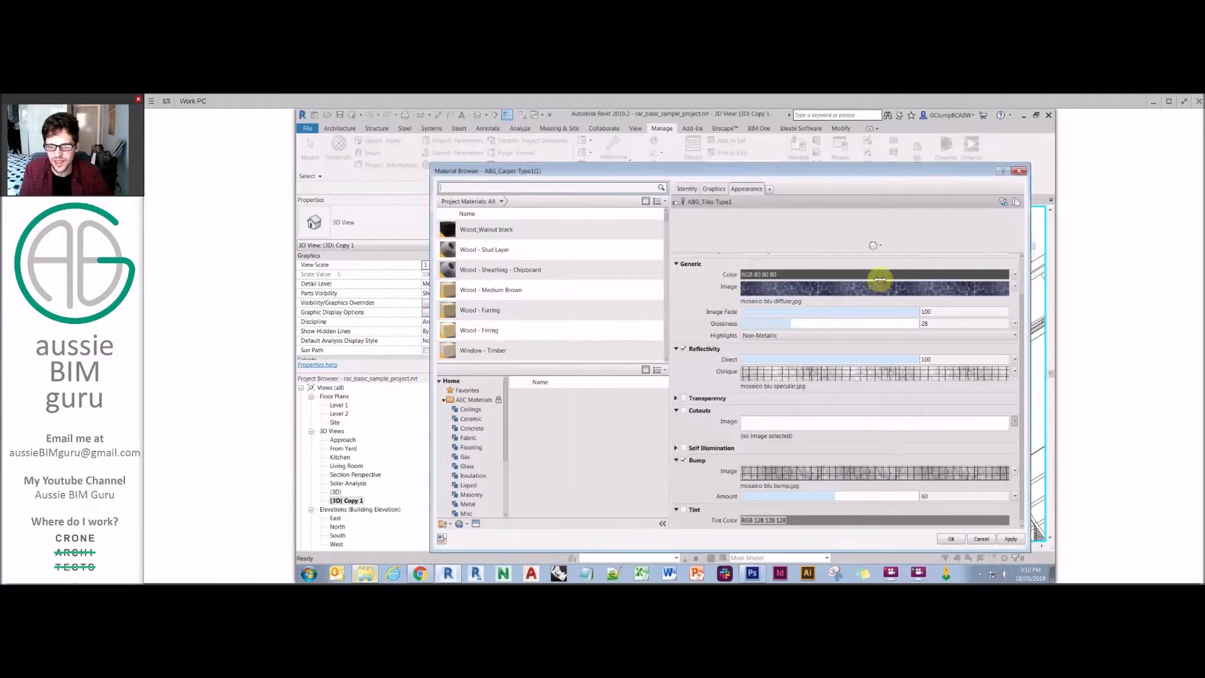
# - Enlarge the material preview and lower the glossiness of the tiles appearance
pyautogui.moveTo(901, 250); pyautogui.dragTo(928, 425)
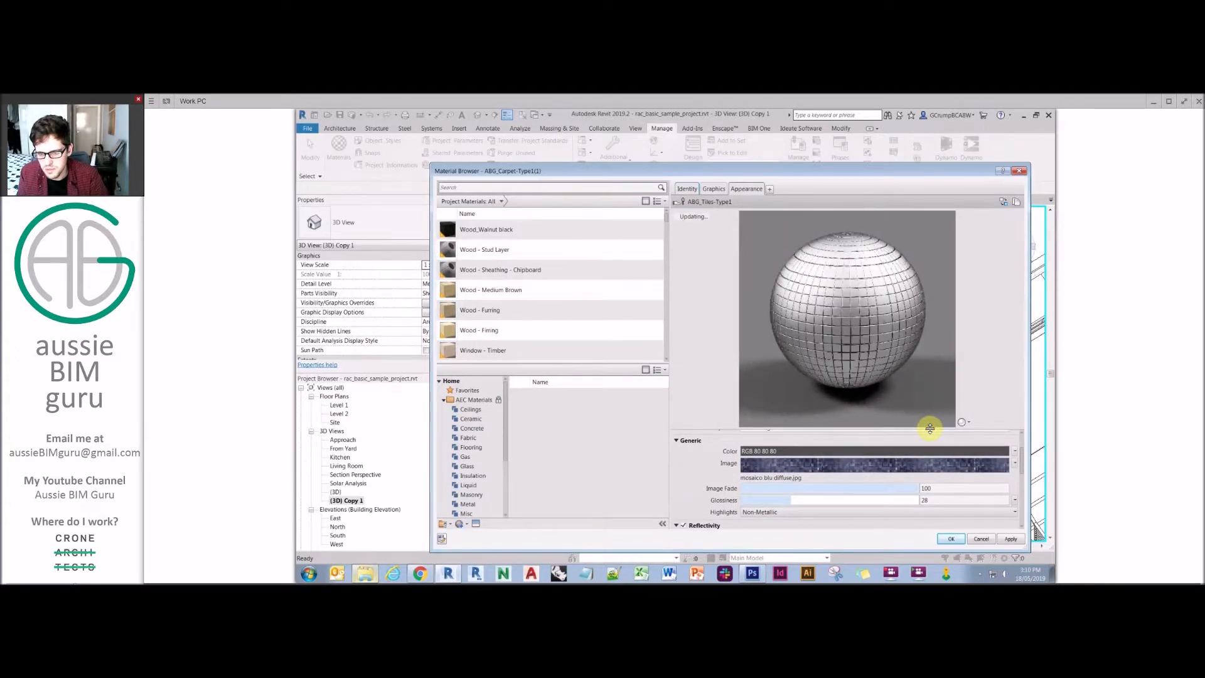
pyautogui.moveTo(792, 497); pyautogui.dragTo(761, 497)
pyautogui.moveTo(1020, 457); pyautogui.dragTo(1021, 463)
pyautogui.scroll(-5, 1021, 462)
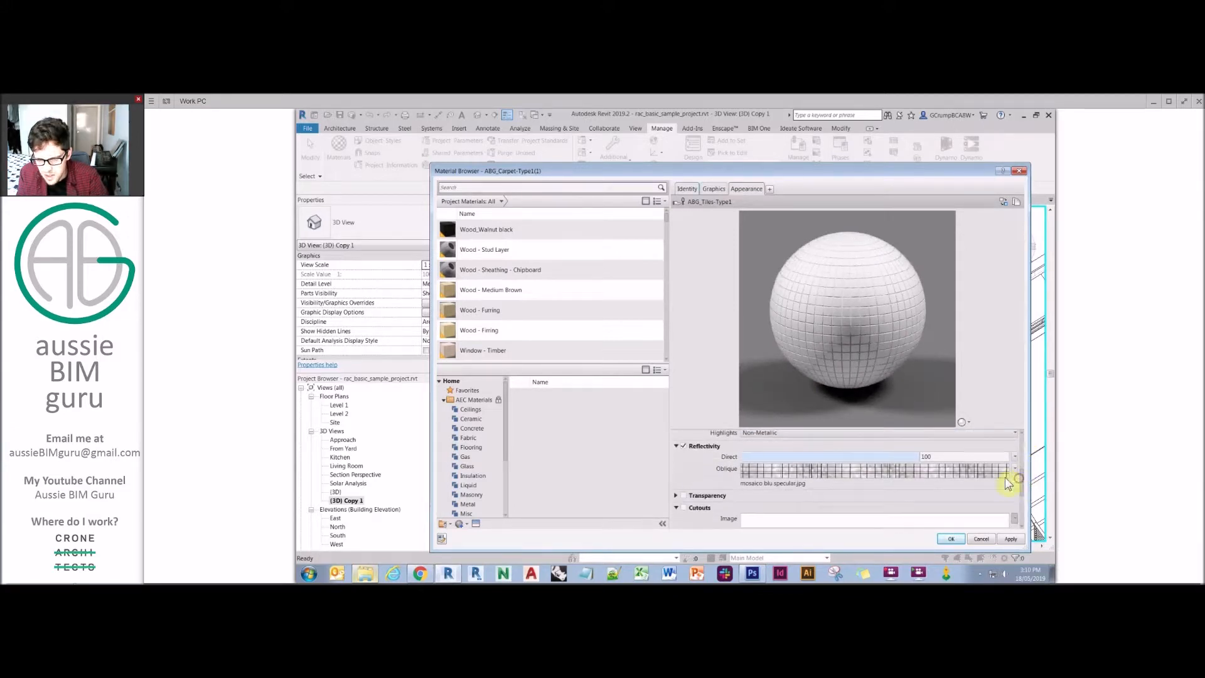
# - Turn reflectivity off and on to compare the preview, and lower the direct reflectivity to about 8
pyautogui.click(682, 447)
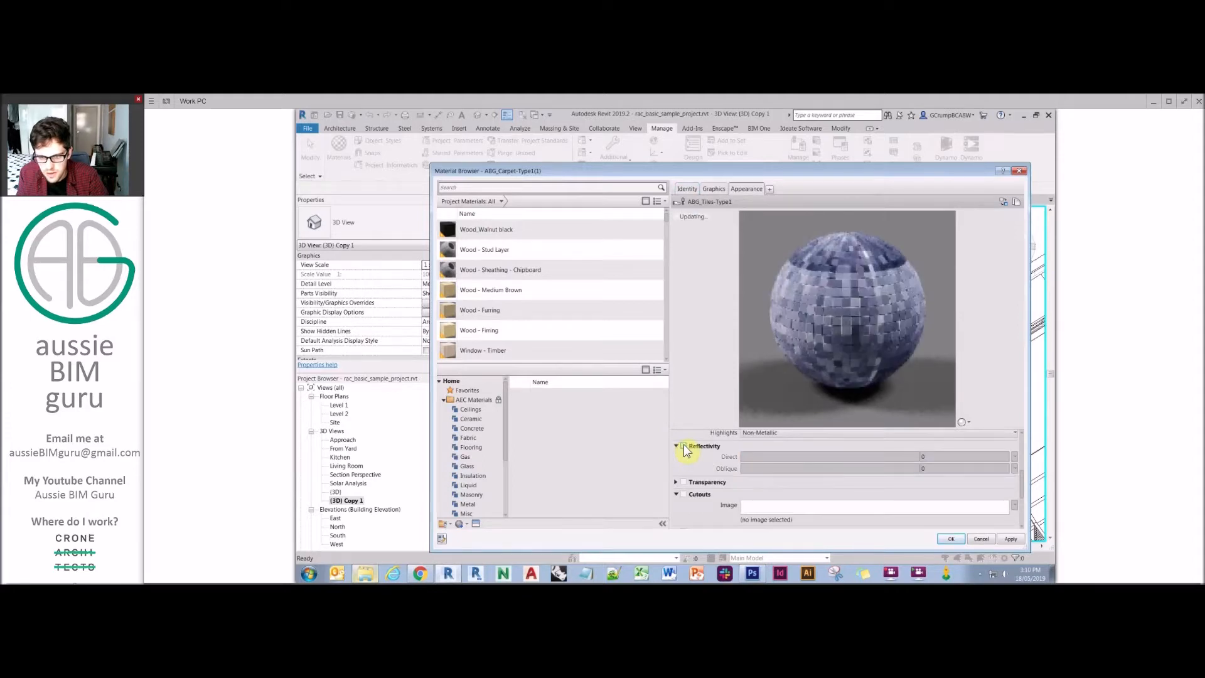
pyautogui.click(683, 446)
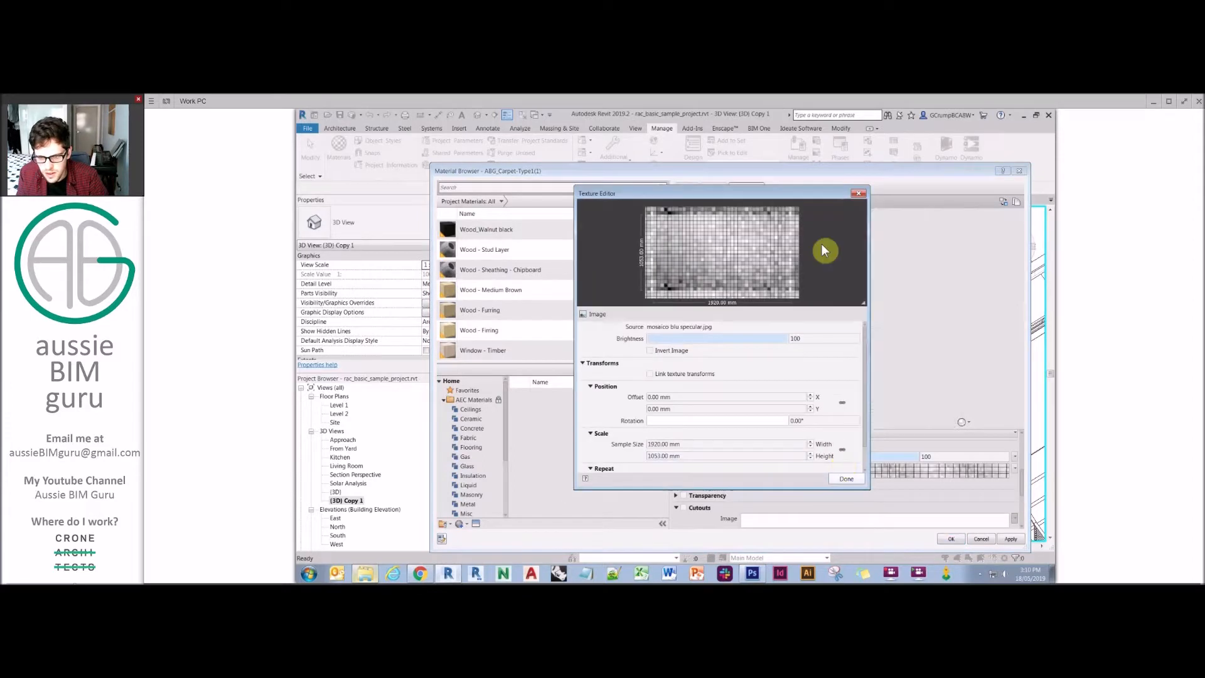
pyautogui.click(857, 192)
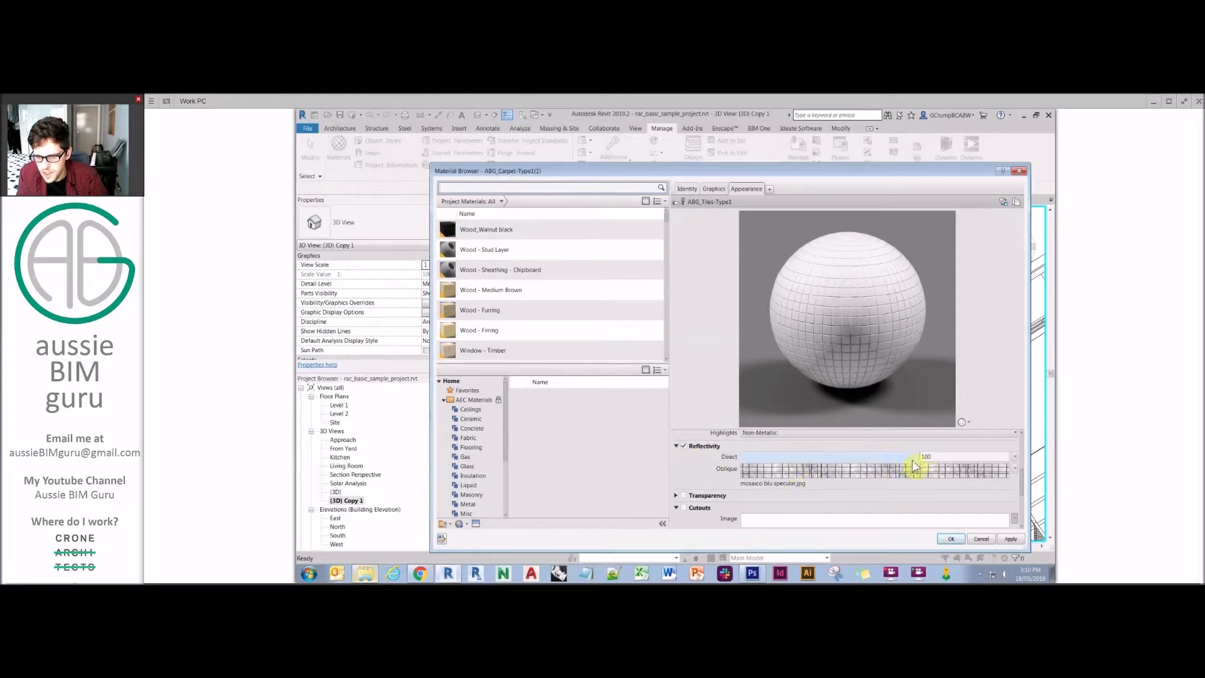
pyautogui.moveTo(910, 455); pyautogui.dragTo(751, 455)
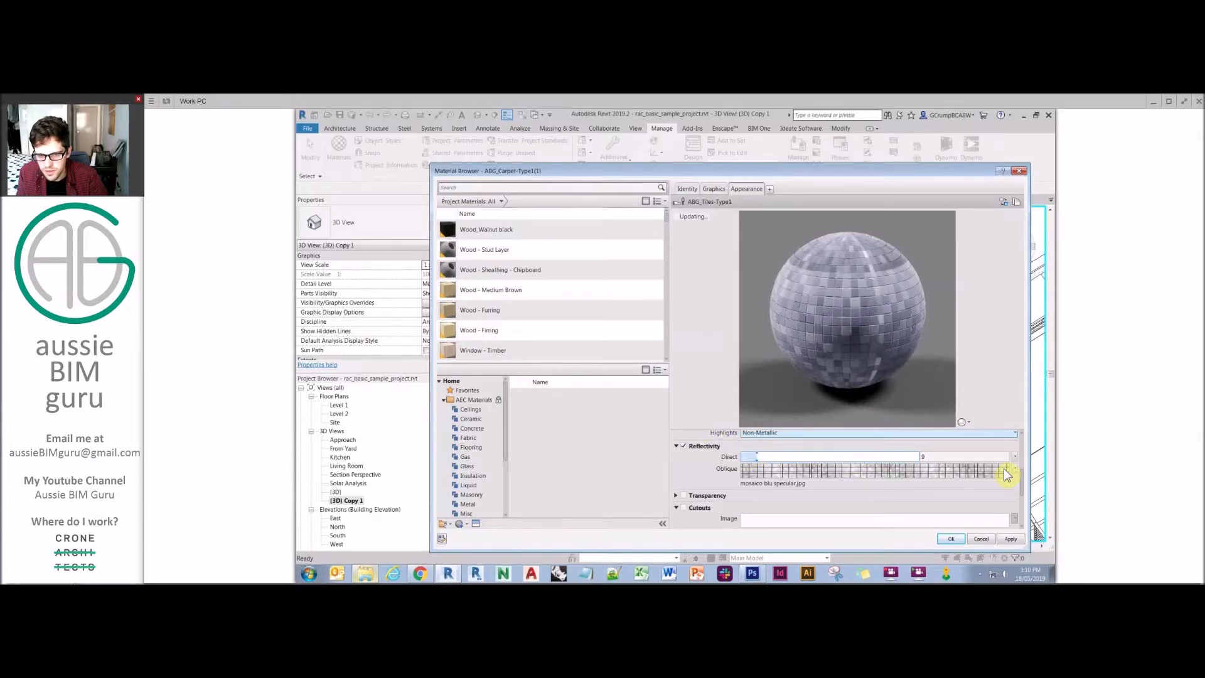
# - Save the tiles material and paint ABG_Tiles-Type1 onto the bathroom's interior wall faces in the 3D view
pyautogui.moveTo(1022, 480); pyautogui.dragTo(1021, 444)
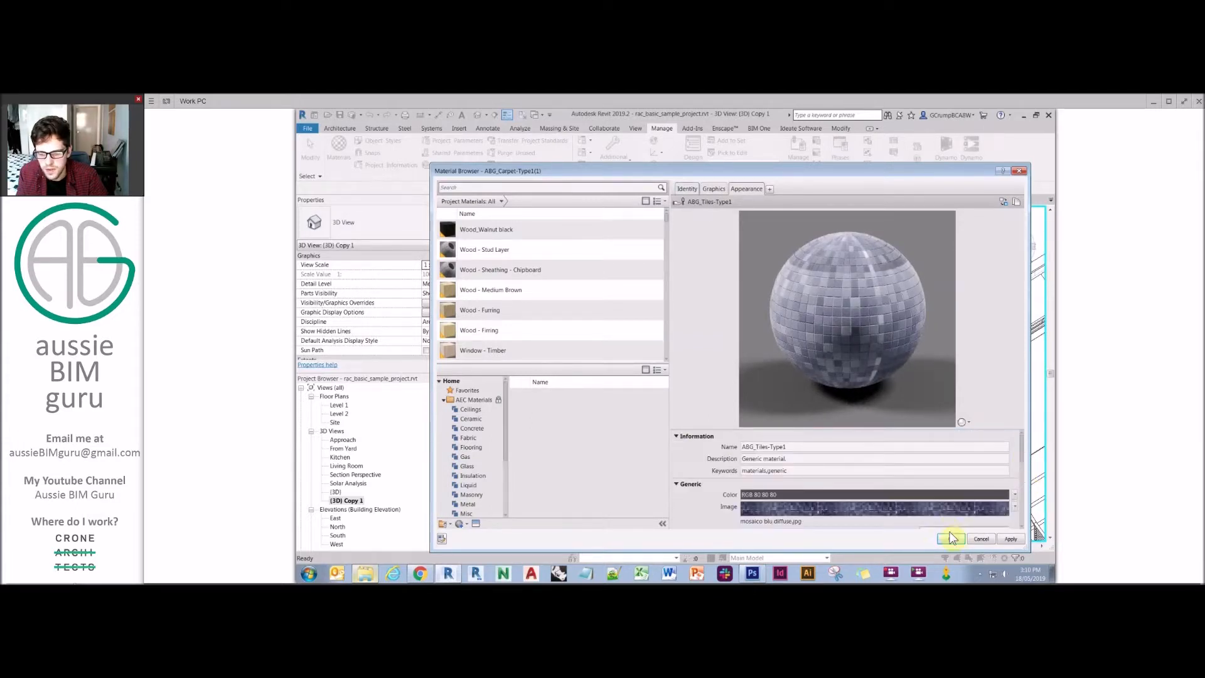
pyautogui.click(951, 538)
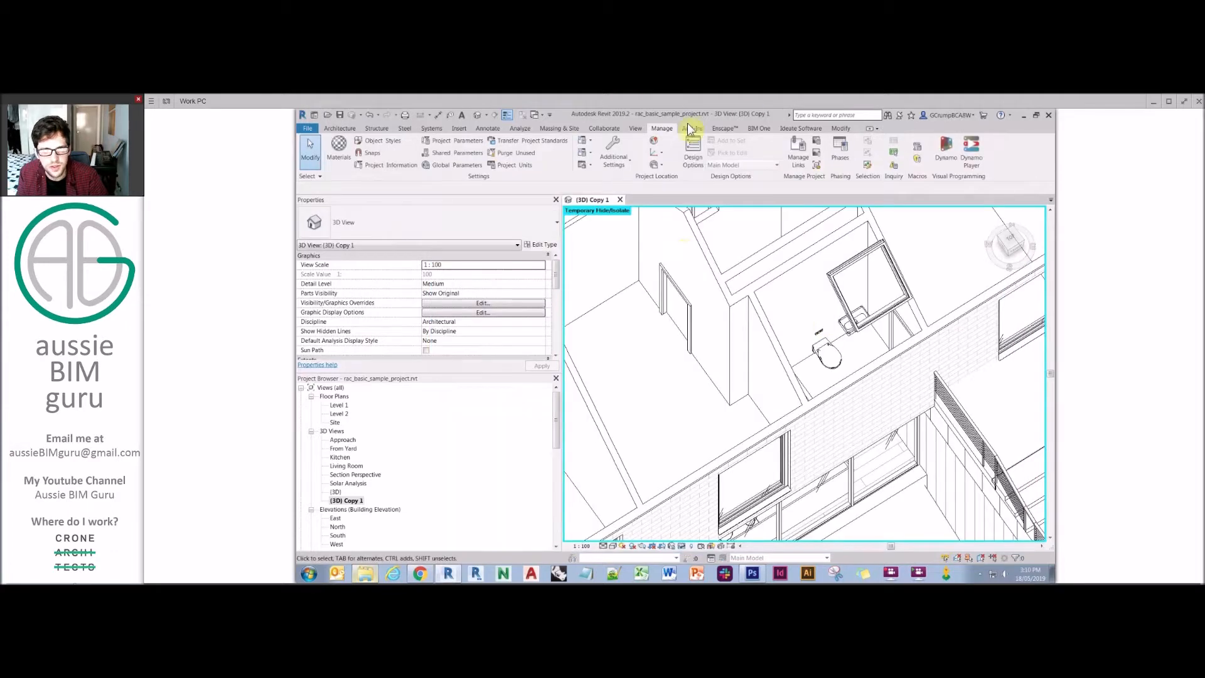
pyautogui.click(841, 128)
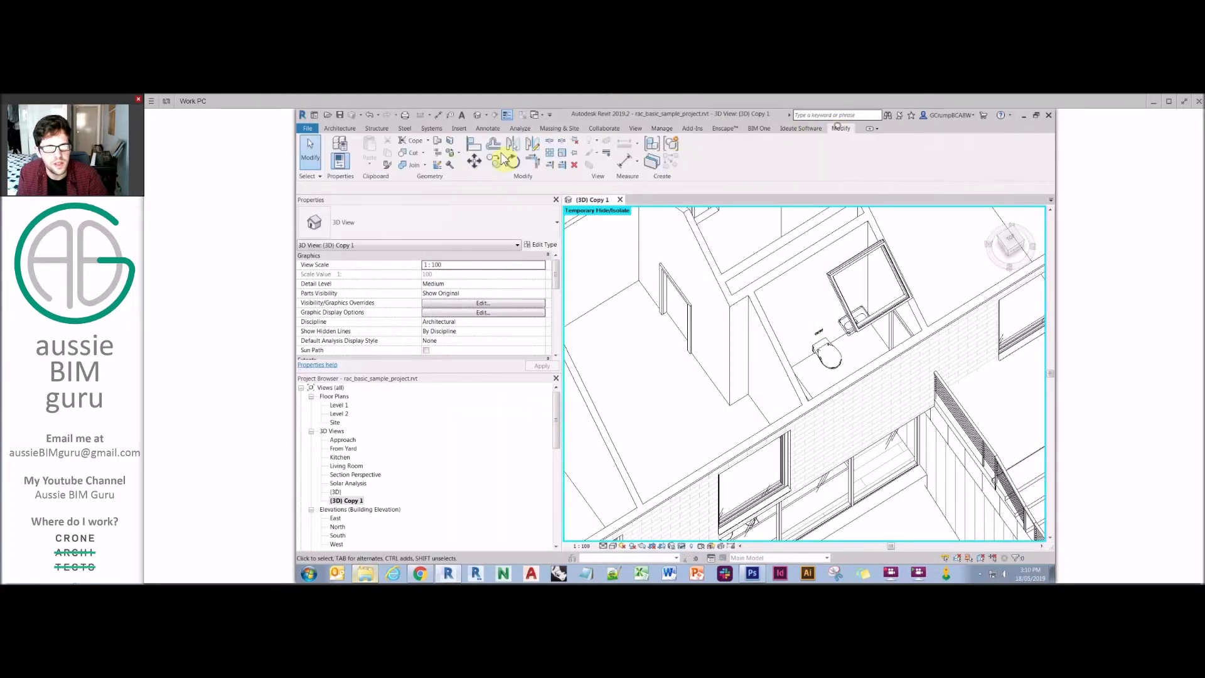
pyautogui.click(459, 156)
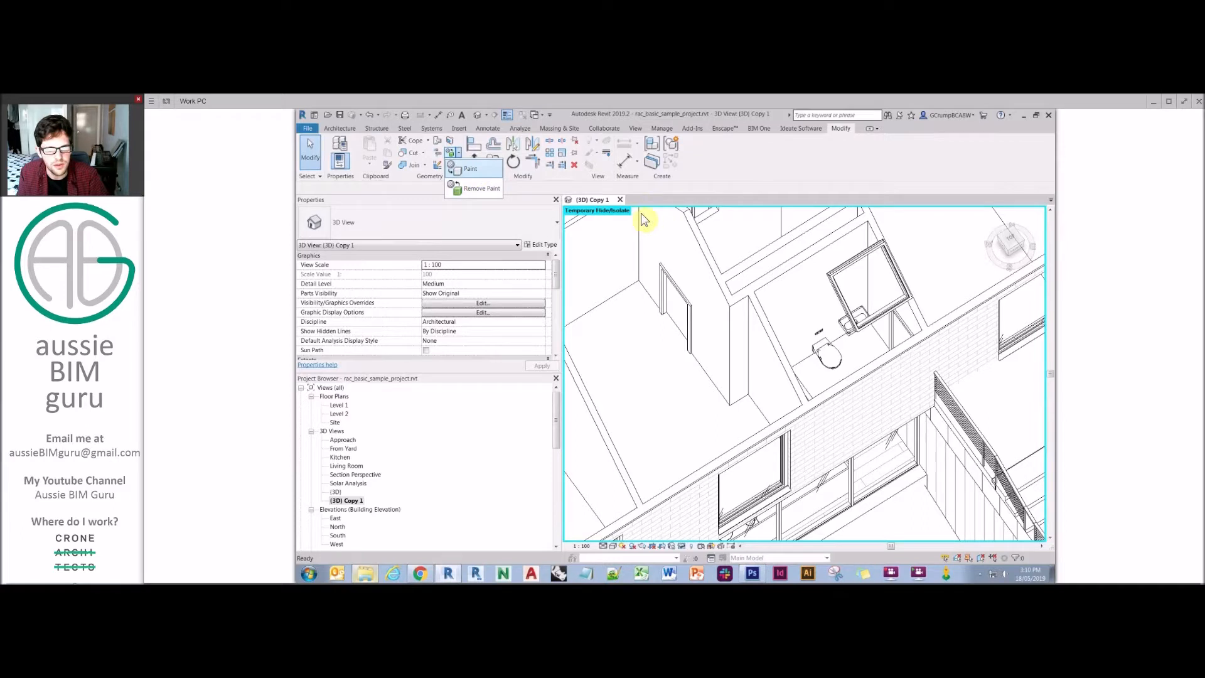
pyautogui.click(405, 233)
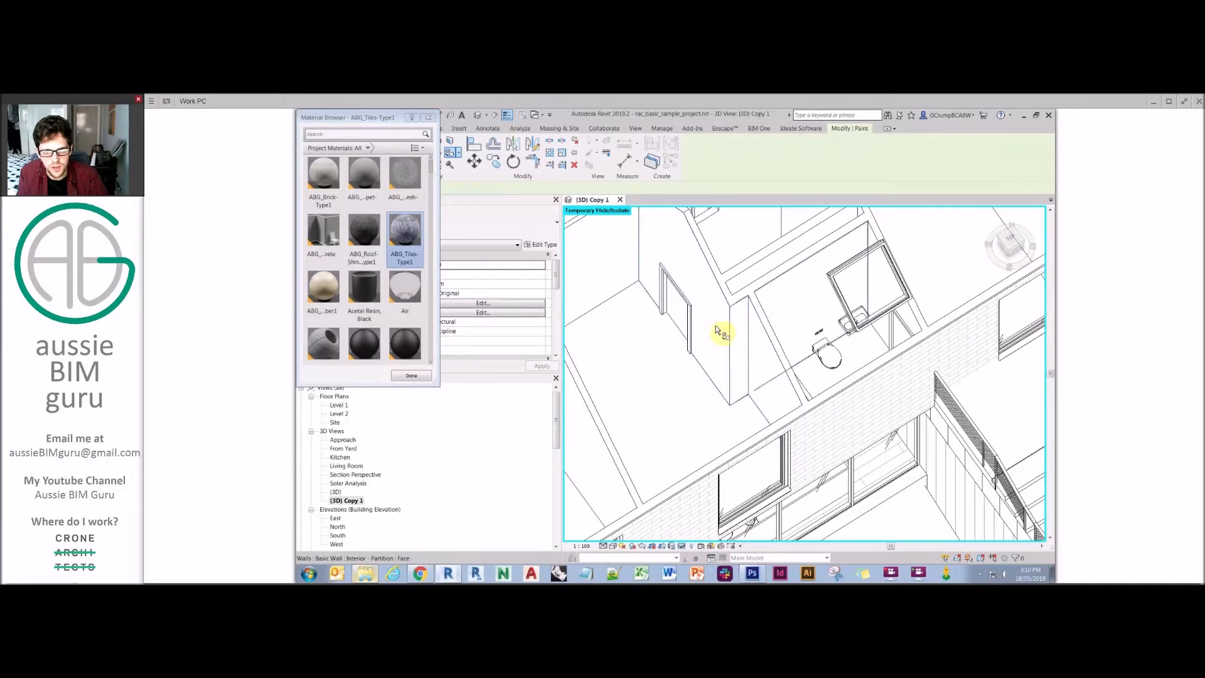
pyautogui.scroll(-2, 756, 339)
pyautogui.moveTo(754, 346)
pyautogui.mouseDown(button='middle')
pyautogui.moveTo(694, 272)
pyautogui.moveTo(640, 288)
pyautogui.moveTo(855, 371)
pyautogui.moveTo(718, 452)
pyautogui.moveTo(714, 515)
pyautogui.mouseUp(button='middle')
pyautogui.press('Escape')
pyautogui.scroll(-2, 866, 357)
pyautogui.moveTo(721, 511); pyautogui.dragTo(753, 480, button='middle')
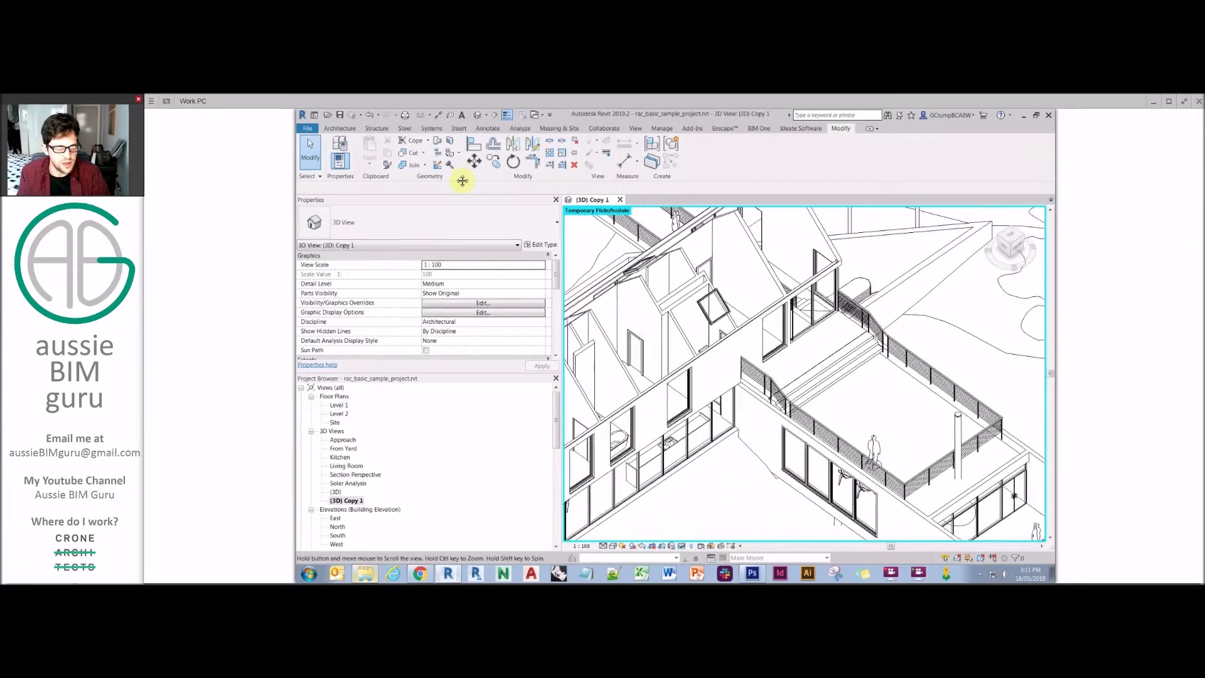
# - Open the identity data of the ABG_Tiles-Type1 material and set its class to Ceramic
pyautogui.click(654, 128)
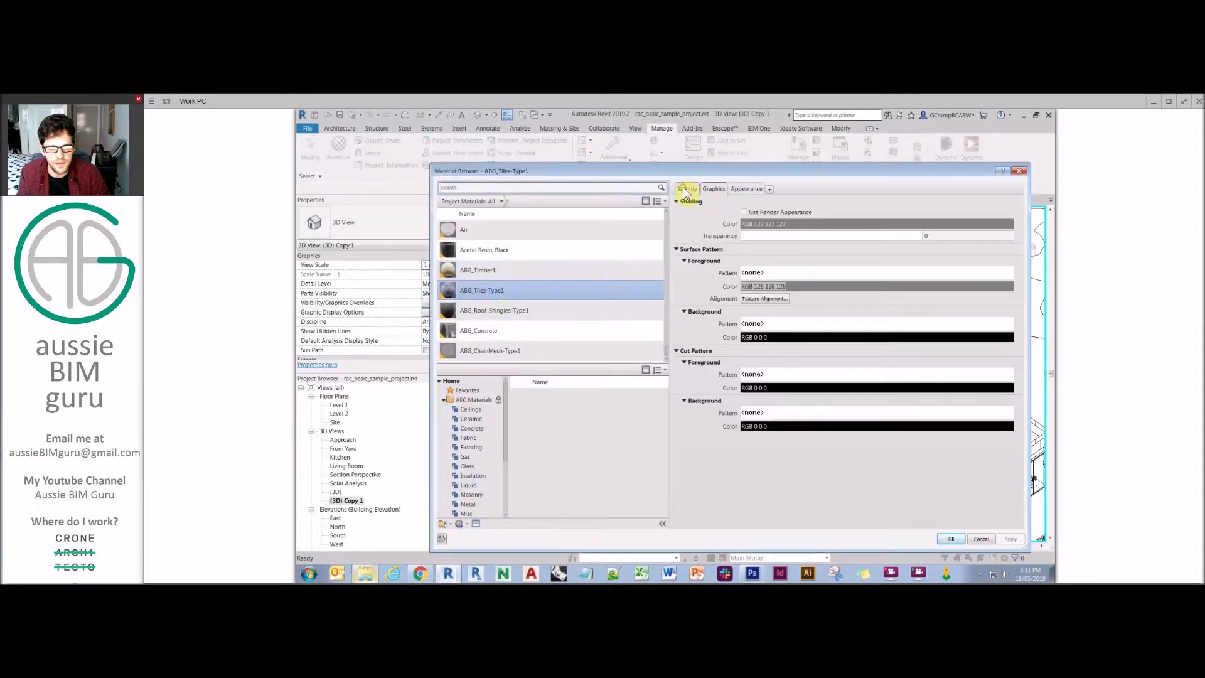
pyautogui.click(686, 190)
pyautogui.click(999, 227)
pyautogui.click(1010, 238)
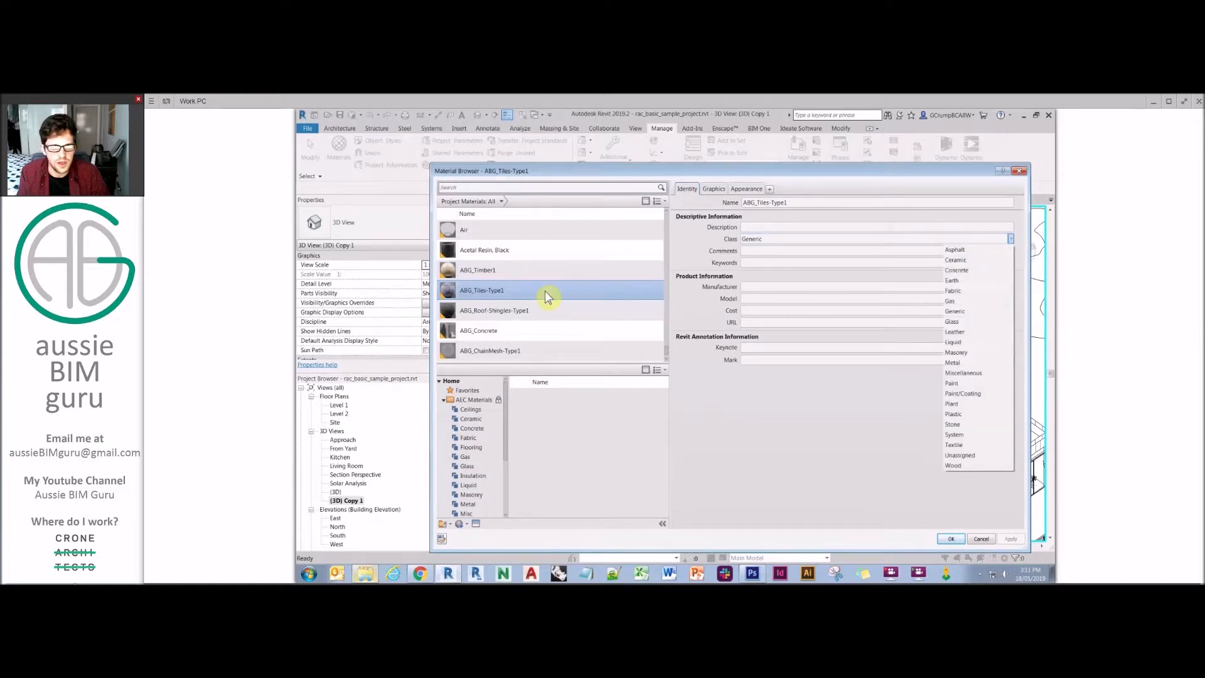
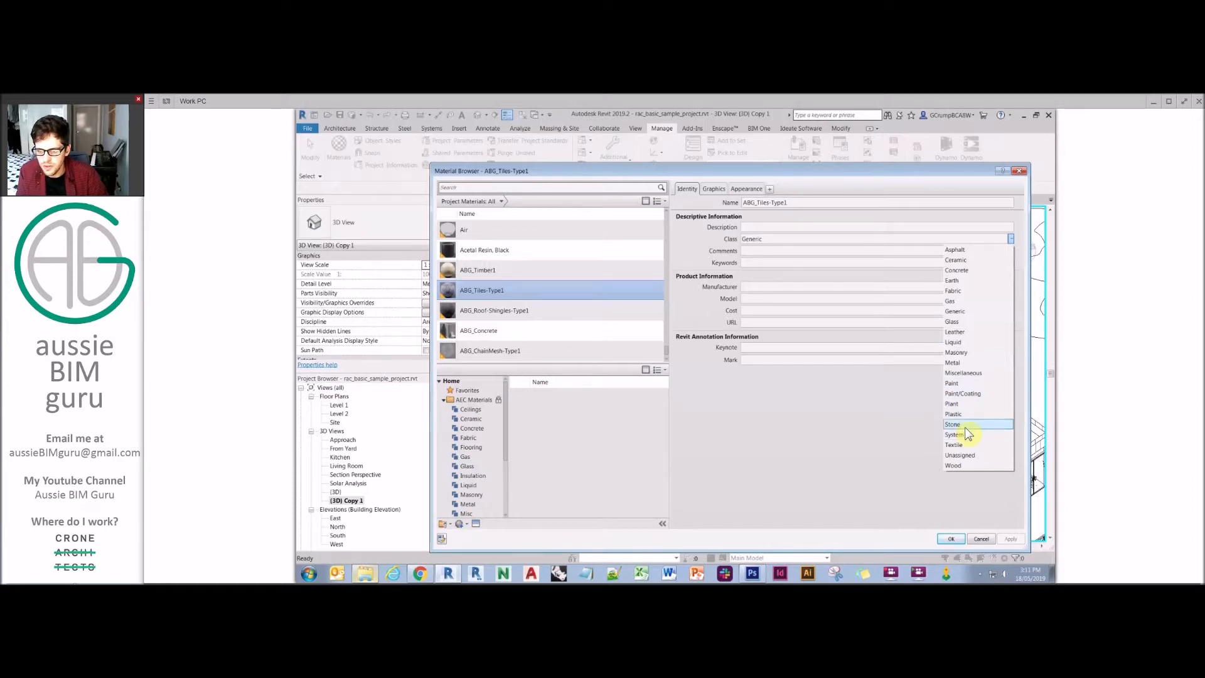
pyautogui.click(948, 259)
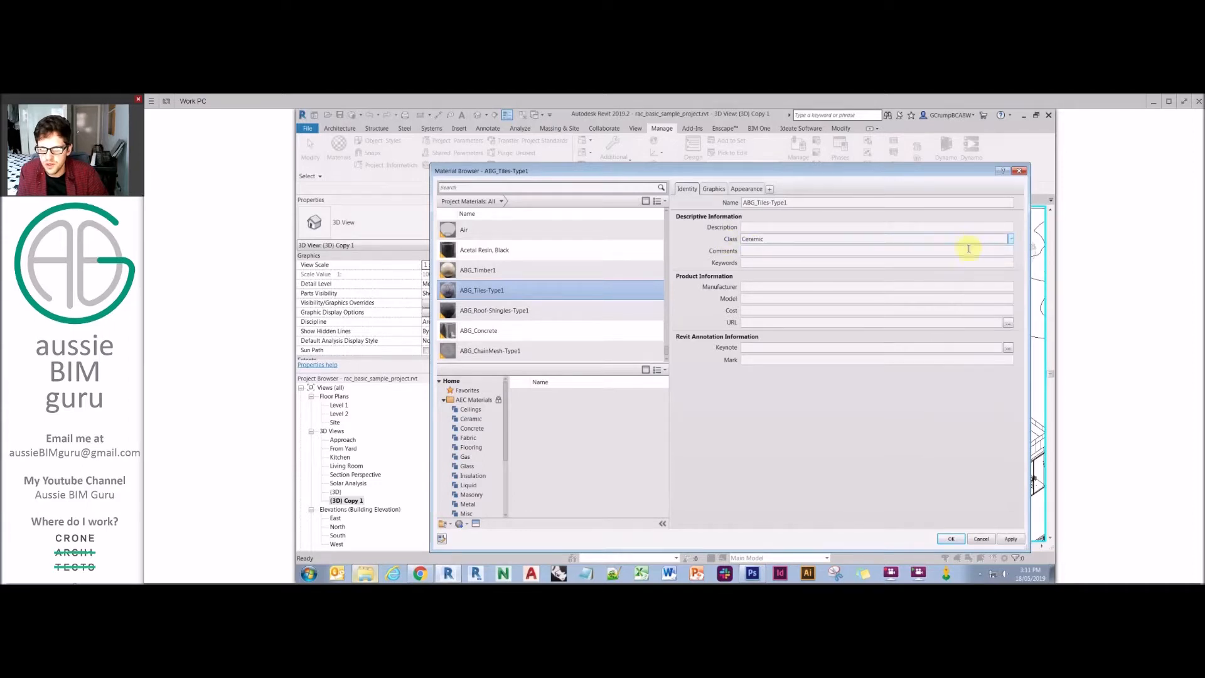
# - Enter "Floor tile system" as the description of the ABG_Tiles-Type1 material
pyautogui.click(788, 227)
pyautogui.press('capslock')
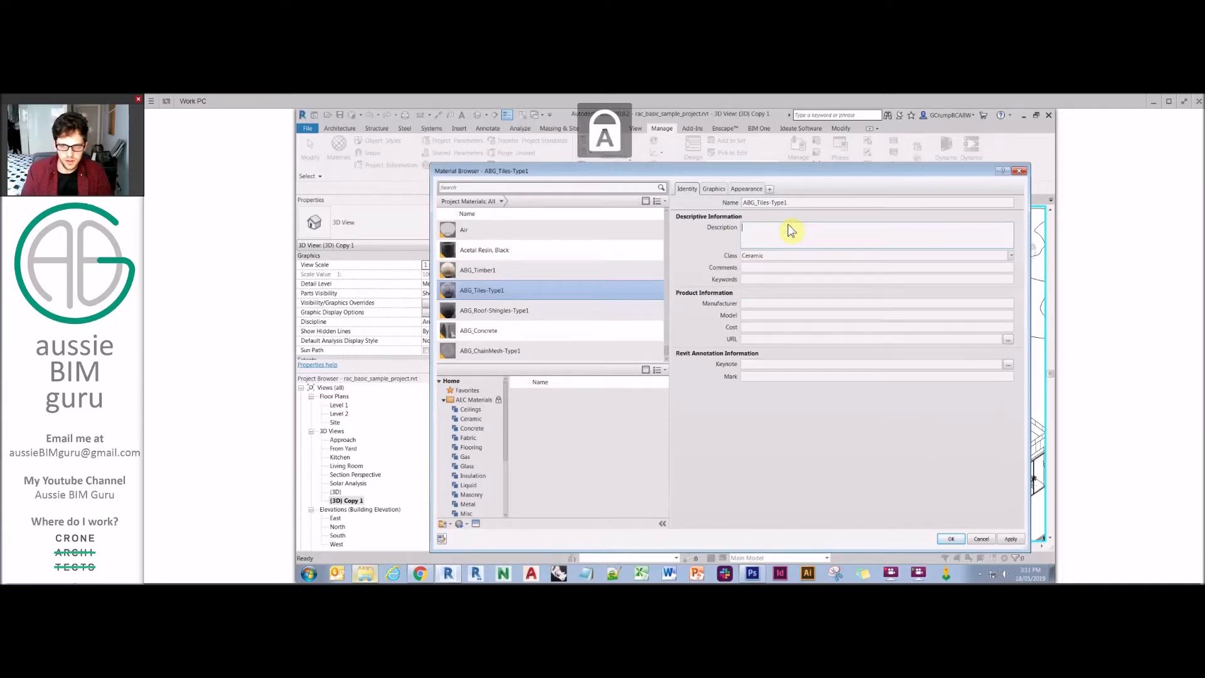
pyautogui.write('Floor tile sys')
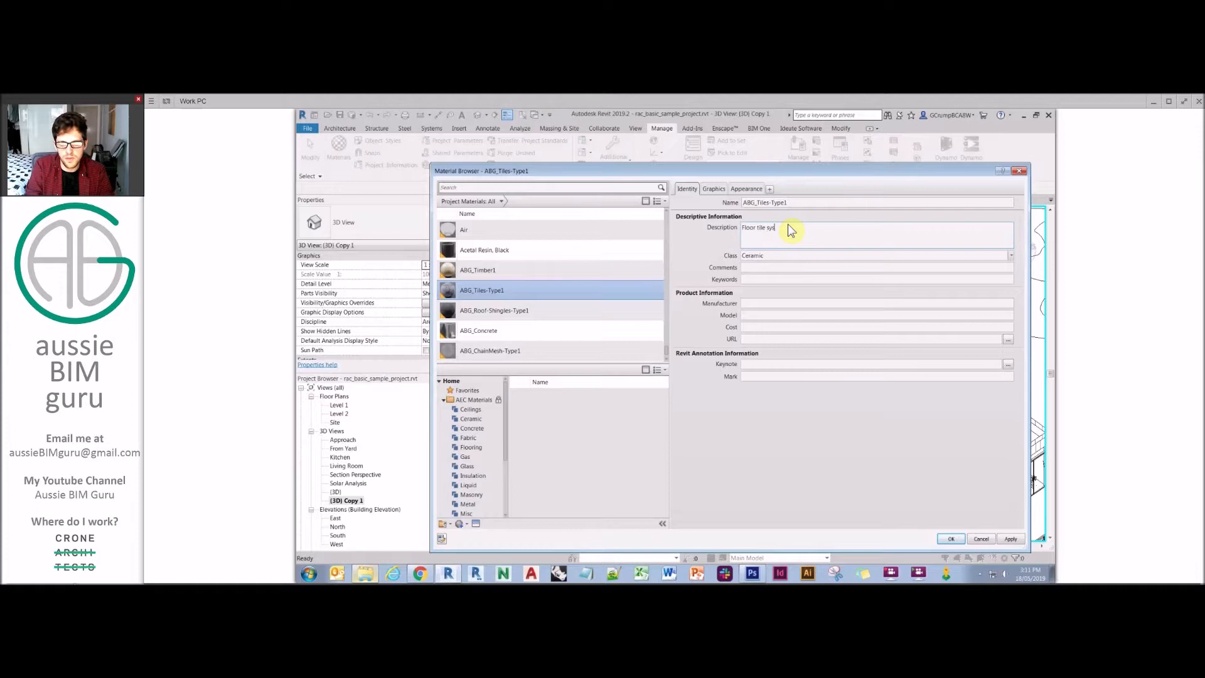
pyautogui.write('tem')
pyautogui.click(793, 266)
pyautogui.click(771, 276)
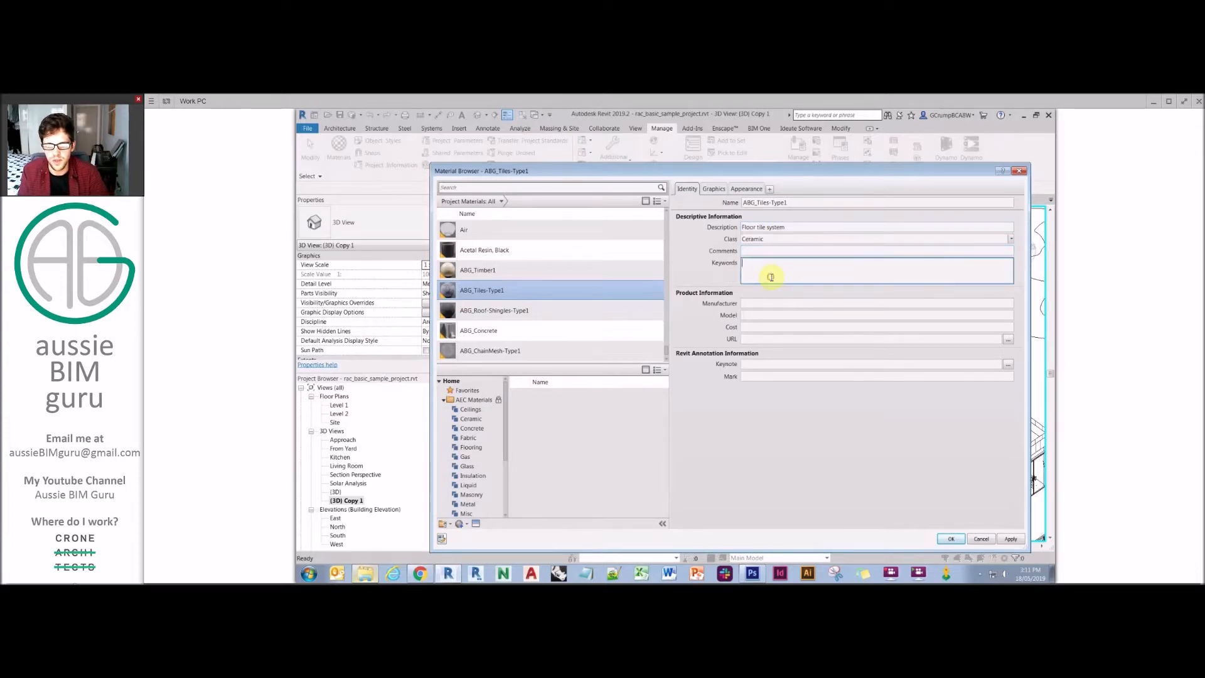
# - Set the tiles material's keynote to FTL-01 and save the material changes
pyautogui.click(773, 363)
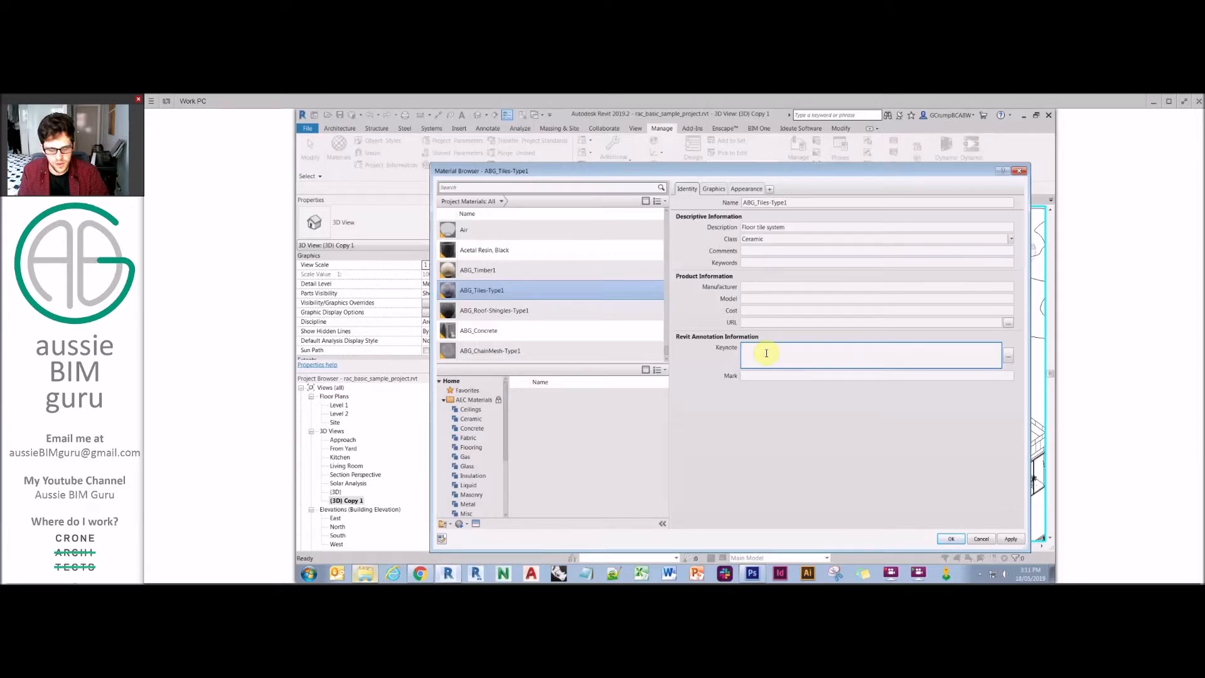
pyautogui.press('capslock')
pyautogui.write('FTL-01')
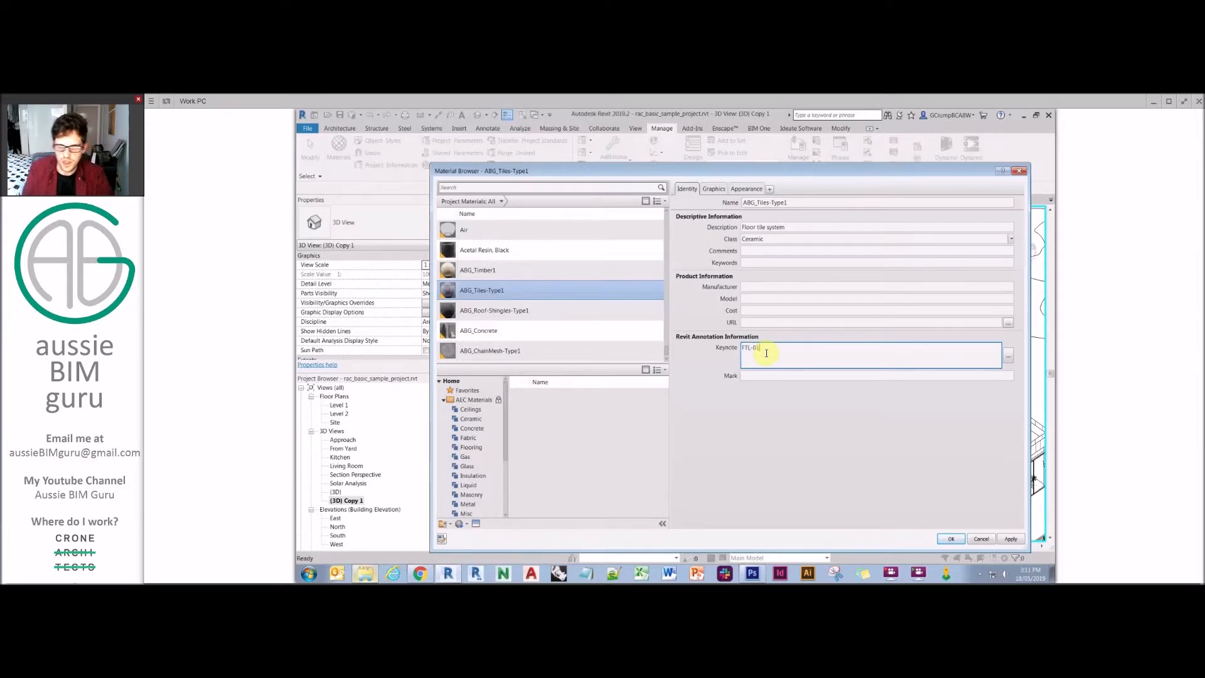
pyautogui.click(784, 388)
pyautogui.click(952, 538)
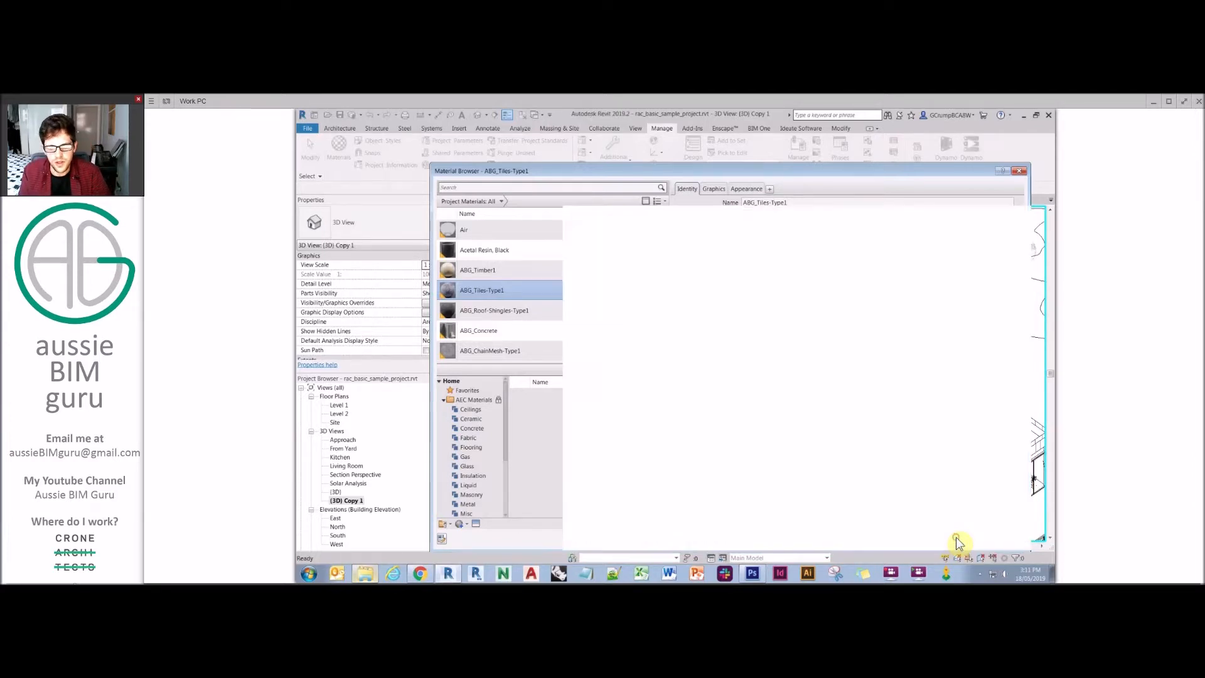
# - Switch the 3D view's visual style to Shaded
pyautogui.click(612, 546)
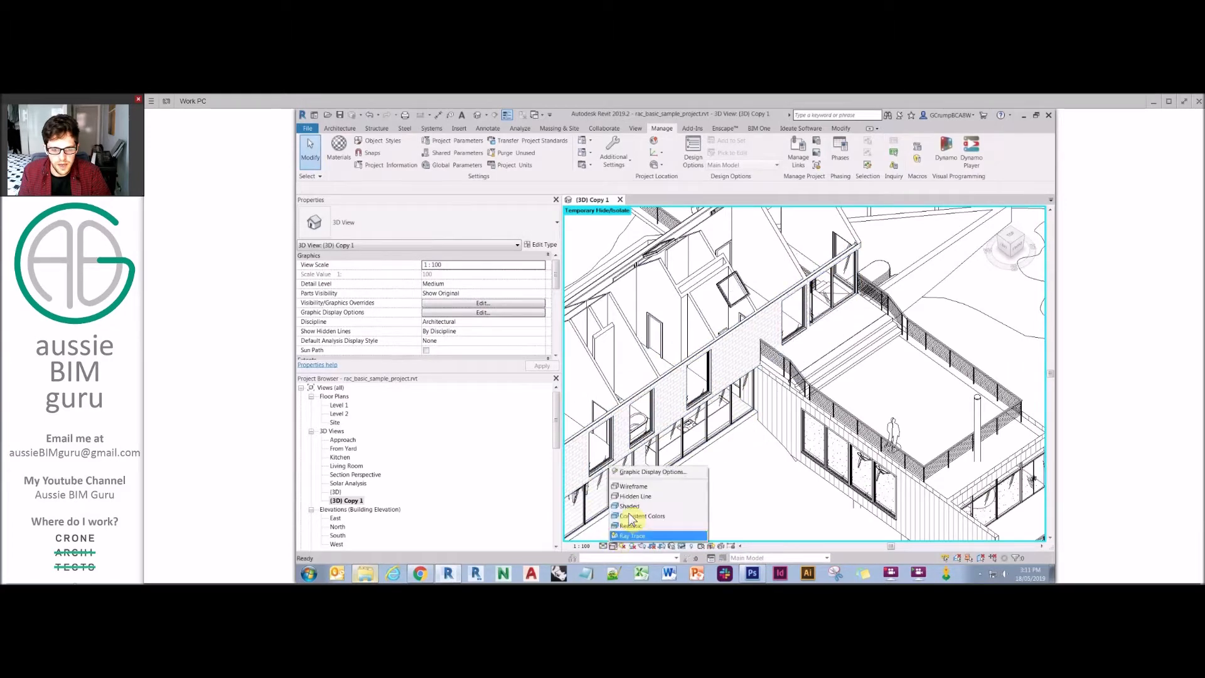
pyautogui.click(646, 505)
pyautogui.moveTo(791, 484); pyautogui.dragTo(847, 478, button='middle')
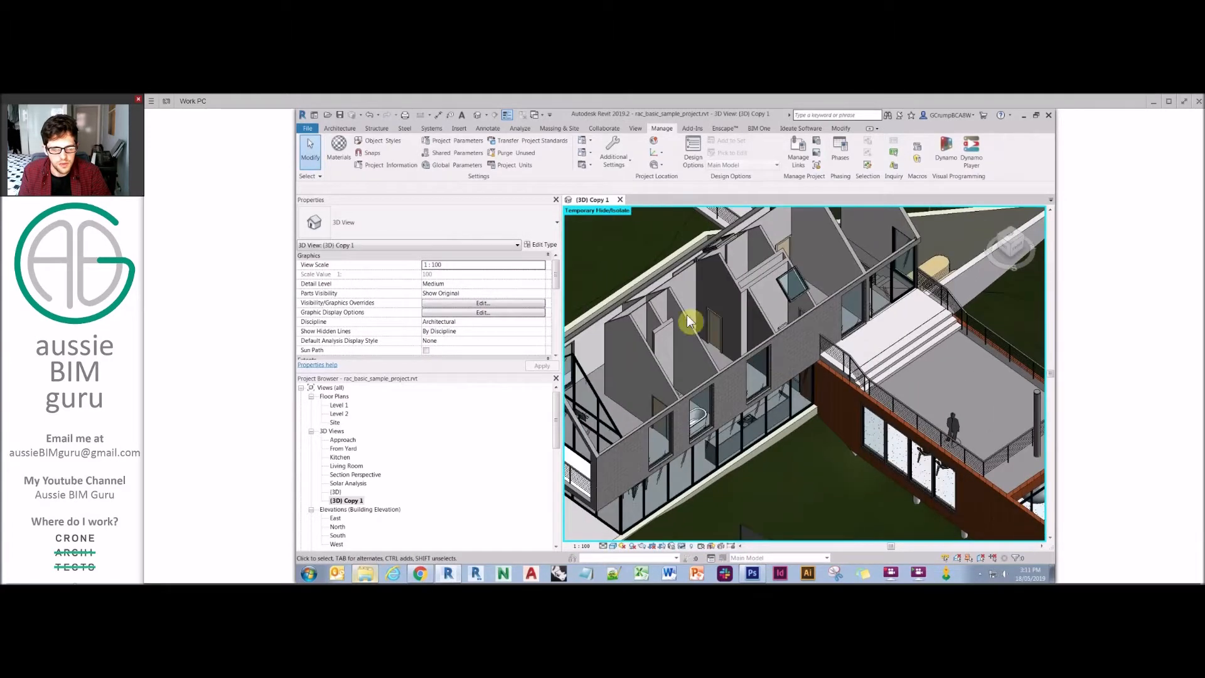
# - Base the tiles material's shading colour on its render appearance, then turn that option off and lighten the colour to RGB 98 103 127
pyautogui.click(339, 148)
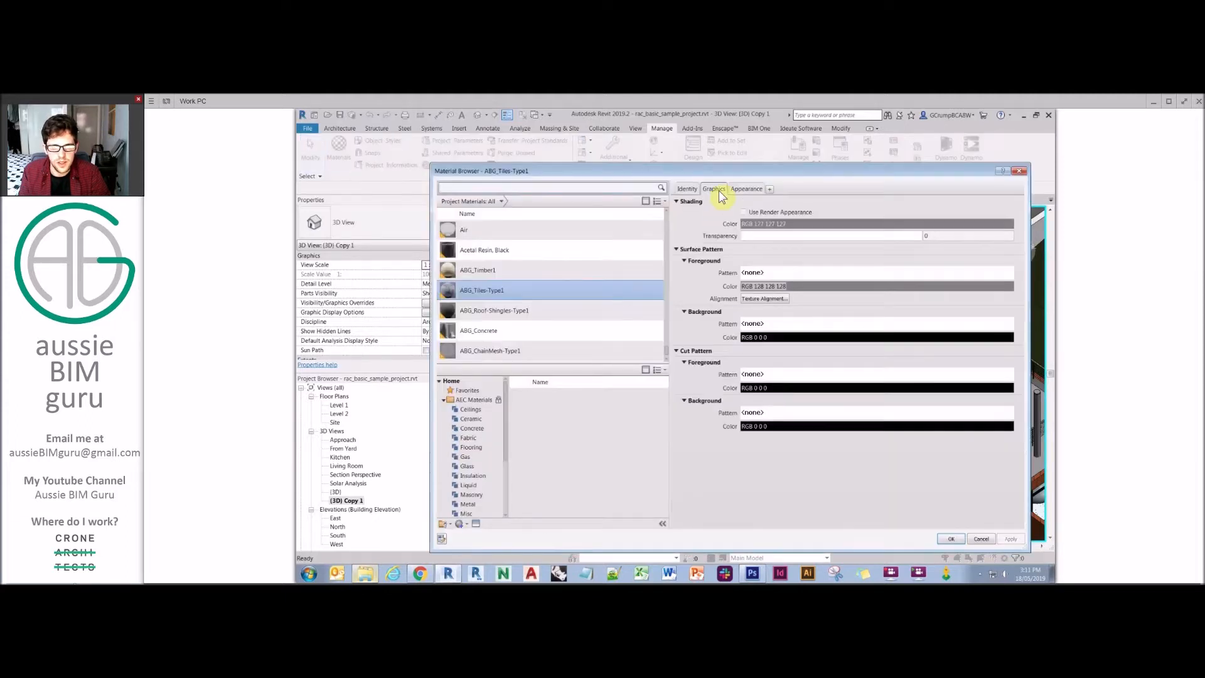
pyautogui.click(743, 212)
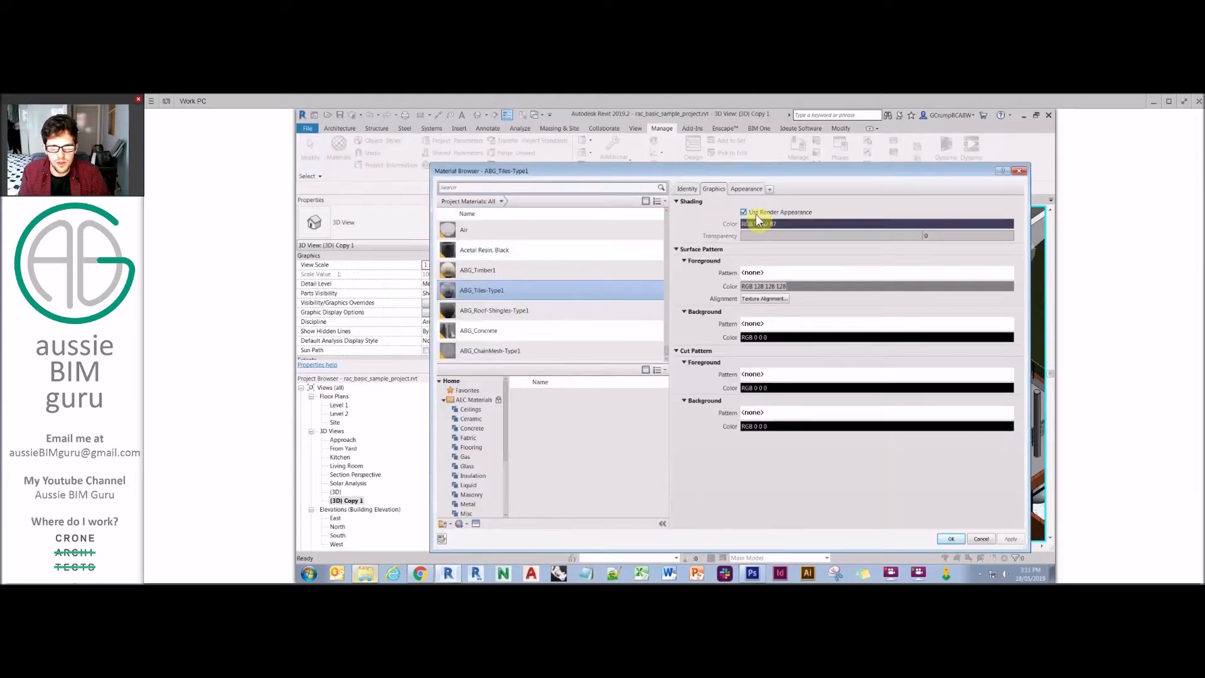
pyautogui.click(744, 188)
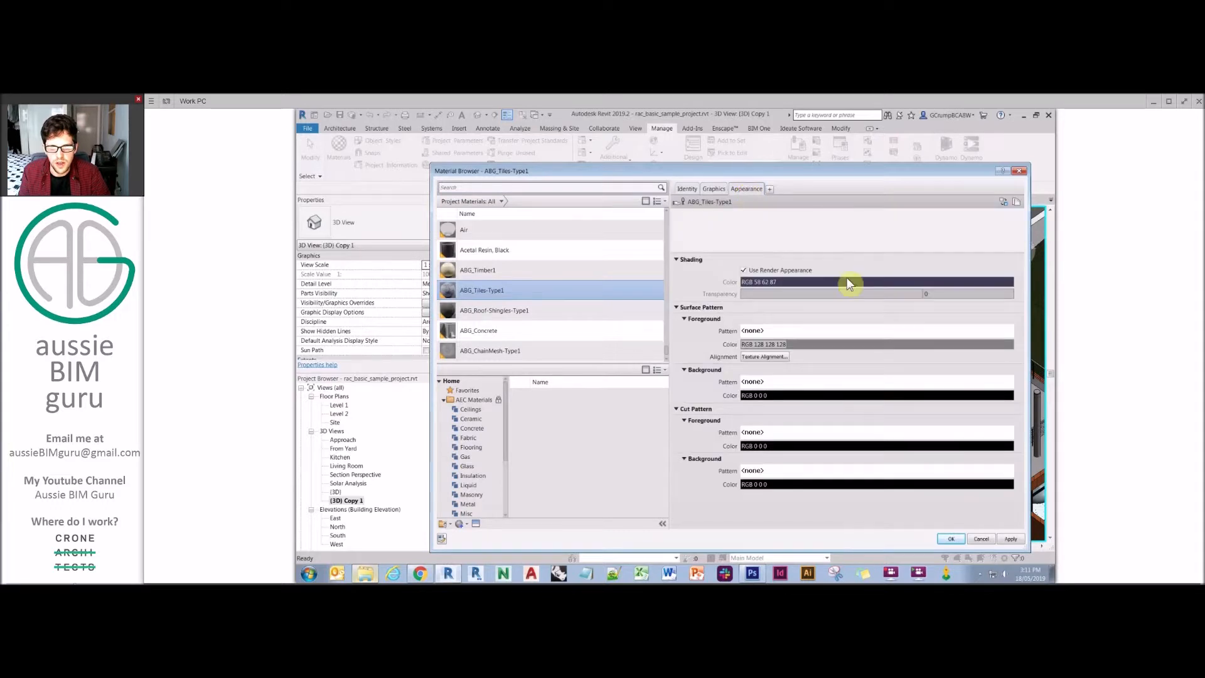
pyautogui.click(715, 189)
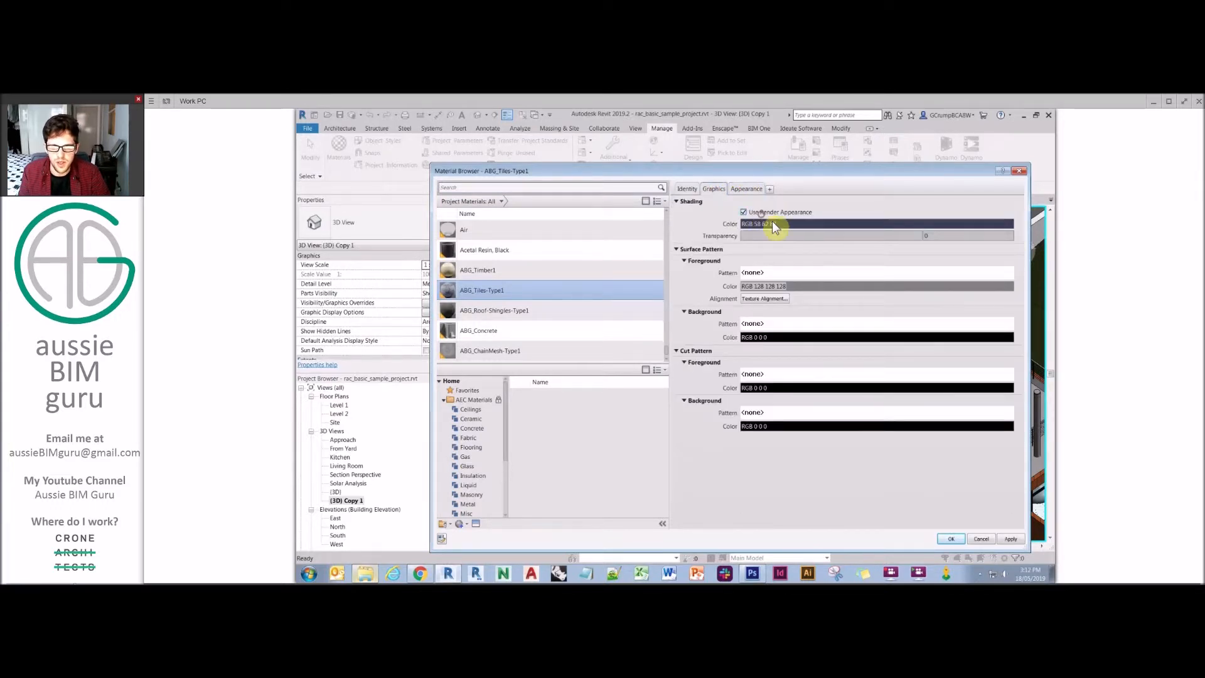
pyautogui.click(761, 212)
pyautogui.click(773, 224)
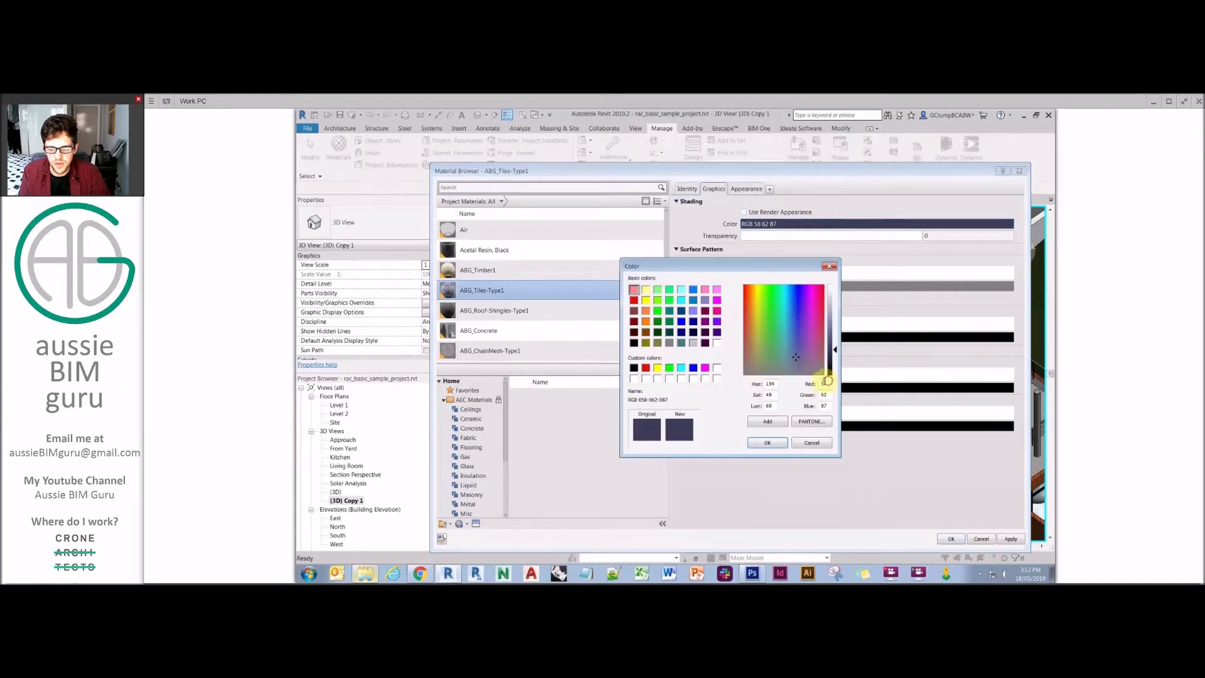
pyautogui.write('98')
pyautogui.write('103')
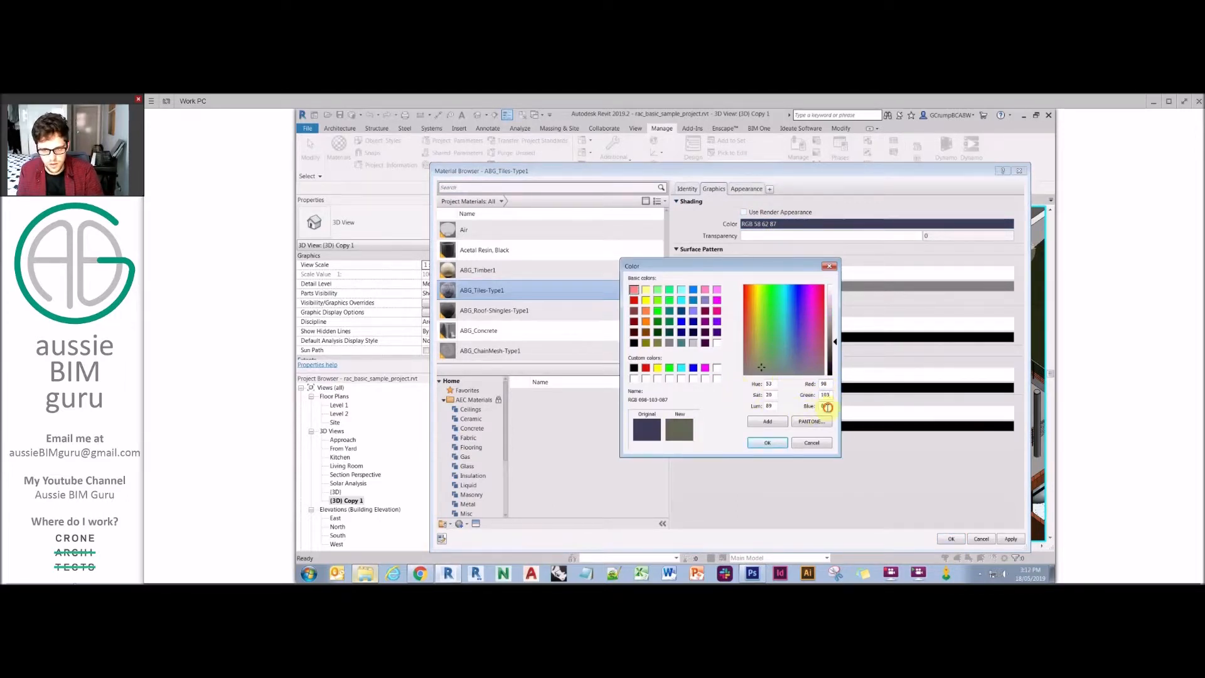
pyautogui.click(778, 443)
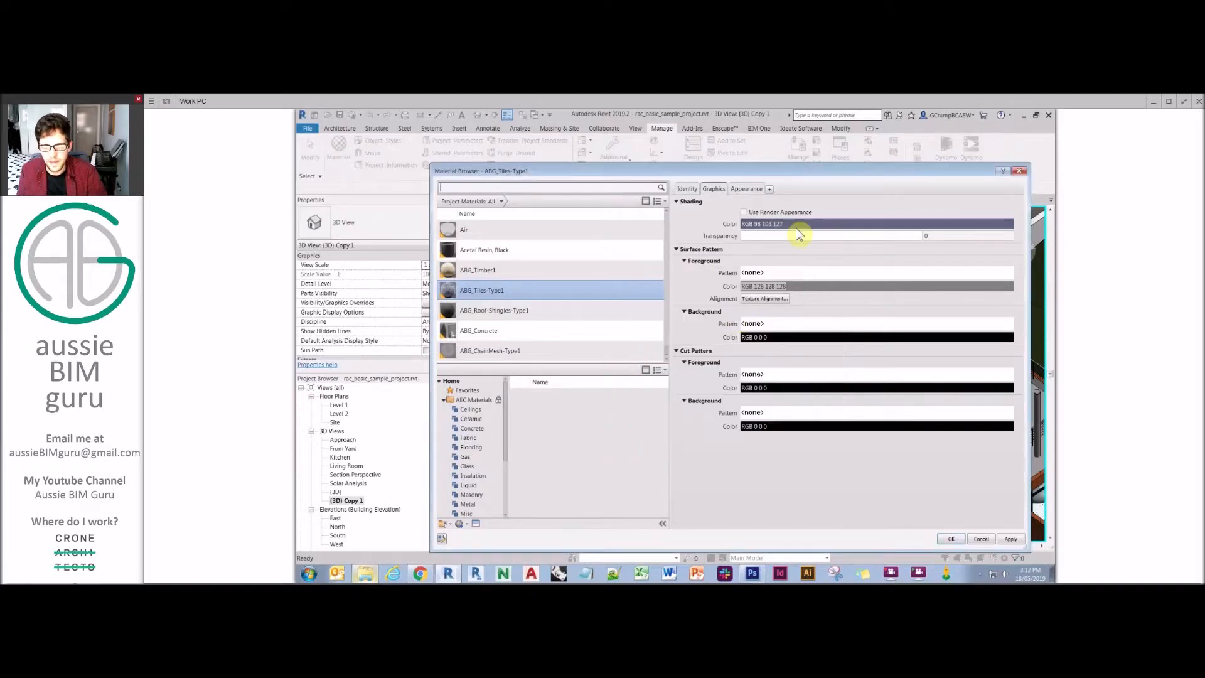
# - Assign the 100mm Squares model pattern as the tiles material's surface foreground and save the material
pyautogui.click(779, 272)
pyautogui.click(485, 242)
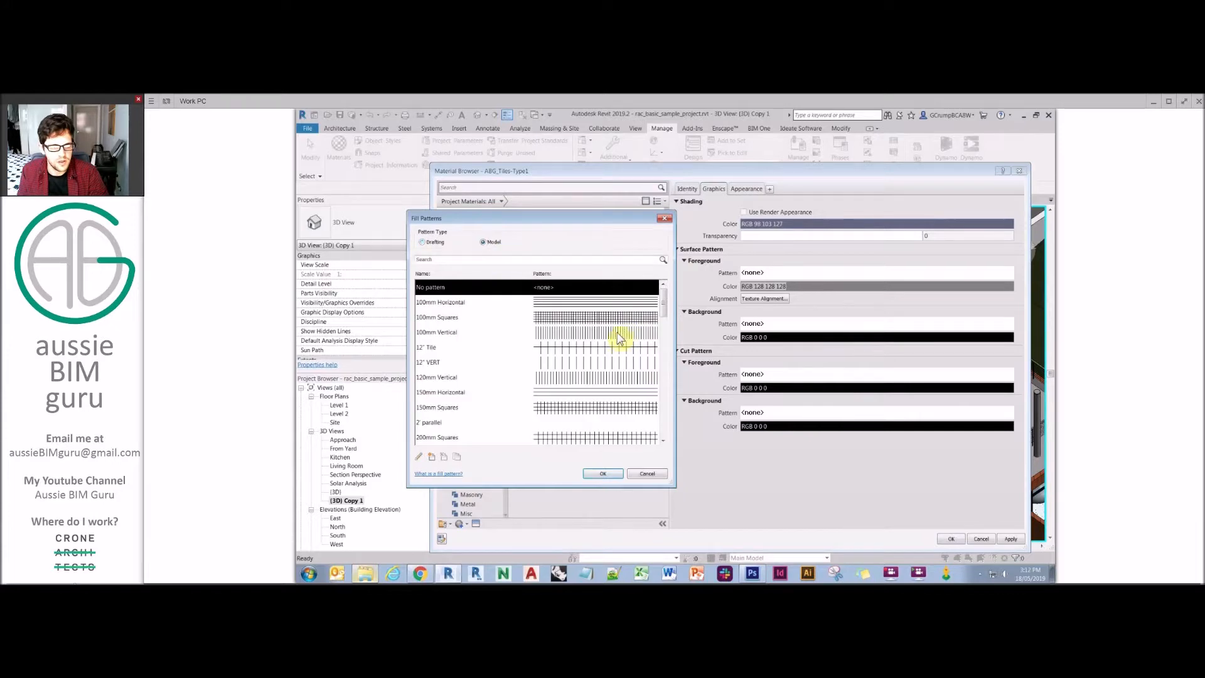
pyautogui.click(620, 318)
pyautogui.click(609, 475)
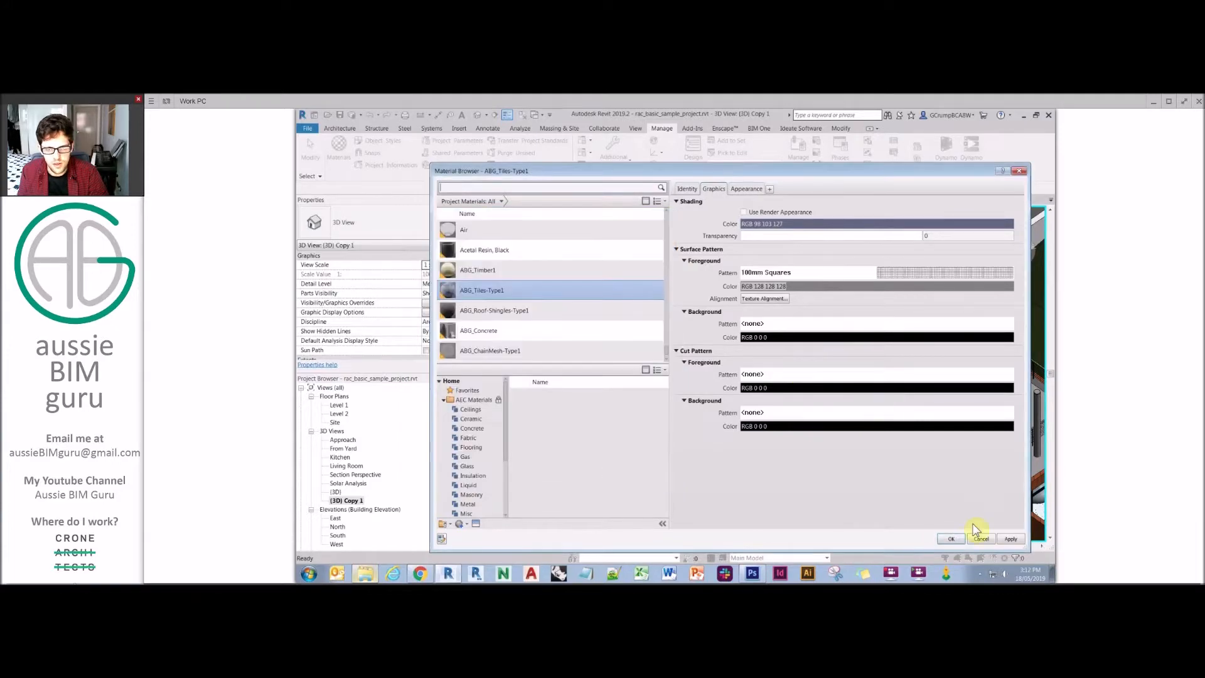
pyautogui.click(951, 539)
# - Examine the painted tile walls from several angles in the shaded 3D view
pyautogui.scroll(5, 747, 333)
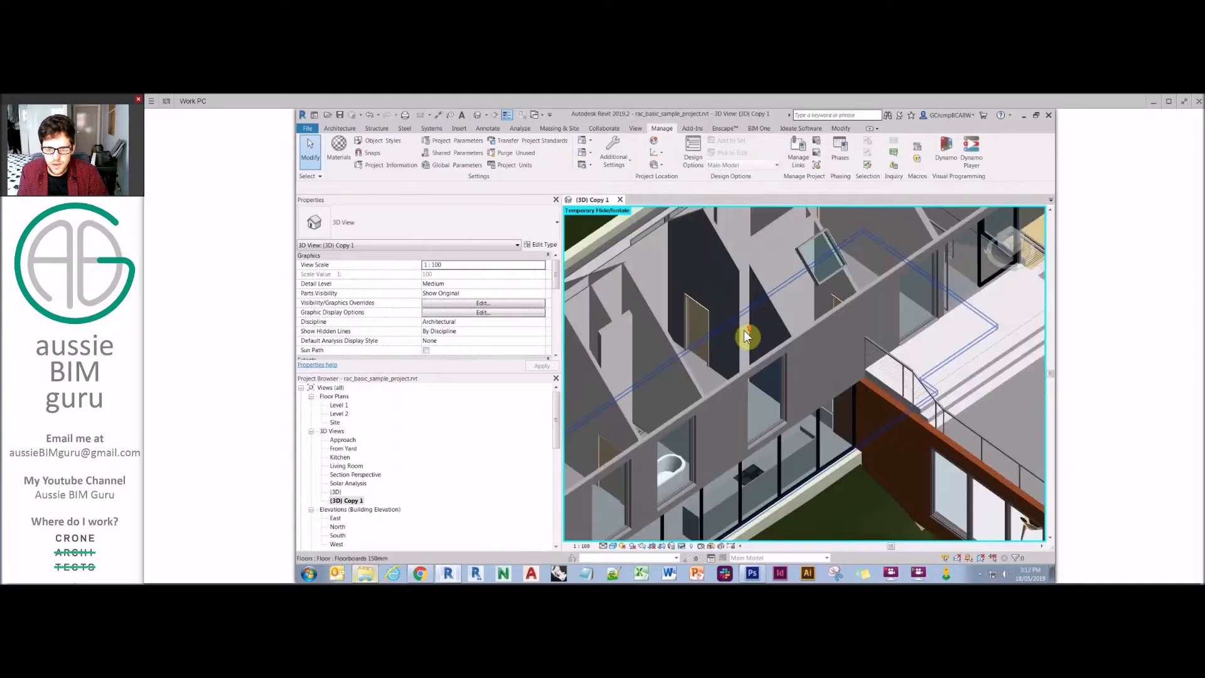
pyautogui.keyDown('shift'); pyautogui.moveTo(750, 335); pyautogui.dragTo(803, 360, button='middle'); pyautogui.keyUp('shift')
pyautogui.scroll(-5, 928, 358)
pyautogui.scroll(3, 686, 452)
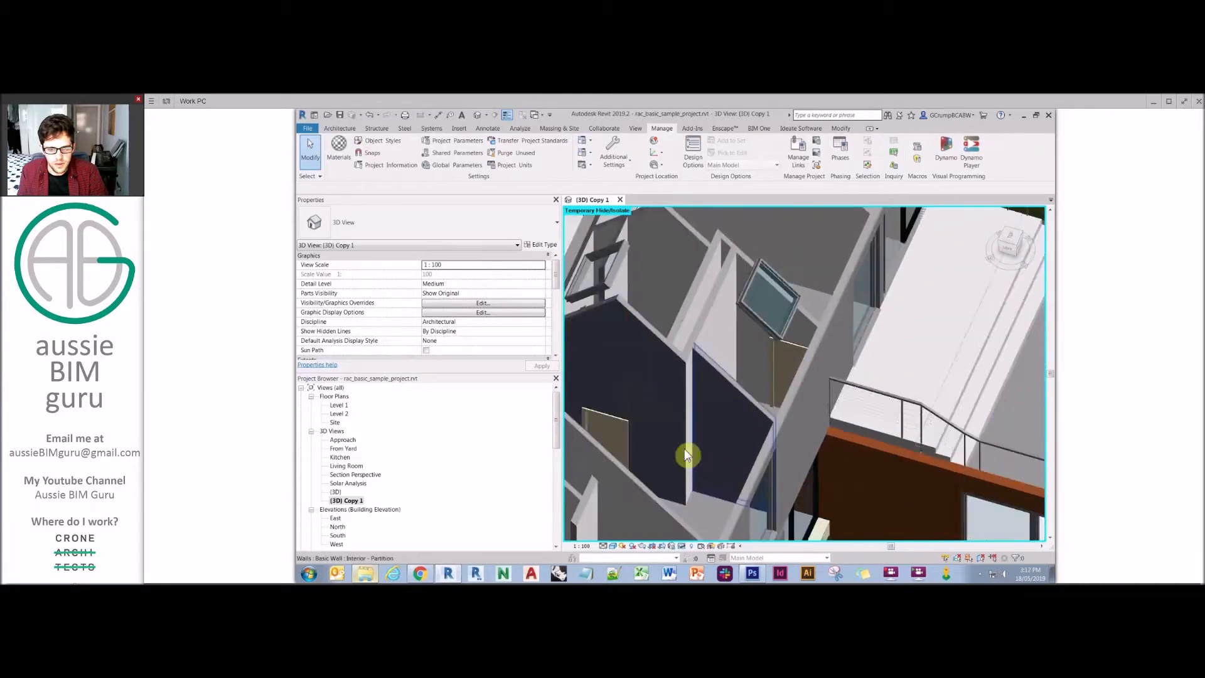
pyautogui.scroll(-5, 702, 381)
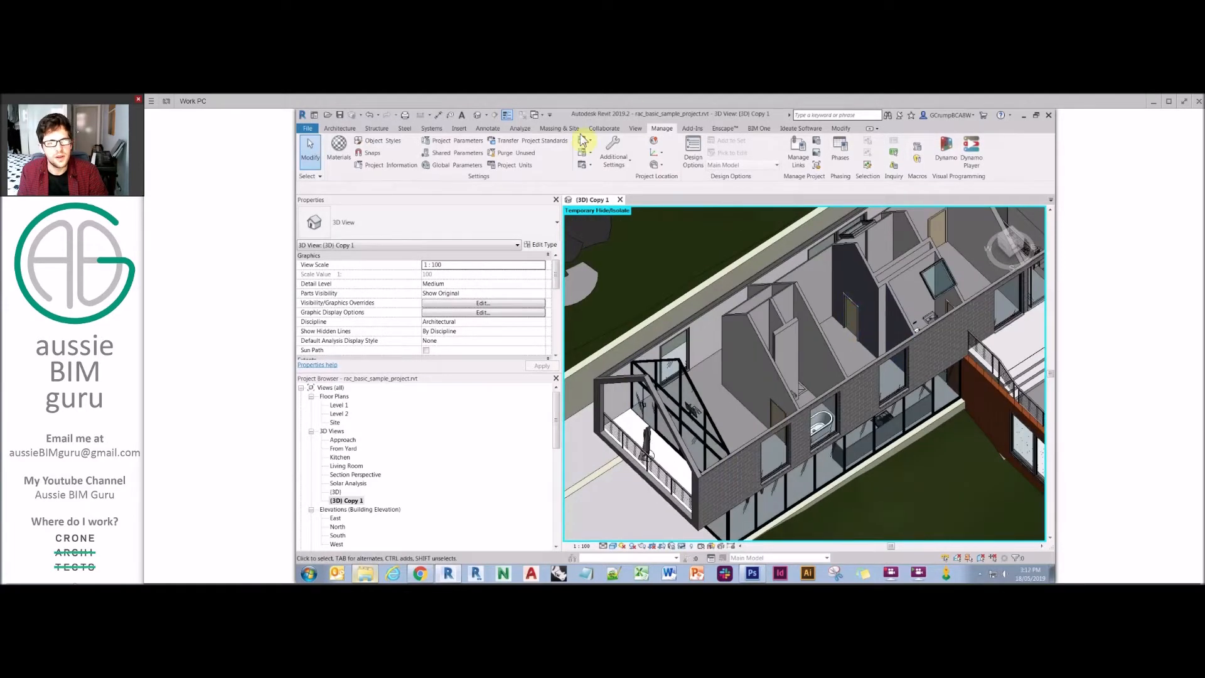
pyautogui.click(306, 130)
pyautogui.click(306, 129)
pyautogui.click(306, 130)
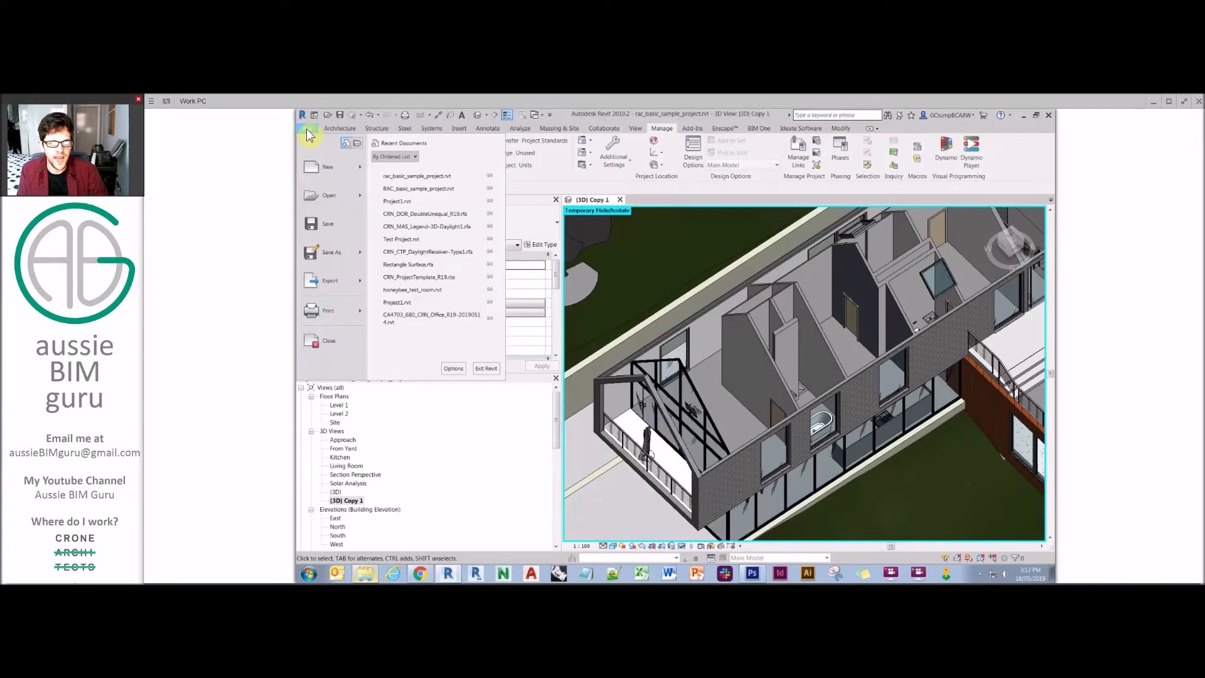
pyautogui.click(492, 128)
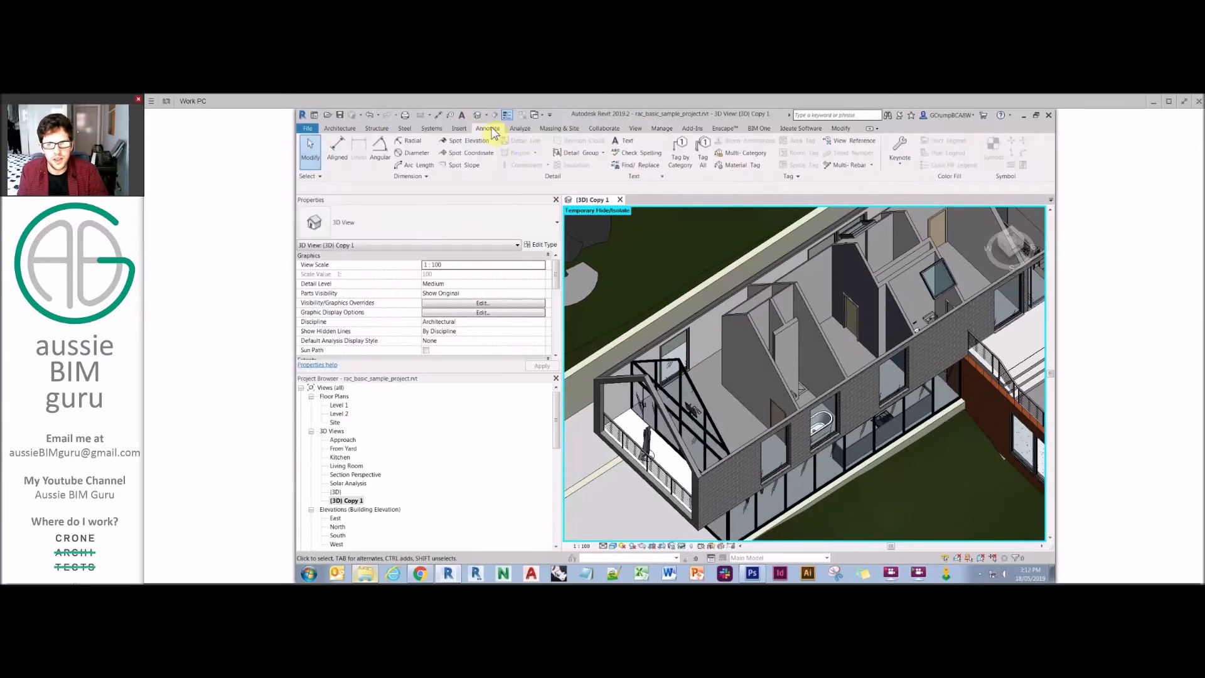
pyautogui.click(905, 166)
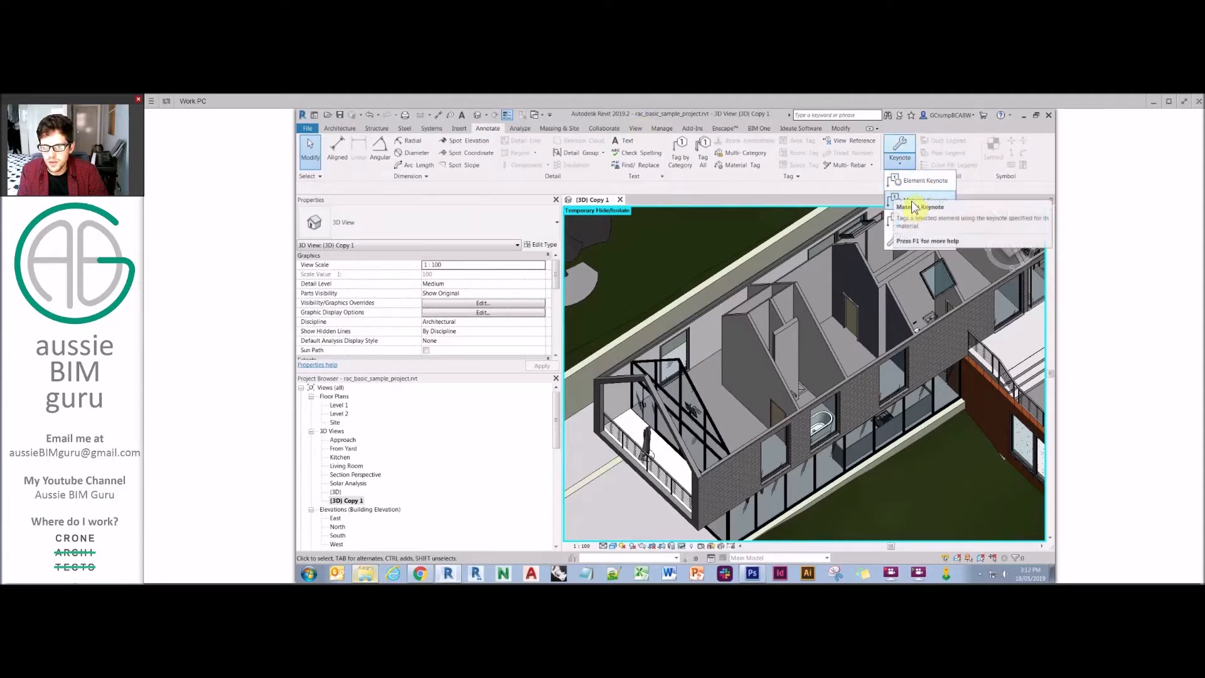
pyautogui.click(929, 204)
pyautogui.click(739, 347)
# - Lock the 3D view in its current orientation
pyautogui.click(672, 546)
pyautogui.click(691, 516)
pyautogui.click(901, 164)
pyautogui.click(922, 204)
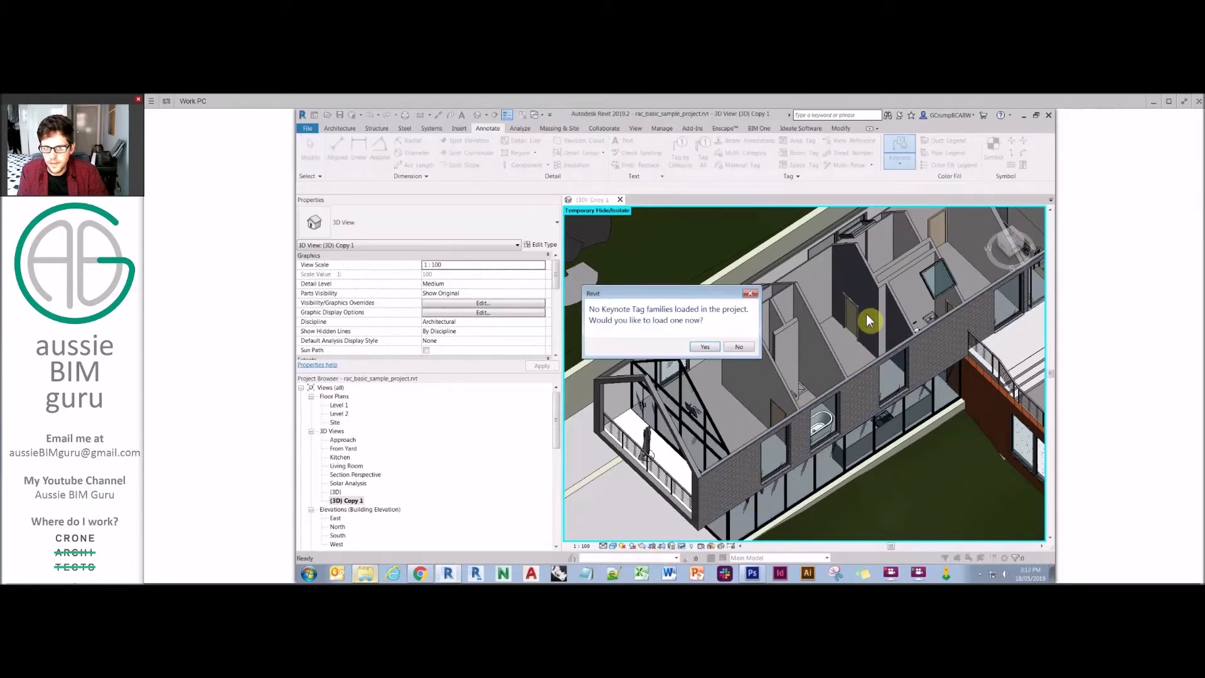
pyautogui.click(705, 347)
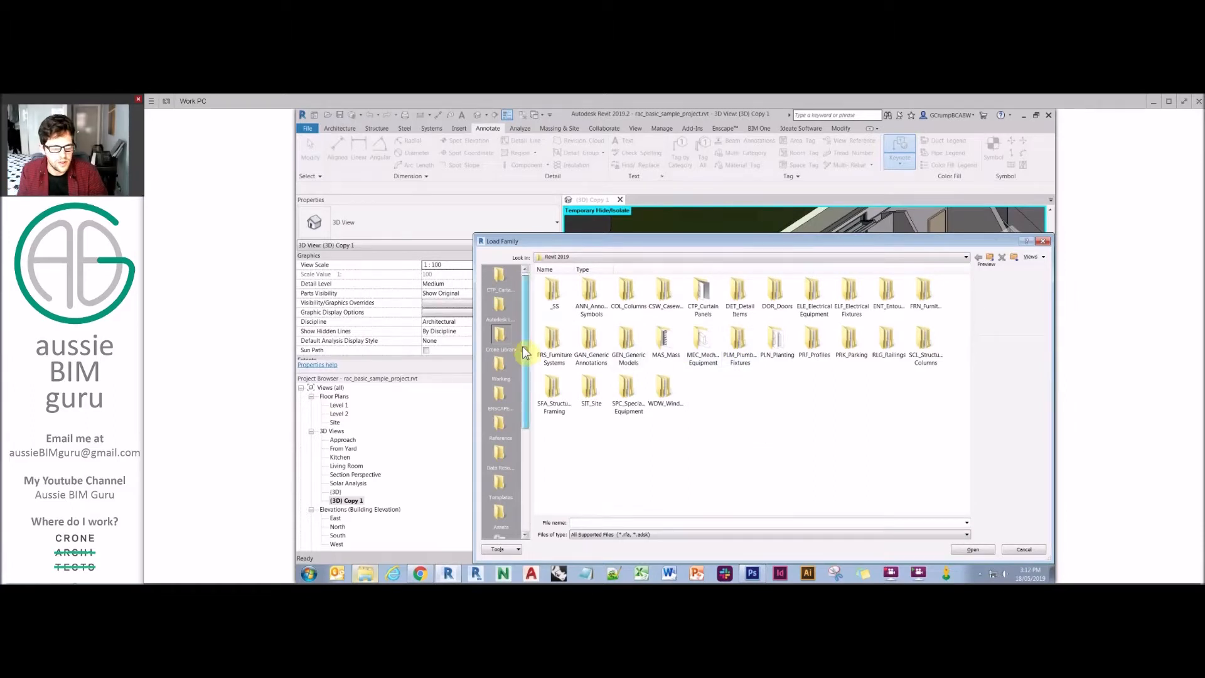
pyautogui.click(499, 306)
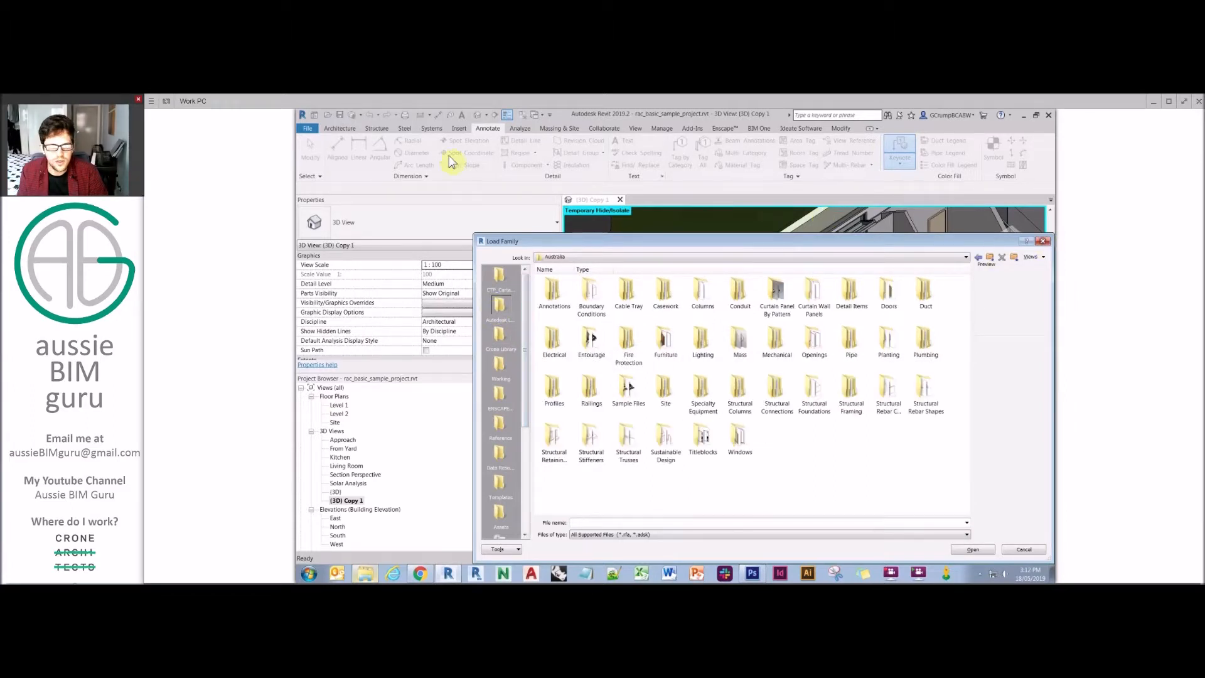
pyautogui.click(736, 347)
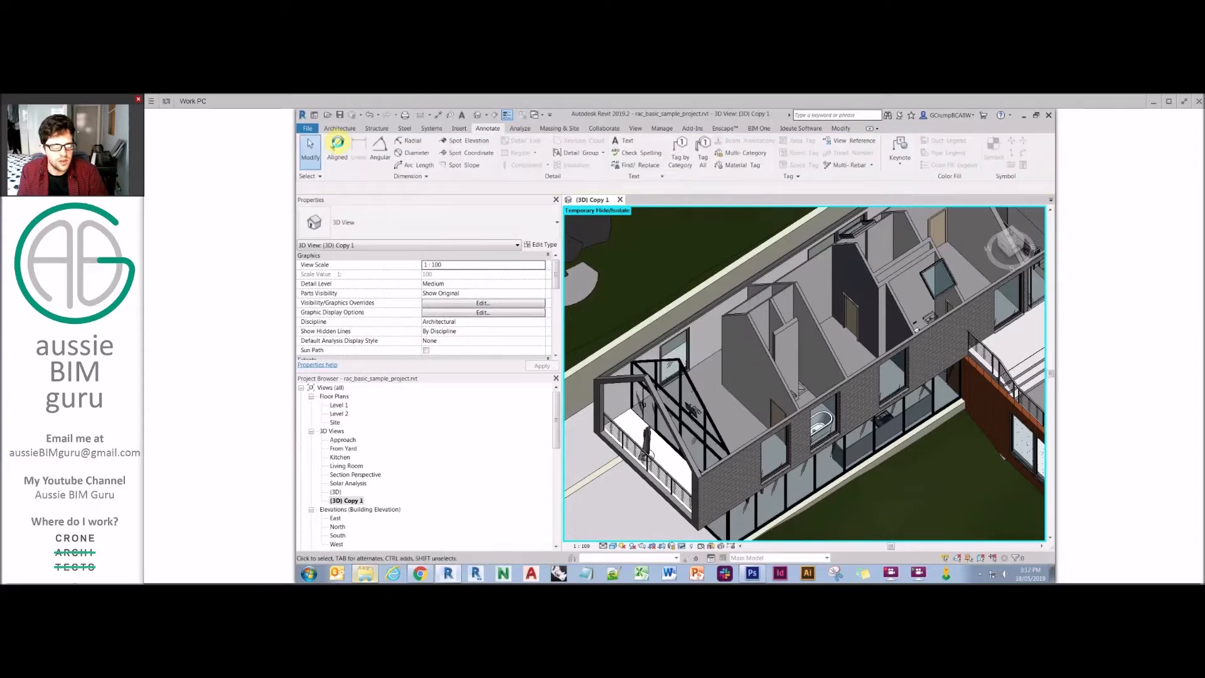
# - Create a new family from the Metric Keynote Tag.rft template in the Annotations templates folder
pyautogui.click(306, 133)
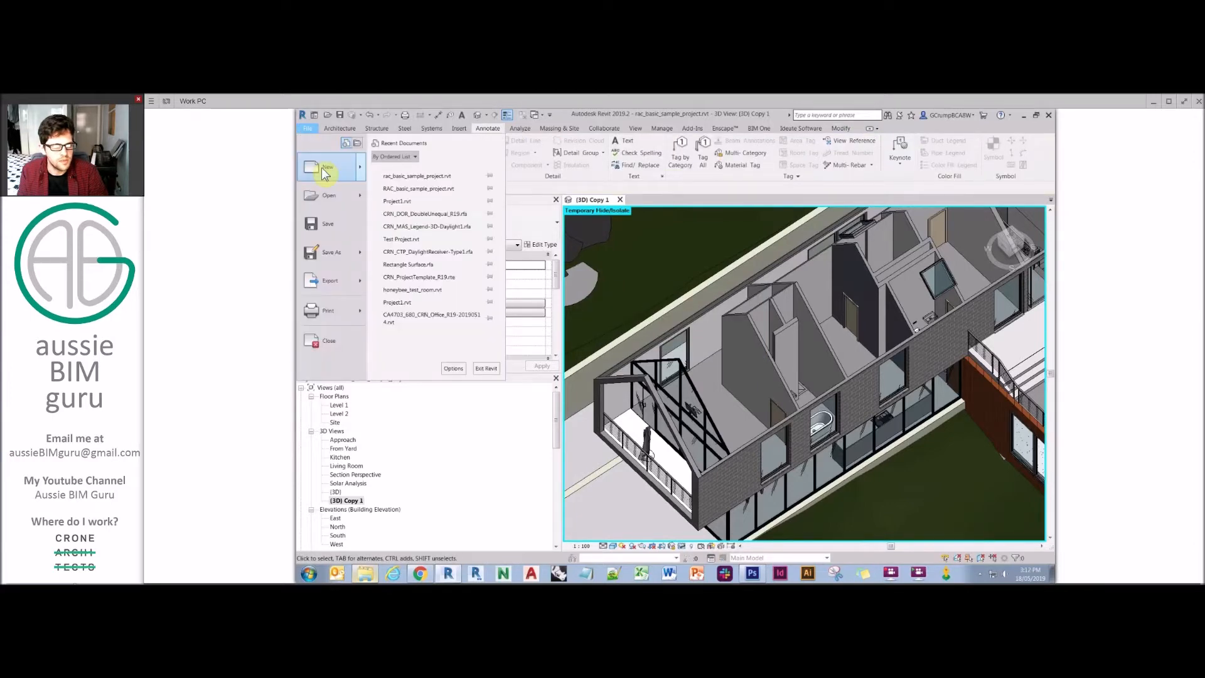
pyautogui.click(629, 293)
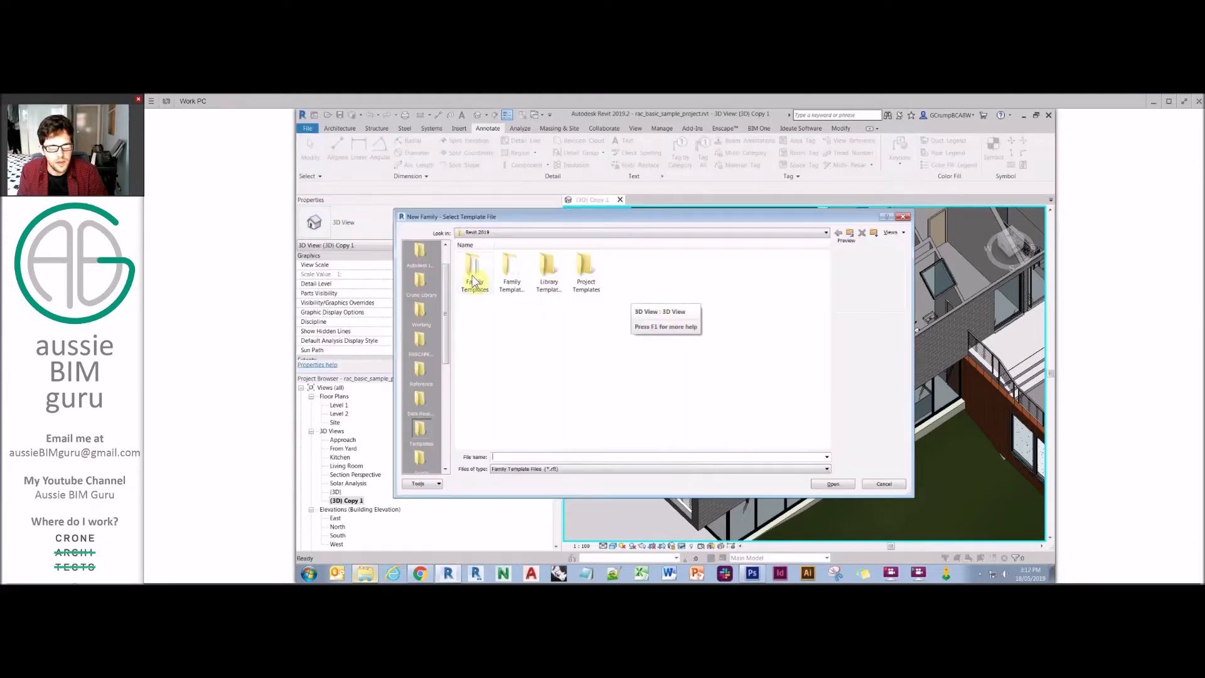
pyautogui.doubleClick(472, 268)
pyautogui.doubleClick(475, 267)
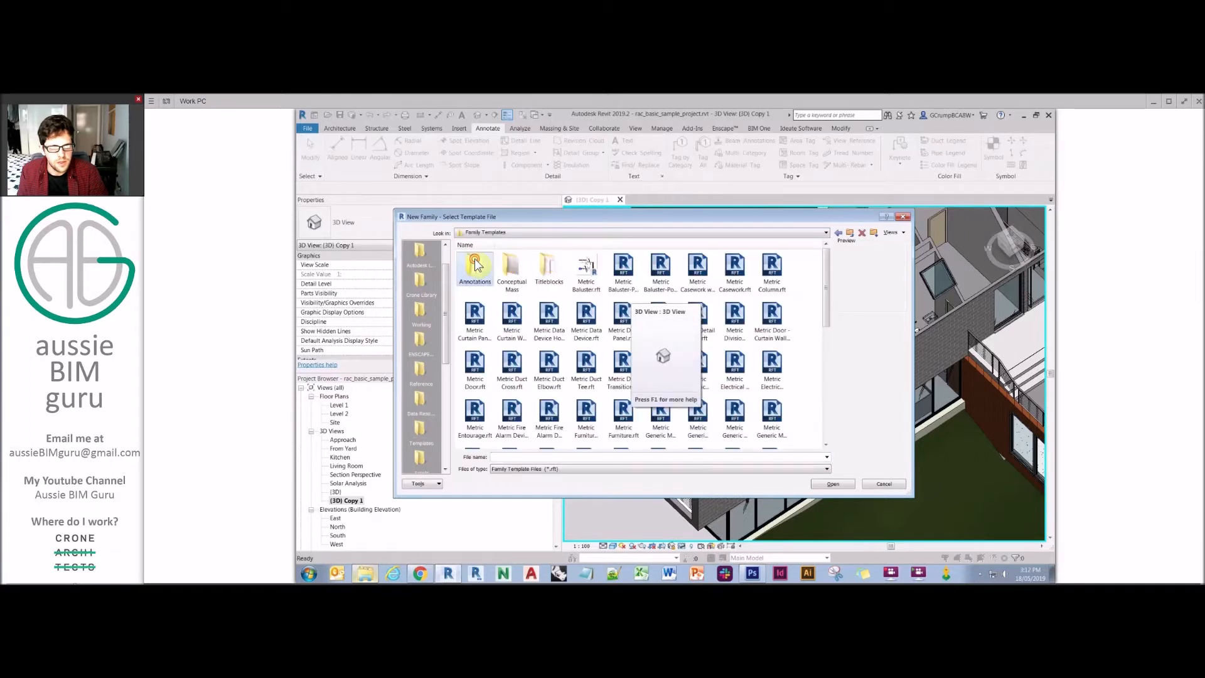
pyautogui.rightClick(593, 379)
pyautogui.moveTo(615, 382)
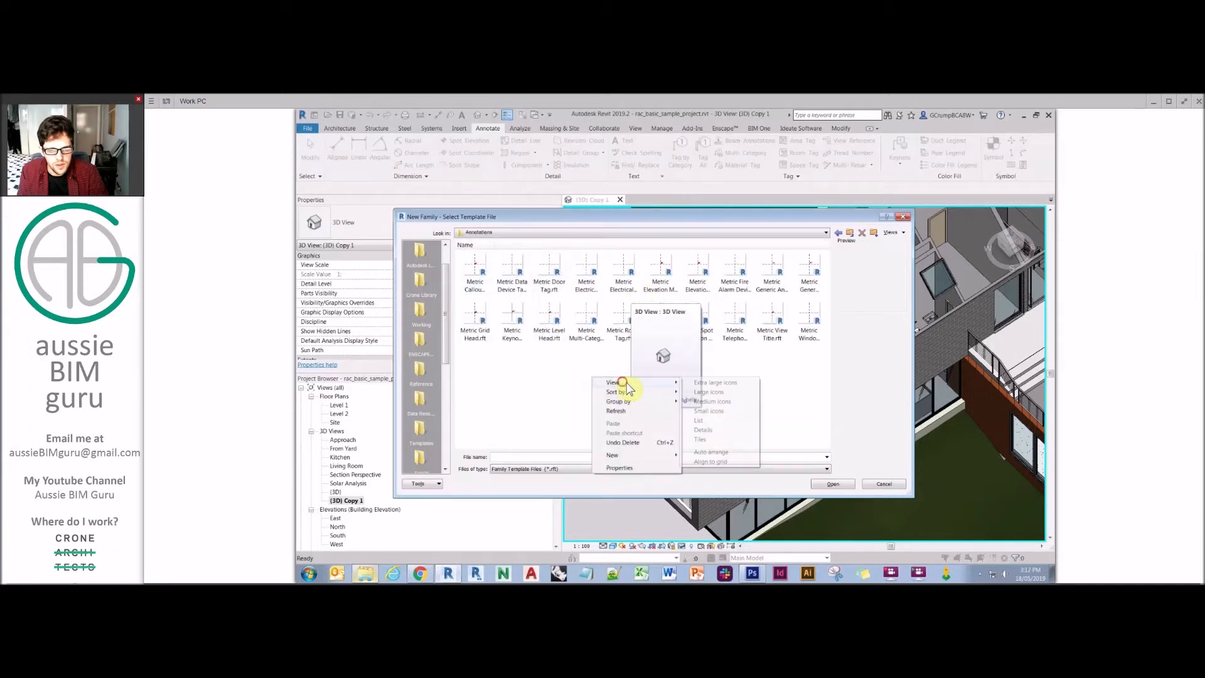
pyautogui.click(703, 430)
pyautogui.click(513, 359)
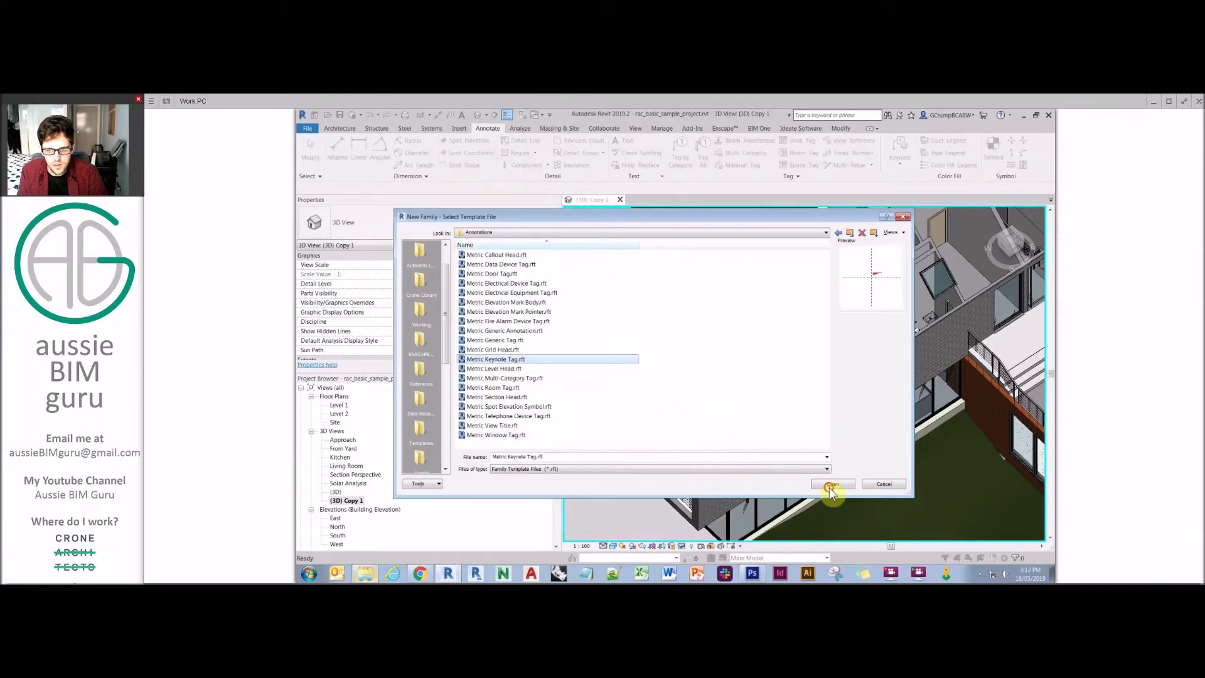
pyautogui.click(831, 484)
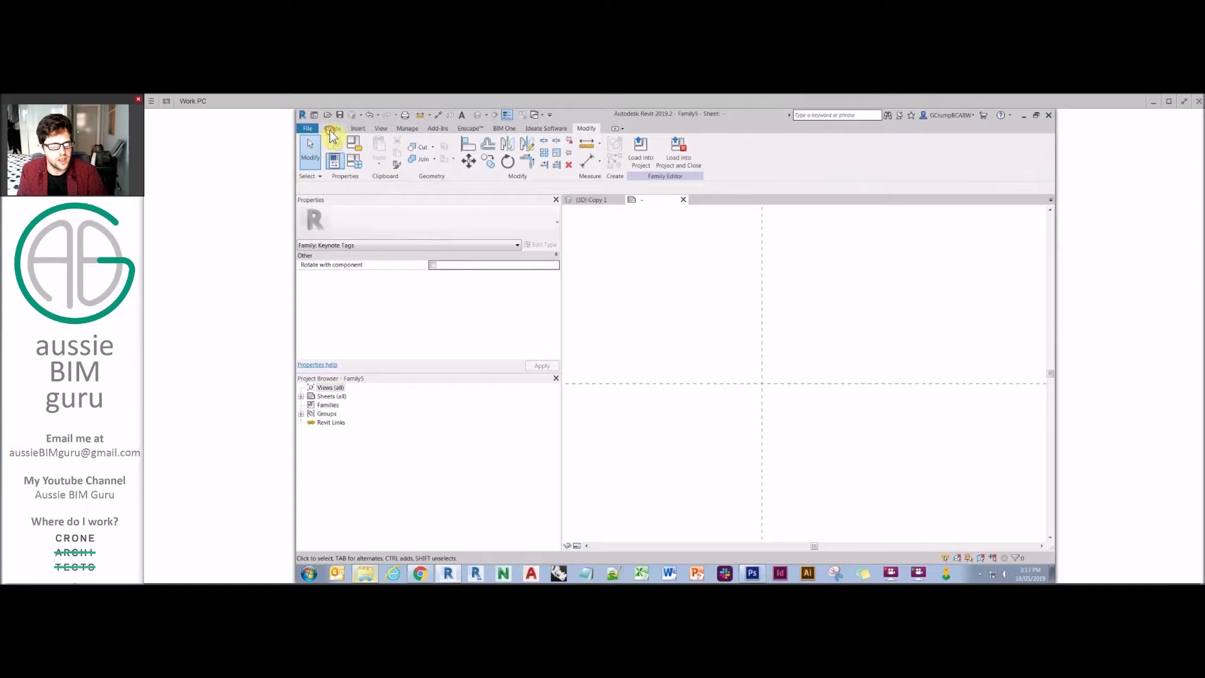
# - Place a label holding the Key Value parameter at the intersection of the reference planes
pyautogui.click(331, 129)
pyautogui.click(650, 151)
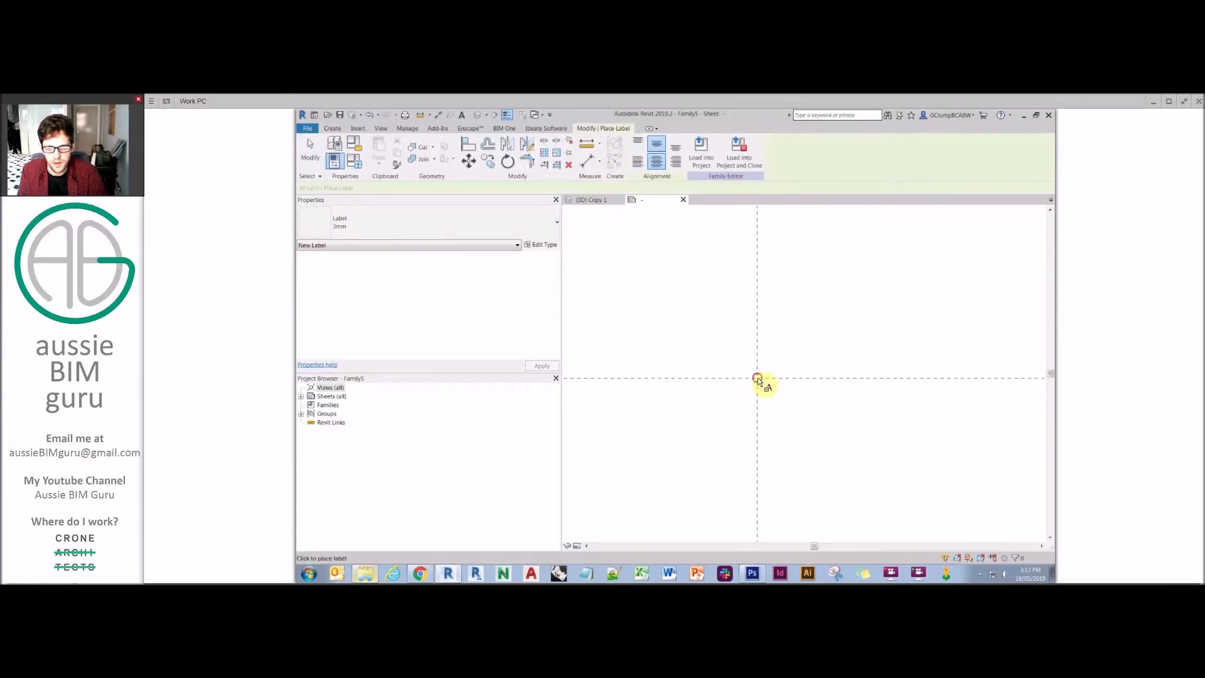
pyautogui.click(761, 380)
pyautogui.click(657, 305)
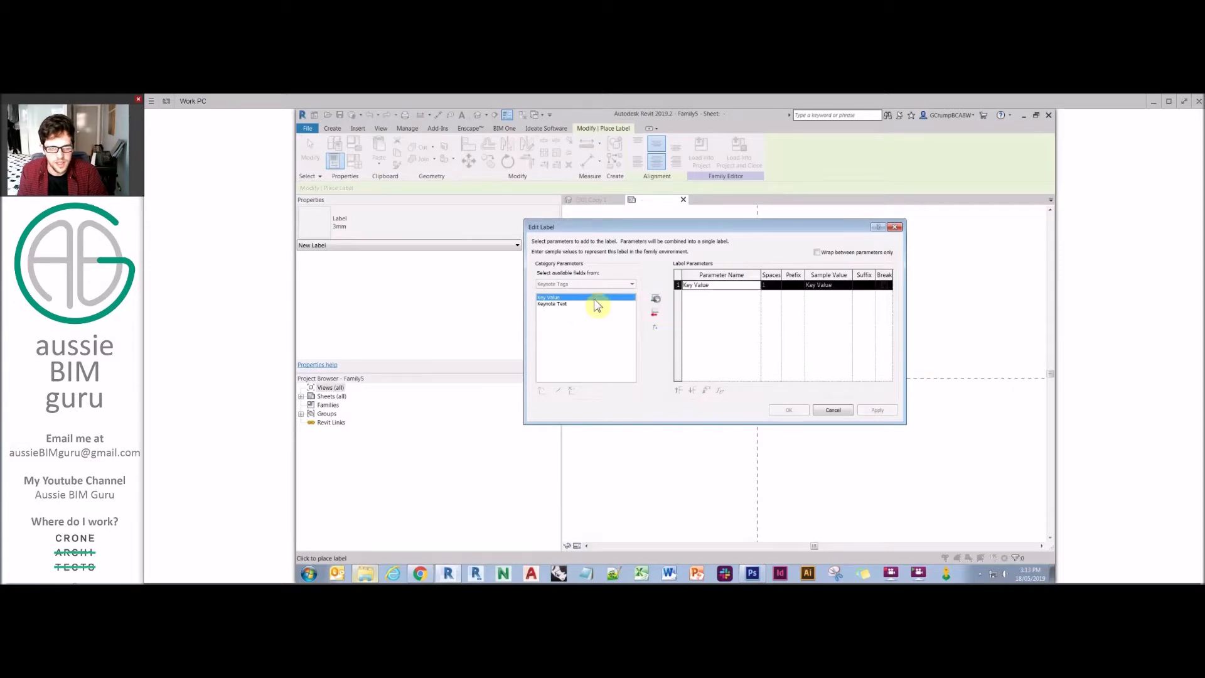
pyautogui.click(778, 410)
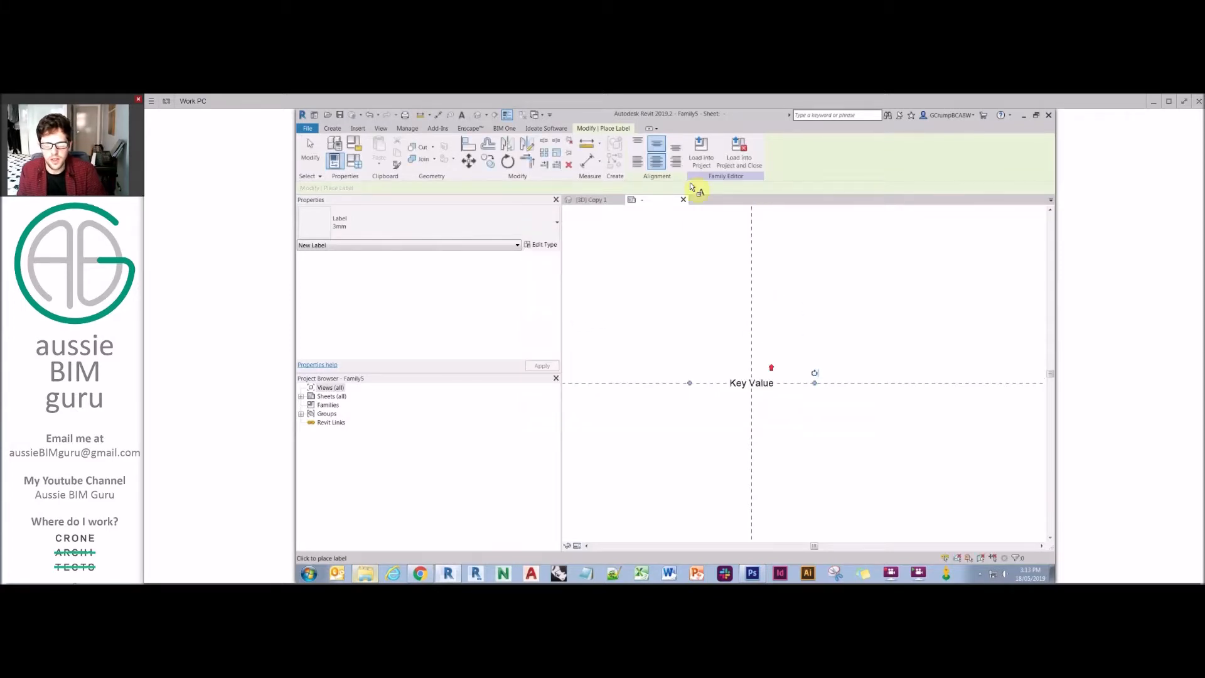
# - Load the keynote tag family into the project, turn off the tag leader and leave element keynote placement
pyautogui.click(701, 157)
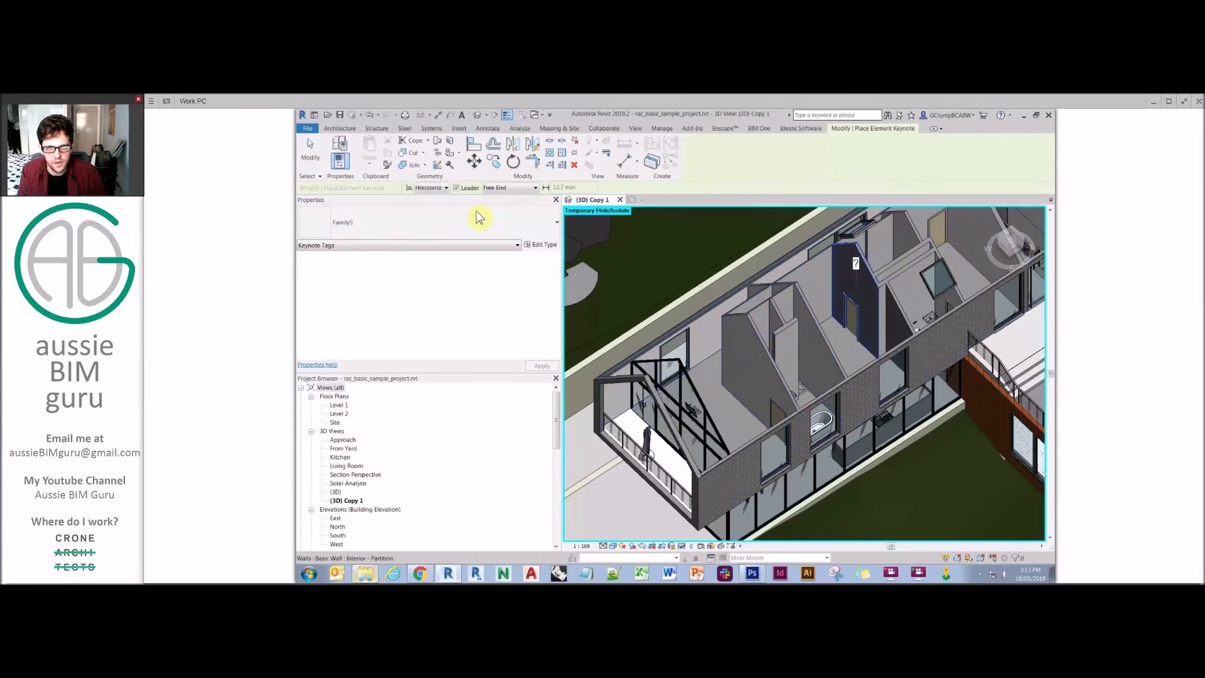
pyautogui.click(457, 187)
pyautogui.press('Escape')
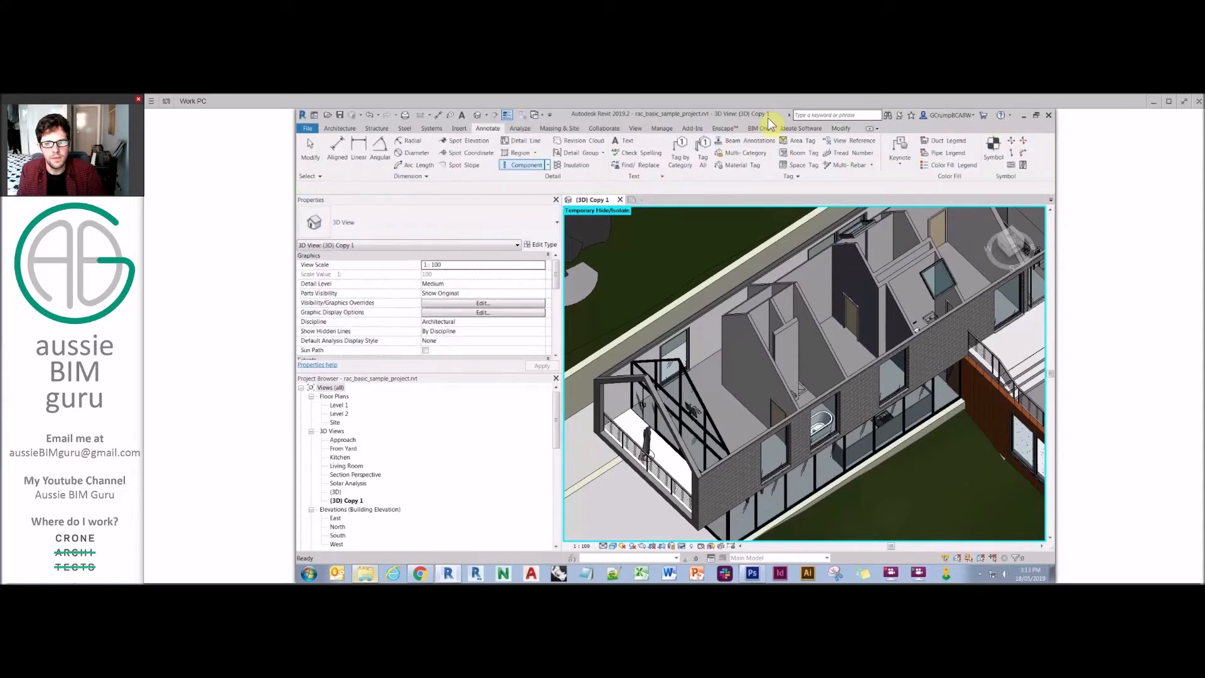
# - Tag the dark tiled wall beside the door with a material keynote that has no leader
pyautogui.click(901, 165)
pyautogui.click(912, 199)
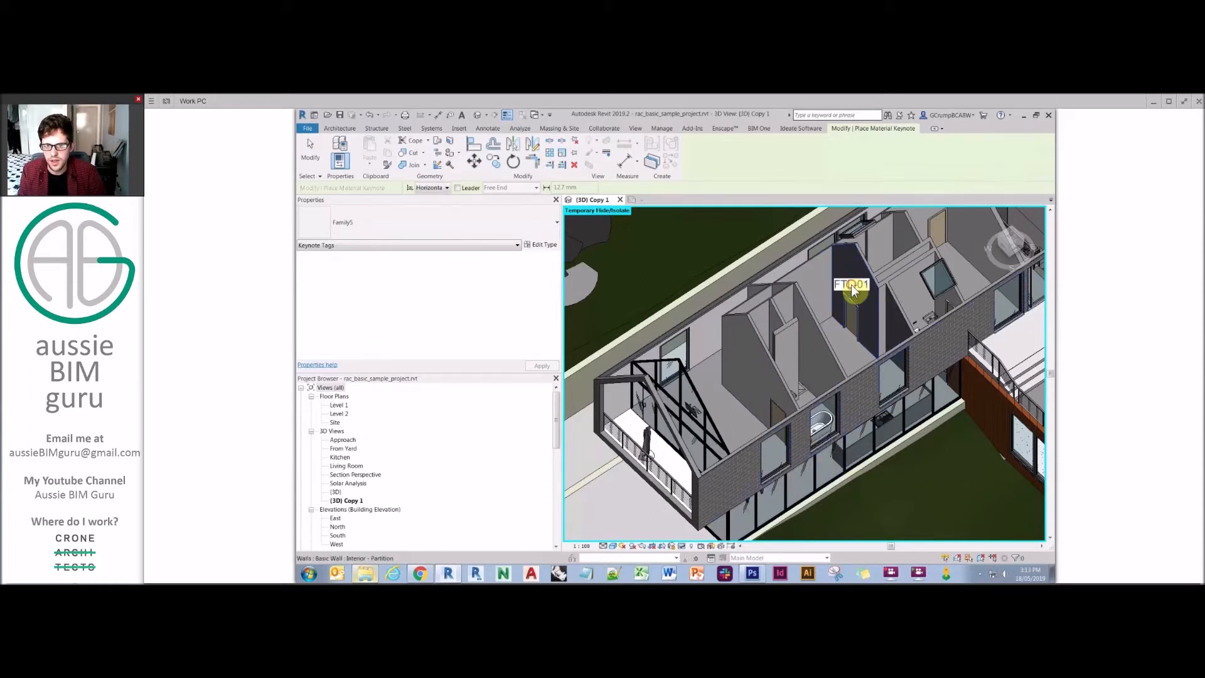
pyautogui.click(859, 267)
pyautogui.press('Escape')
pyautogui.press('Escape')
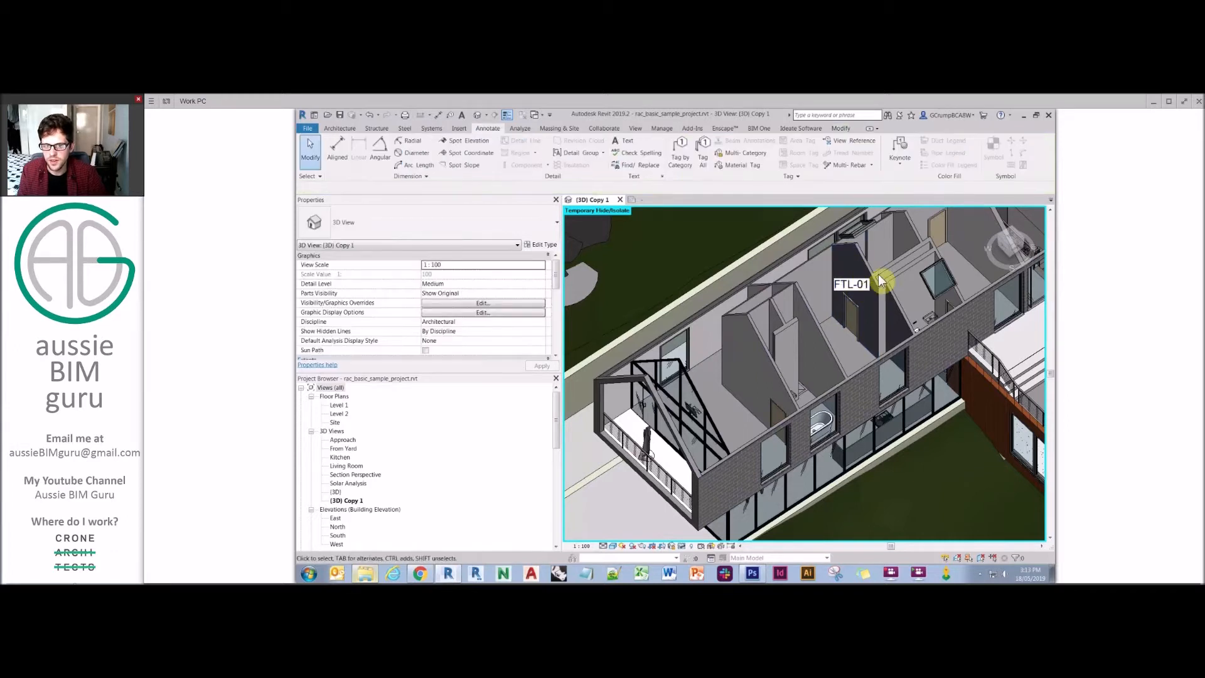
pyautogui.click(821, 330)
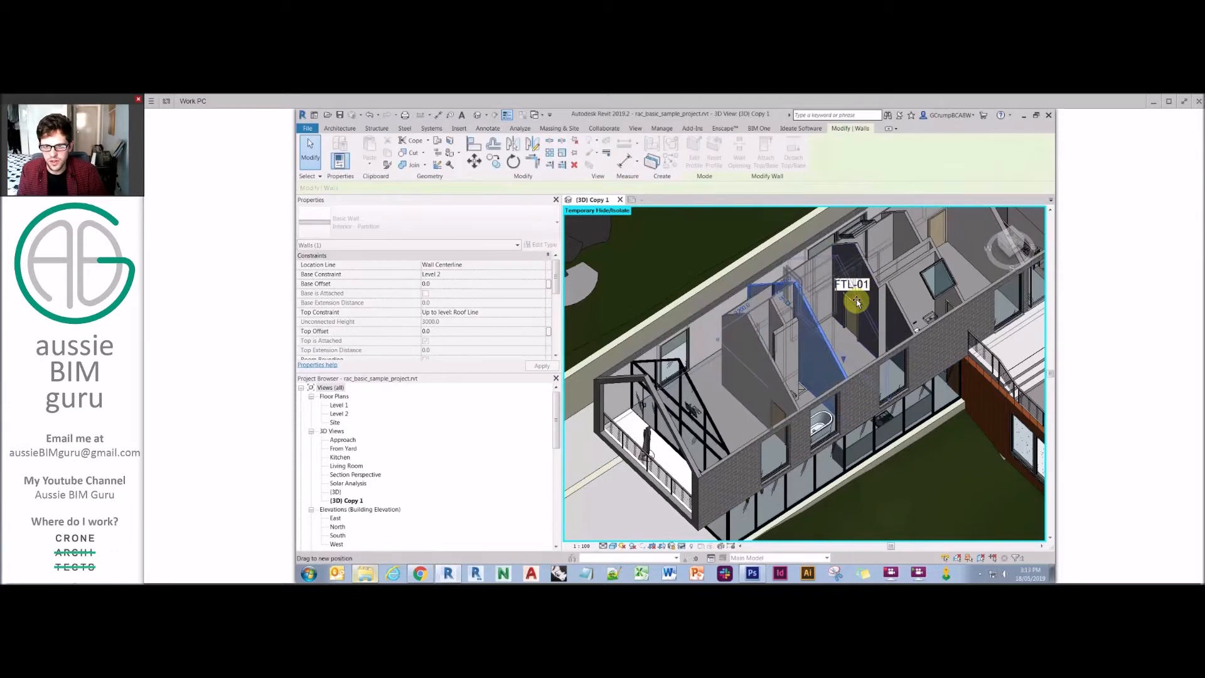
pyautogui.moveTo(856, 302); pyautogui.dragTo(858, 304)
pyautogui.hotkey('ctrl', 'z')
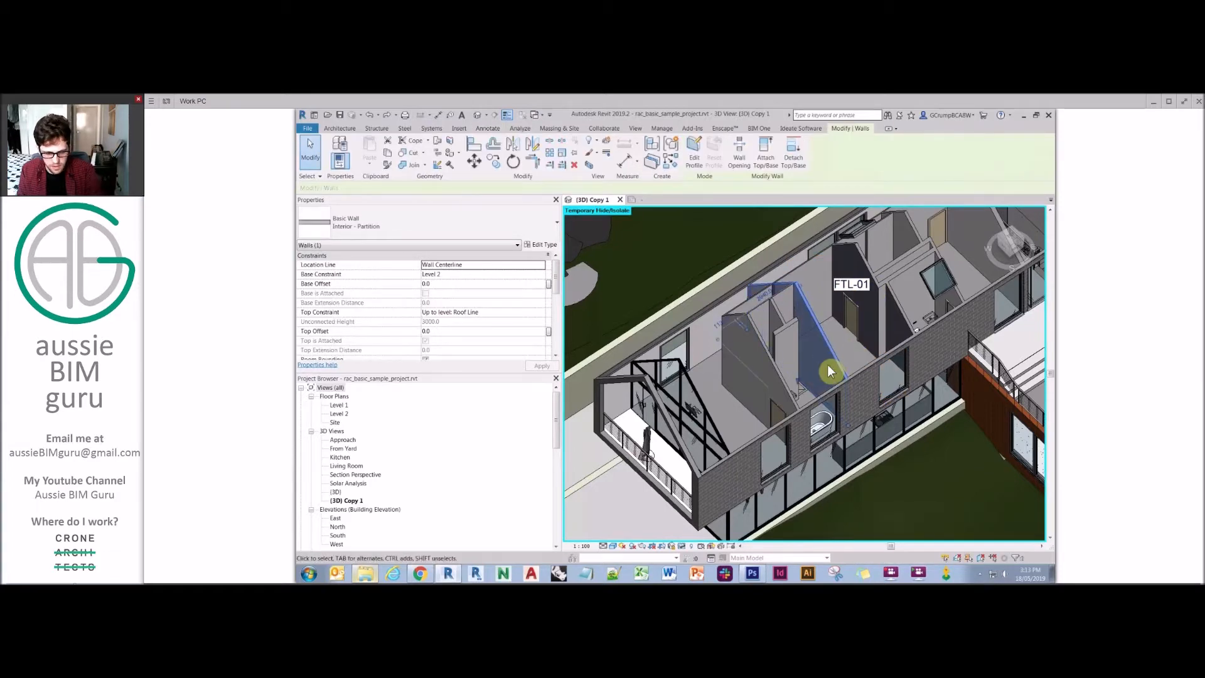
# - Select the material keynote tag on the tiled wall and move it slightly down
pyautogui.click(807, 388)
pyautogui.click(807, 388)
pyautogui.click(859, 347)
pyautogui.click(860, 287)
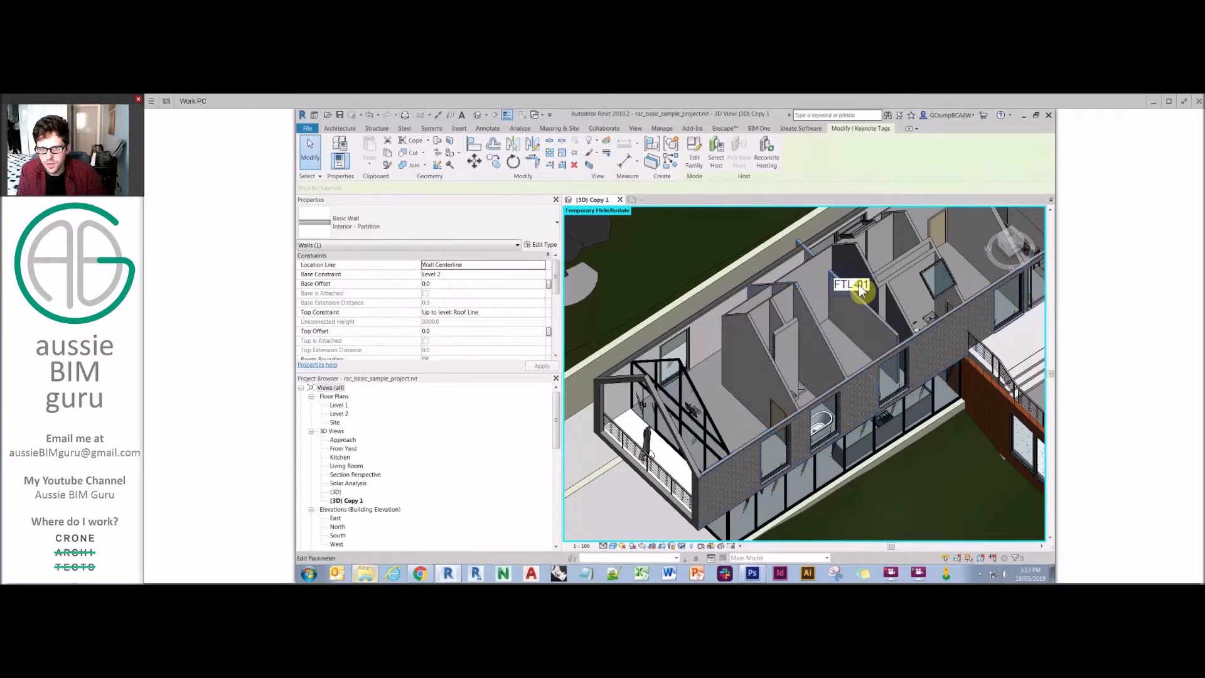
pyautogui.doubleClick(858, 290)
pyautogui.press('Escape')
pyautogui.moveTo(854, 291); pyautogui.dragTo(848, 310)
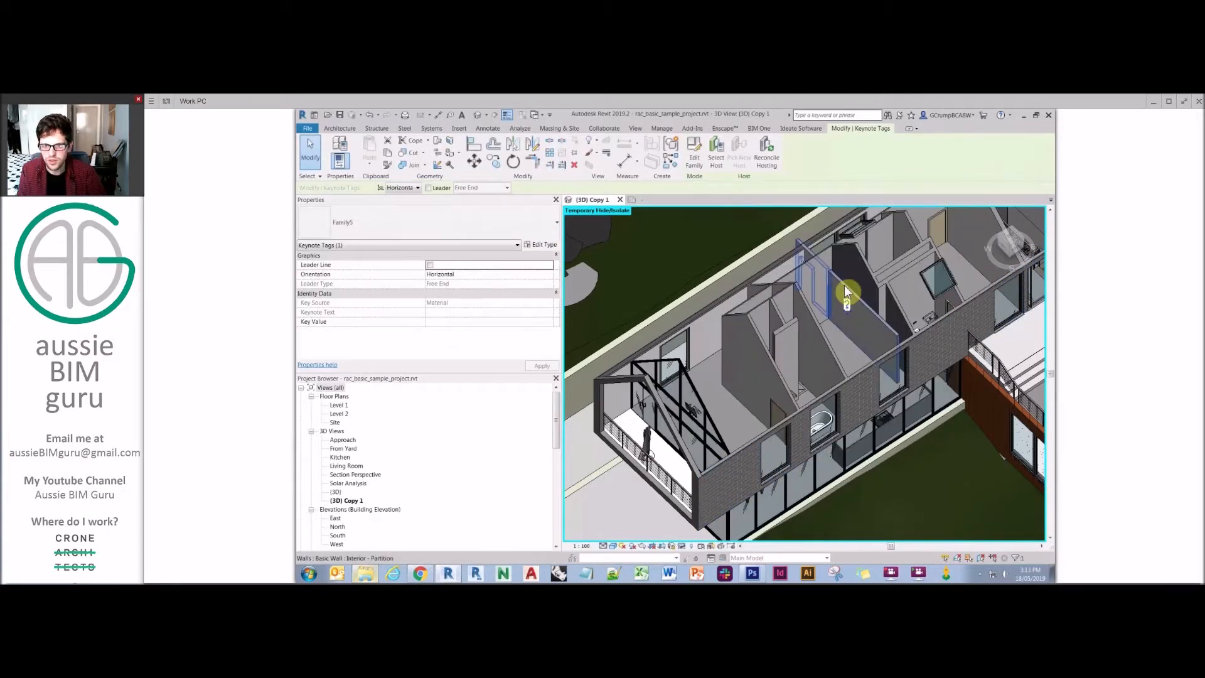
# - Temporarily hide the partition wall standing in front of the dark tiled wall
pyautogui.click(846, 289)
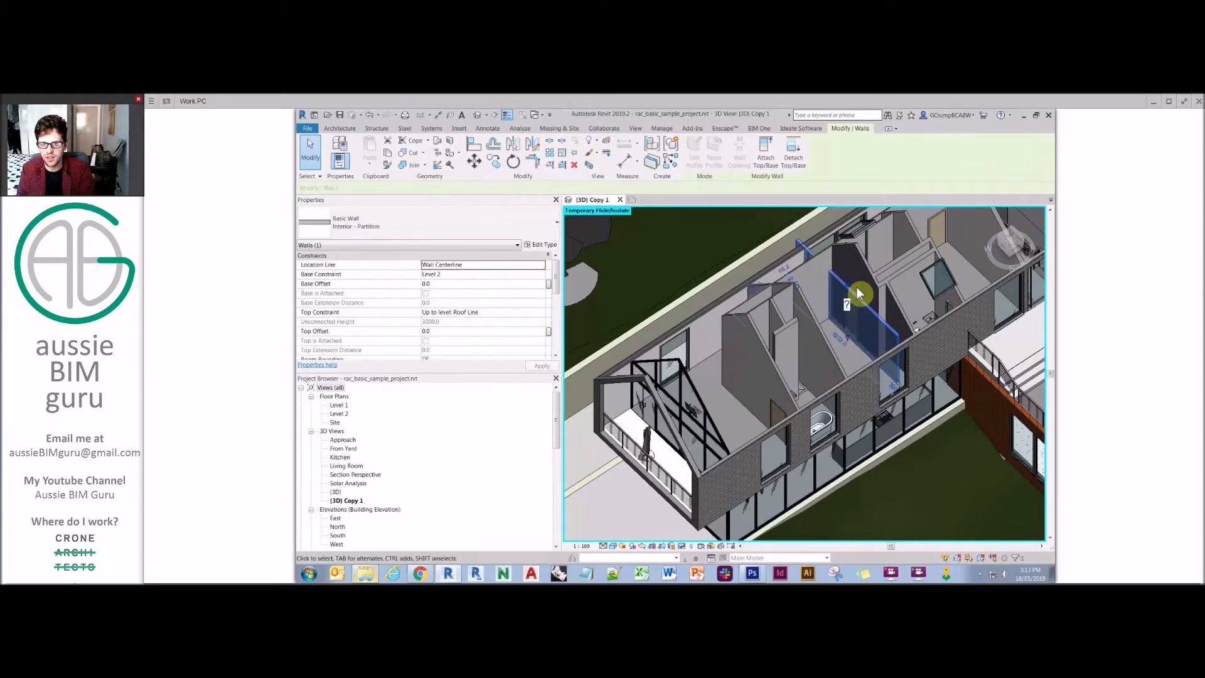
pyautogui.press('h')
pyautogui.press('h')
# - Tag the dark tiled wall with a material keynote on a free-end leader, placing the tag outside the building
pyautogui.click(904, 162)
pyautogui.click(920, 196)
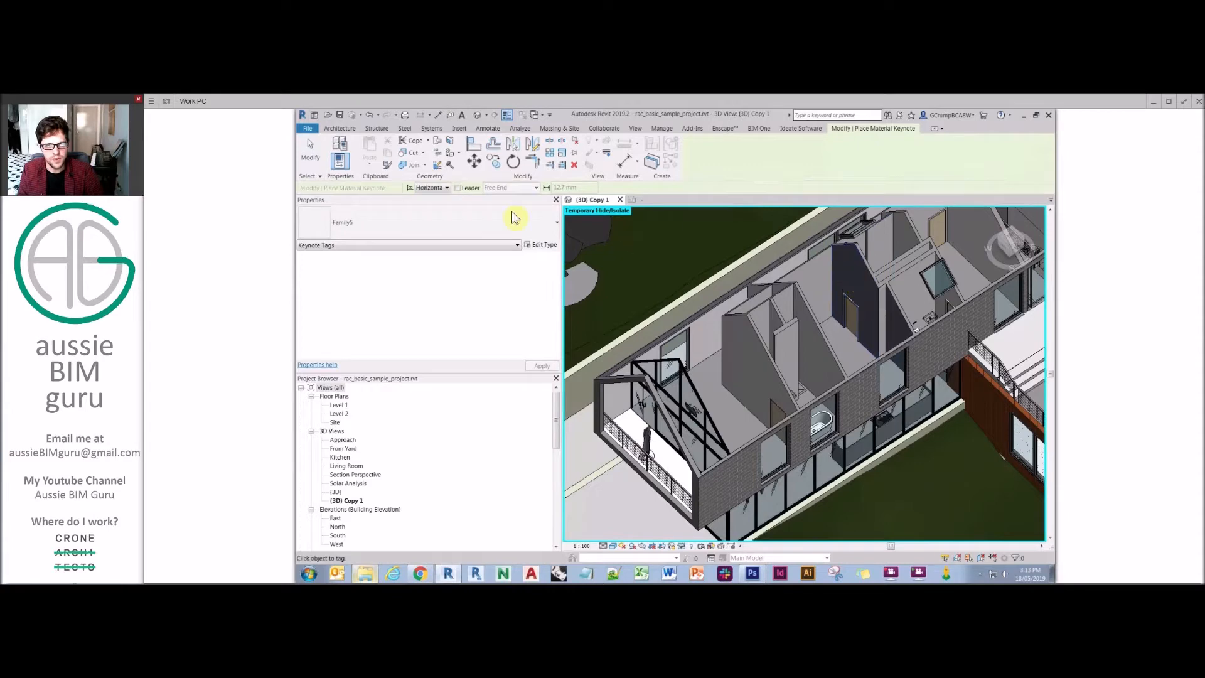
pyautogui.click(458, 188)
pyautogui.click(849, 268)
pyautogui.click(802, 218)
pyautogui.click(738, 220)
pyautogui.moveTo(701, 254); pyautogui.dragTo(645, 261, button='middle')
pyautogui.press('Escape')
pyautogui.press('Escape')
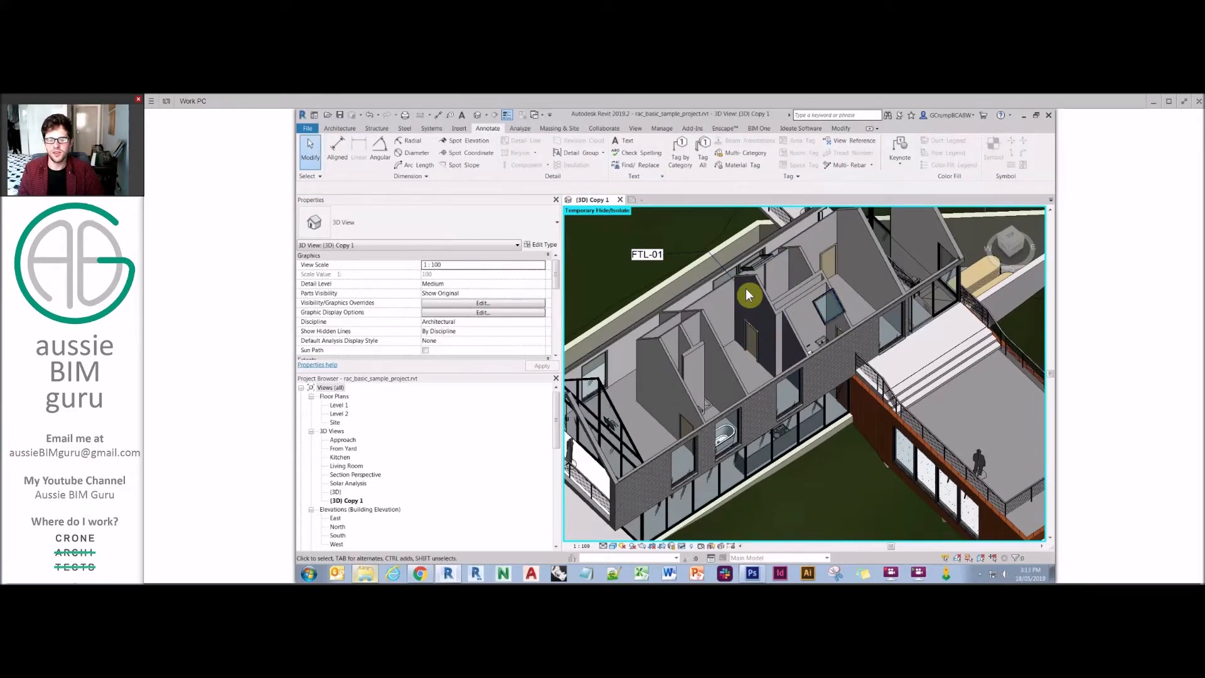
# - Delete the material keynote tag outside the building and reset the view's temporary hide/isolate
pyautogui.scroll(-1, 747, 293)
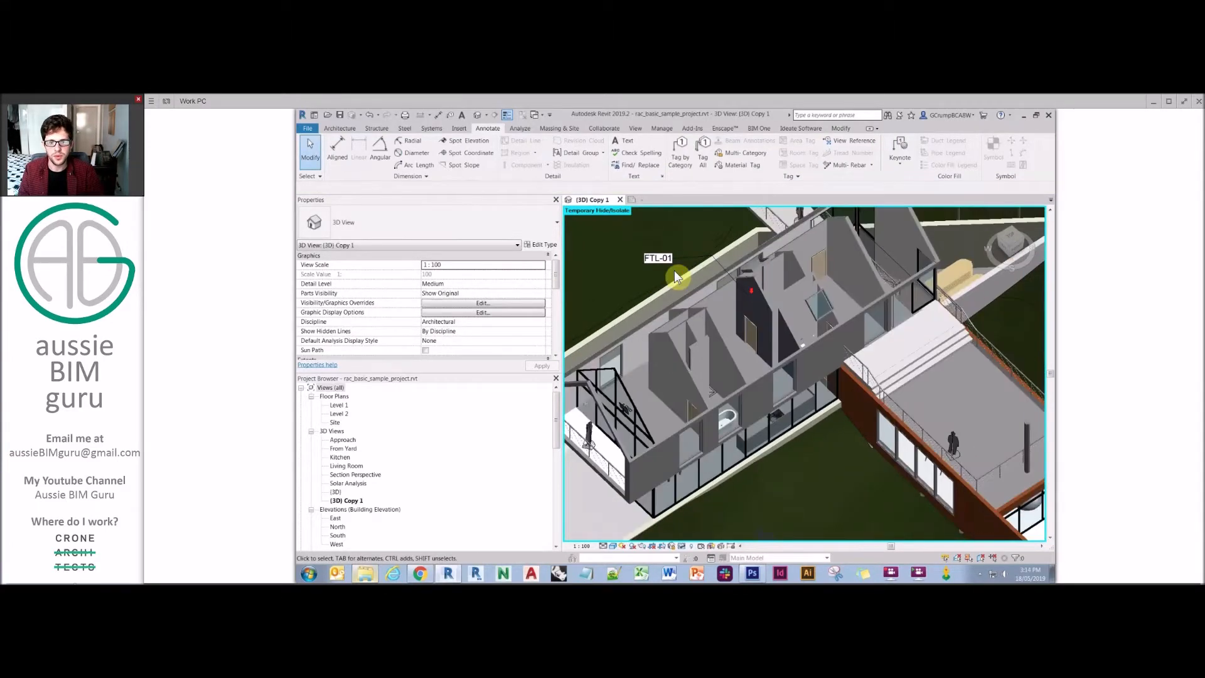
pyautogui.click(661, 258)
pyautogui.press('Delete')
pyautogui.click(681, 546)
pyautogui.click(690, 539)
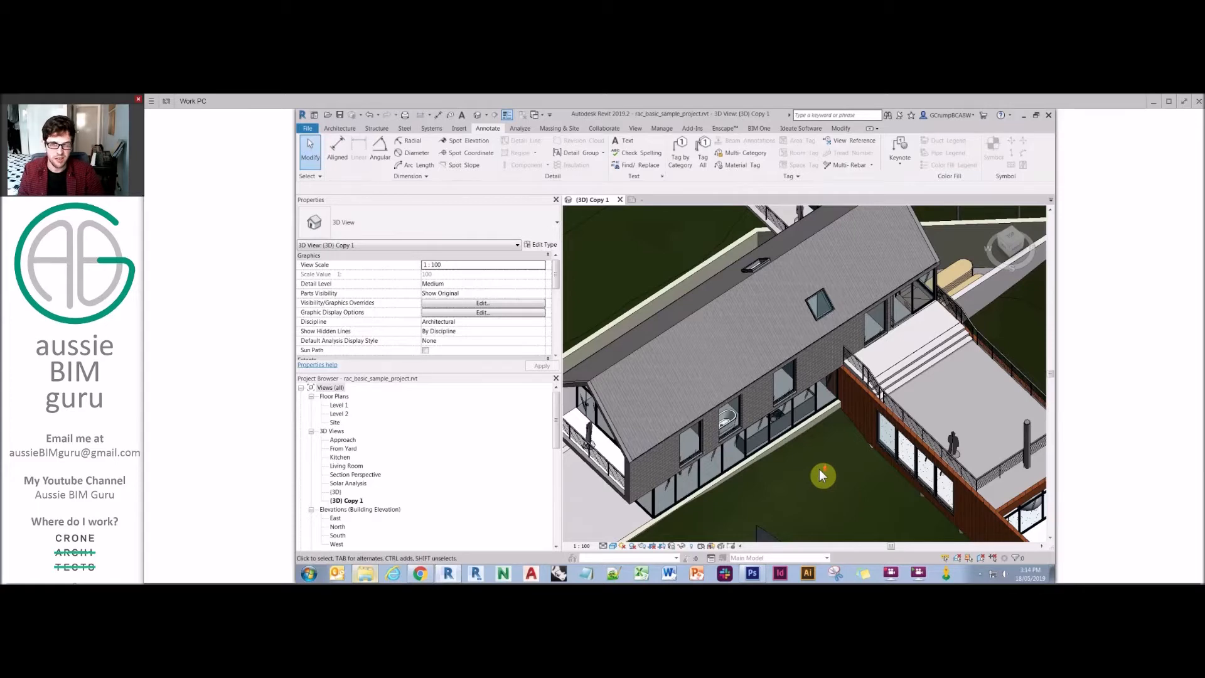
# - Open the site topography's Grass material and set its generic appearance colour to RGB 0 255 0
pyautogui.scroll(-5, 819, 469)
pyautogui.moveTo(781, 445); pyautogui.dragTo(909, 384, button='middle')
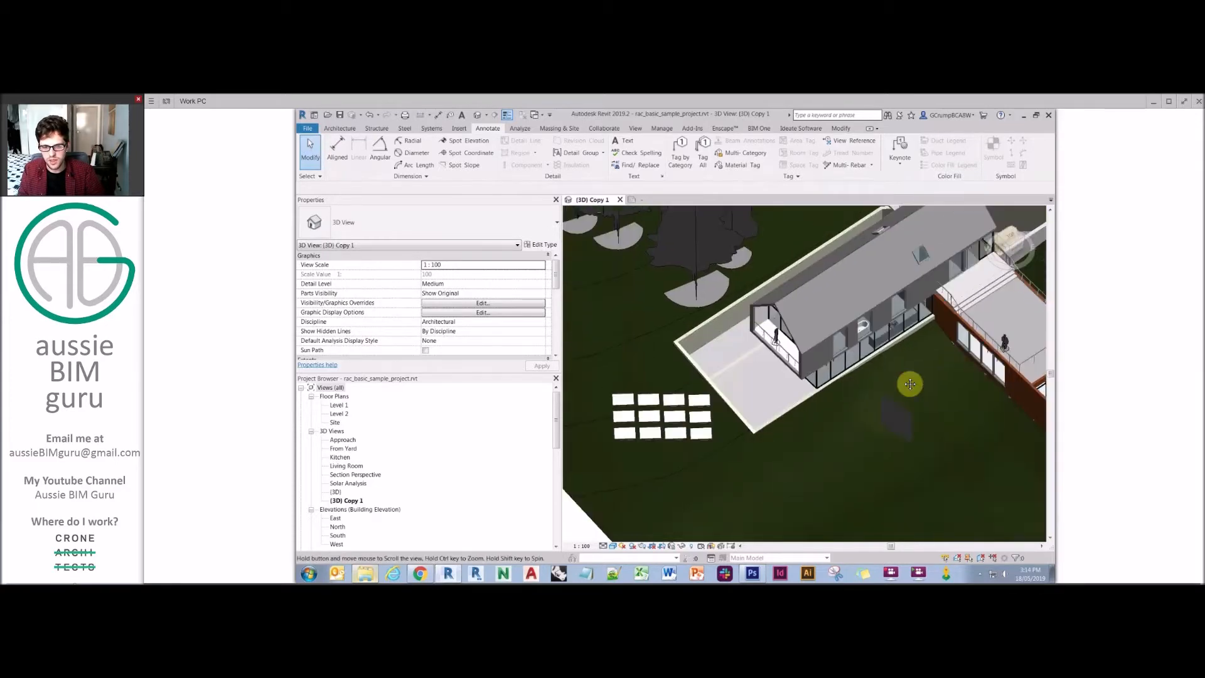
pyautogui.click(637, 314)
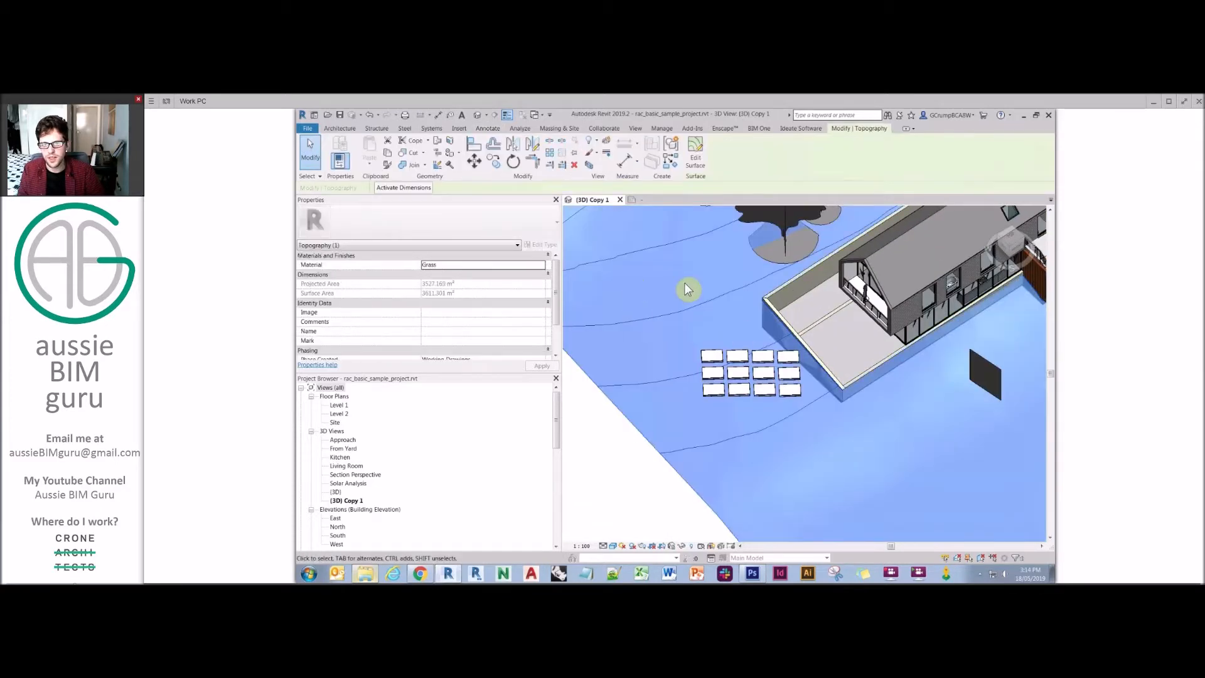
pyautogui.click(524, 264)
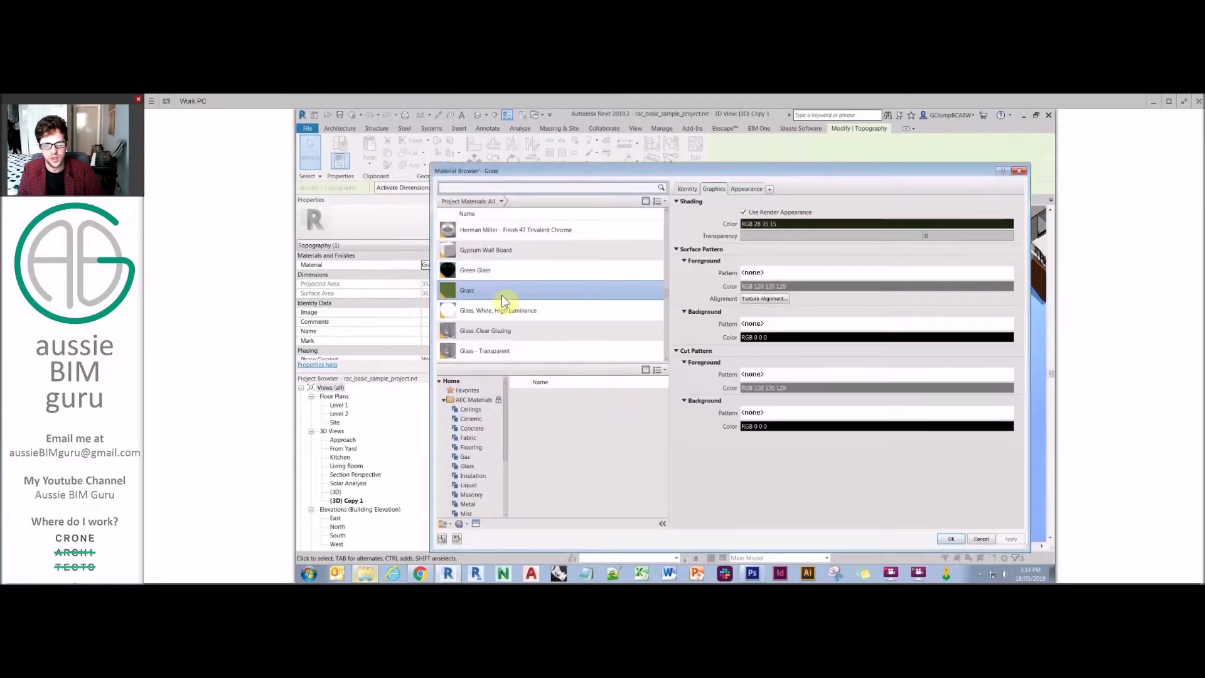
pyautogui.click(746, 190)
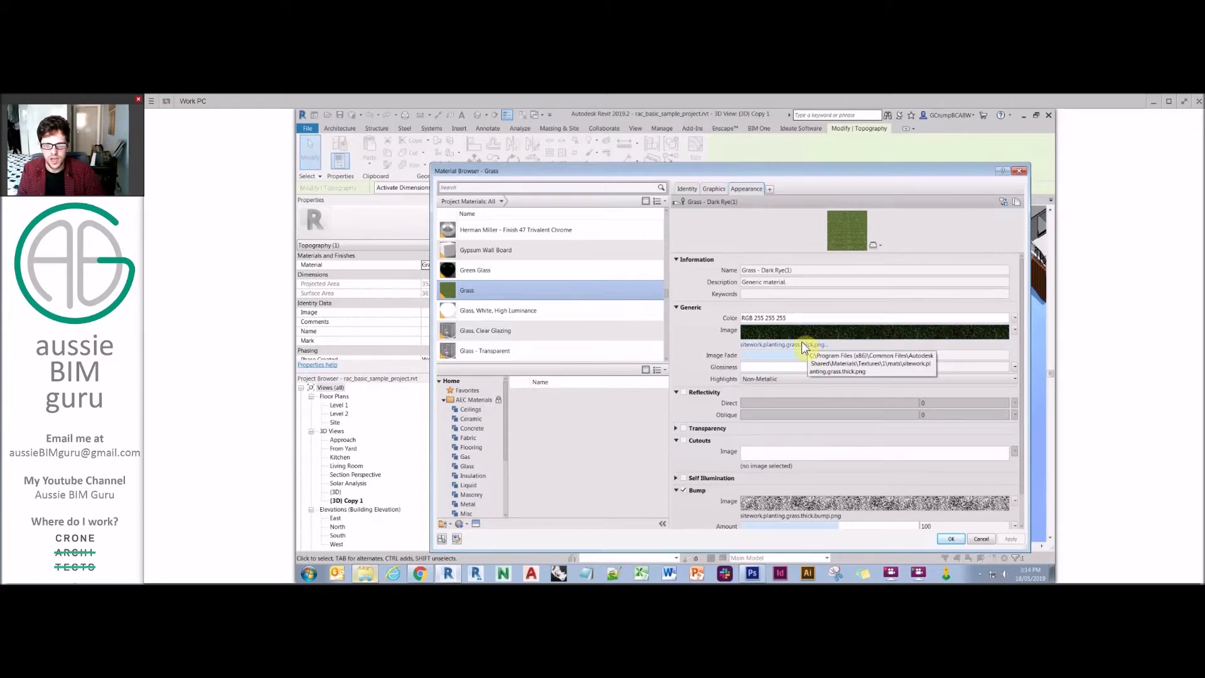
pyautogui.click(822, 317)
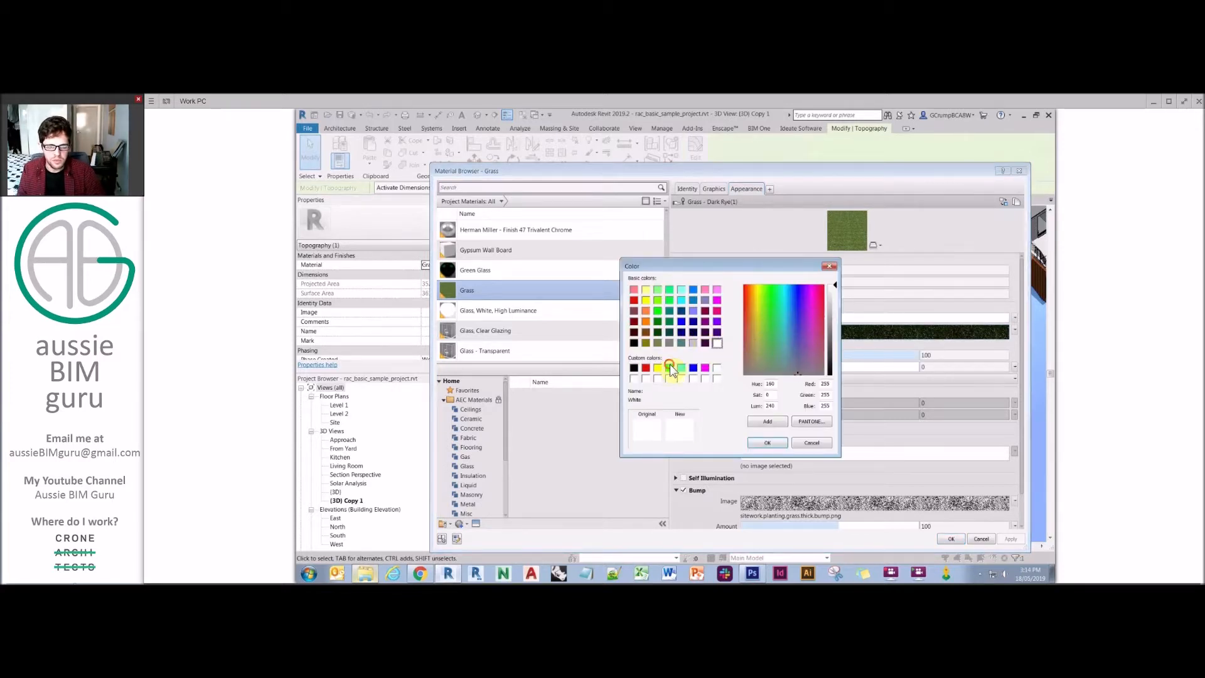
pyautogui.click(767, 442)
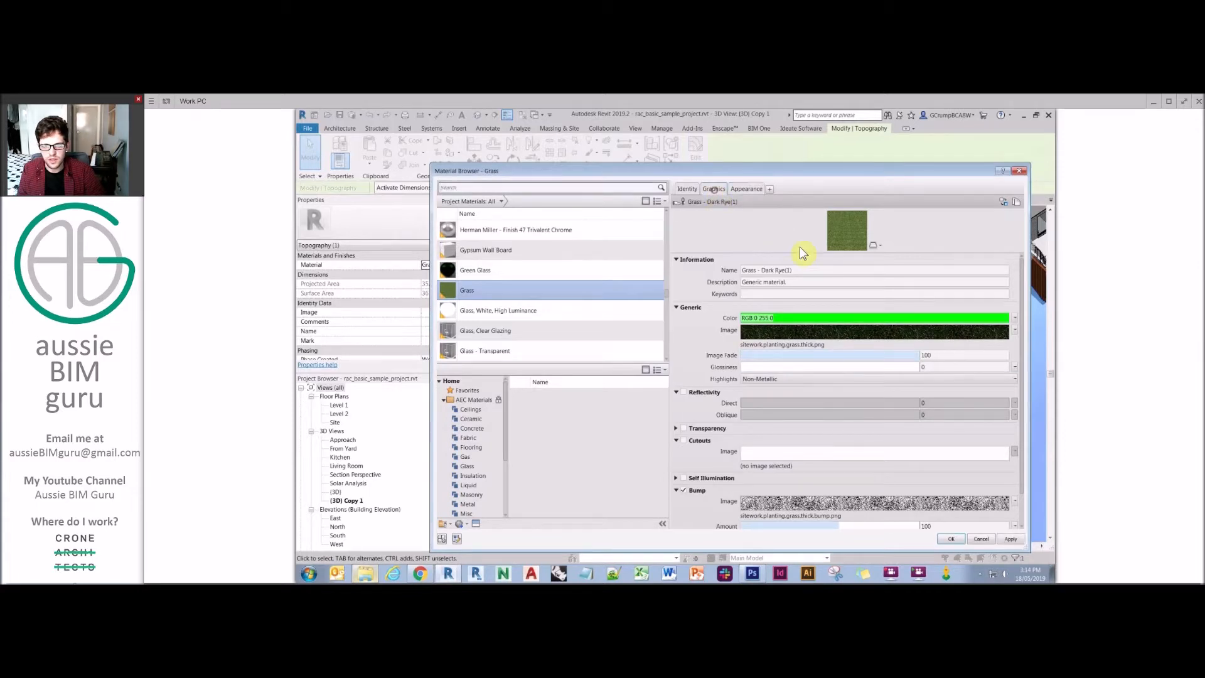
# - Turn off Use Render Appearance for the Grass material, set its shading colour to RGB 0 255 0 and save it
pyautogui.click(714, 188)
pyautogui.click(790, 226)
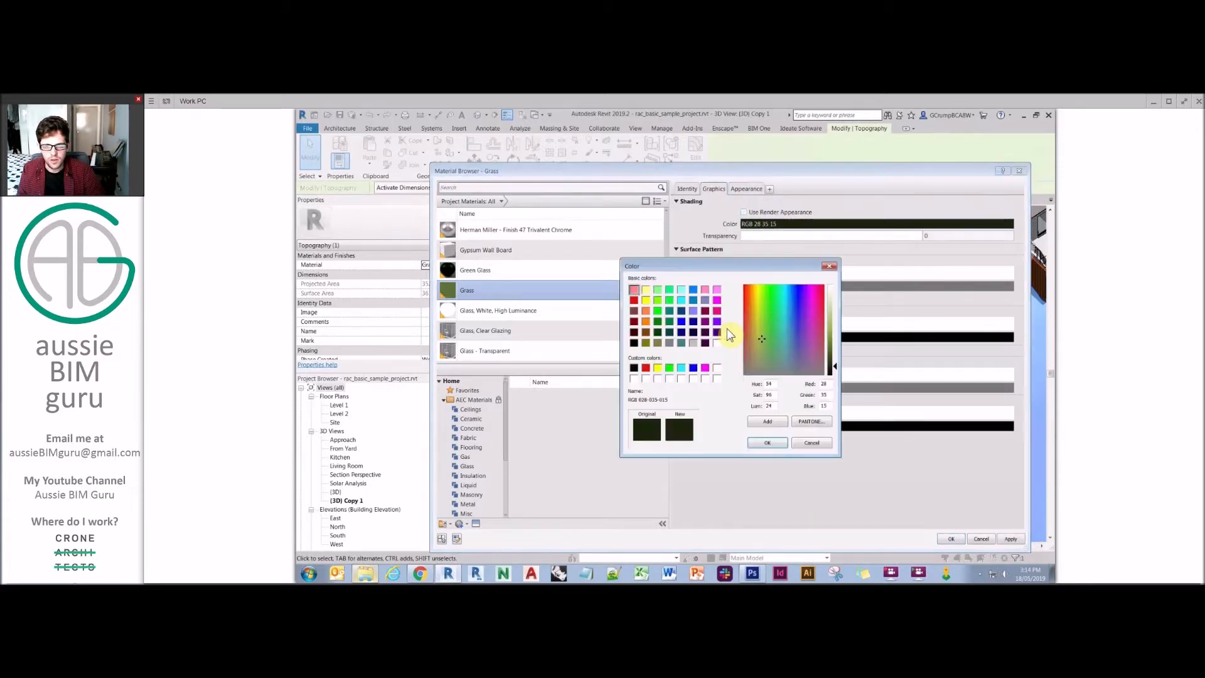
pyautogui.click(765, 443)
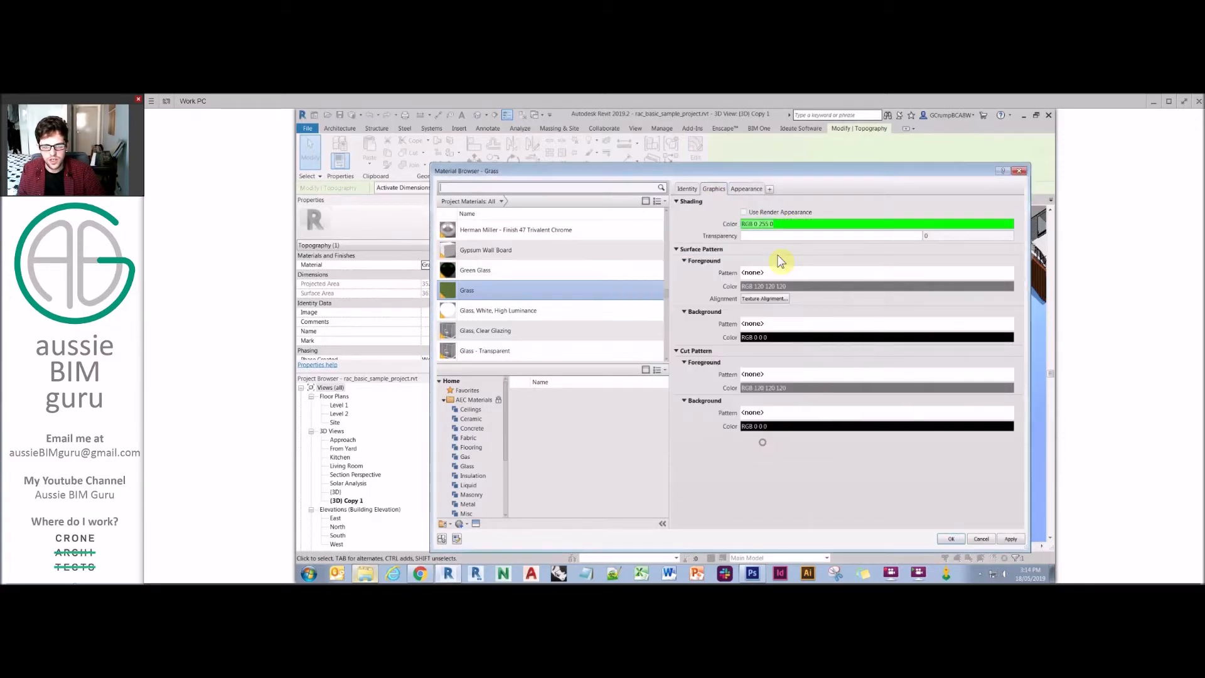
pyautogui.click(950, 539)
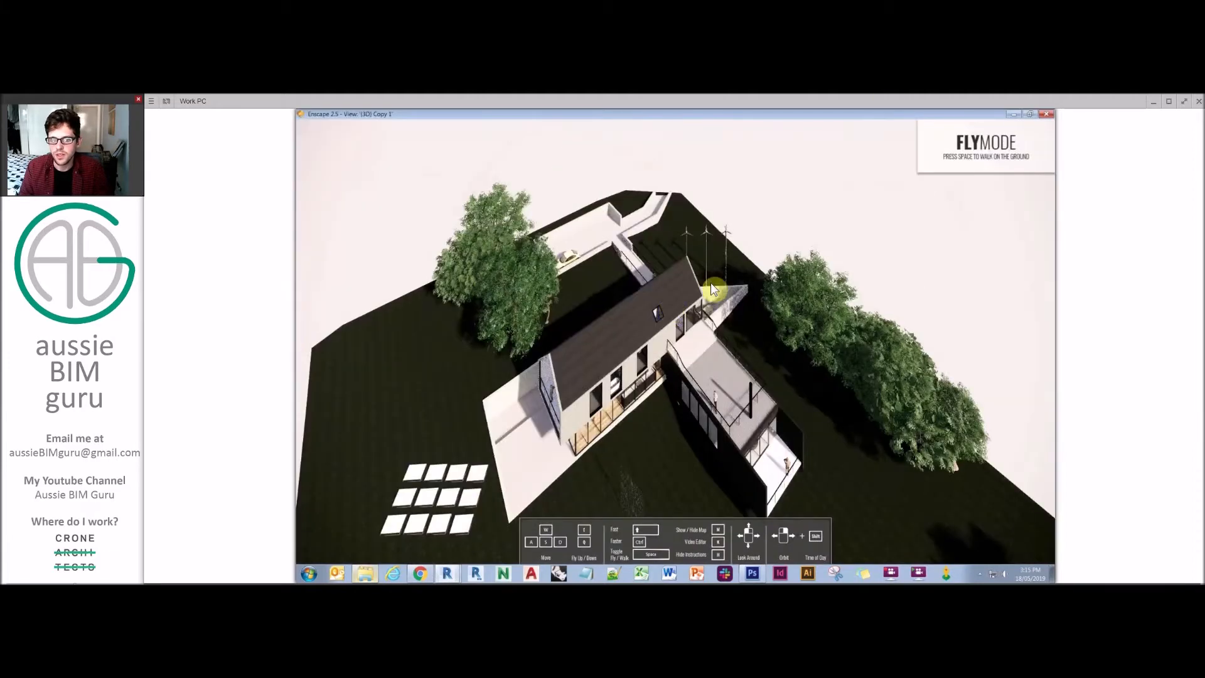
# - Fly in to the upper storey's long facade and inspect the block wall texture and roof tiles up close
pyautogui.moveTo(640, 410); pyautogui.dragTo(589, 311)
pyautogui.press('w')
pyautogui.press('w')
pyautogui.press('w')
pyautogui.press('w')
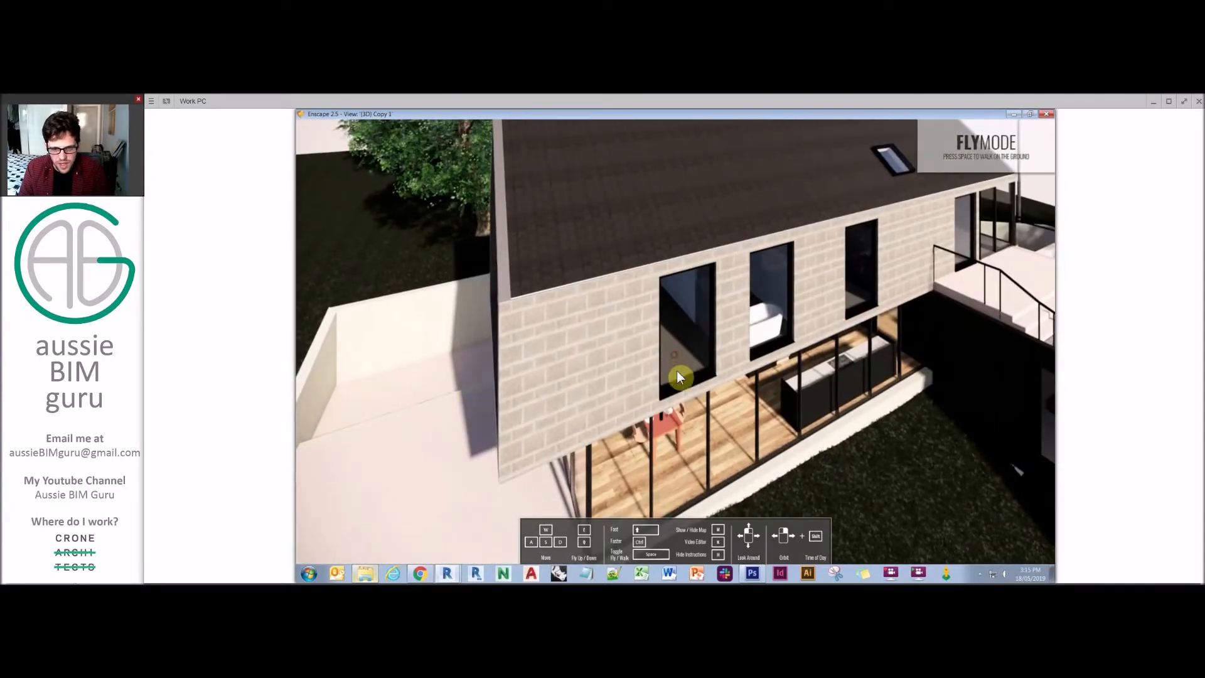
pyautogui.press('w')
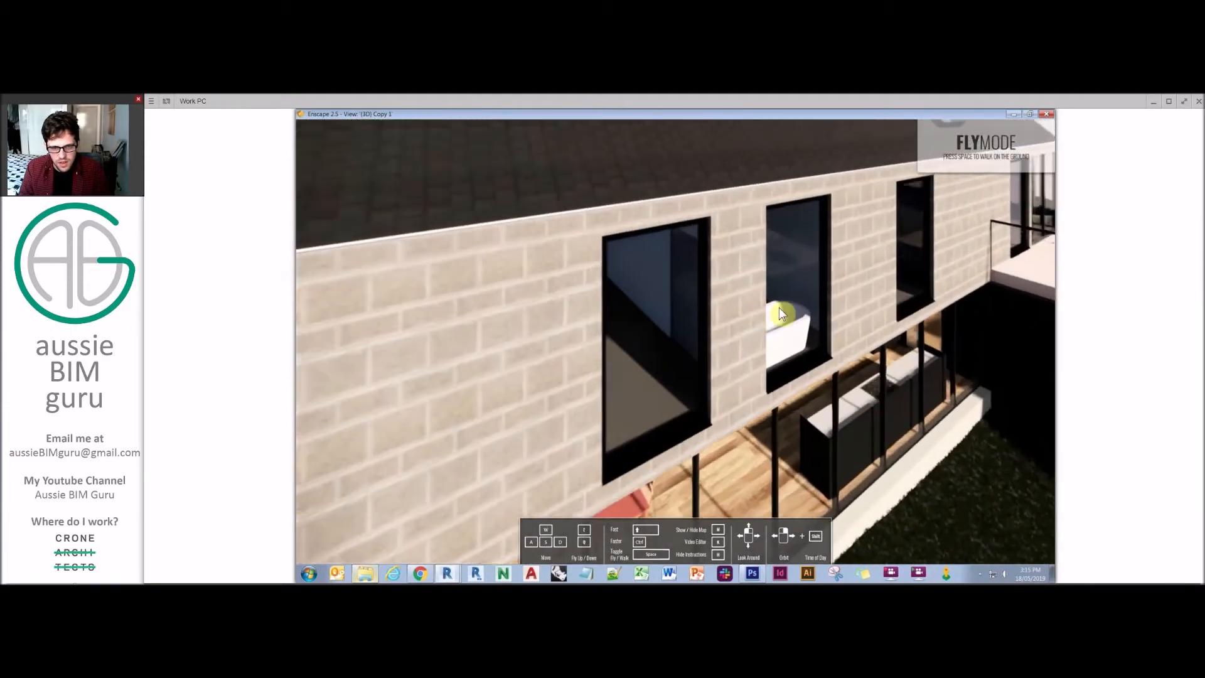
pyautogui.moveTo(778, 307); pyautogui.dragTo(841, 299)
pyautogui.press('a')
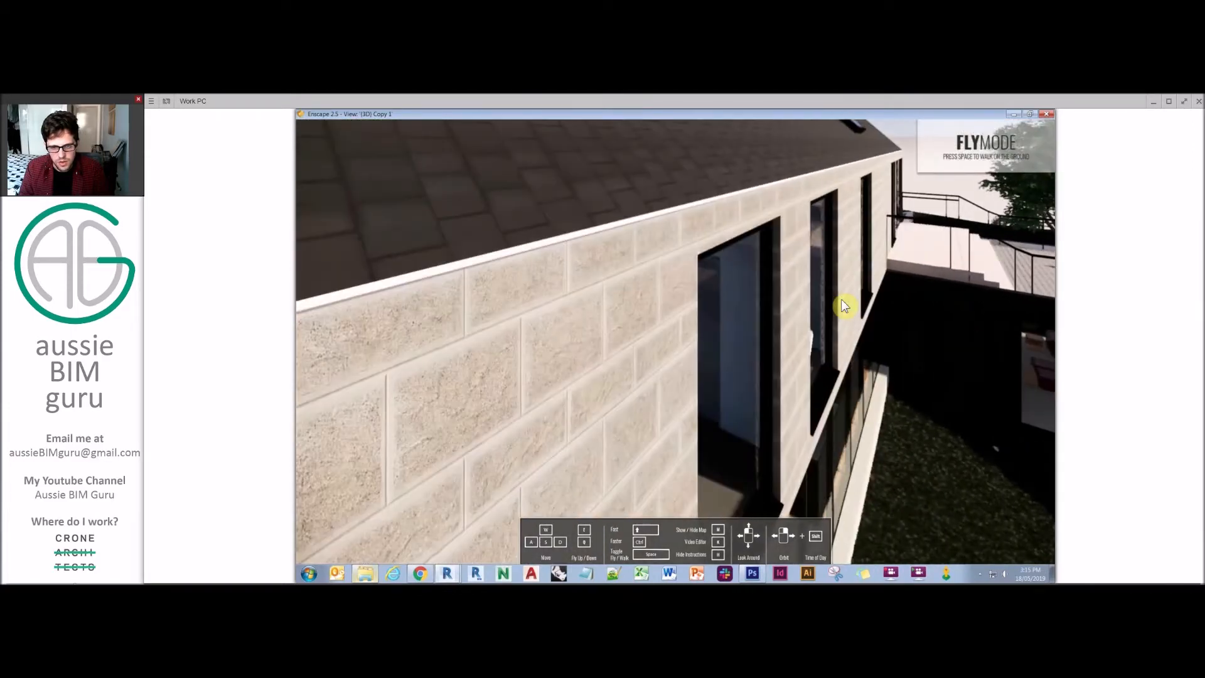
pyautogui.press('w')
pyautogui.press('w')
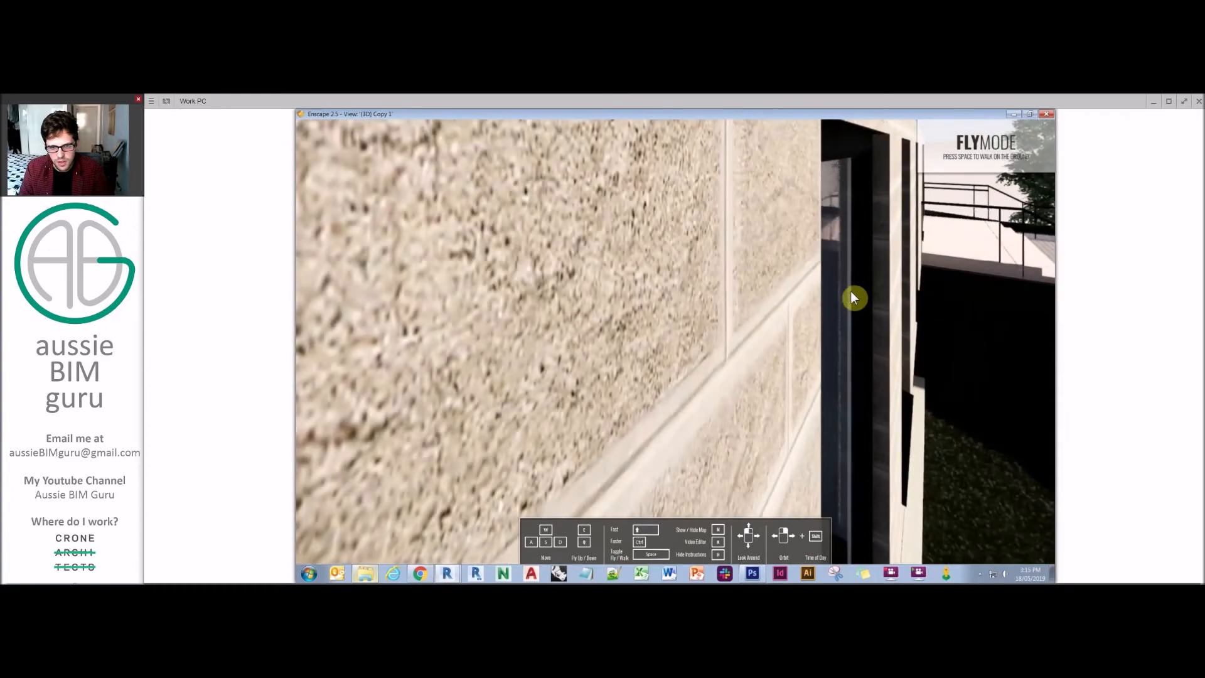
pyautogui.press('s')
# - Fly into the kitchen, switch to walk mode and examine the timber floor and board-marked column beside the dining table
pyautogui.moveTo(849, 303); pyautogui.dragTo(906, 189)
pyautogui.press('w')
pyautogui.press('w')
pyautogui.press('w')
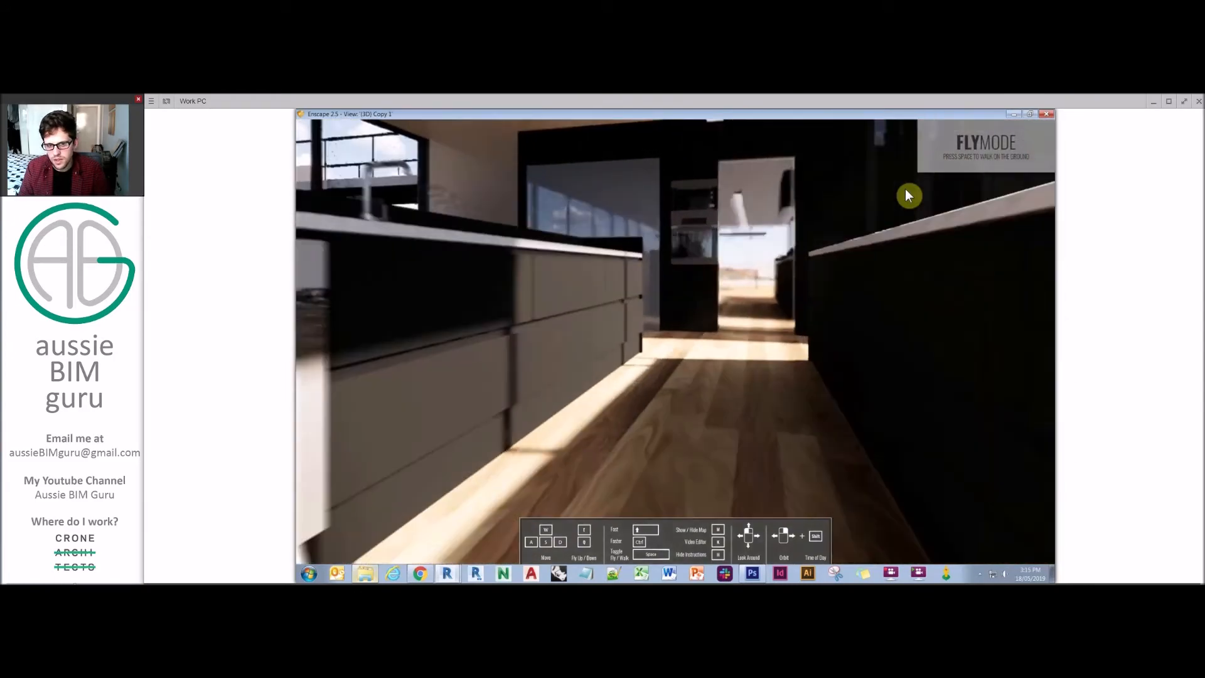
pyautogui.press('space')
pyautogui.moveTo(905, 190); pyautogui.dragTo(204, 278)
pyautogui.moveTo(595, 250); pyautogui.dragTo(462, 240)
pyautogui.press('w')
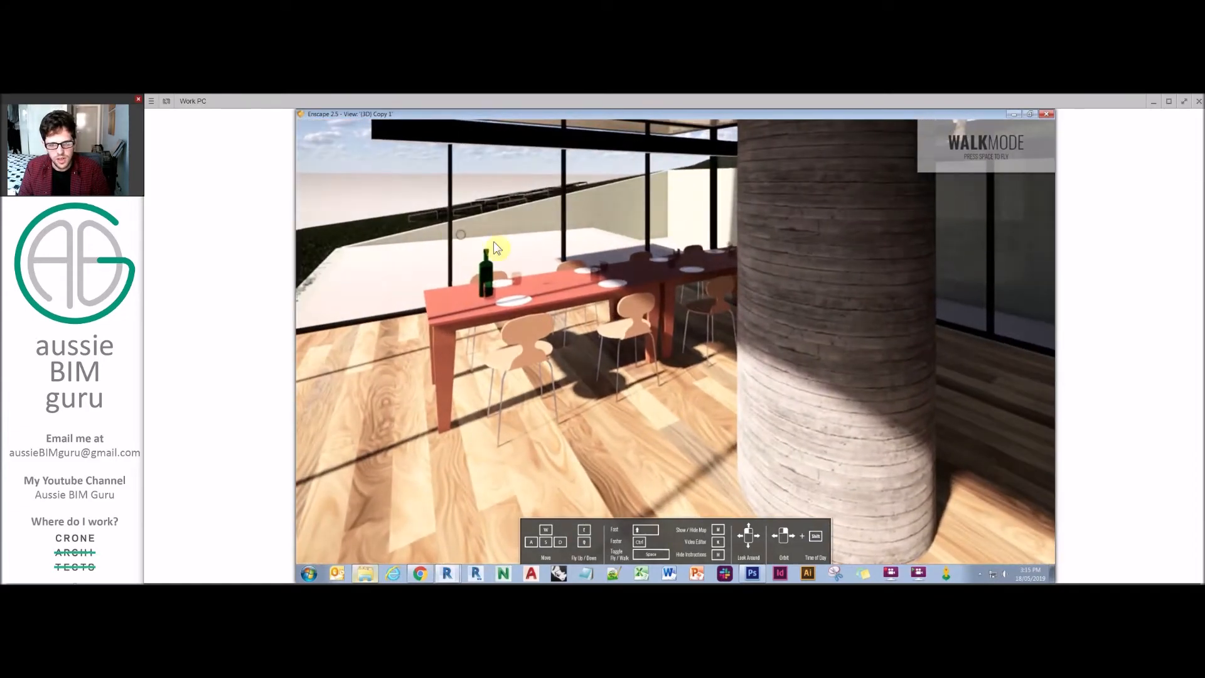
pyautogui.moveTo(476, 239); pyautogui.dragTo(369, 226)
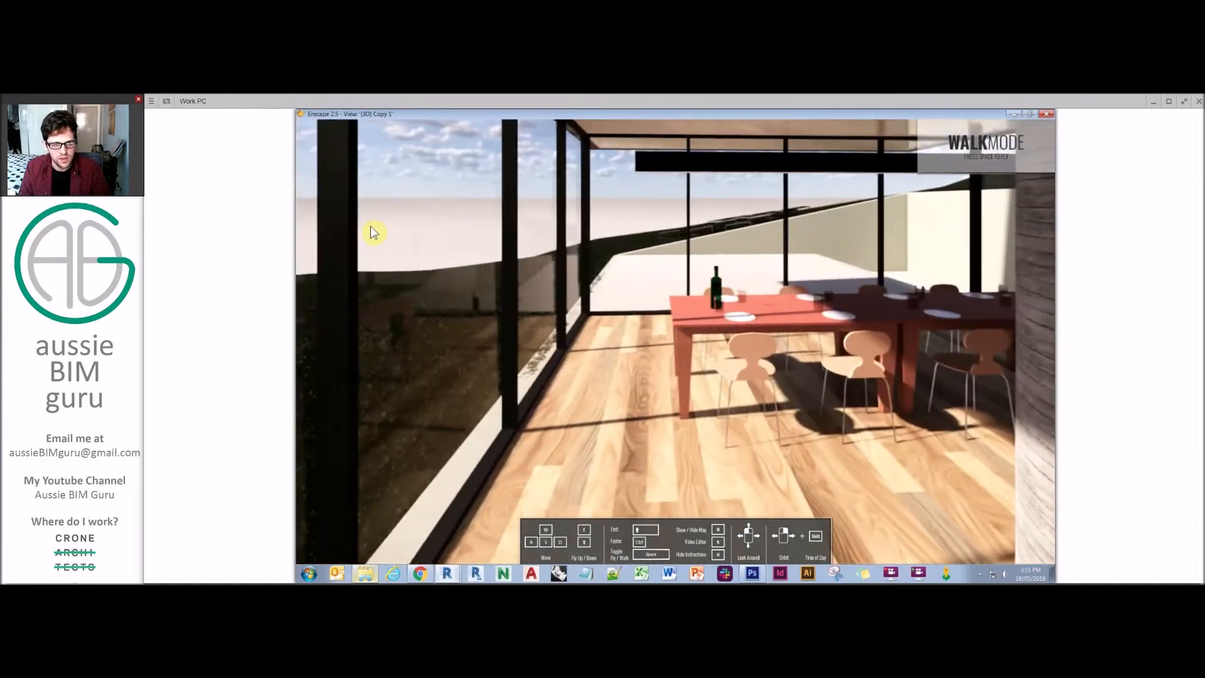
# - Leave the dining room and examine the grass and paved terrace near the solar panels, ending in fly mode
pyautogui.press('a')
pyautogui.press('space')
pyautogui.moveTo(549, 238); pyautogui.dragTo(860, 347)
pyautogui.press('a')
pyautogui.press('space')
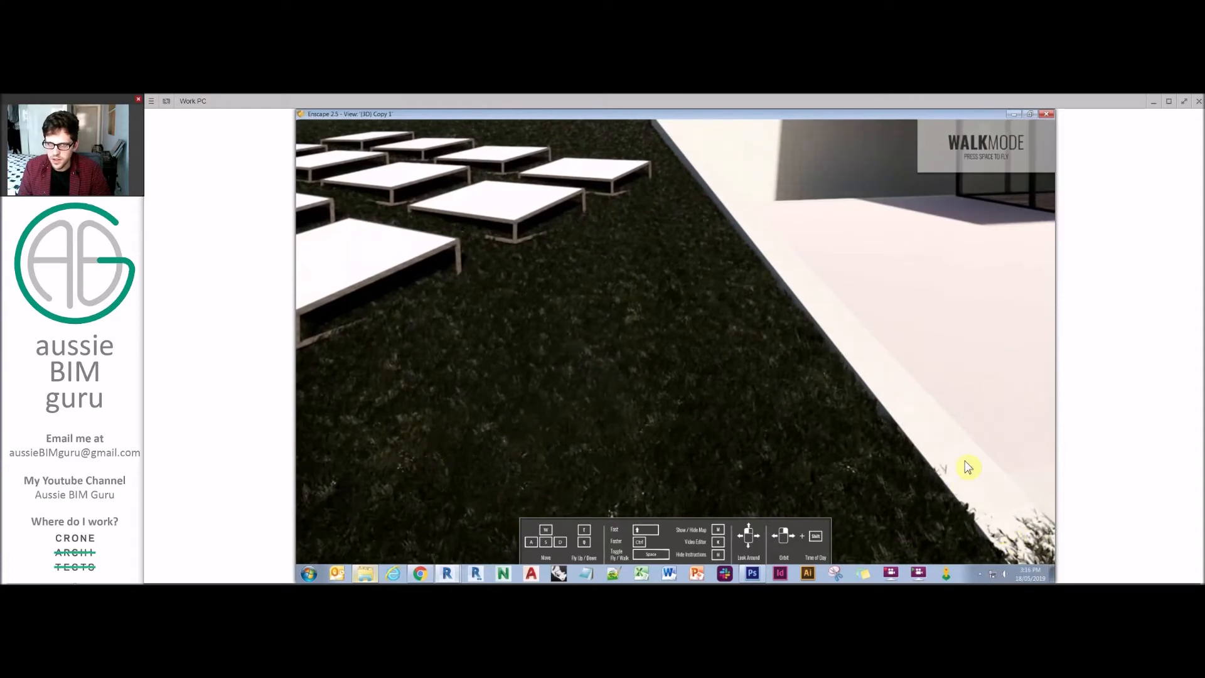
pyautogui.moveTo(826, 250); pyautogui.dragTo(904, 98)
pyautogui.press('space')
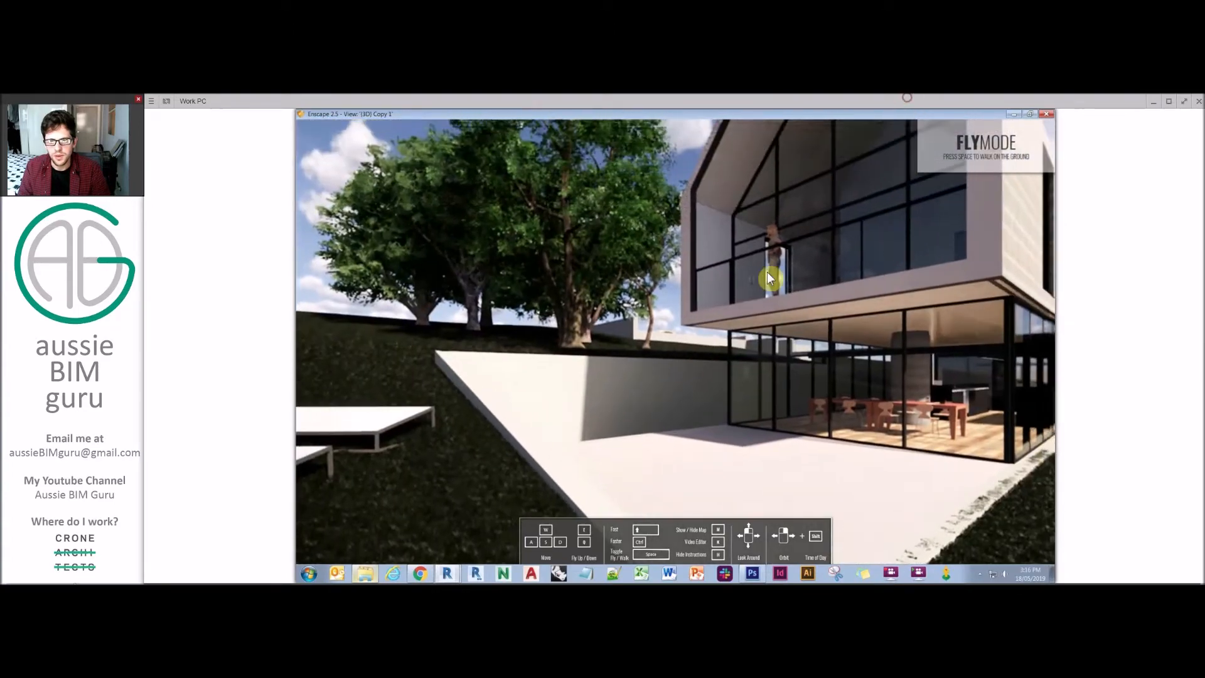
# - Fly up to the glazed gable end and look into the upper-floor room beside the standing woman
pyautogui.press('w')
pyautogui.press('w')
pyautogui.moveTo(782, 240); pyautogui.dragTo(966, 323)
pyautogui.press('w')
pyautogui.press('s')
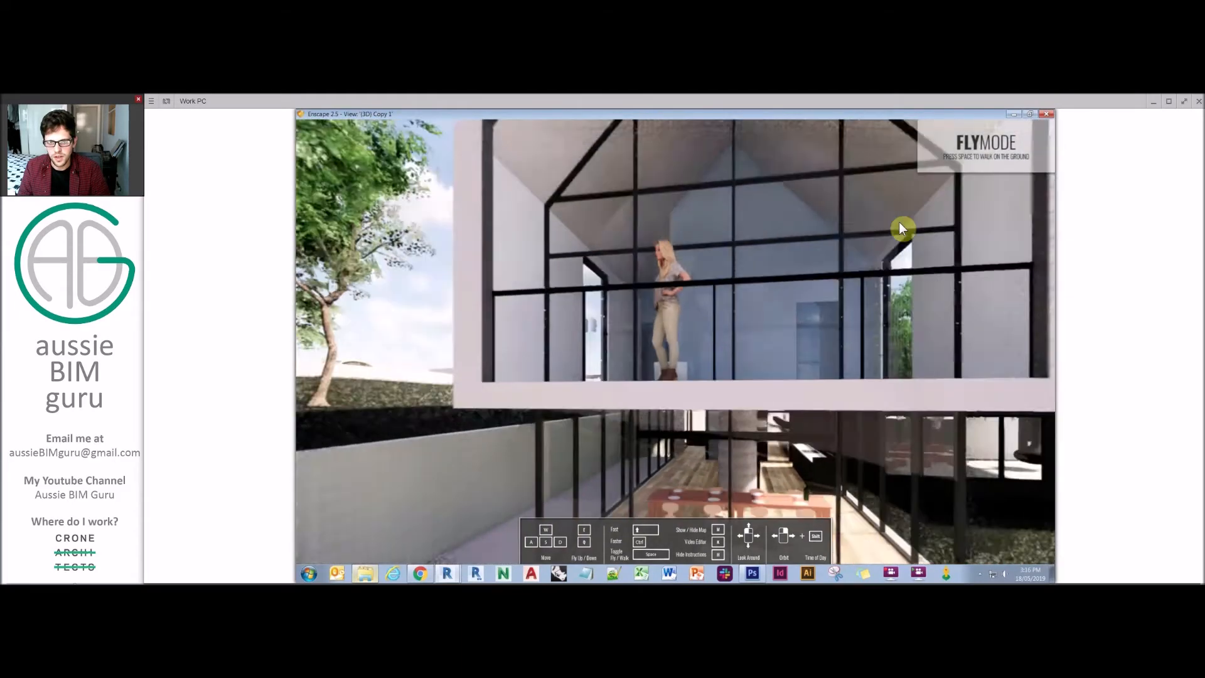
pyautogui.press('w')
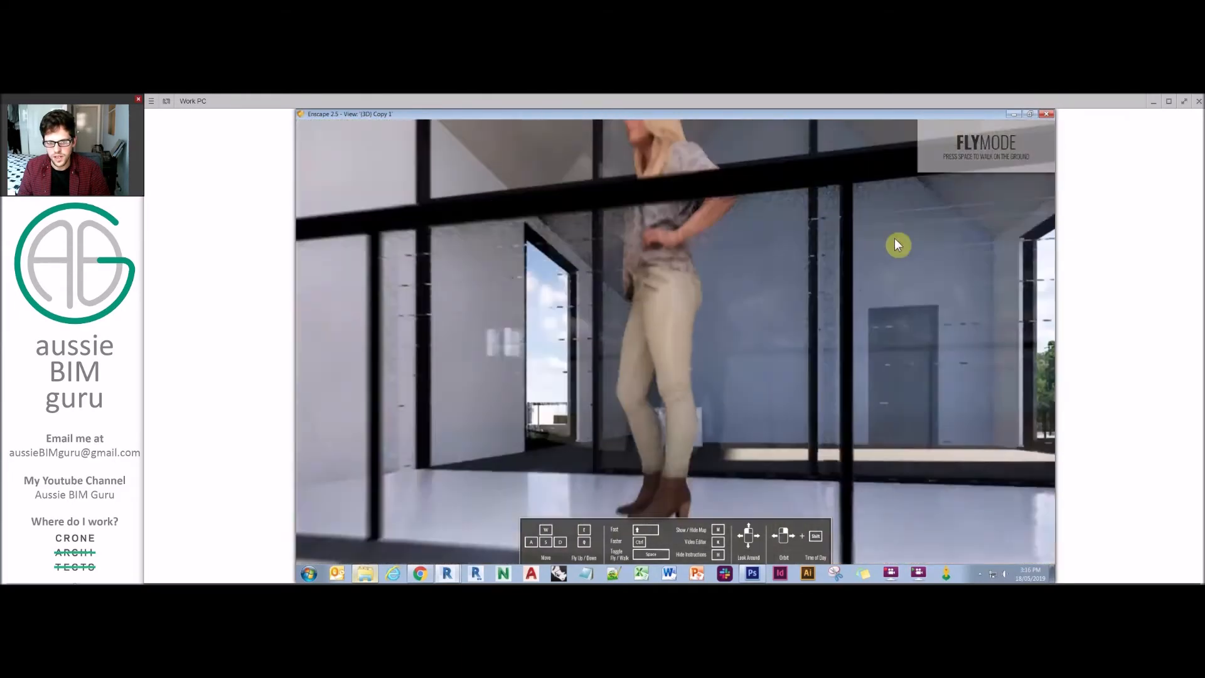
pyautogui.press('w')
# - Fly through the upper floor and inspect the dark mosaic tile wall next to the tall window
pyautogui.moveTo(909, 246); pyautogui.dragTo(1026, 270)
pyautogui.press('w')
pyautogui.press('w')
pyautogui.press('d')
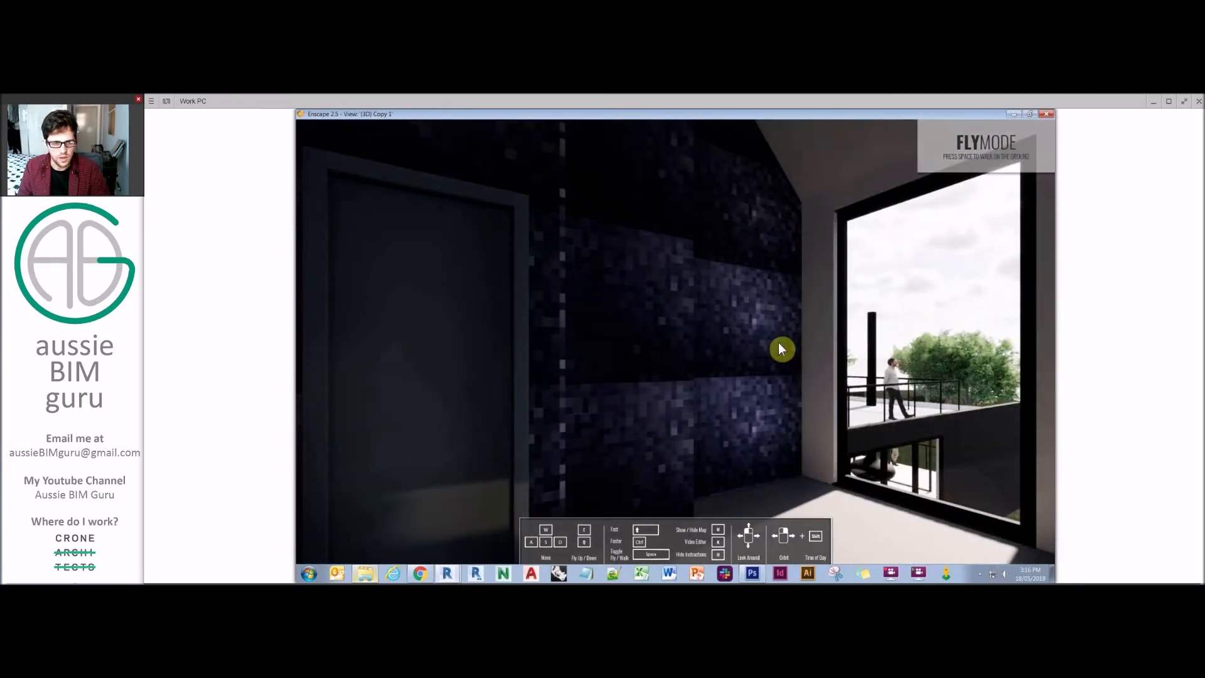
pyautogui.moveTo(775, 362); pyautogui.dragTo(777, 383)
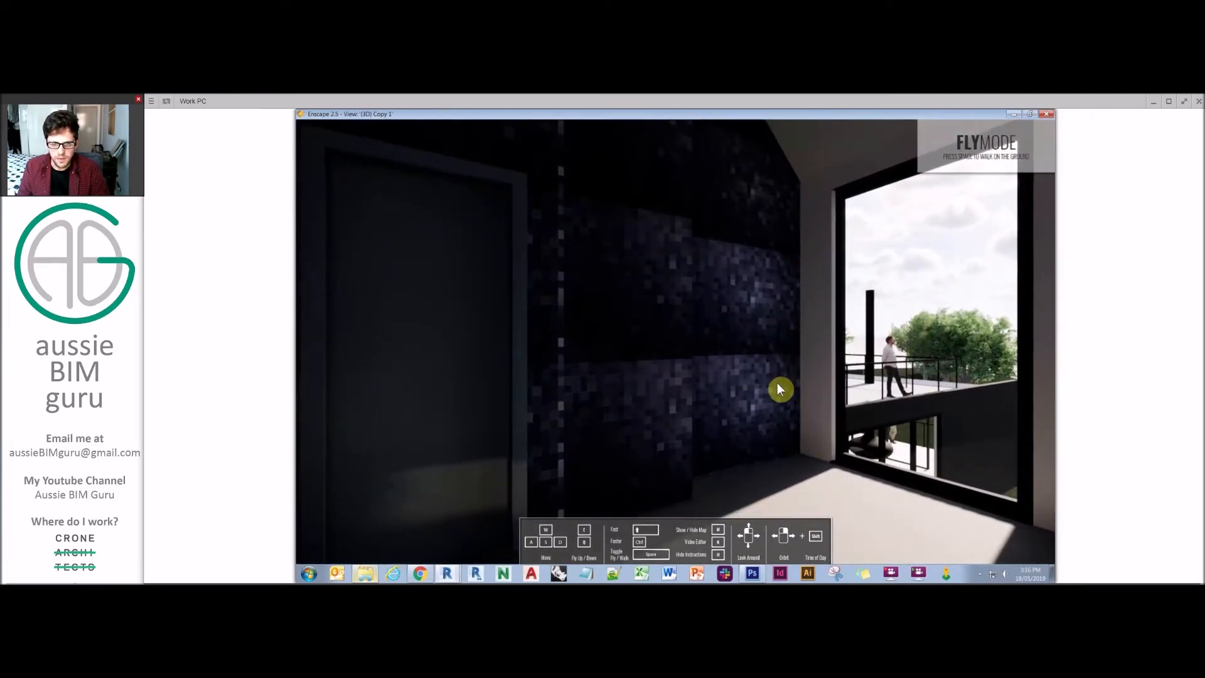
pyautogui.press('w')
pyautogui.moveTo(777, 386); pyautogui.dragTo(871, 477)
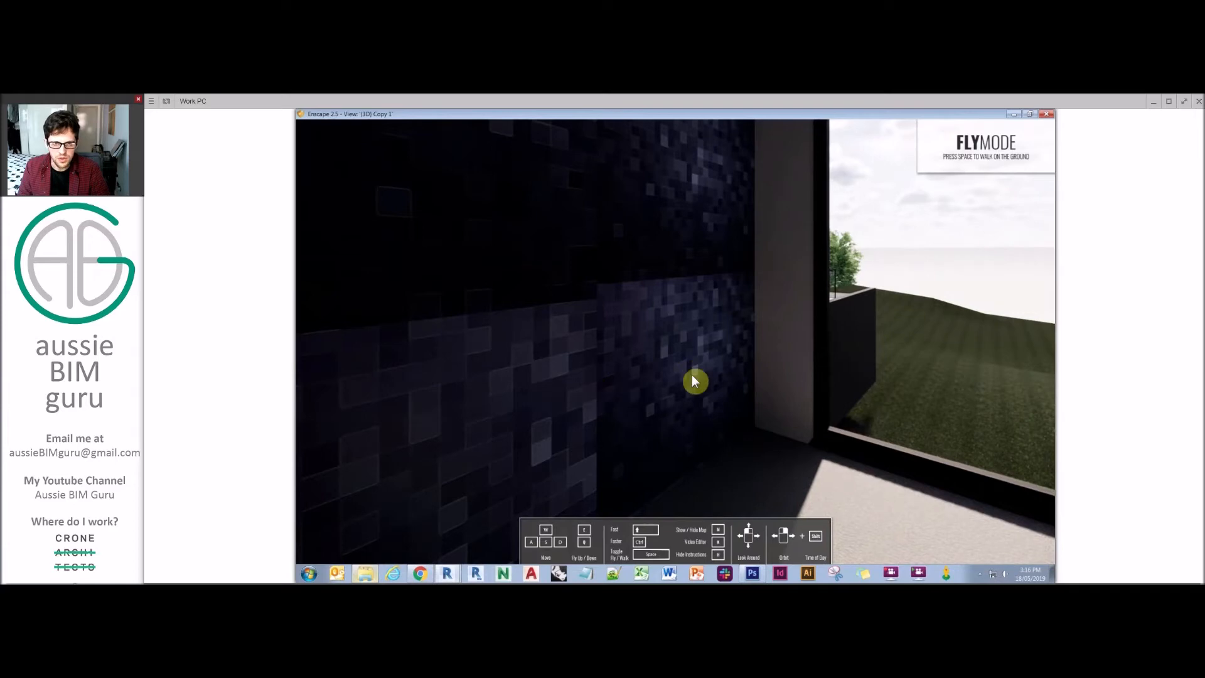
pyautogui.moveTo(747, 348); pyautogui.dragTo(717, 312)
pyautogui.press('d')
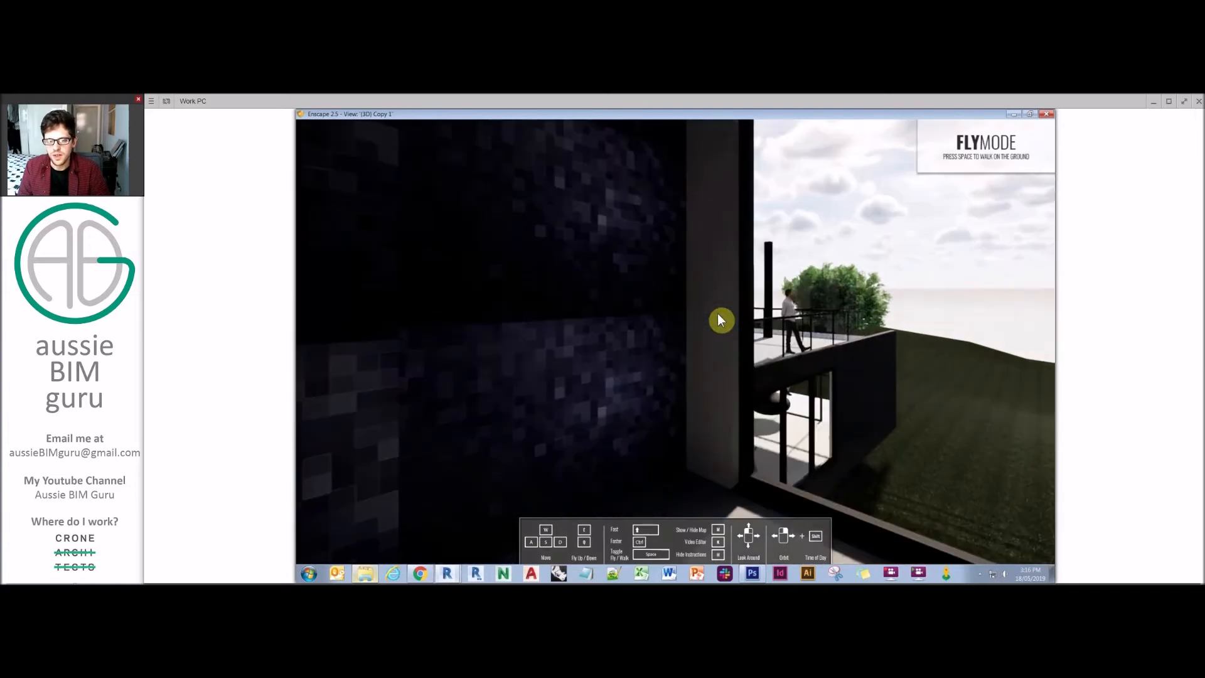
# - Fly out of the upper-floor window to the lower living wing and switch to walk mode at its glazed end
pyautogui.press('d')
pyautogui.press('w')
pyautogui.moveTo(742, 325); pyautogui.dragTo(306, 358)
pyautogui.press('w')
pyautogui.press('w')
pyautogui.press('w')
pyautogui.press('d')
pyautogui.press('w')
pyautogui.press('space')
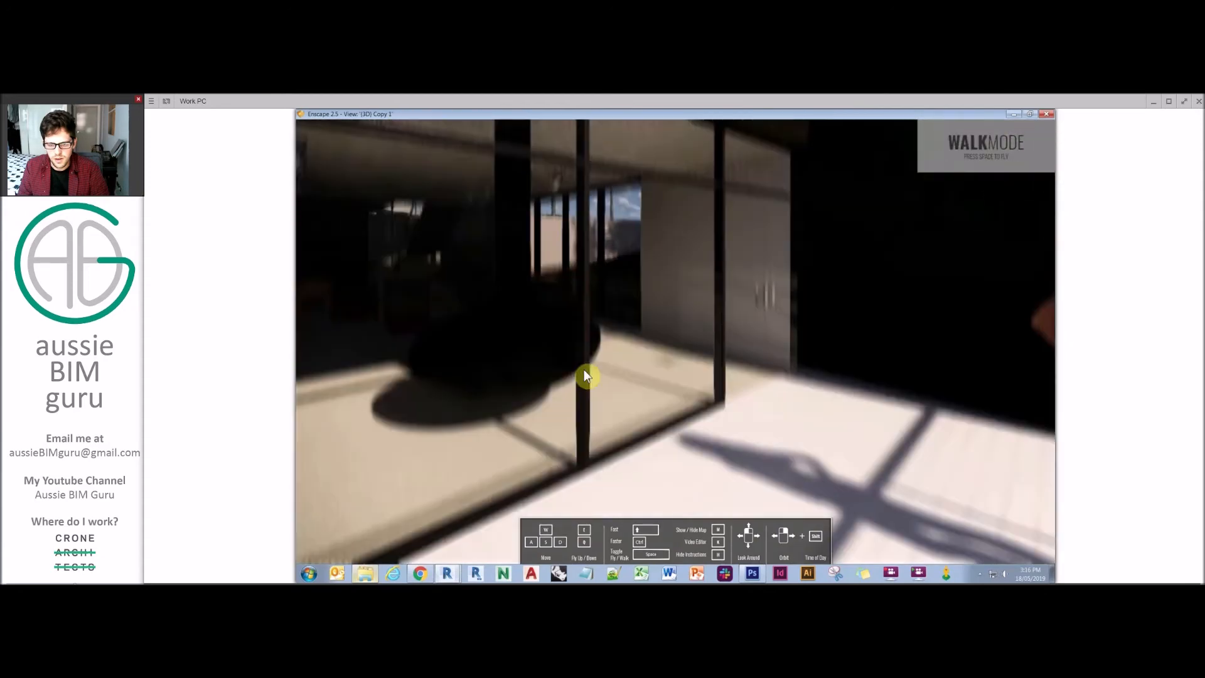
# - Enter the living room, examine the ribbed carpet, and walk past the furniture towards the dark television wall and steps
pyautogui.moveTo(666, 417); pyautogui.dragTo(508, 353)
pyautogui.press('w')
pyautogui.press('space')
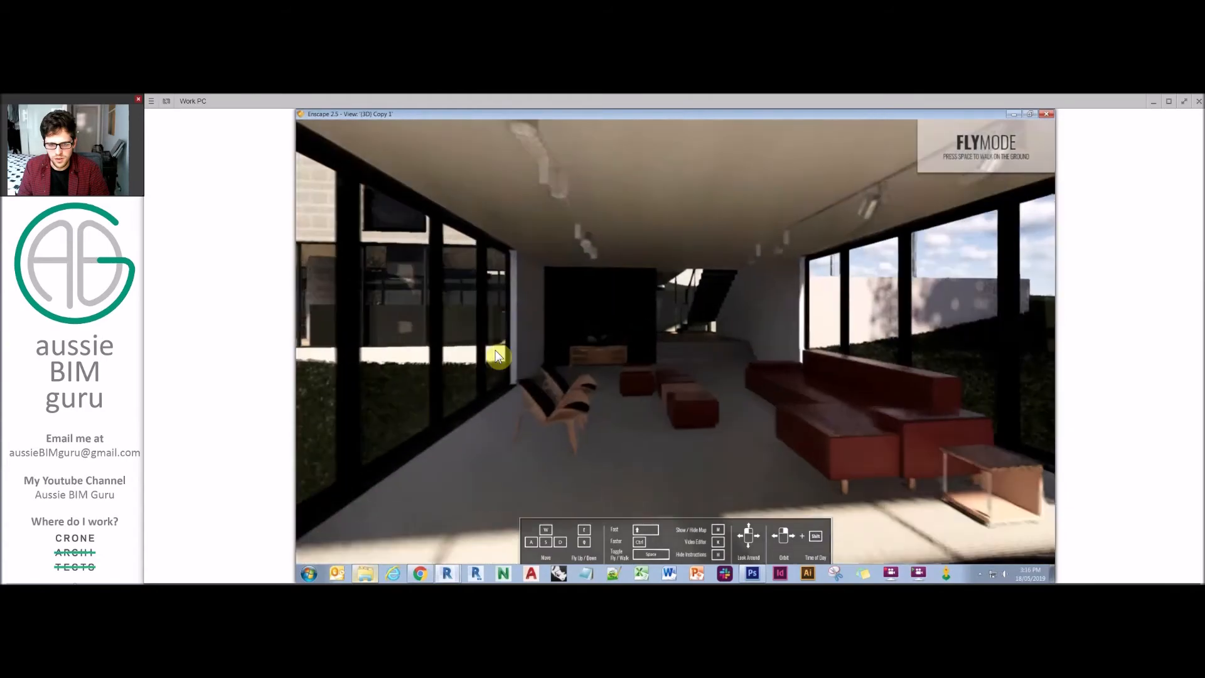
pyautogui.press('space')
pyautogui.moveTo(506, 382); pyautogui.dragTo(635, 519)
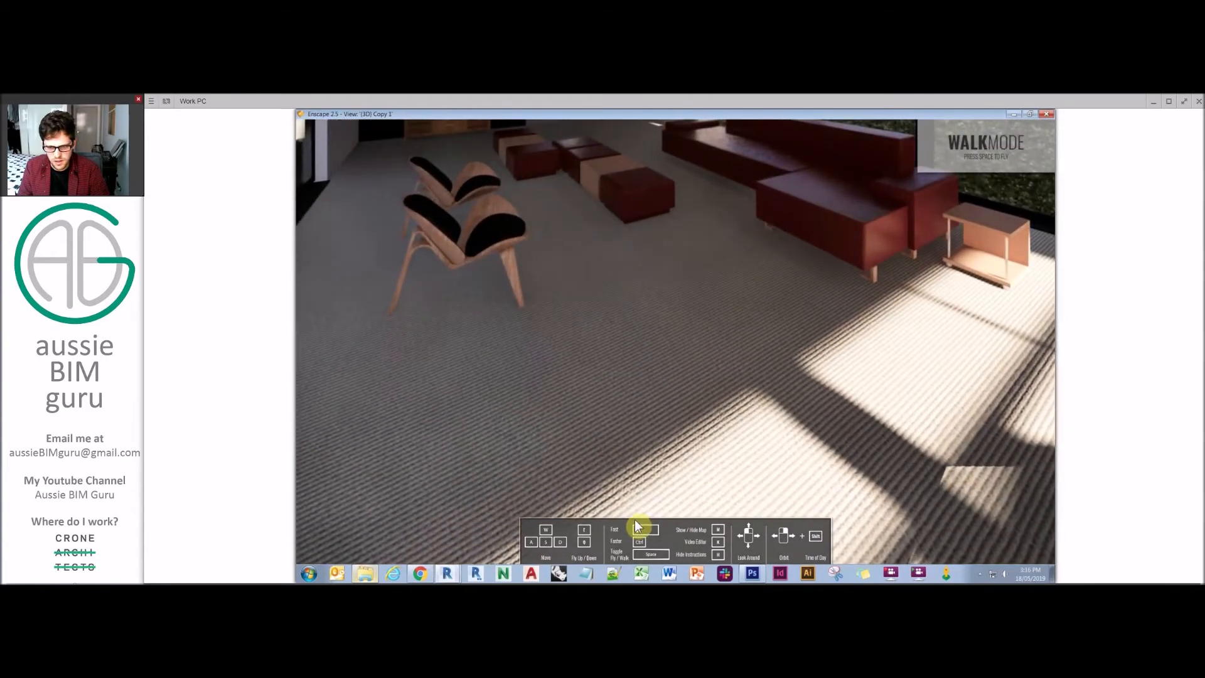
pyautogui.moveTo(568, 397); pyautogui.dragTo(548, 367)
pyautogui.press('w')
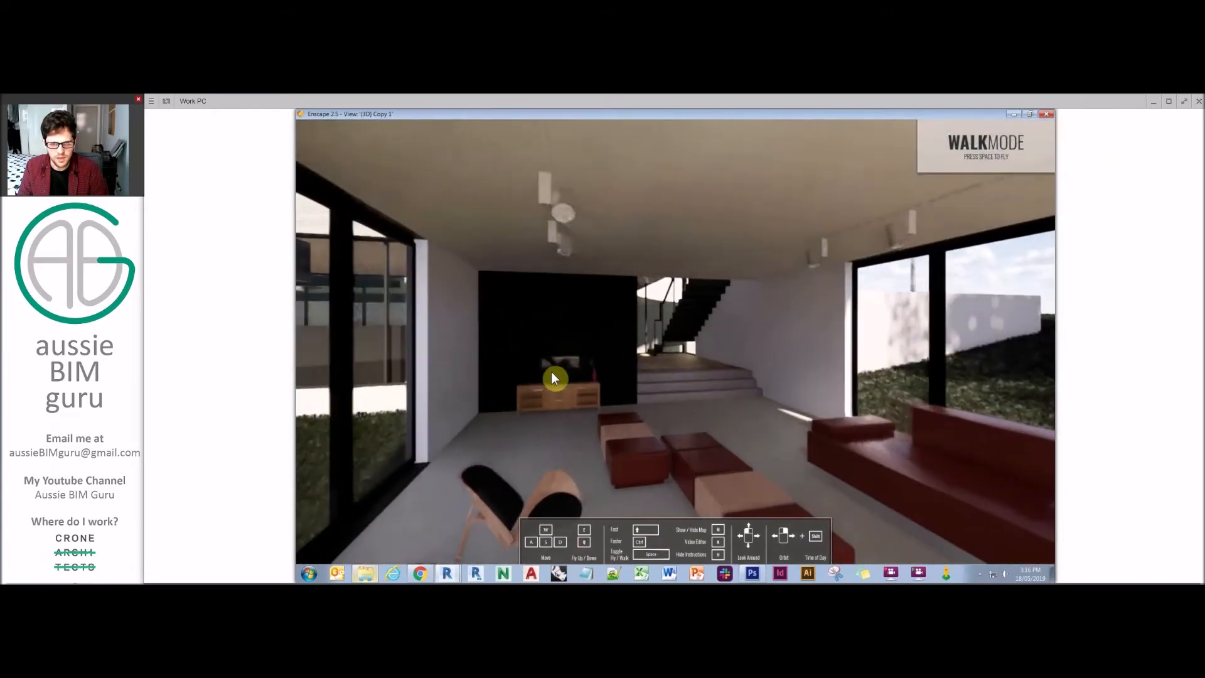
pyautogui.press('w')
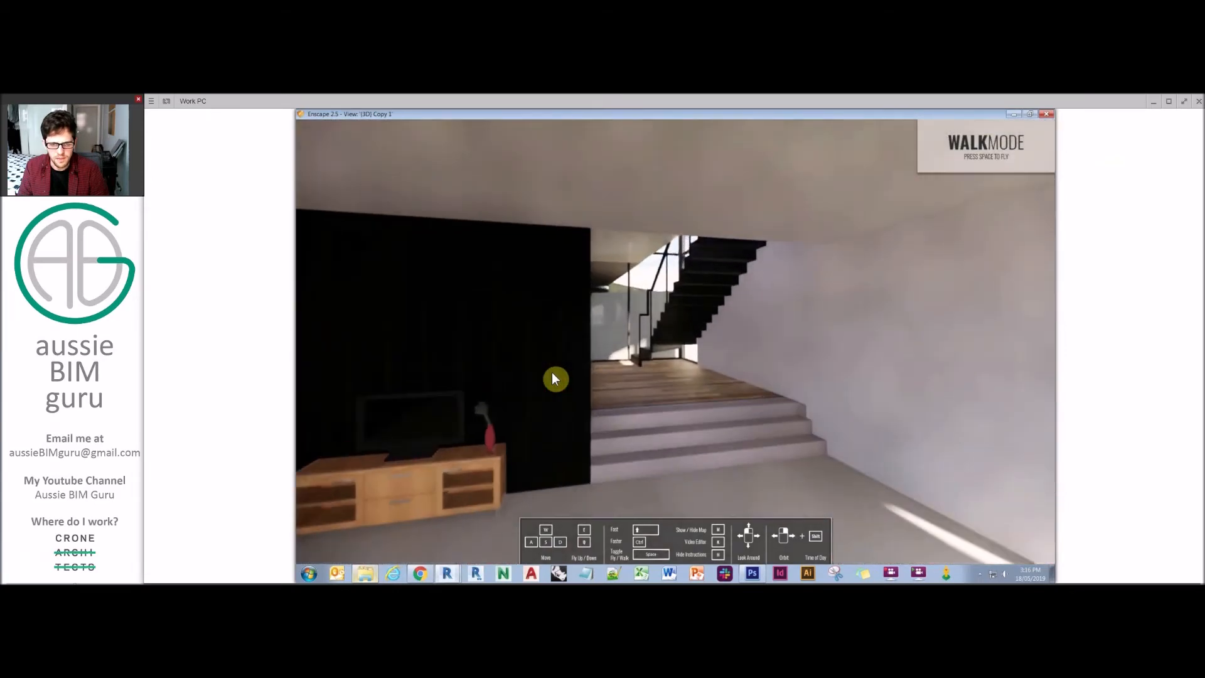
# - Move from the living room to the narrow upper-floor corridor and examine its dark carpet
pyautogui.moveTo(552, 372); pyautogui.dragTo(719, 427)
pyautogui.press('space')
pyautogui.press('space')
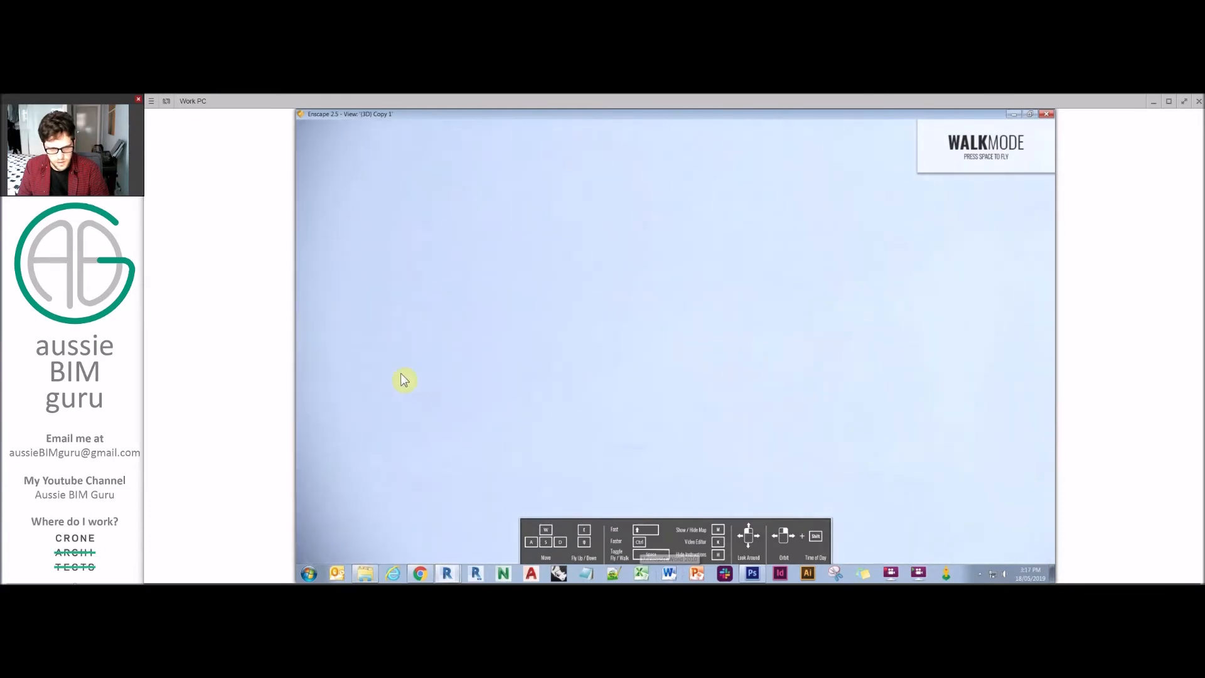
pyautogui.moveTo(404, 379); pyautogui.dragTo(174, 368)
pyautogui.moveTo(457, 362); pyautogui.dragTo(579, 399)
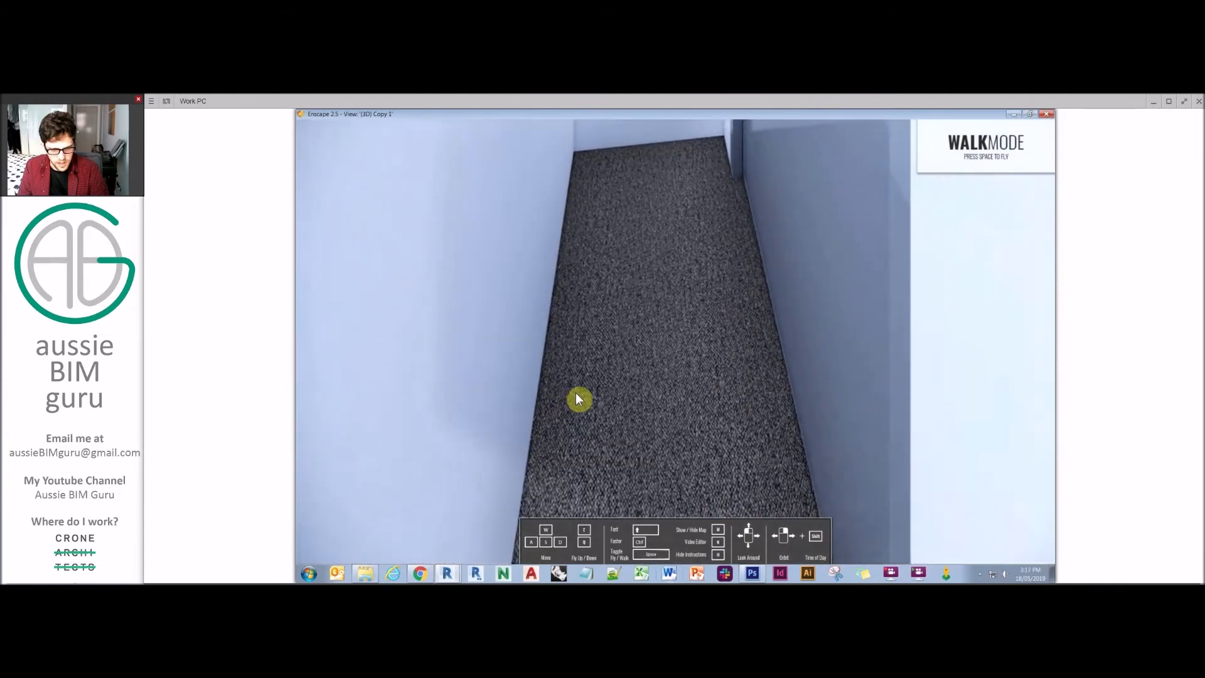
pyautogui.press('q')
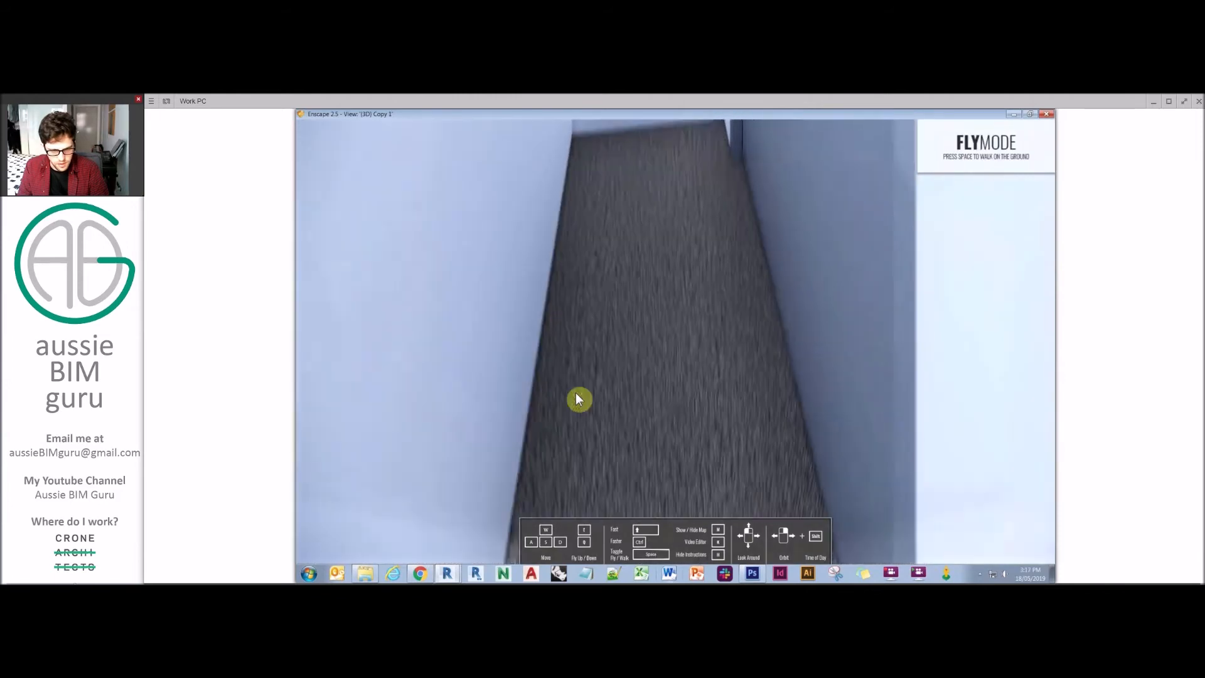
# - Move into the room with the tall window and examine its carpet in sunlight and shade
pyautogui.moveTo(576, 400); pyautogui.dragTo(577, 160)
pyautogui.moveTo(575, 100); pyautogui.dragTo(556, 95)
pyautogui.moveTo(669, 233); pyautogui.dragTo(632, 390)
pyautogui.press('space')
pyautogui.moveTo(509, 366)
pyautogui.mouseDown()
pyautogui.moveTo(430, 358)
pyautogui.moveTo(586, 352)
pyautogui.moveTo(570, 401)
pyautogui.moveTo(585, 491)
pyautogui.mouseUp()
pyautogui.press('space')
pyautogui.moveTo(577, 275); pyautogui.dragTo(441, 515)
pyautogui.press('space')
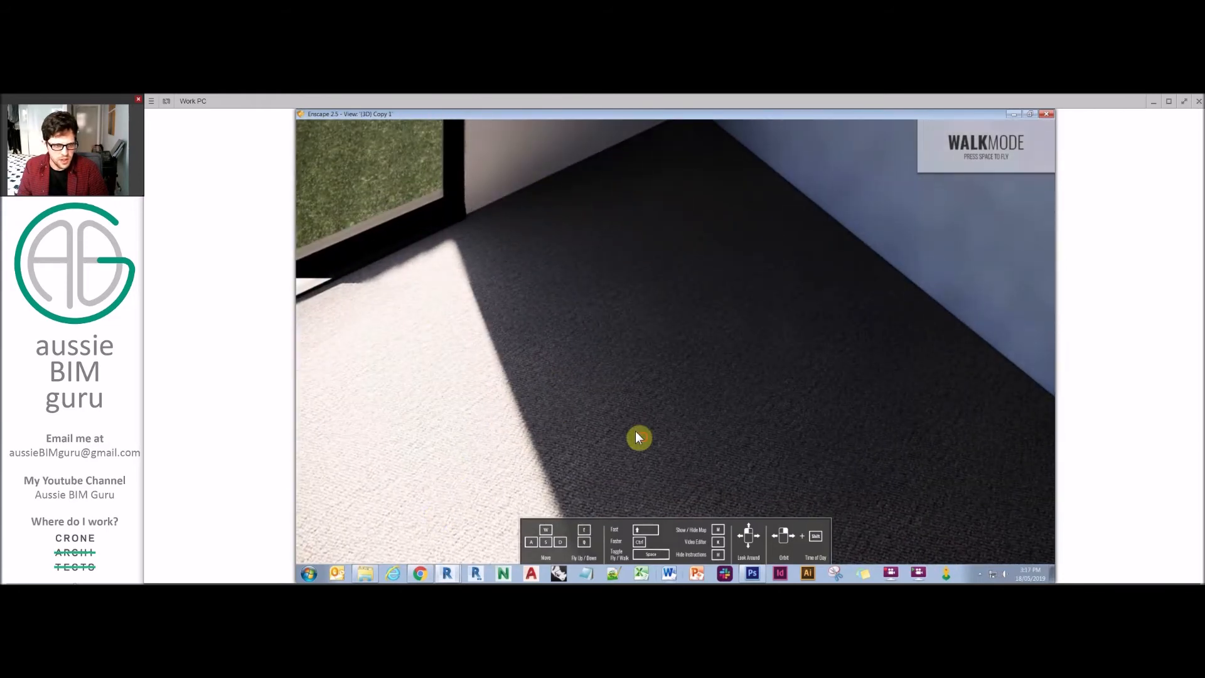
pyautogui.moveTo(438, 264); pyautogui.dragTo(419, 217)
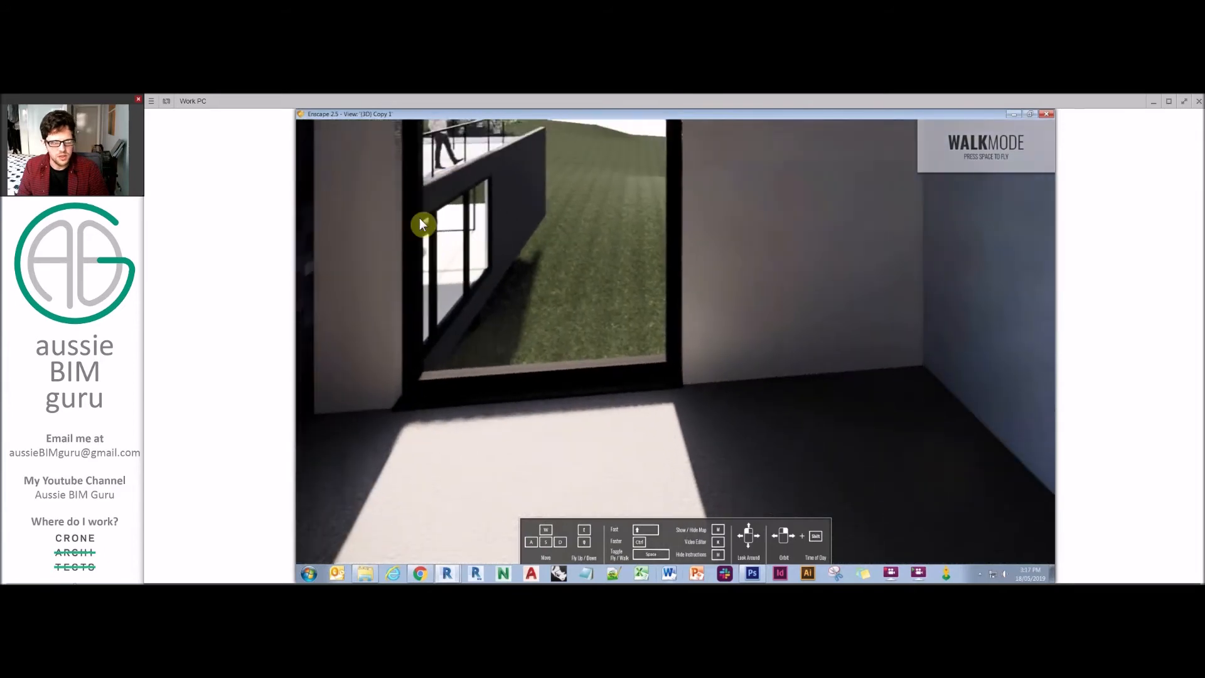
pyautogui.moveTo(497, 323); pyautogui.dragTo(461, 249)
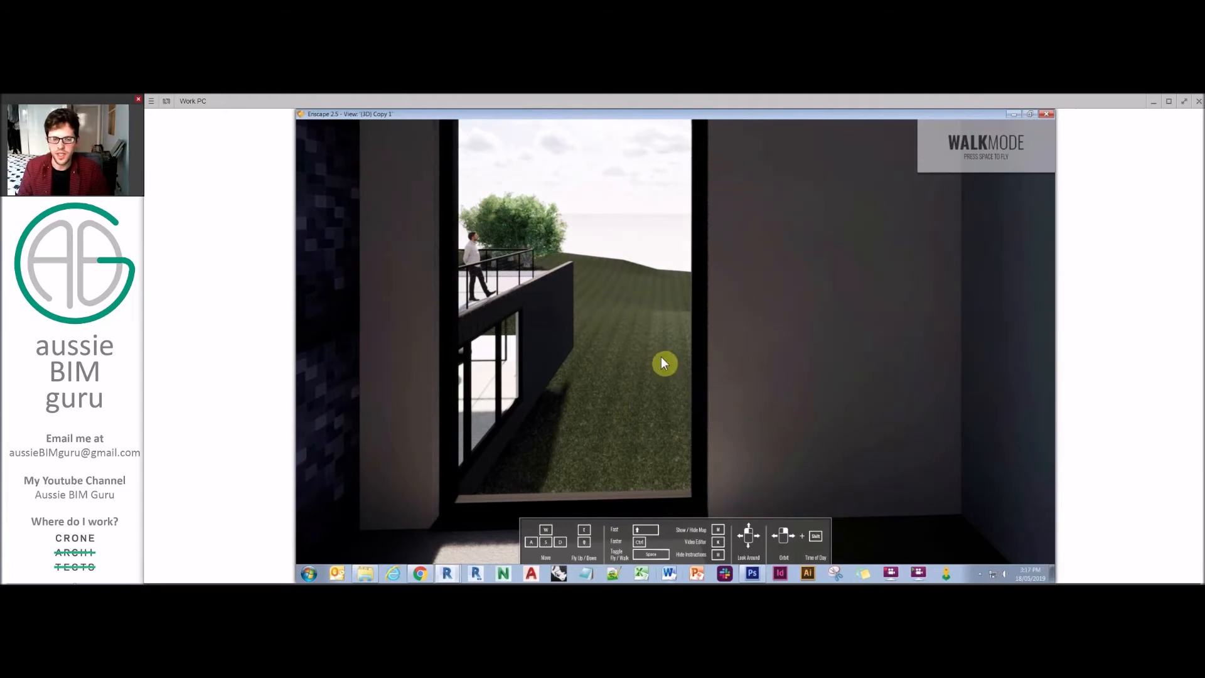
# - Fly out through the tall window and turn back towards the free-standing panel on the grass
pyautogui.press('space')
pyautogui.press('w')
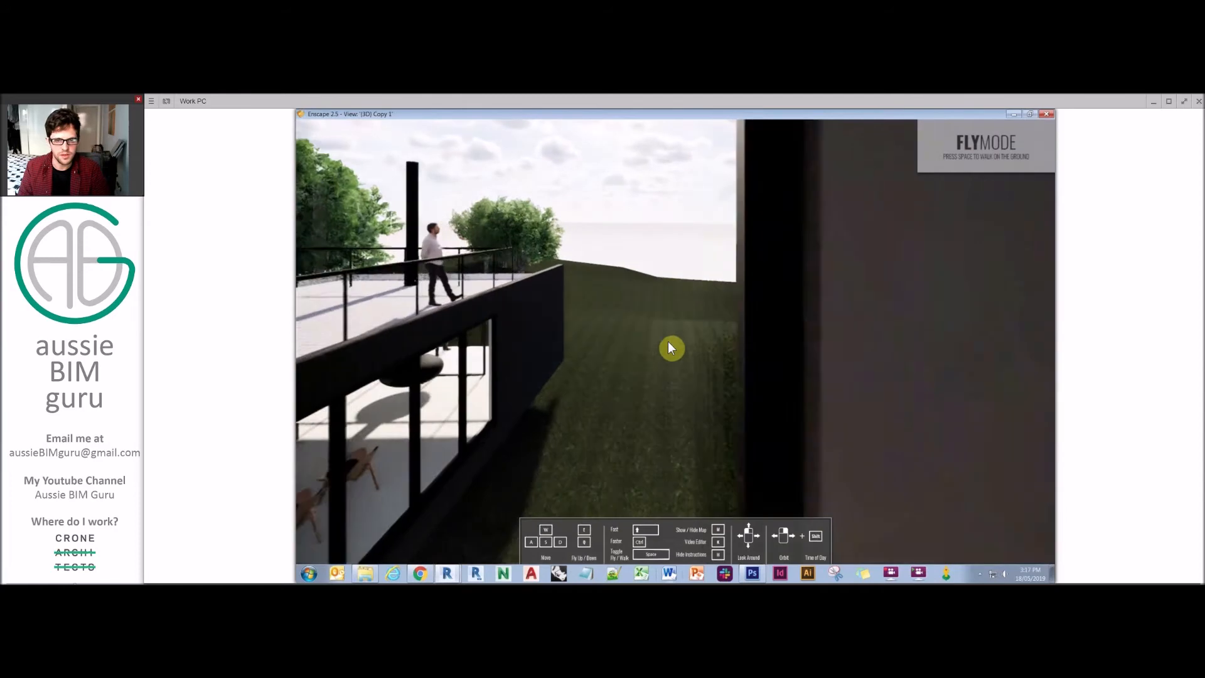
pyautogui.moveTo(668, 342); pyautogui.dragTo(1159, 319)
pyautogui.press('a')
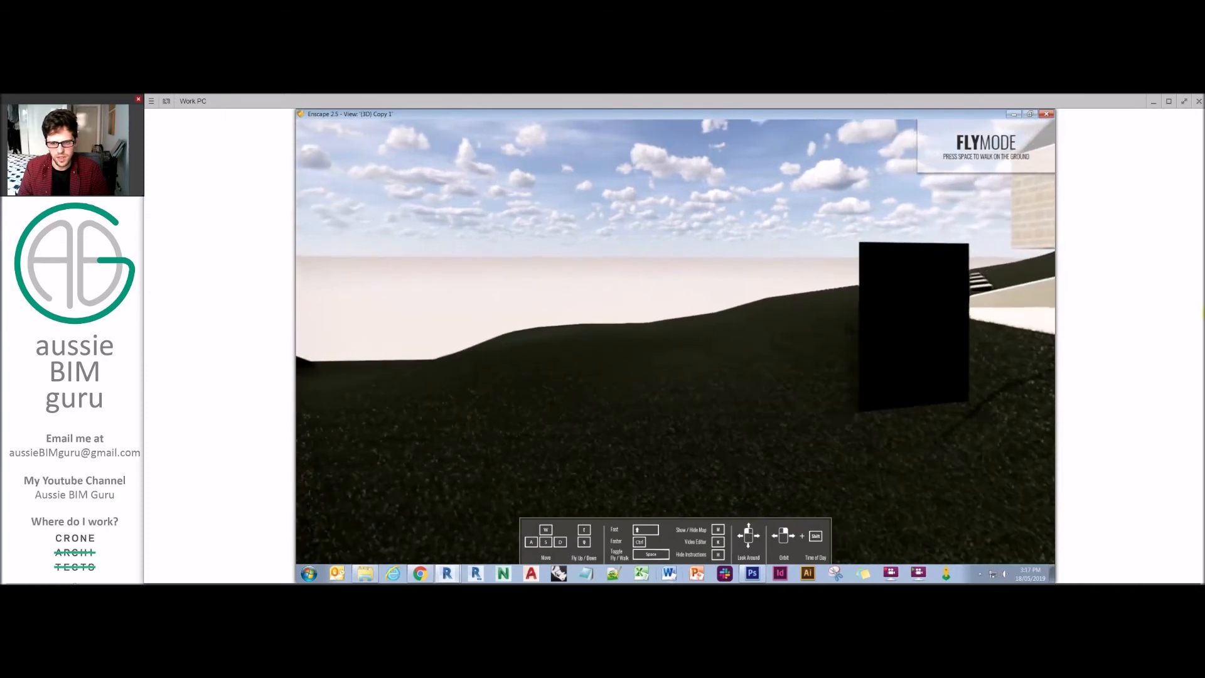
pyautogui.moveTo(931, 329); pyautogui.dragTo(1052, 328)
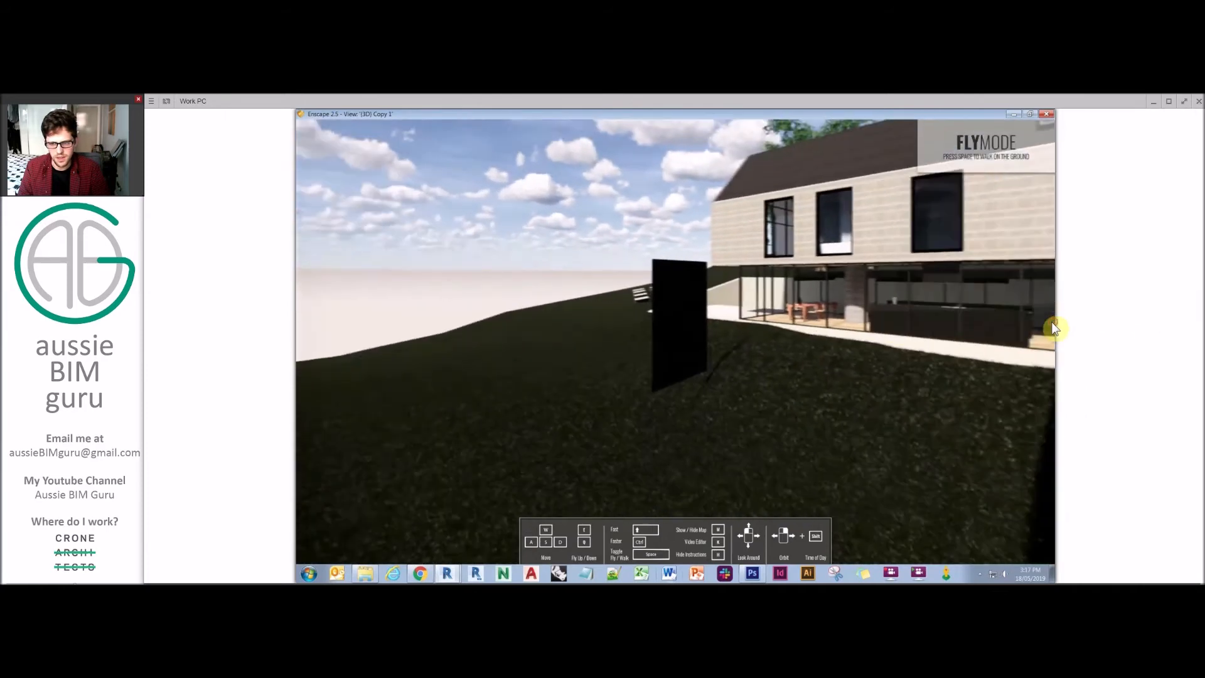
# - Inspect the transparent wire-mesh panel in front of the house, then fly through towards the dining area's soffit
pyautogui.moveTo(732, 355); pyautogui.dragTo(1005, 341)
pyautogui.press('a')
pyautogui.press('w')
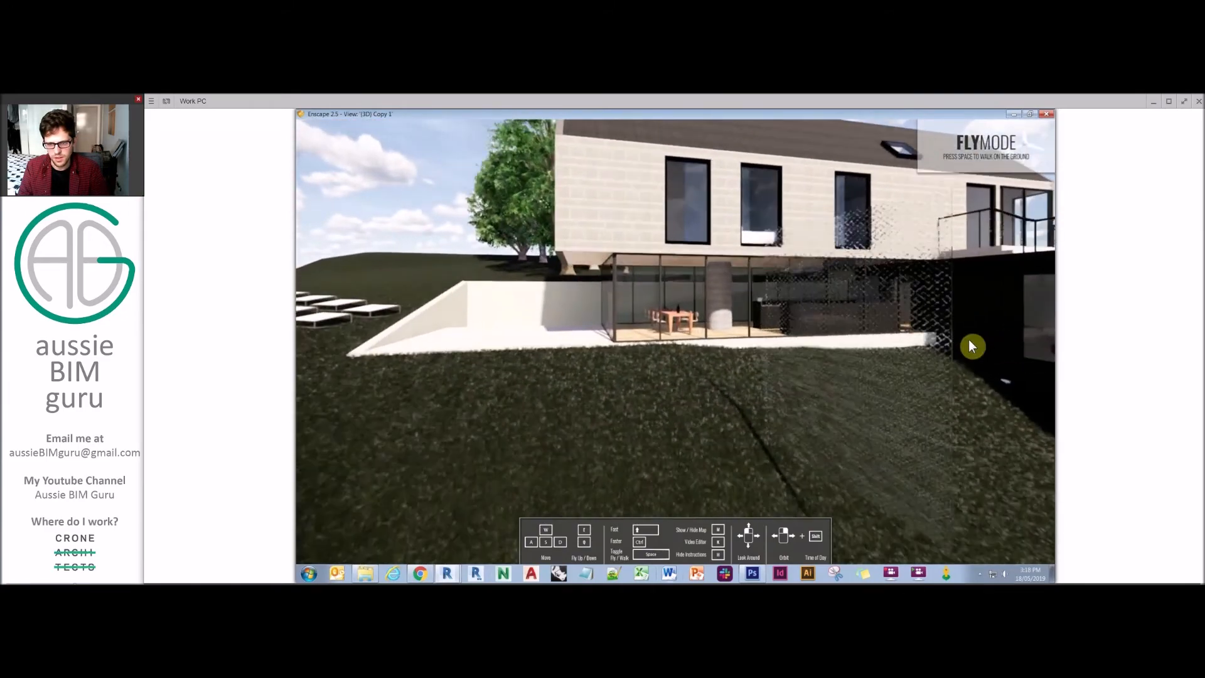
pyautogui.press('w')
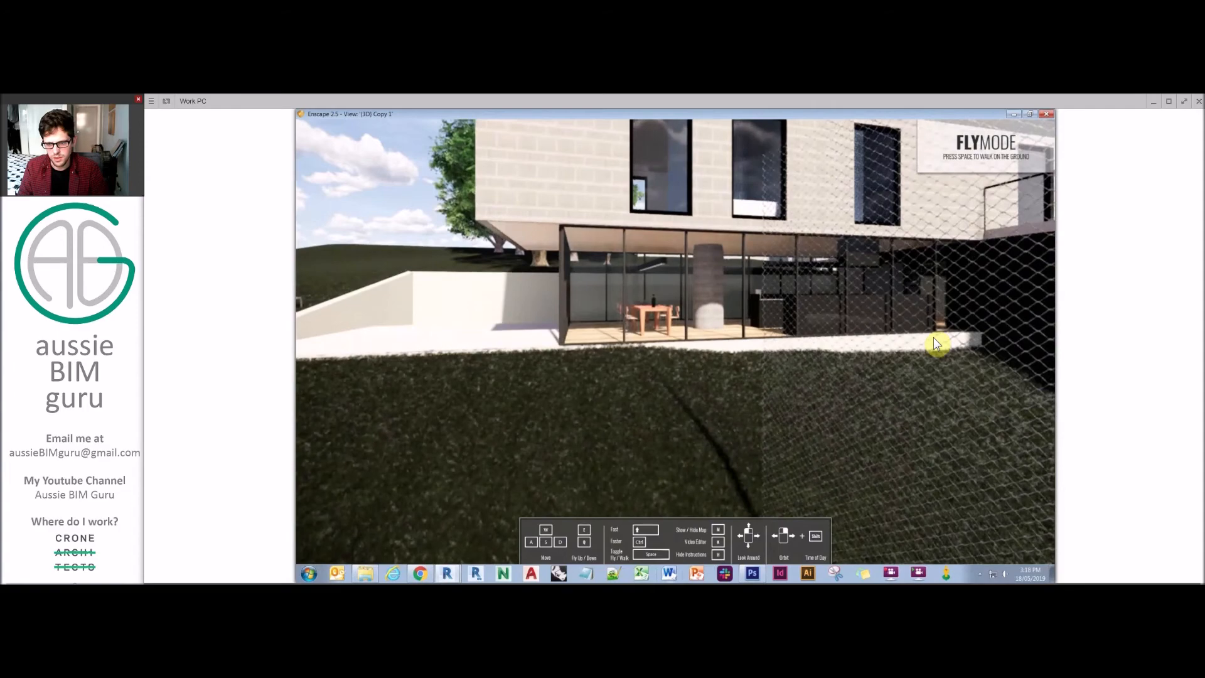
pyautogui.moveTo(635, 340); pyautogui.dragTo(770, 339)
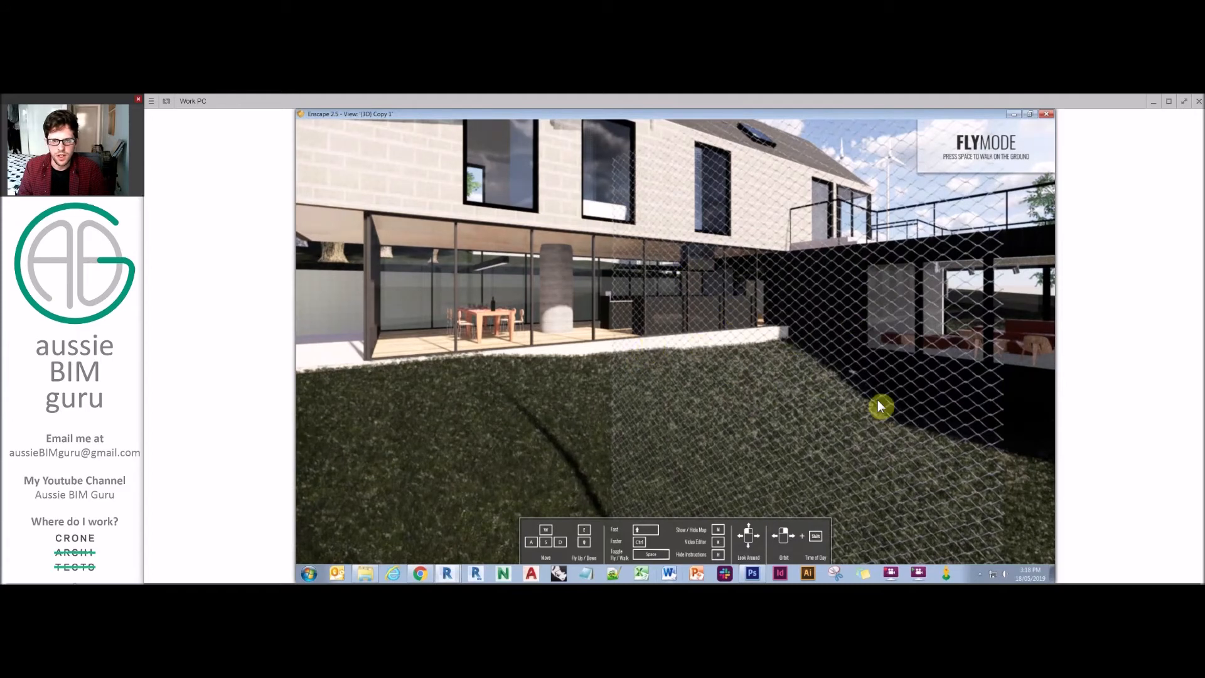
pyautogui.moveTo(688, 334); pyautogui.dragTo(689, 275)
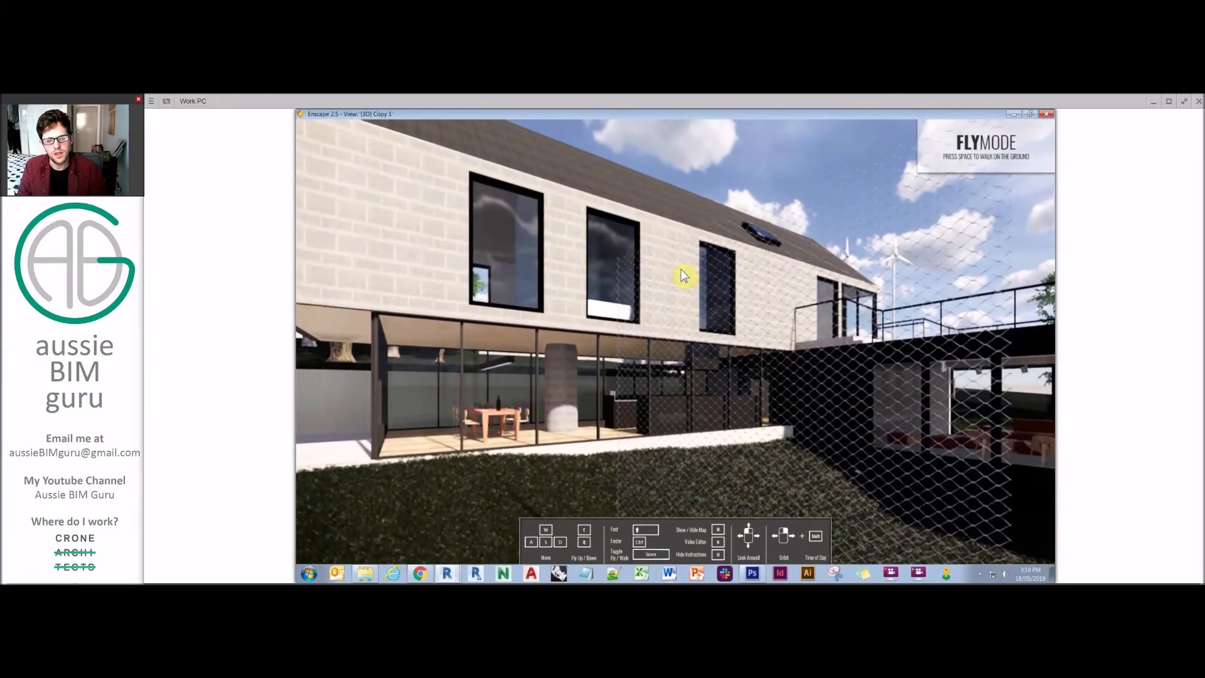
pyautogui.press('w')
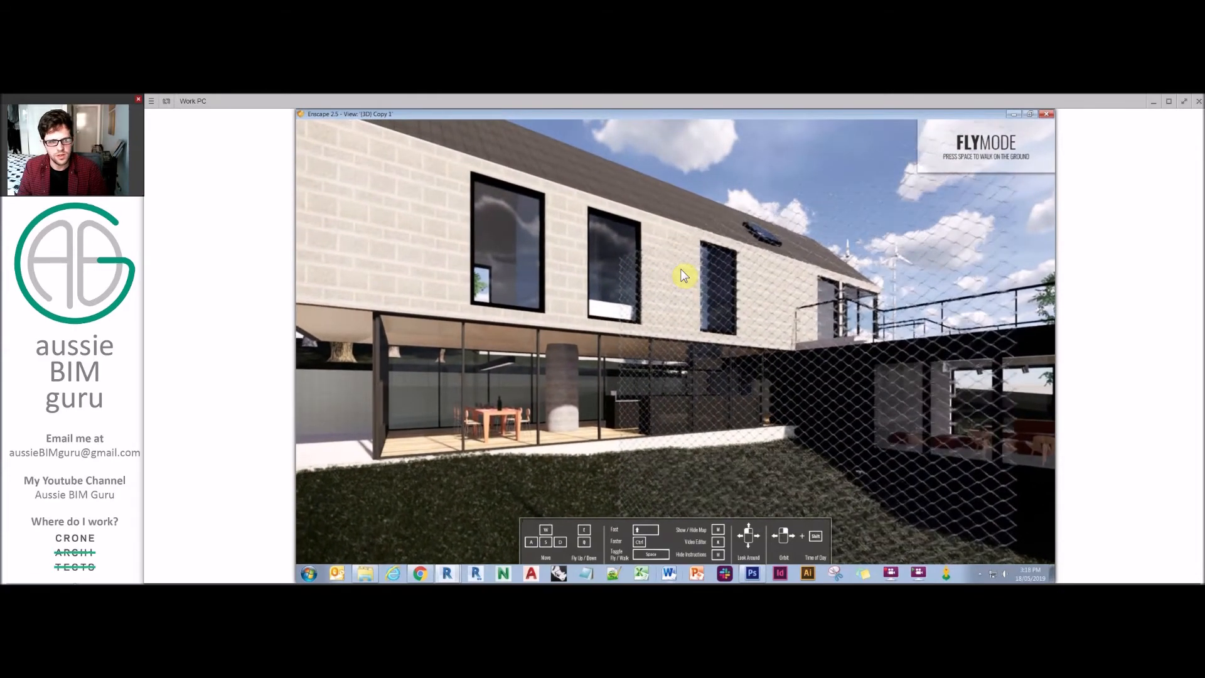
pyautogui.press('w')
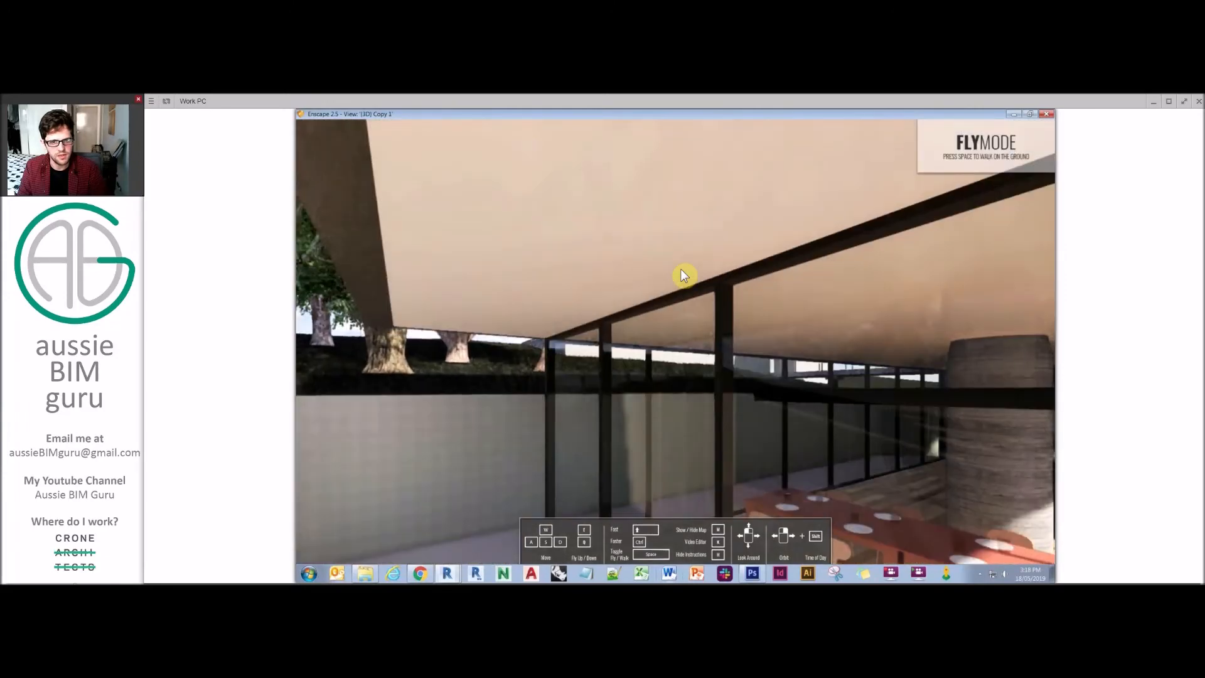
# - Look around the dining area's soffit, glazing and round column from outside the glass
pyautogui.click(681, 269)
pyautogui.click(653, 247)
pyautogui.moveTo(683, 211); pyautogui.dragTo(726, 127)
pyautogui.moveTo(791, 238); pyautogui.dragTo(839, 301)
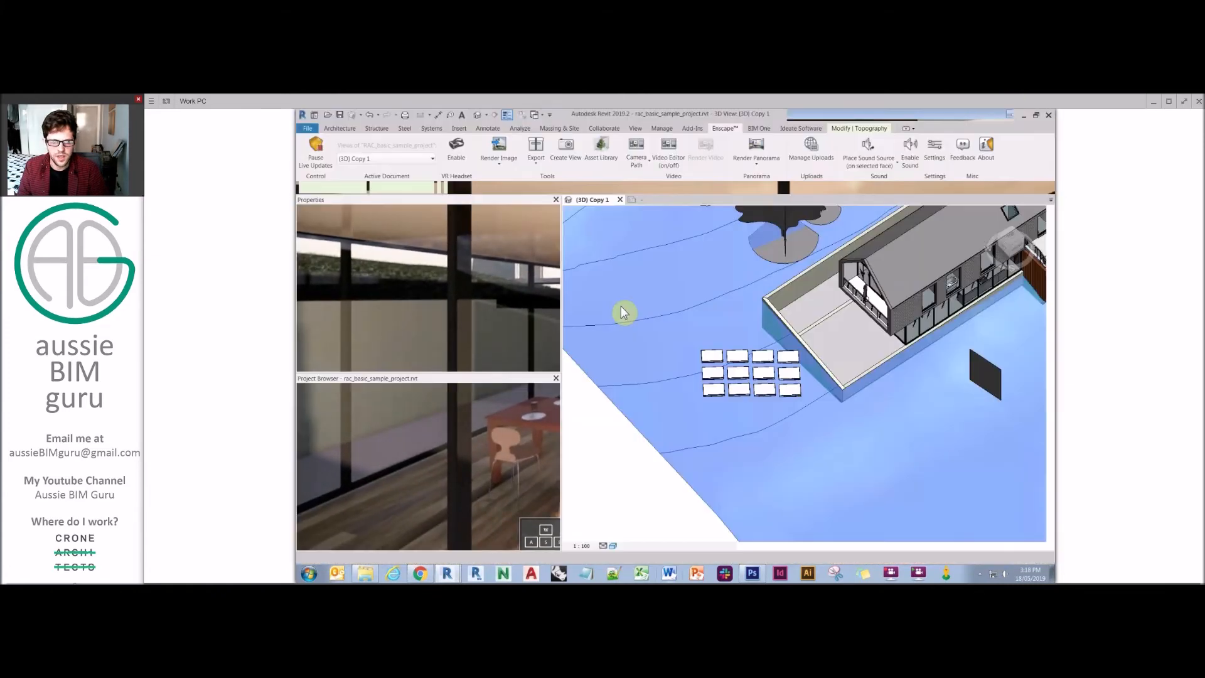
# - Switch to Revit, deselect the topography and open the appearance settings of the ABG_Concrete material
pyautogui.click(580, 481)
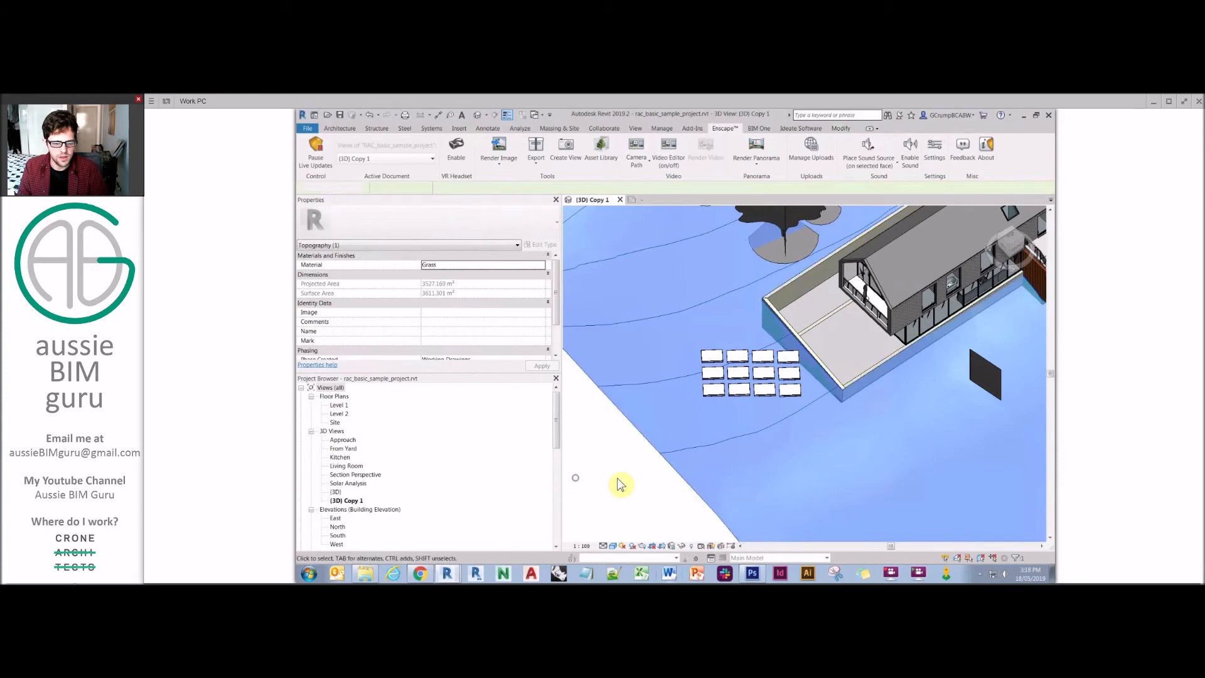
pyautogui.click(662, 128)
pyautogui.click(339, 147)
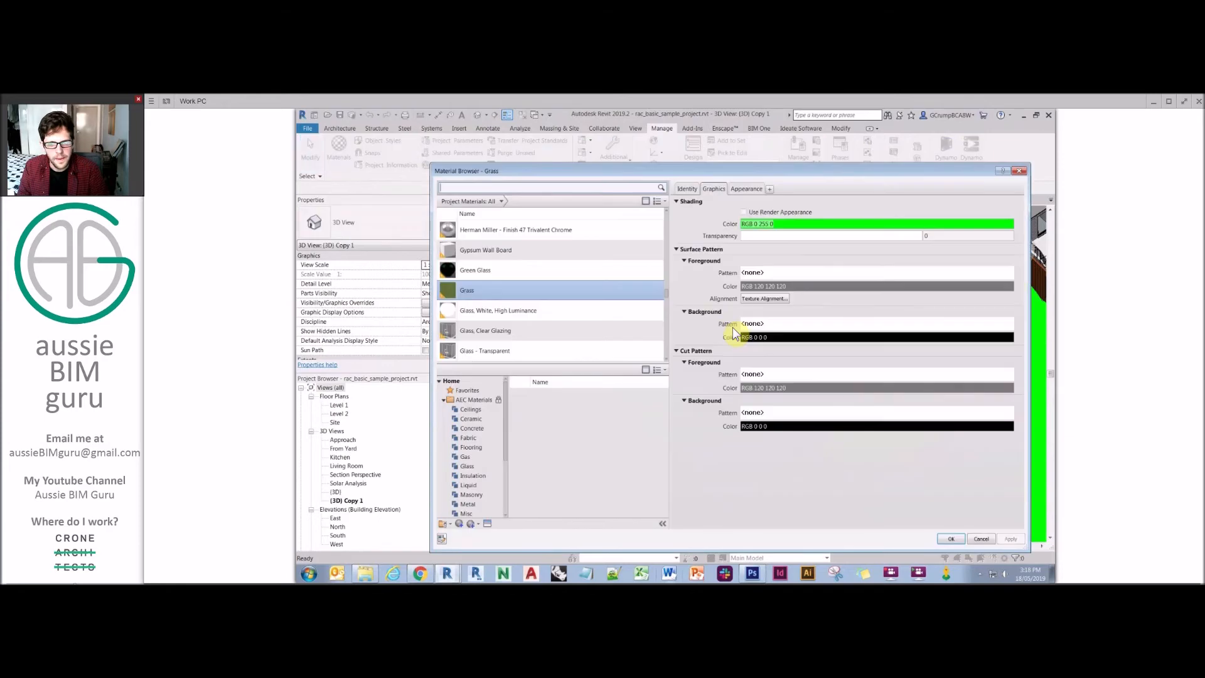
pyautogui.scroll(5, 559, 253)
pyautogui.moveTo(667, 269); pyautogui.dragTo(665, 359)
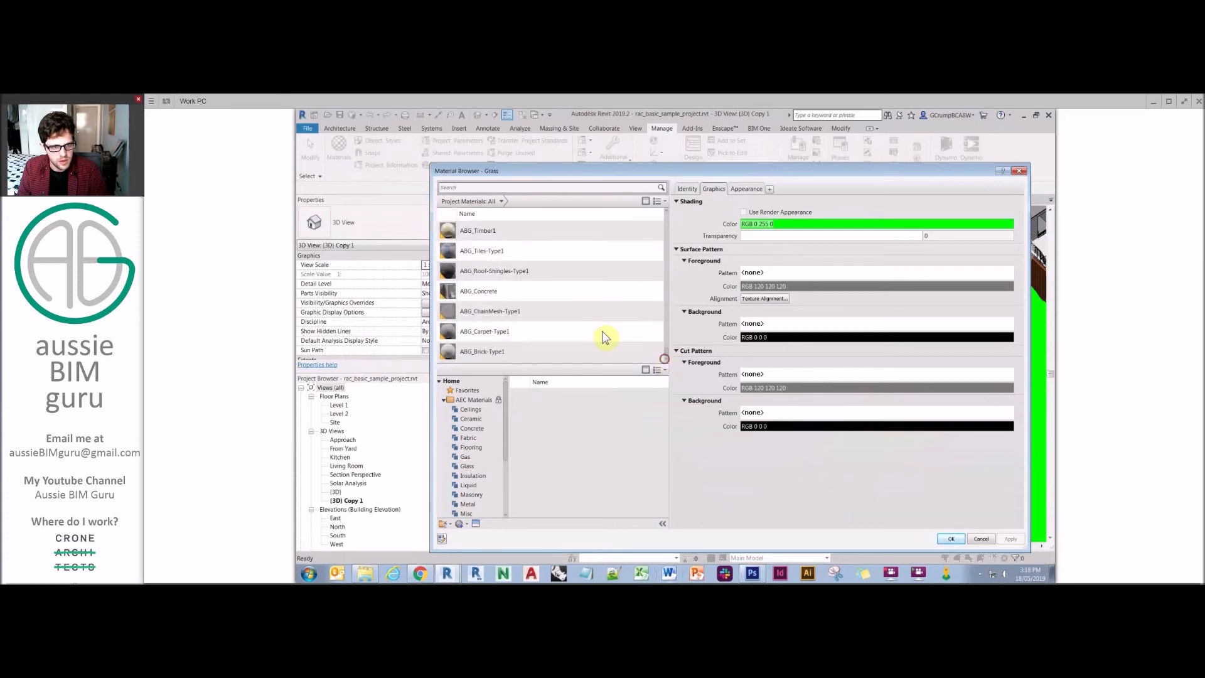
pyautogui.click(510, 290)
pyautogui.click(747, 189)
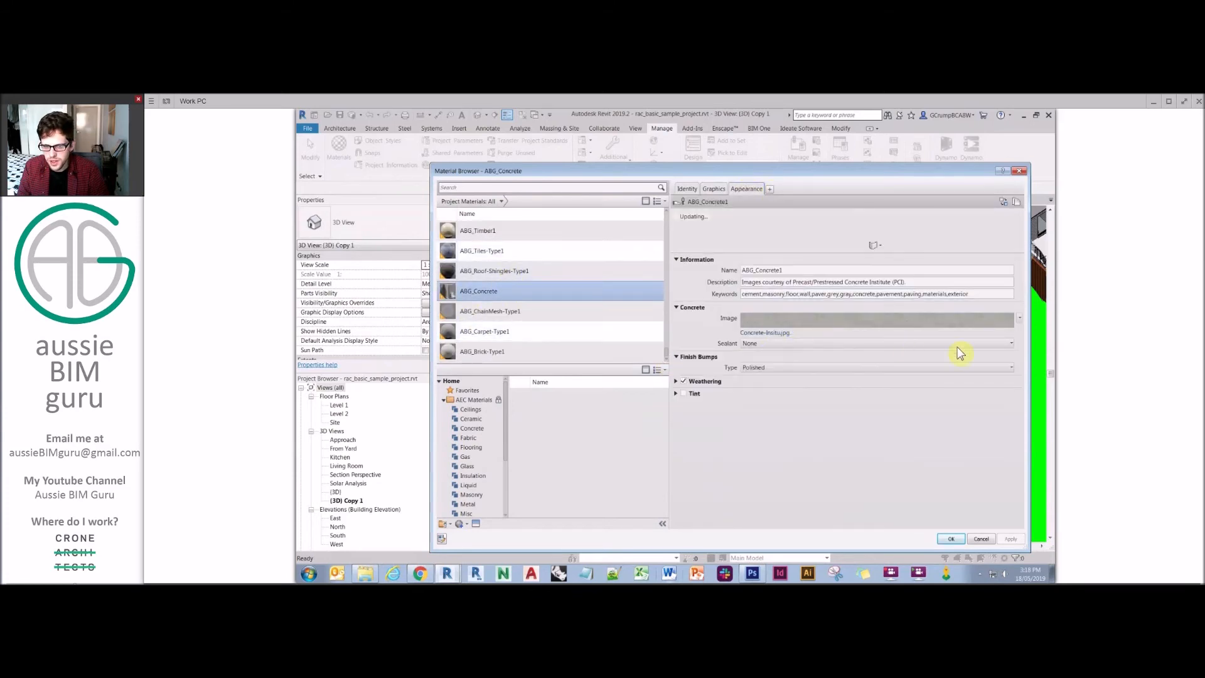
# - Set ABG_Concrete's finish bumps type to Broom Straight, enlarge the material preview and accept the change
pyautogui.click(1008, 368)
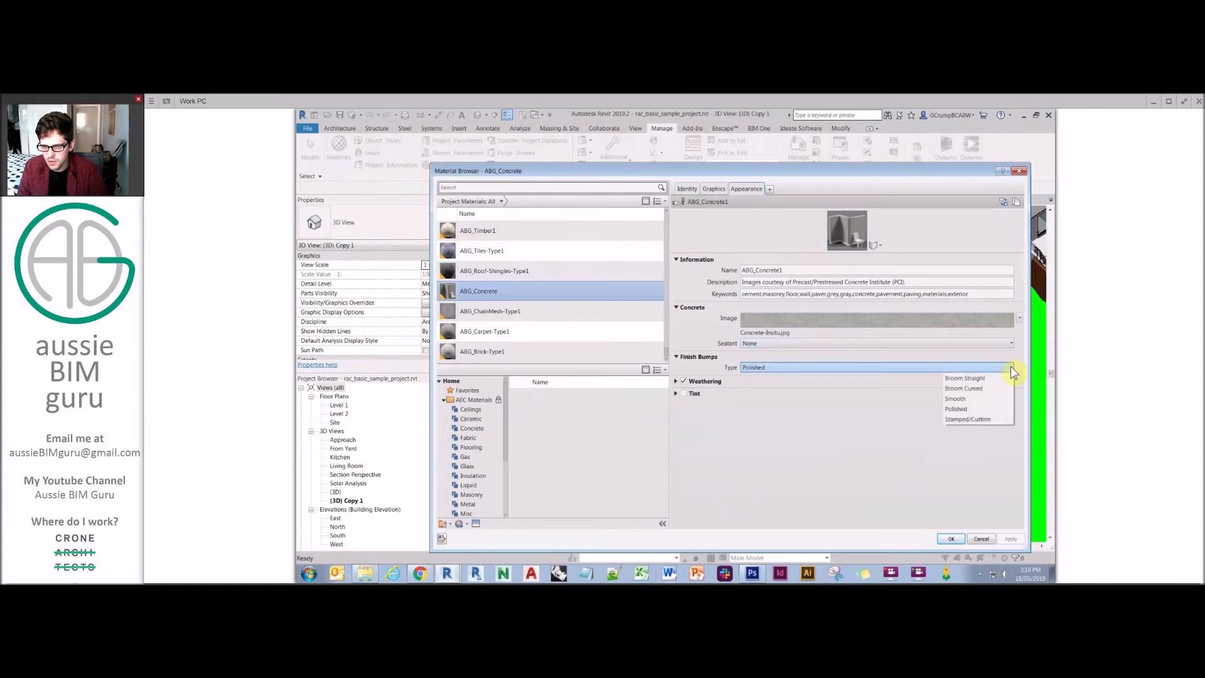
pyautogui.click(980, 378)
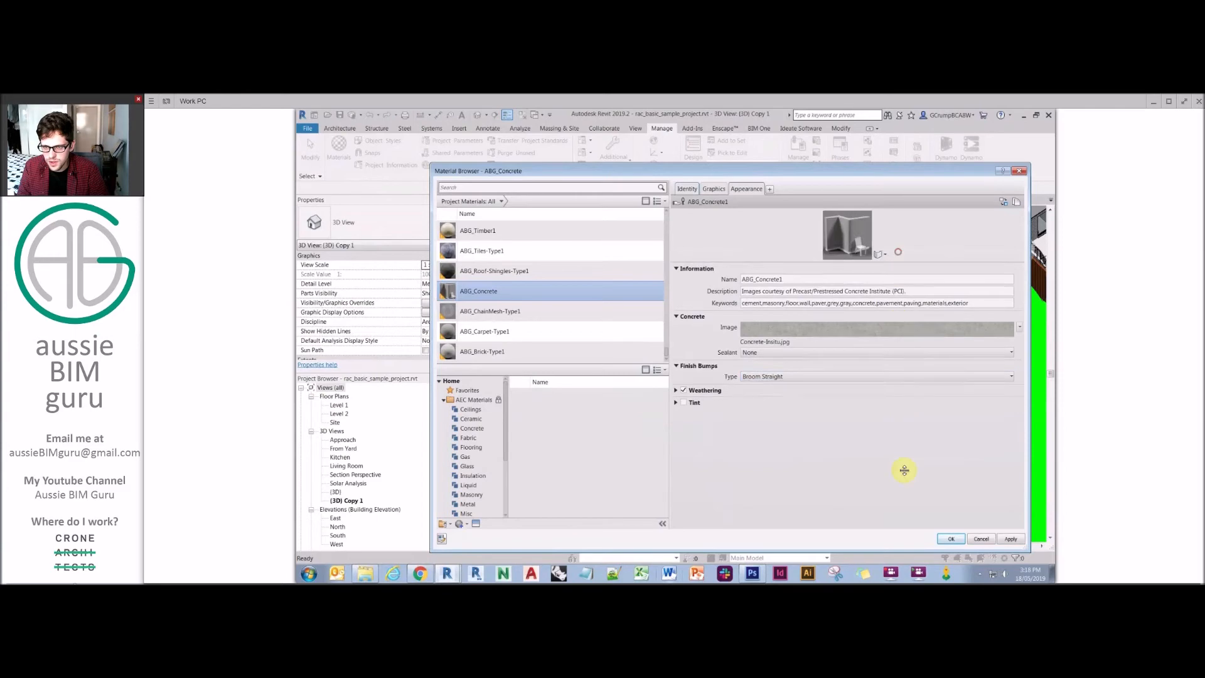
pyautogui.moveTo(904, 470); pyautogui.dragTo(904, 472)
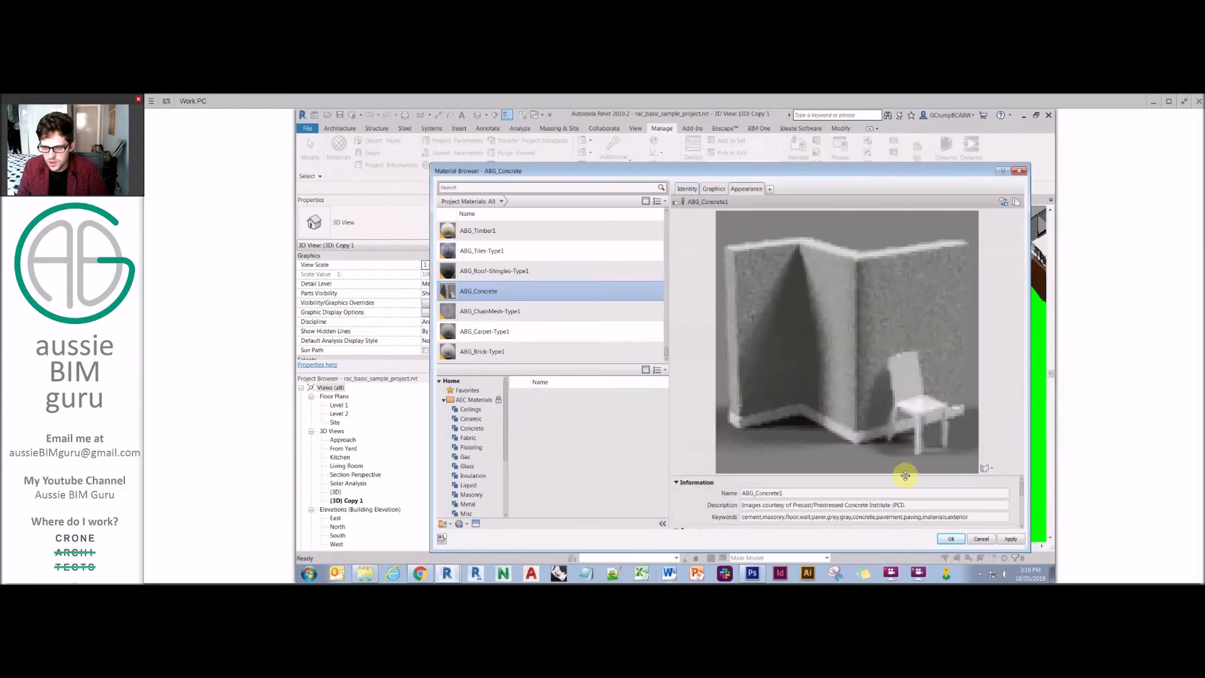
pyautogui.click(953, 538)
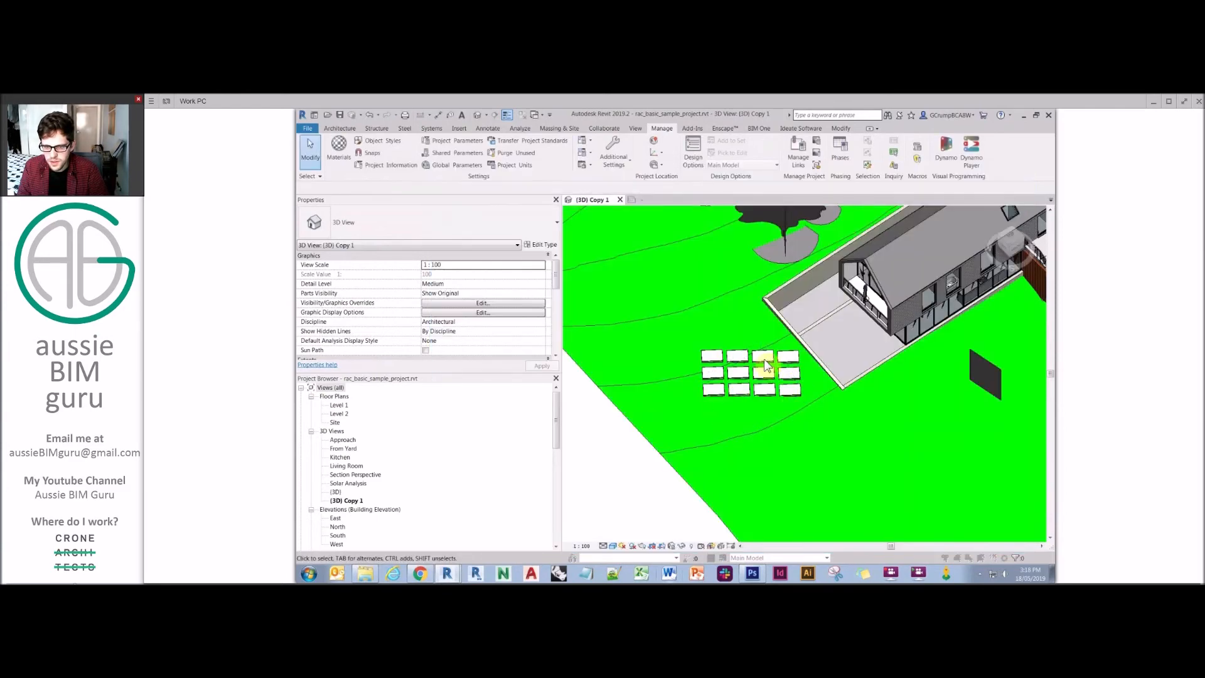
# - Paint the larger terrace floor face with ABG_Concrete and the adjoining floor strip with ABG_Timber1
pyautogui.click(841, 129)
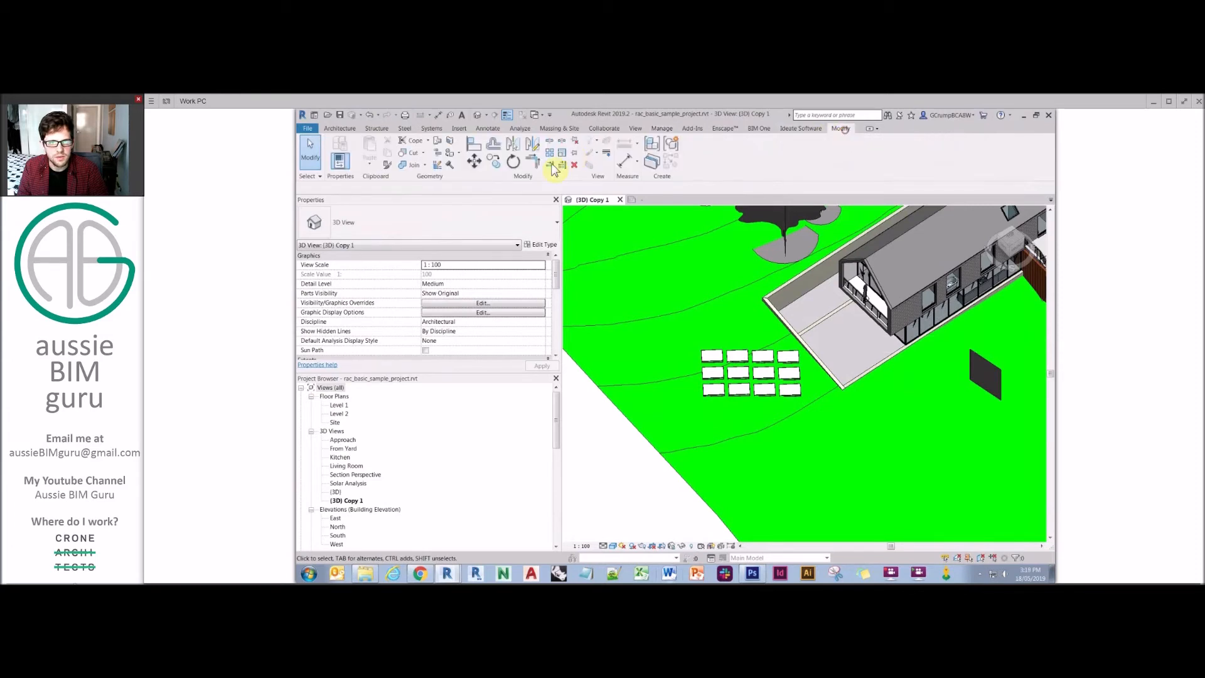
pyautogui.click(450, 155)
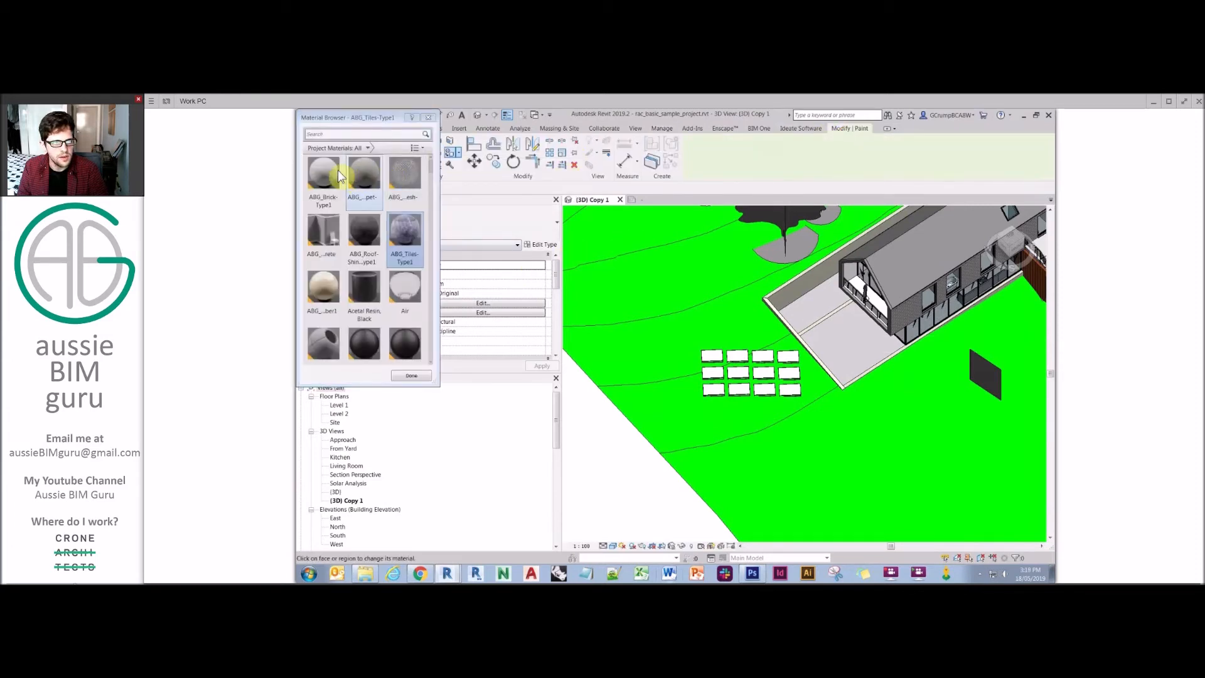
pyautogui.click(322, 227)
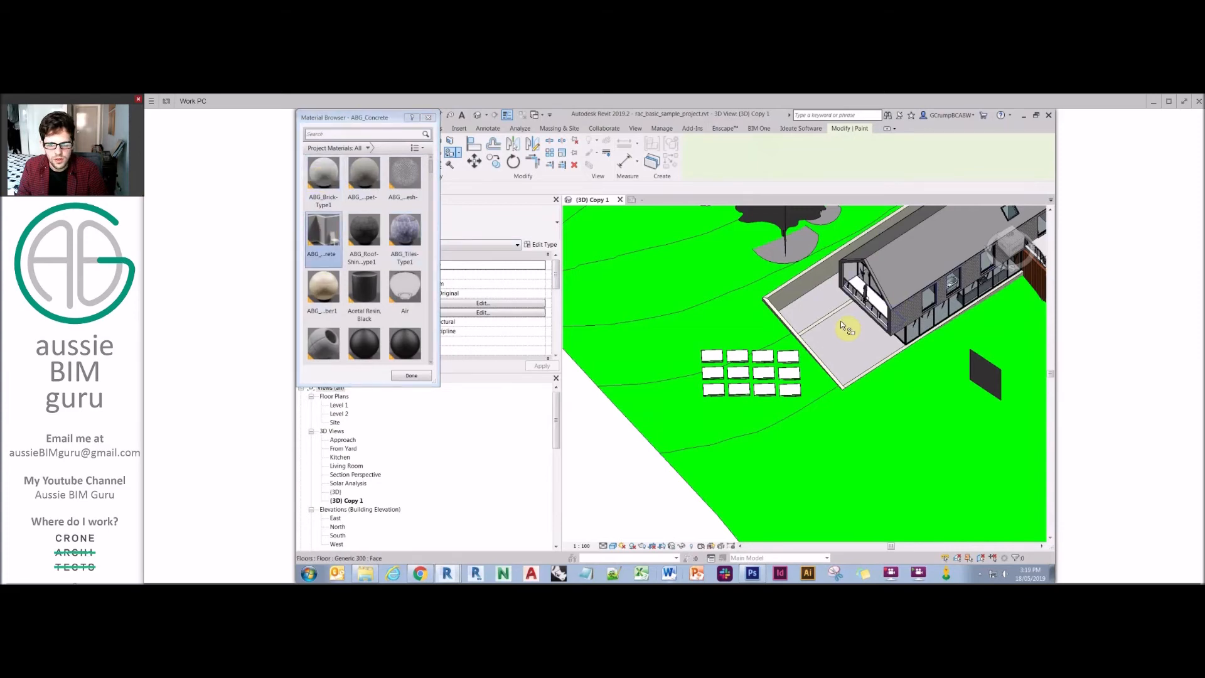
pyautogui.click(843, 323)
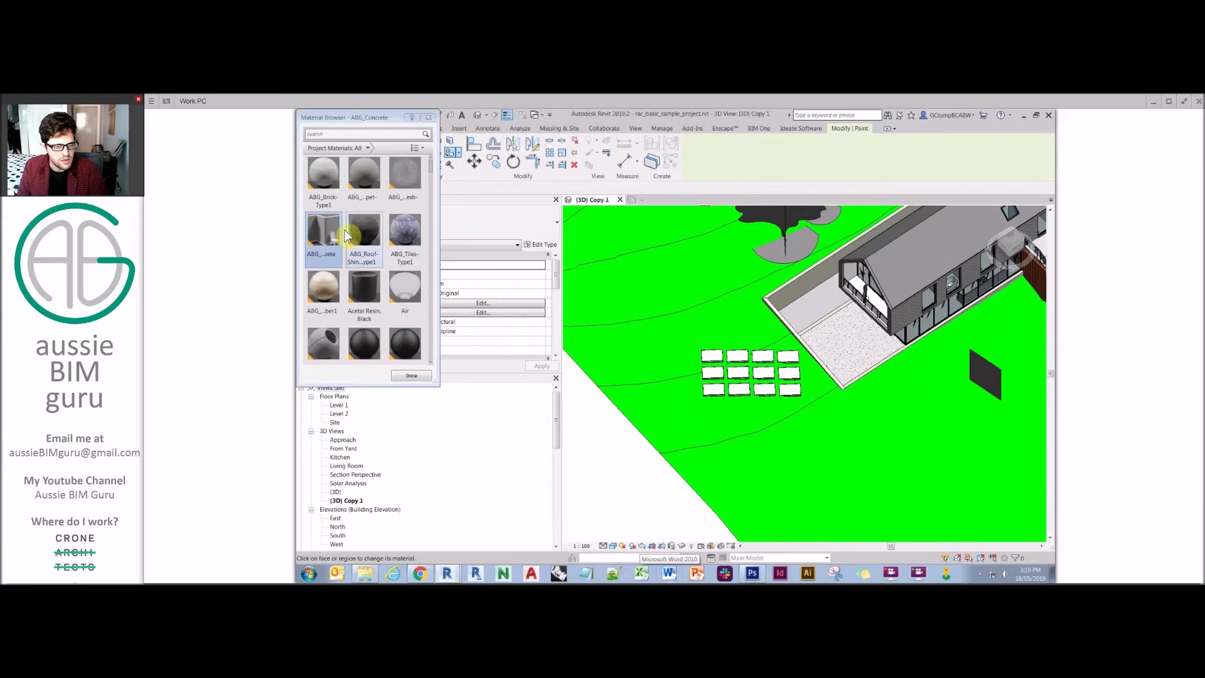
pyautogui.click(324, 294)
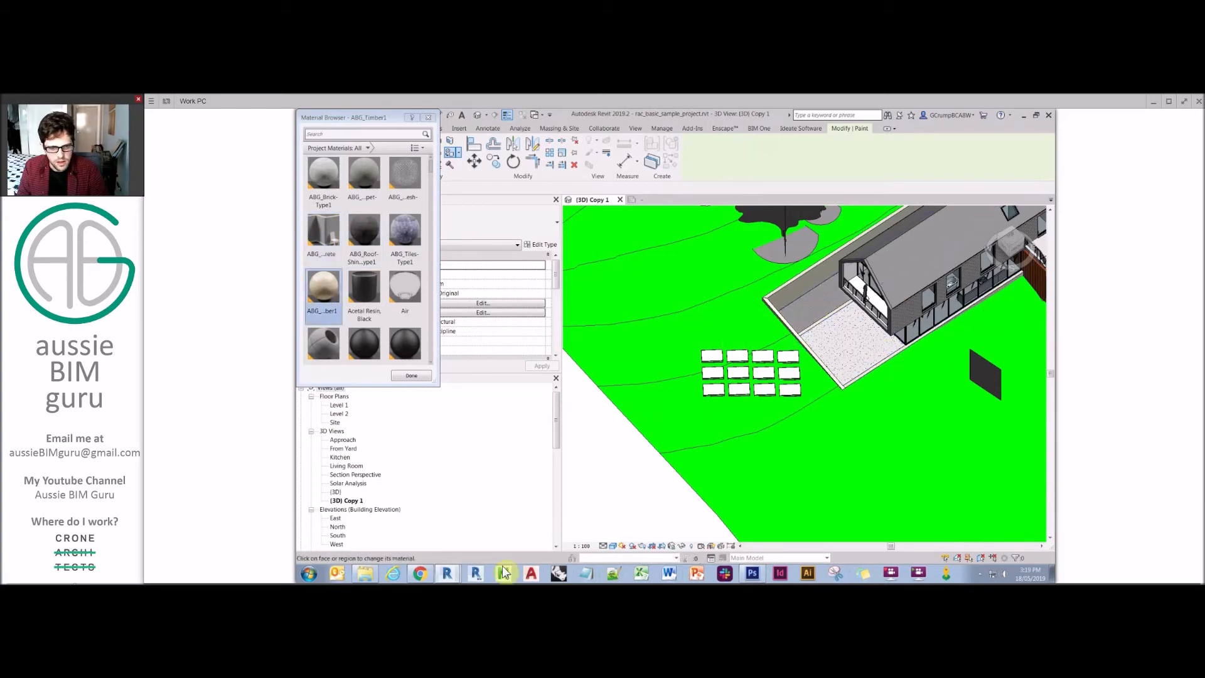
# - Switch to the Enscape walkthrough to inspect the terrace floor, then return to Revit and close the Paint material browser
pyautogui.moveTo(441, 574)
pyautogui.click(448, 545)
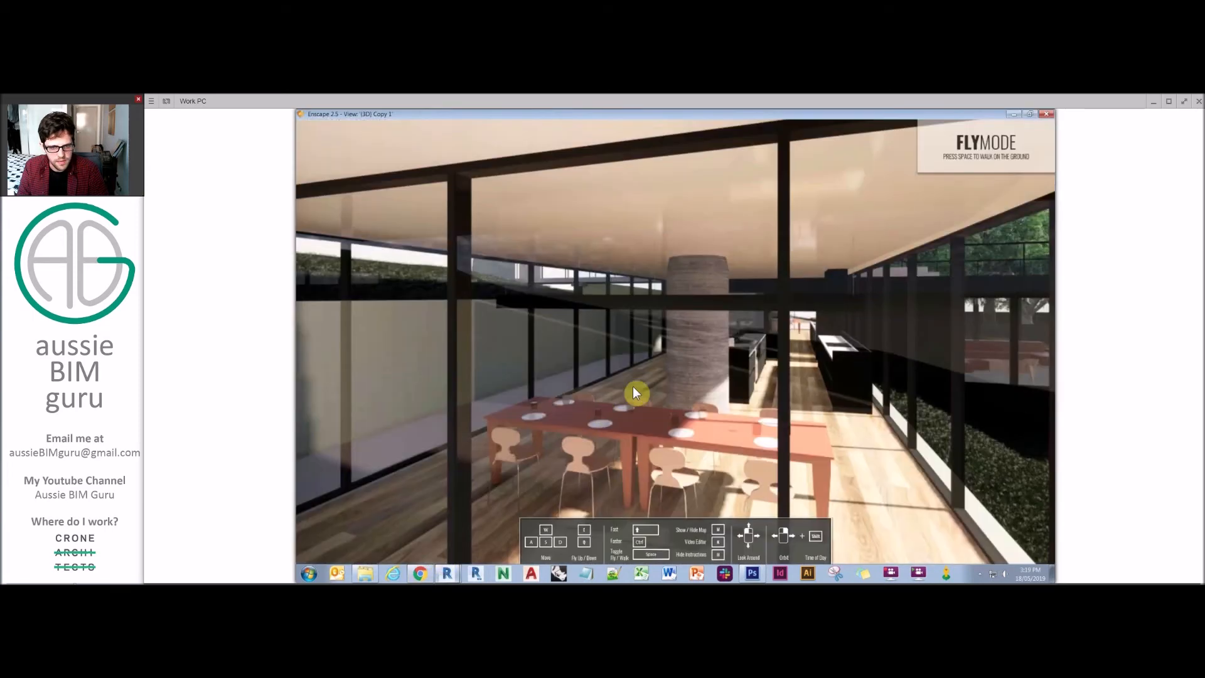
pyautogui.moveTo(723, 388); pyautogui.dragTo(852, 505)
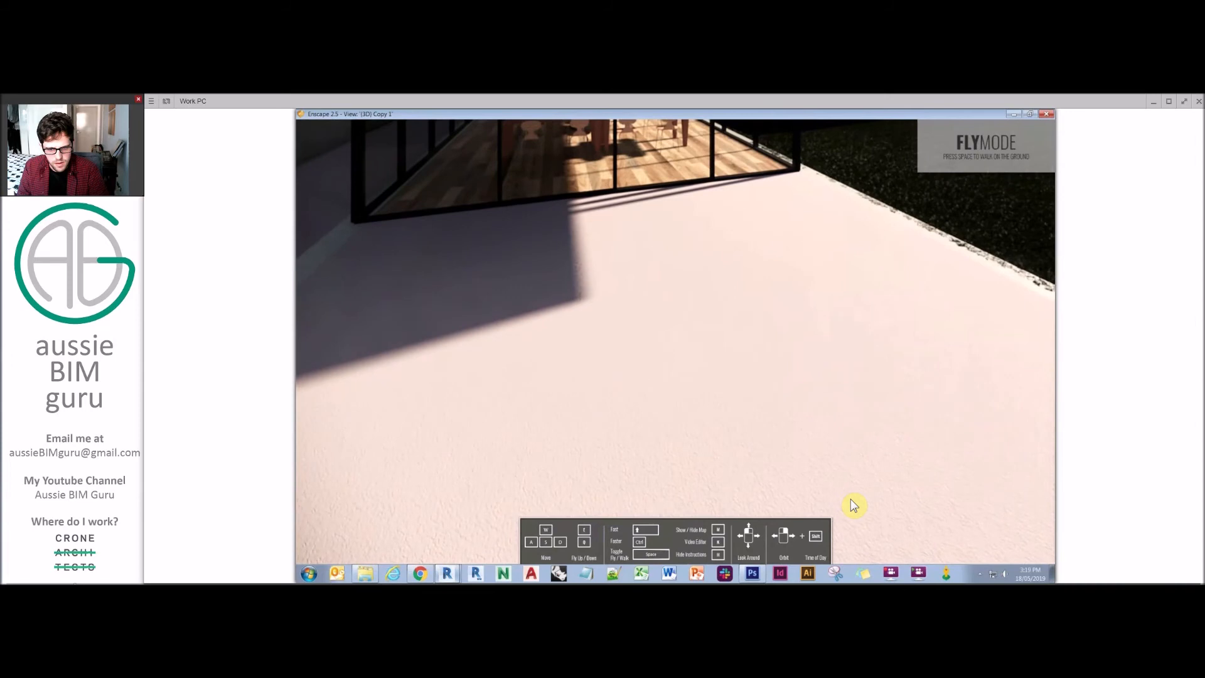
pyautogui.moveTo(850, 498); pyautogui.dragTo(533, 463)
pyautogui.moveTo(745, 356); pyautogui.dragTo(751, 366)
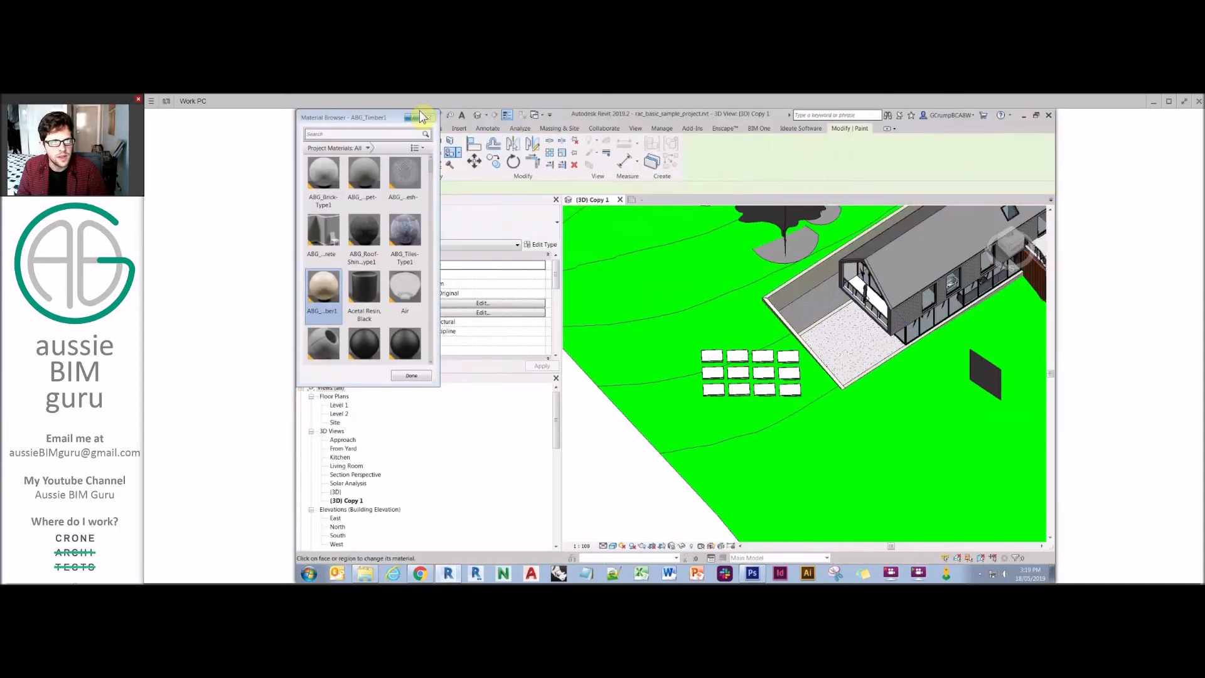
pyautogui.click(428, 118)
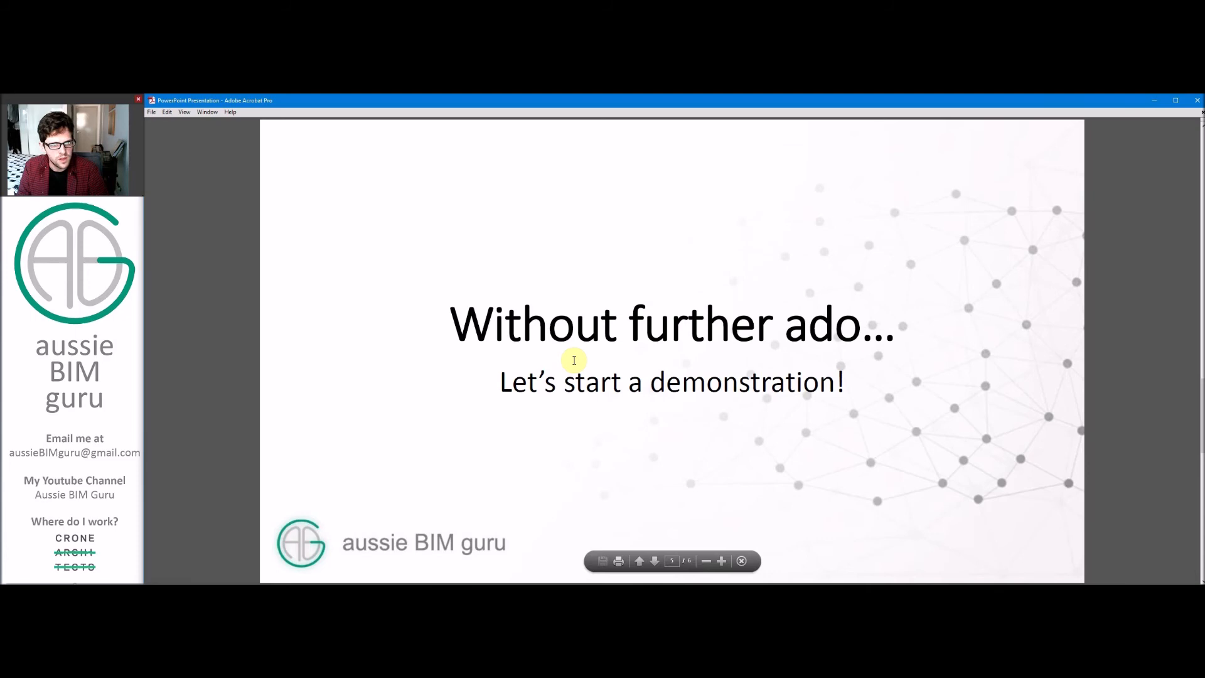
# - Advance the Adobe Acrobat presentation to the next slide
pyautogui.press('Right')
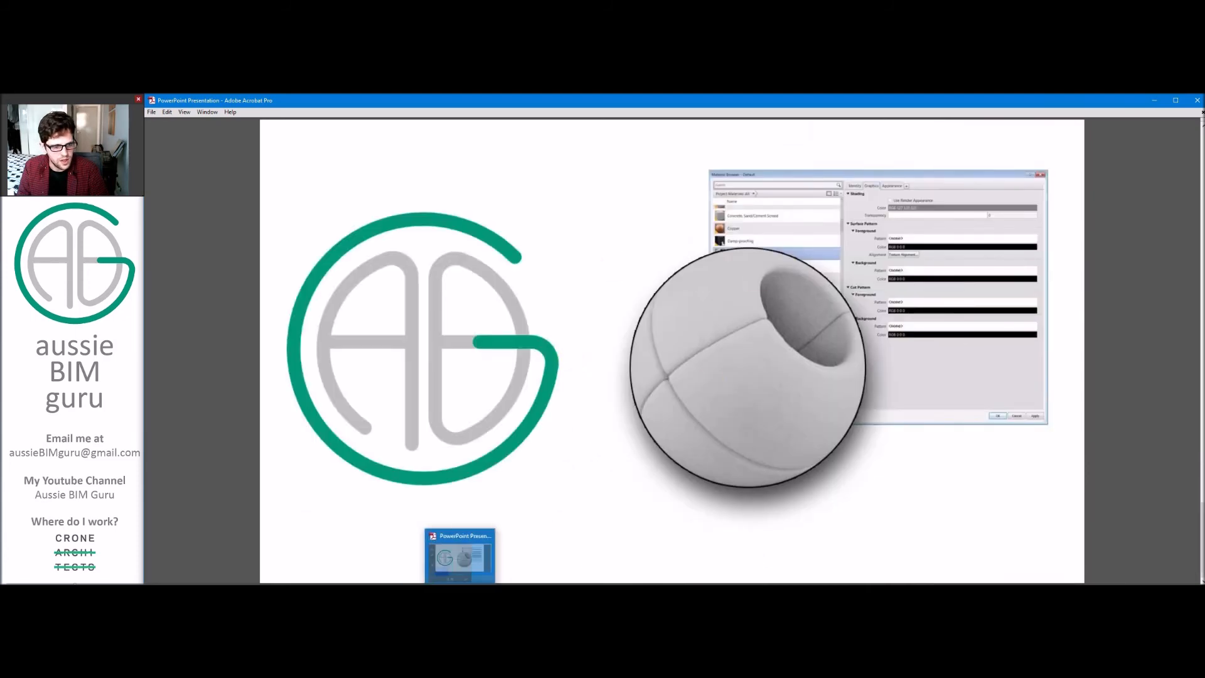
pyautogui.click(460, 588)
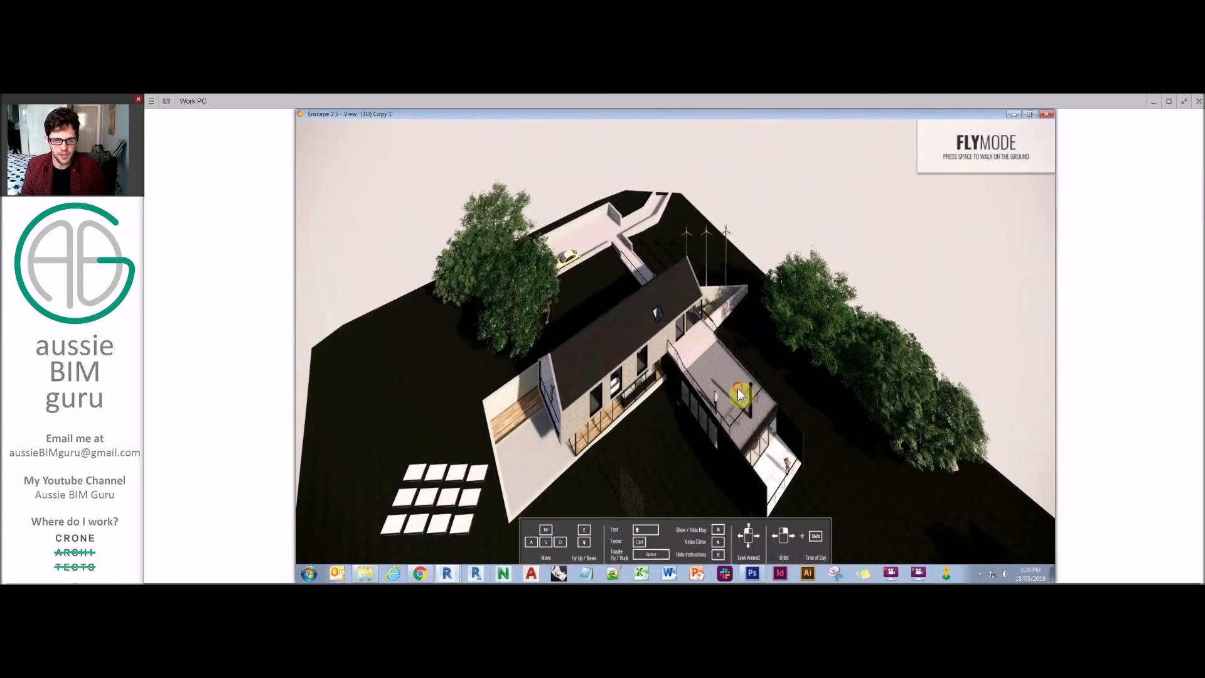
# - Fly in from above the house in Enscape and examine the terrace's concrete and timber floor up close
pyautogui.moveTo(736, 389); pyautogui.dragTo(628, 417)
pyautogui.press('w')
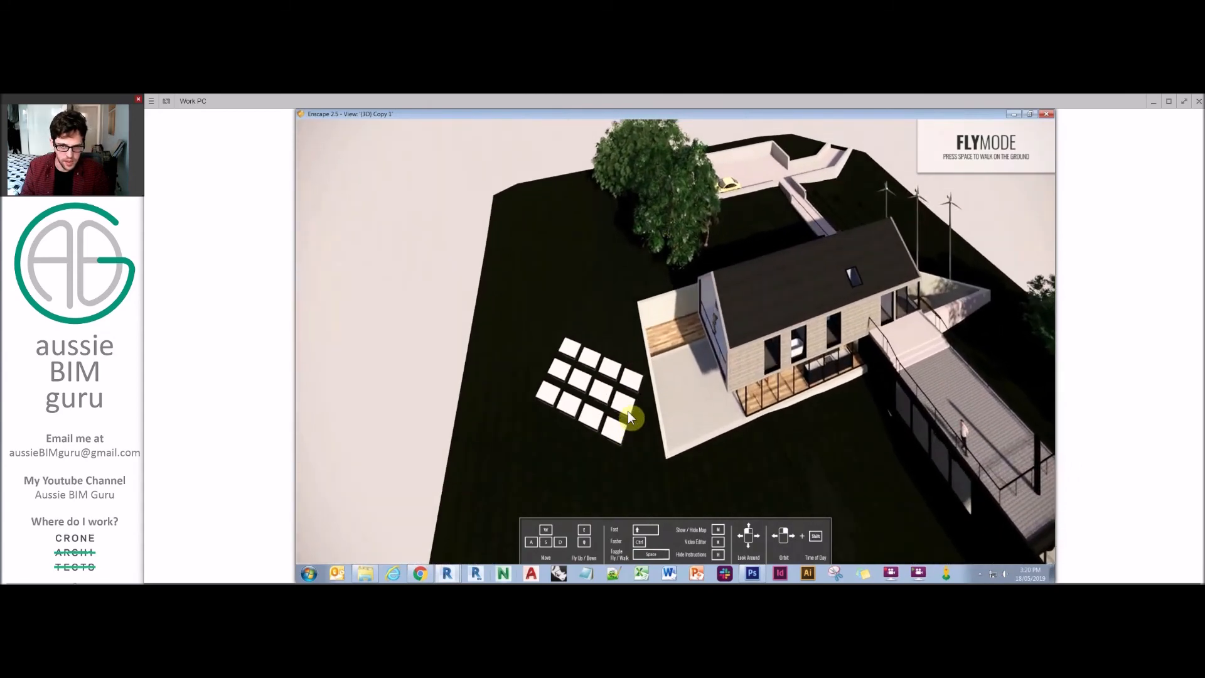
pyautogui.press('w')
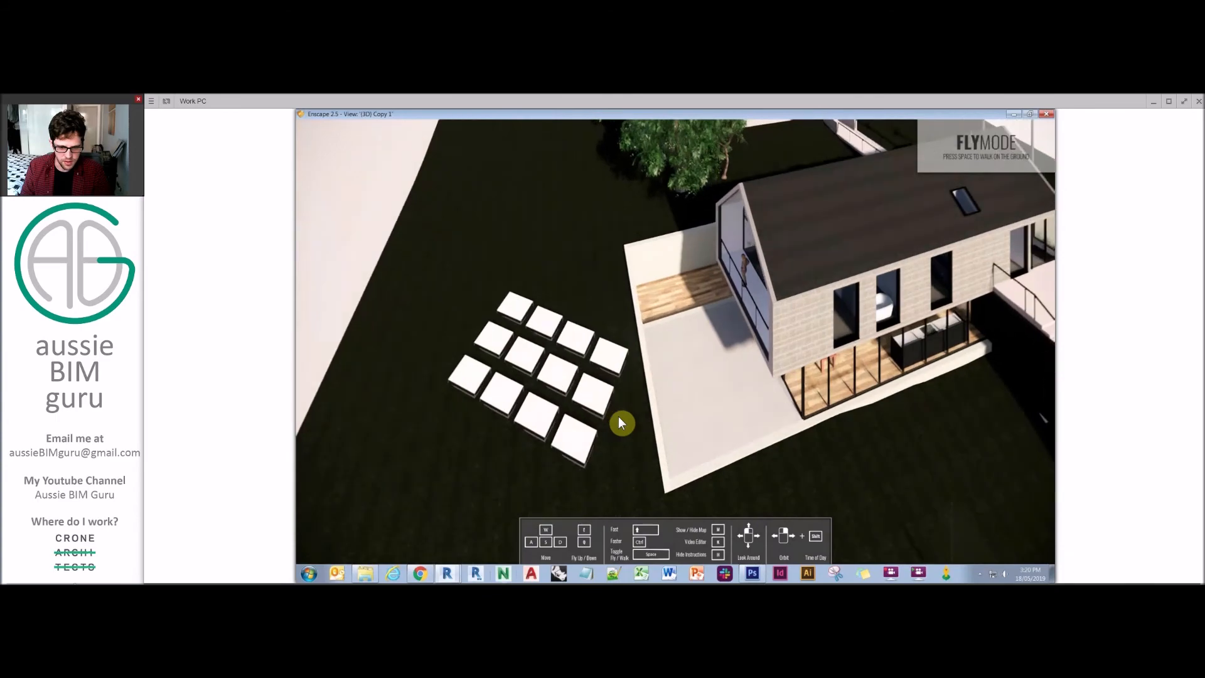
pyautogui.press('w')
pyautogui.moveTo(684, 325); pyautogui.dragTo(644, 431)
pyautogui.press('w')
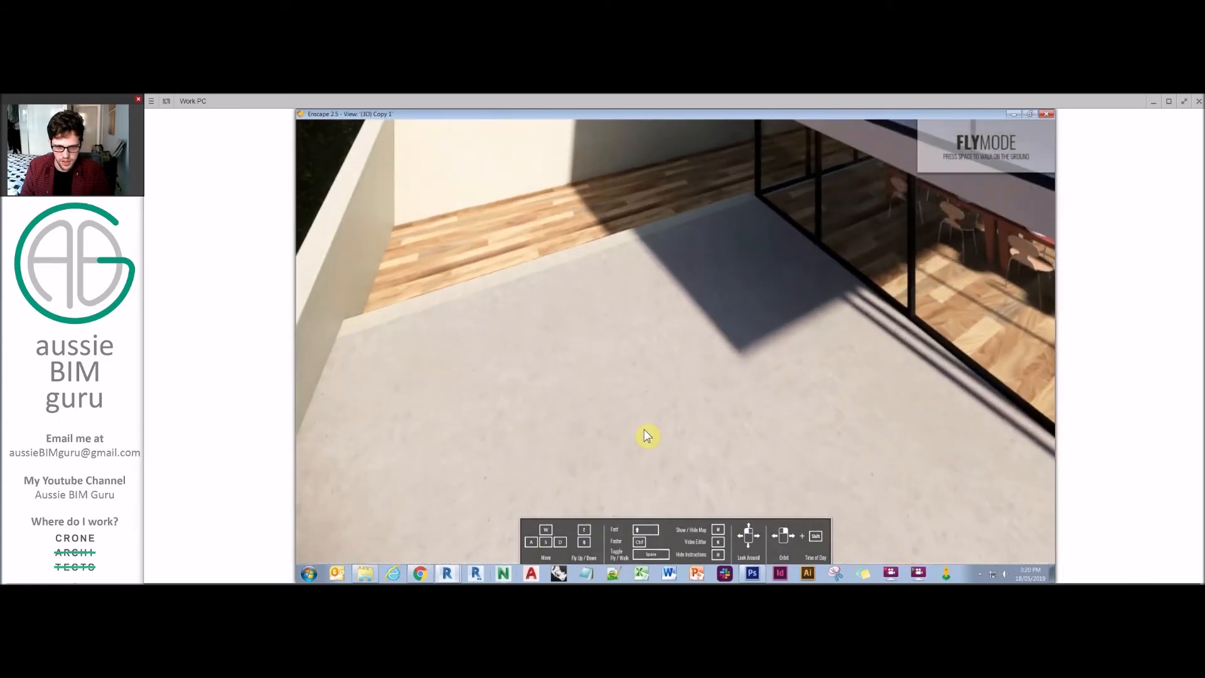
# - Change to walk mode on the terrace, view the glazed dining area, and switch back to the Adobe Acrobat presentation
pyautogui.press('space')
pyautogui.moveTo(646, 433); pyautogui.dragTo(929, 250)
pyautogui.press('w')
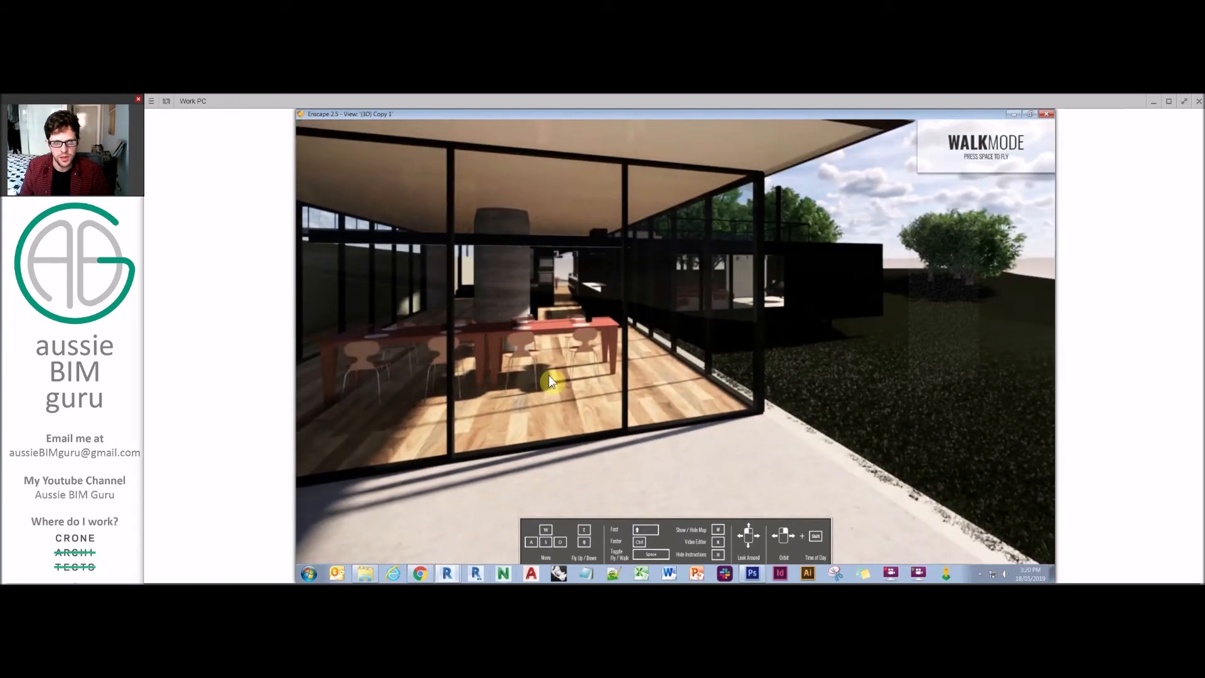
pyautogui.moveTo(644, 425); pyautogui.dragTo(615, 382)
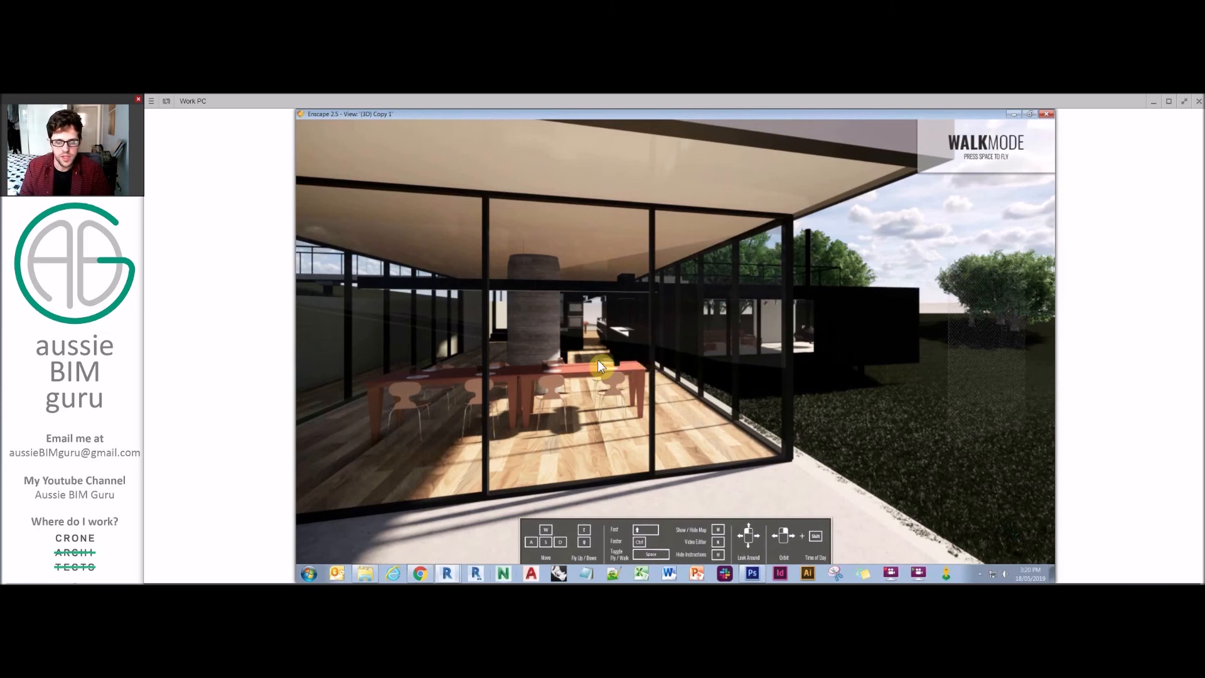
pyautogui.hotkey('alt', 'Tab')
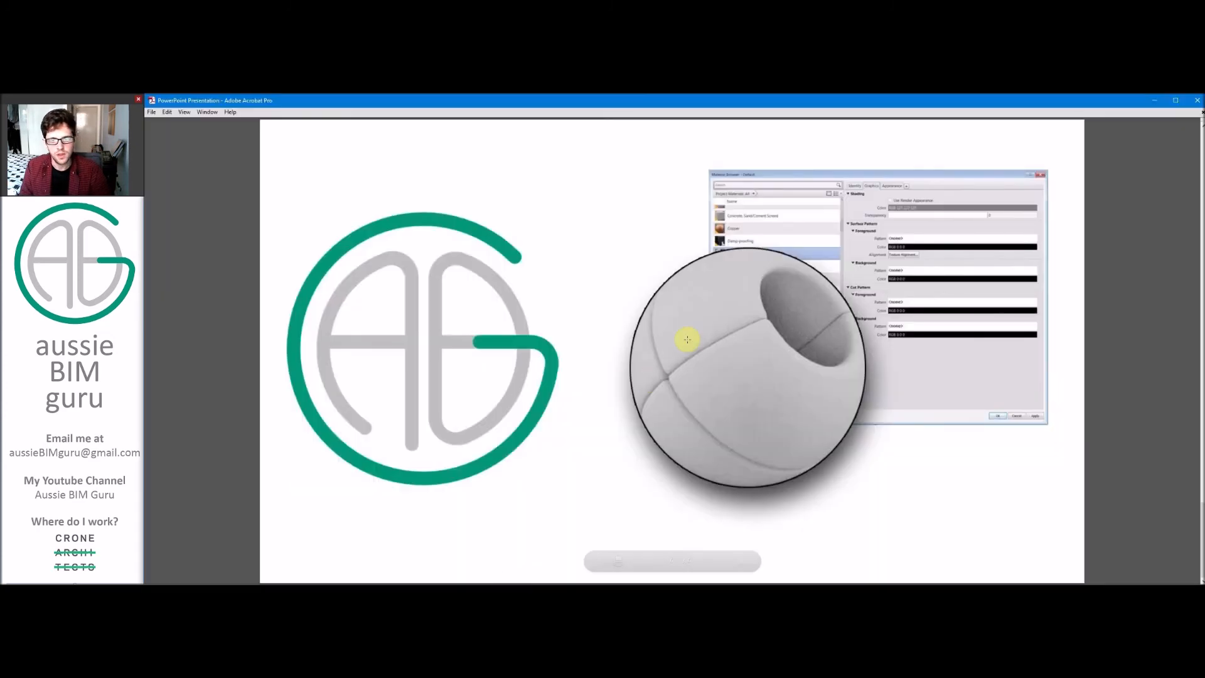